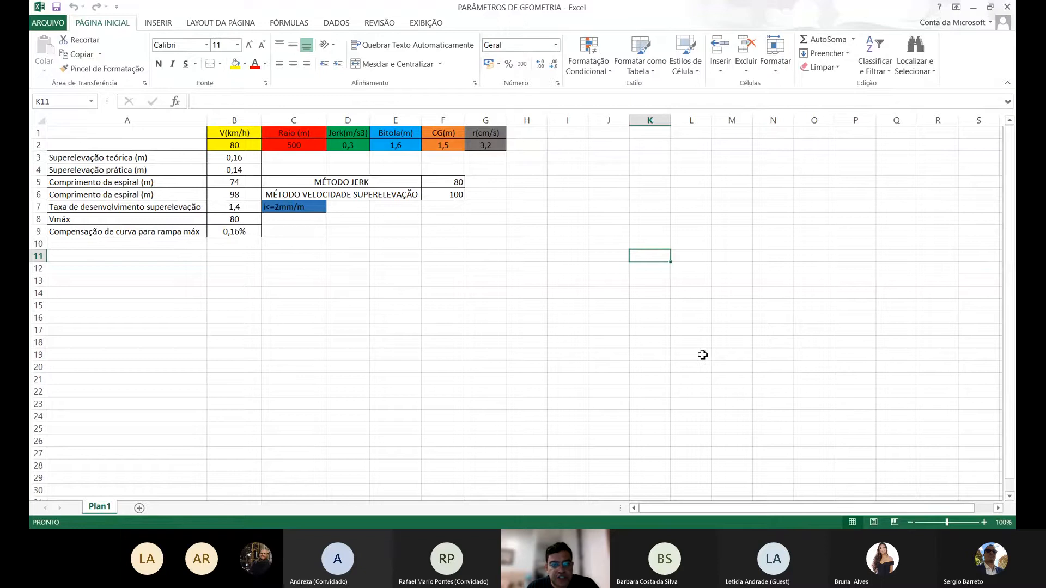
pyautogui.click(954, 472)
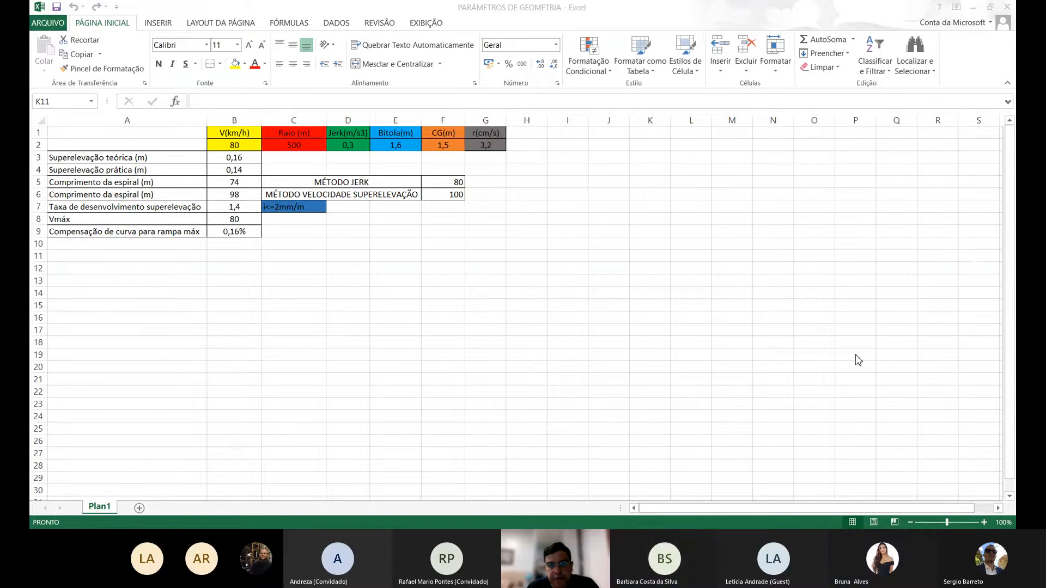
pyautogui.click(805, 28)
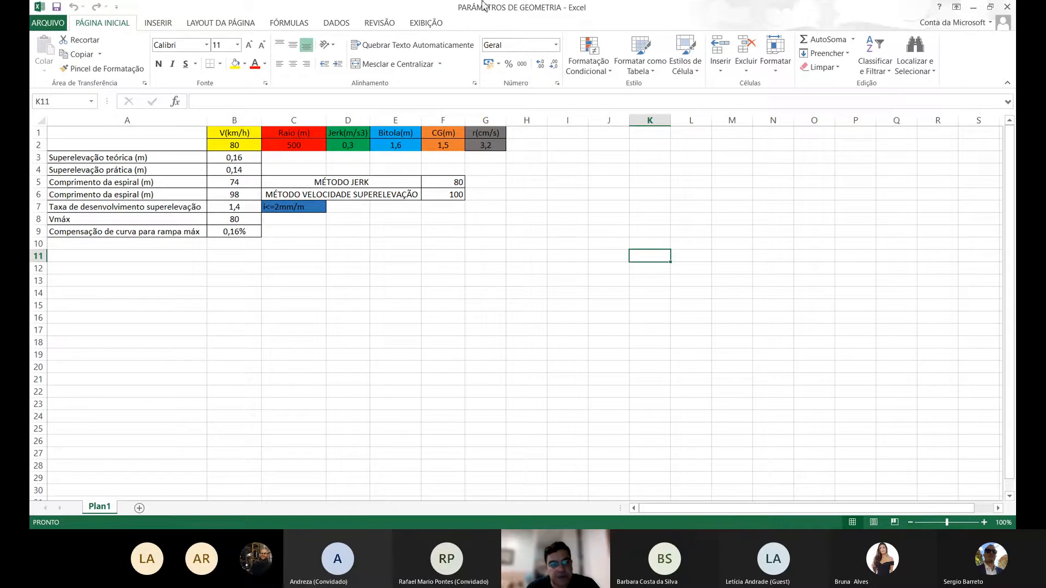
# Review the radius, gauge, jerk, CG and r input parameters in row 2, along with the Vmáx formula in B8.
pyautogui.click(312, 148)
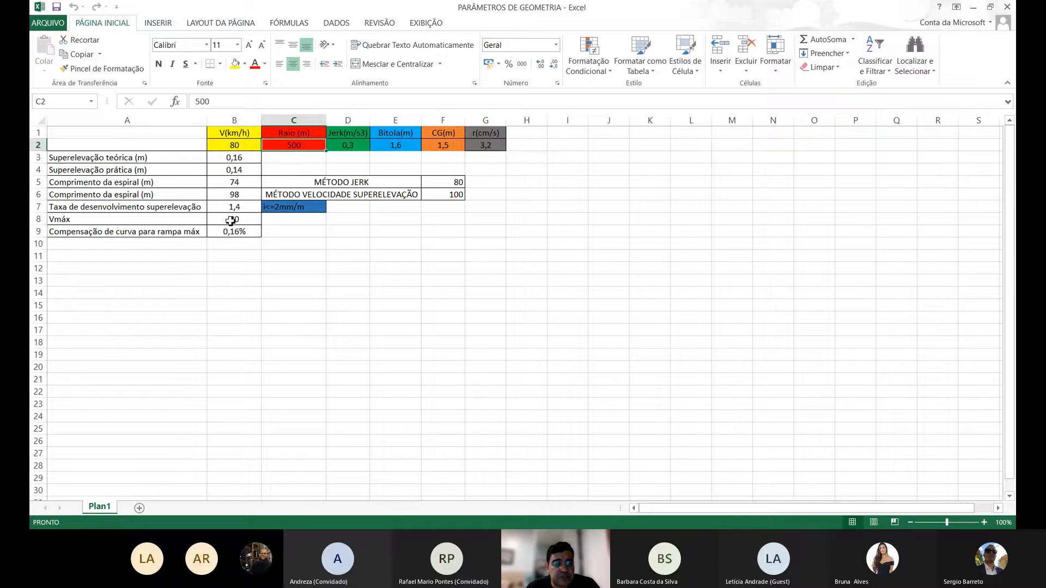
pyautogui.moveTo(246, 221); pyautogui.dragTo(121, 222)
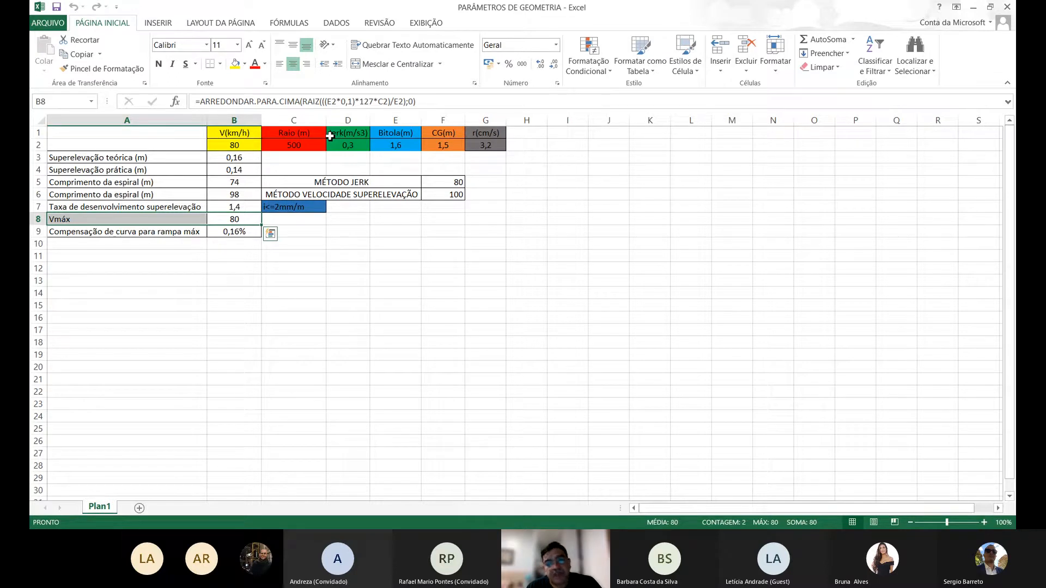
pyautogui.click(410, 145)
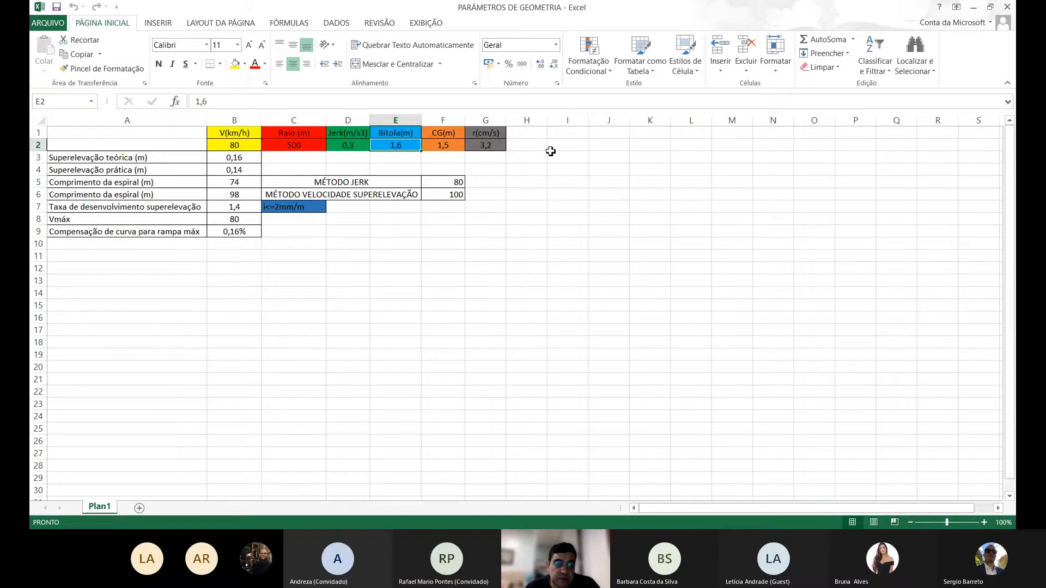
pyautogui.click(364, 145)
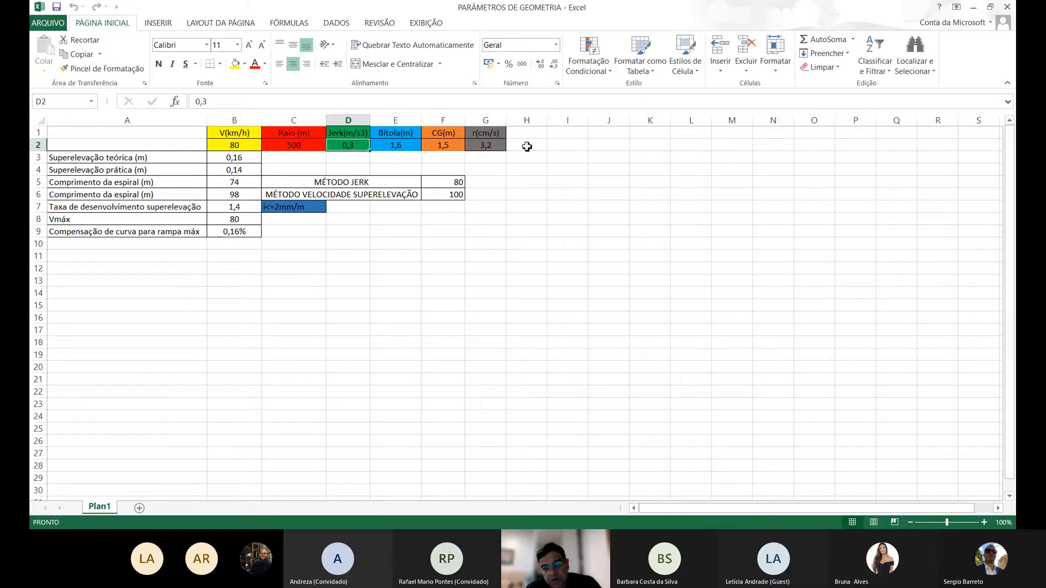
pyautogui.click(447, 145)
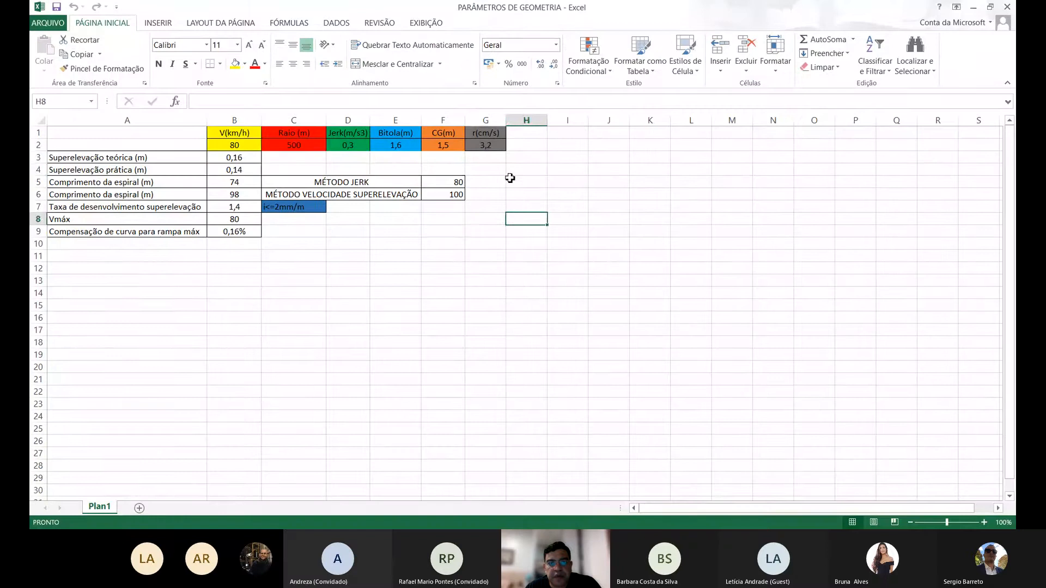
pyautogui.click(493, 145)
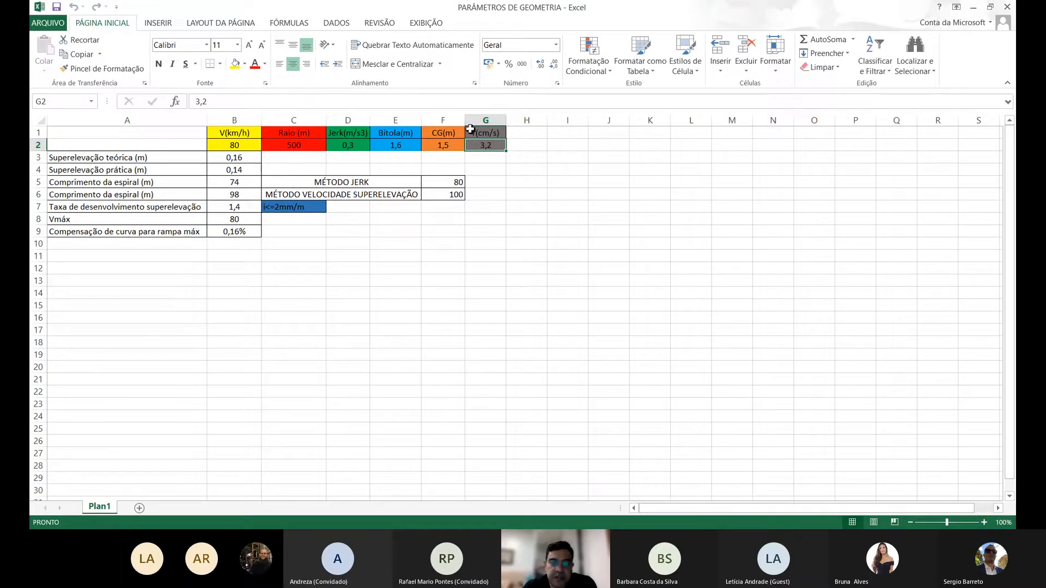
pyautogui.click(483, 133)
pyautogui.click(485, 145)
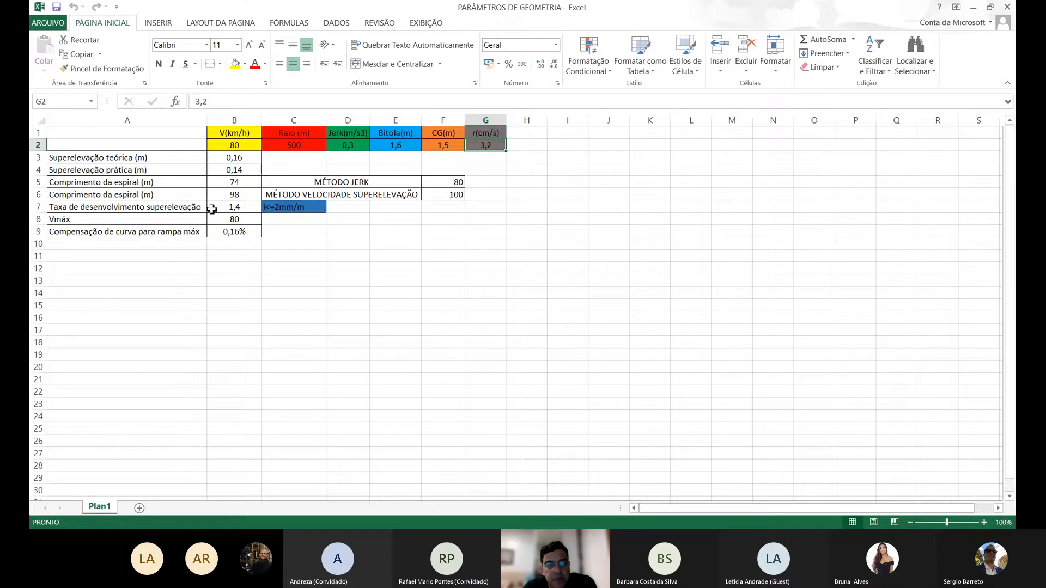
# Examine the spiral length rows for the Jerk and superelevation velocity methods, together with their jerk and r inputs in D2 and G2.
pyautogui.click(366, 186)
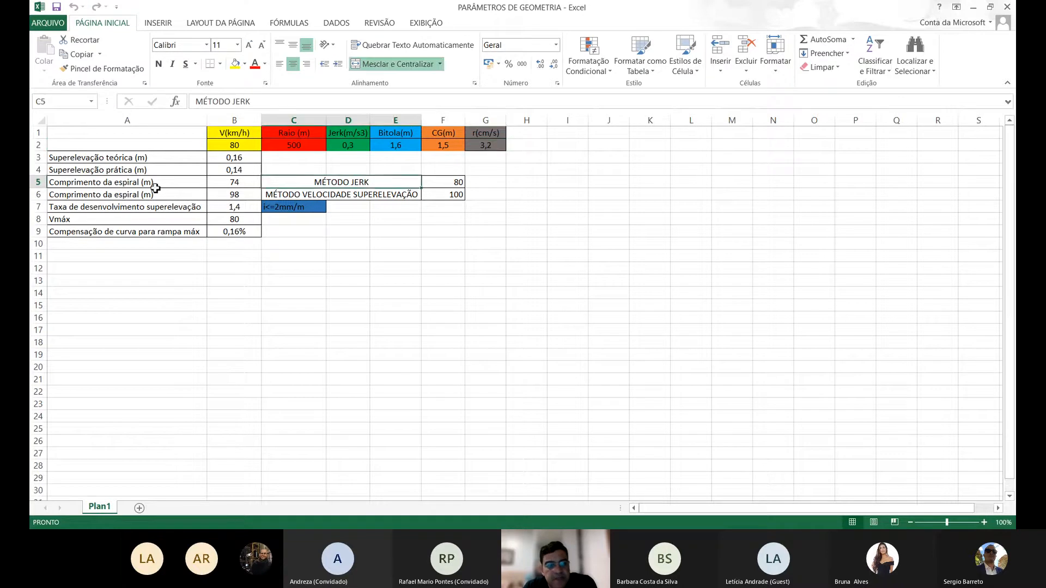
pyautogui.moveTo(106, 181); pyautogui.dragTo(447, 196)
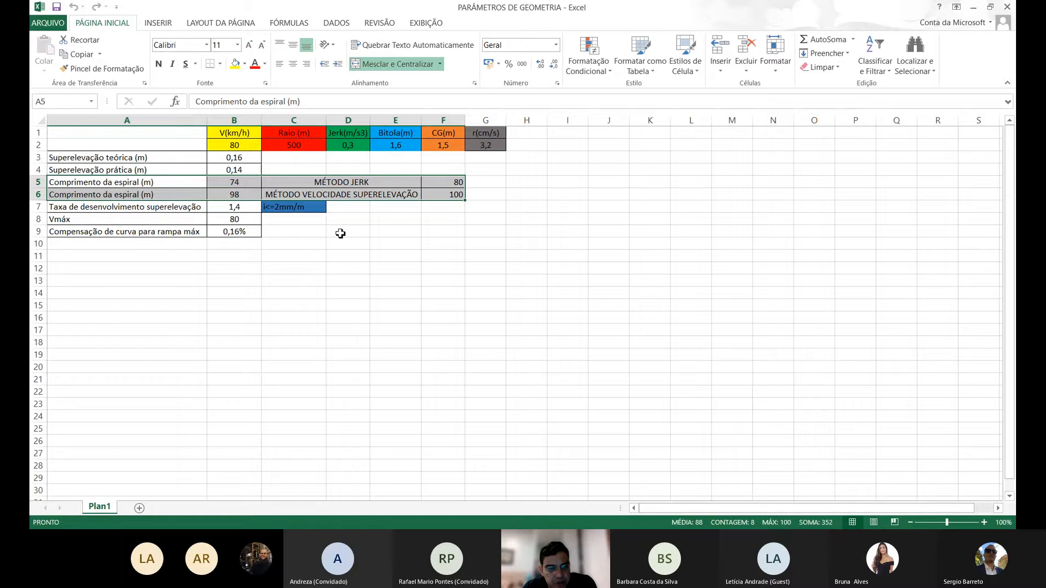
pyautogui.click(353, 146)
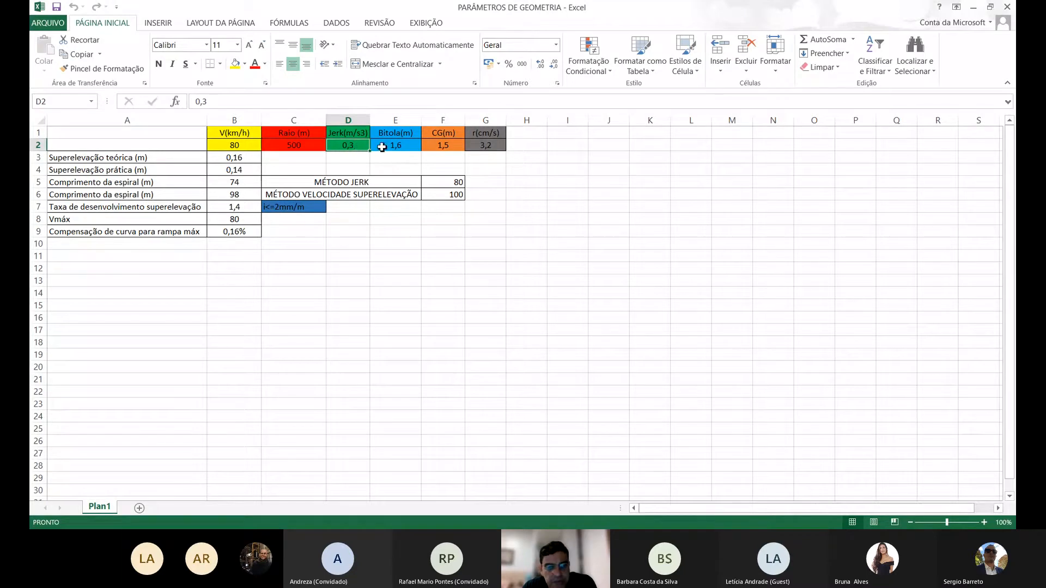
pyautogui.click(344, 196)
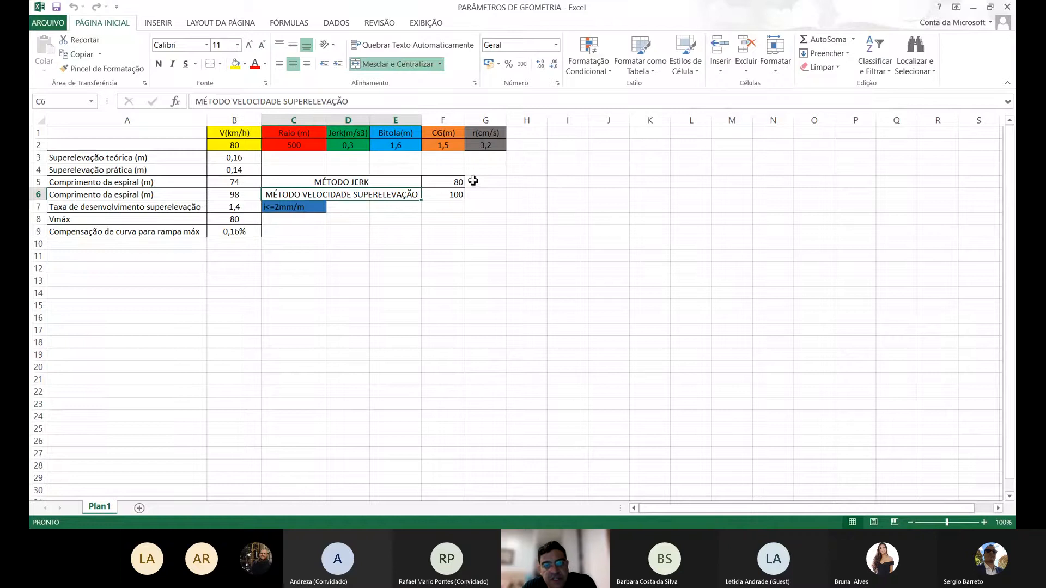
pyautogui.click(491, 145)
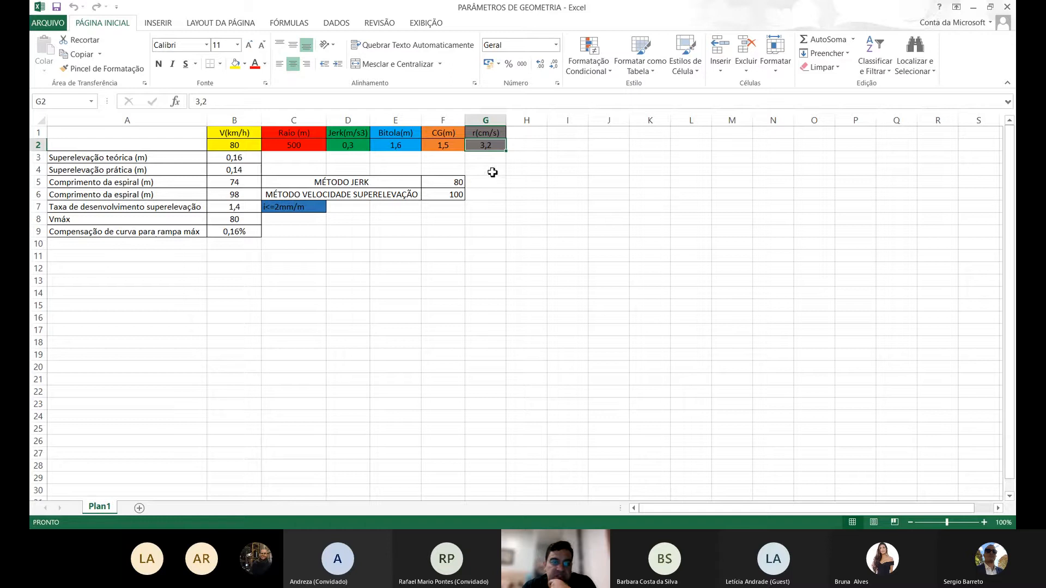
pyautogui.click(345, 147)
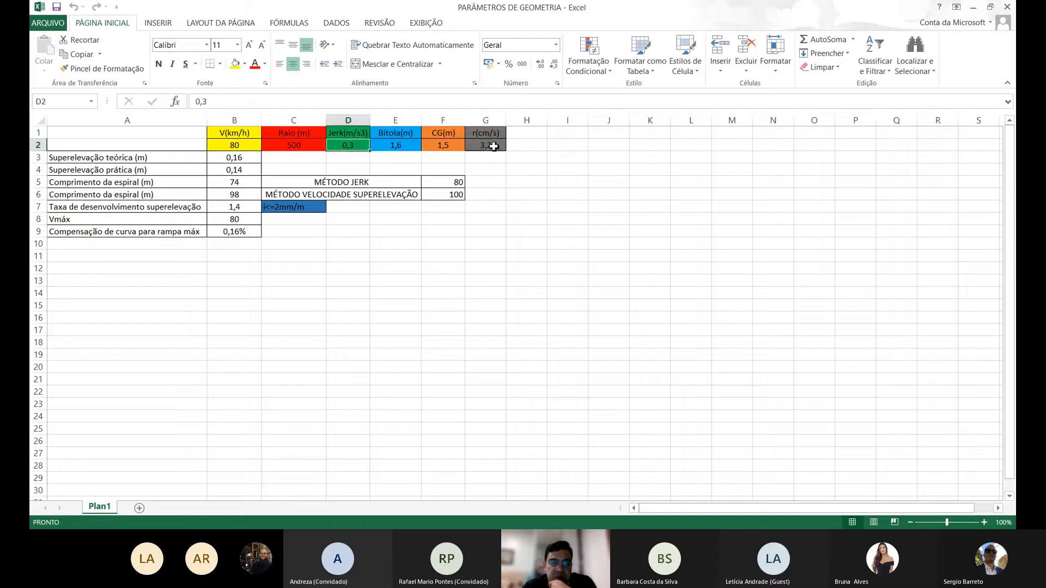
pyautogui.click(493, 144)
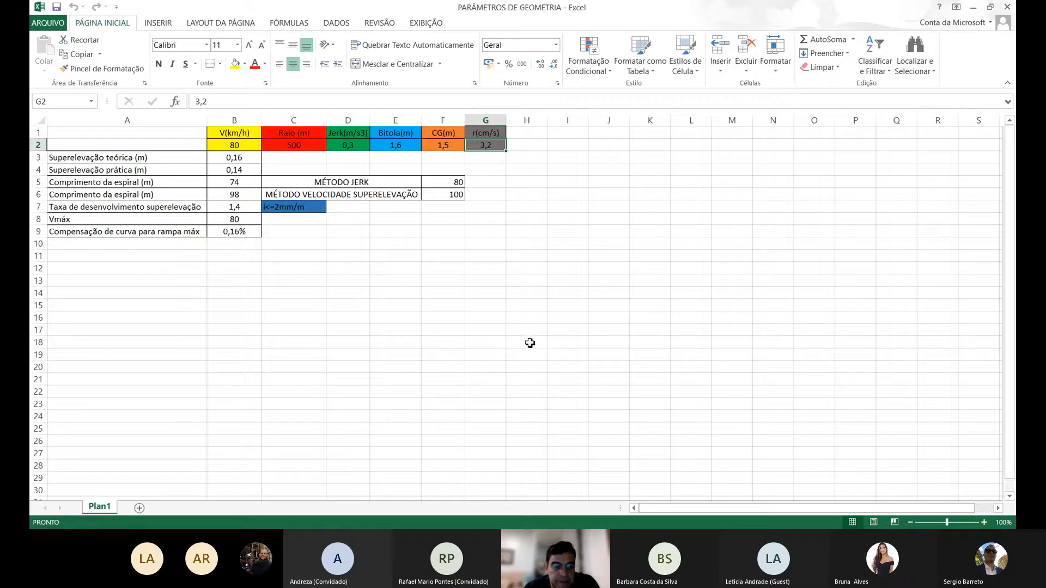
# Inspect the theoretical and practical superelevation formulas in B3 and B4, and the superelevation development rate in B7 with its limit in C7.
pyautogui.click(229, 159)
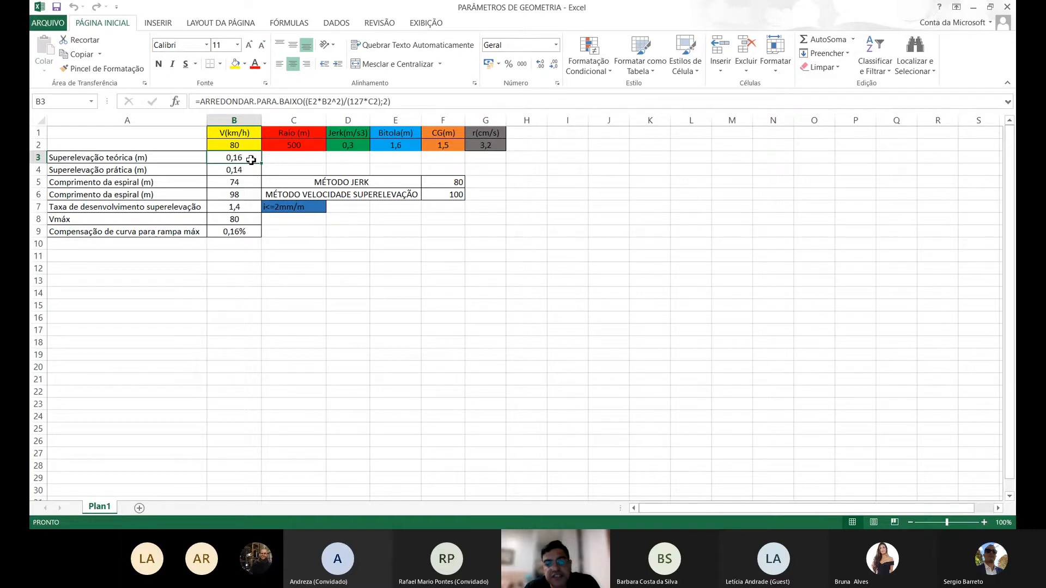
pyautogui.click(405, 145)
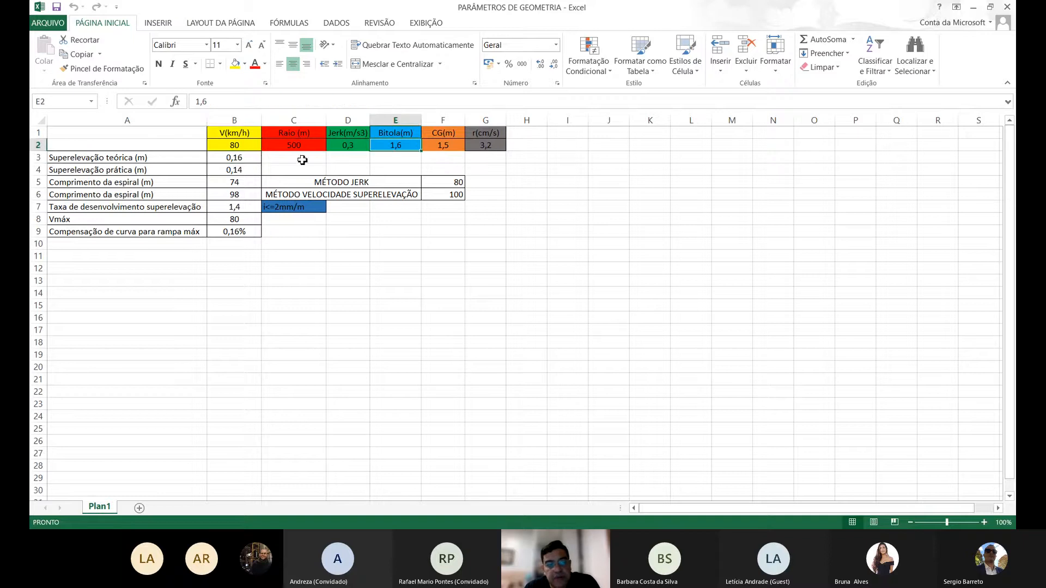
pyautogui.click(252, 170)
pyautogui.click(252, 158)
pyautogui.click(244, 171)
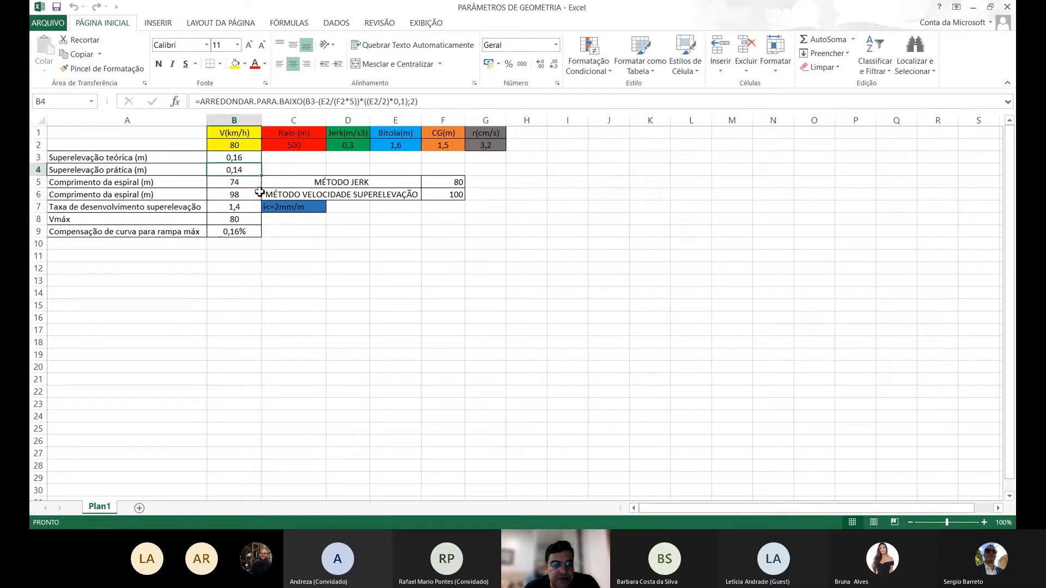
pyautogui.click(232, 207)
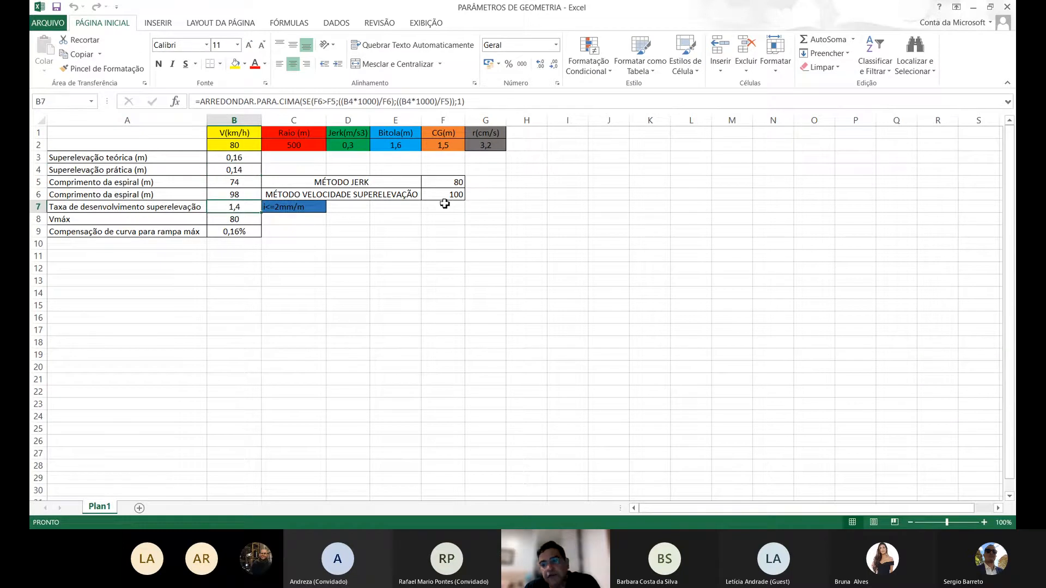
pyautogui.click(295, 209)
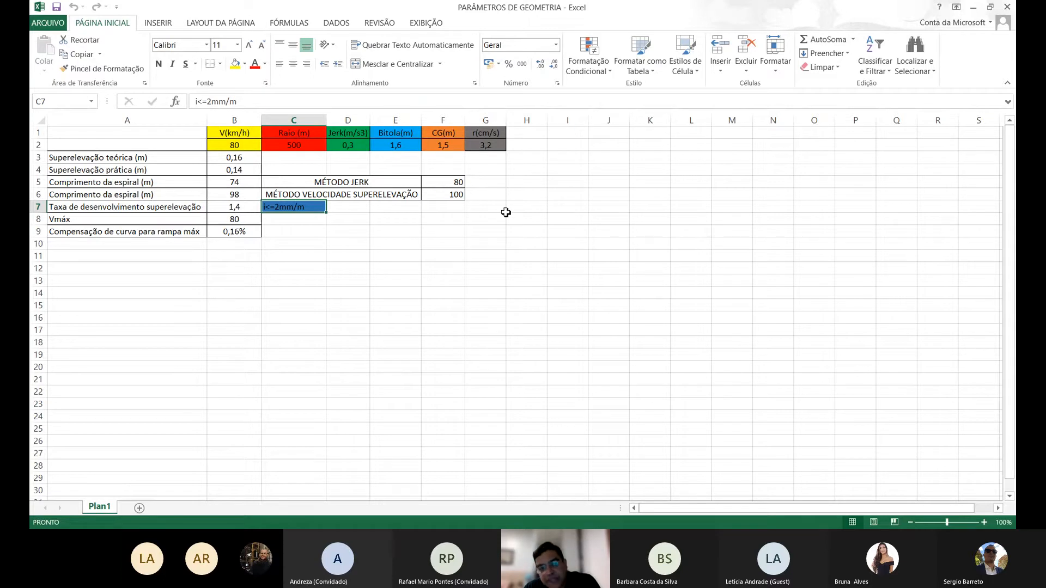
# Compare the jerk and r inputs in D2 and G2, and recheck the superelevation development rate formula in B7.
pyautogui.click(355, 146)
pyautogui.click(477, 146)
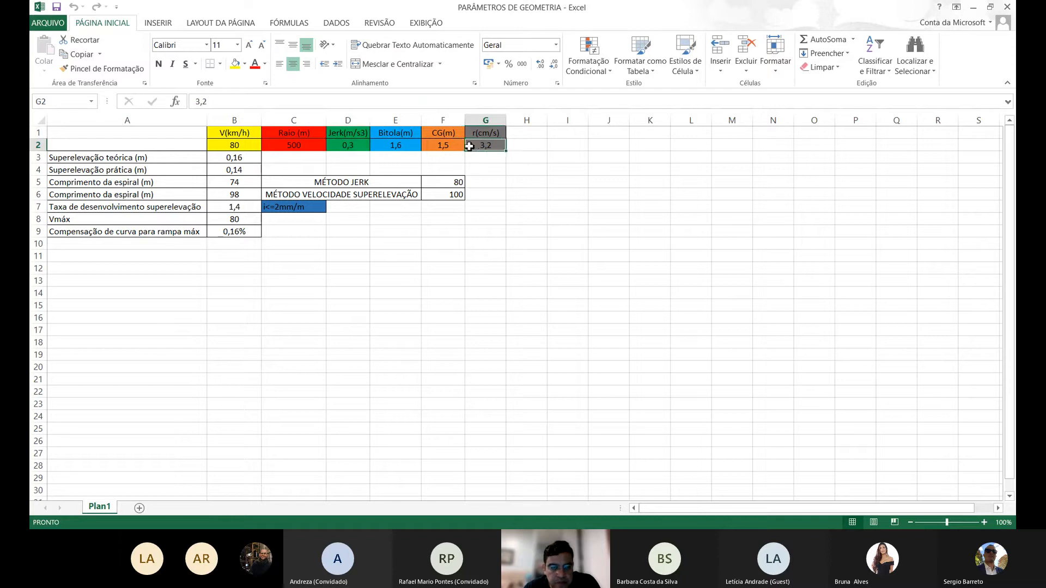
pyautogui.click(352, 146)
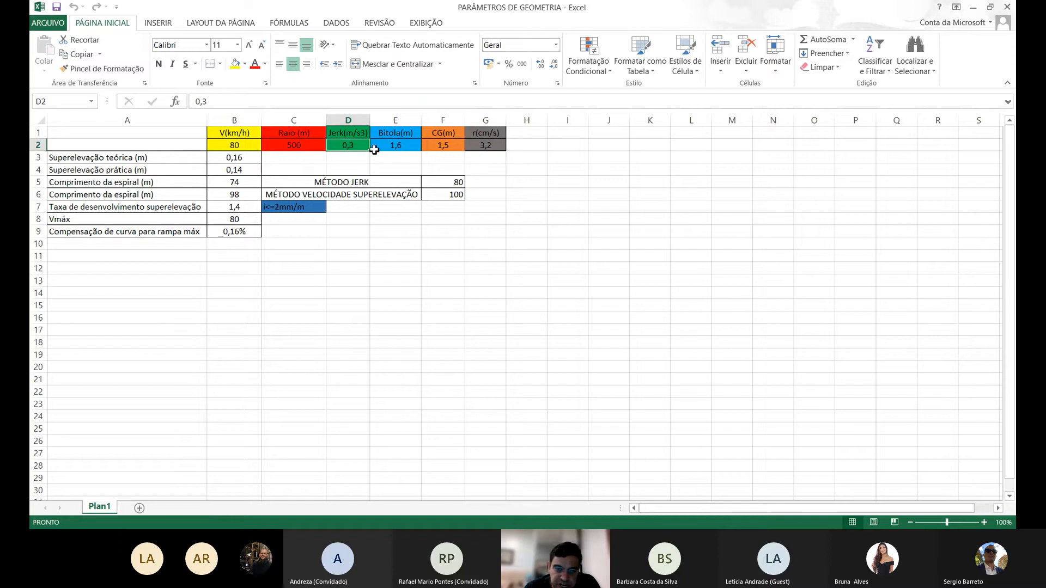
pyautogui.click(495, 146)
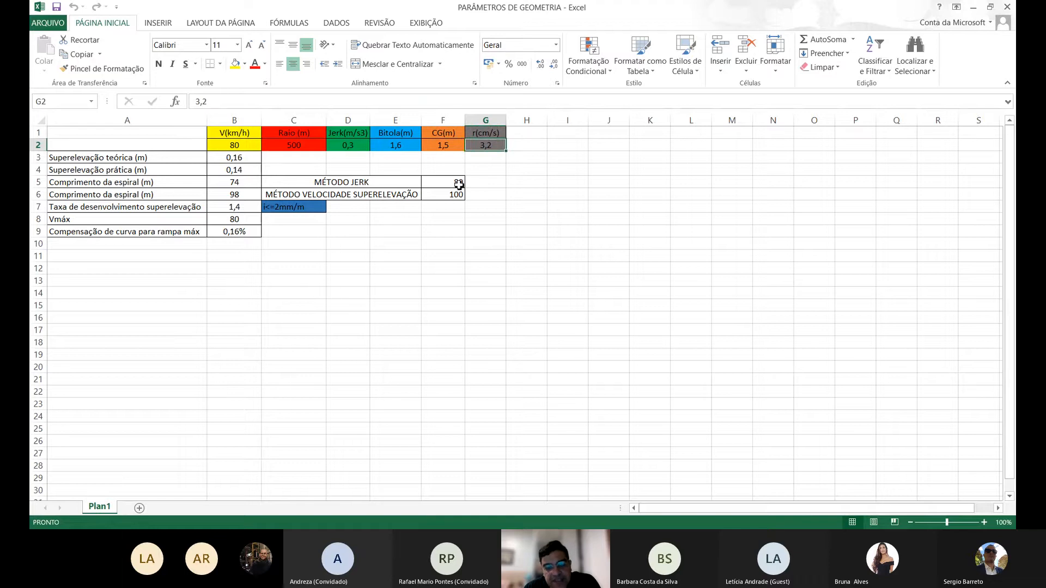
pyautogui.click(238, 207)
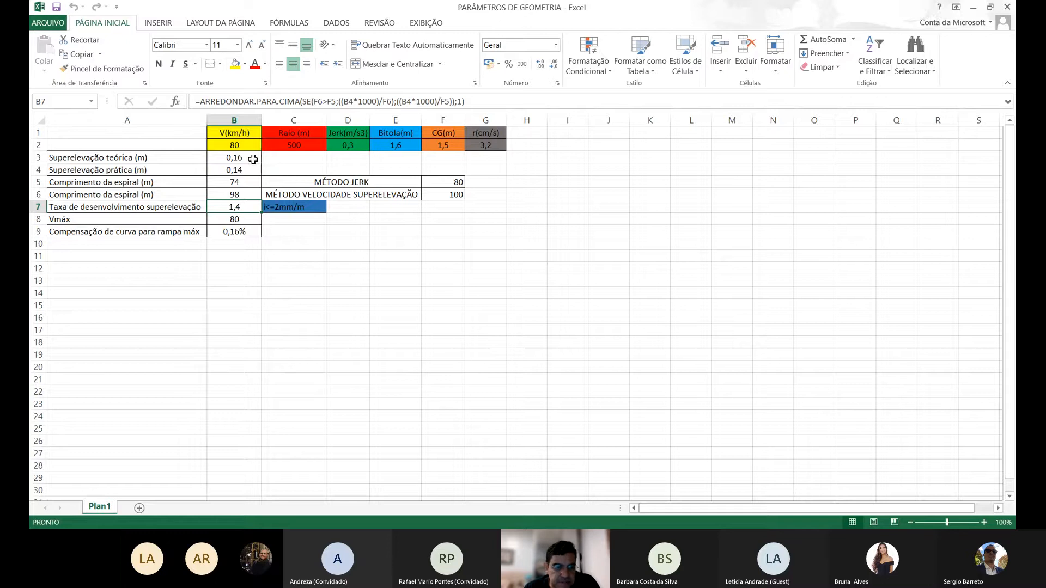
# Set the curve radius (Raio) in C2 to 340 m.
pyautogui.click(304, 149)
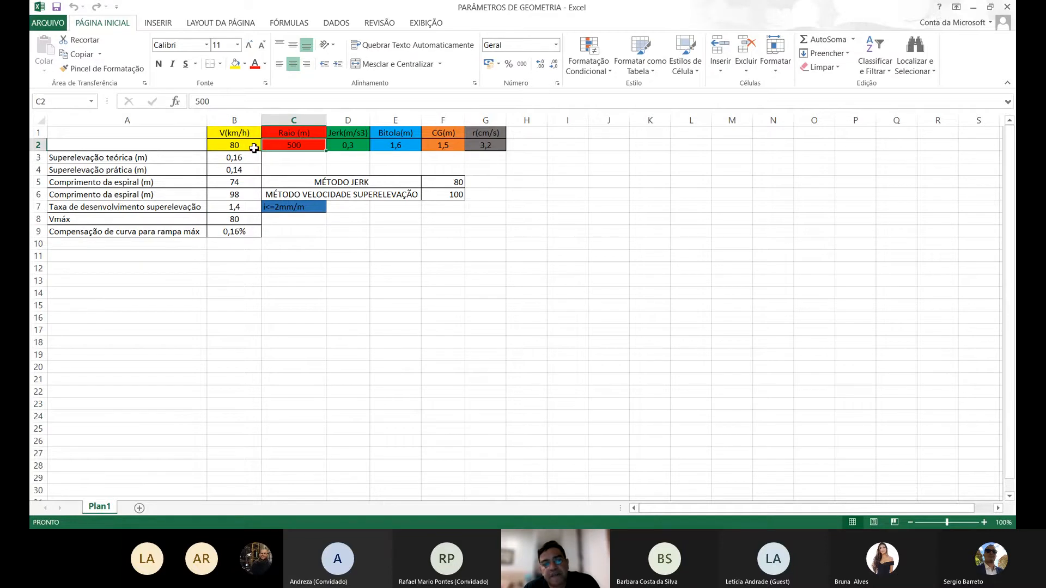
pyautogui.write('340')
pyautogui.press('Return')
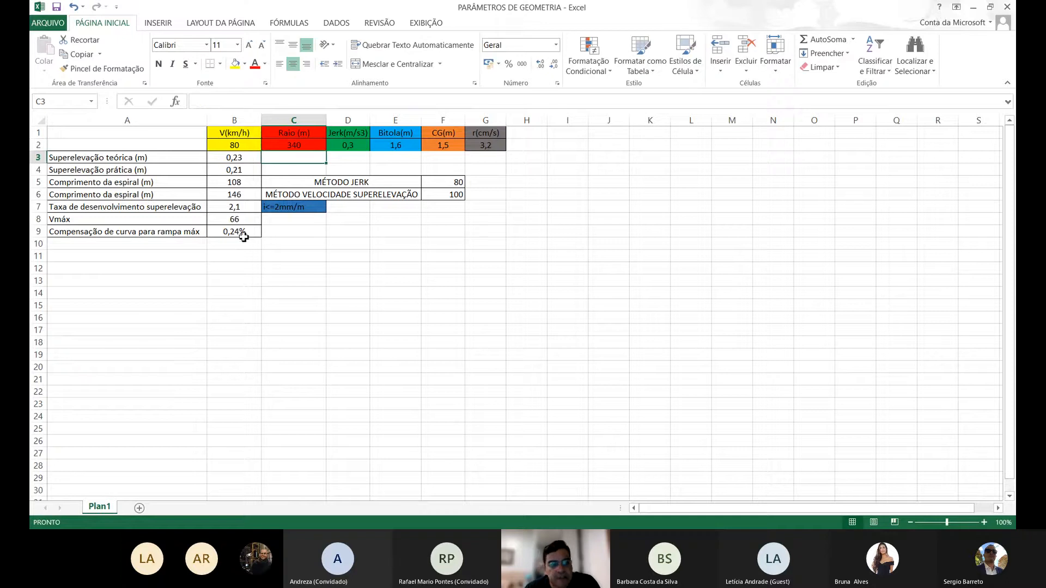
# Check the Vmáx result in B8 and set the design speed V in B2 to 65 km/h.
pyautogui.click(234, 221)
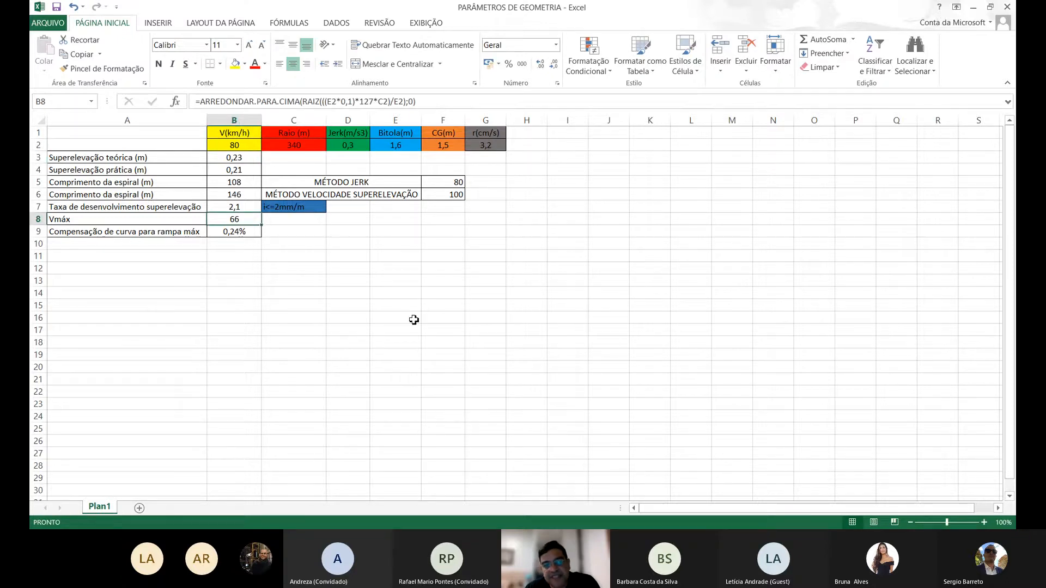
pyautogui.click(235, 146)
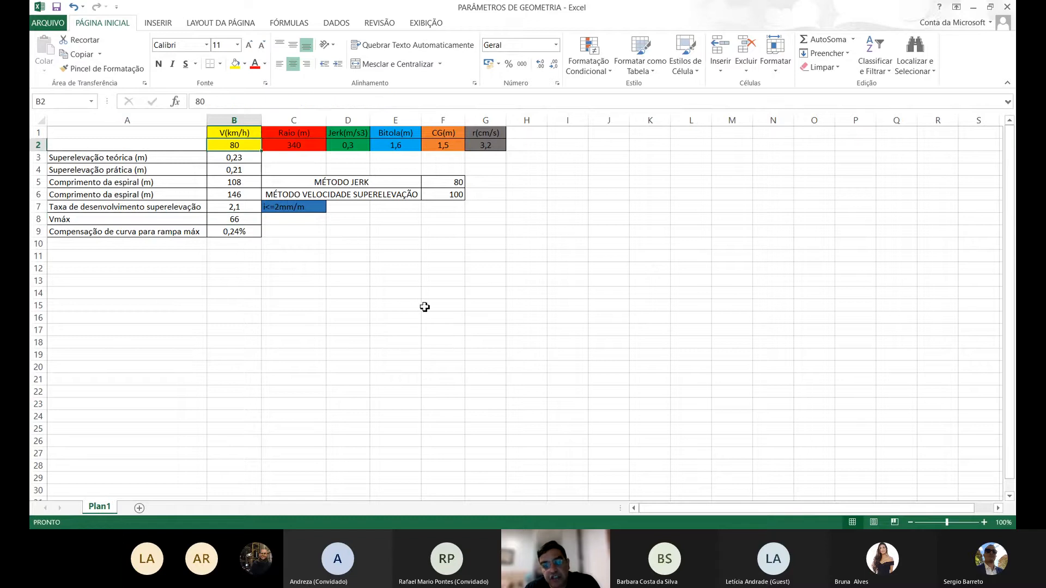
pyautogui.write('66')
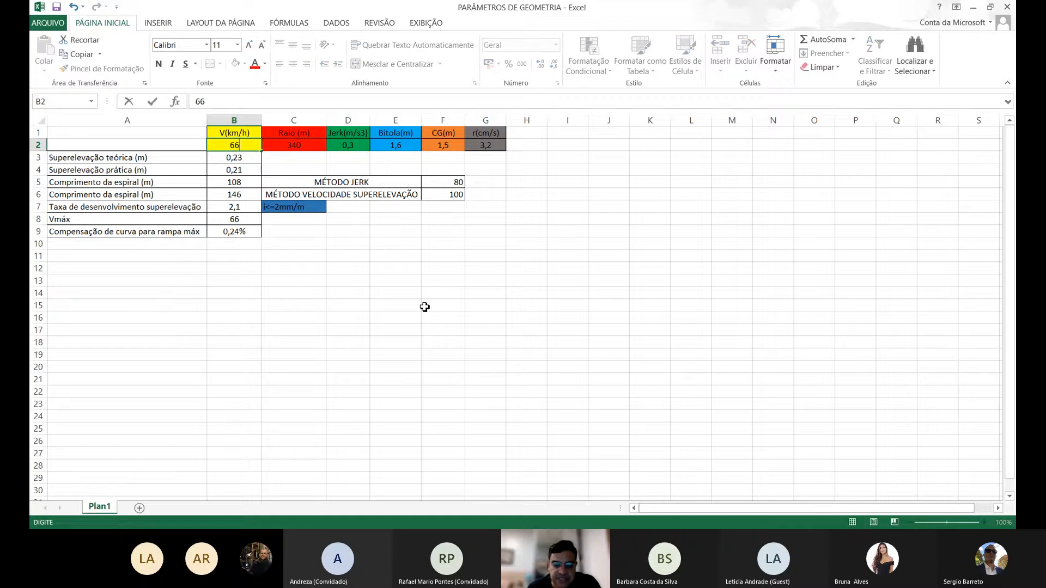
pyautogui.press('BackSpace')
pyautogui.write('5')
pyautogui.press('Return')
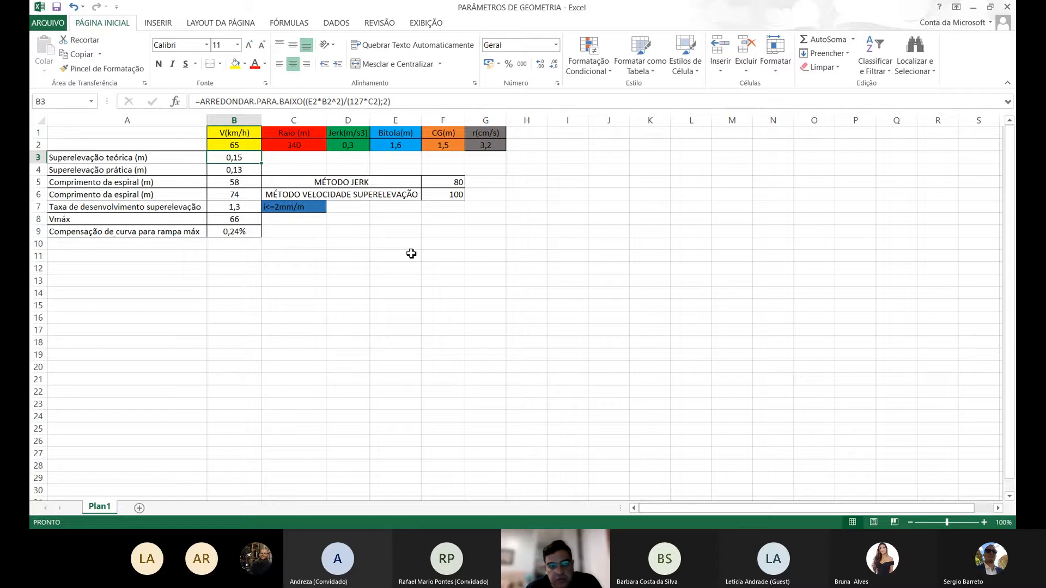
# Compare the calculated spiral lengths in B5 and B6 with the adopted lengths for both methods in F5 and F6.
pyautogui.click(240, 185)
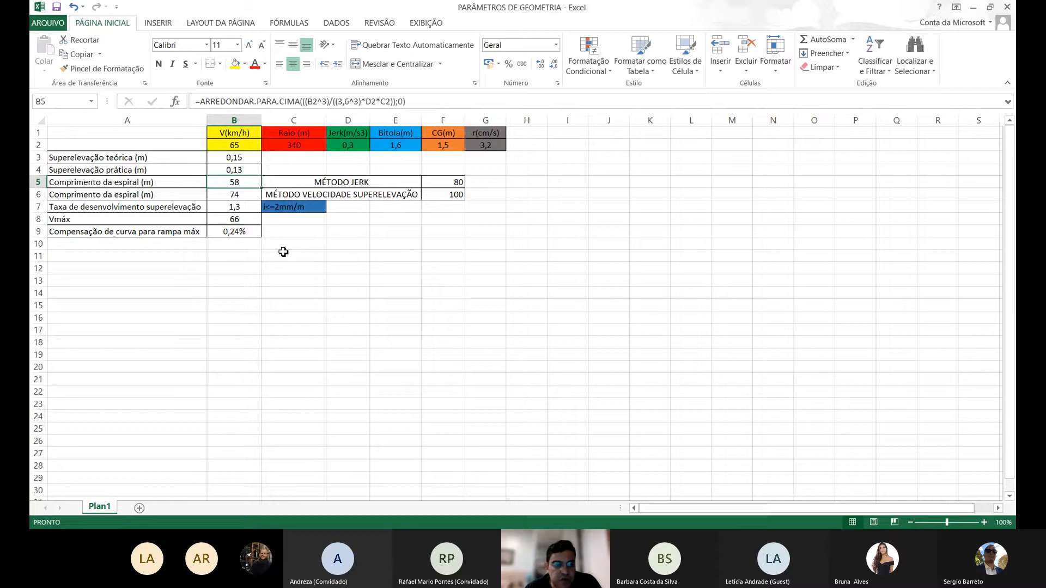
pyautogui.click(244, 195)
pyautogui.click(245, 181)
pyautogui.click(247, 194)
pyautogui.click(241, 182)
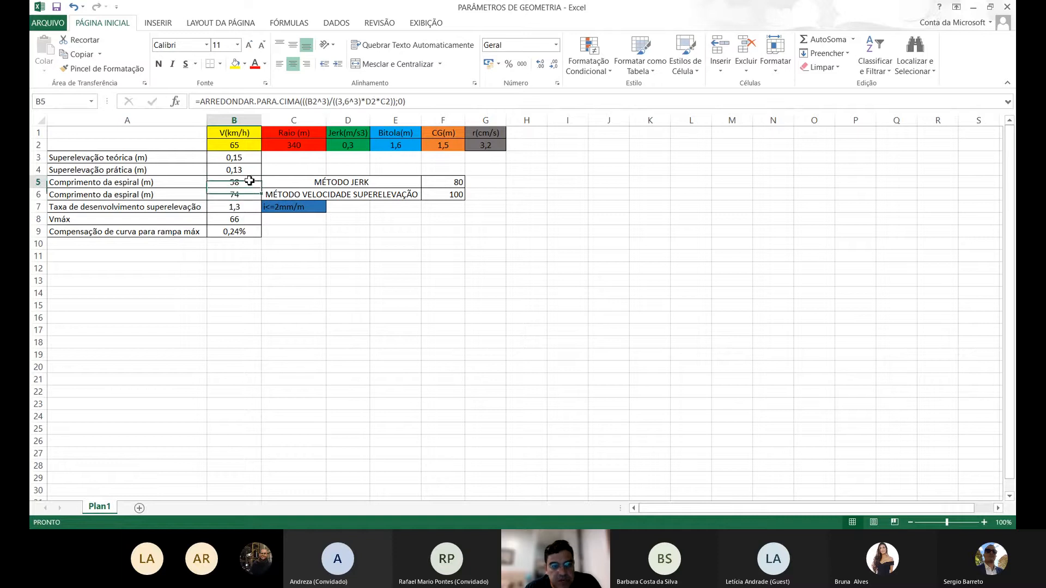
pyautogui.click(447, 181)
pyautogui.click(448, 194)
pyautogui.click(447, 183)
pyautogui.click(447, 195)
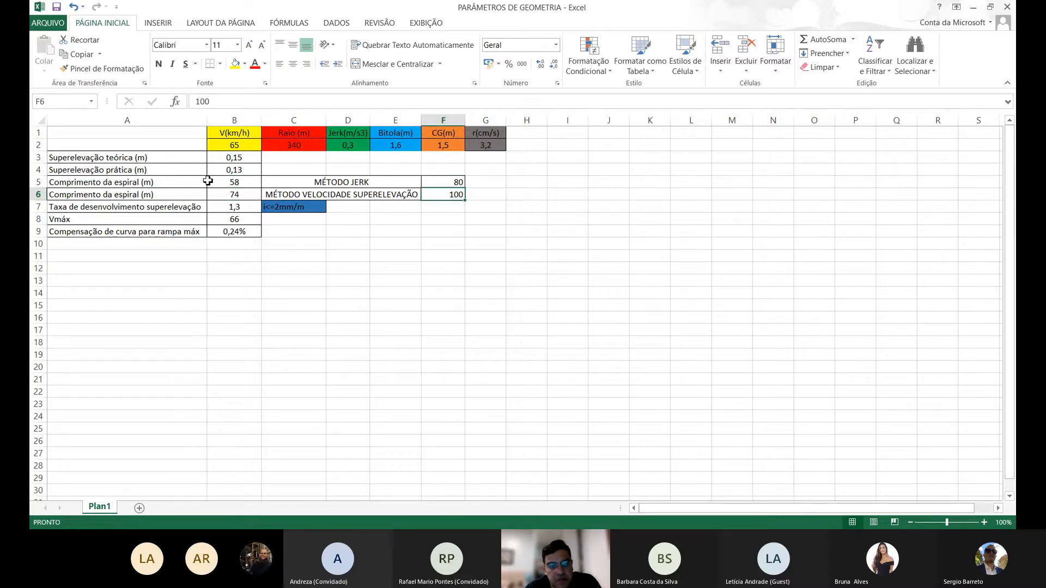
pyautogui.click(235, 182)
pyautogui.click(240, 195)
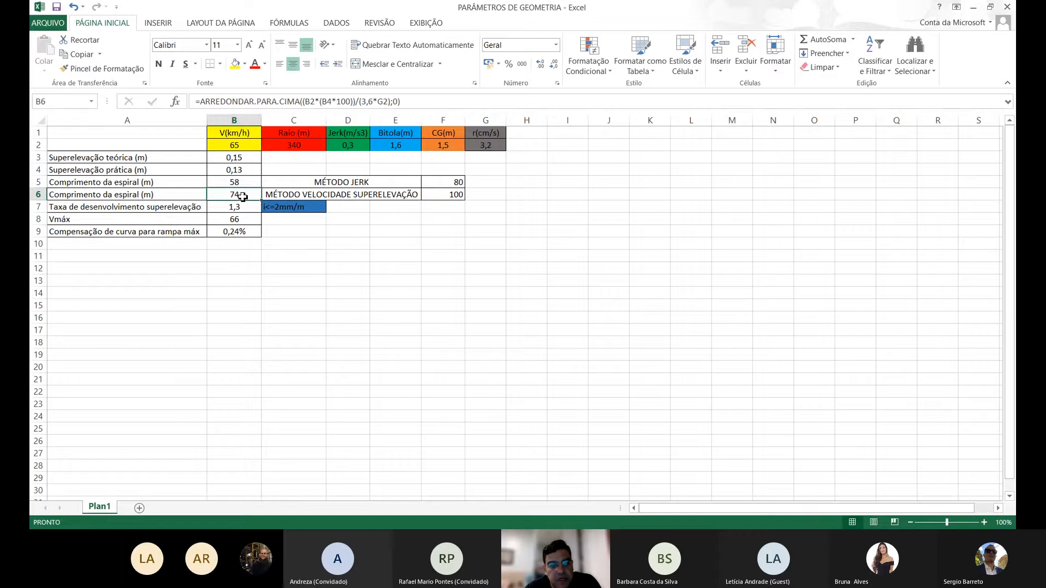
# Set the adopted spiral lengths to 60 for the jerk method in F5 and 80 for the superelevation speed method in F6.
pyautogui.click(455, 183)
pyautogui.write('60')
pyautogui.press('Return')
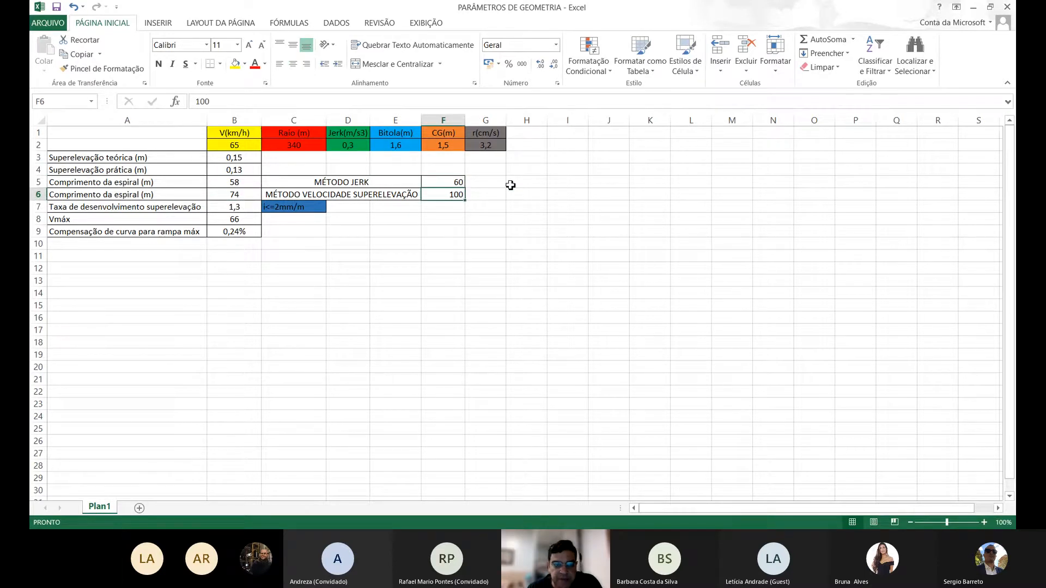
pyautogui.write('80')
pyautogui.press('Return')
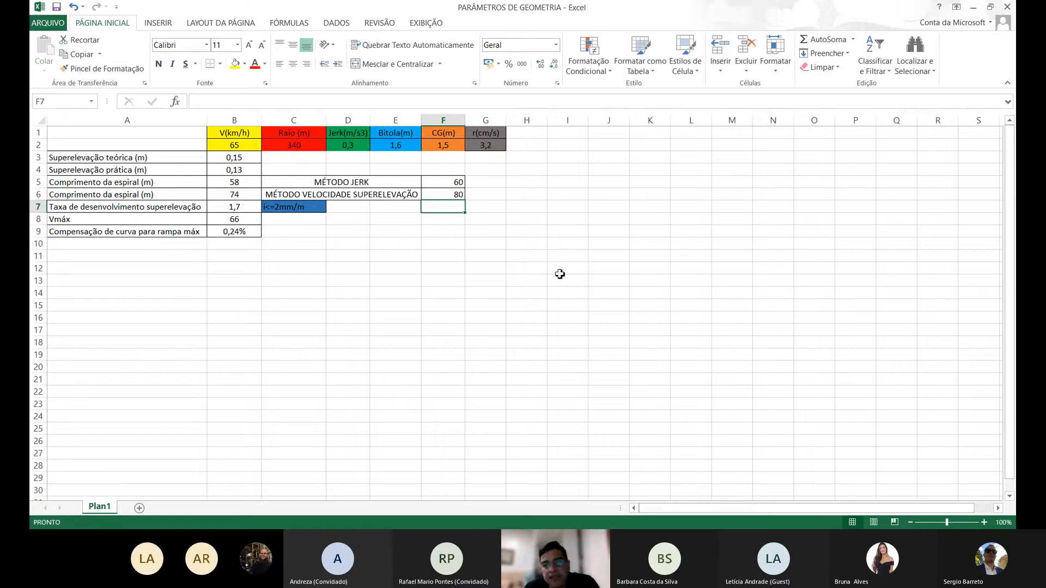
pyautogui.click(603, 218)
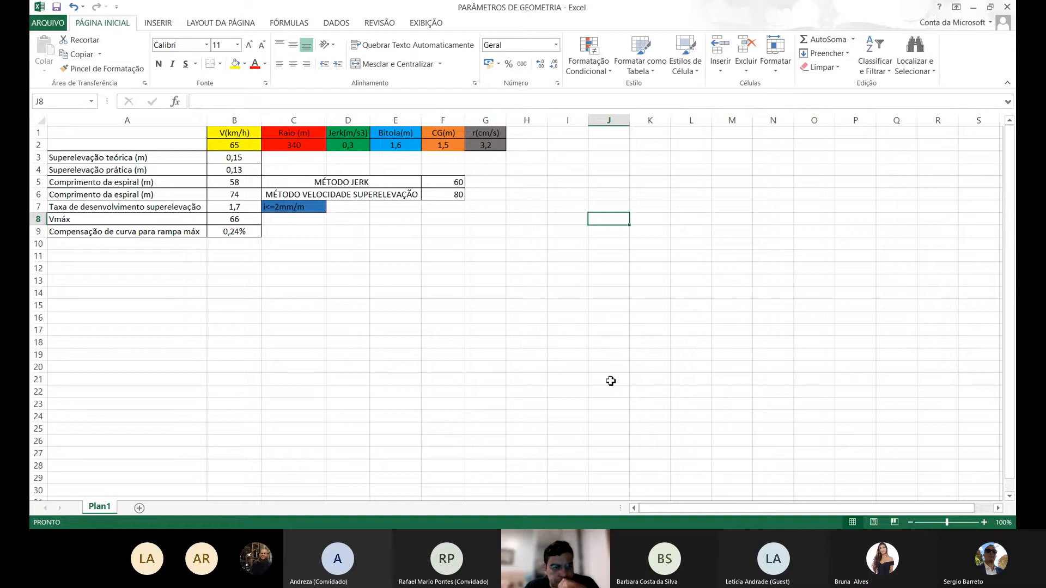
# Review the superelevation development rate formula in B7 against the speed, radius and r inputs and the row 6 spiral lengths.
pyautogui.click(252, 209)
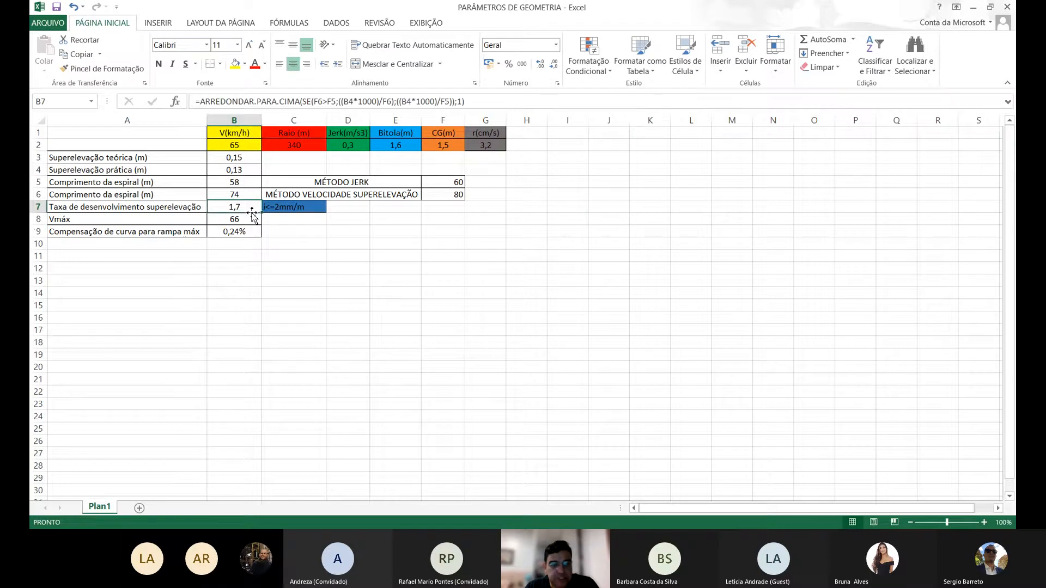
pyautogui.click(246, 145)
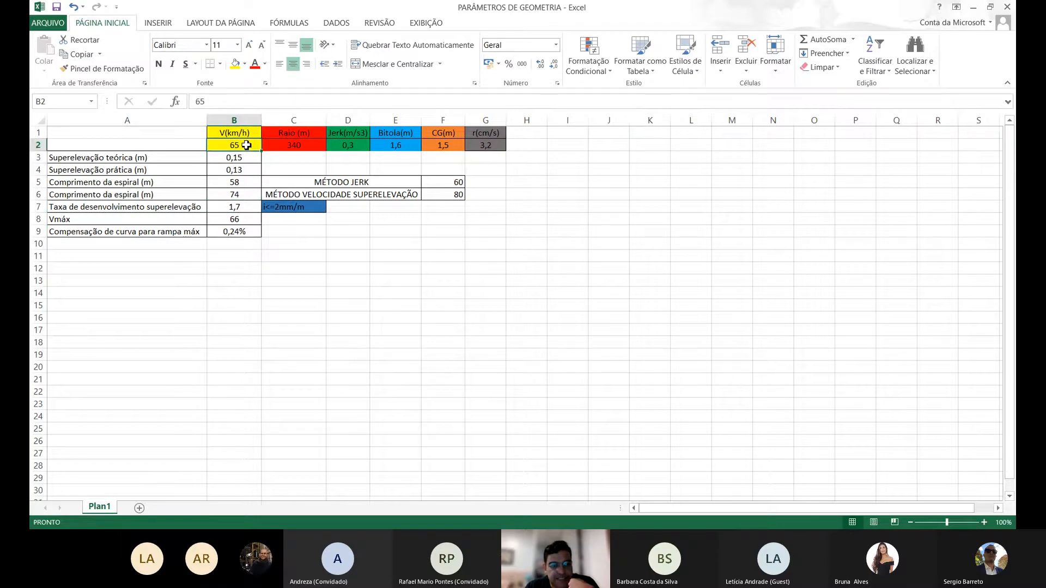
pyautogui.click(309, 146)
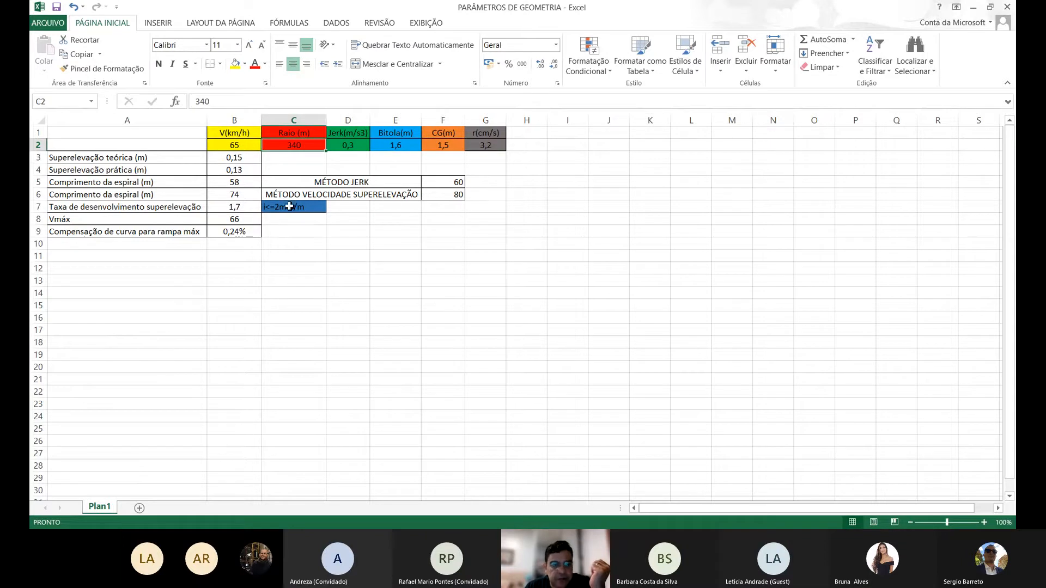
pyautogui.moveTo(229, 198); pyautogui.dragTo(458, 195)
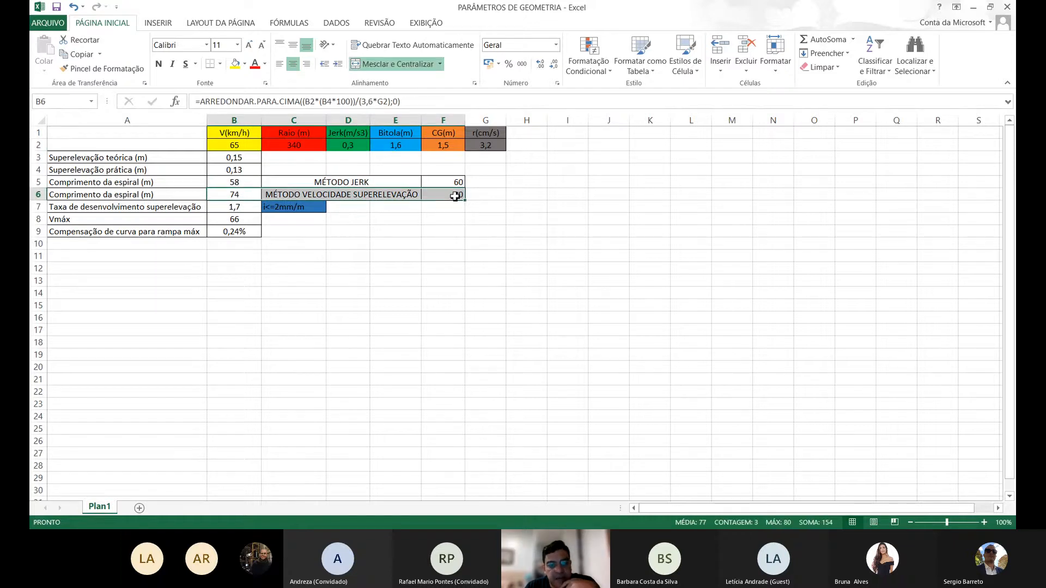
pyautogui.click(487, 146)
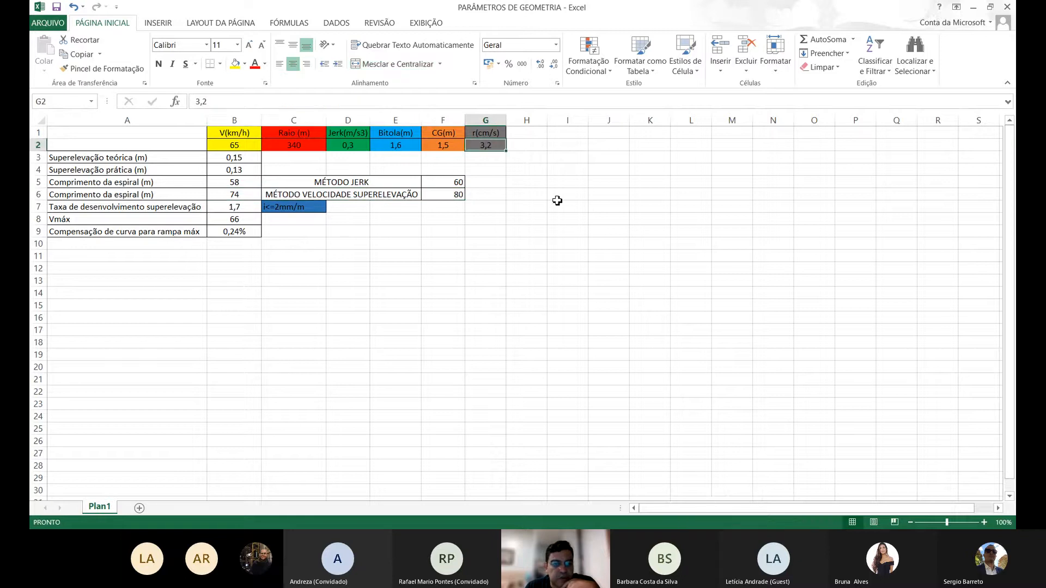
pyautogui.click(462, 197)
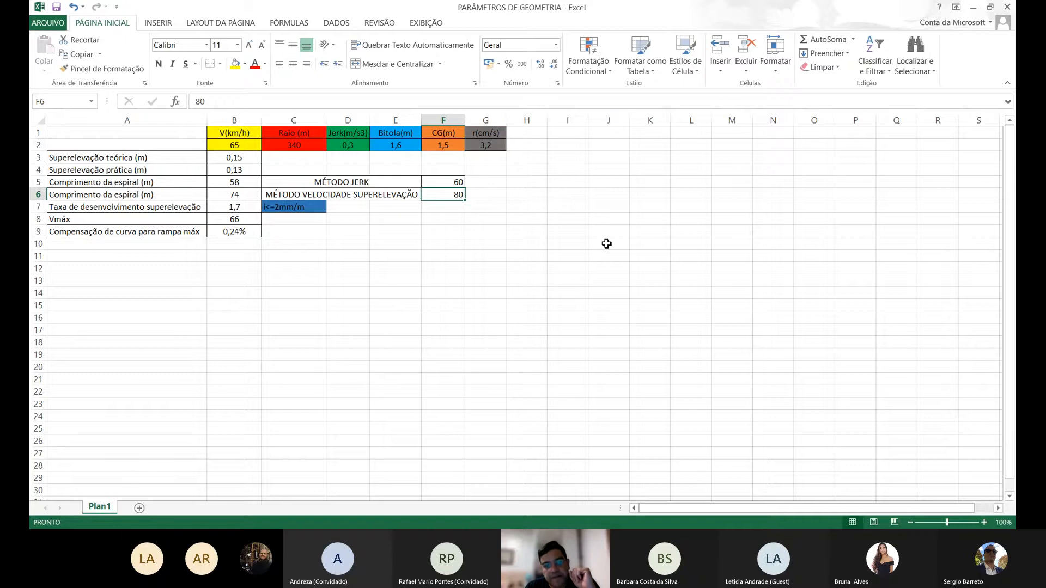
# Set the jerk in D2 to 0,2 and the adopted jerk-method spiral length in F5 to 90.
pyautogui.click(347, 145)
pyautogui.write('0')
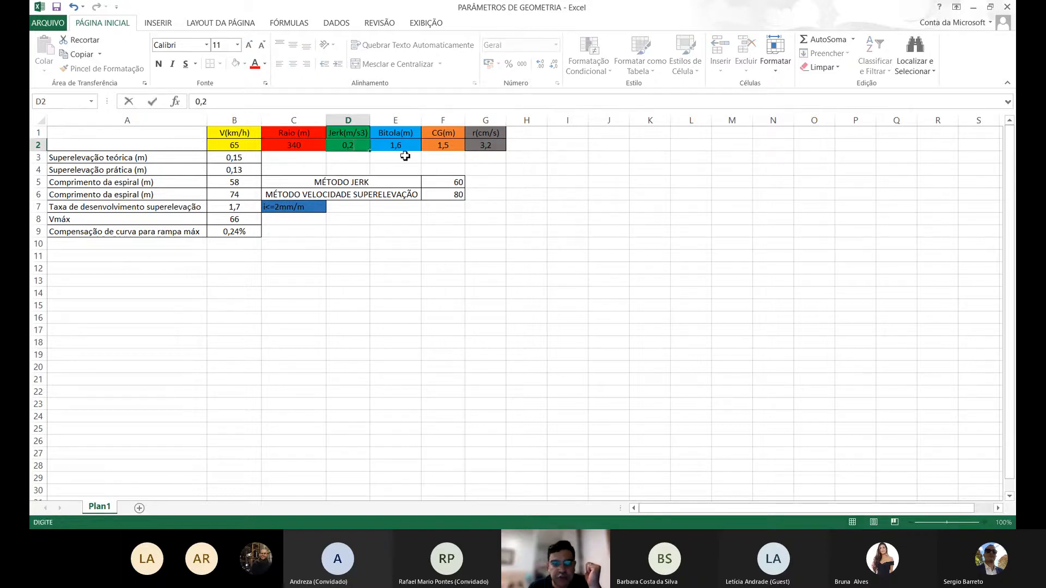
pyautogui.write(',2')
pyautogui.press('Return')
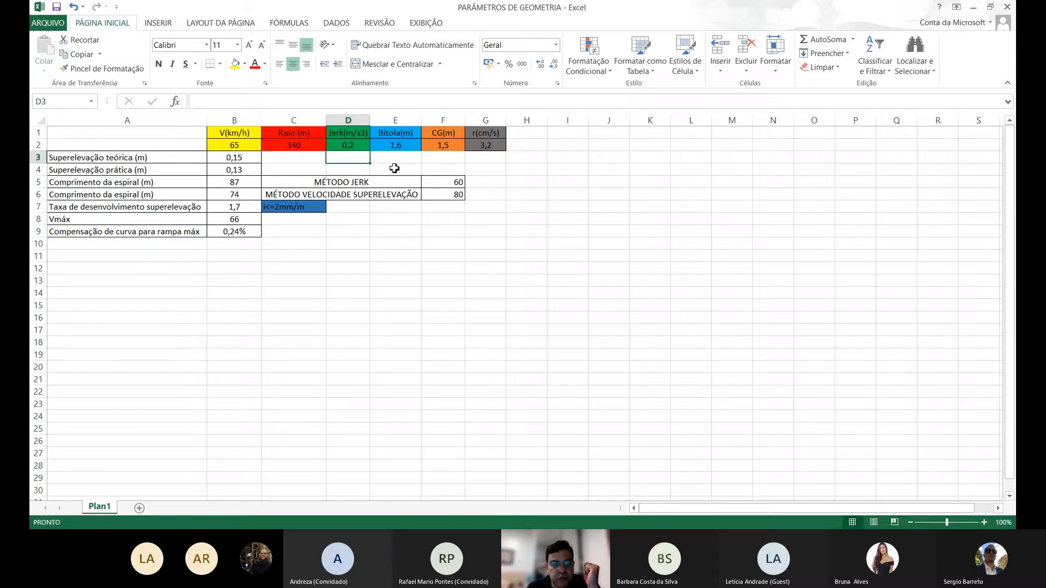
pyautogui.click(445, 182)
pyautogui.write('90')
pyautogui.press('Return')
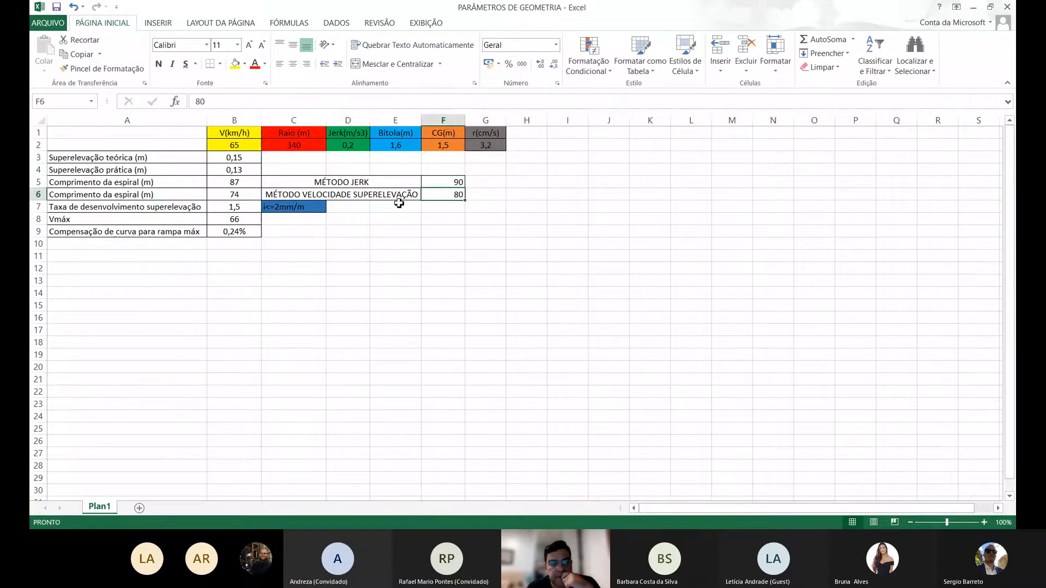
# Set the jerk input in D2 back to 0,3.
pyautogui.click(362, 148)
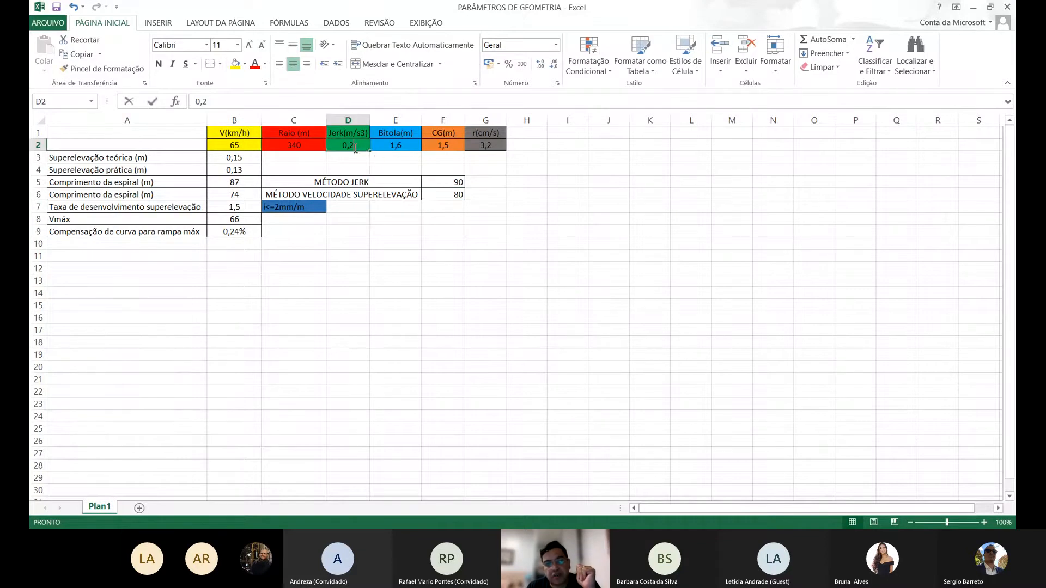
pyautogui.doubleClick(356, 146)
pyautogui.doubleClick(351, 146)
pyautogui.write('3')
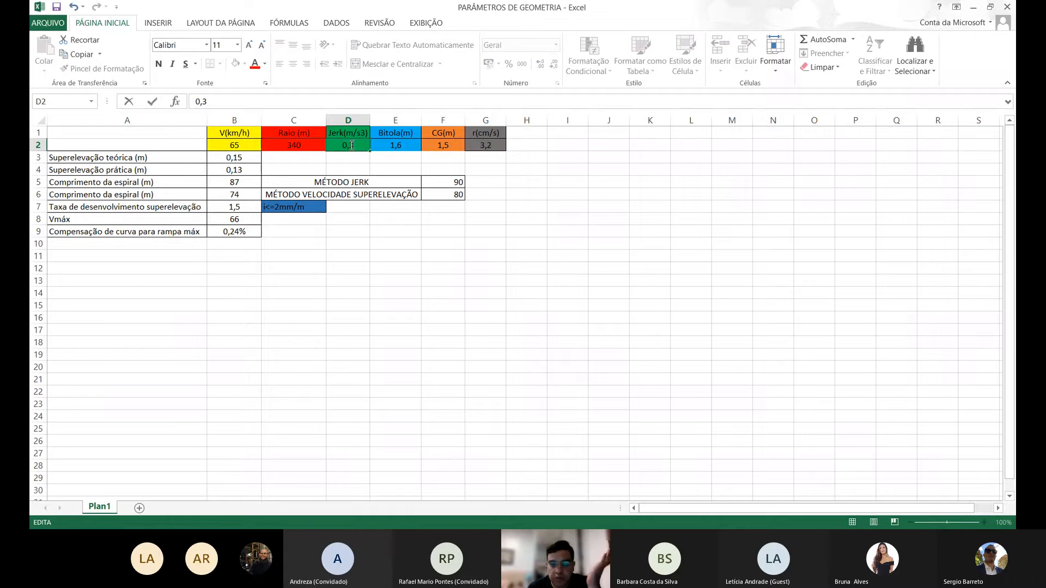
pyautogui.press('Return')
# Try 80 and then 60 as the adopted jerk-method spiral length in F5, and check the superelevation development rate in B7.
pyautogui.click(458, 185)
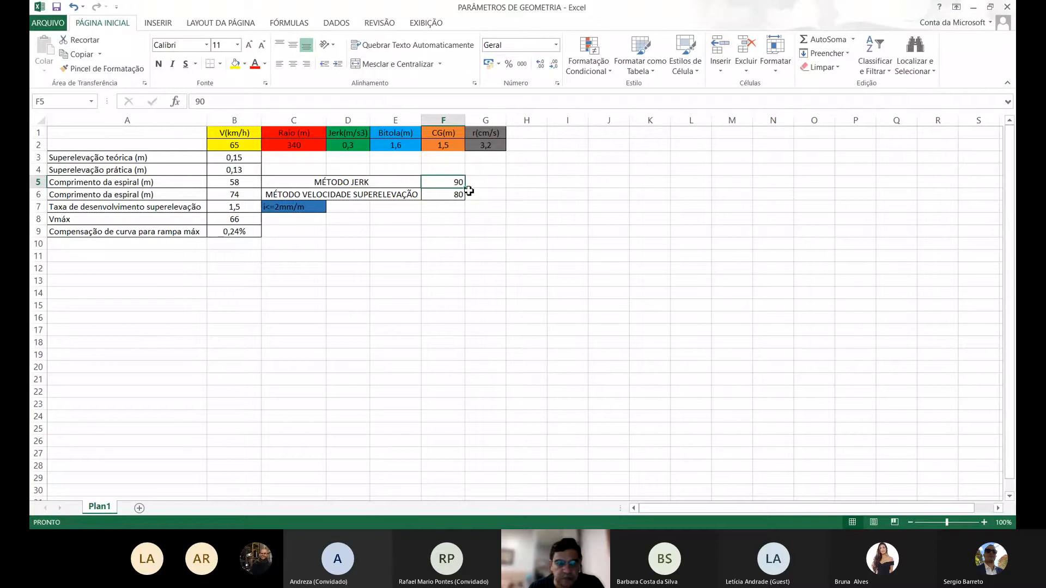
pyautogui.write('80')
pyautogui.press('Return')
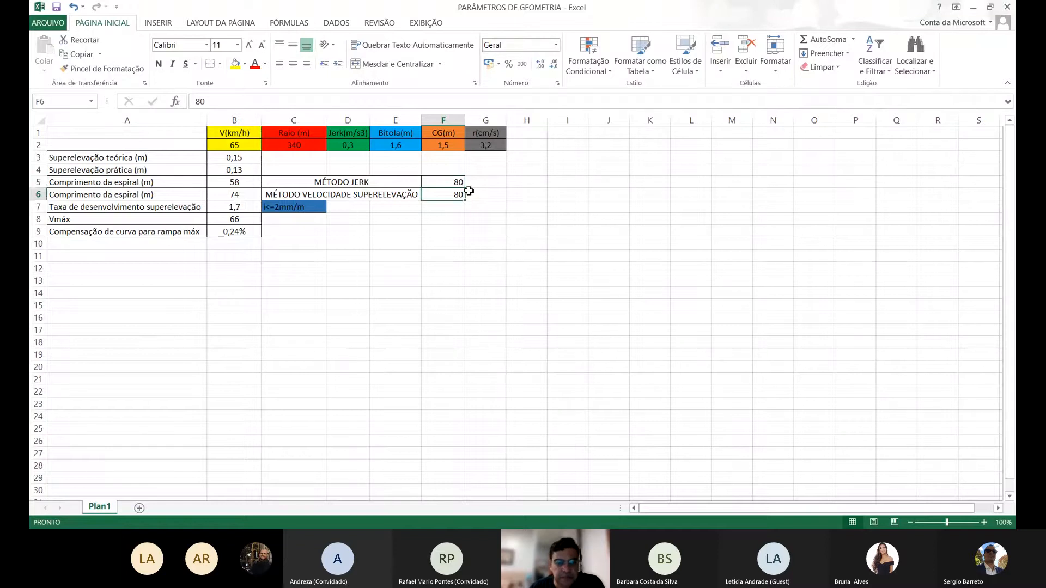
pyautogui.click(460, 183)
pyautogui.write('60')
pyautogui.press('Return')
pyautogui.click(235, 207)
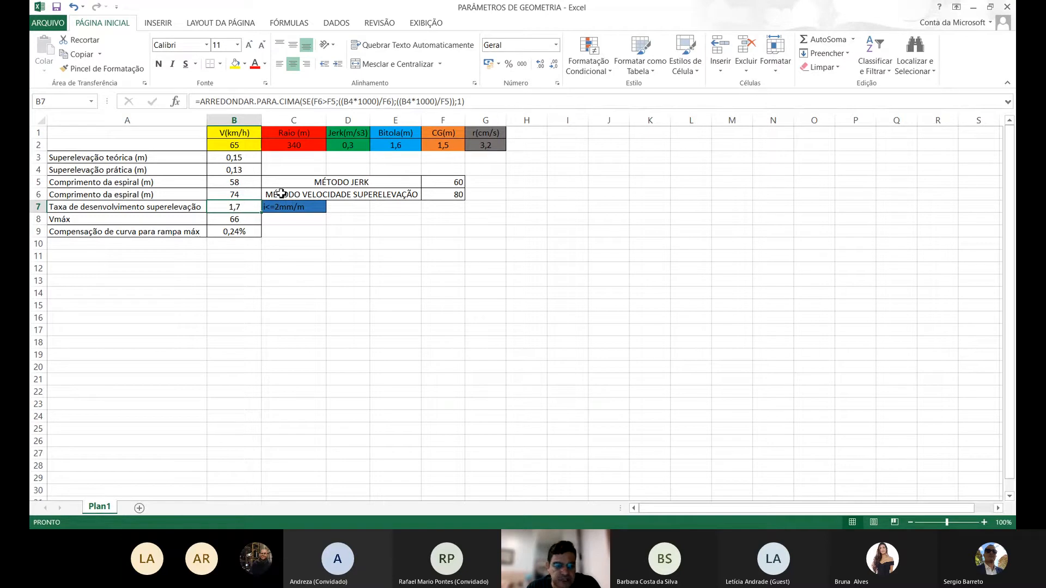
# Set the curve radius in C2 to 600 m and the speed in B2 to 80 km/h, and check the Vmáx formula in B8.
pyautogui.click(304, 145)
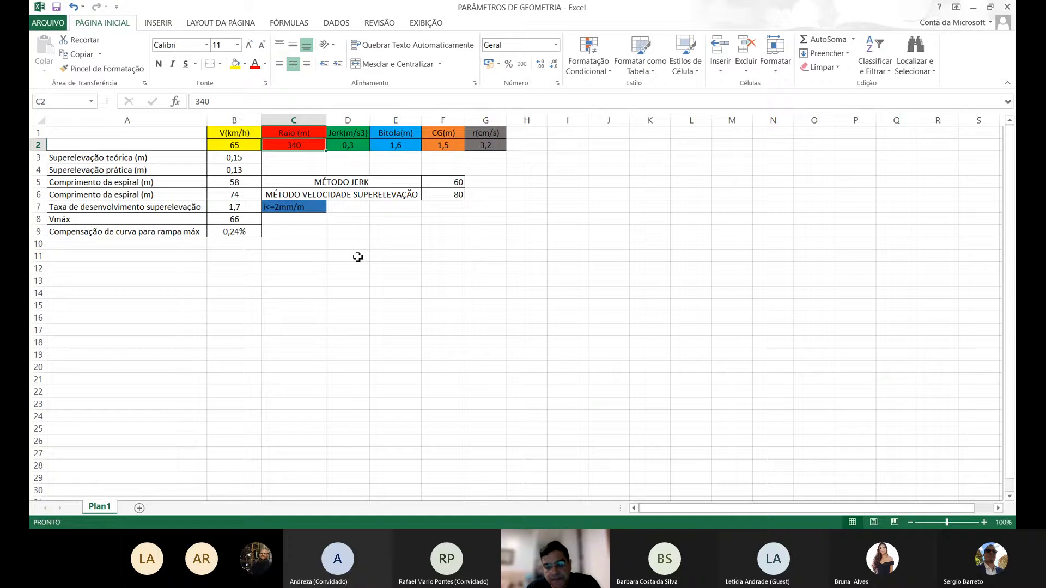
pyautogui.write('600')
pyautogui.press('Return')
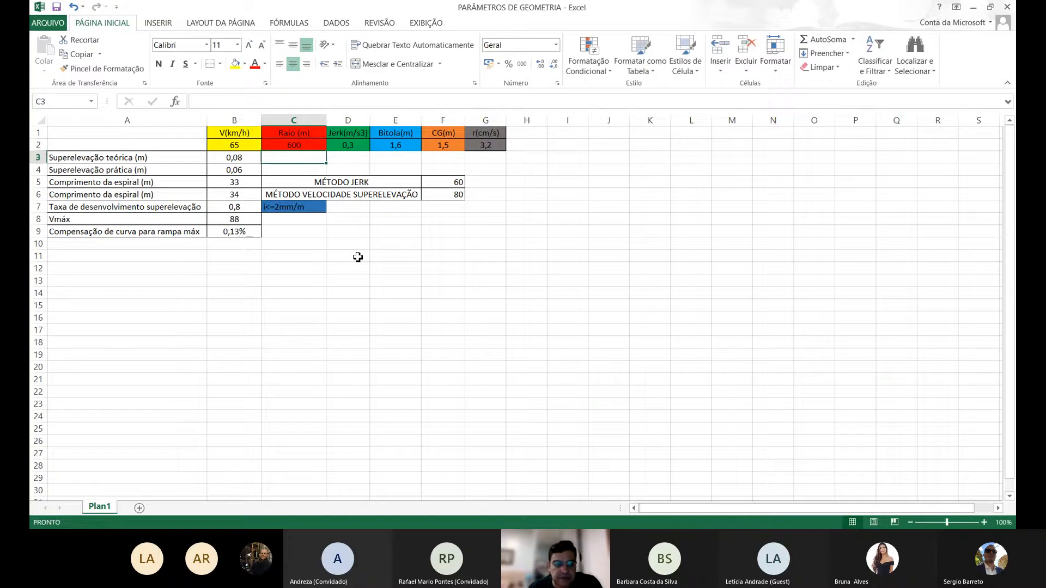
pyautogui.click(240, 146)
pyautogui.write('80')
pyautogui.press('Return')
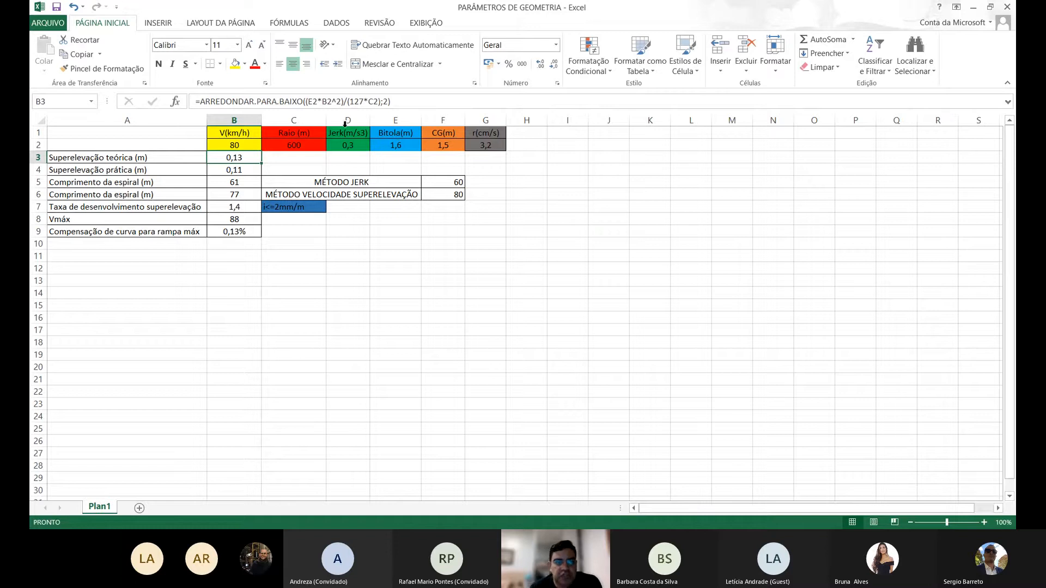
pyautogui.click(235, 220)
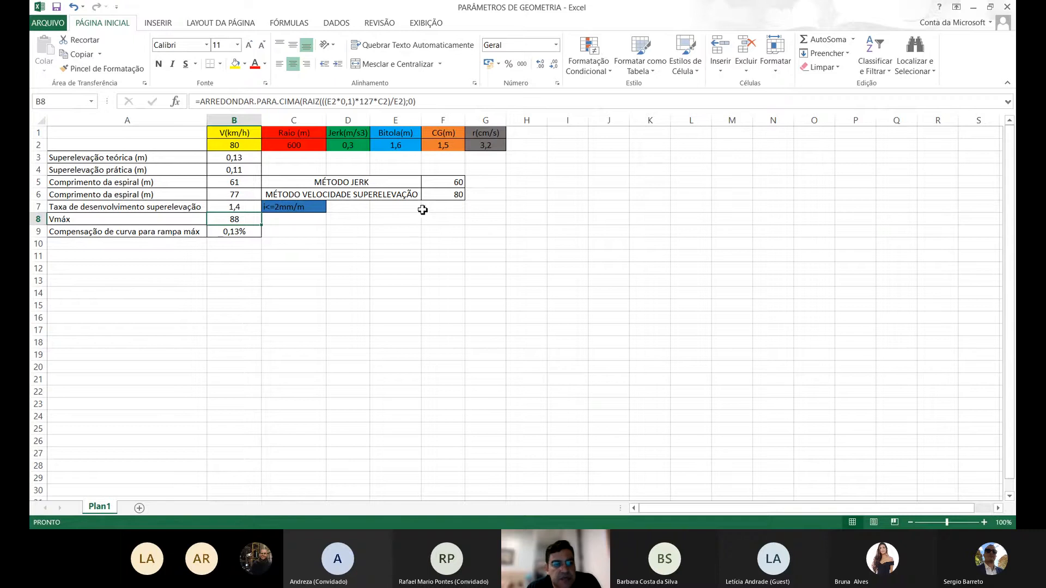
# Set the adopted jerk-method spiral length in F5 to 70 and recheck the superelevation development rate in B7.
pyautogui.click(457, 183)
pyautogui.write('70')
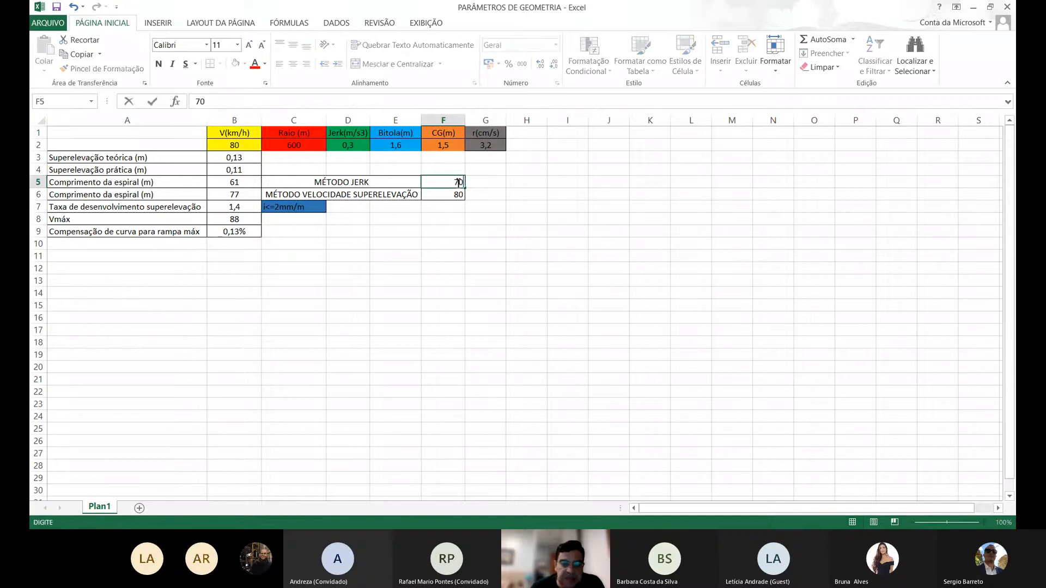
pyautogui.press('Return')
pyautogui.click(515, 231)
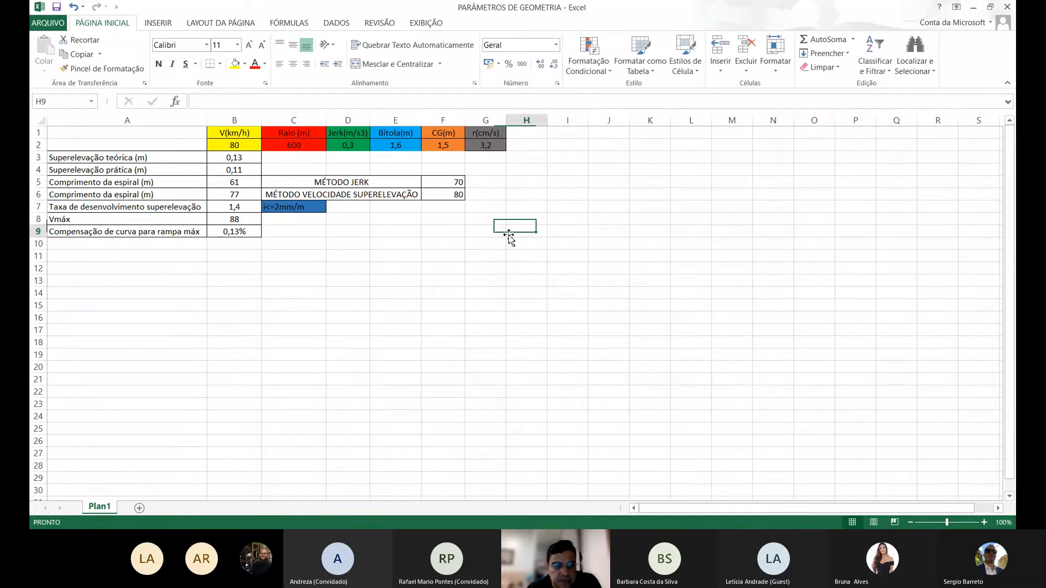
pyautogui.click(255, 209)
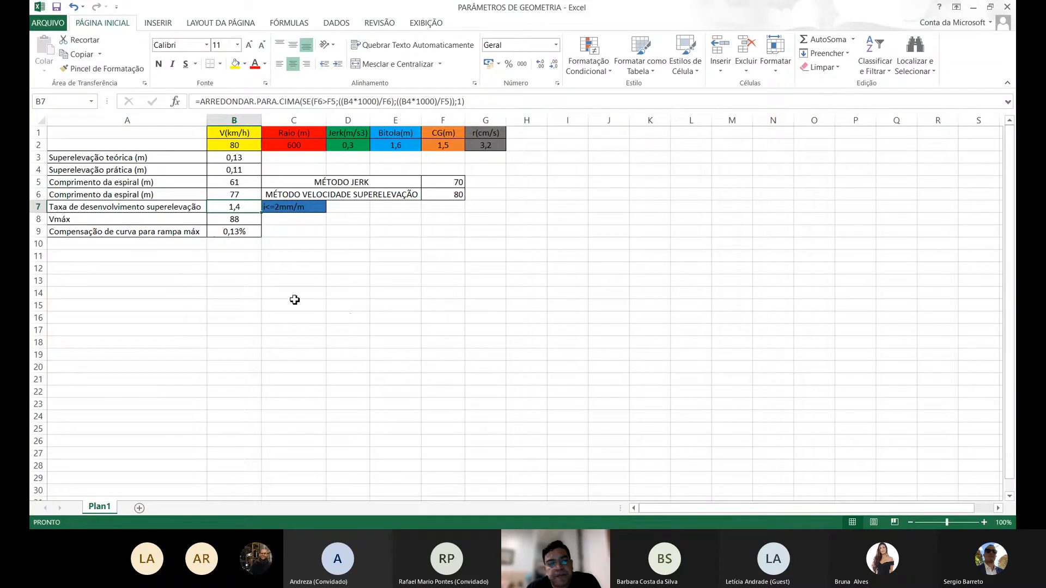
# Examine the curve compensation for the maximum ramp in row 9.
pyautogui.moveTo(111, 233); pyautogui.dragTo(246, 241)
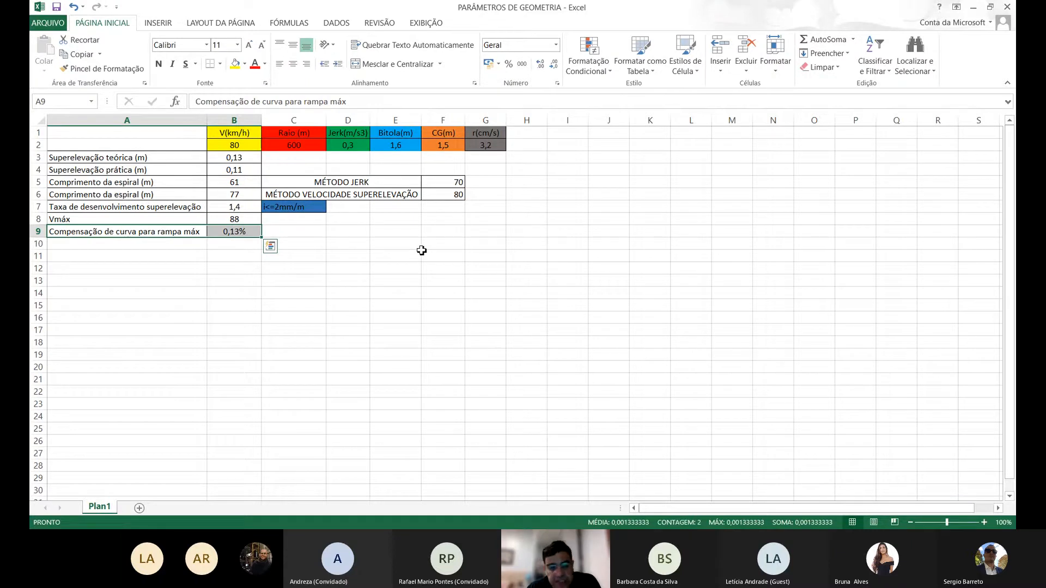
pyautogui.click(127, 256)
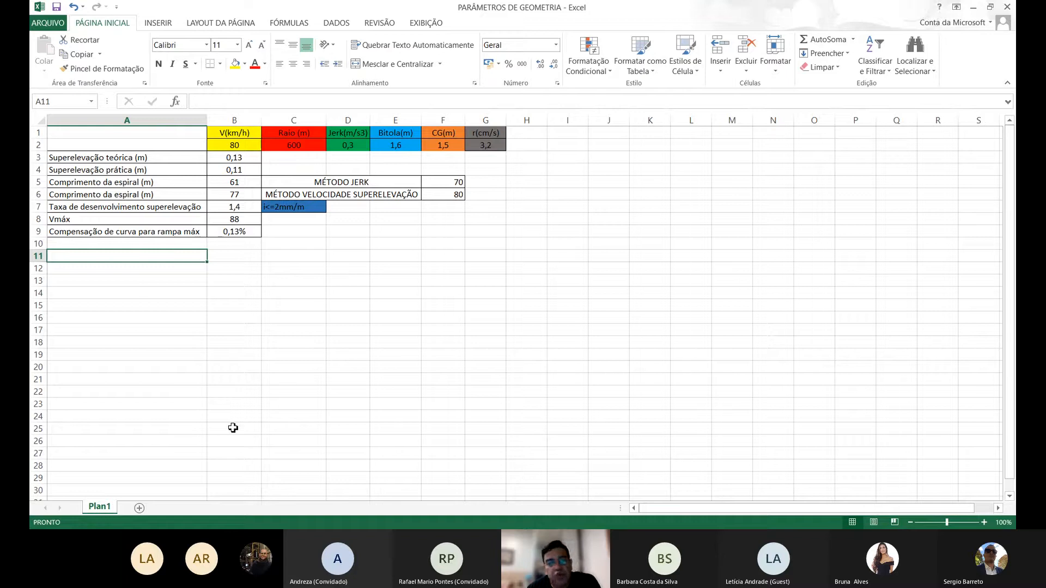
pyautogui.click(191, 235)
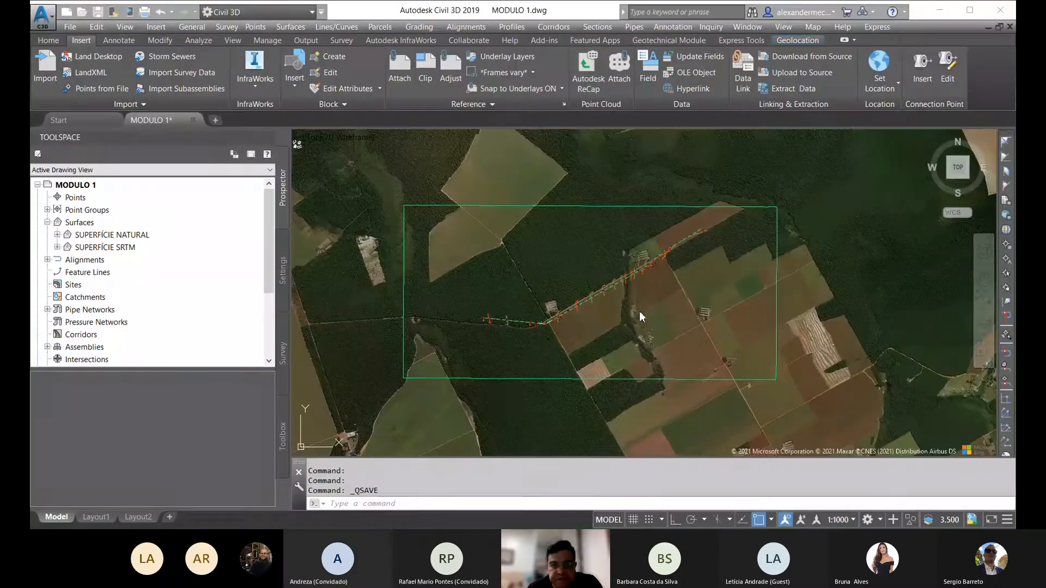
# In Civil 3D, examine the alignment over the aerial imagery in MODULO 1.dwg, focusing on the curve at the road junction.
pyautogui.scroll(2, 656, 320)
pyautogui.moveTo(657, 320); pyautogui.dragTo(714, 320, button='middle')
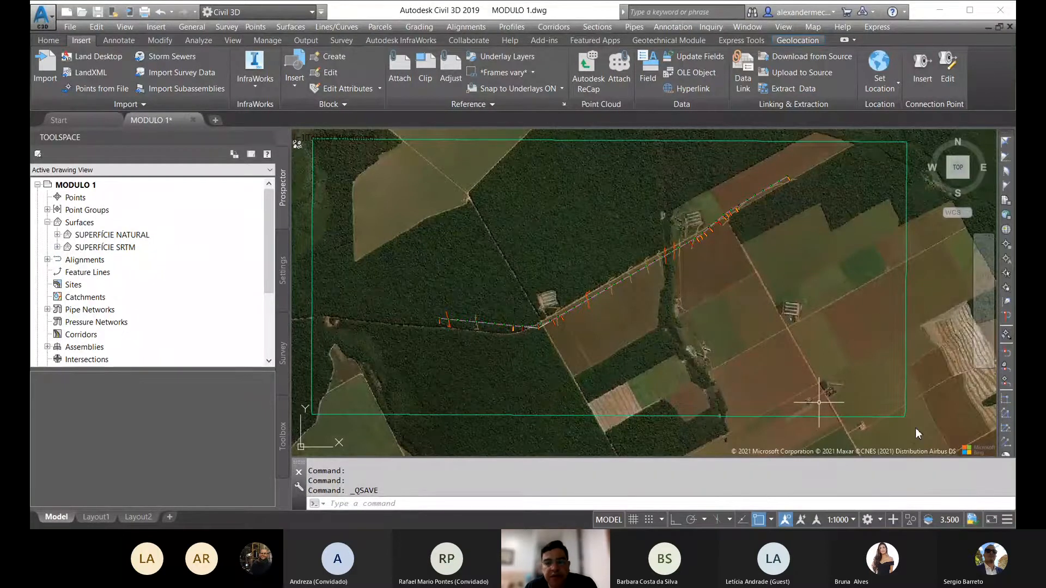
pyautogui.moveTo(551, 340); pyautogui.dragTo(567, 349, button='middle')
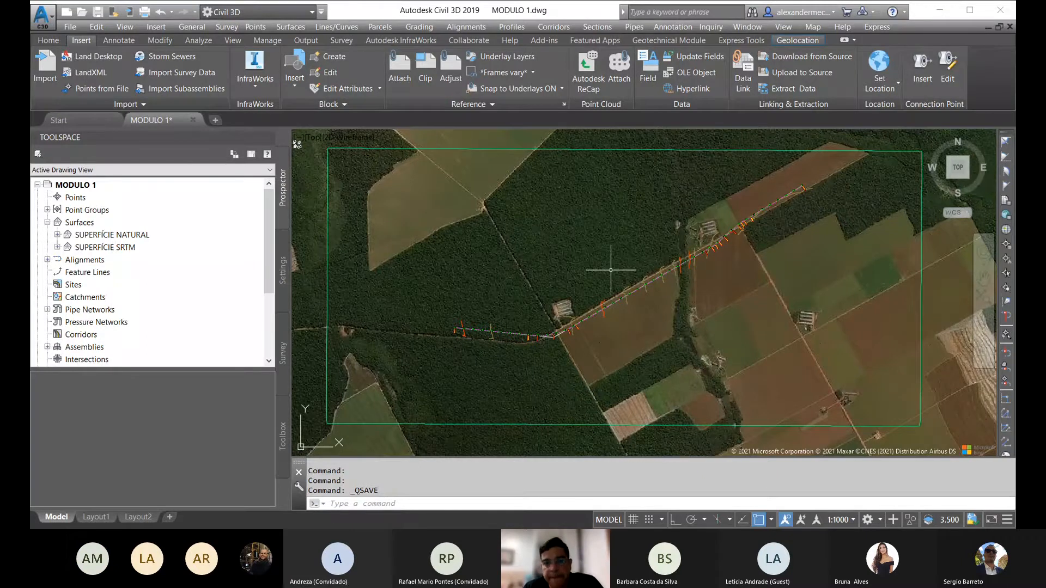
pyautogui.scroll(-2, 609, 276)
pyautogui.scroll(4, 577, 314)
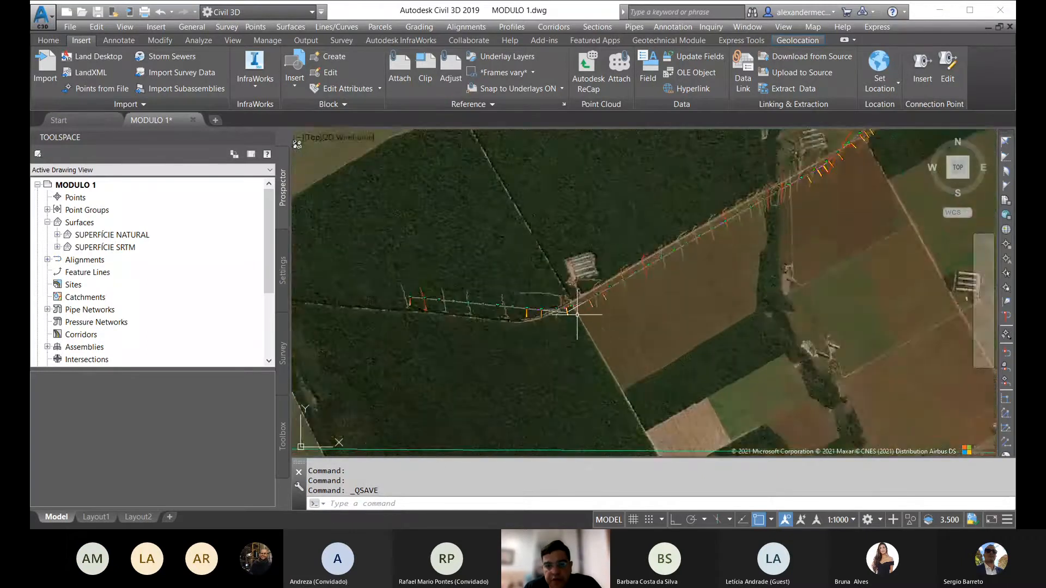
pyautogui.scroll(1, 577, 315)
pyautogui.scroll(-1, 489, 318)
pyautogui.moveTo(728, 220); pyautogui.dragTo(654, 261, button='middle')
pyautogui.moveTo(558, 316); pyautogui.dragTo(679, 273, button='middle')
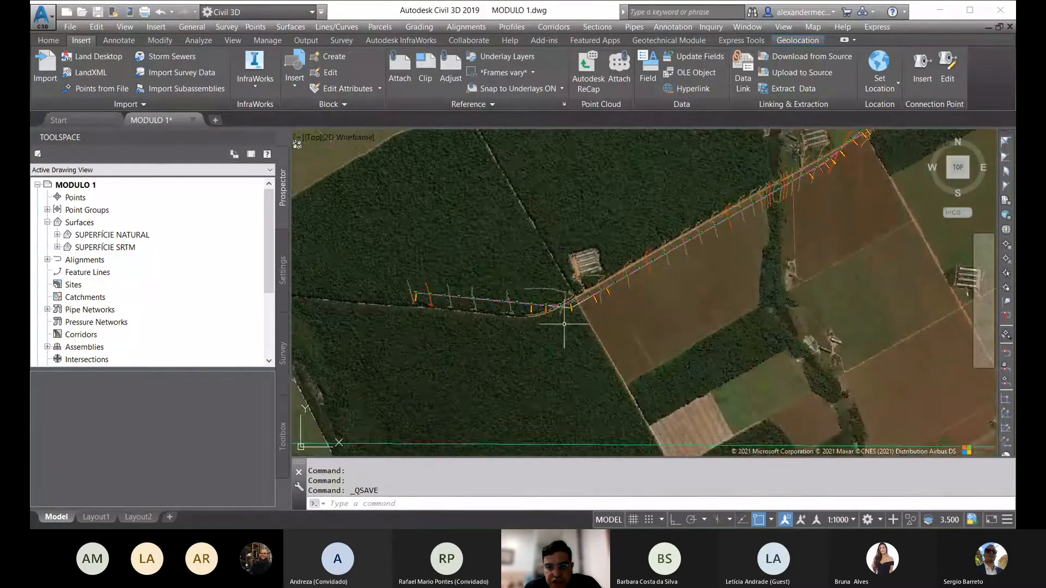
pyautogui.scroll(3, 564, 324)
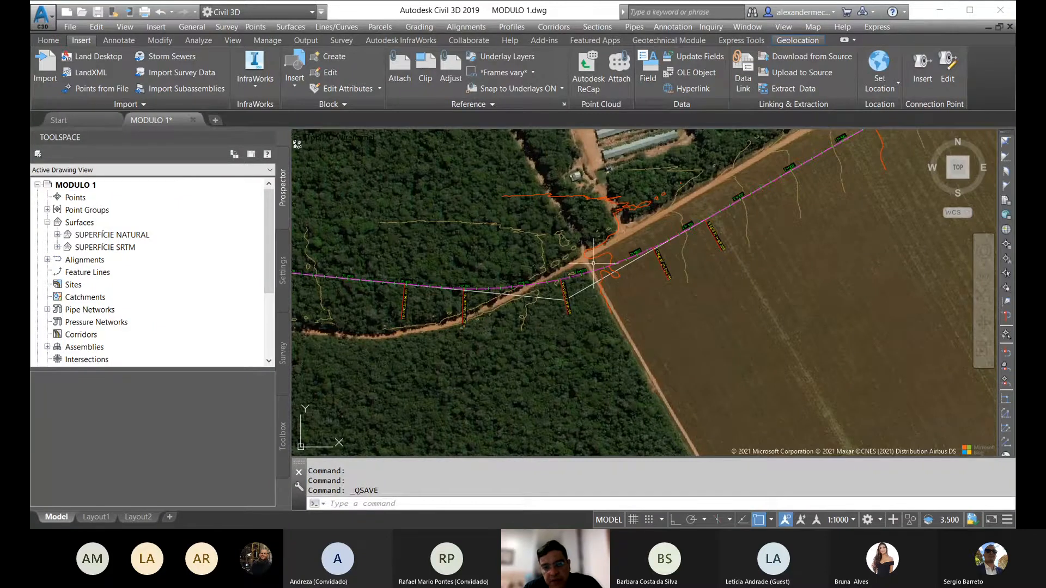
pyautogui.scroll(1, 545, 302)
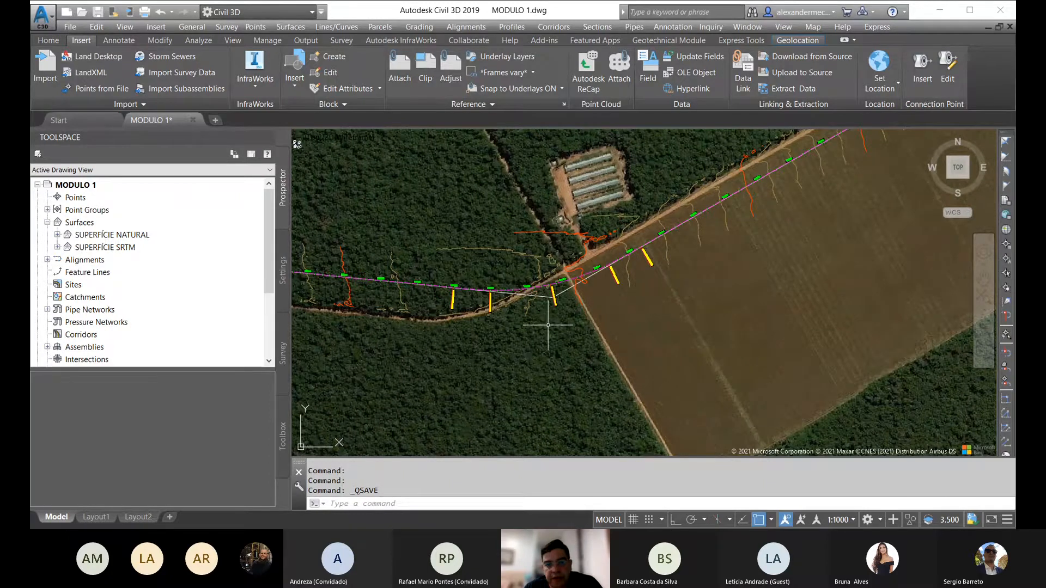
pyautogui.scroll(4, 570, 288)
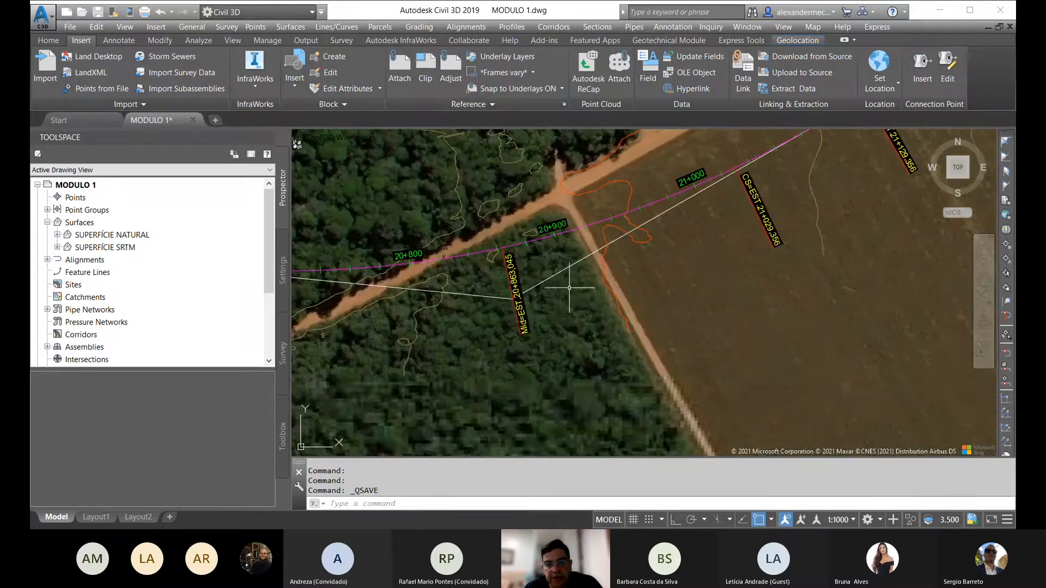
pyautogui.click(538, 241)
pyautogui.scroll(-3, 556, 326)
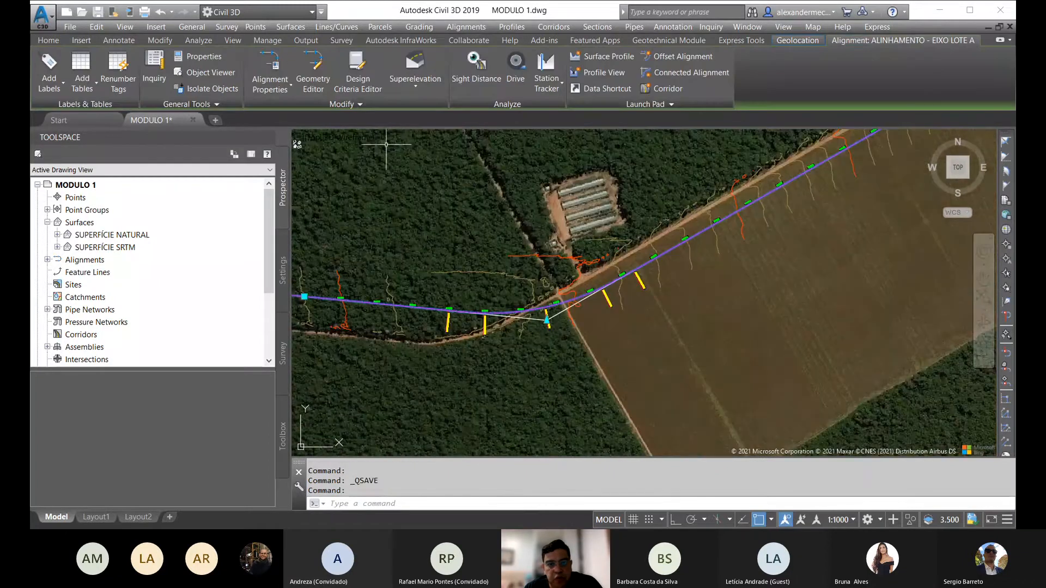
pyautogui.click(325, 65)
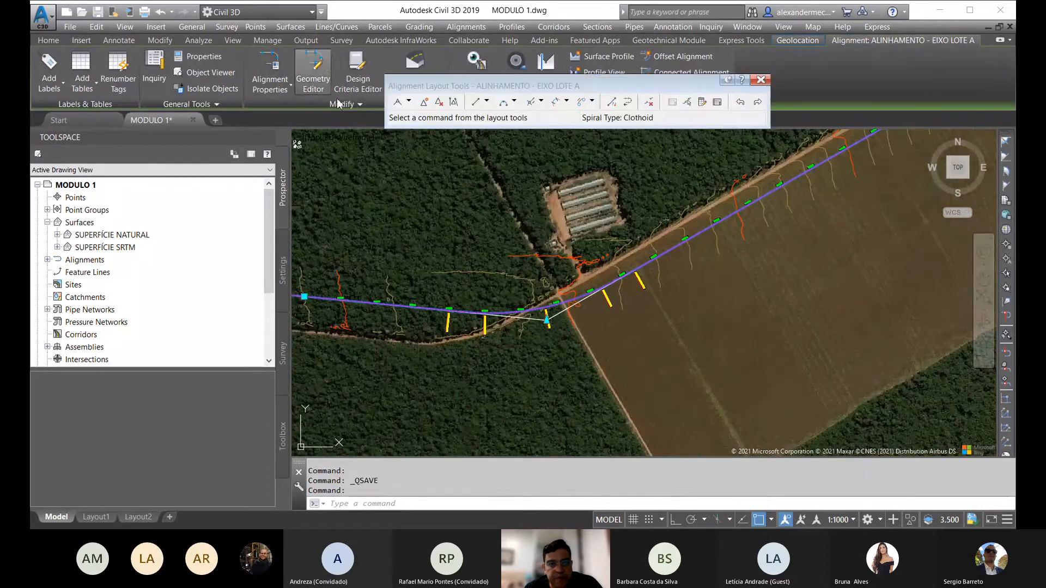
pyautogui.click(761, 81)
pyautogui.press('Escape')
pyautogui.press('Escape')
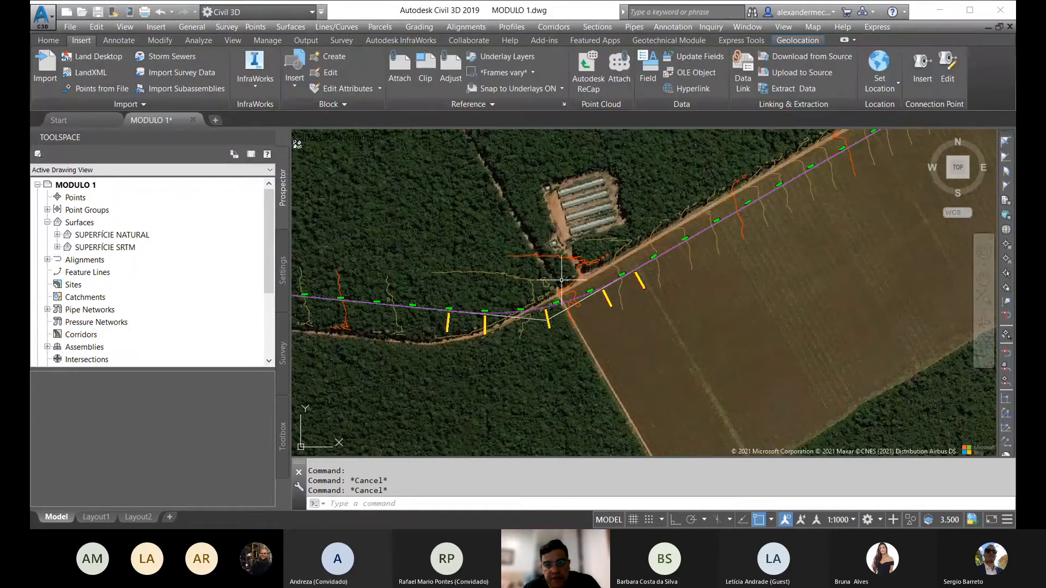
# Open the alignment ALINHAMENTO - EIXO LOTE A in the Geometry Editor and show its entities in the Alignment Grid View.
pyautogui.scroll(4, 568, 283)
pyautogui.scroll(2, 569, 282)
pyautogui.click(569, 283)
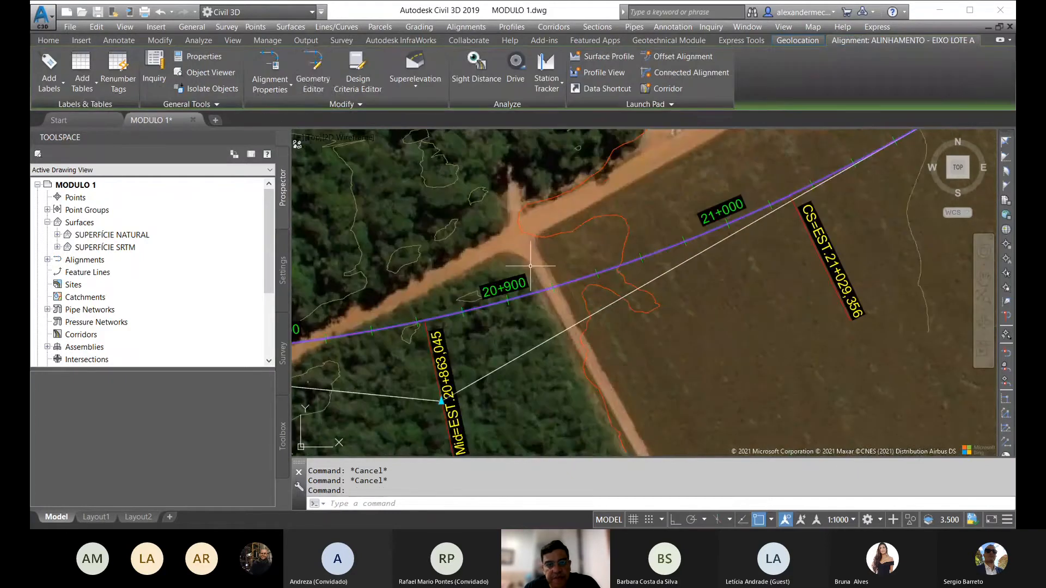
pyautogui.click(319, 71)
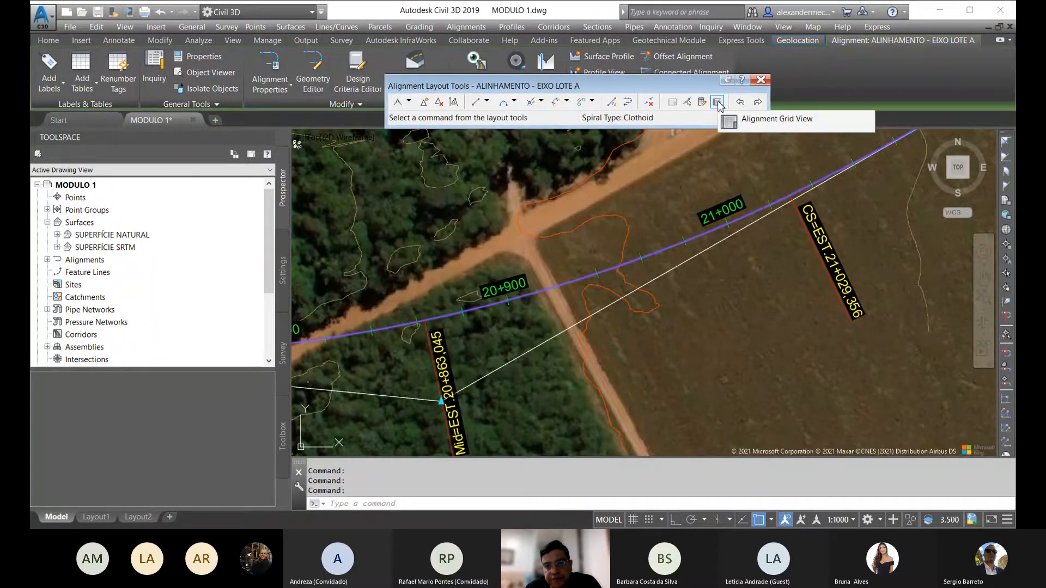
pyautogui.click(718, 102)
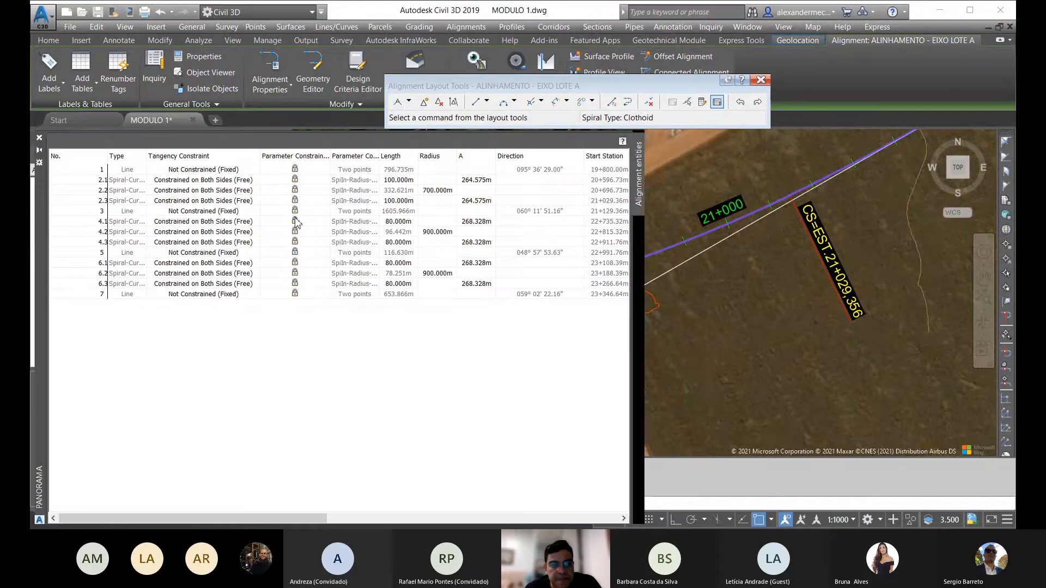
# Set the radius of the first curve, entity 2.2, to 1200 m.
pyautogui.doubleClick(451, 192)
pyautogui.write('120')
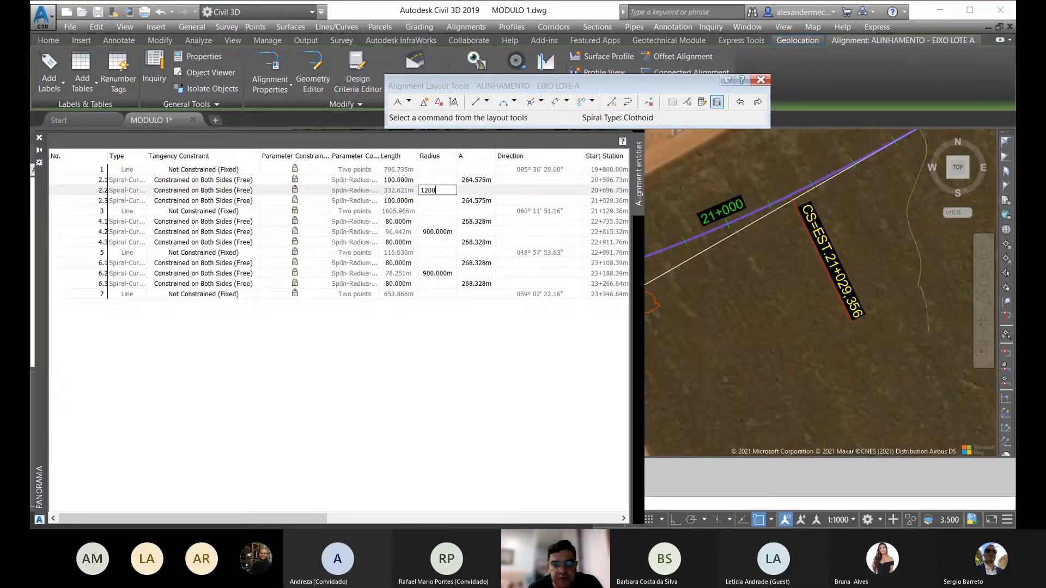
pyautogui.write('0')
pyautogui.press('Return')
# Set the lengths of the first curve's entry and exit spirals, entities 2.1 and 2.3, to 40 m.
pyautogui.doubleClick(412, 180)
pyautogui.write('40')
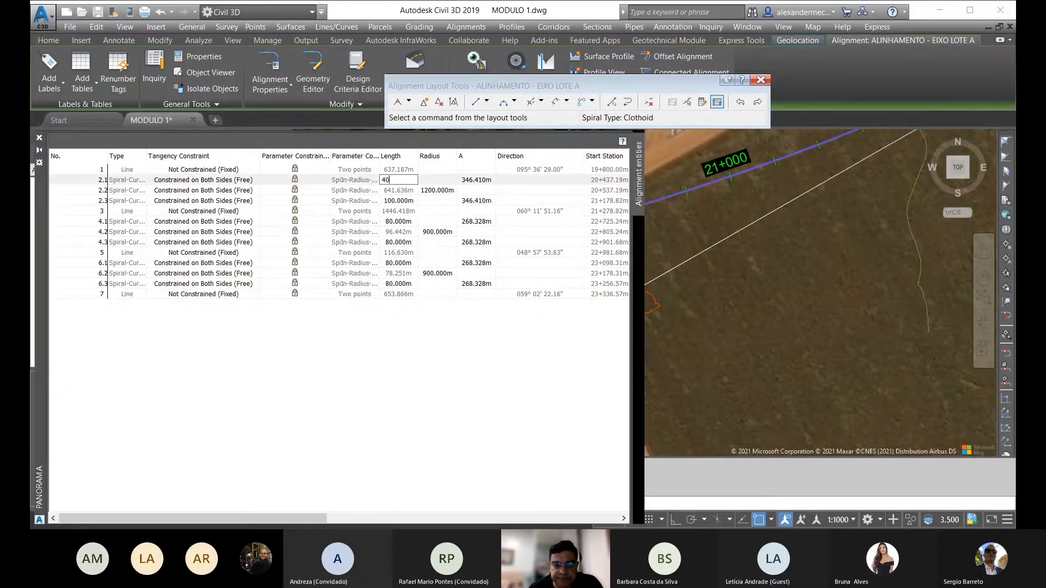
pyautogui.press('Return')
pyautogui.doubleClick(405, 202)
pyautogui.write('4')
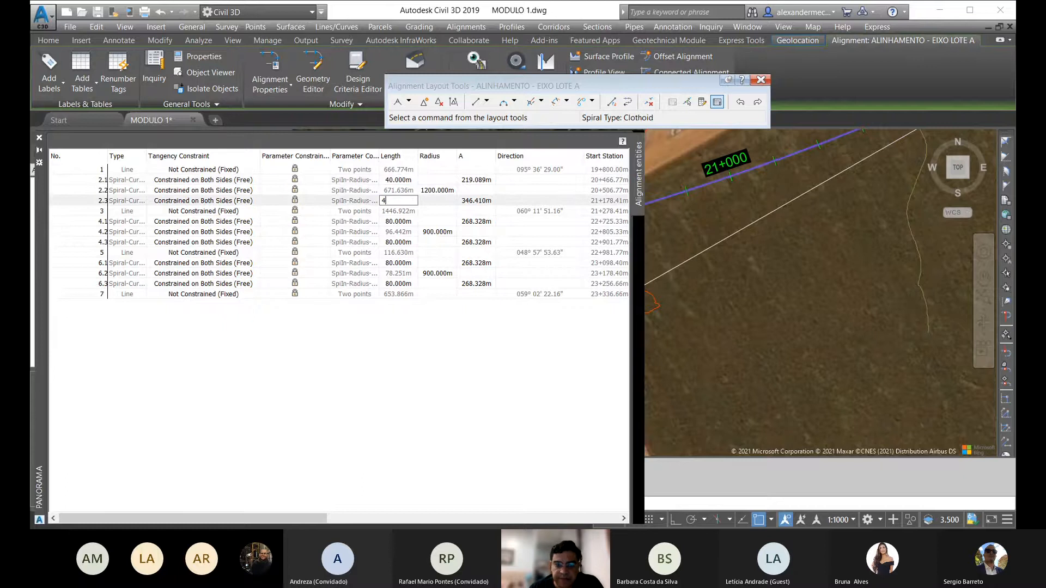
pyautogui.write('0')
pyautogui.press('Return')
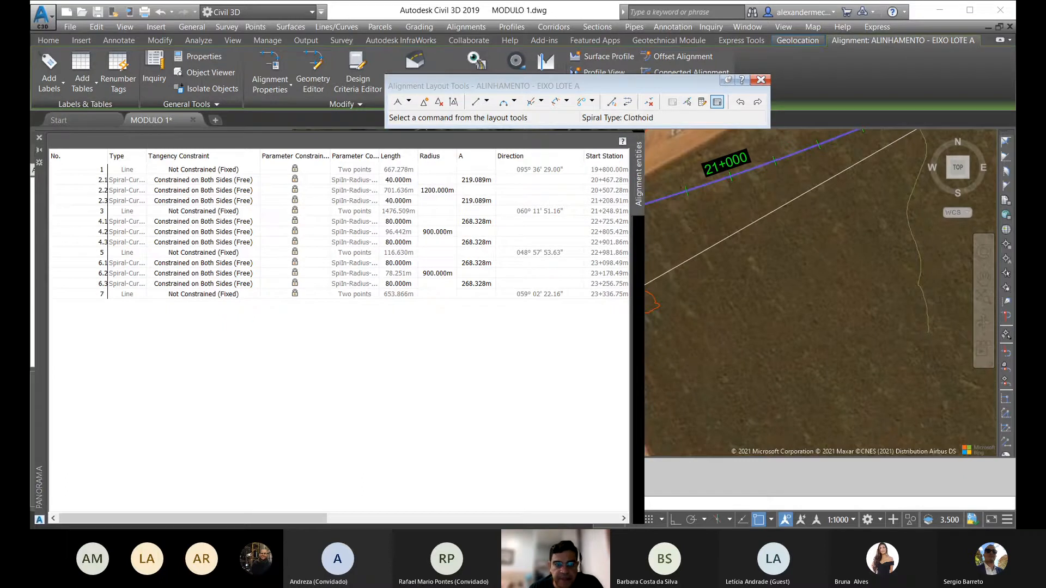
# Close the entity grid and examine the reshaped first curve against the road junction in the aerial imagery.
pyautogui.click(39, 138)
pyautogui.scroll(-3, 558, 279)
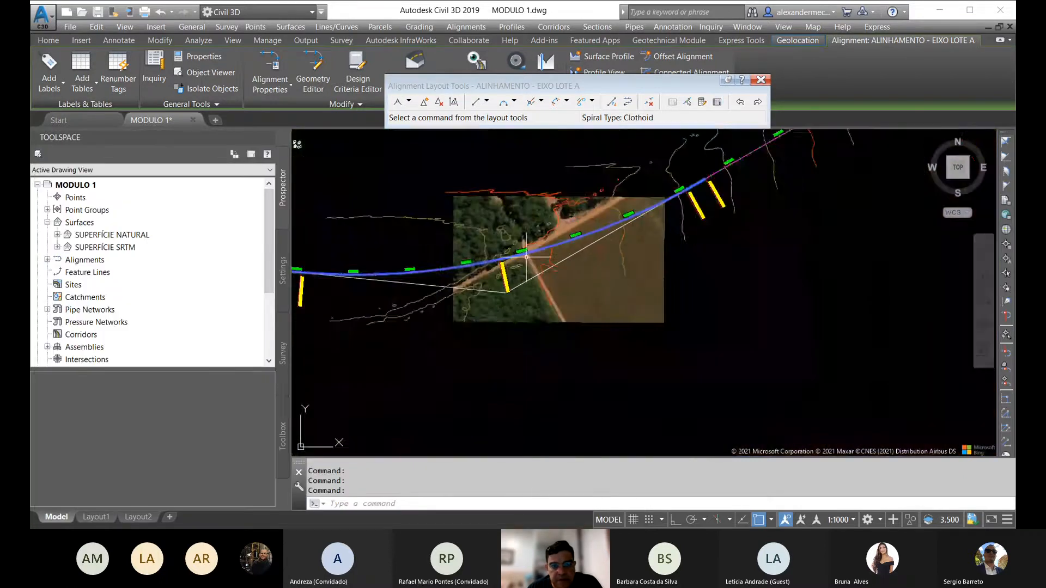
pyautogui.scroll(-4, 555, 275)
pyautogui.scroll(4, 490, 284)
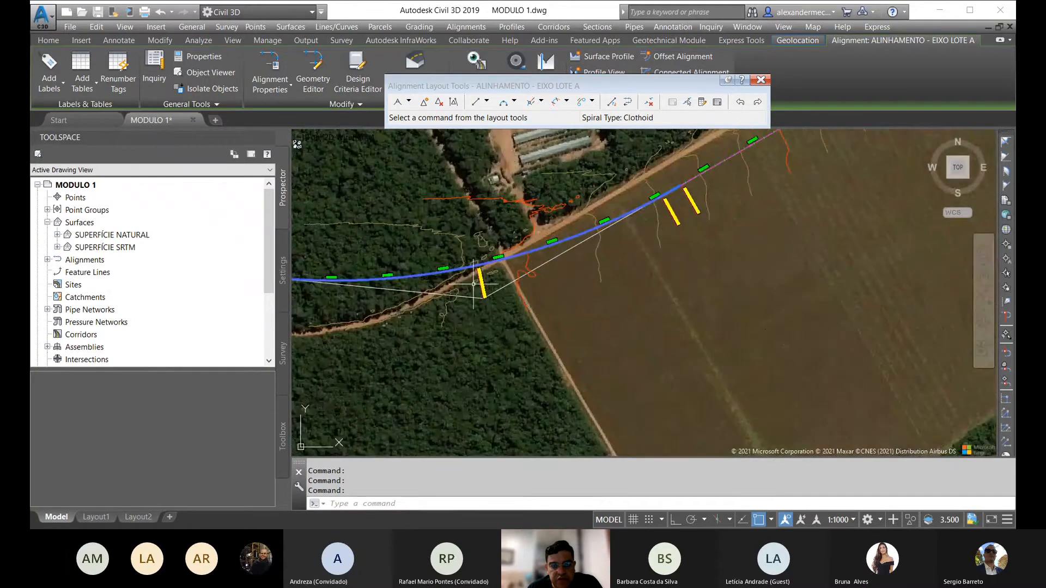
pyautogui.scroll(-2, 491, 275)
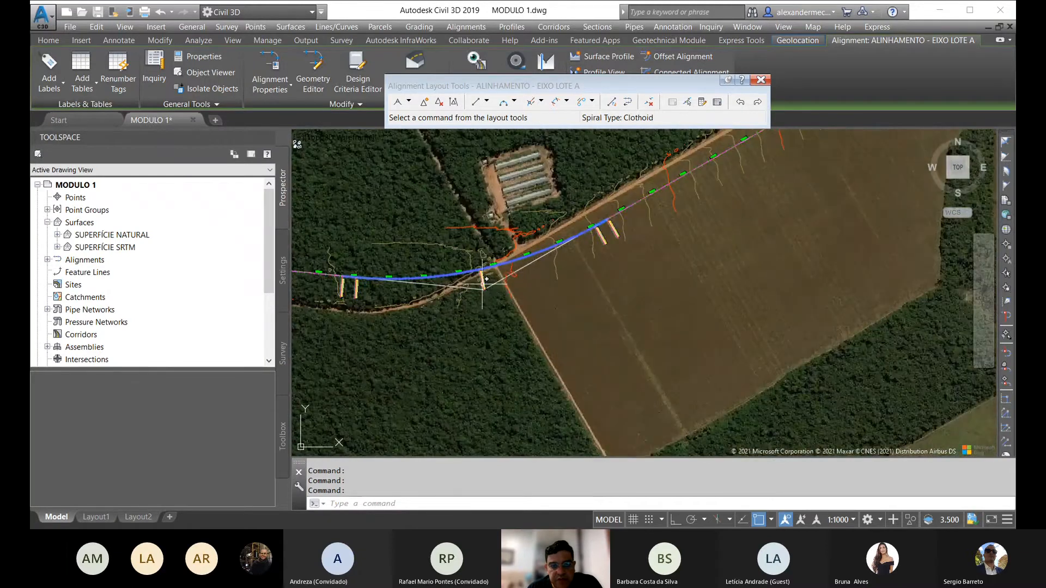
pyautogui.scroll(2, 504, 275)
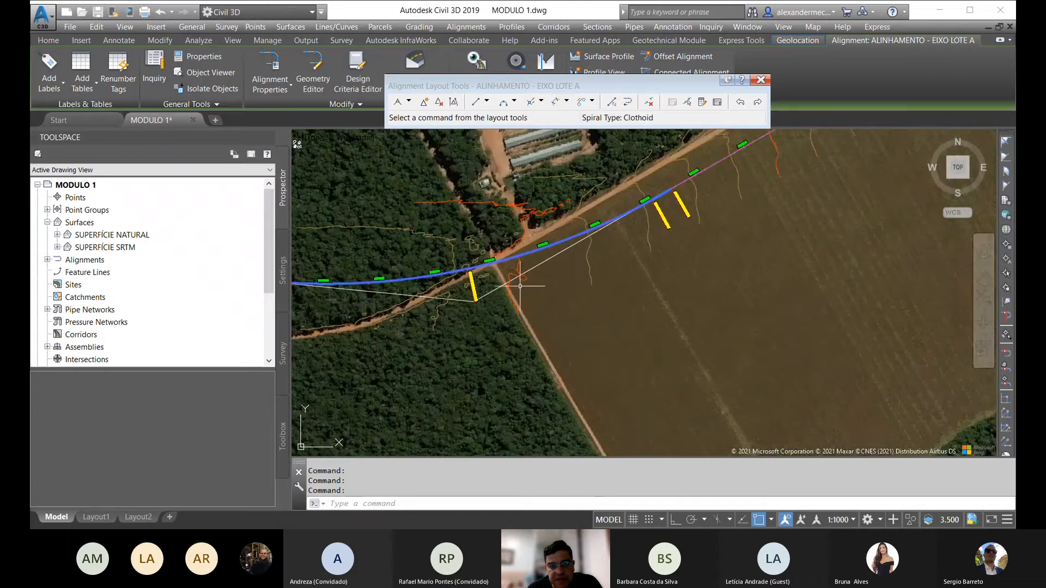
pyautogui.scroll(-2, 491, 269)
pyautogui.scroll(-2, 490, 268)
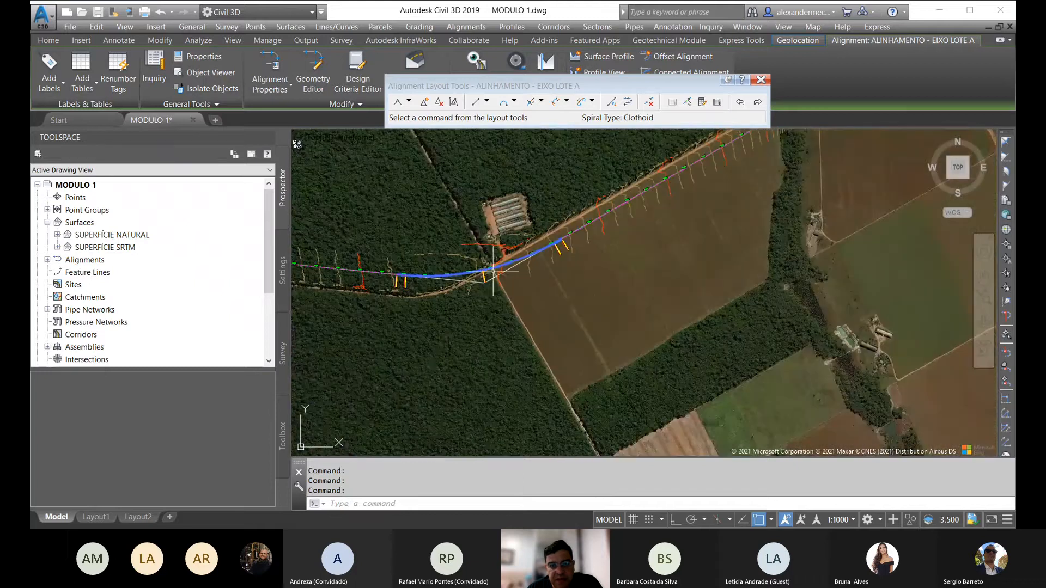
# Reopen the alignment entity grid and set the radius of the first curve, entity 2.2, to 900 m.
pyautogui.click(717, 103)
pyautogui.doubleClick(453, 191)
pyautogui.write('90')
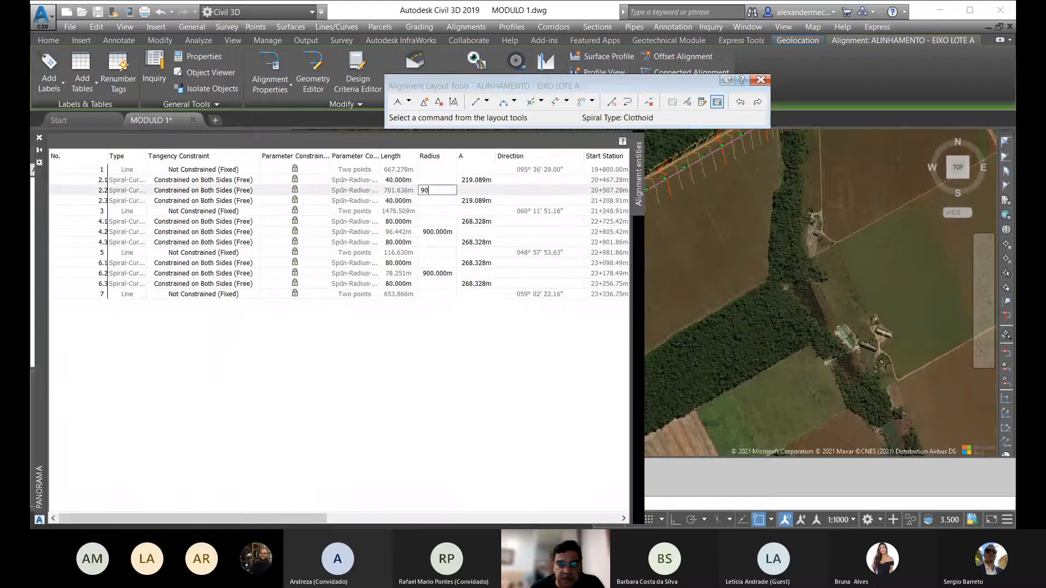
pyautogui.write('0')
pyautogui.press('Return')
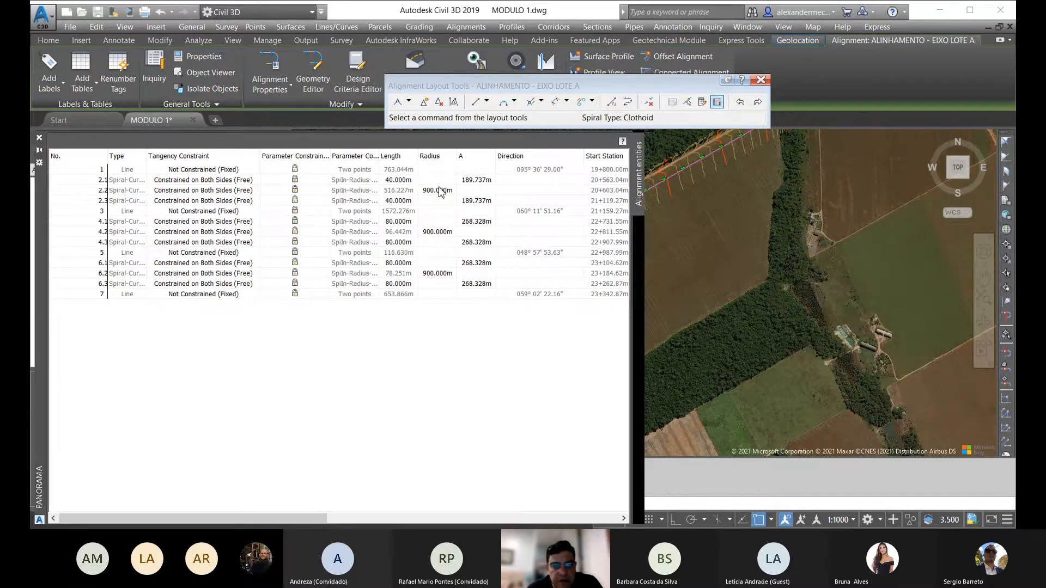
# Set the lengths of the first curve's two spirals, entities 2.1 and 2.3, to 50 m.
pyautogui.click(406, 181)
pyautogui.click(406, 181)
pyautogui.write('50')
pyautogui.press('Return')
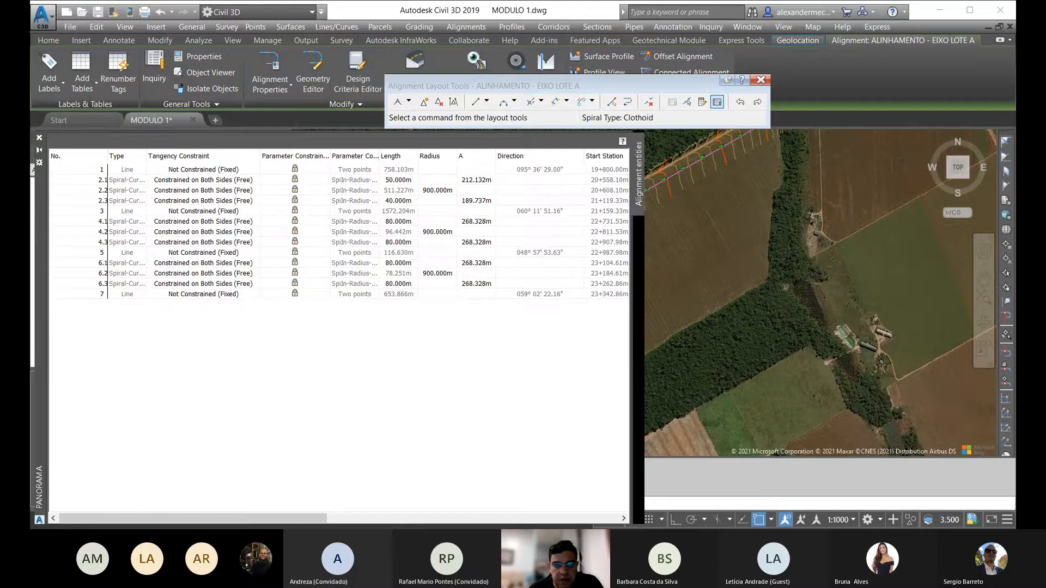
pyautogui.click(406, 201)
pyautogui.click(413, 201)
pyautogui.write('50')
pyautogui.press('Return')
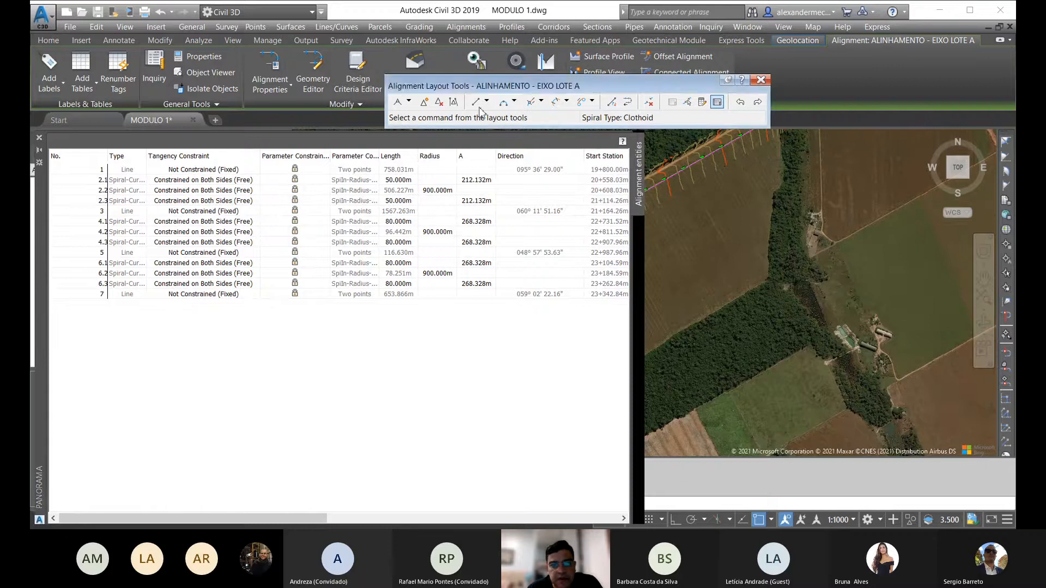
# Examine the first curve with its new radius and spirals over the imagery, closing the entity grid and clearing the selection.
pyautogui.scroll(-8, 746, 232)
pyautogui.scroll(10, 717, 249)
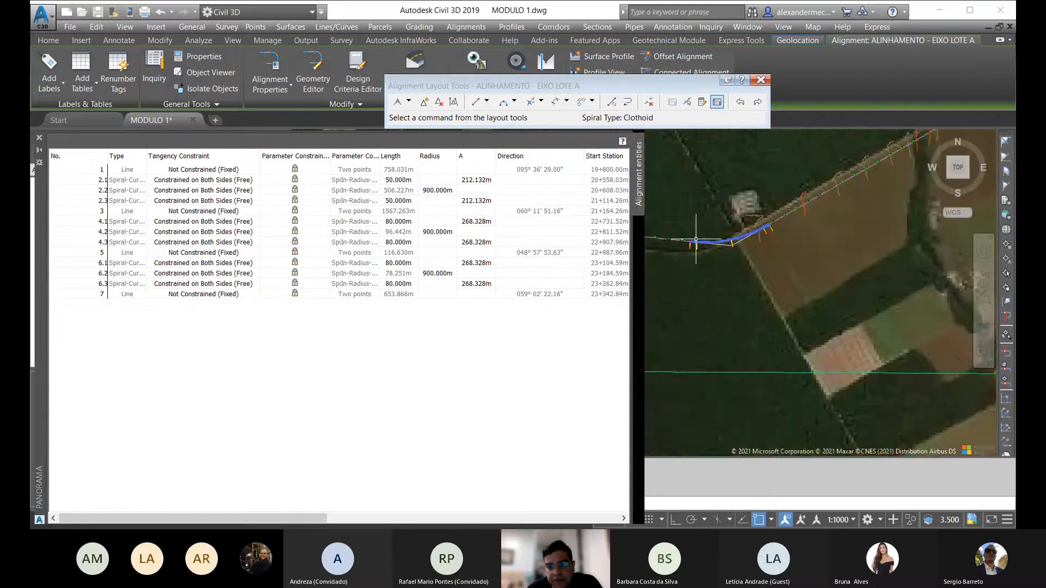
pyautogui.scroll(-1, 789, 235)
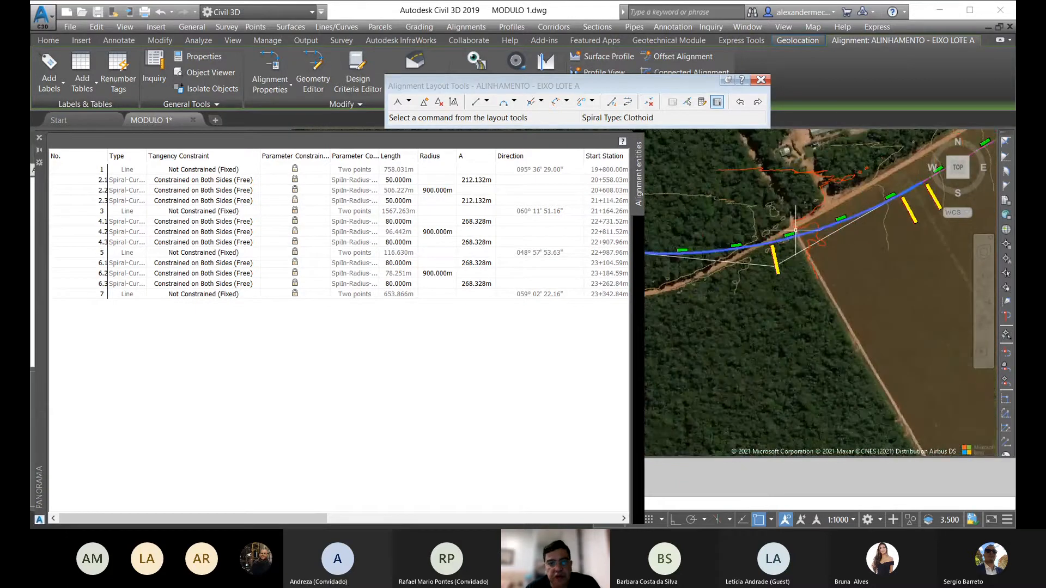
pyautogui.scroll(-1, 789, 235)
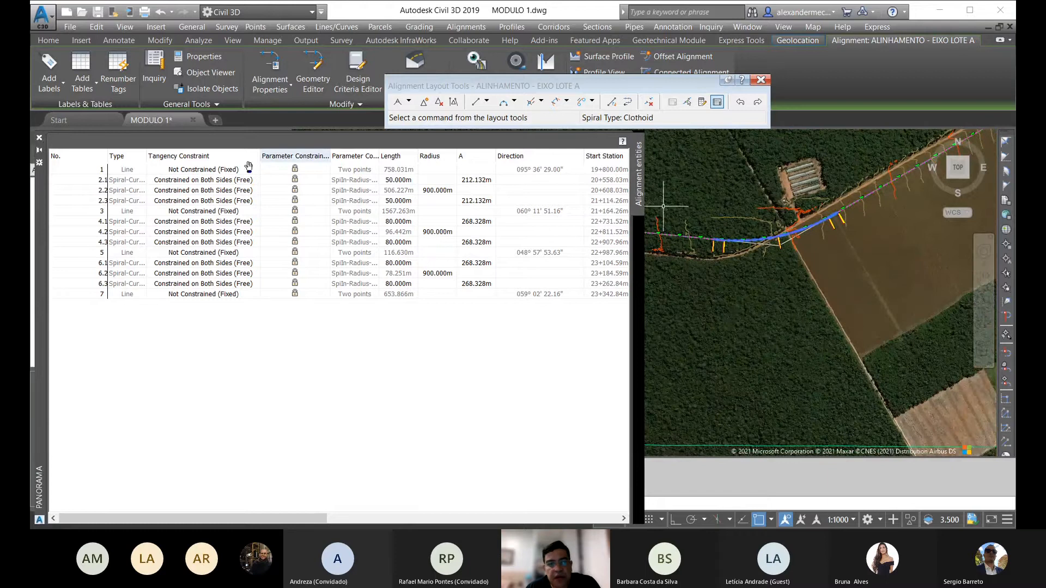
pyautogui.click(39, 138)
pyautogui.press('Escape')
pyautogui.press('Escape')
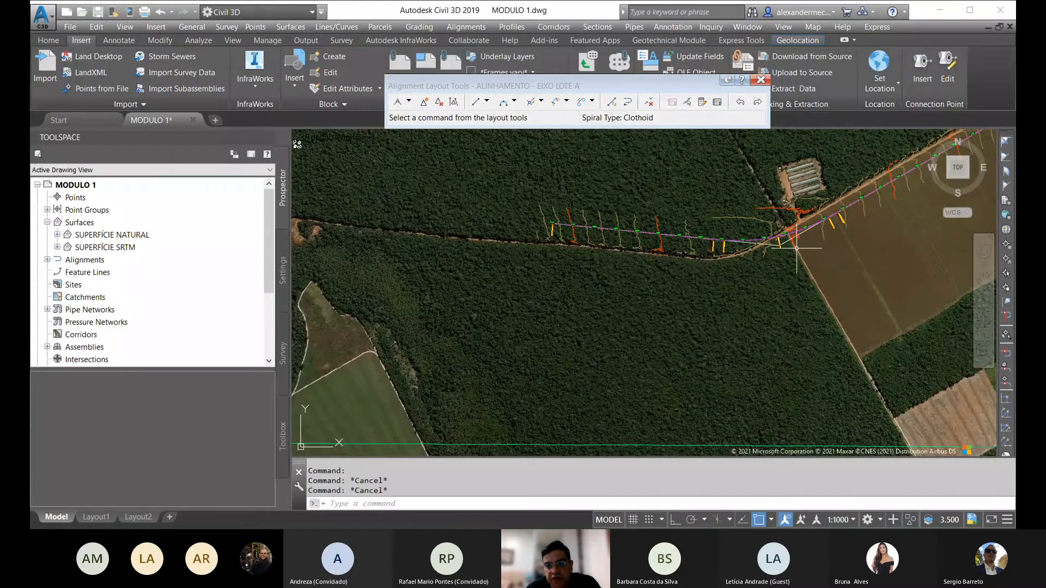
pyautogui.scroll(4, 797, 248)
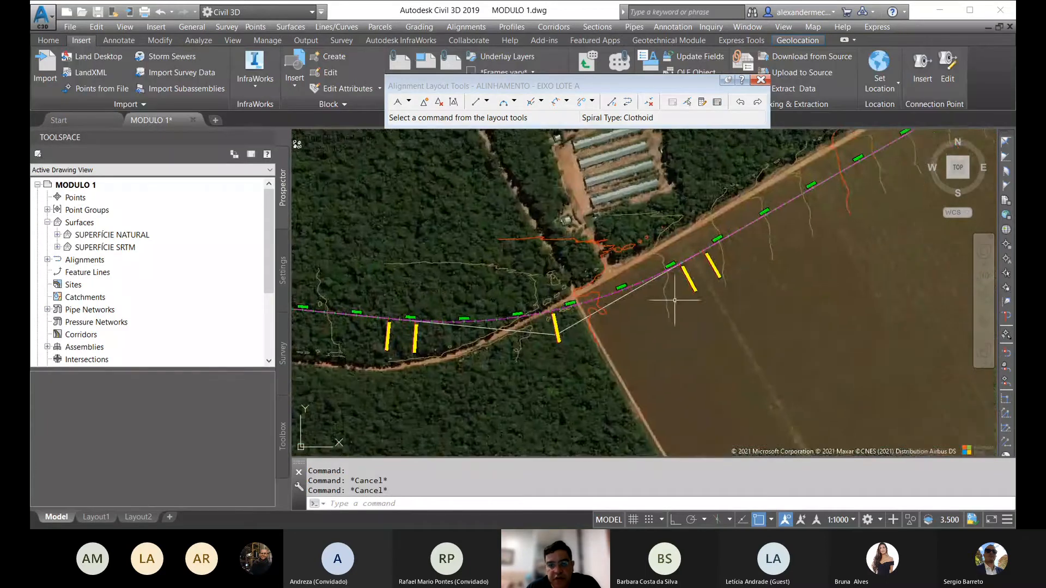
pyautogui.scroll(-4, 526, 320)
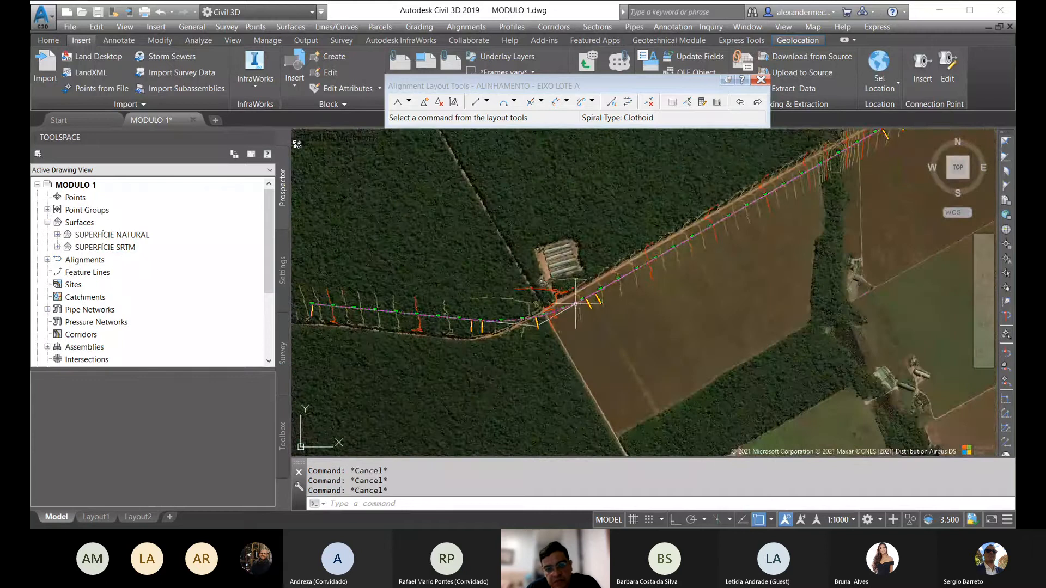
# Follow the alignment northeast and examine the two consecutive curves between about stations 22+800 and 23+200.
pyautogui.moveTo(752, 250); pyautogui.dragTo(572, 338, button='middle')
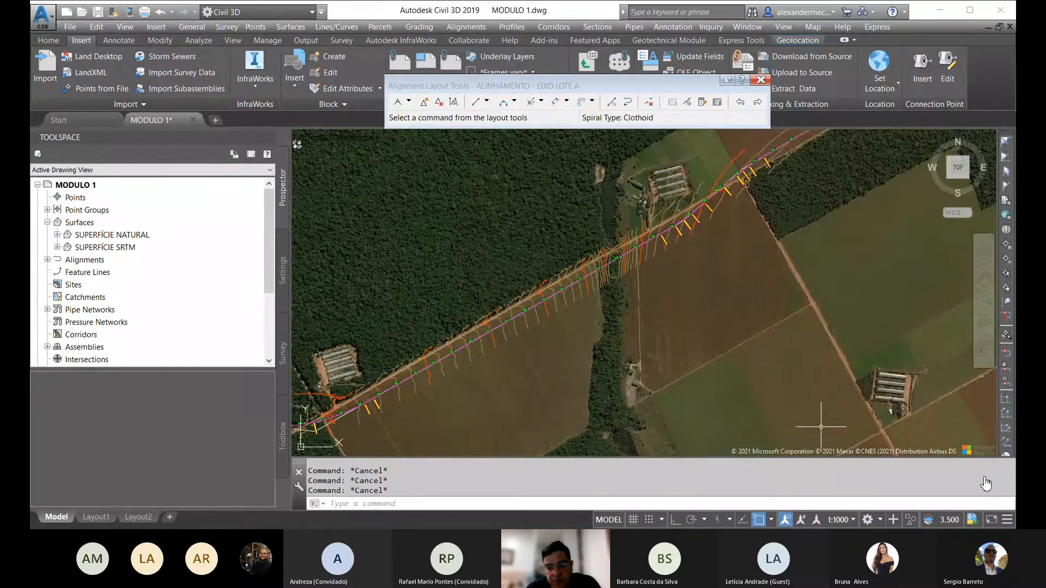
pyautogui.moveTo(751, 267); pyautogui.dragTo(648, 316, button='middle')
pyautogui.scroll(2, 633, 258)
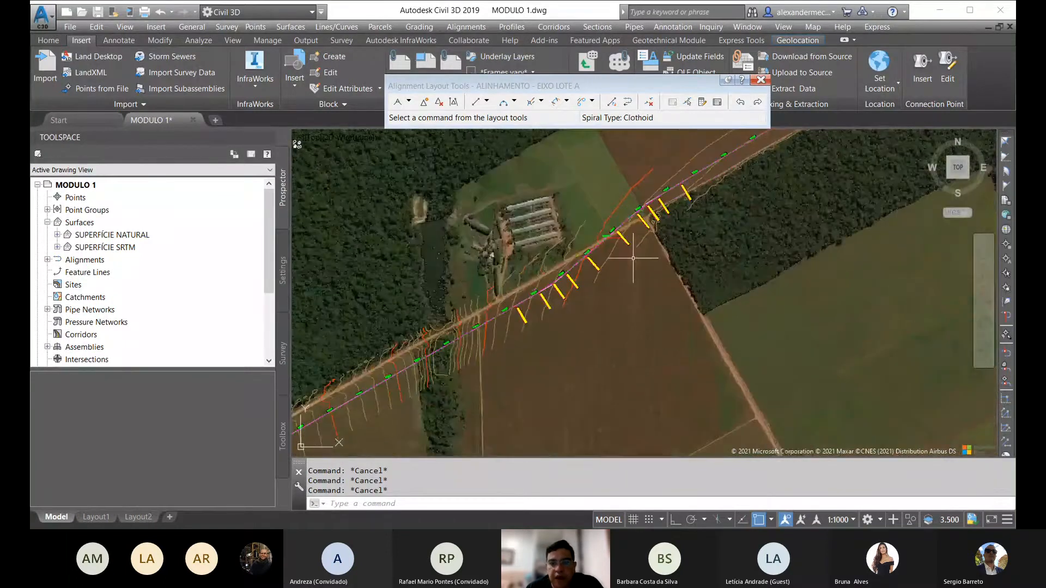
pyautogui.scroll(2, 560, 271)
pyautogui.moveTo(675, 238); pyautogui.dragTo(638, 266, button='middle')
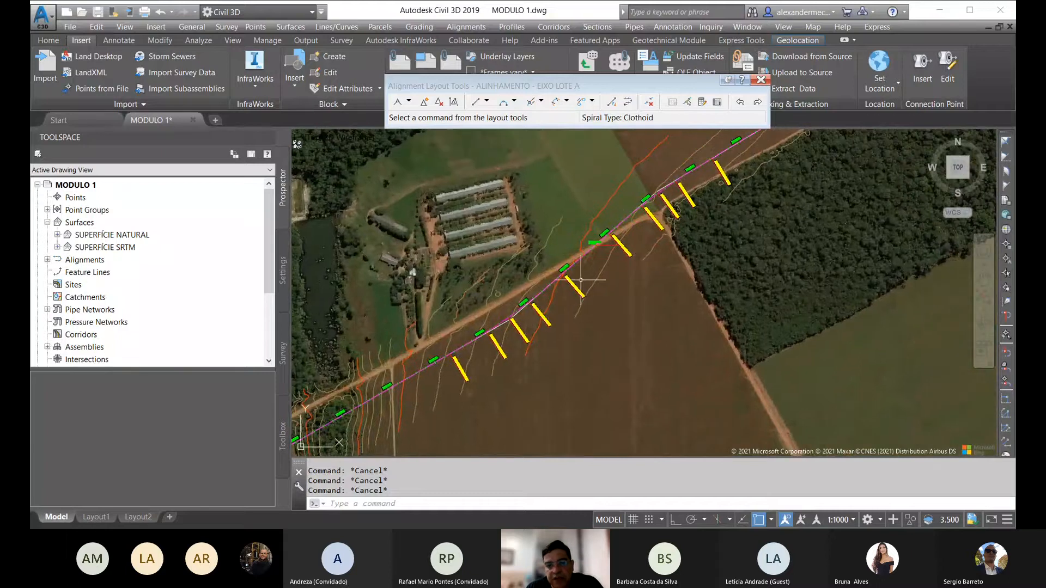
pyautogui.scroll(5, 588, 274)
pyautogui.scroll(-2, 603, 278)
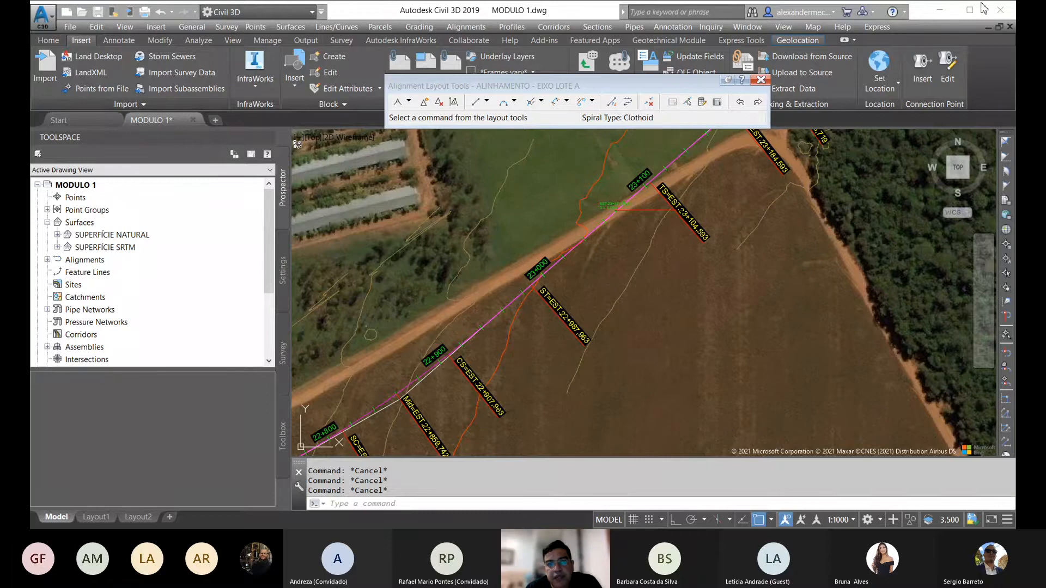
# Reopen the alignment entity grid and set the radius of the second curve, entity 4.2, to 1400 m.
pyautogui.scroll(-3, 636, 224)
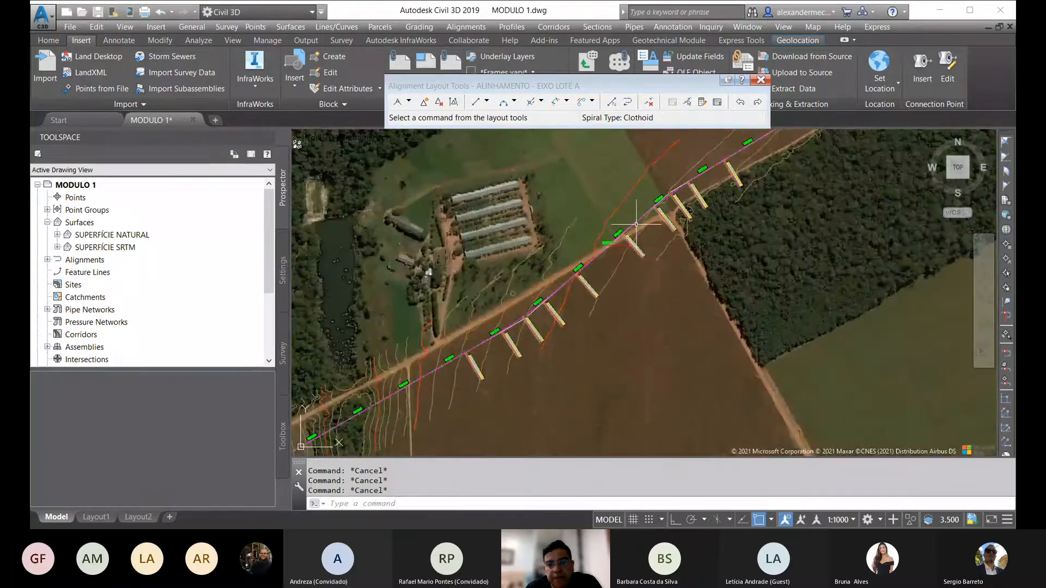
pyautogui.scroll(3, 636, 224)
pyautogui.scroll(3, 689, 163)
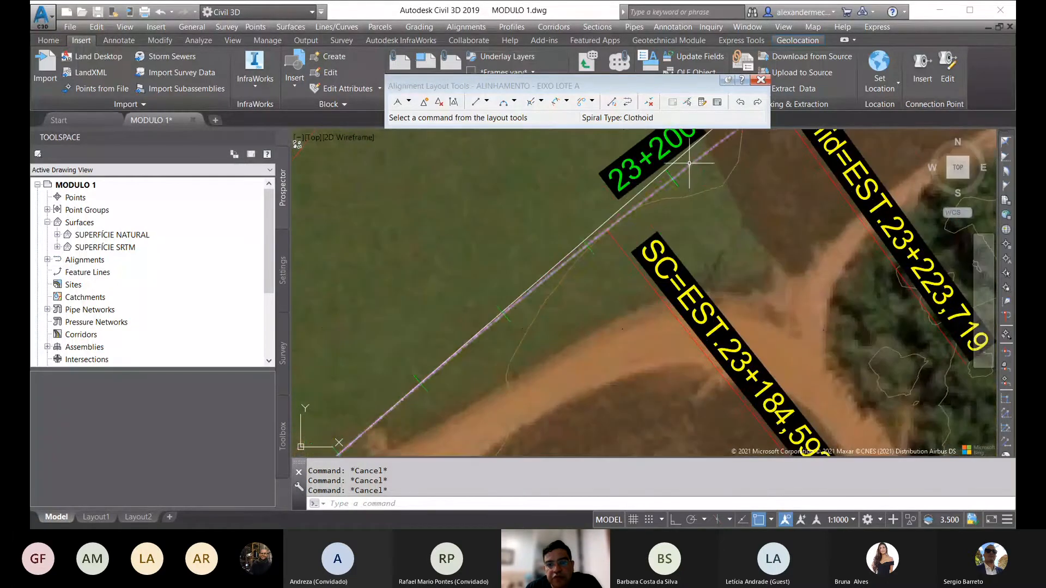
pyautogui.click(690, 163)
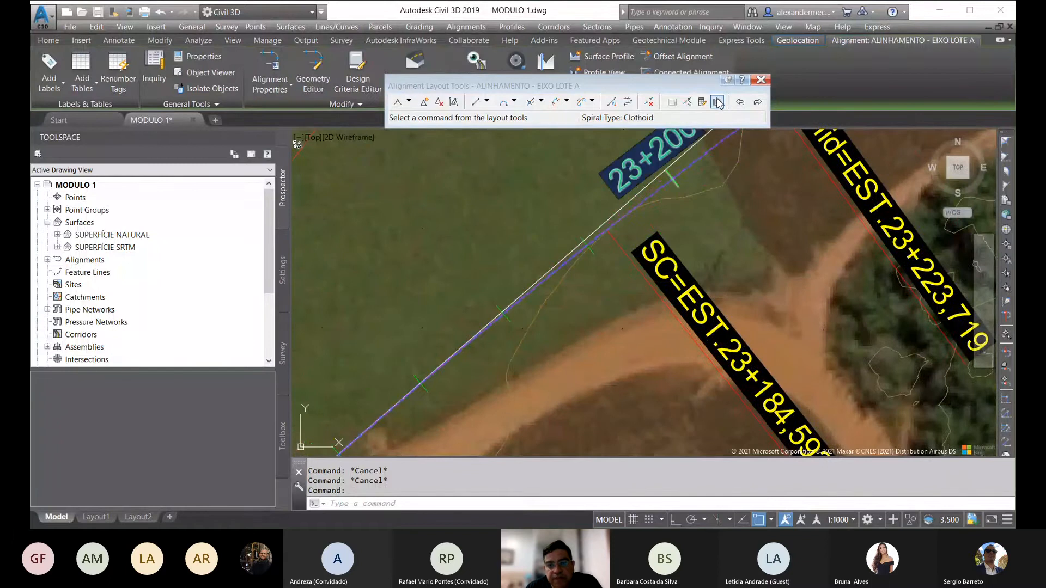
pyautogui.click(717, 102)
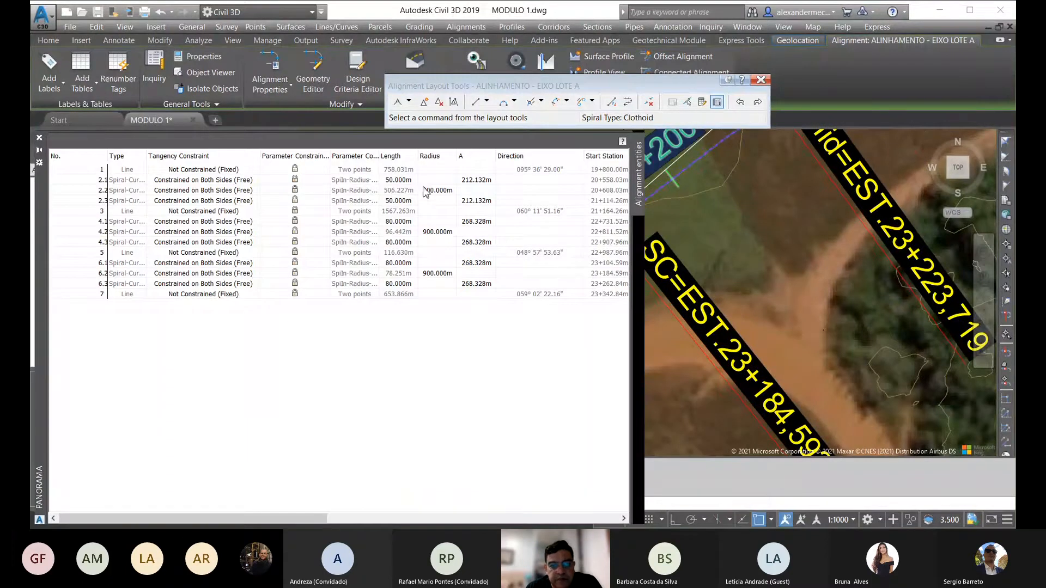
pyautogui.doubleClick(440, 234)
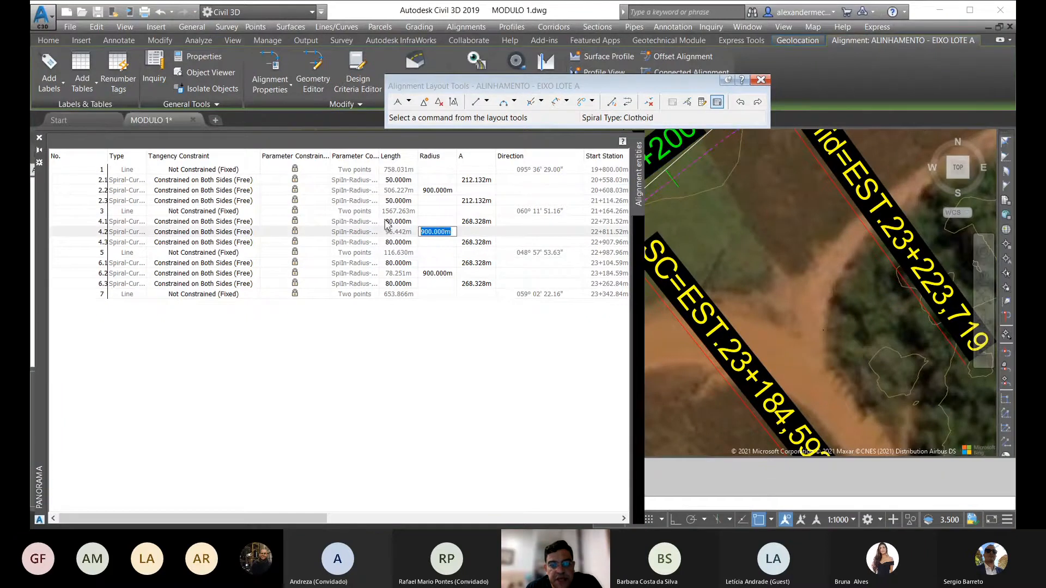
pyautogui.write('1400')
pyautogui.press('Return')
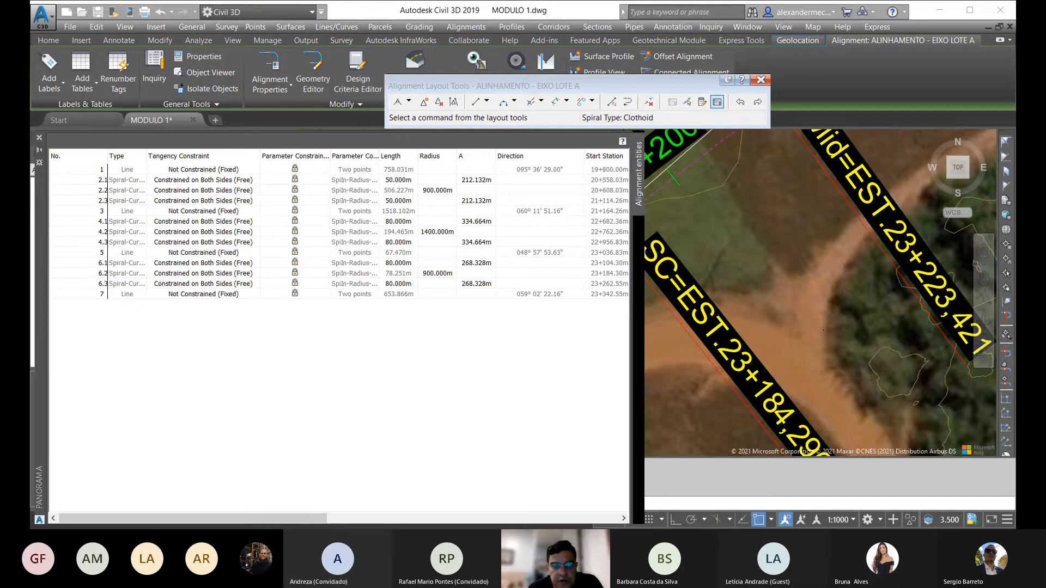
# Set the lengths of the second curve's two spirals, entities 4.1 and 4.3, to 40 m.
pyautogui.doubleClick(406, 224)
pyautogui.write('40')
pyautogui.press('Return')
pyautogui.doubleClick(400, 242)
pyautogui.write('40')
pyautogui.press('Return')
# Set the lengths of the third curve's spirals, entities 6.1 and 6.3, to 40 m and close the entity grid.
pyautogui.doubleClick(412, 263)
pyautogui.write('40')
pyautogui.press('Return')
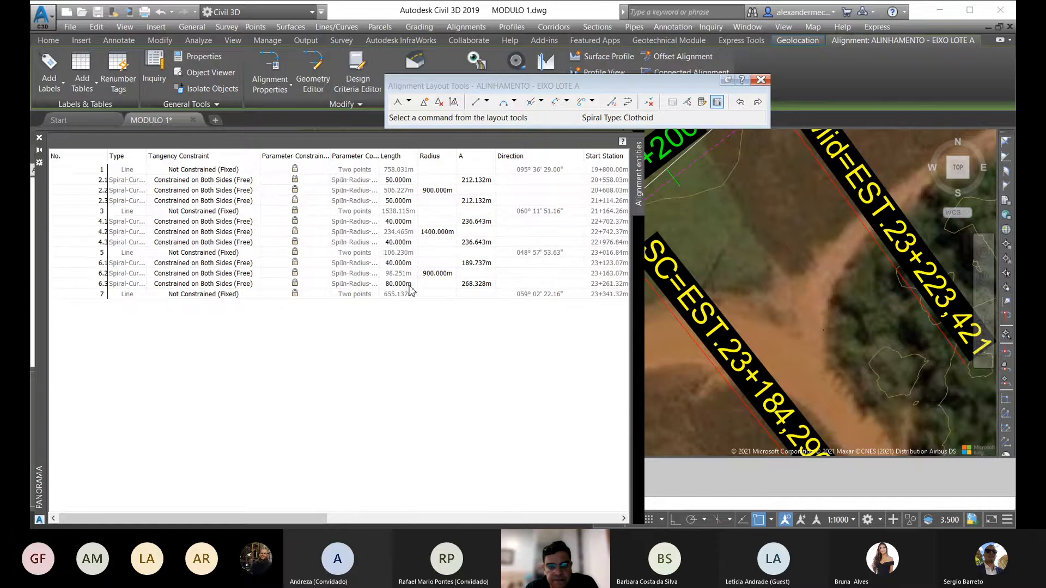
pyautogui.doubleClick(406, 284)
pyautogui.write('40')
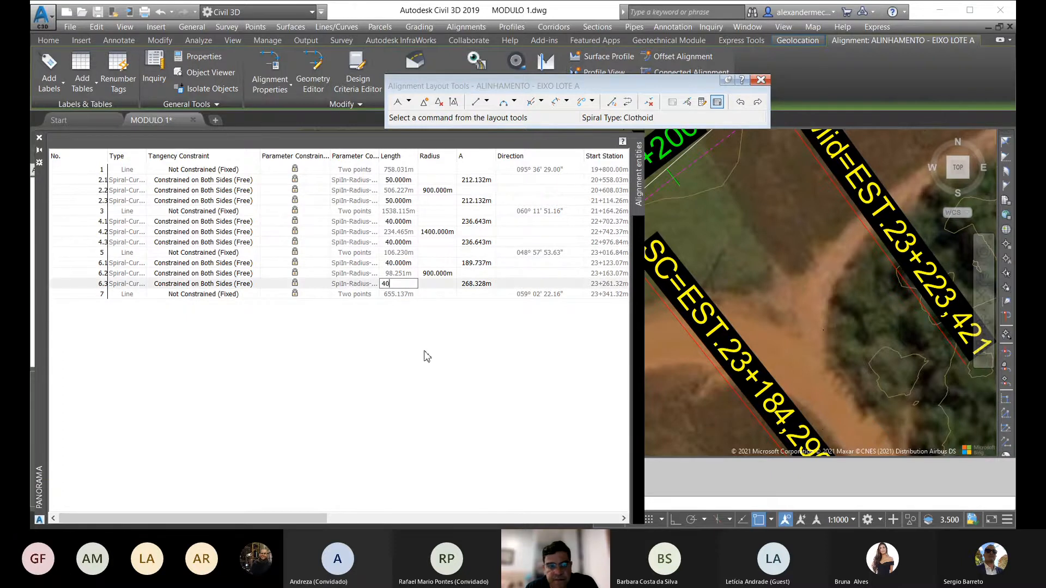
pyautogui.press('Return')
pyautogui.click(39, 138)
# Examine the second and third curves and the tangent between them over the imagery, clearing the selection.
pyautogui.scroll(-4, 583, 267)
pyautogui.scroll(4, 584, 268)
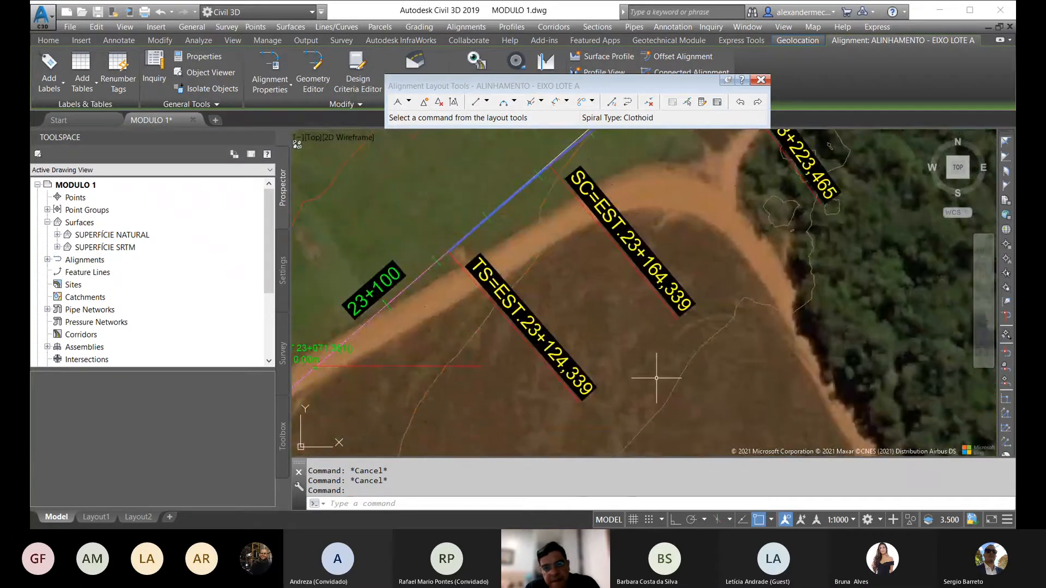
pyautogui.scroll(-4, 605, 343)
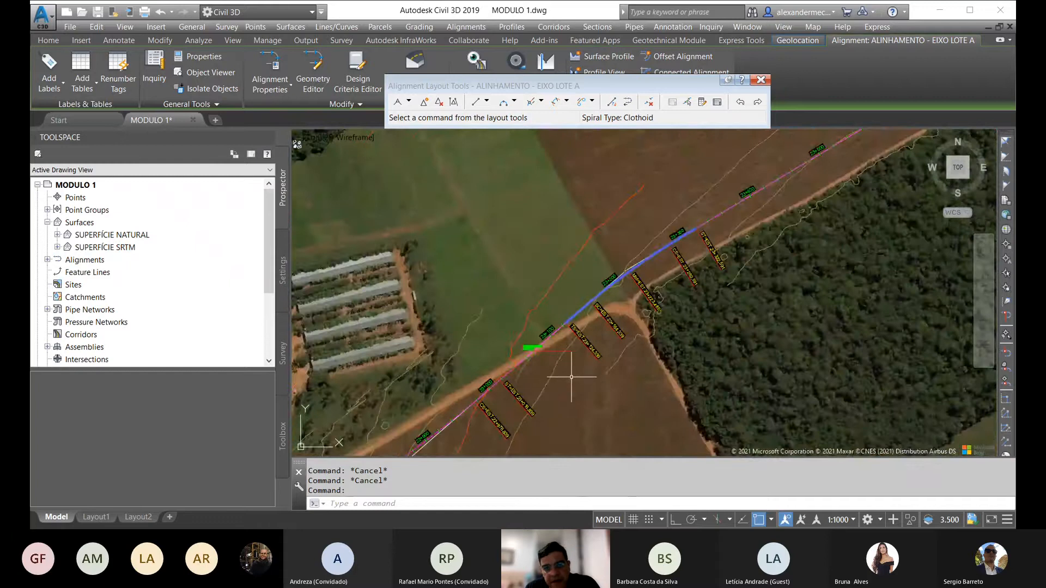
pyautogui.moveTo(564, 385); pyautogui.dragTo(591, 315, button='middle')
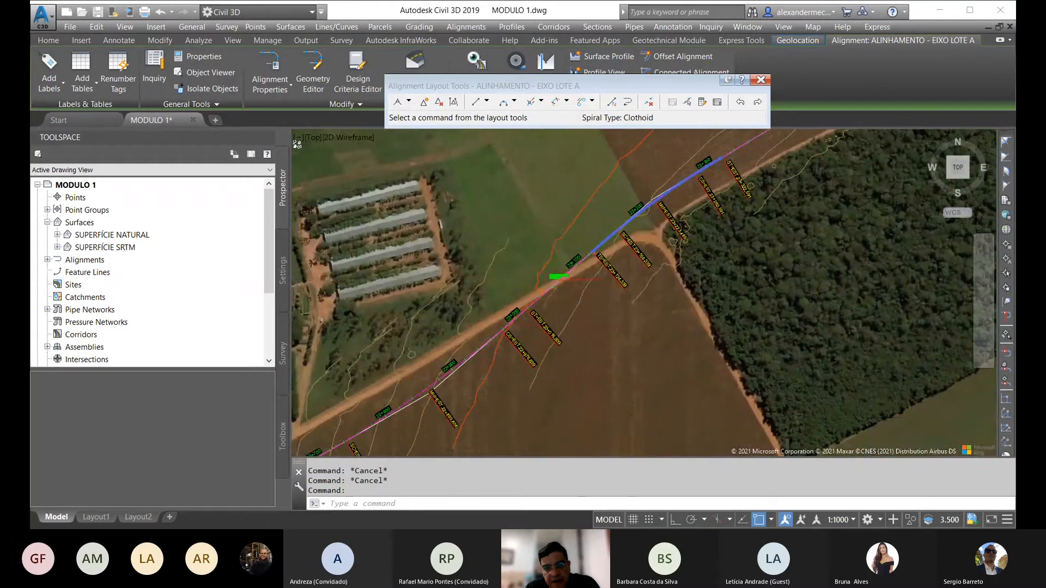
pyautogui.scroll(4, 545, 313)
pyautogui.press('Escape')
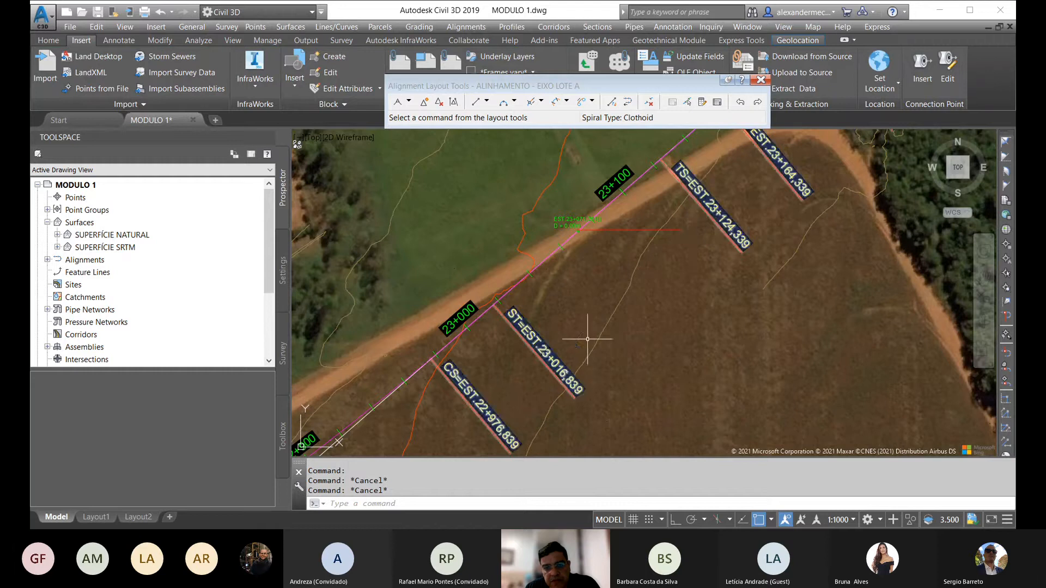
pyautogui.scroll(-4, 586, 340)
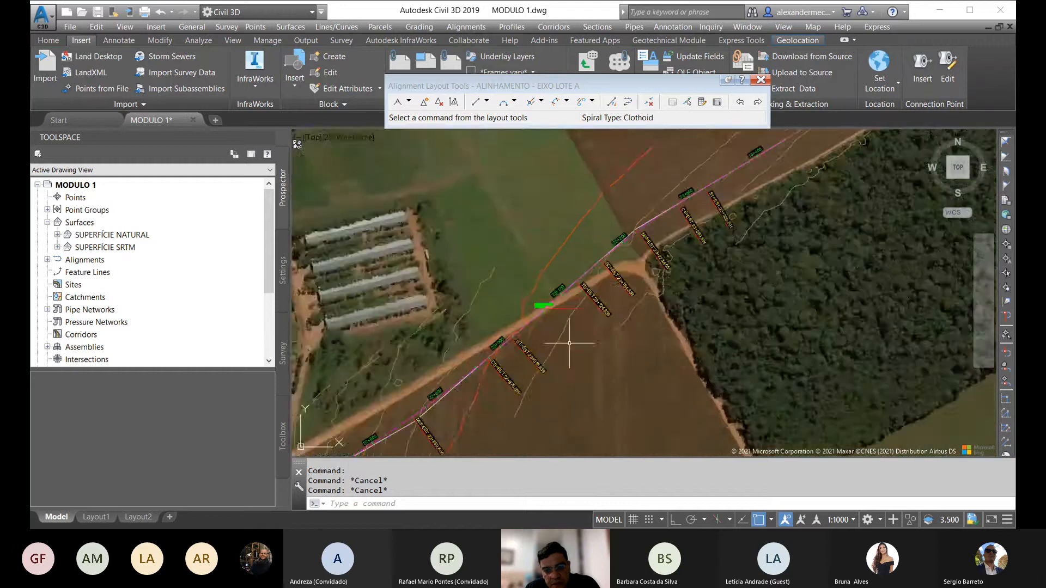
pyautogui.scroll(-2, 558, 324)
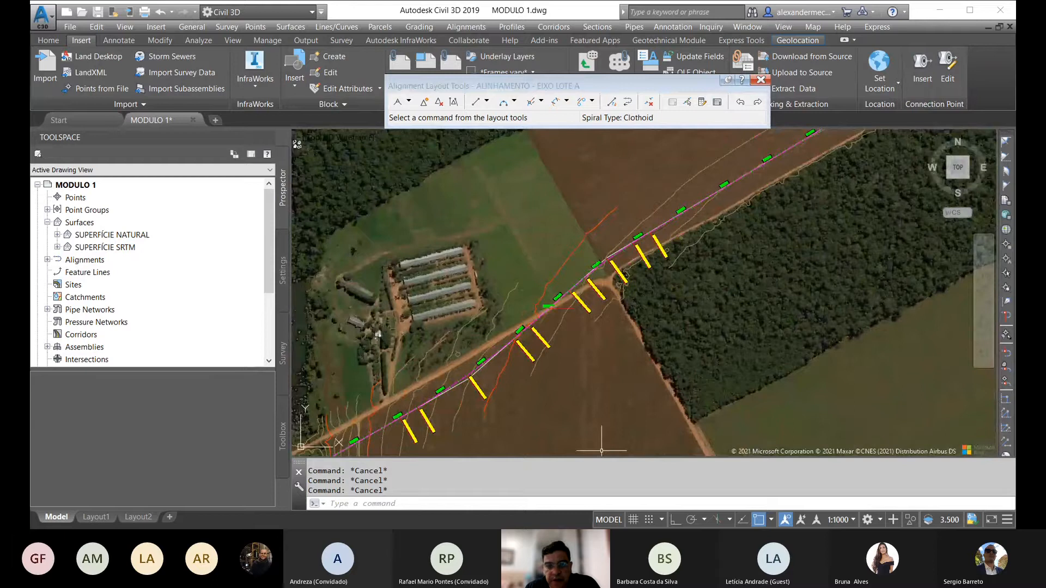
# Set the radius of entity 4.2 to 1800 m in the entity grid and try the same radius for entity 6.2.
pyautogui.click(718, 103)
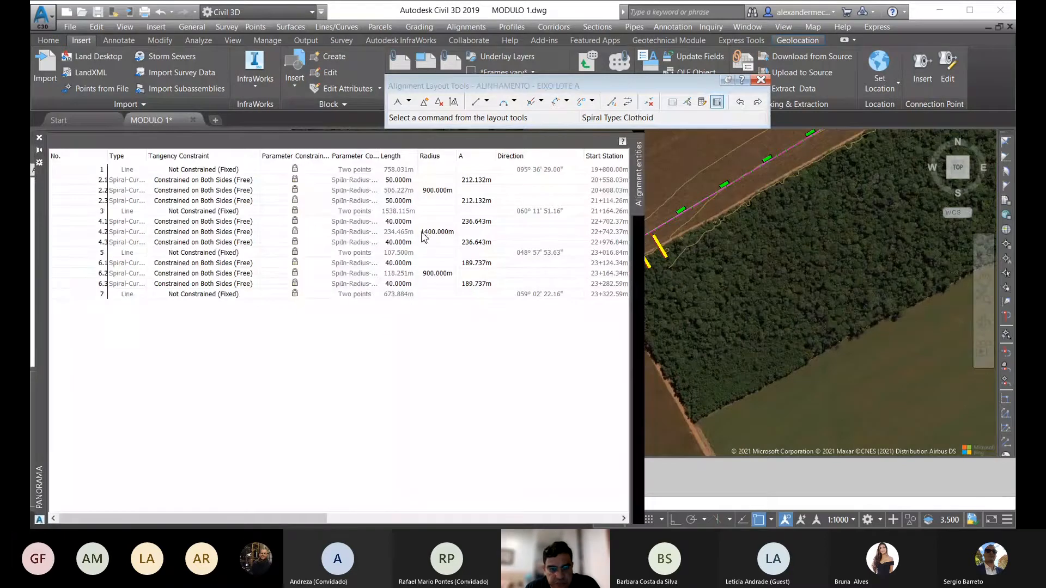
pyautogui.doubleClick(440, 233)
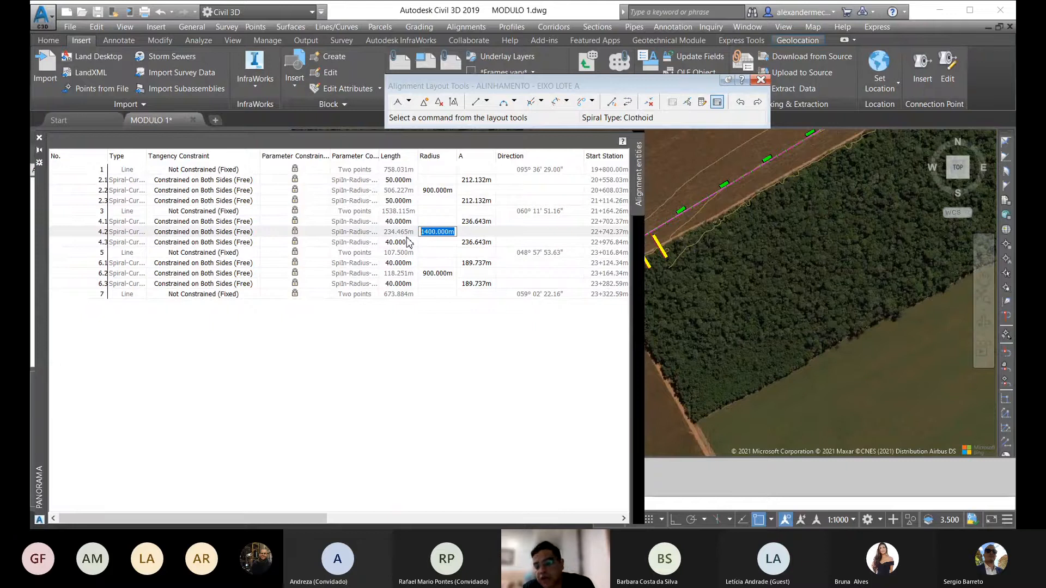
pyautogui.write('1800')
pyautogui.press('Return')
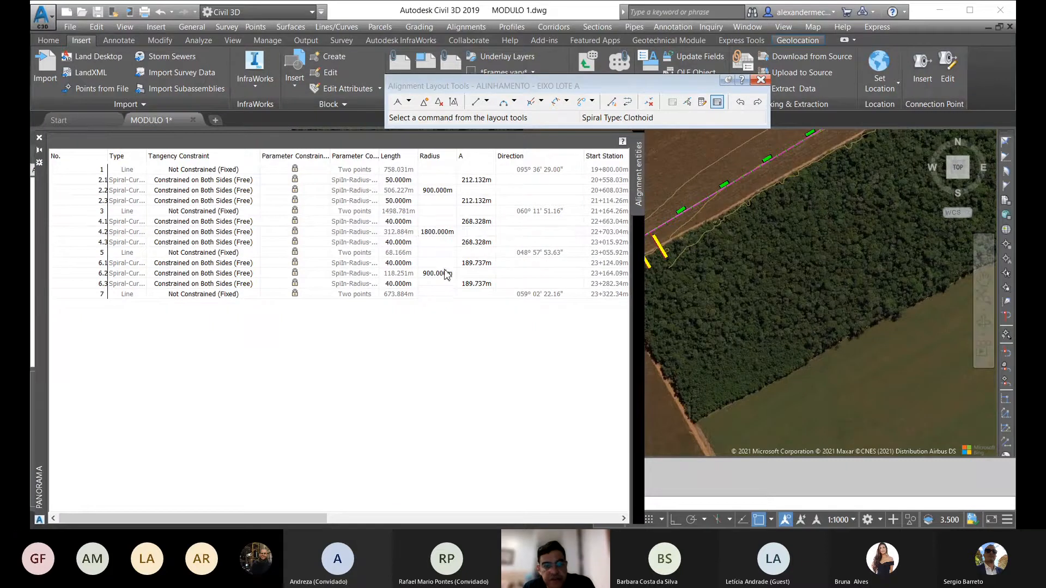
pyautogui.doubleClick(448, 274)
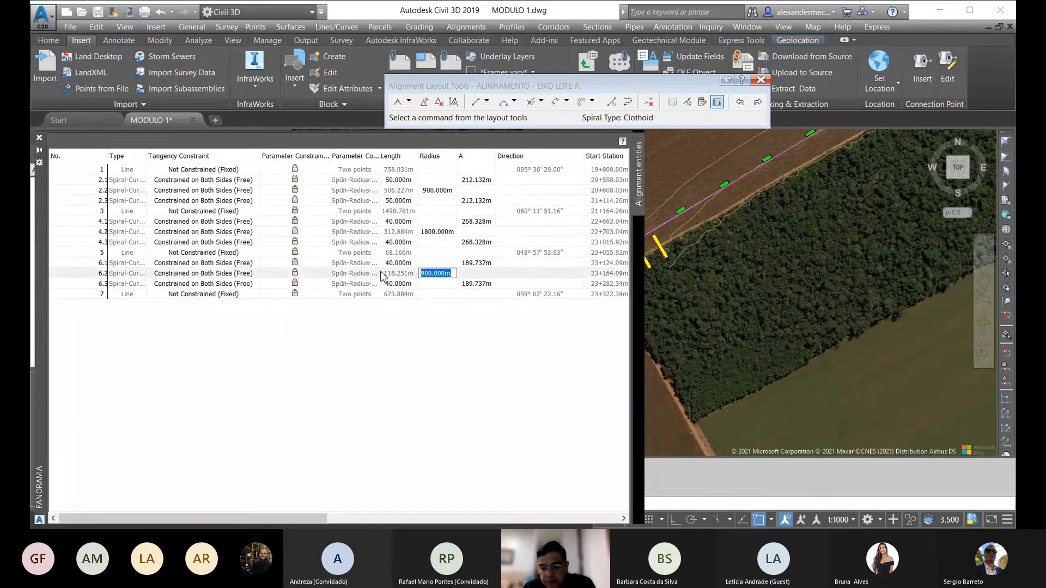
pyautogui.write('1800')
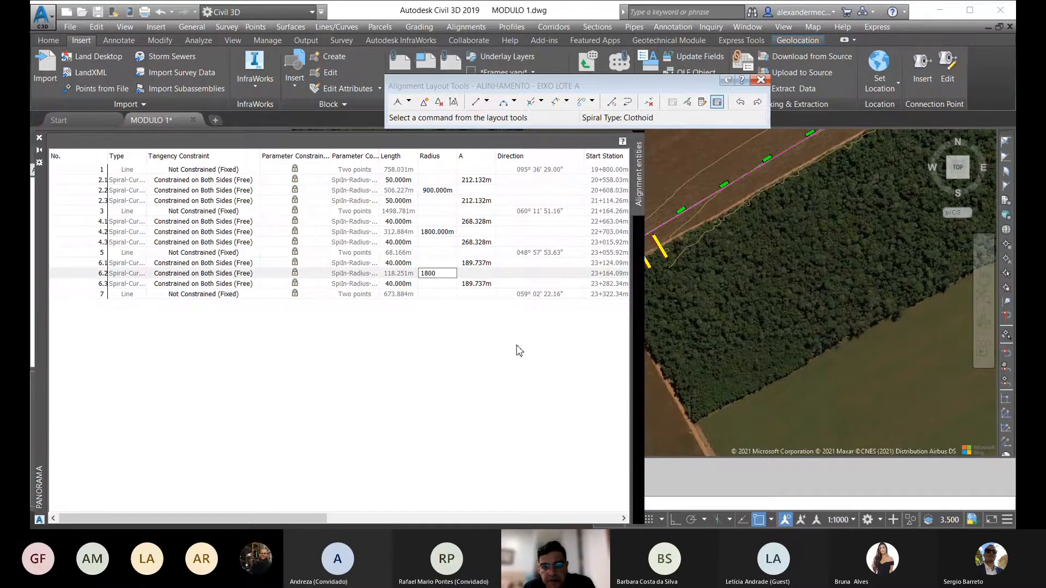
pyautogui.press('Return')
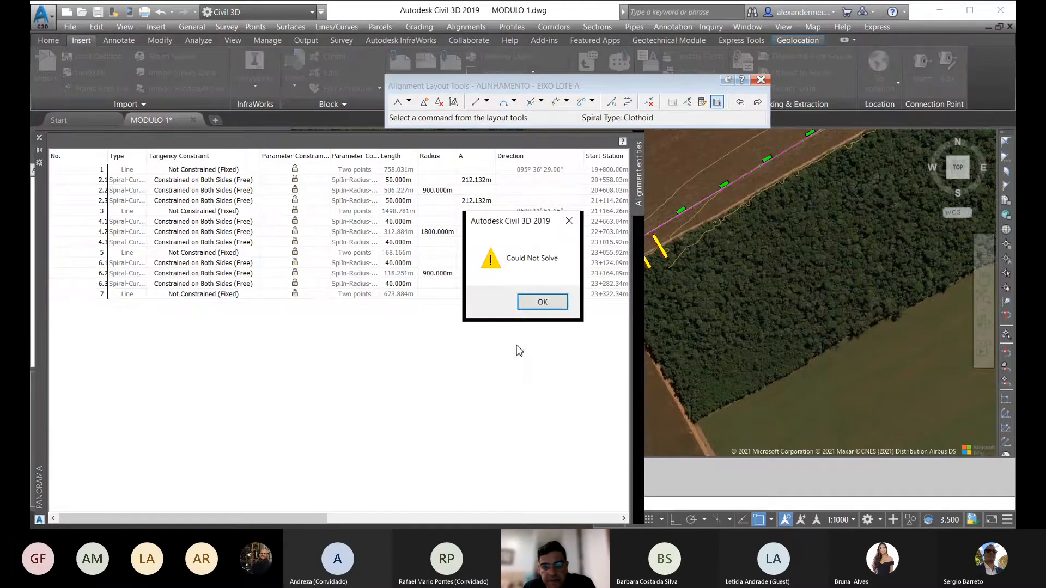
pyautogui.click(533, 304)
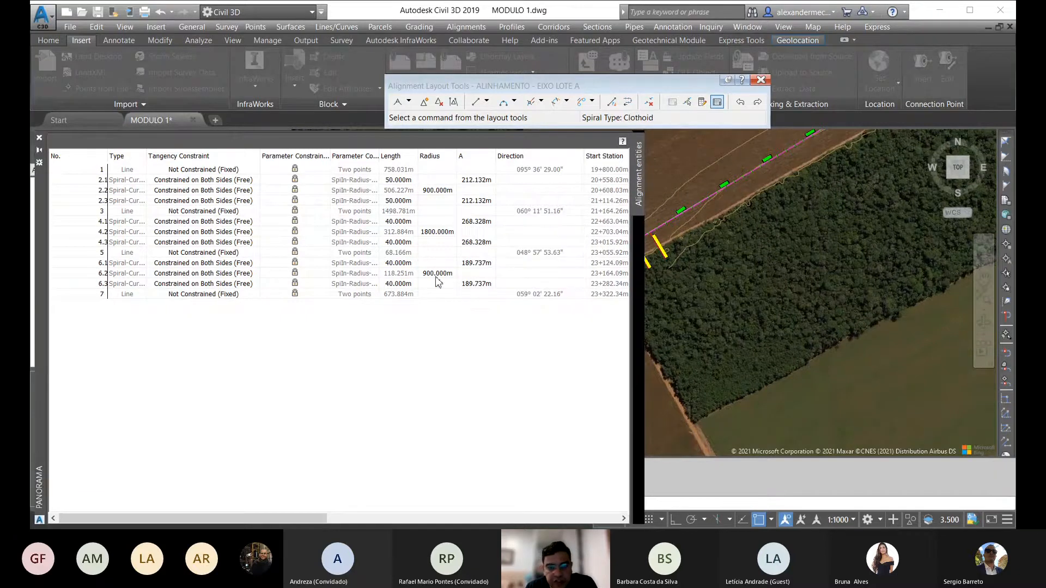
# Set the radii of the second and third curves, entities 4.2 and 6.2, to 1500 m and close the entity grid.
pyautogui.doubleClick(438, 233)
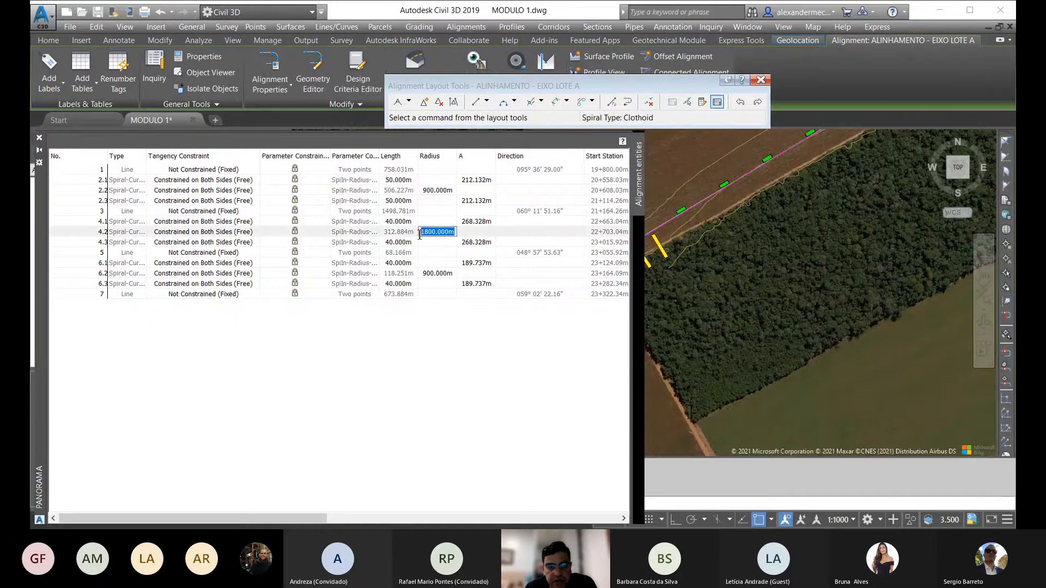
pyautogui.write('1500')
pyautogui.press('Return')
pyautogui.doubleClick(450, 275)
pyautogui.write('1500')
pyautogui.press('Return')
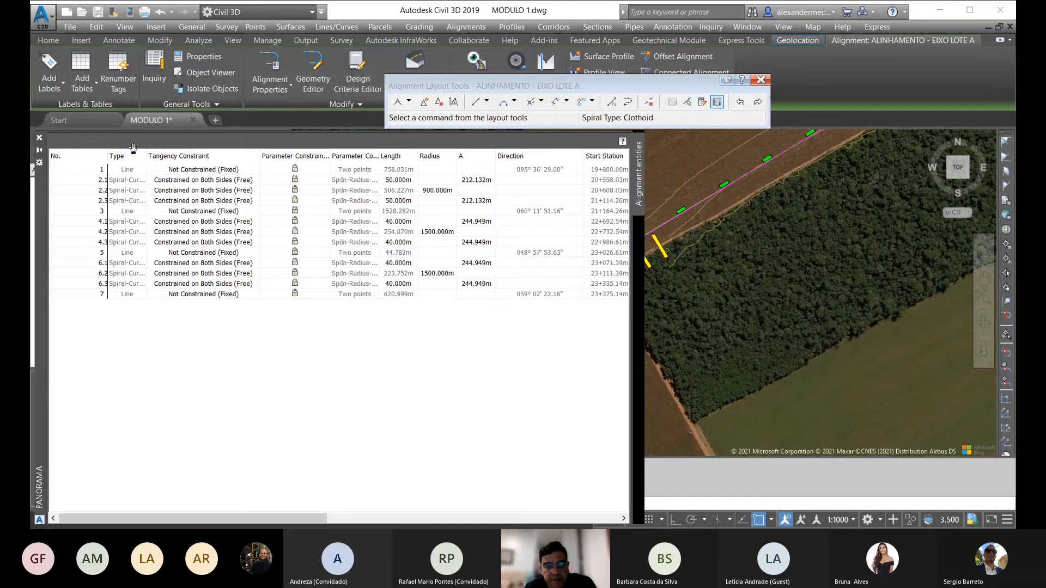
pyautogui.click(40, 138)
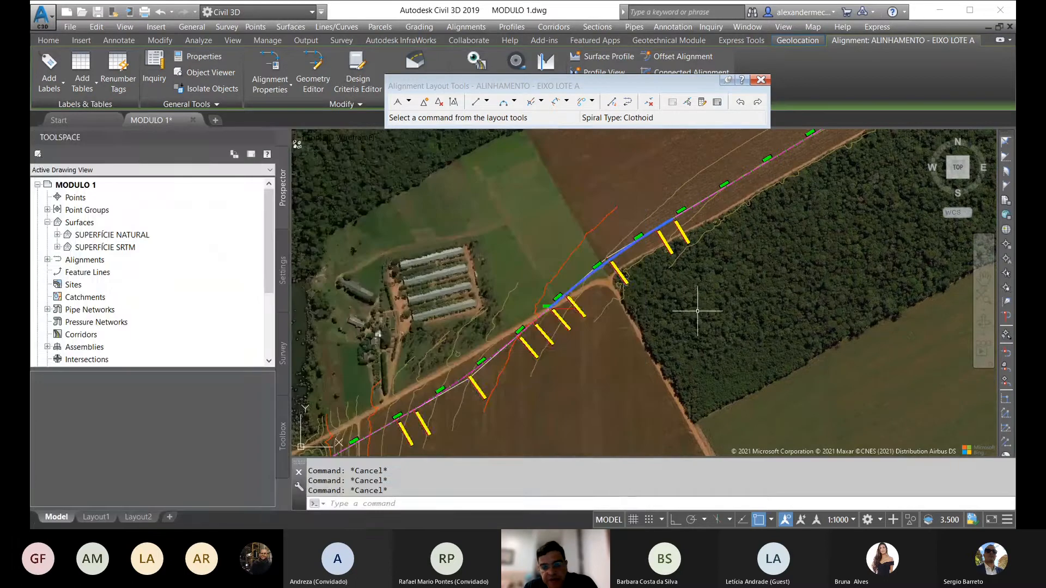
# Check the tangent between the second and third curves, and set the radii of entities 4.2 and 6.2 to 1600 m.
pyautogui.scroll(5, 534, 344)
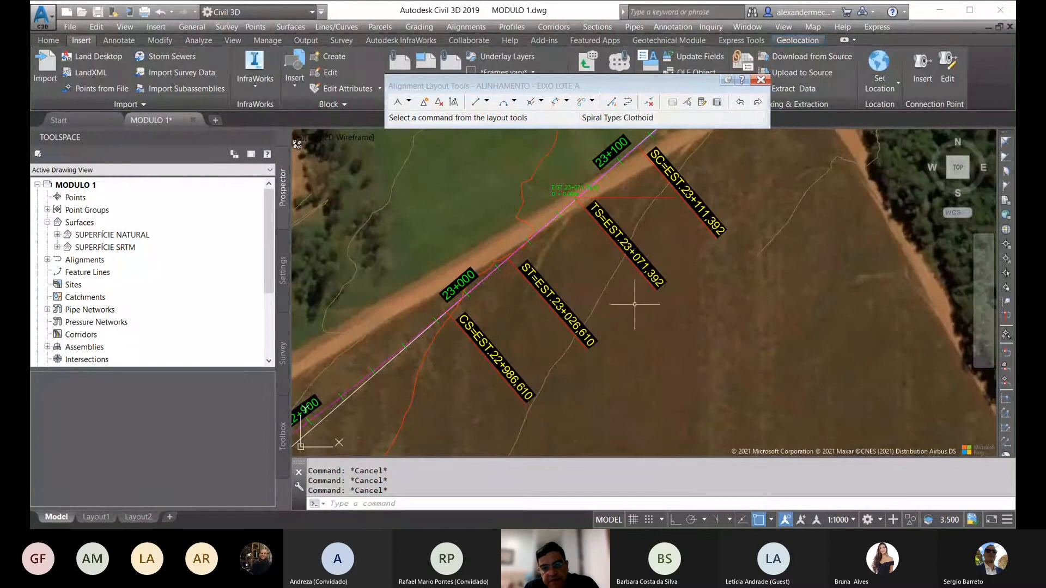
pyautogui.scroll(-2, 599, 303)
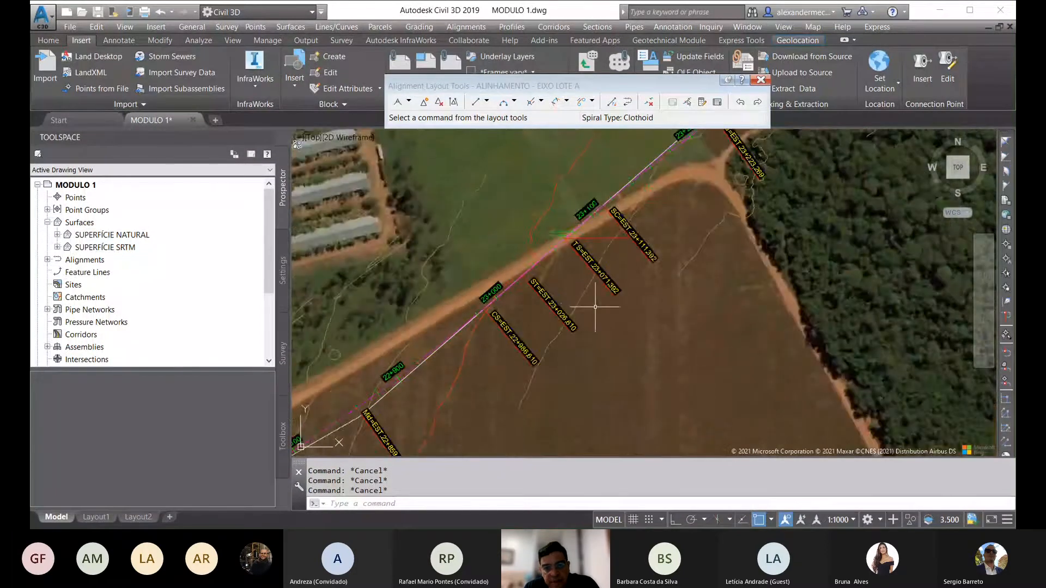
pyautogui.scroll(2, 592, 307)
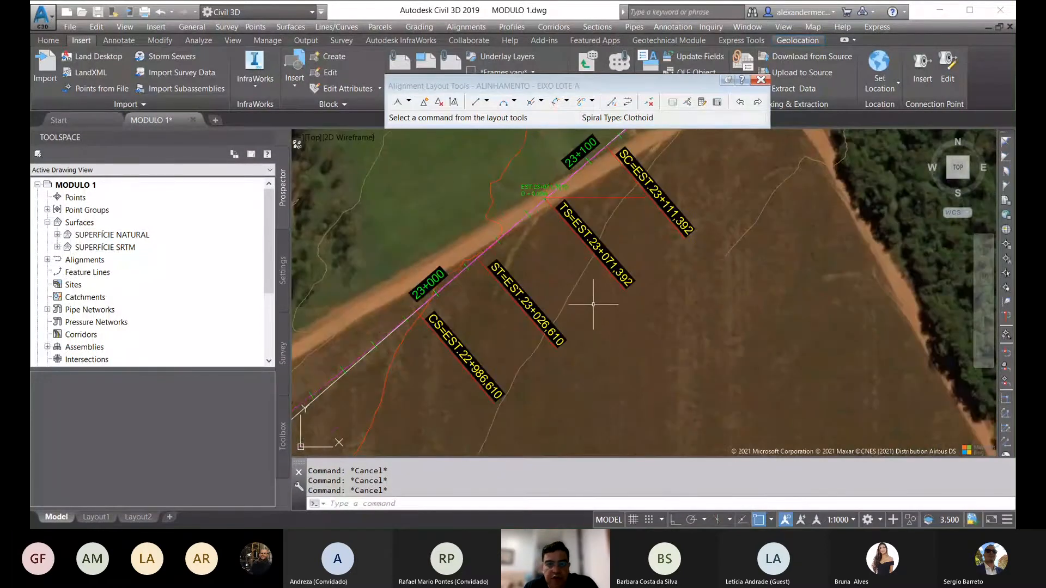
pyautogui.click(718, 104)
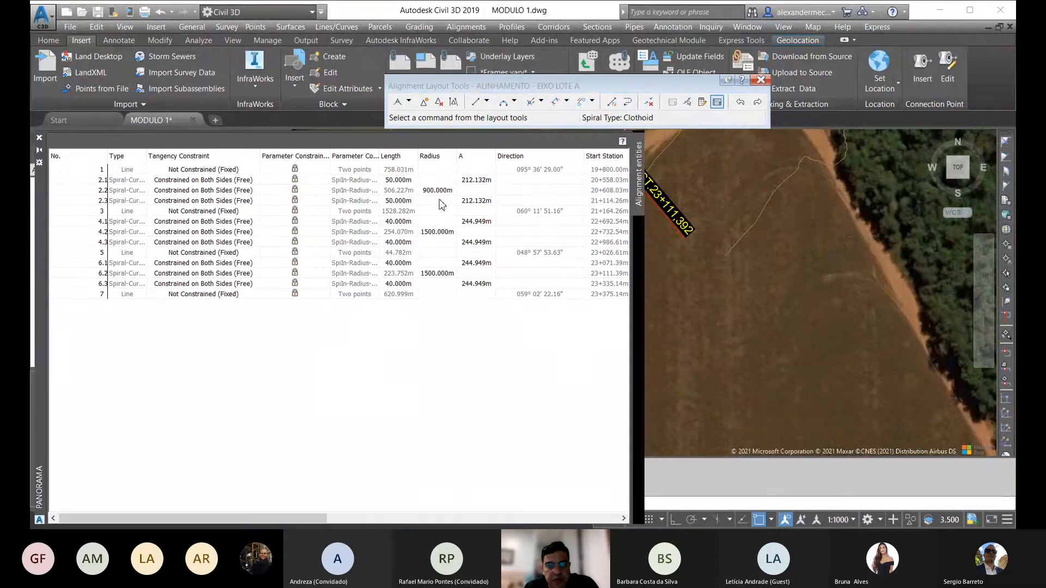
pyautogui.doubleClick(442, 231)
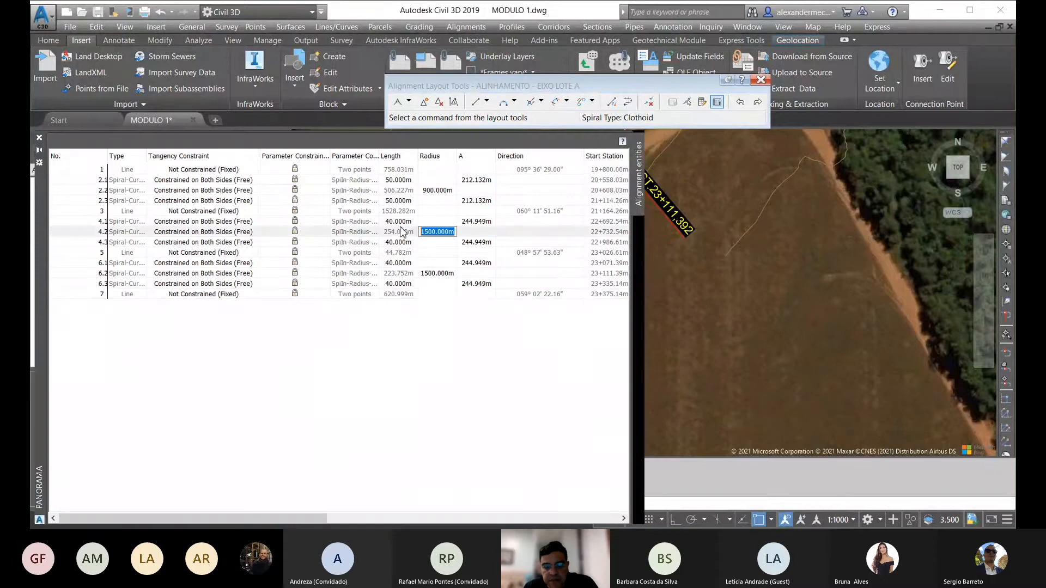
pyautogui.write('1600')
pyautogui.press('Return')
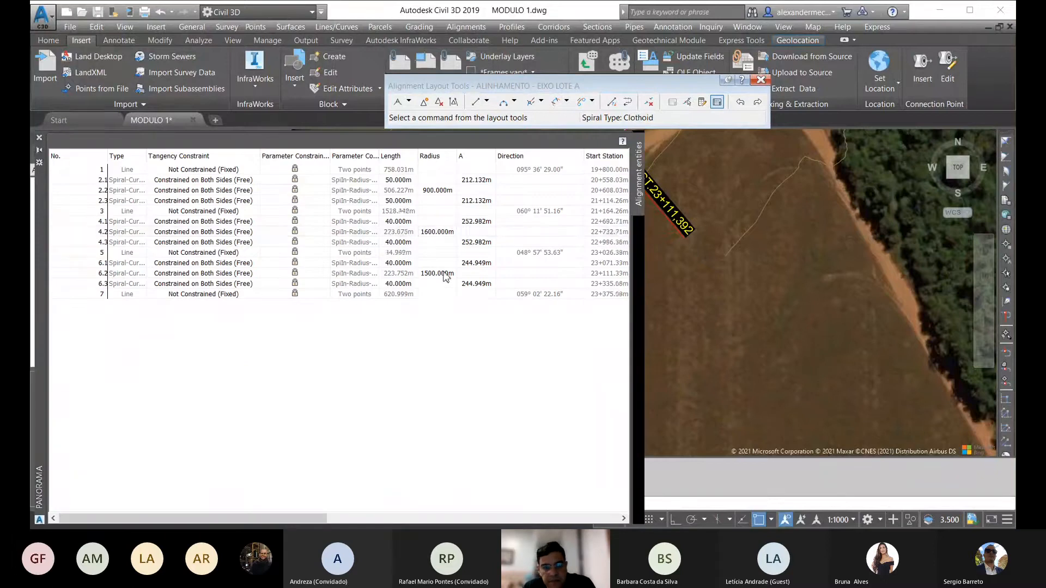
pyautogui.doubleClick(445, 274)
pyautogui.write('1600')
pyautogui.press('Return')
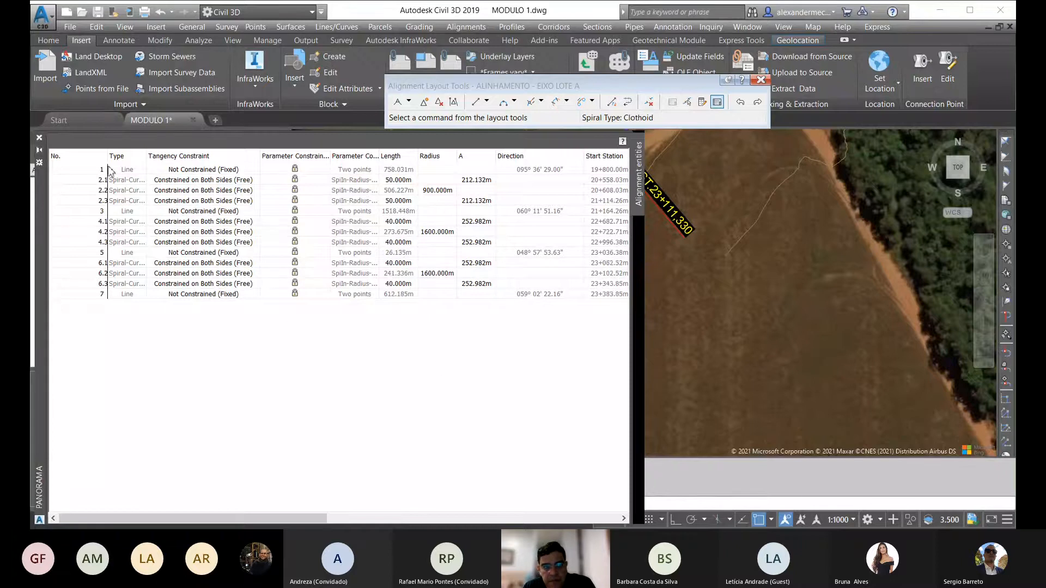
pyautogui.click(39, 138)
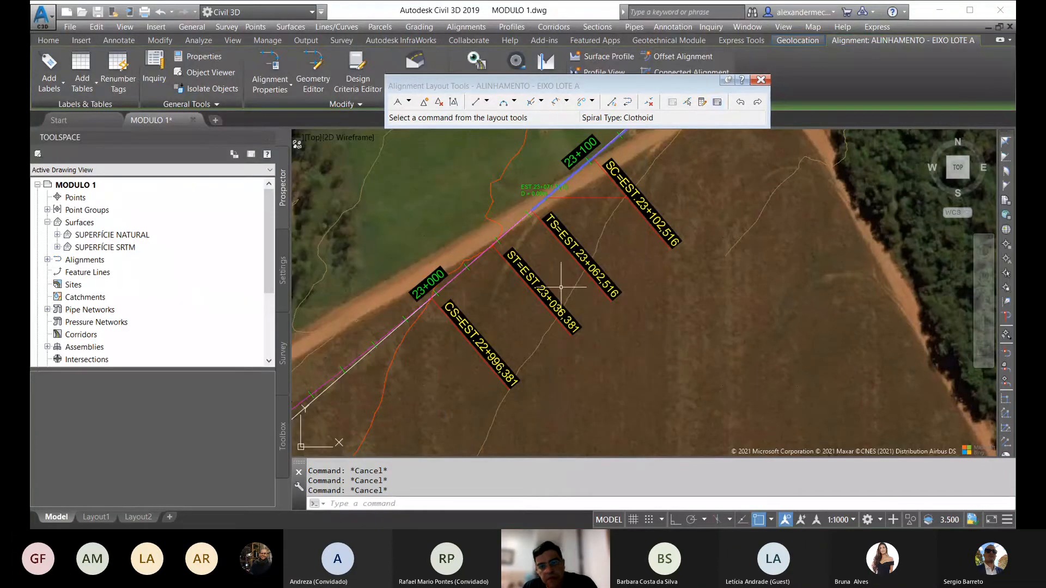
# Check the tangent between the second and third curves, then set the radii of entities 4.2 and 6.2 to 1500 m and close the entity grid.
pyautogui.scroll(2, 562, 333)
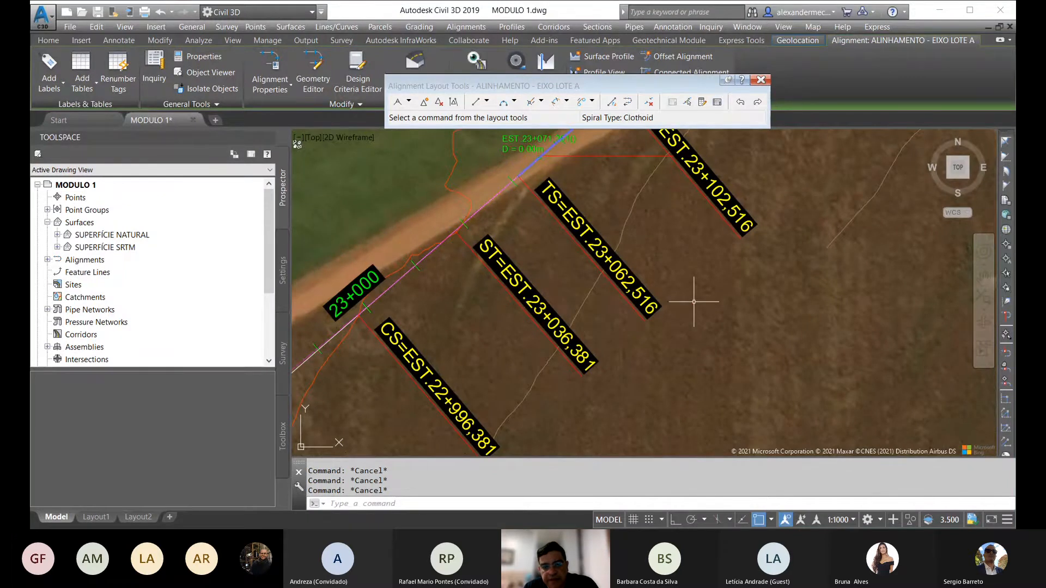
pyautogui.scroll(-5, 694, 301)
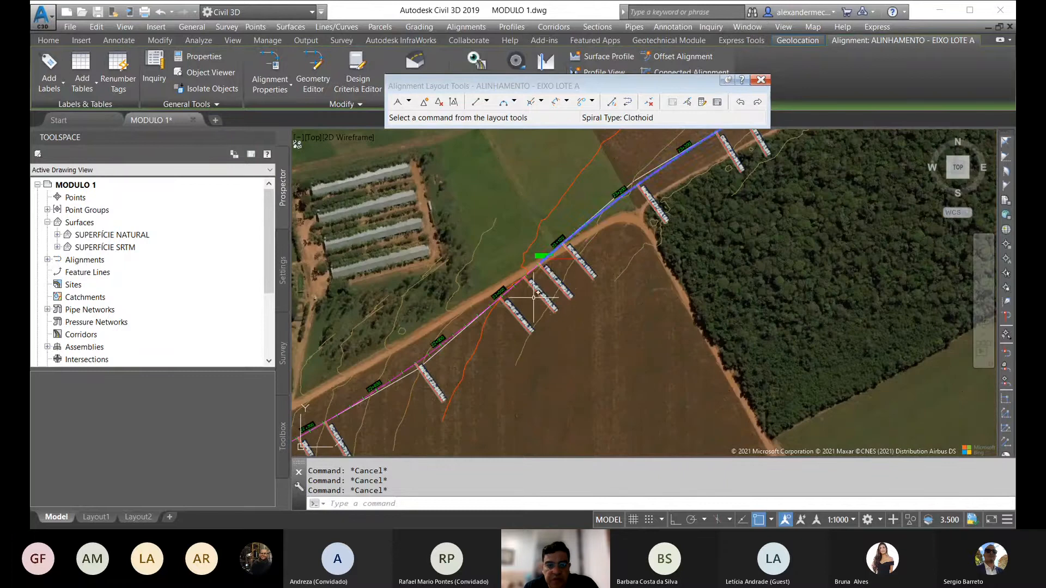
pyautogui.click(717, 102)
pyautogui.doubleClick(436, 233)
pyautogui.write('1500')
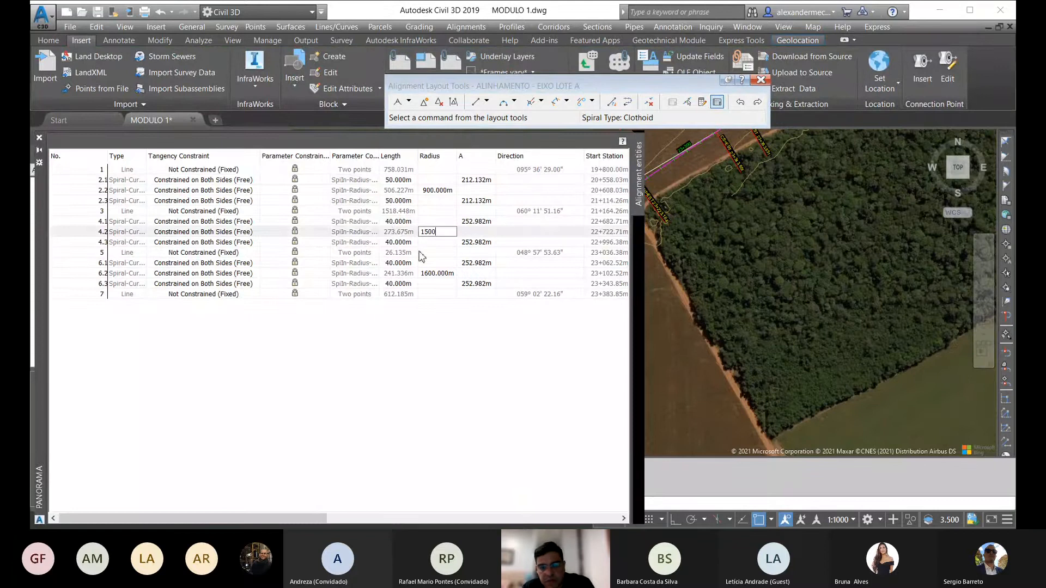
pyautogui.click(445, 275)
pyautogui.click(454, 275)
pyautogui.doubleClick(454, 275)
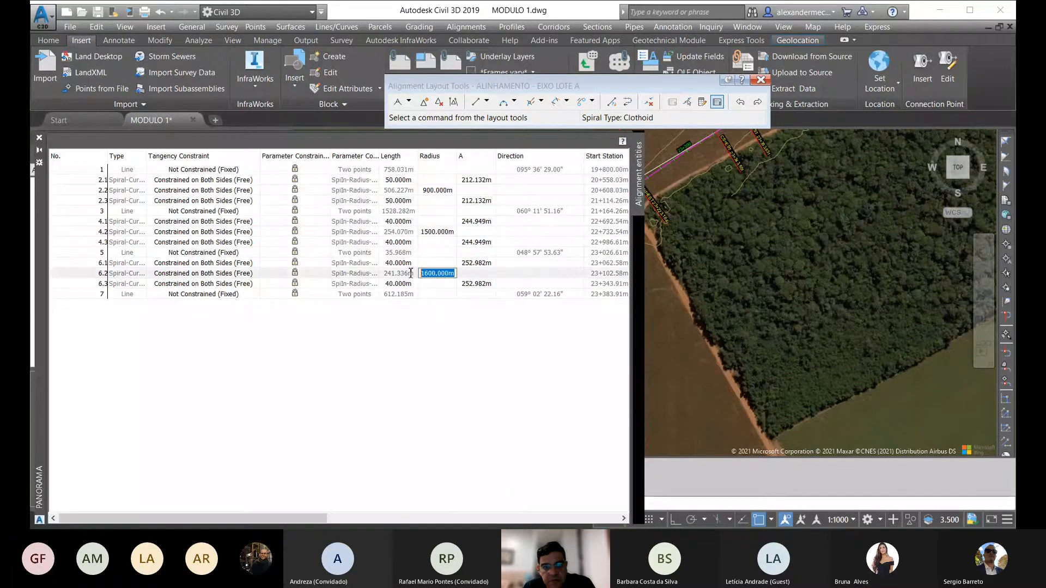
pyautogui.write('1500')
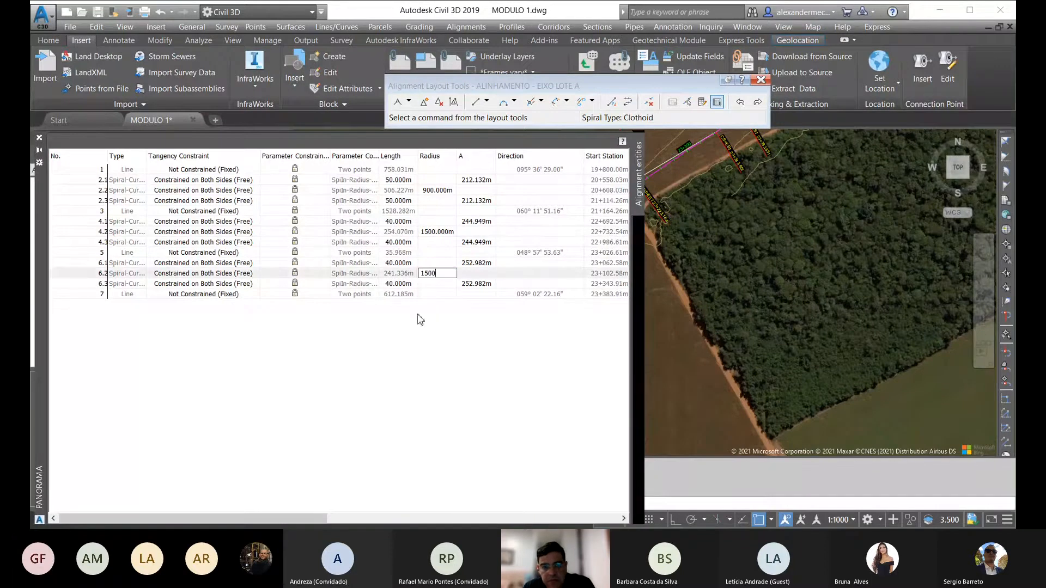
pyautogui.click(41, 138)
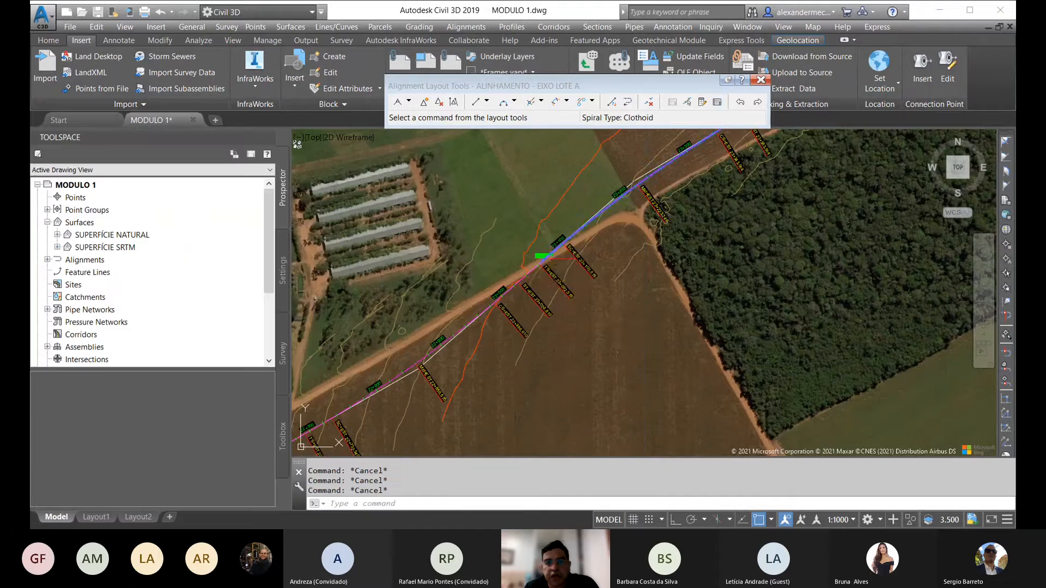
pyautogui.press('Escape')
# Examine the alignment over the imagery from the first curve to the second and third curves.
pyautogui.scroll(-4, 619, 328)
pyautogui.scroll(-2, 617, 327)
pyautogui.moveTo(599, 334); pyautogui.dragTo(646, 295, button='middle')
pyautogui.moveTo(551, 360); pyautogui.dragTo(681, 269, button='middle')
pyautogui.moveTo(504, 367); pyautogui.dragTo(596, 326, button='middle')
pyautogui.scroll(-4, 515, 361)
pyautogui.scroll(5, 626, 319)
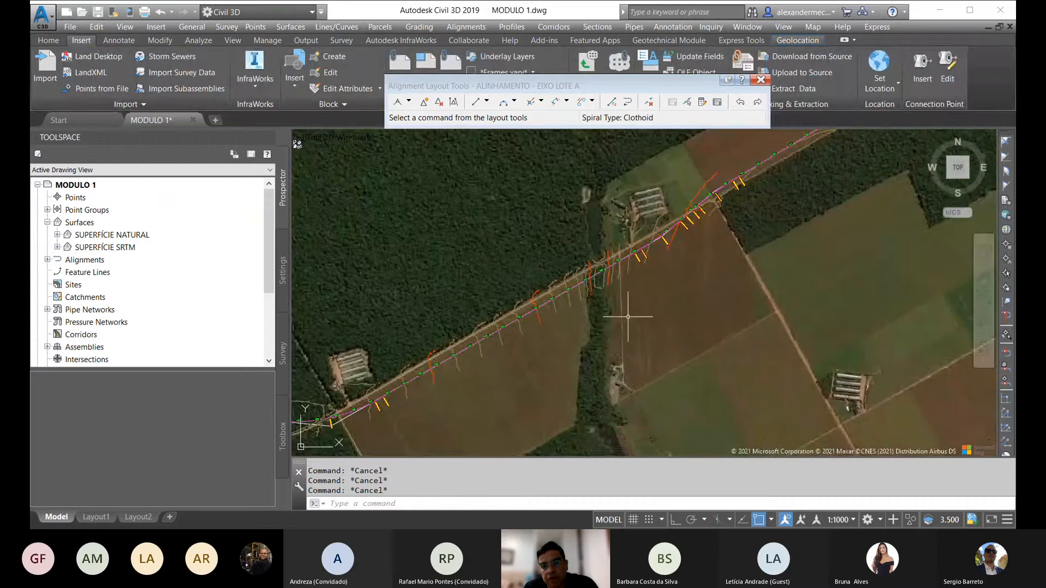
pyautogui.moveTo(742, 254); pyautogui.dragTo(661, 309, button='middle')
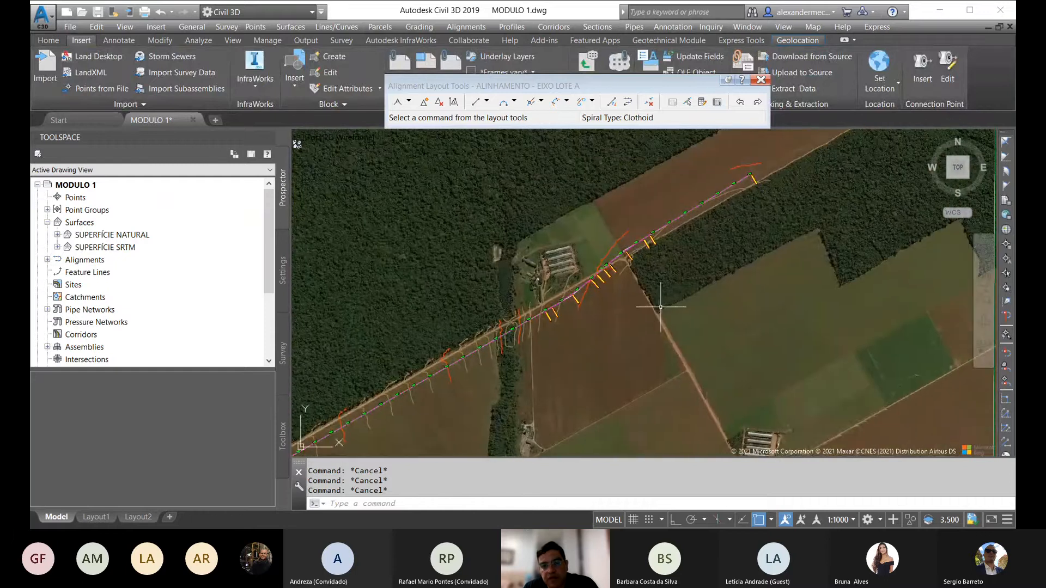
pyautogui.scroll(4, 607, 289)
pyautogui.moveTo(534, 352)
pyautogui.mouseDown(button='middle')
pyautogui.moveTo(596, 310)
pyautogui.moveTo(641, 300)
pyautogui.mouseUp(button='middle')
pyautogui.scroll(-2, 619, 301)
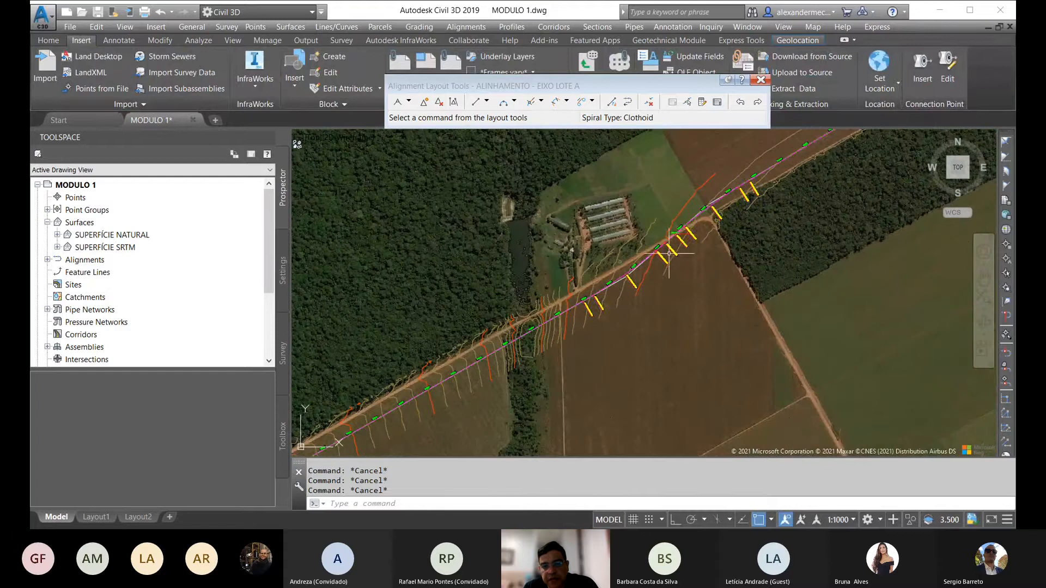
pyautogui.moveTo(610, 286); pyautogui.dragTo(648, 270, button='middle')
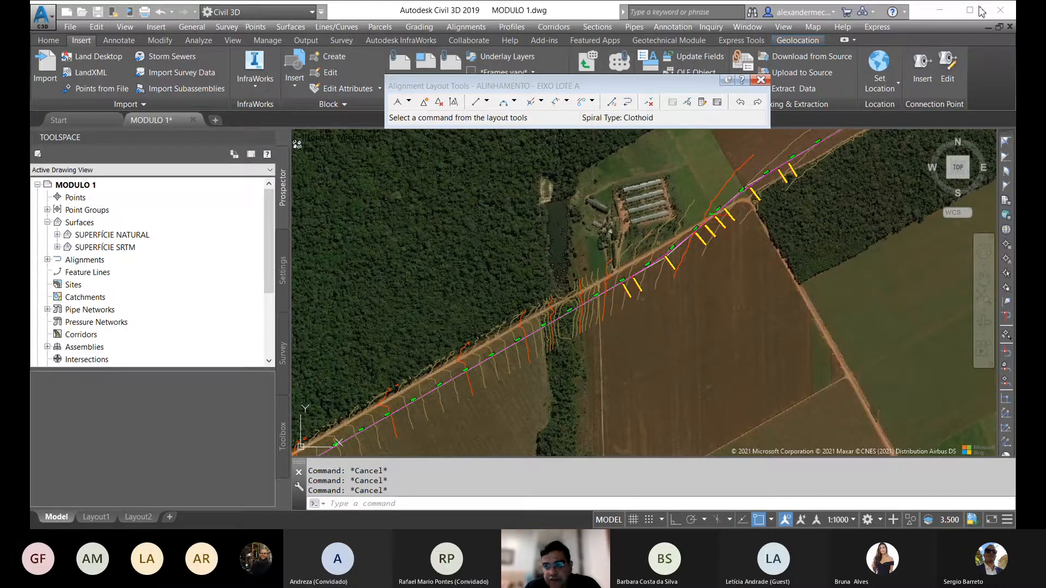
# Compare the overall alignment layout with the existing road, focusing on the closely spaced second and third curves.
pyautogui.scroll(-4, 542, 300)
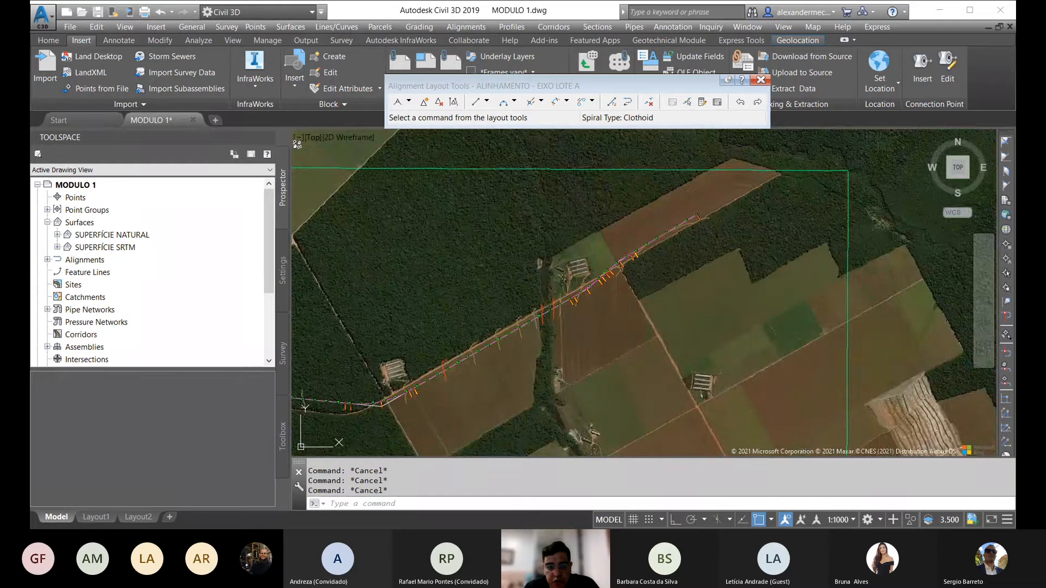
pyautogui.moveTo(613, 295); pyautogui.dragTo(719, 246, button='middle')
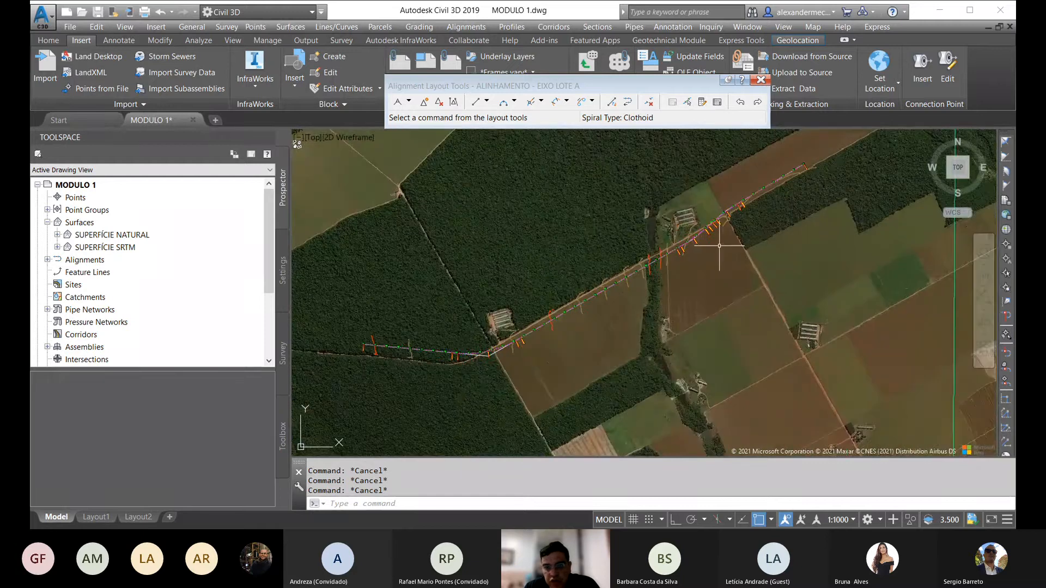
pyautogui.moveTo(644, 328); pyautogui.dragTo(603, 355, button='middle')
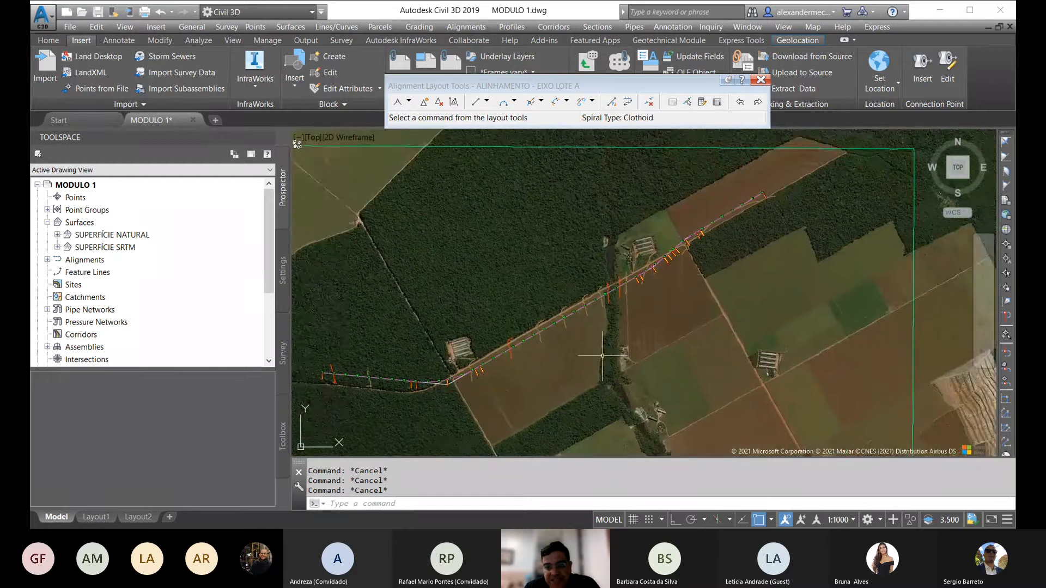
pyautogui.scroll(2, 694, 263)
pyautogui.scroll(2, 693, 264)
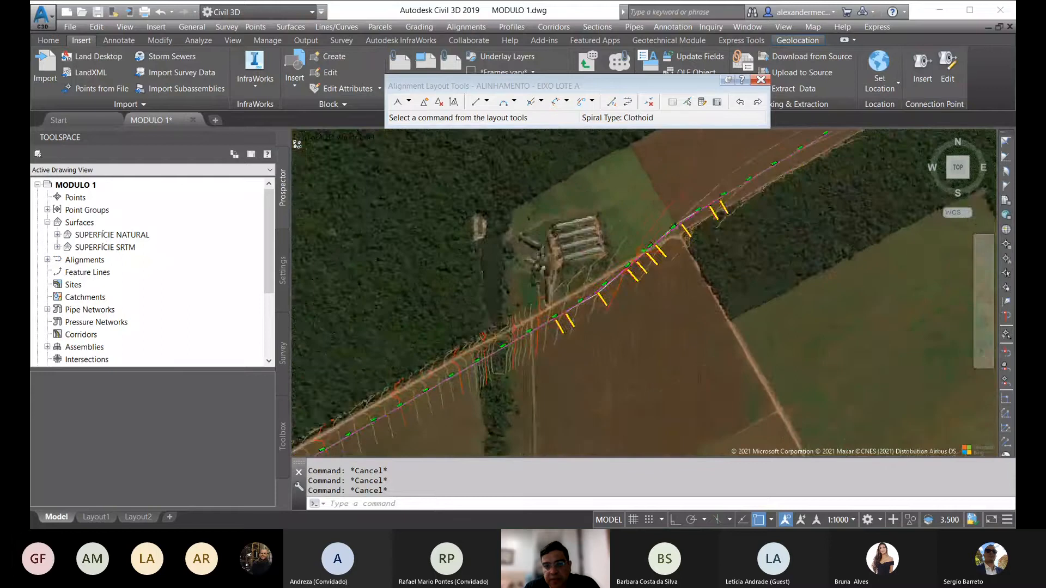
pyautogui.scroll(2, 676, 258)
pyautogui.moveTo(677, 257); pyautogui.dragTo(661, 288, button='middle')
pyautogui.scroll(-2, 661, 288)
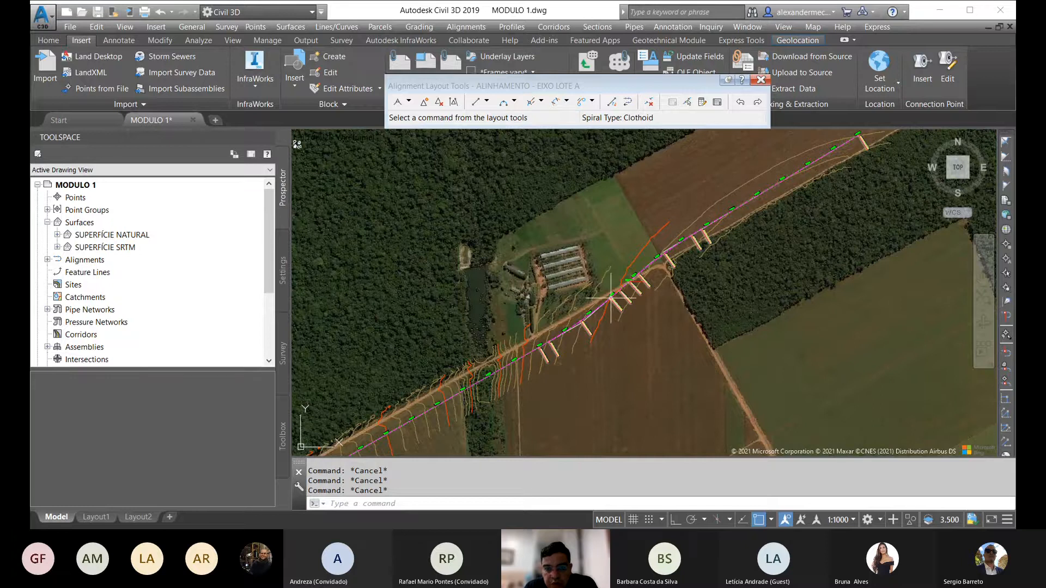
# Close the alignment layout tools and bring the whole alignment and surface boundary into view.
pyautogui.scroll(-6, 601, 296)
pyautogui.scroll(-2, 602, 293)
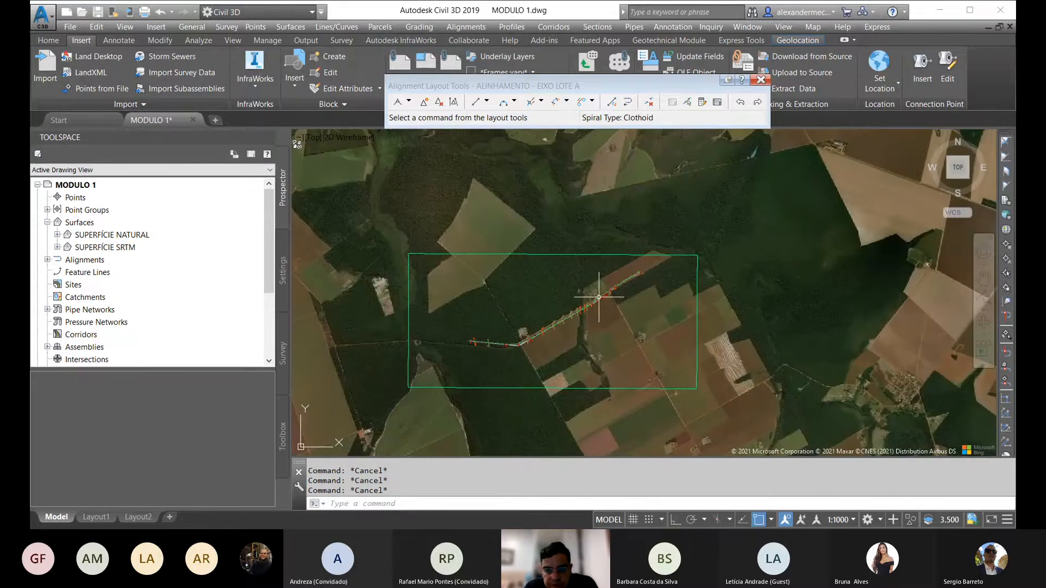
pyautogui.click(761, 80)
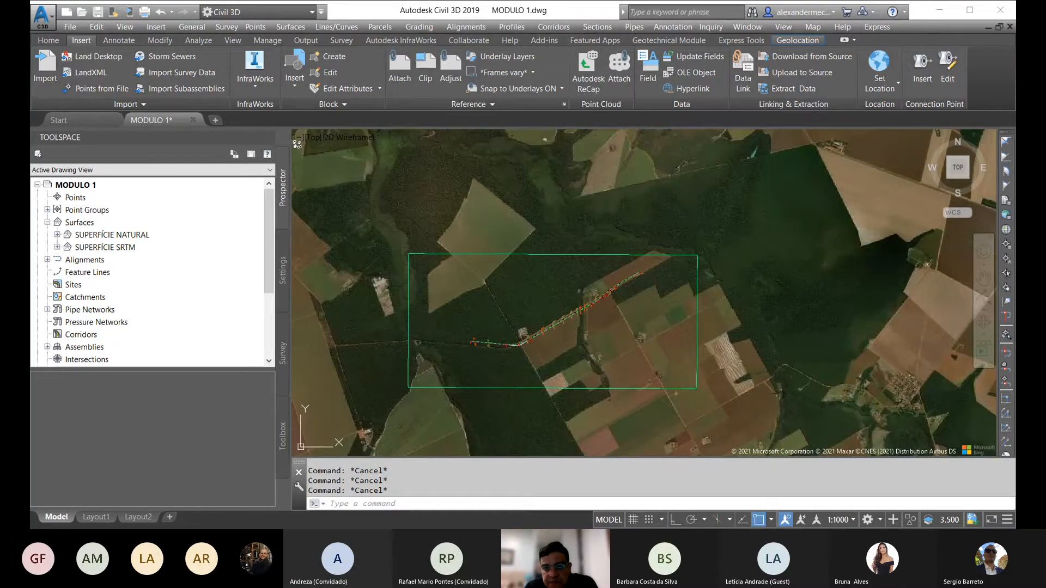
pyautogui.scroll(4, 516, 345)
pyautogui.scroll(-2, 610, 304)
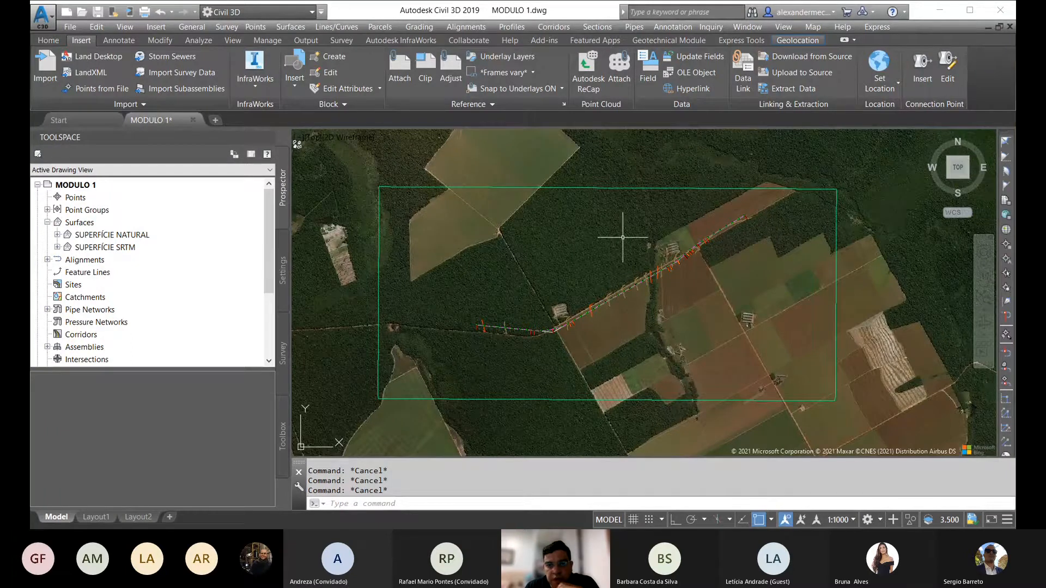
pyautogui.moveTo(699, 243); pyautogui.dragTo(691, 238, button='middle')
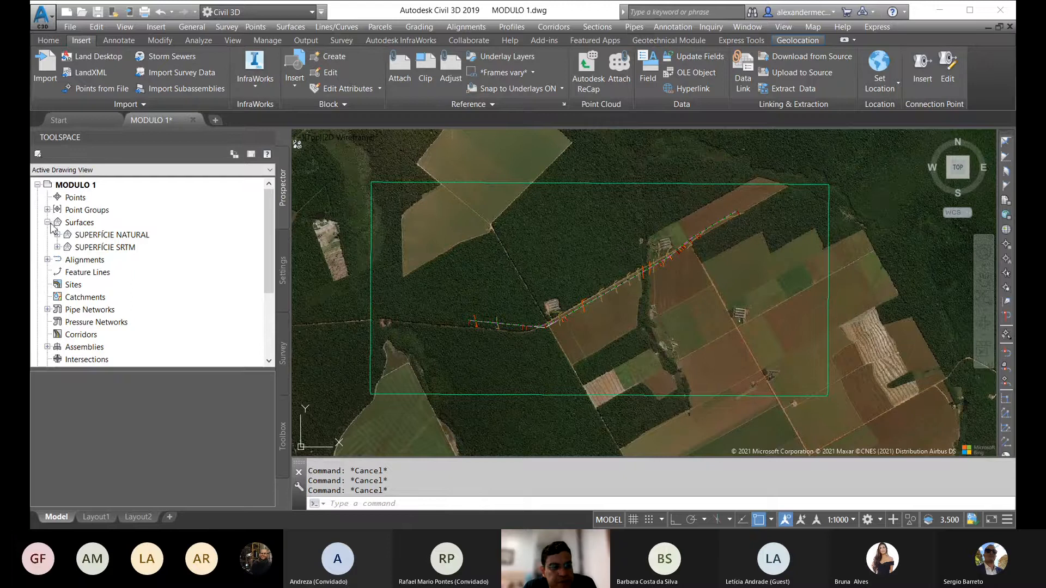
# Expand the centerline alignments in Toolspace, and close and reopen Toolspace.
pyautogui.click(48, 260)
pyautogui.click(57, 272)
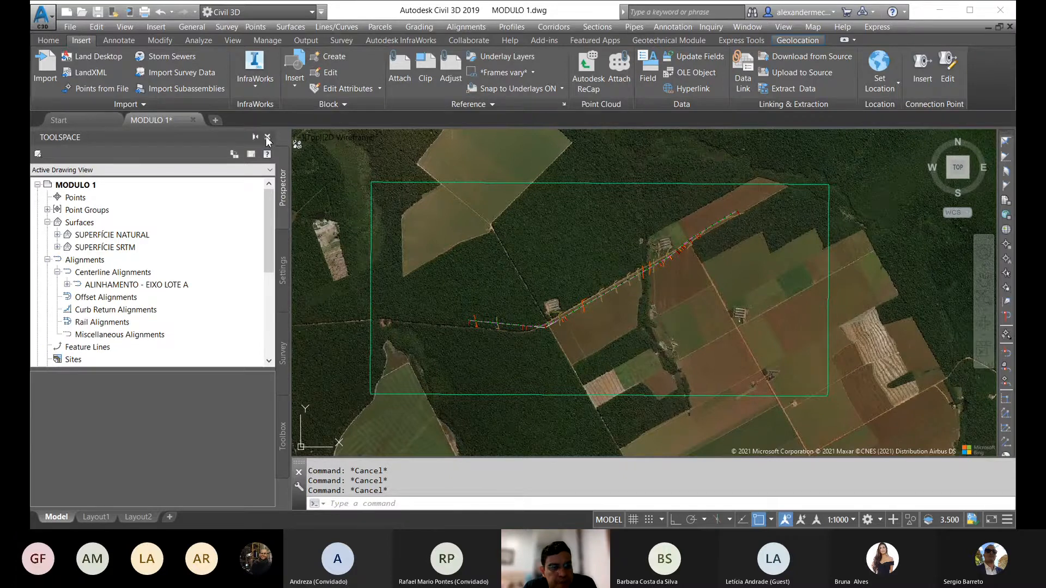
pyautogui.click(268, 138)
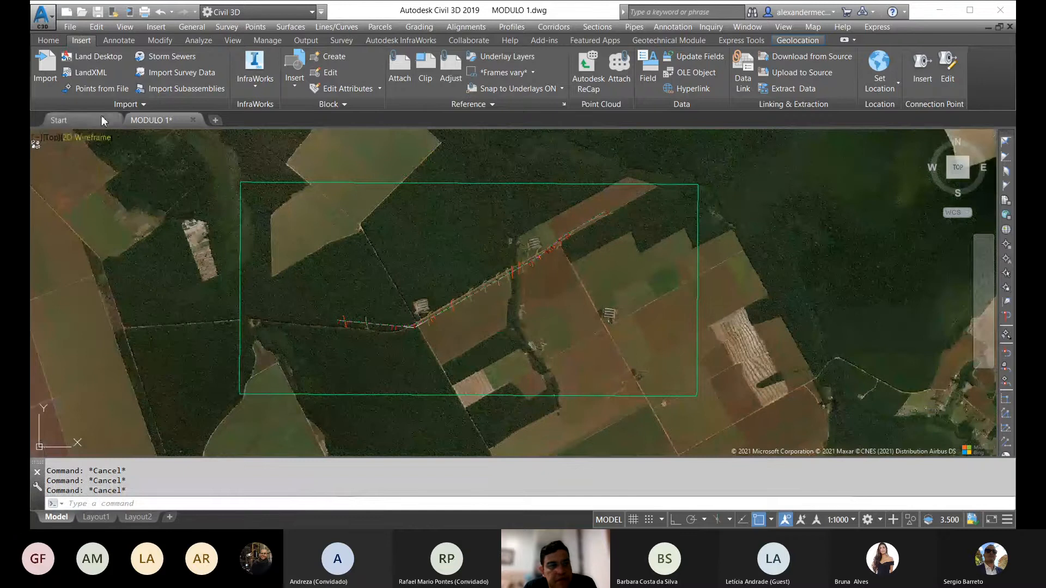
pyautogui.click(53, 40)
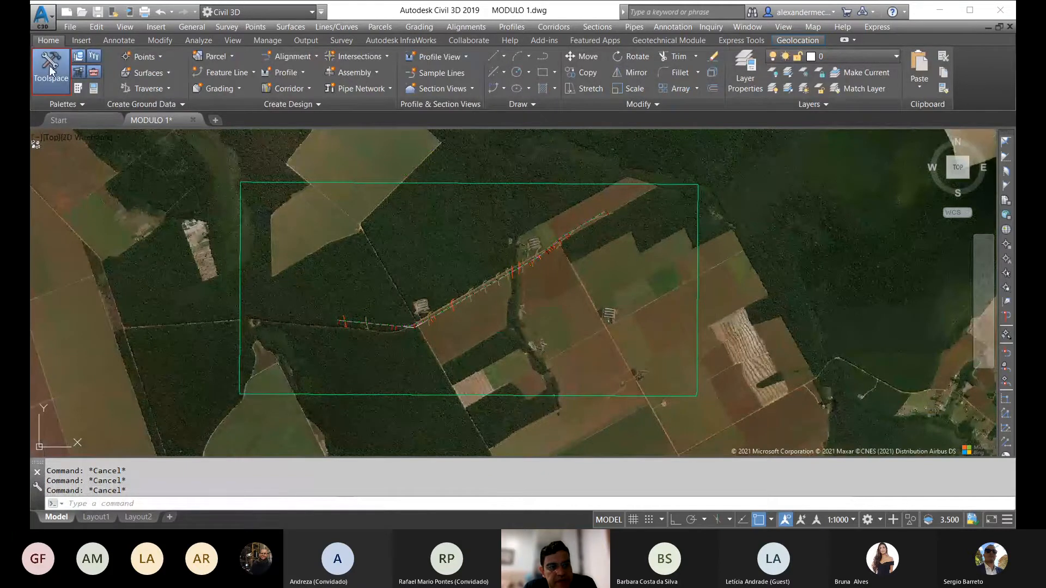
pyautogui.click(51, 82)
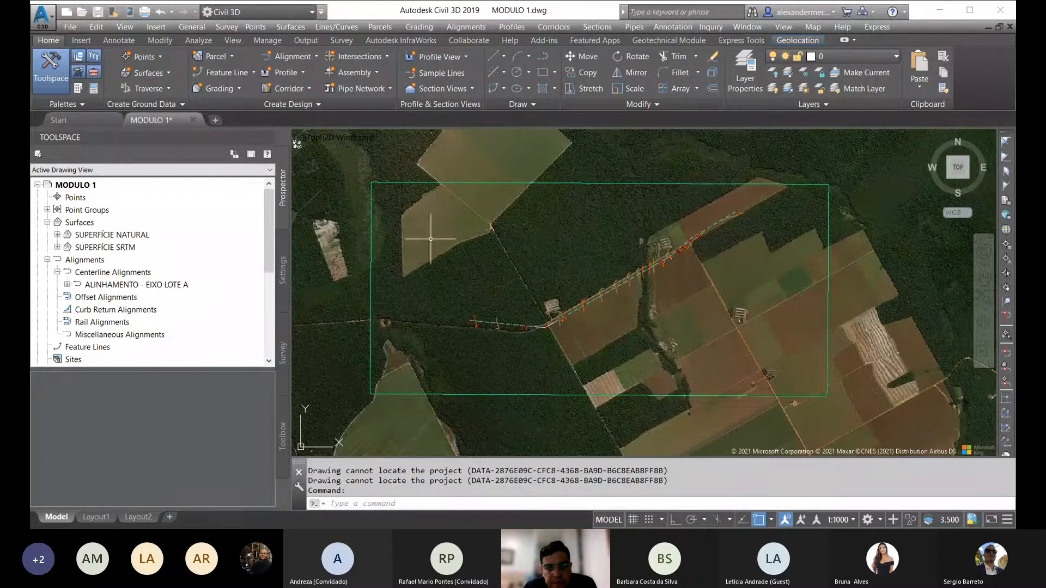
pyautogui.moveTo(490, 236); pyautogui.dragTo(486, 237, button='middle')
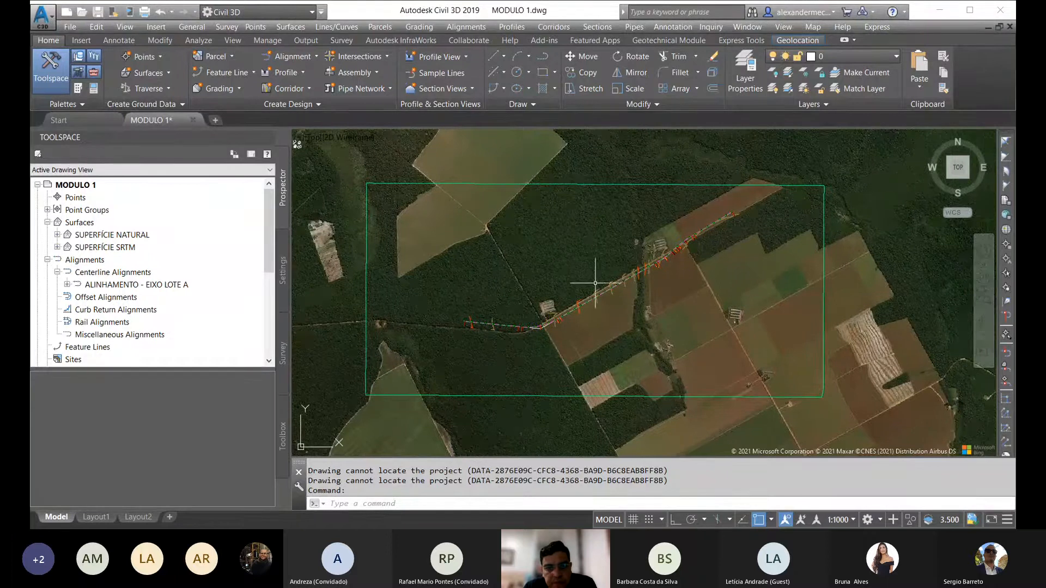
pyautogui.scroll(-2, 527, 284)
pyautogui.moveTo(545, 275); pyautogui.dragTo(546, 281, button='middle')
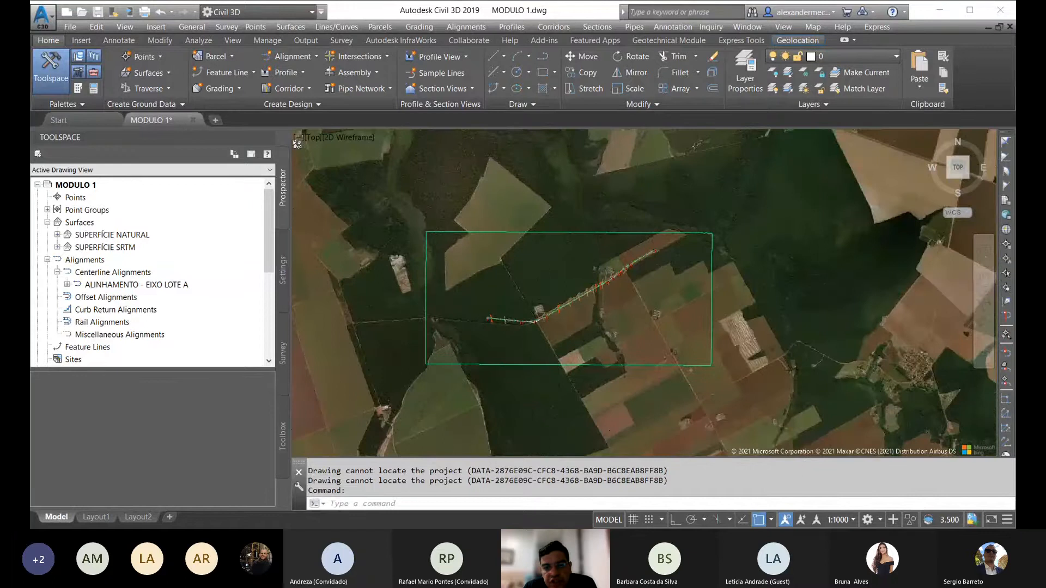
pyautogui.scroll(2, 509, 308)
pyautogui.moveTo(604, 296); pyautogui.dragTo(590, 300, button='middle')
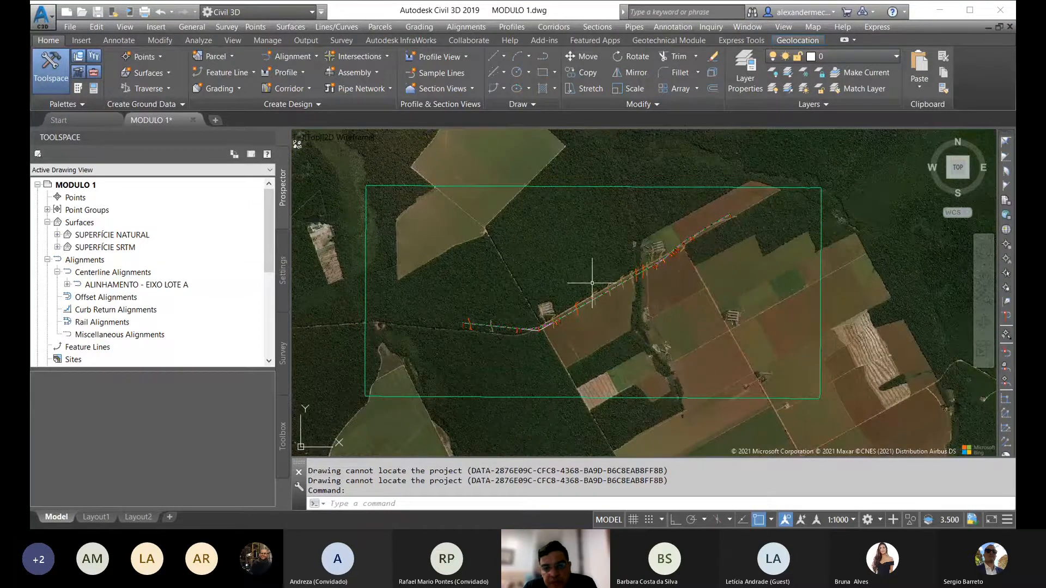
pyautogui.scroll(-2, 591, 238)
pyautogui.moveTo(592, 239); pyautogui.dragTo(560, 306, button='middle')
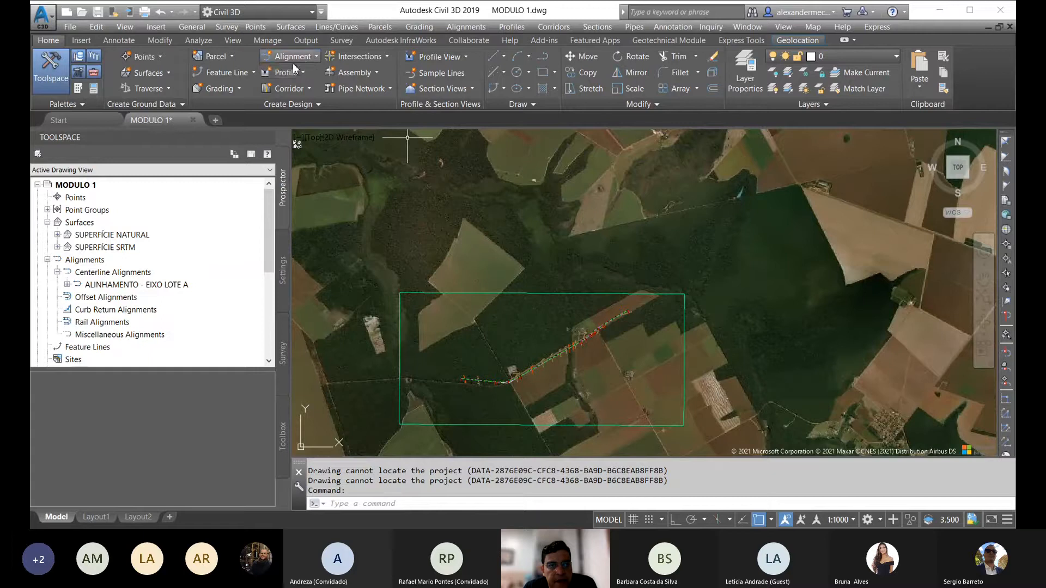
pyautogui.click(315, 57)
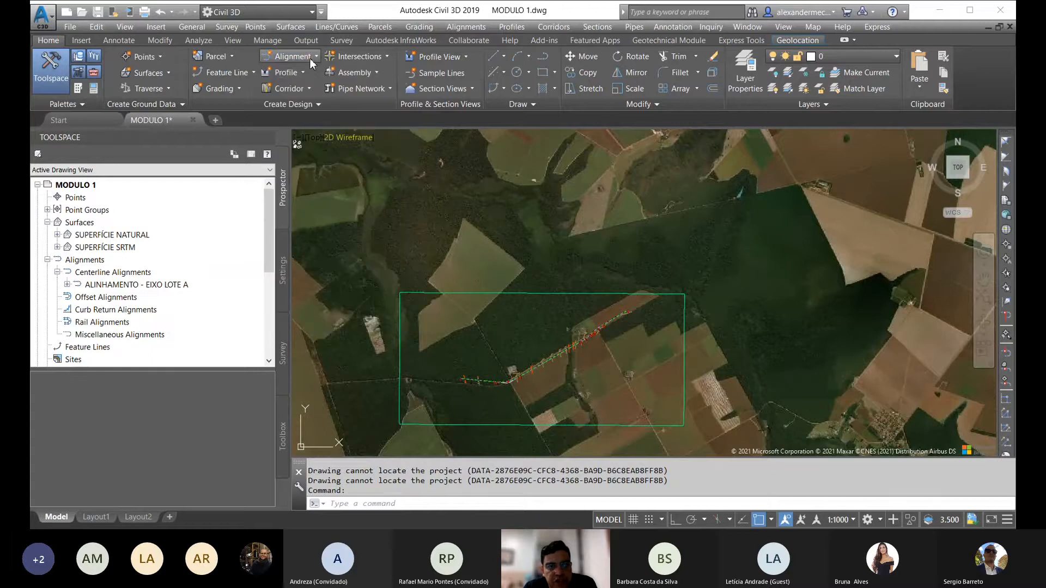
pyautogui.click(314, 57)
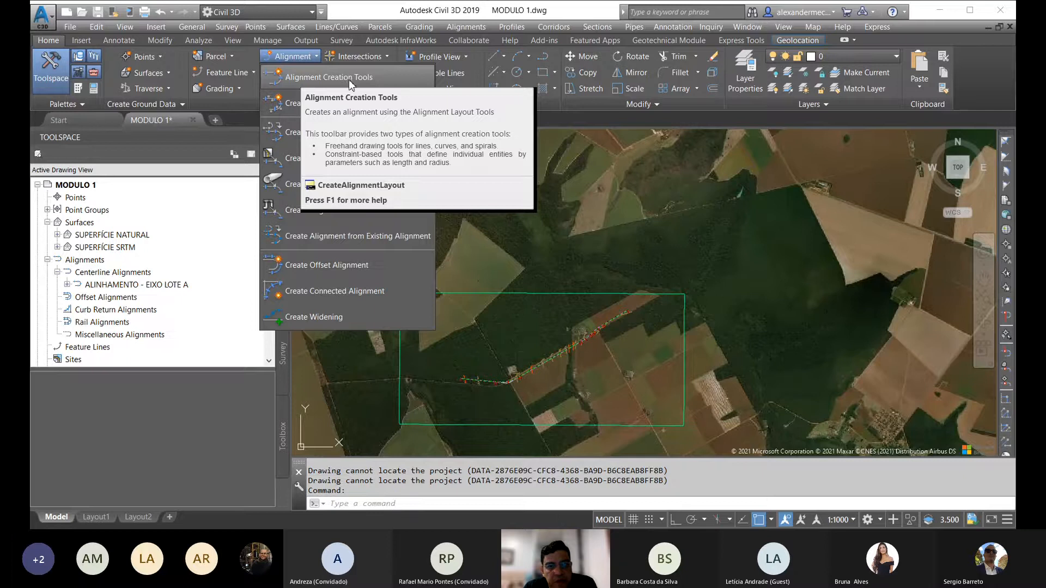
pyautogui.click(602, 185)
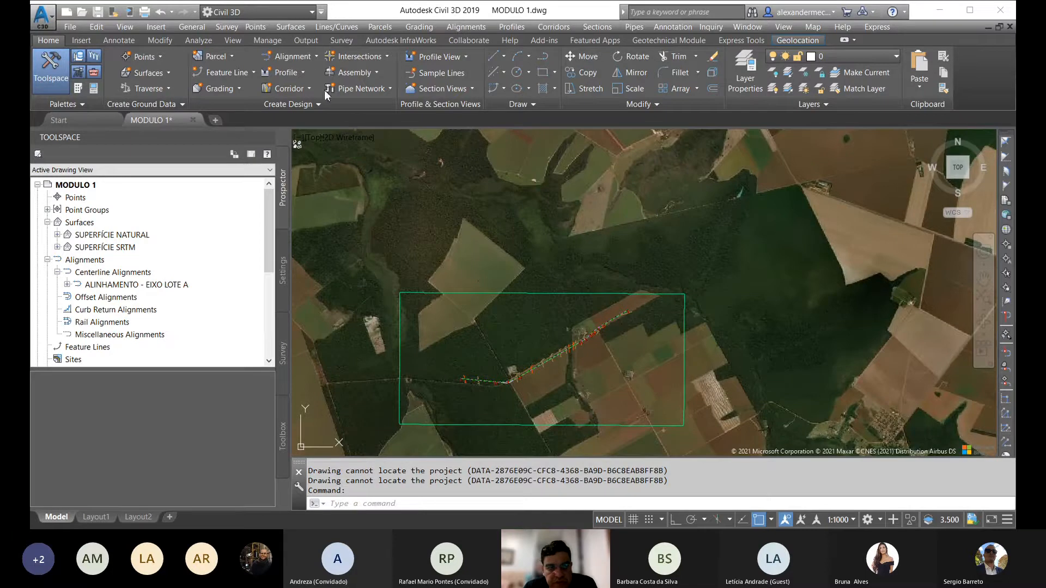
# Start creating a surface profile and choose ALINHAMENTO - EIXO LOTE A as its alignment.
pyautogui.click(303, 74)
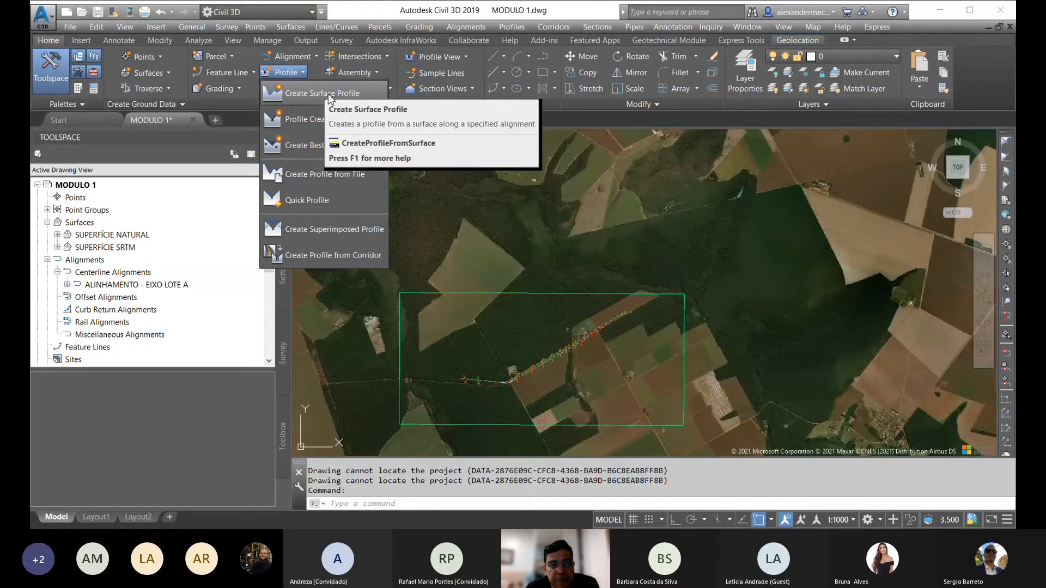
pyautogui.click(304, 73)
pyautogui.click(304, 75)
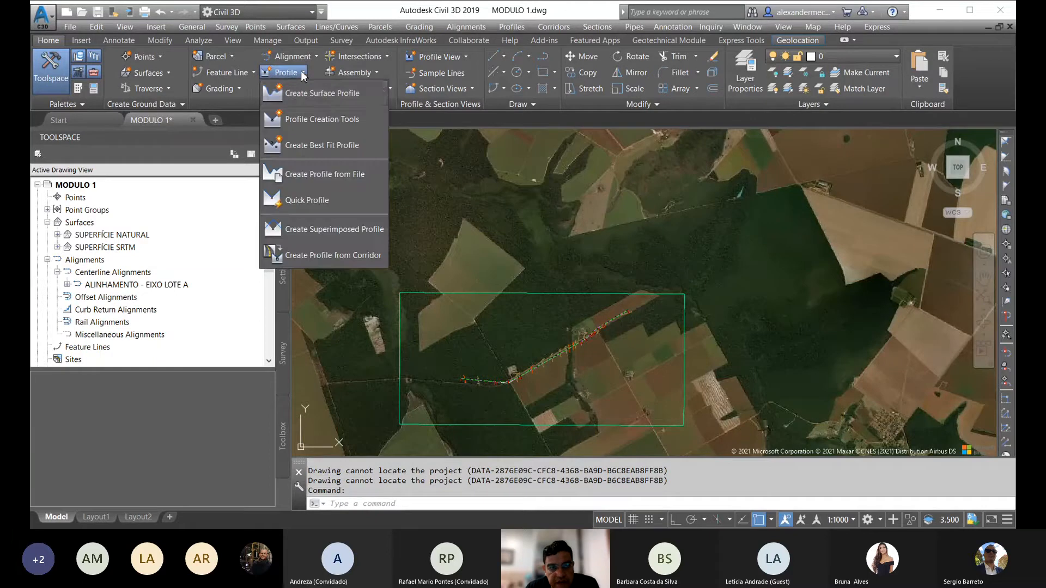
pyautogui.click(298, 100)
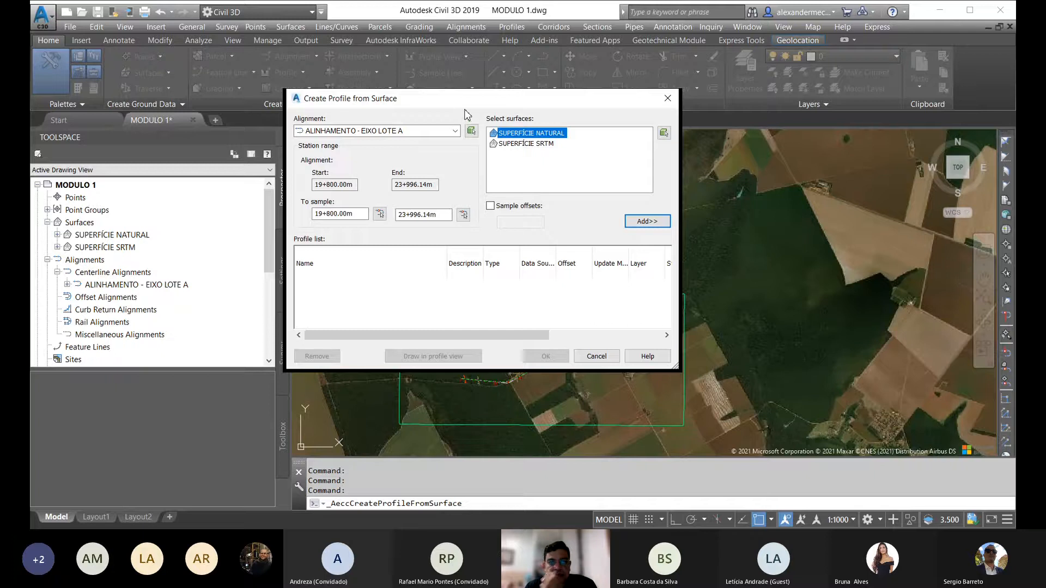
pyautogui.moveTo(480, 102); pyautogui.dragTo(509, 91)
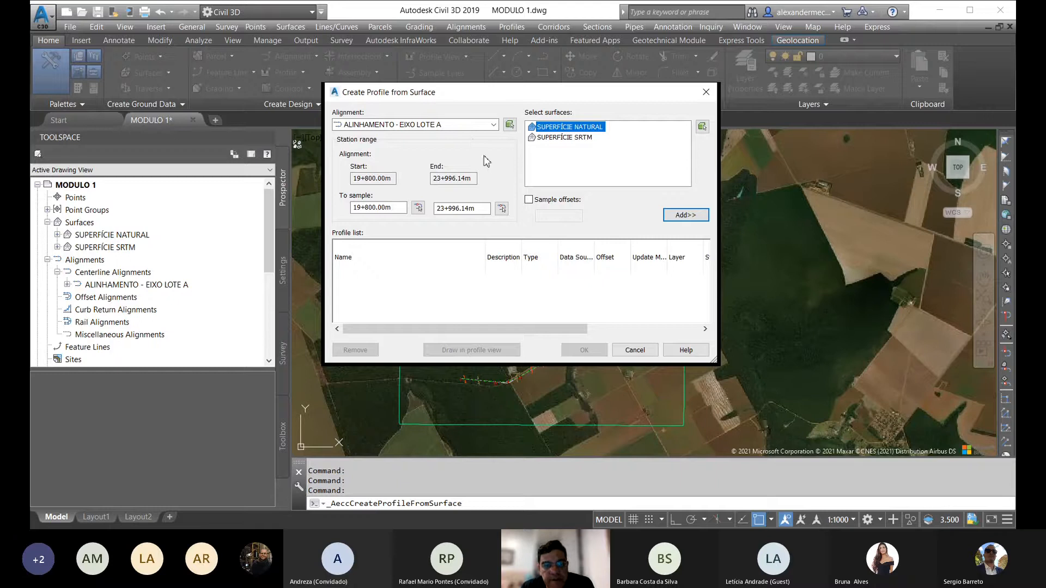
pyautogui.click(493, 125)
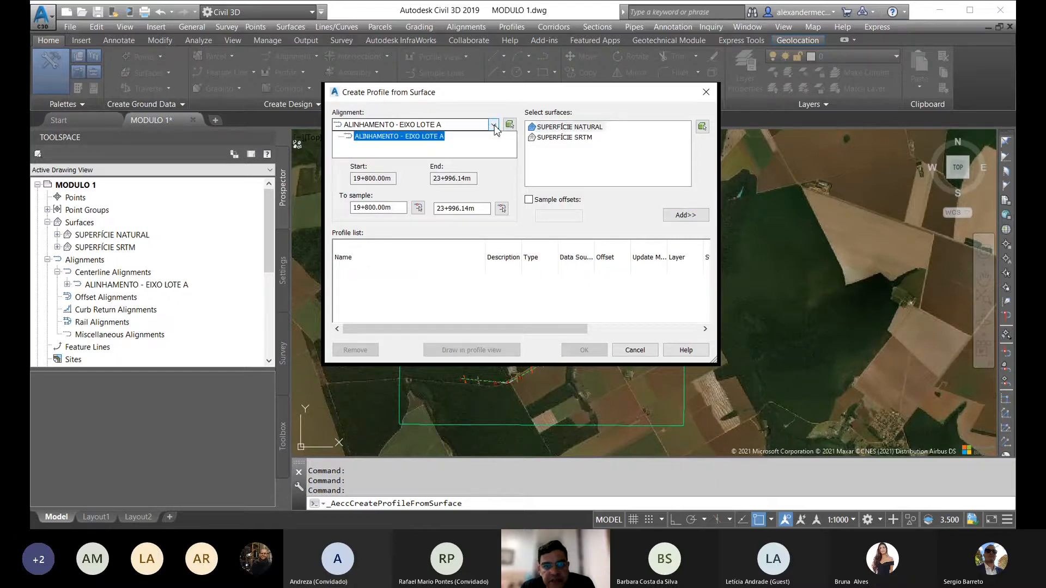
pyautogui.click(404, 138)
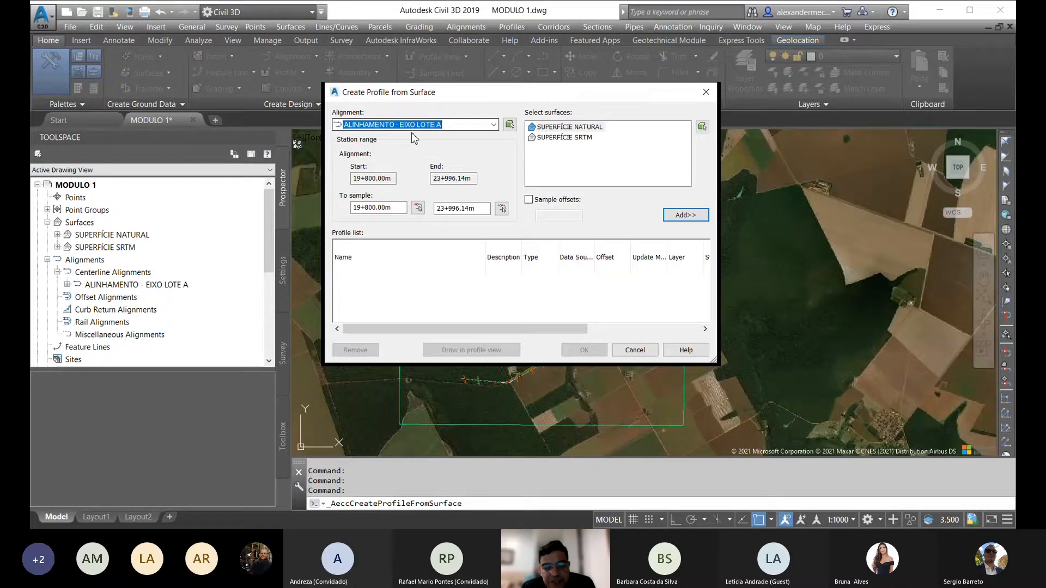
# Reselect the profile's alignment from the list and then by picking it in the drawing.
pyautogui.click(493, 125)
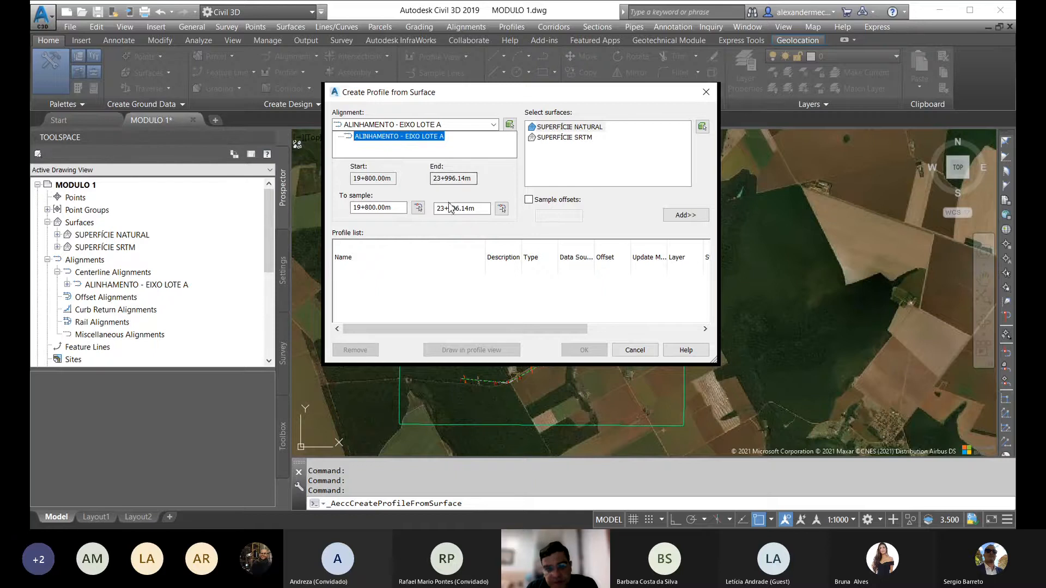
pyautogui.click(448, 139)
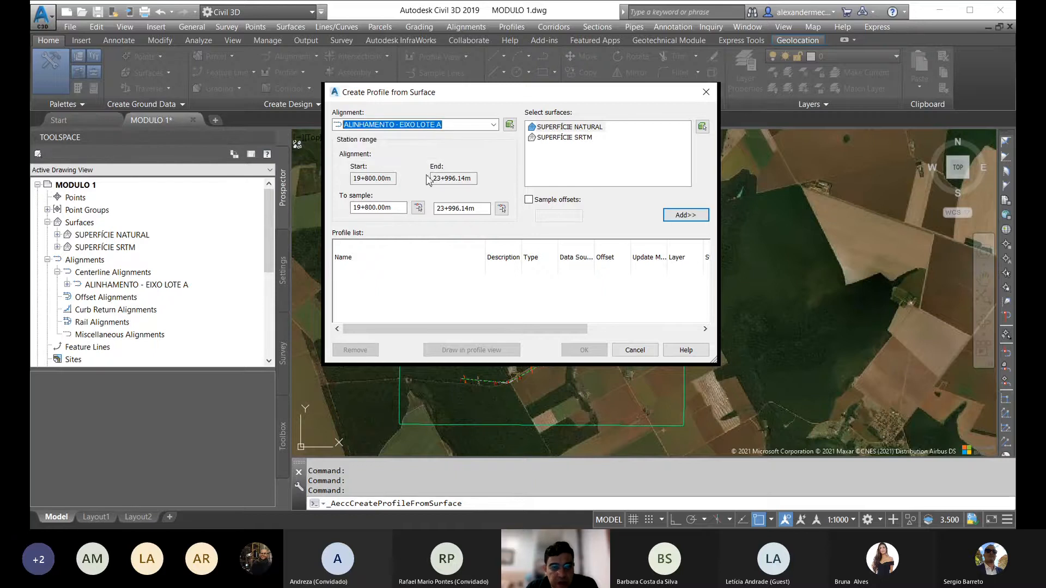
pyautogui.click(510, 126)
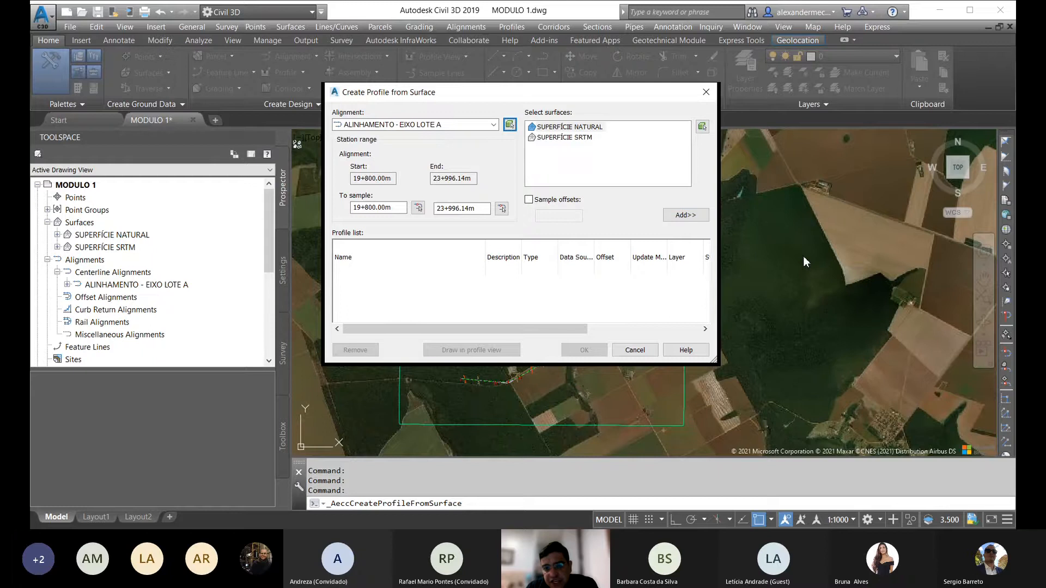
pyautogui.scroll(3, 610, 320)
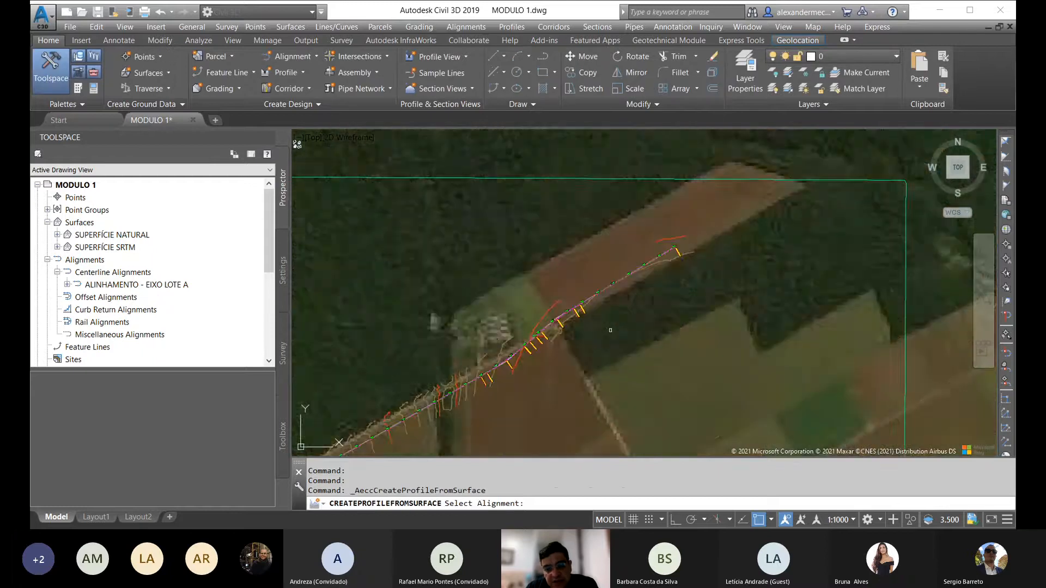
pyautogui.scroll(5, 610, 321)
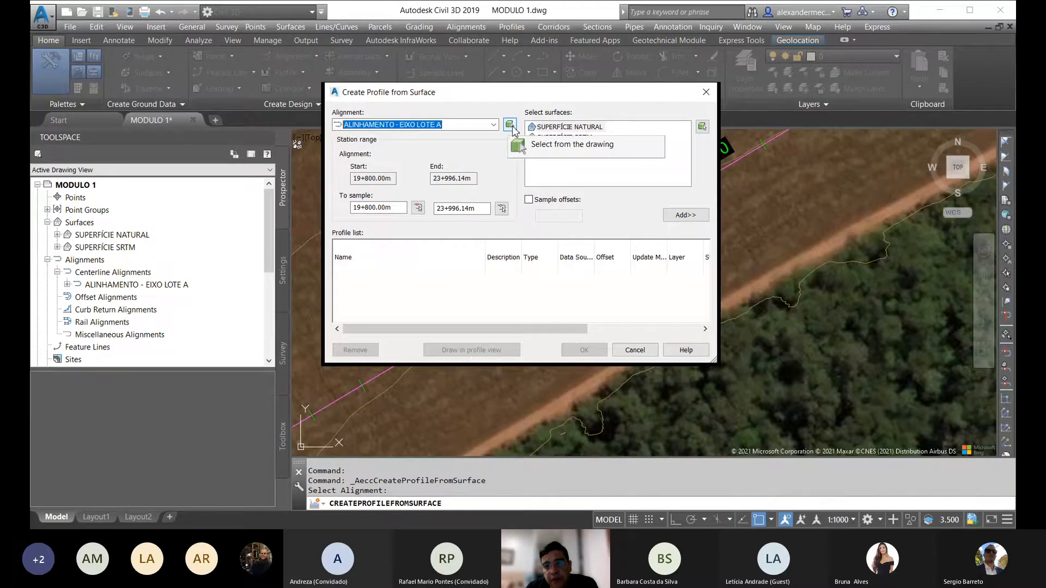
# Add SUPERFÍCIE NATURAL to the profile list, sampled over the full station range from 19+800.00m to 23+996.14m.
pyautogui.click(564, 128)
pyautogui.click(564, 138)
pyautogui.click(563, 129)
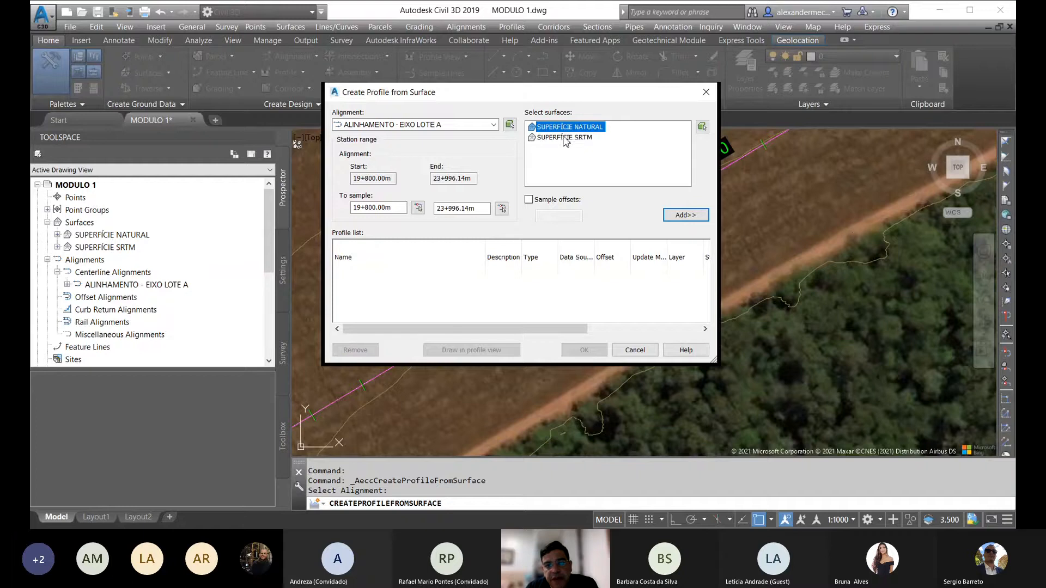
pyautogui.click(565, 138)
pyautogui.click(565, 127)
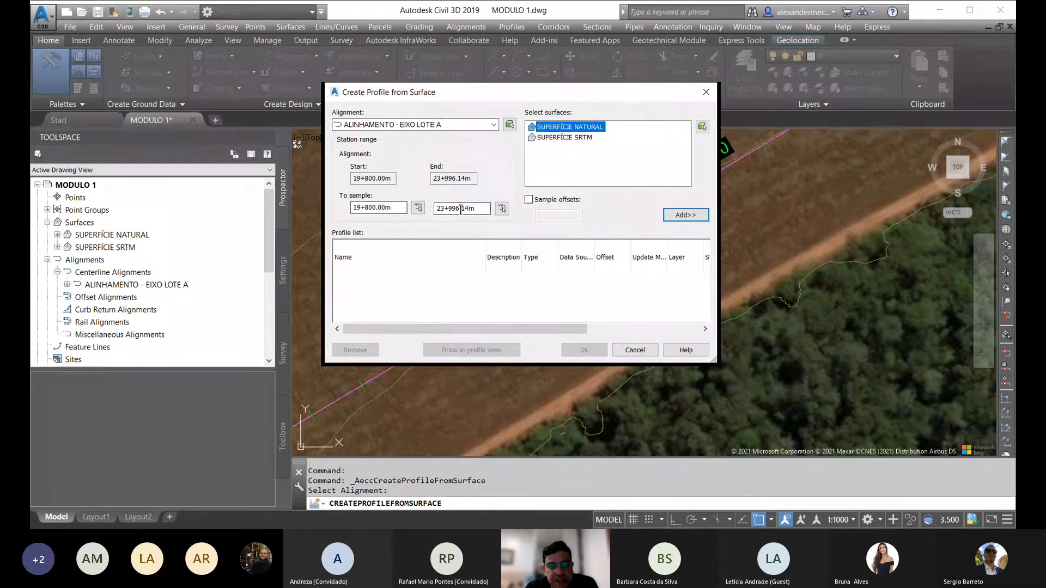
pyautogui.click(401, 210)
pyautogui.moveTo(401, 210); pyautogui.dragTo(347, 210)
pyautogui.moveTo(480, 209); pyautogui.dragTo(426, 208)
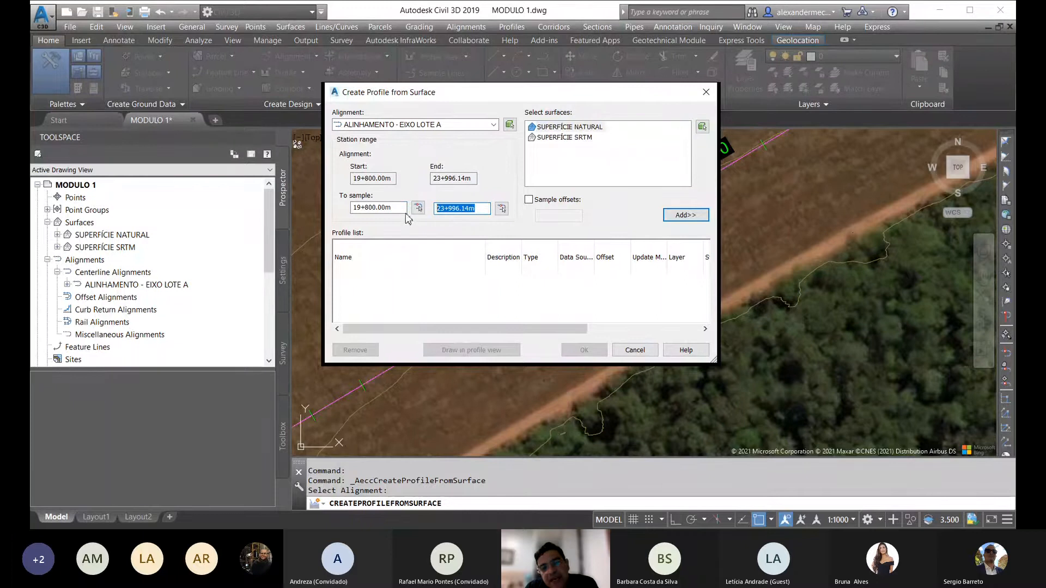
pyautogui.doubleClick(376, 207)
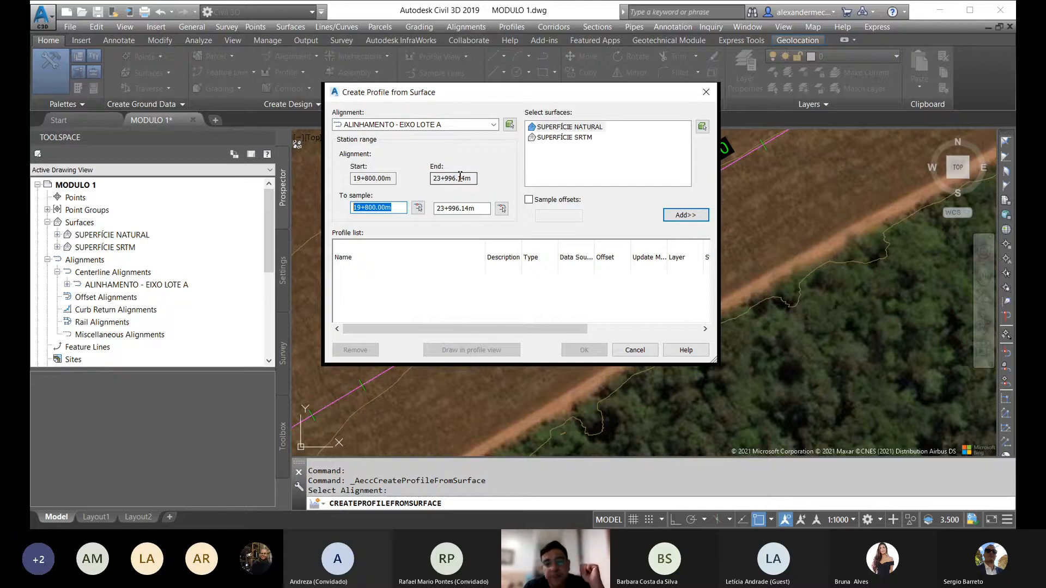
pyautogui.click(680, 216)
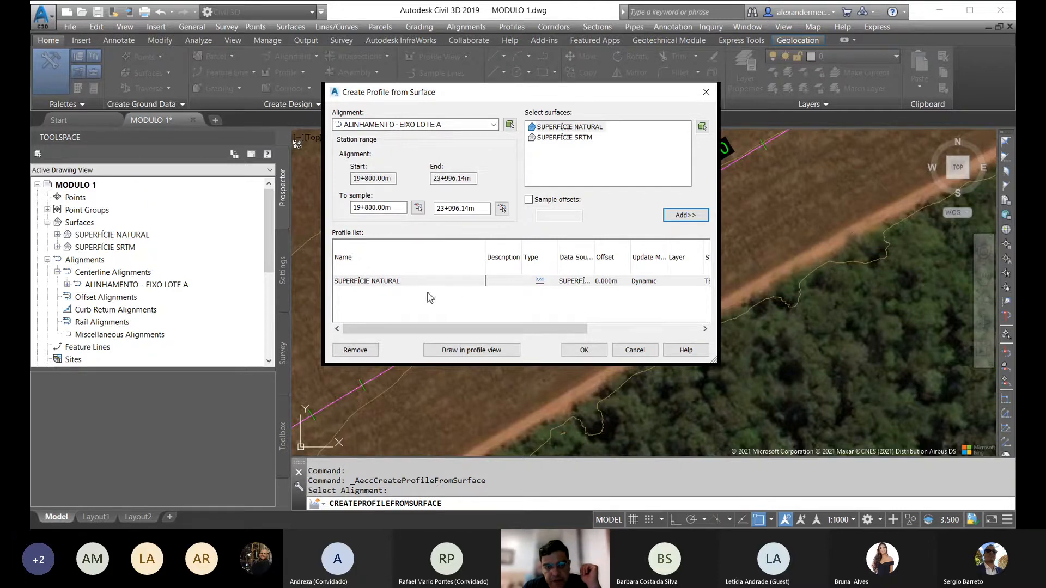
# Start drawing the surface profile in a profile view, browse the available view styles and select PERFIL_RUMO.
pyautogui.click(474, 353)
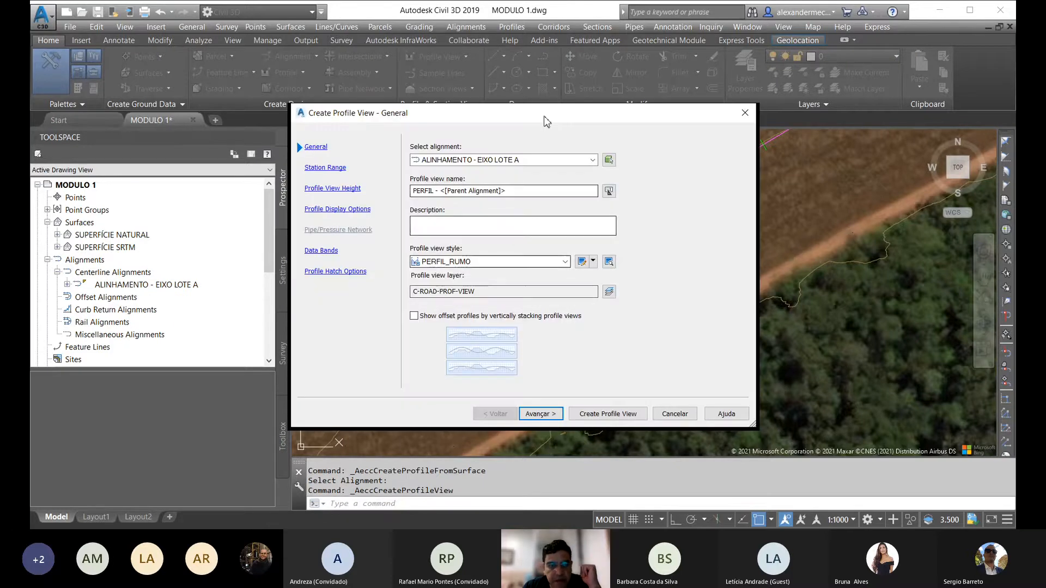
pyautogui.moveTo(545, 117); pyautogui.dragTo(460, 55)
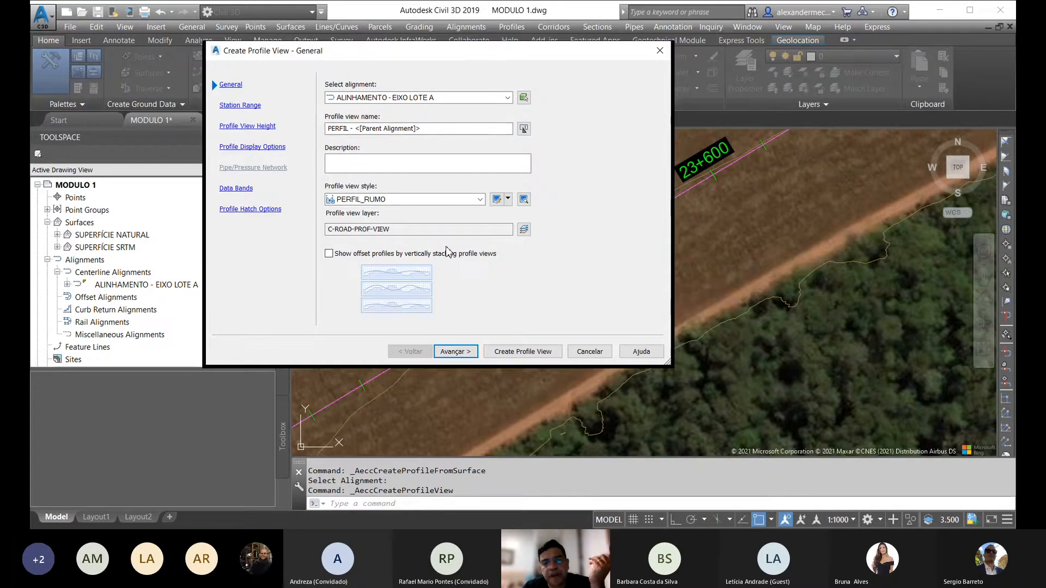
pyautogui.click(480, 200)
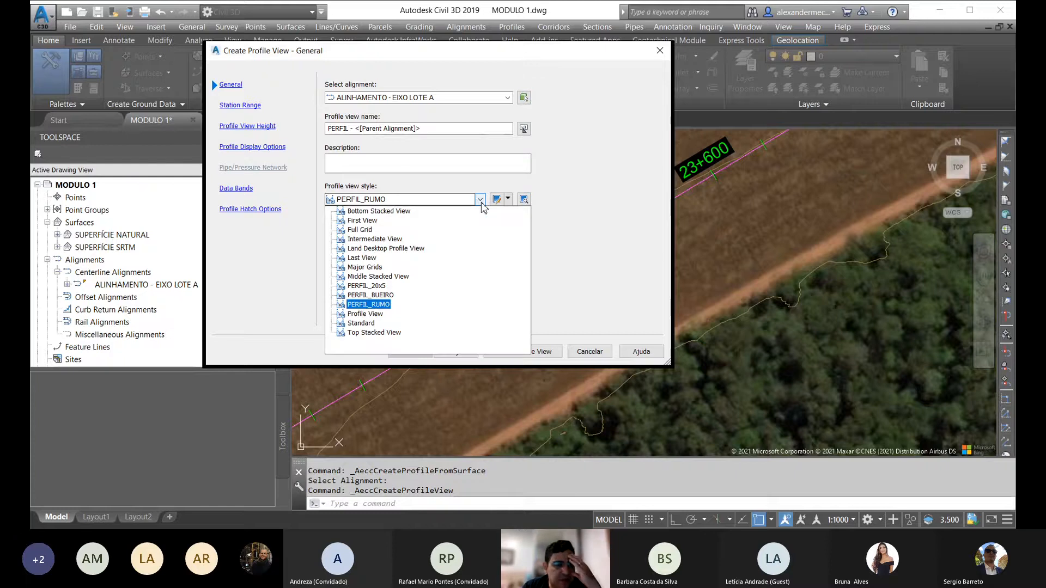
pyautogui.click(480, 201)
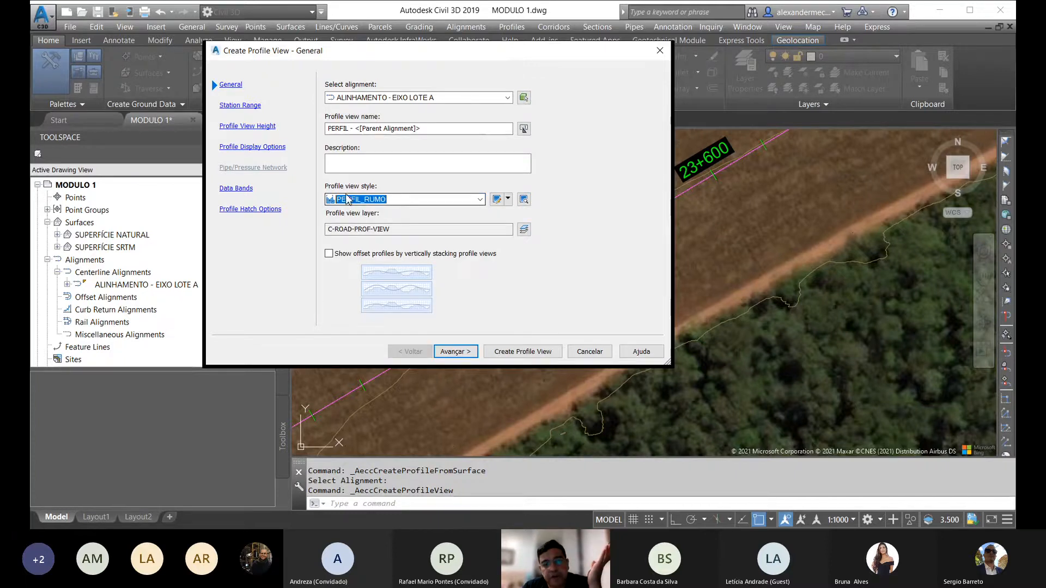
pyautogui.click(482, 199)
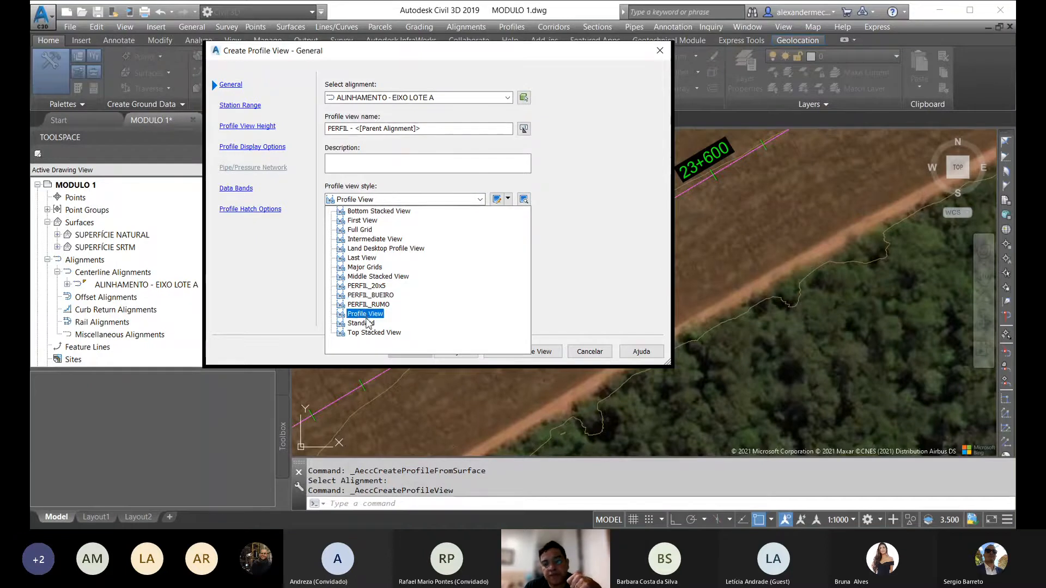
pyautogui.click(364, 305)
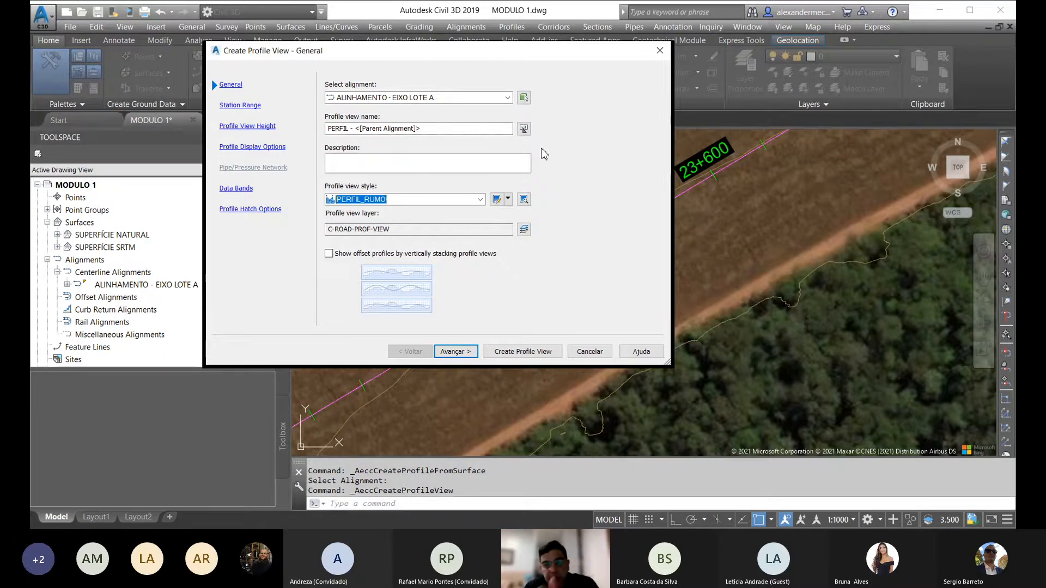
pyautogui.click(480, 200)
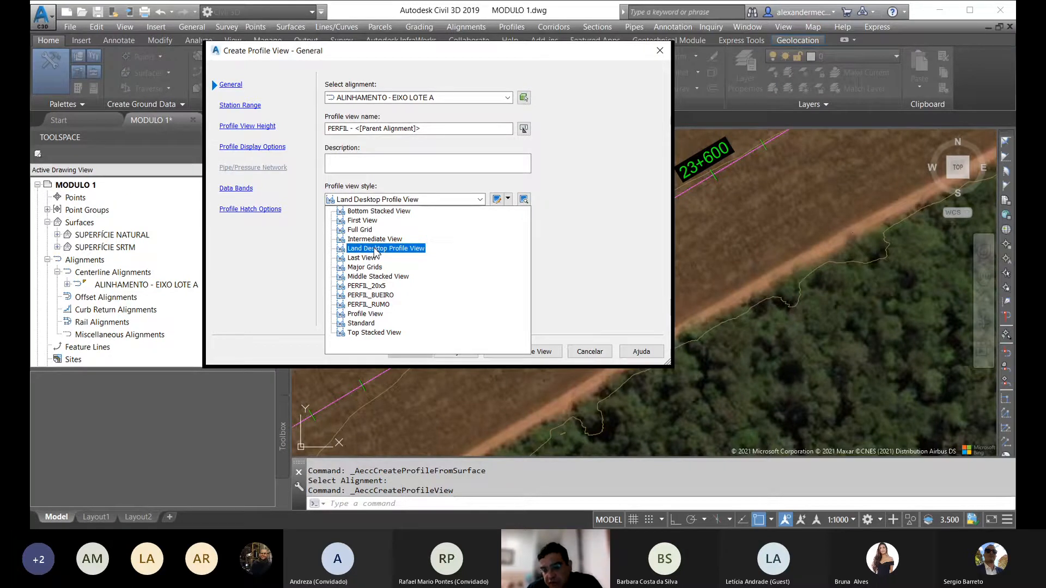
pyautogui.press('Up')
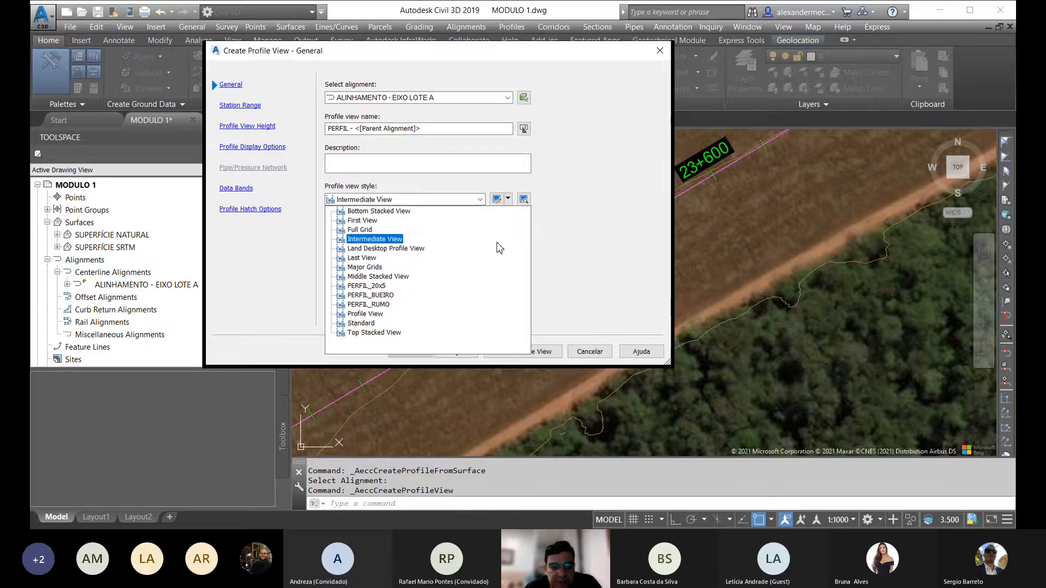
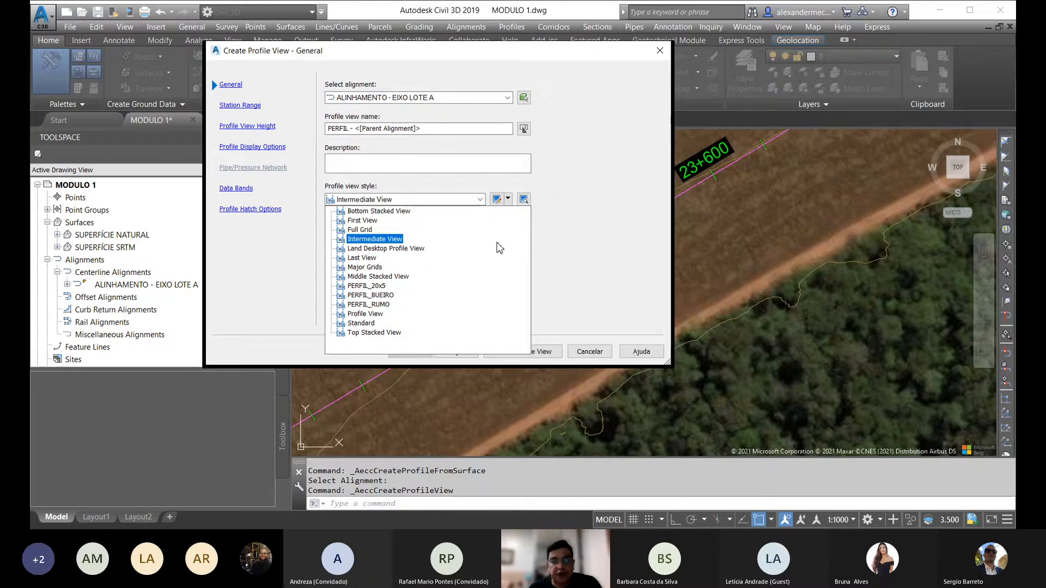
pyautogui.click(382, 306)
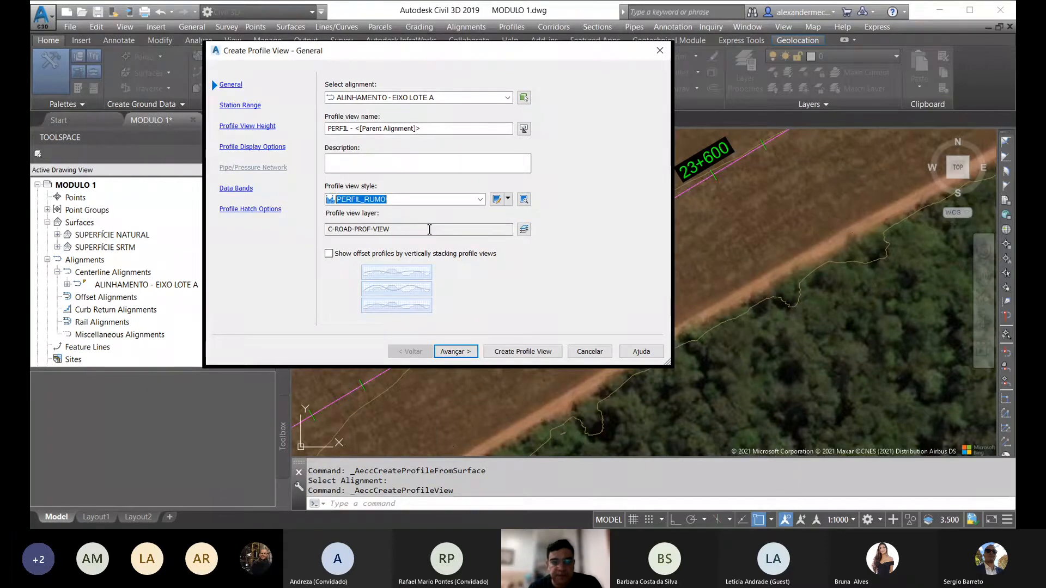
# Inspect the graph scale and horizontal axes settings of the PERFIL_RUMO profile view style without changing them.
pyautogui.click(498, 201)
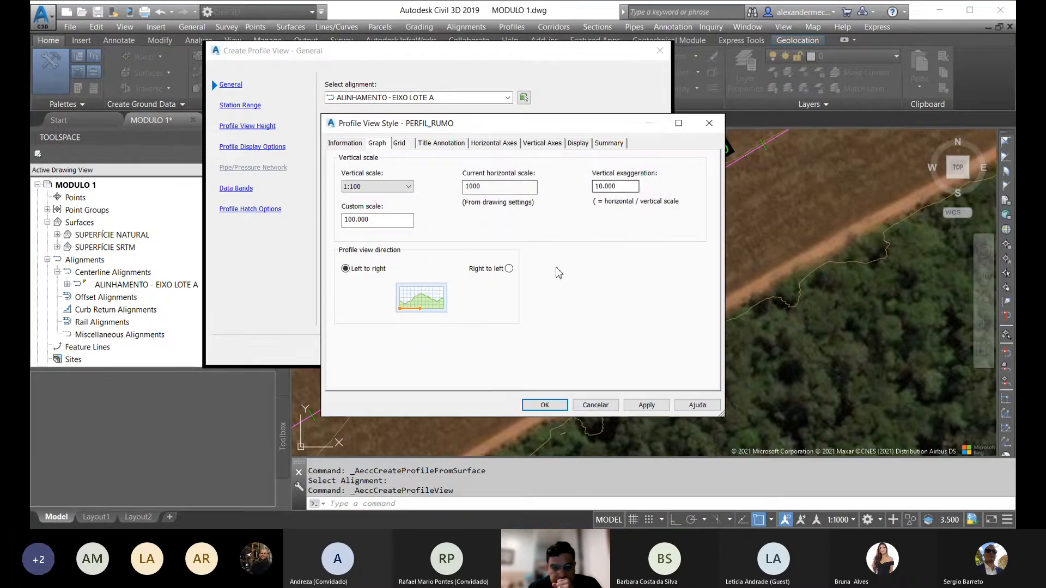
pyautogui.click(596, 406)
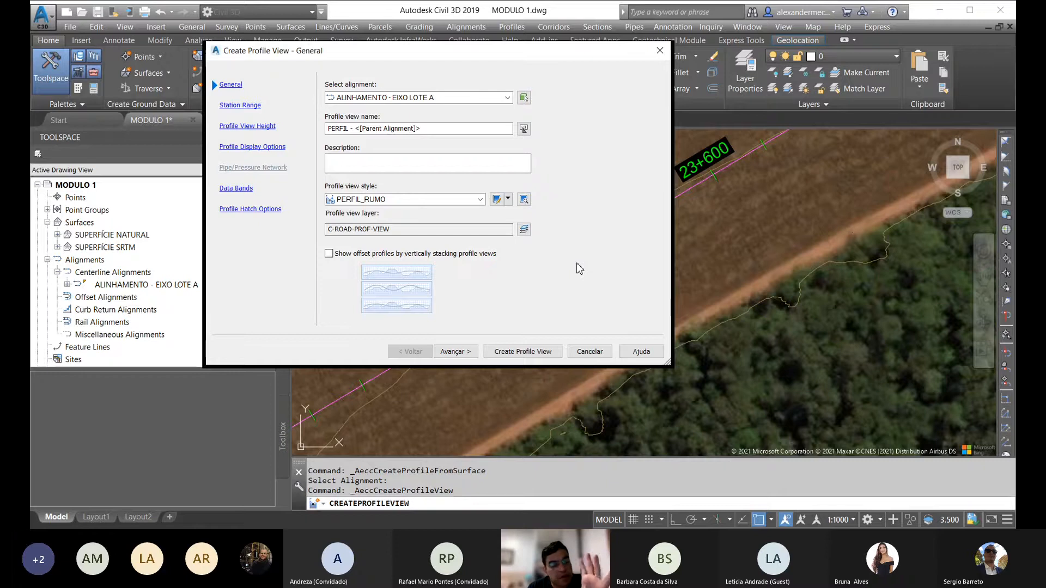
pyautogui.moveTo(420, 59); pyautogui.dragTo(527, 137)
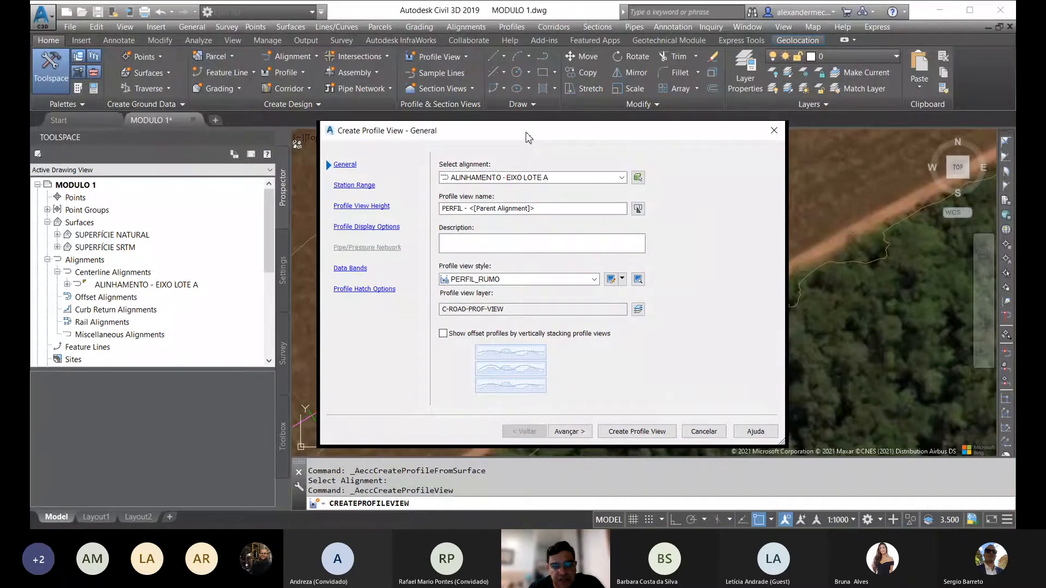
pyautogui.moveTo(525, 132); pyautogui.dragTo(497, 143)
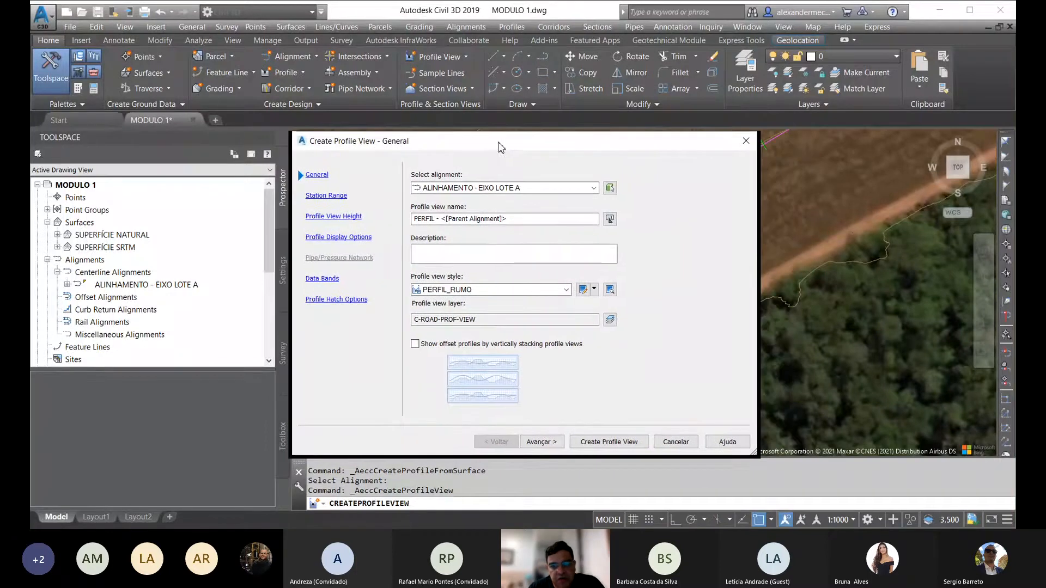
pyautogui.click(583, 294)
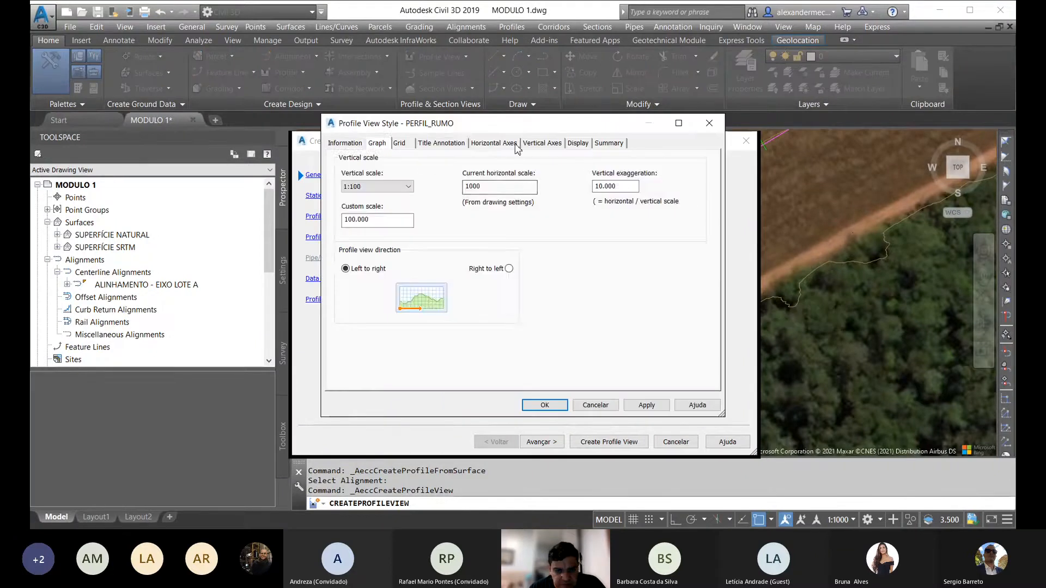
pyautogui.click(509, 144)
pyautogui.click(608, 404)
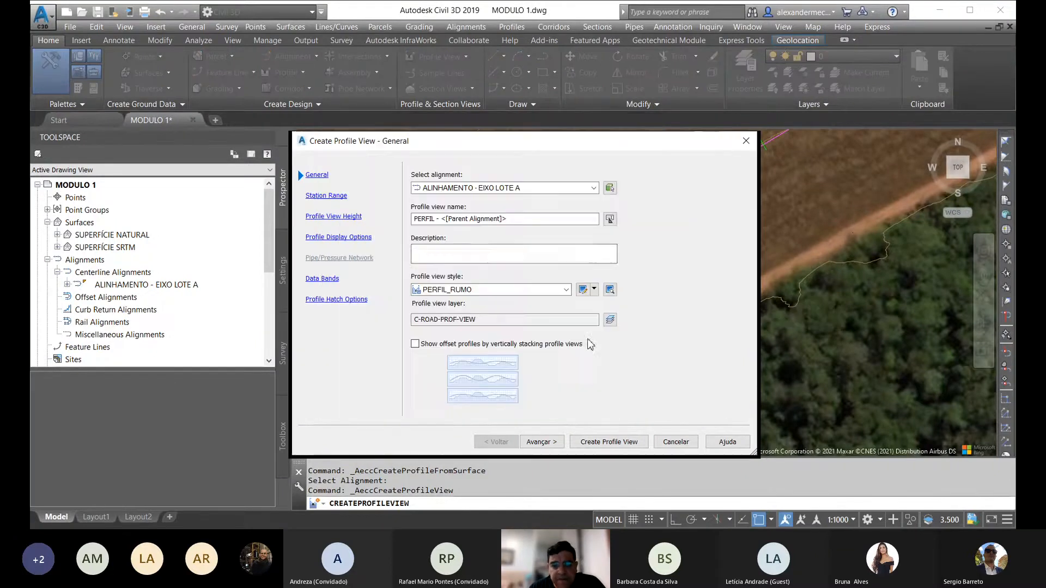
# Continue to the profile view's station range, compare the automatic and user specified options, and choose the user specified range.
pyautogui.click(545, 442)
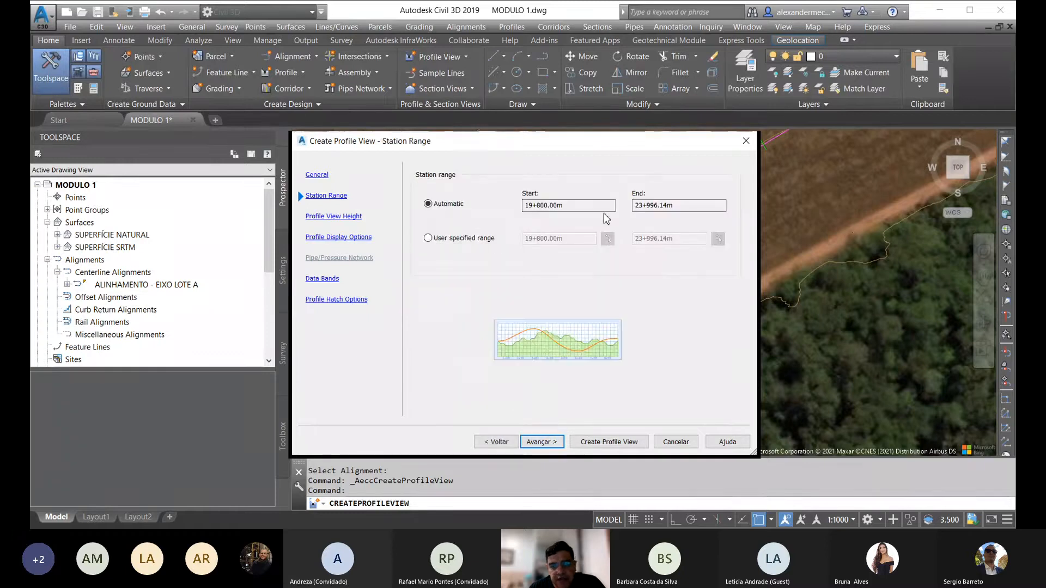
pyautogui.click(428, 238)
pyautogui.click(428, 203)
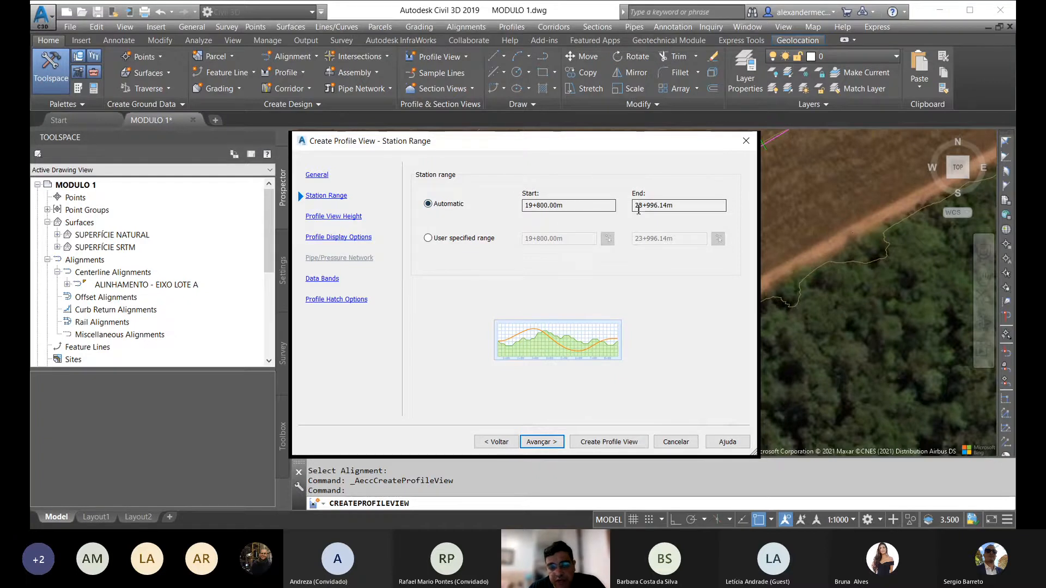
pyautogui.click(446, 240)
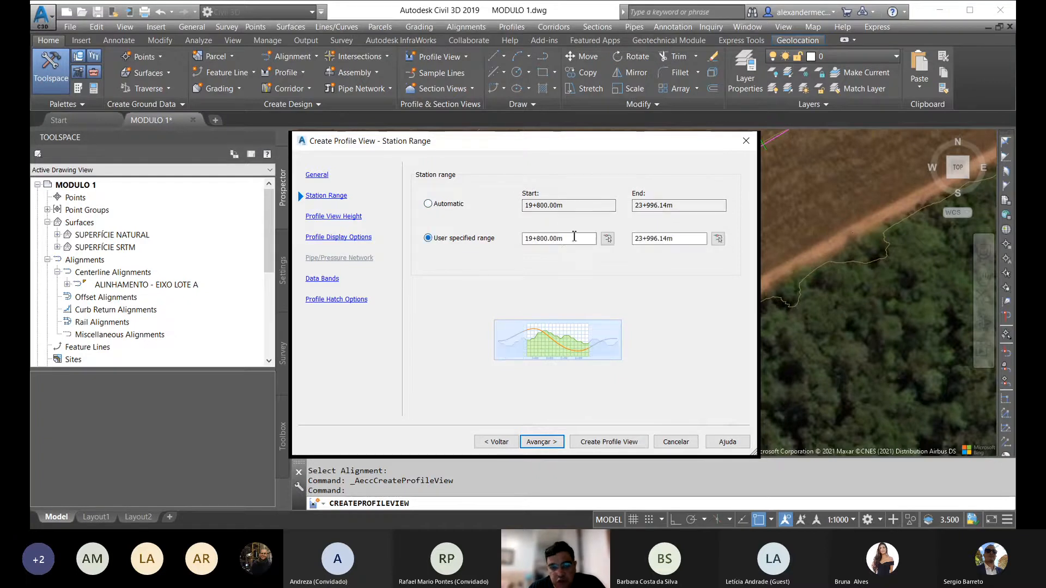
# Use the automatic station range and a user specified profile view height from 420.00m to 480.00m, then continue to the profile display options.
pyautogui.click(448, 205)
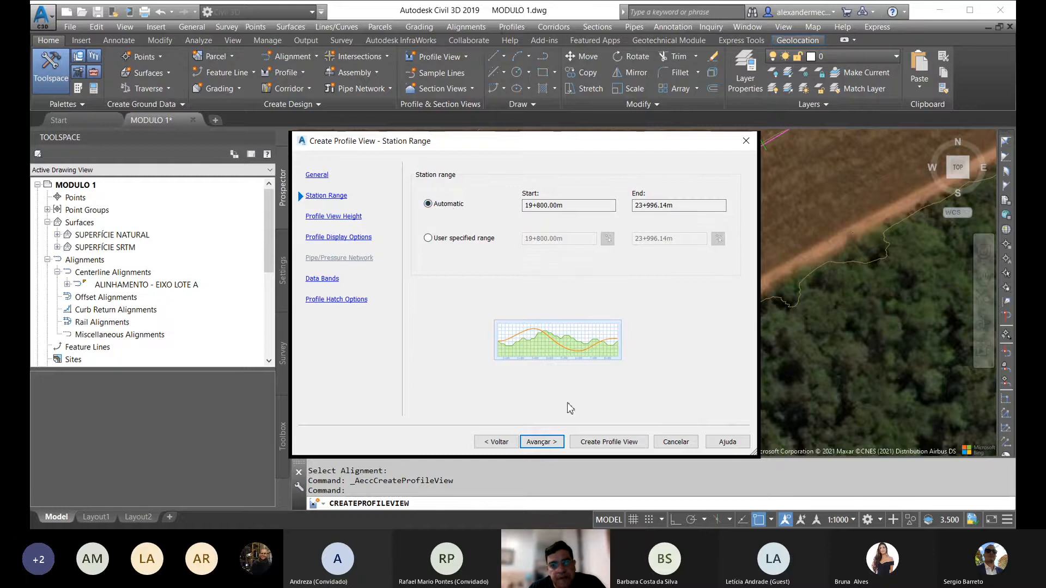
pyautogui.click(562, 446)
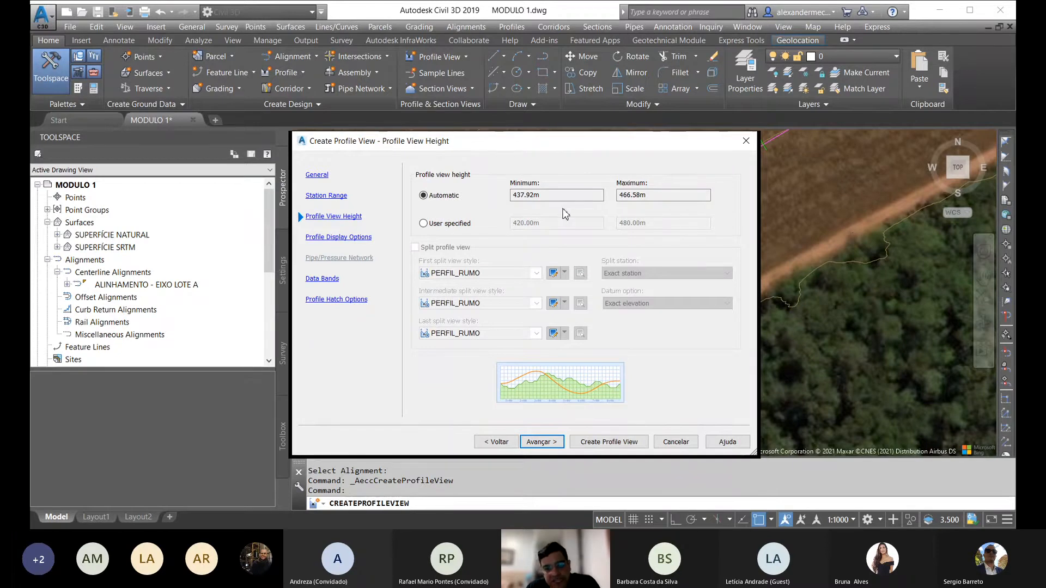
pyautogui.click(459, 225)
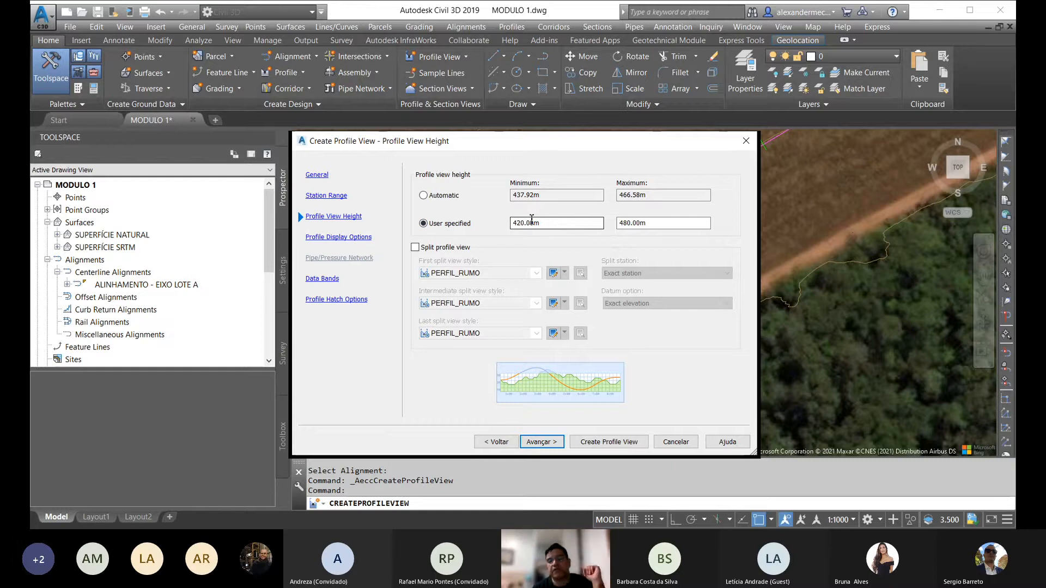
pyautogui.moveTo(581, 219); pyautogui.dragTo(495, 224)
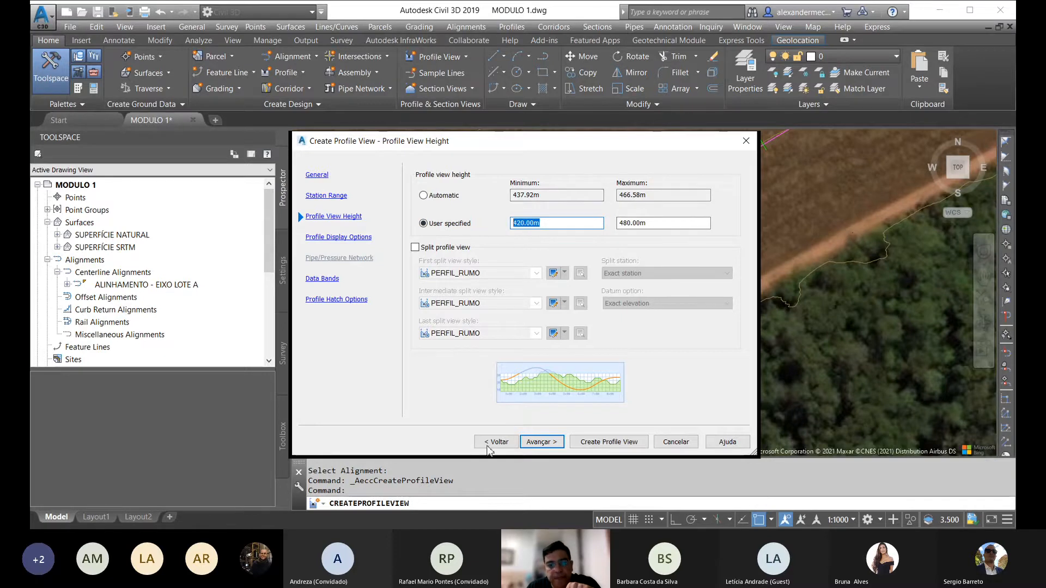
pyautogui.click(543, 443)
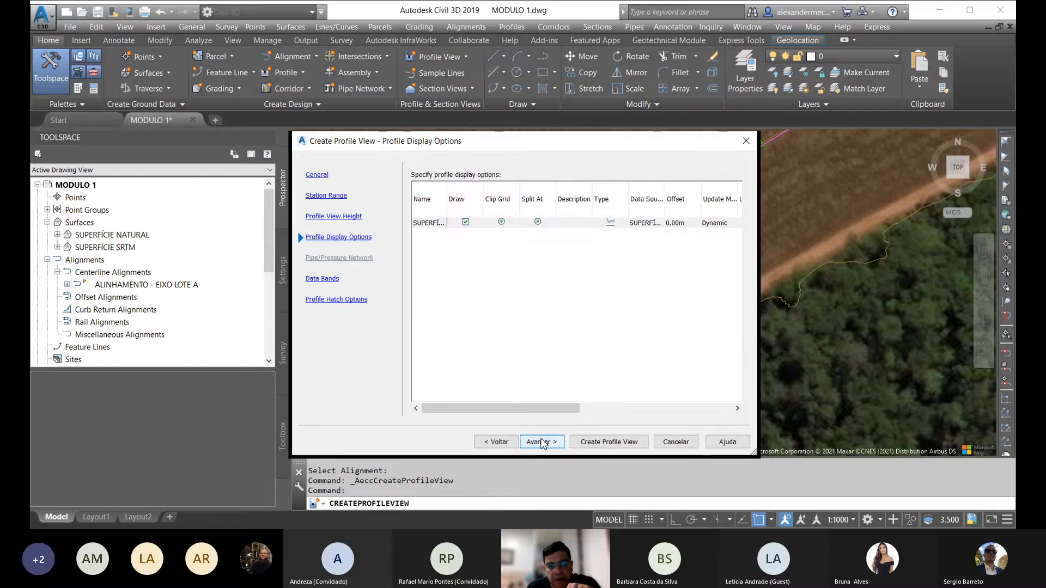
pyautogui.click(497, 443)
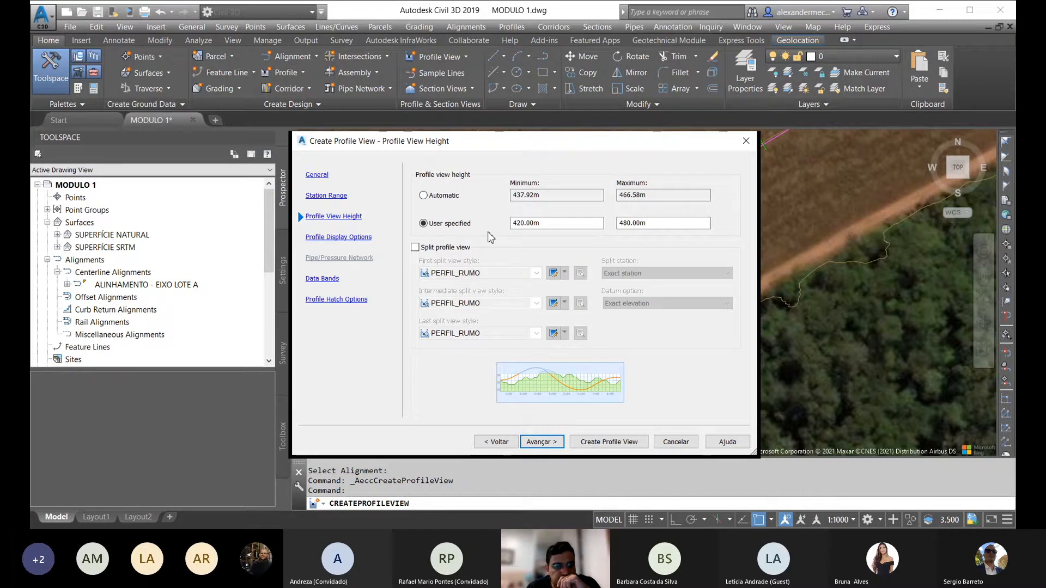
pyautogui.click(542, 444)
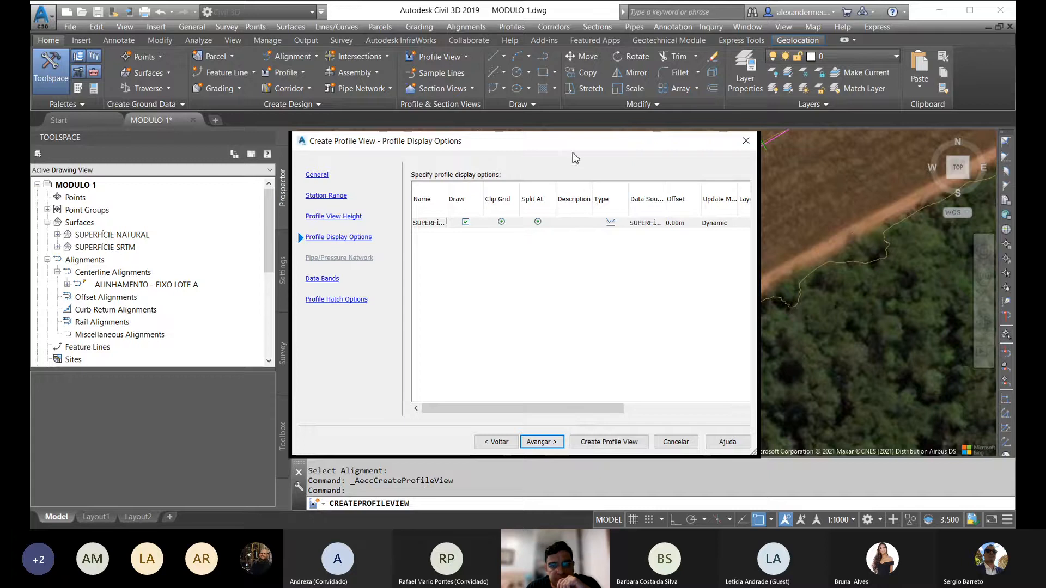
# Review the surface profile's display options, including its draw setting, update mode, style, labels, alignment, stations and elevations.
pyautogui.moveTo(578, 148); pyautogui.dragTo(528, 131)
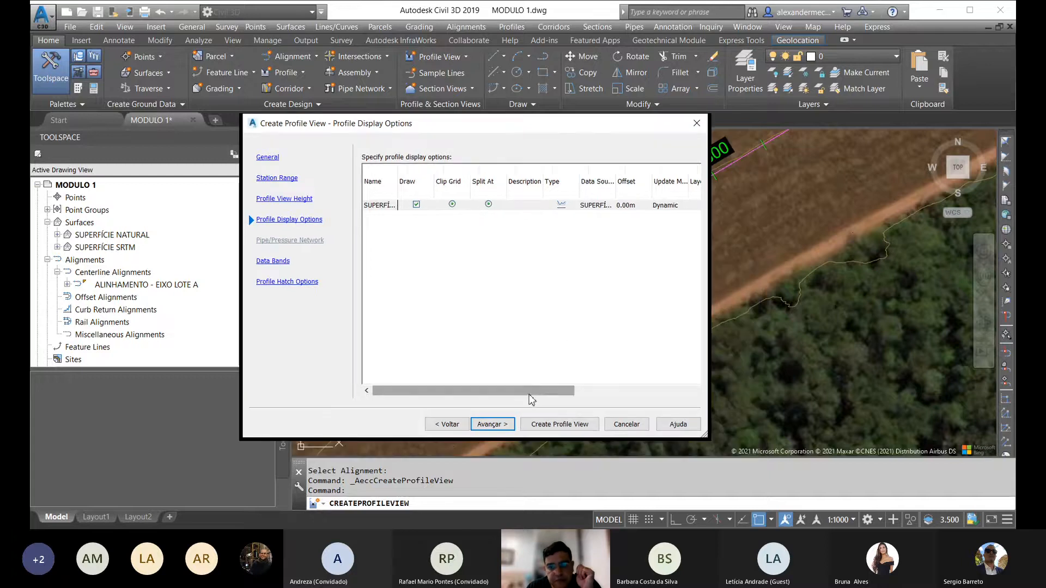
pyautogui.moveTo(529, 395)
pyautogui.mouseDown()
pyautogui.moveTo(633, 403)
pyautogui.moveTo(478, 399)
pyautogui.mouseUp()
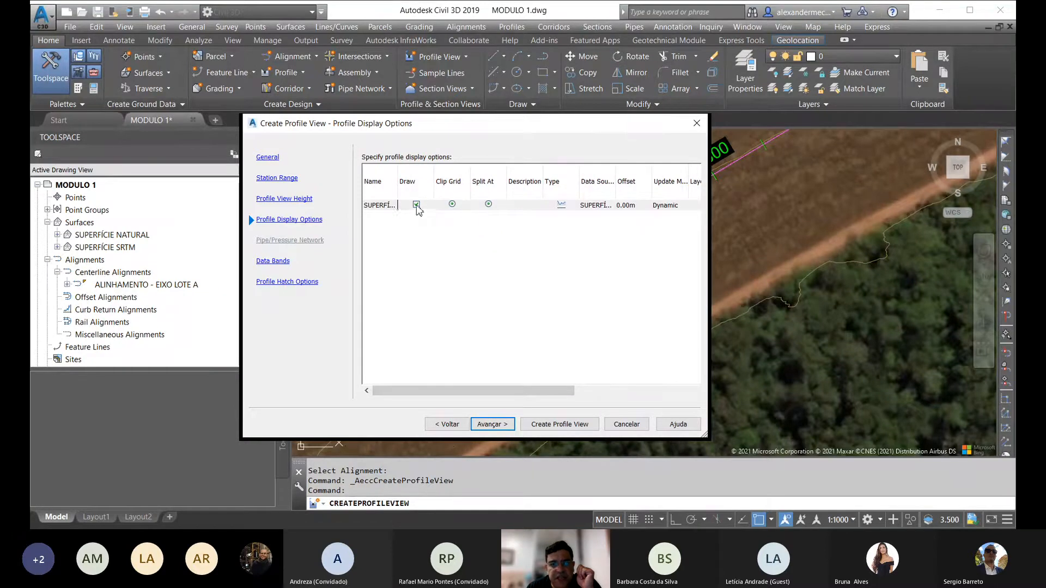
pyautogui.moveTo(555, 389); pyautogui.dragTo(609, 400)
pyautogui.click(542, 206)
pyautogui.click(555, 208)
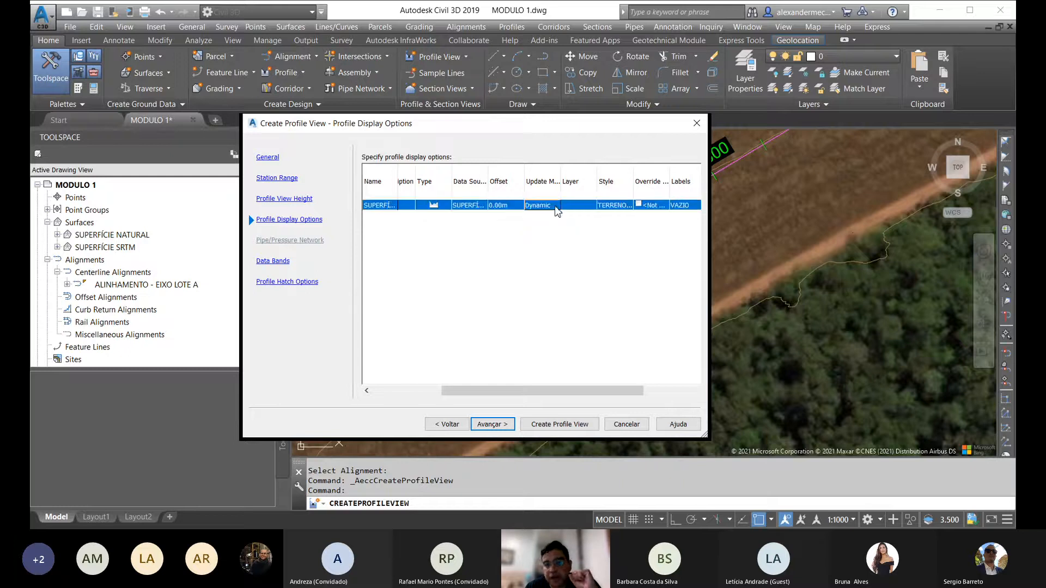
pyautogui.click(631, 277)
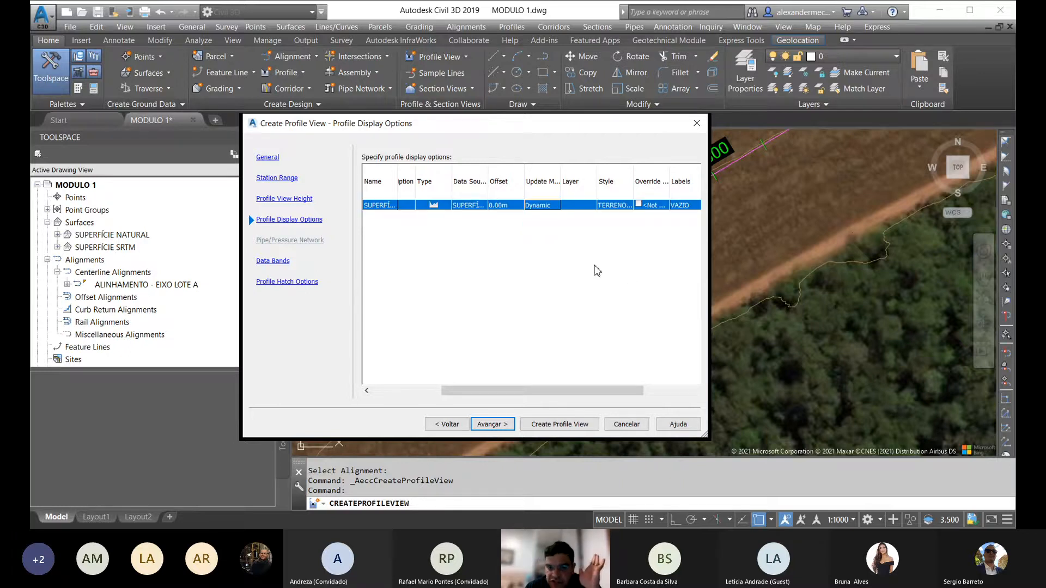
pyautogui.moveTo(546, 391); pyautogui.dragTo(625, 400)
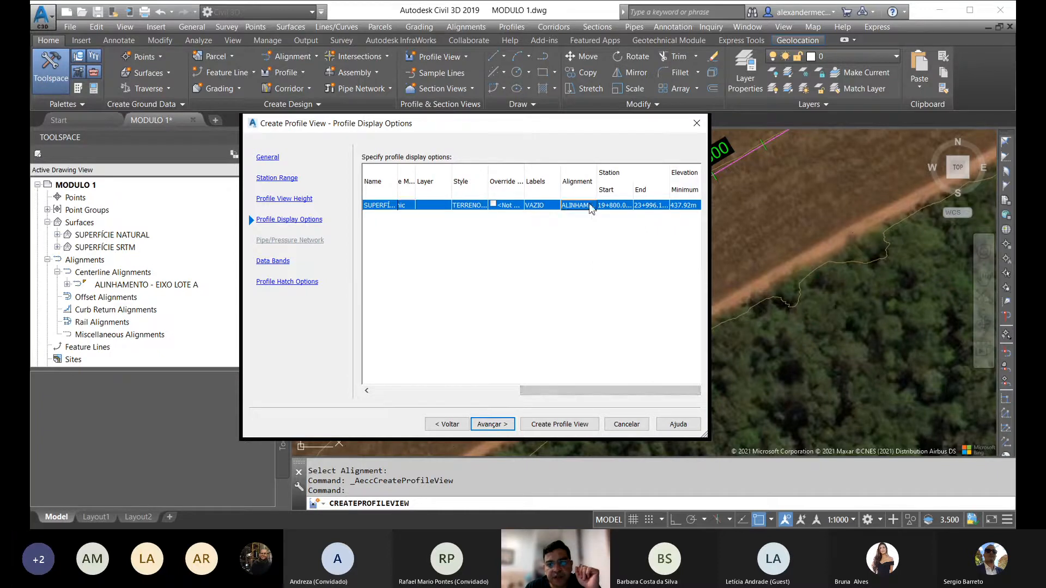
pyautogui.moveTo(605, 391); pyautogui.dragTo(660, 391)
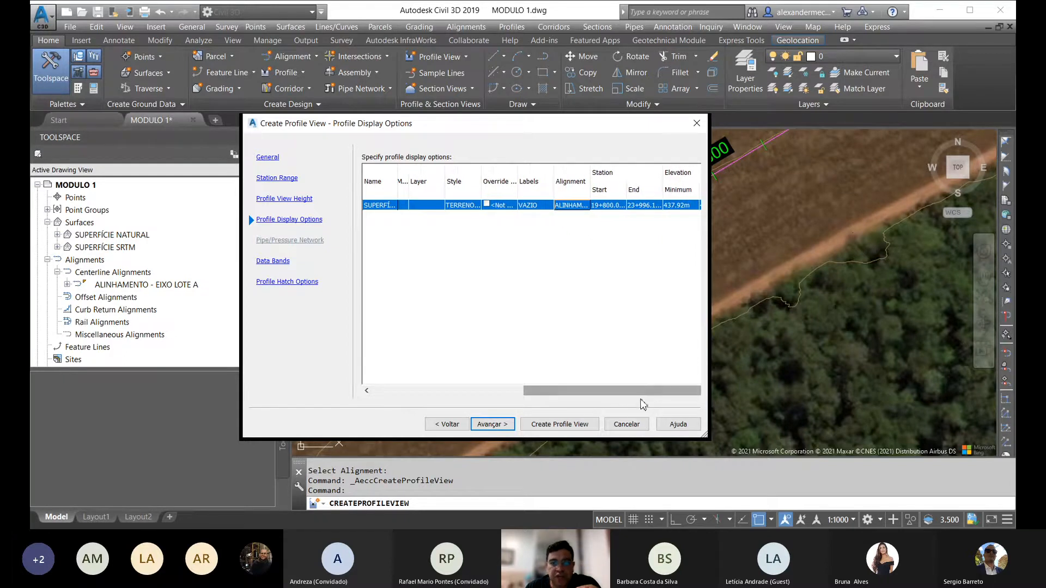
pyautogui.moveTo(630, 392); pyautogui.dragTo(495, 400)
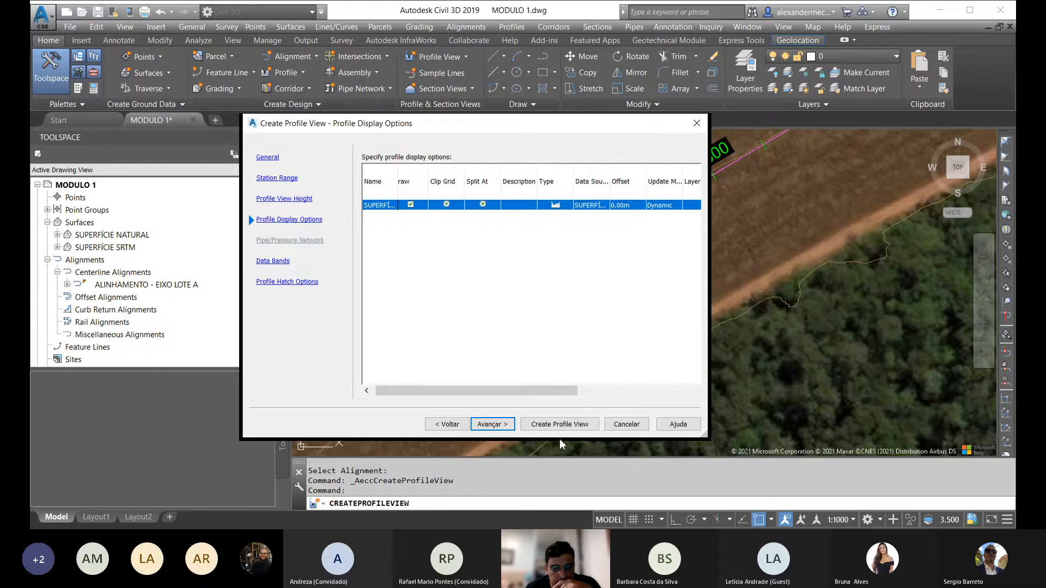
# Accept the PERFIL_2000_RUMO band set without any hatch areas, create the profile view and place it north of the green boundary's northeast corner.
pyautogui.click(504, 429)
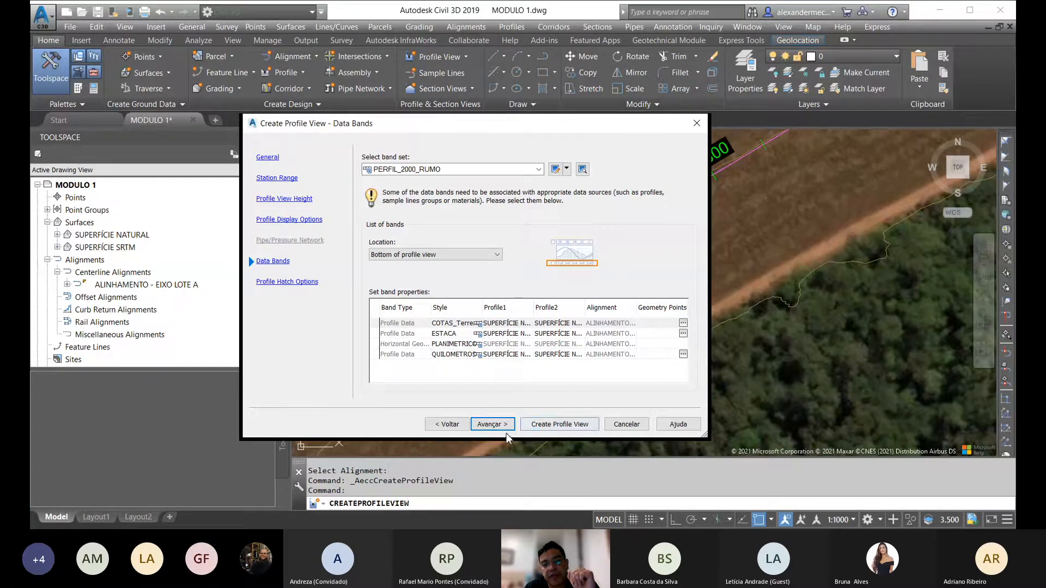
pyautogui.click(493, 425)
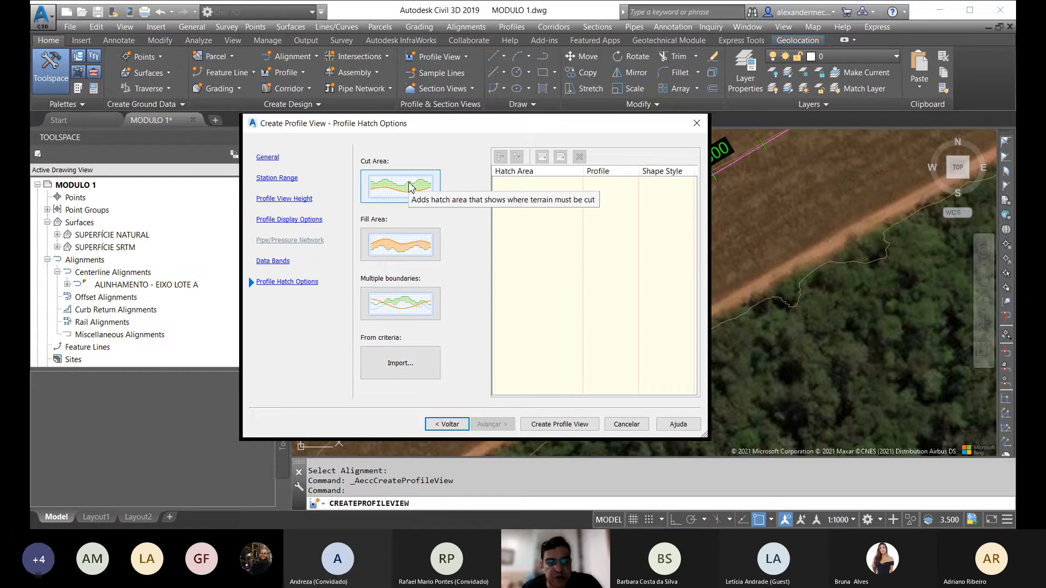
pyautogui.click(552, 427)
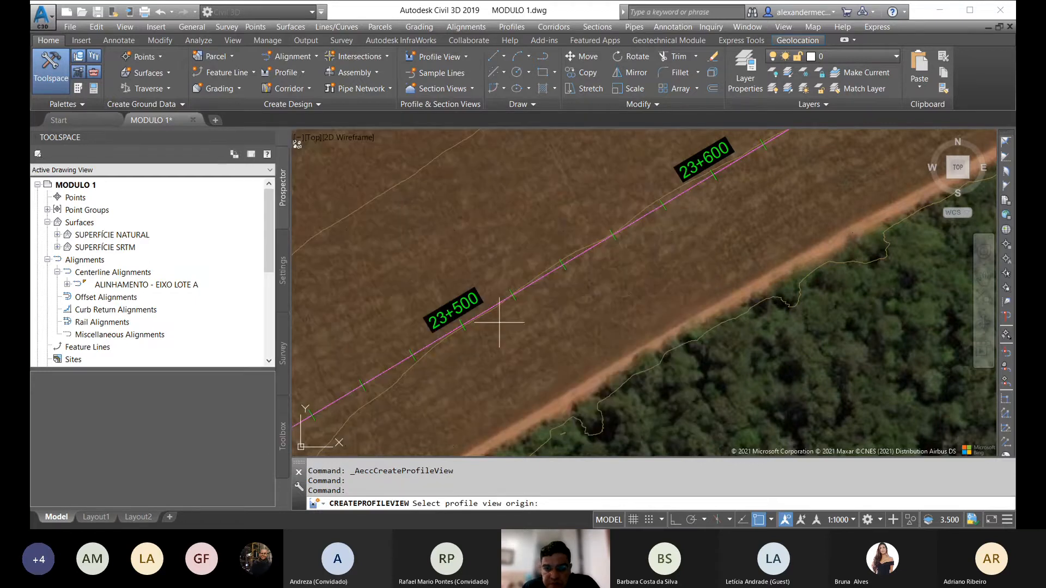
pyautogui.scroll(-6, 495, 343)
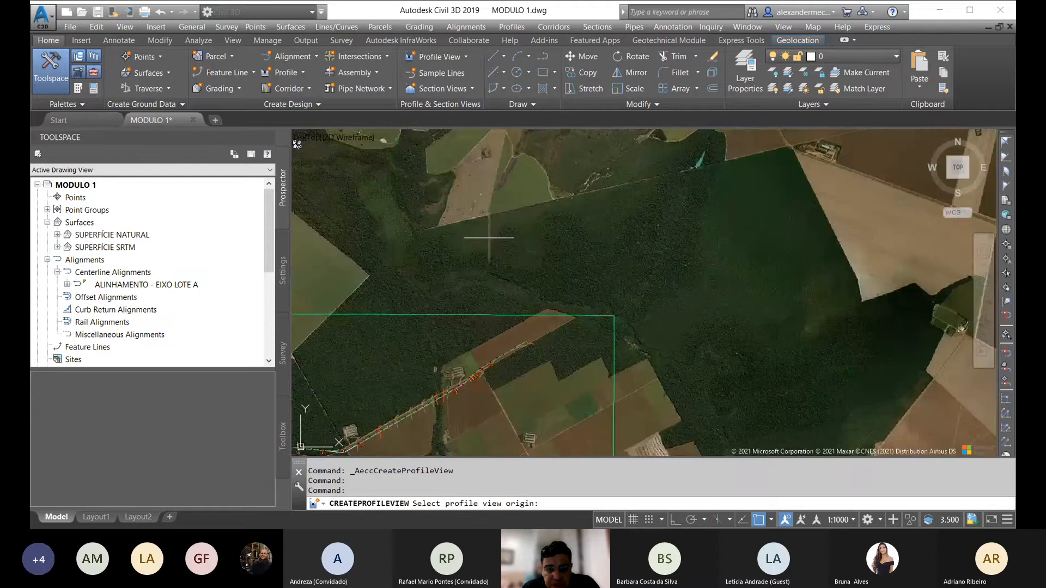
pyautogui.click(594, 217)
pyautogui.moveTo(679, 238); pyautogui.dragTo(632, 238, button='middle')
pyautogui.scroll(2, 710, 193)
pyautogui.scroll(2, 710, 193)
pyautogui.scroll(-2, 513, 287)
pyautogui.press('Escape')
pyautogui.press('Escape')
# Examine the new profile view's terrain line and its elevation, station and horizontal geometry bands, comparing them with the alignment in plan.
pyautogui.scroll(4, 640, 236)
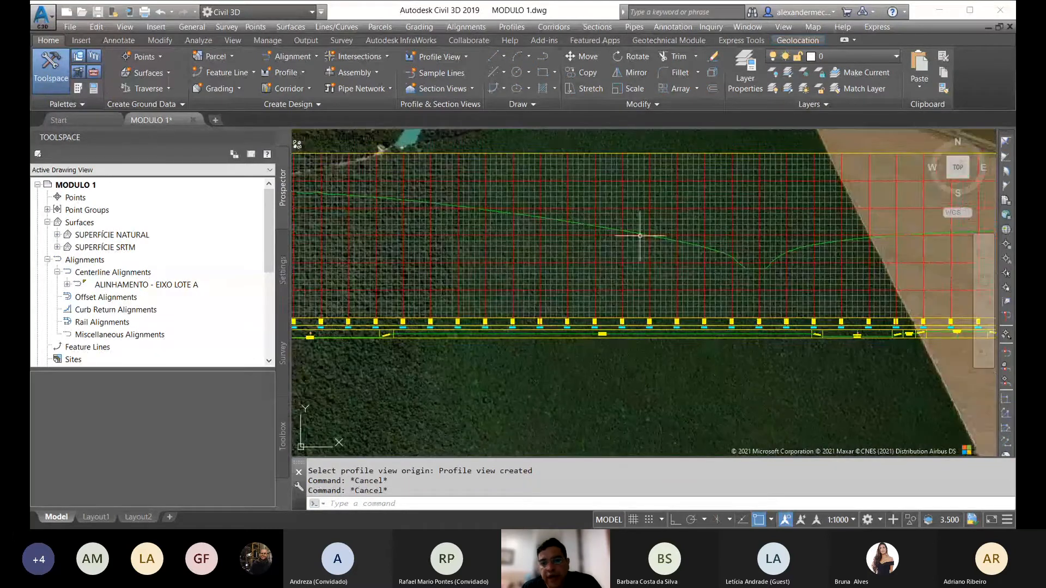
pyautogui.moveTo(805, 316)
pyautogui.mouseDown(button='middle')
pyautogui.moveTo(710, 292)
pyautogui.moveTo(517, 288)
pyautogui.mouseUp(button='middle')
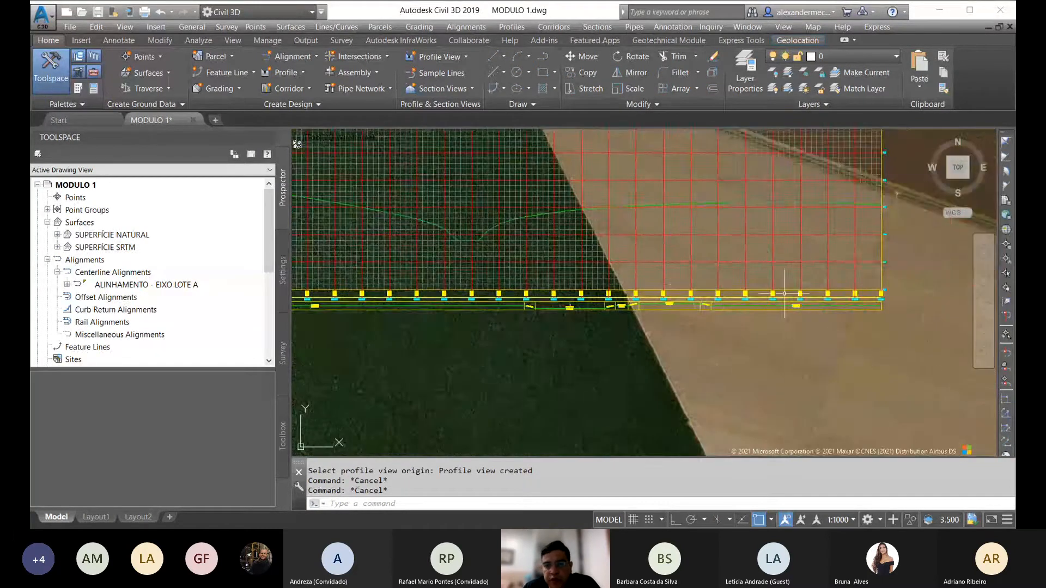
pyautogui.scroll(2, 784, 293)
pyautogui.scroll(-3, 784, 293)
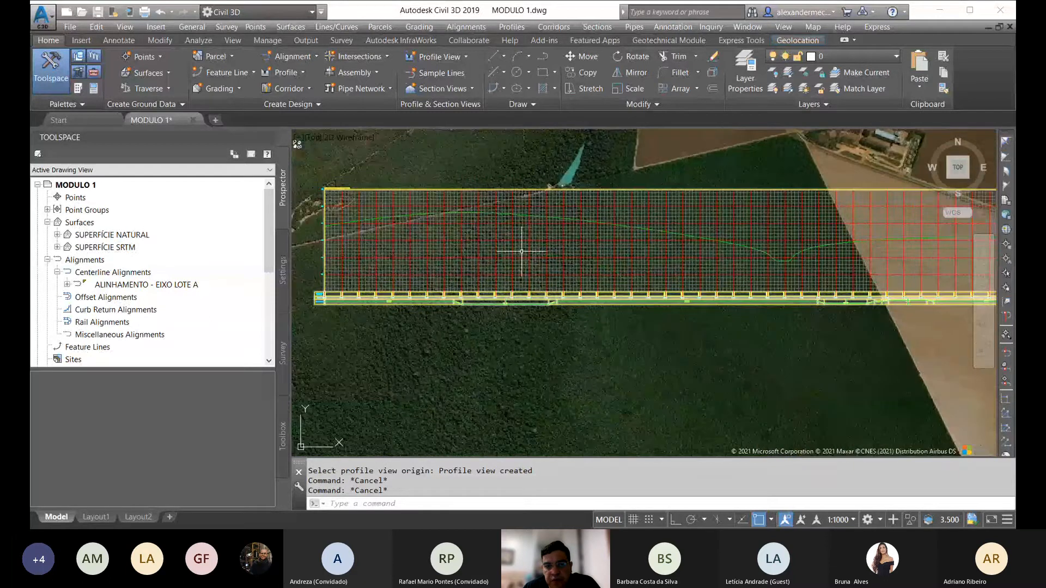
pyautogui.scroll(4, 643, 234)
pyautogui.scroll(-6, 642, 226)
pyautogui.scroll(-3, 641, 225)
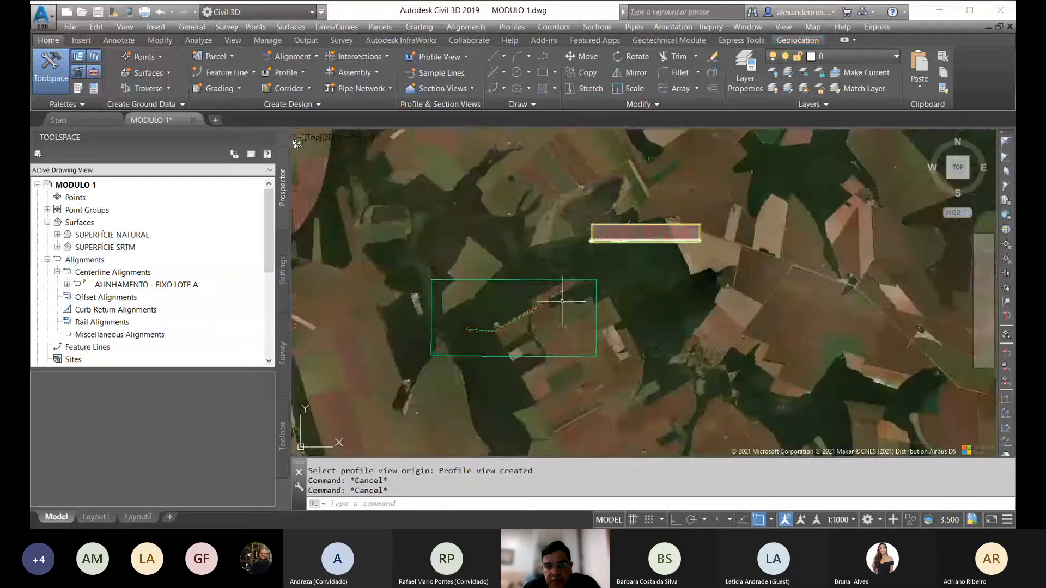
pyautogui.scroll(6, 523, 233)
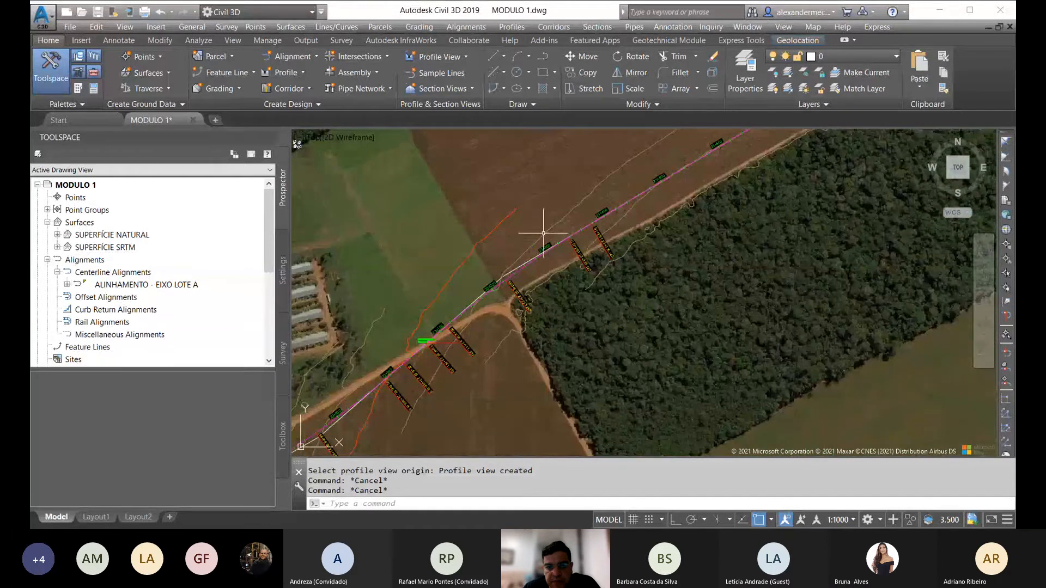
pyautogui.click(543, 233)
pyautogui.scroll(-10, 500, 303)
pyautogui.scroll(4, 603, 276)
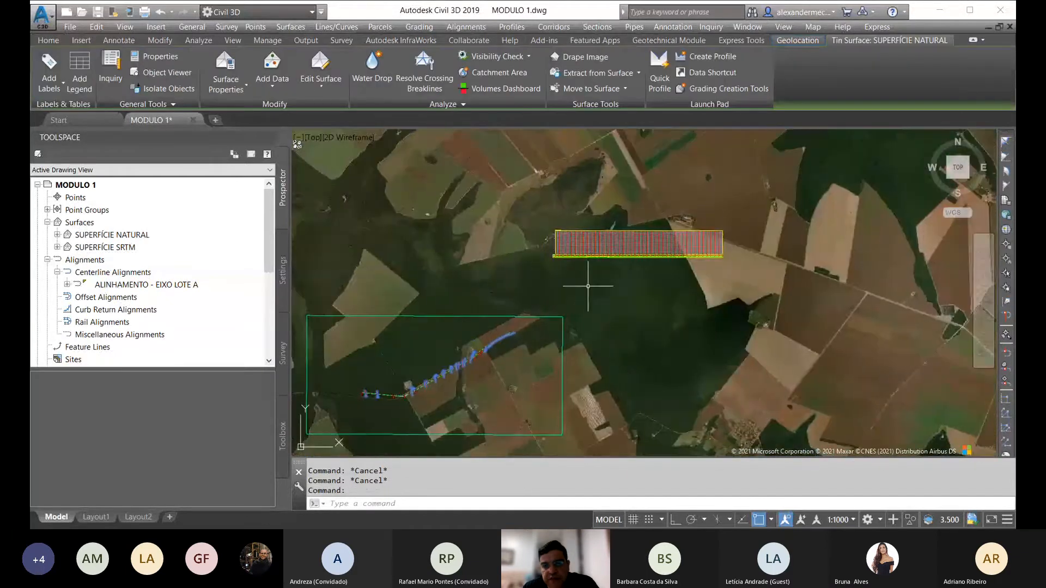
pyautogui.press('Escape')
pyautogui.scroll(5, 590, 299)
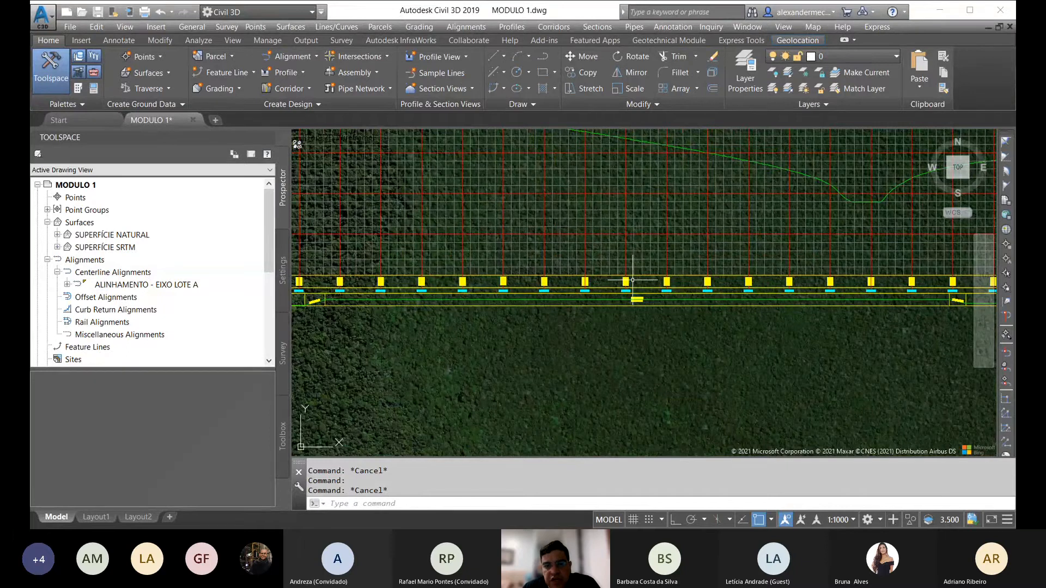
pyautogui.scroll(6, 632, 280)
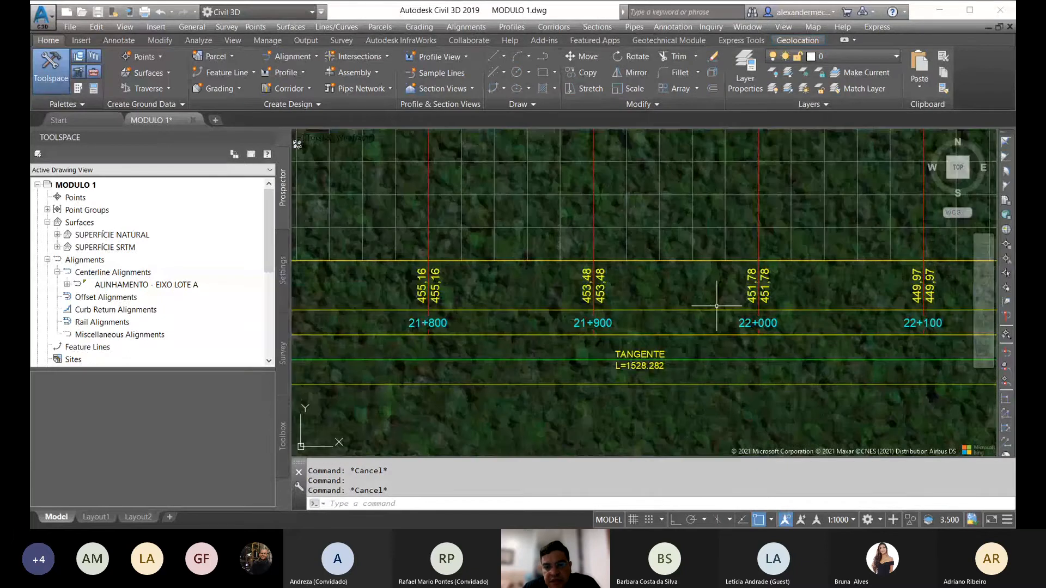
pyautogui.scroll(-10, 716, 306)
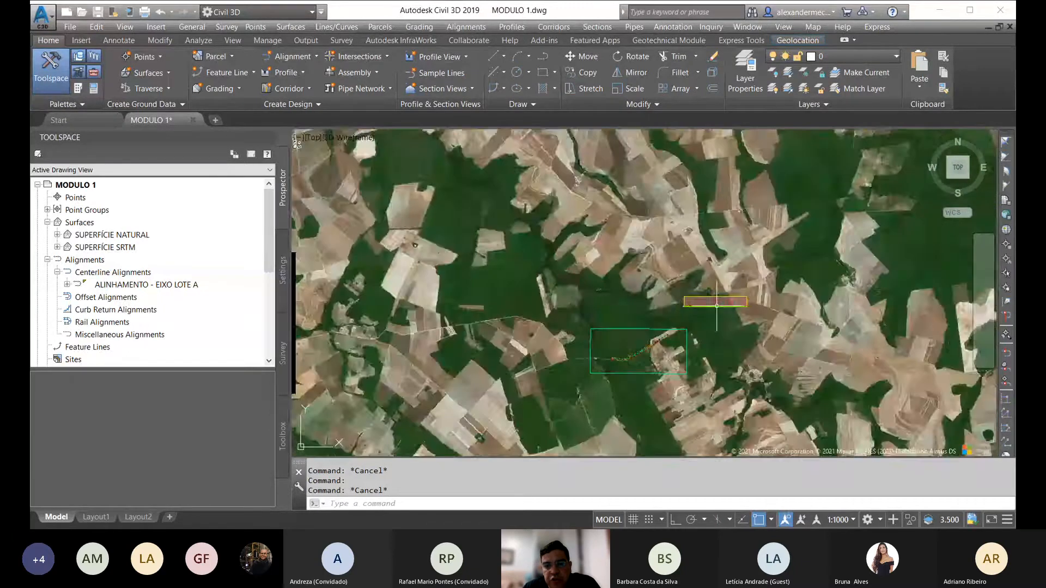
# Move the PI of ALINHAMENTO - EIXO LOTE A at the western bend slightly north and check the updated profile view.
pyautogui.scroll(8, 643, 338)
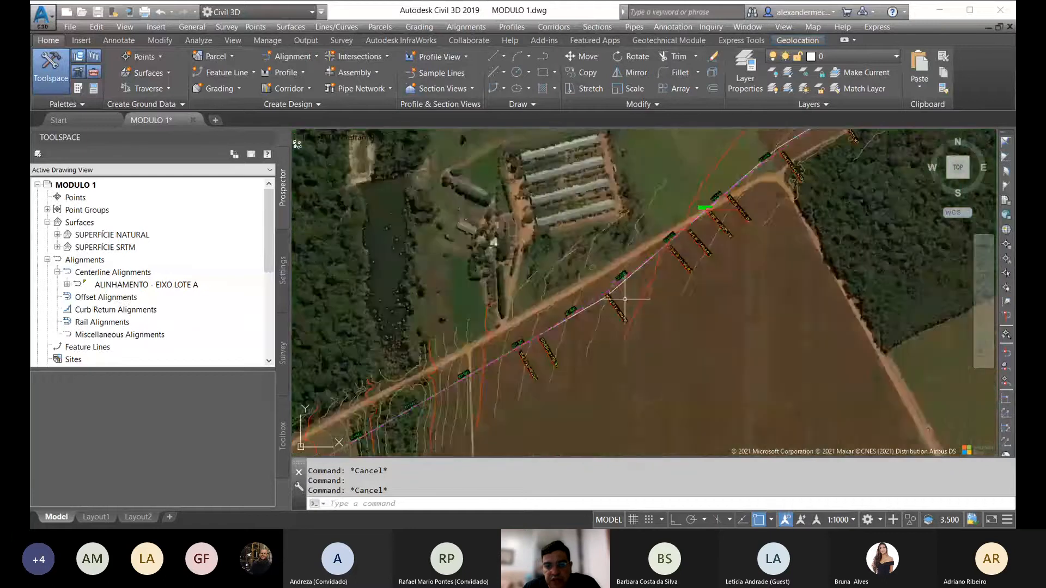
pyautogui.scroll(3, 625, 299)
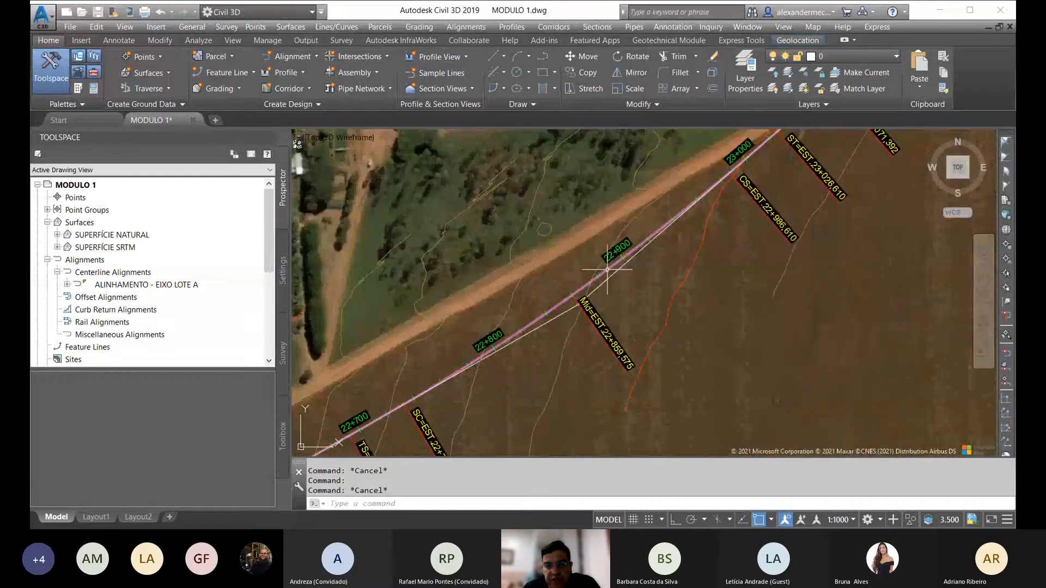
pyautogui.click(611, 266)
pyautogui.scroll(-12, 576, 353)
pyautogui.scroll(8, 534, 393)
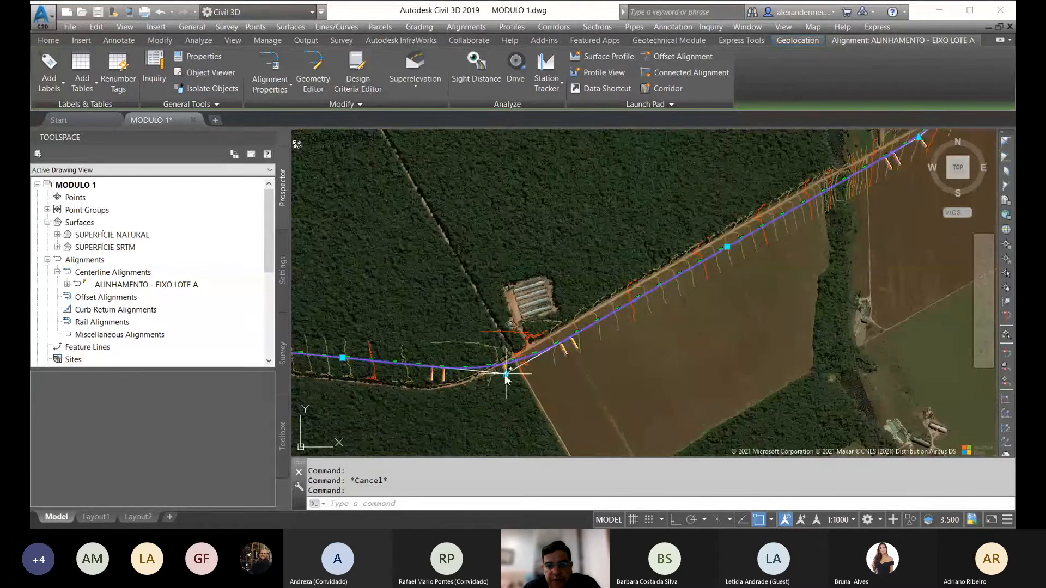
pyautogui.click(506, 374)
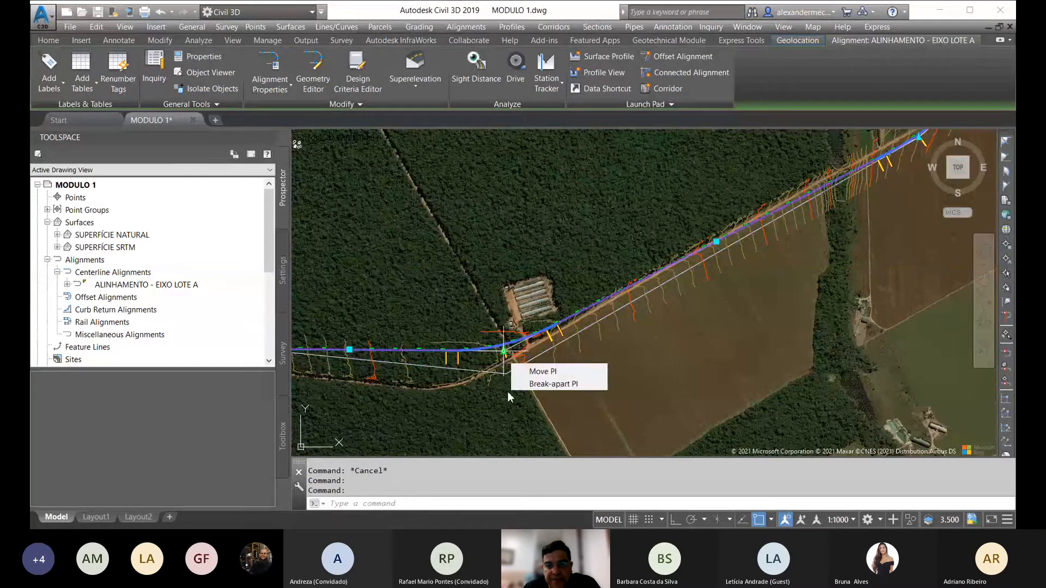
pyautogui.scroll(-9, 508, 380)
pyautogui.moveTo(707, 247); pyautogui.dragTo(694, 277, button='middle')
pyautogui.scroll(6, 694, 277)
pyautogui.scroll(2, 580, 292)
pyautogui.press('Escape')
pyautogui.press('Escape')
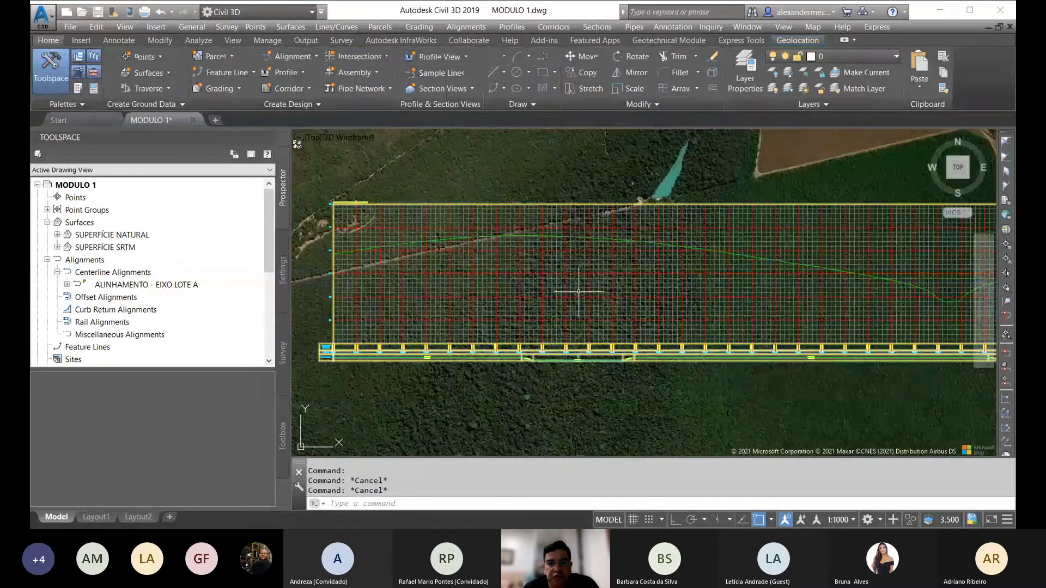
# Move the western bend's PI on ALINHAMENTO - EIXO LOTE A back south, into the forest just below the dirt road junction.
pyautogui.scroll(-5, 602, 254)
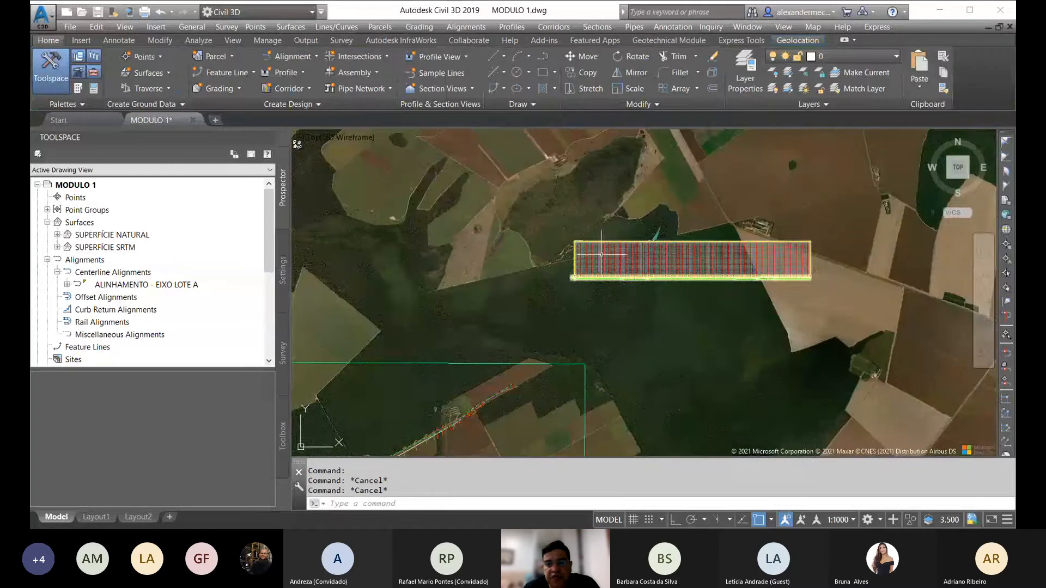
pyautogui.scroll(-3, 675, 253)
pyautogui.scroll(8, 523, 327)
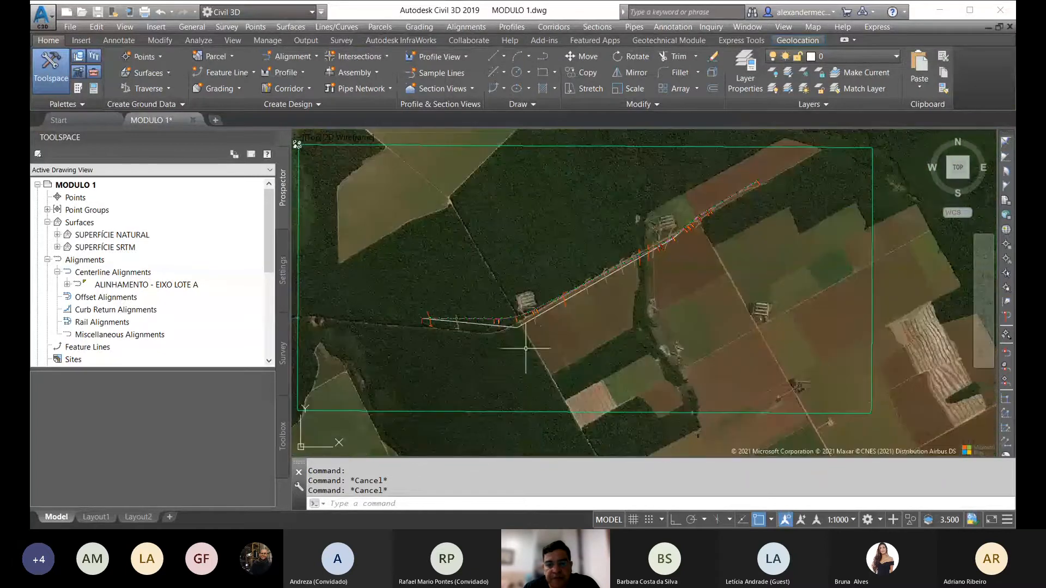
pyautogui.scroll(6, 528, 294)
pyautogui.click(549, 265)
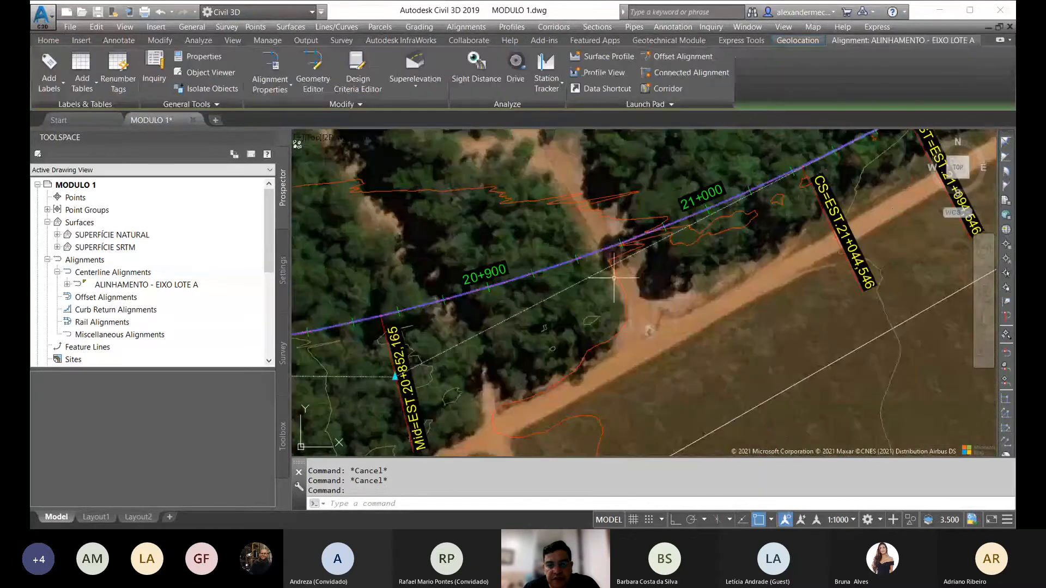
pyautogui.scroll(-6, 614, 280)
pyautogui.click(560, 308)
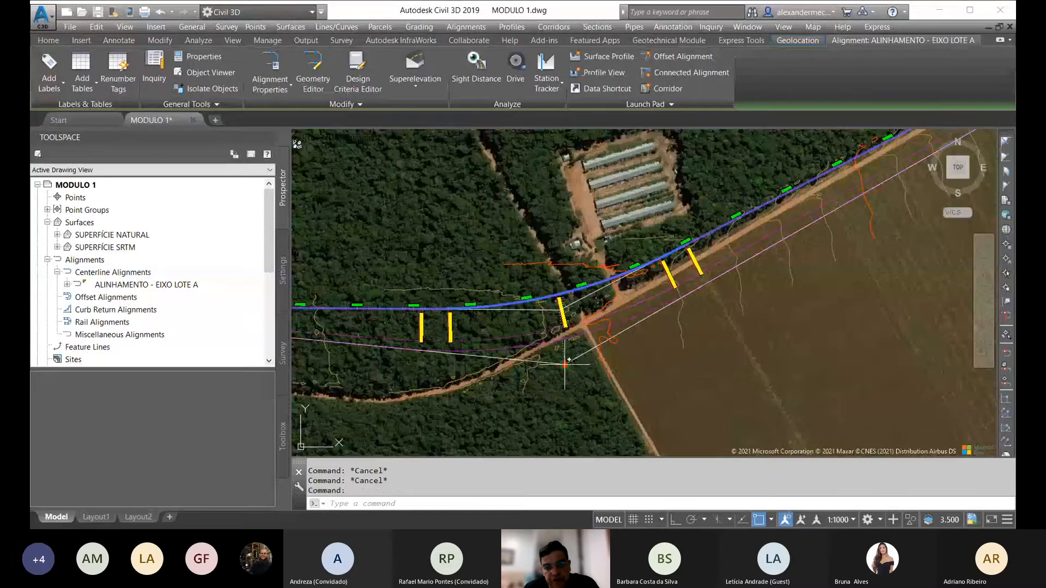
pyautogui.click(565, 364)
pyautogui.scroll(-6, 567, 365)
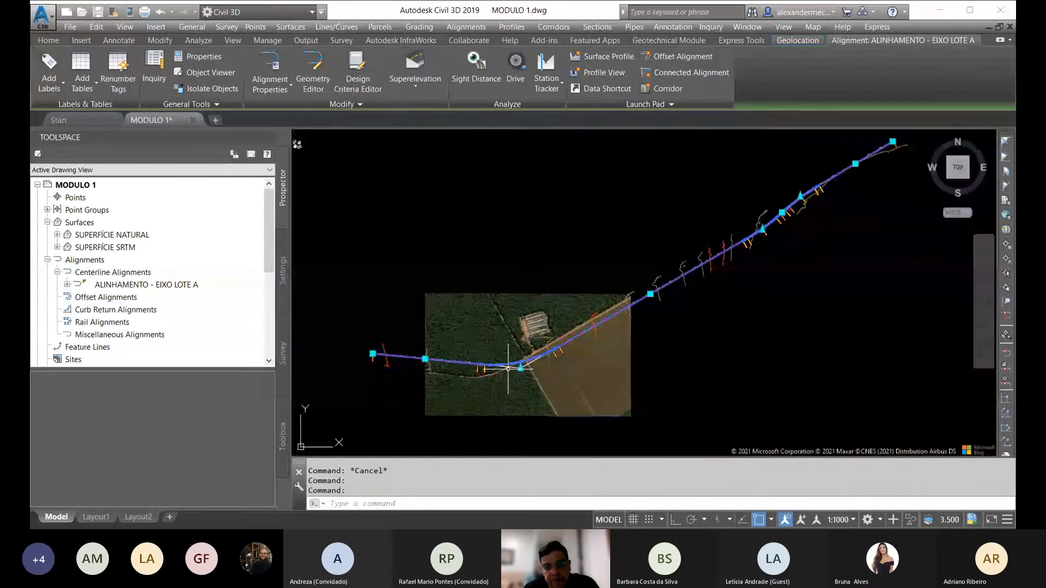
# Deselect the alignment and check the profile view's terrain line and bands against the moved bend.
pyautogui.press('Escape')
pyautogui.press('Escape')
pyautogui.moveTo(708, 354); pyautogui.dragTo(548, 413, button='middle')
pyautogui.scroll(3, 791, 244)
pyautogui.scroll(5, 870, 249)
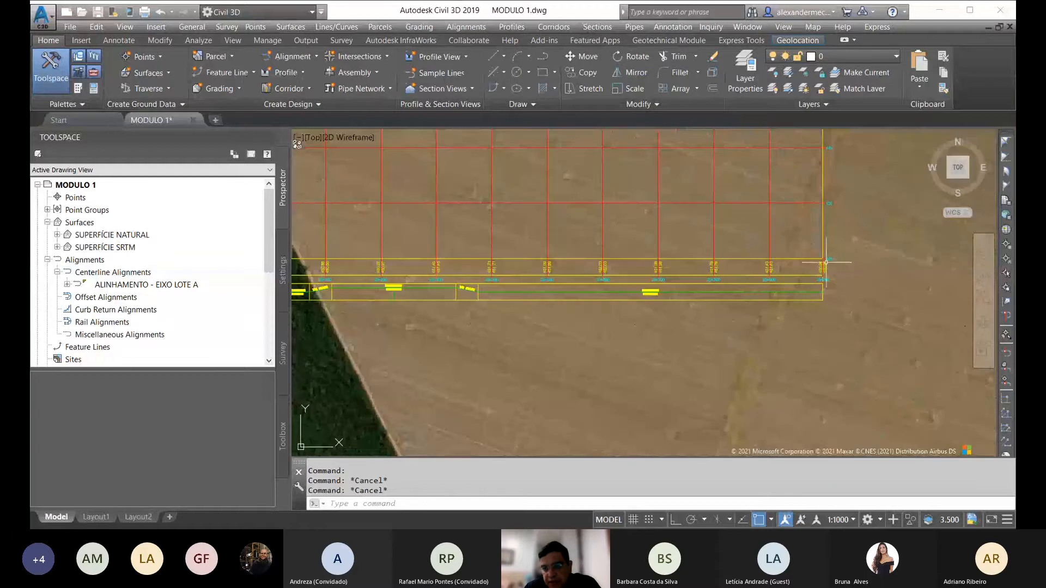
pyautogui.scroll(-5, 834, 282)
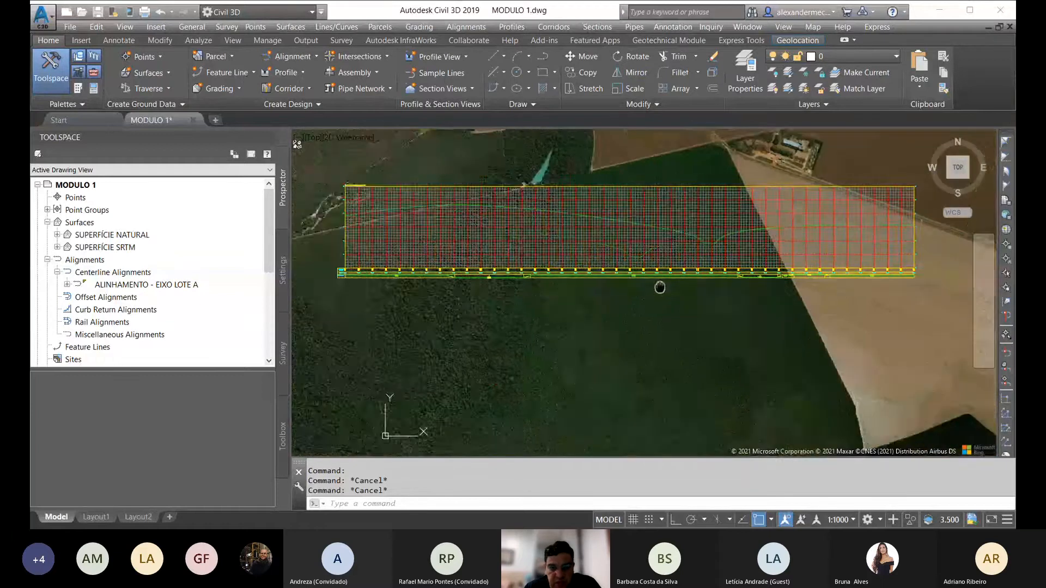
pyautogui.scroll(-5, 669, 283)
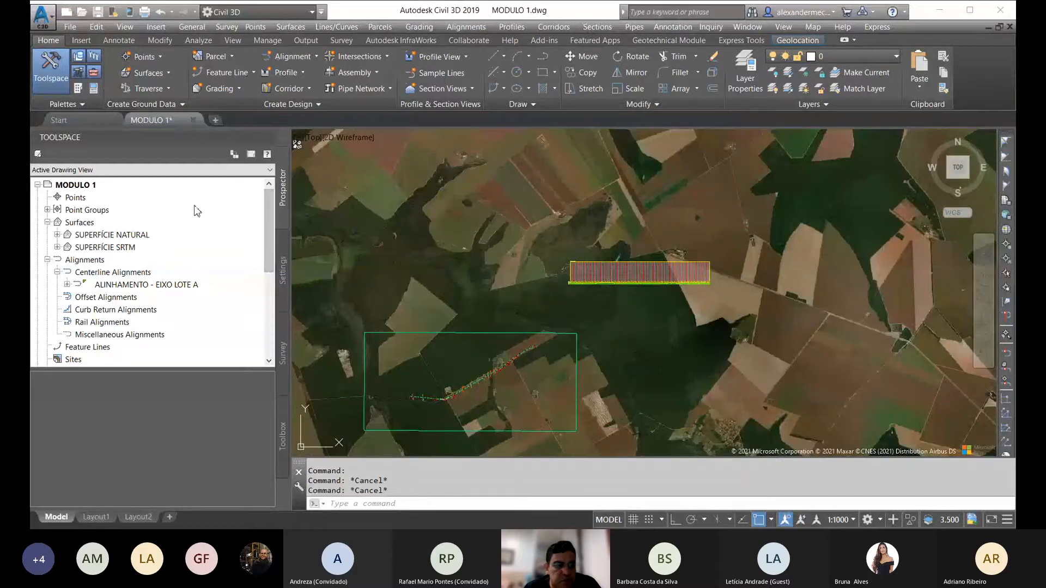
# Expand ALINHAMENTO - EIXO LOTE A in the project tree to inspect its profiles and profile views.
pyautogui.click(67, 285)
pyautogui.moveTo(267, 220); pyautogui.dragTo(268, 244)
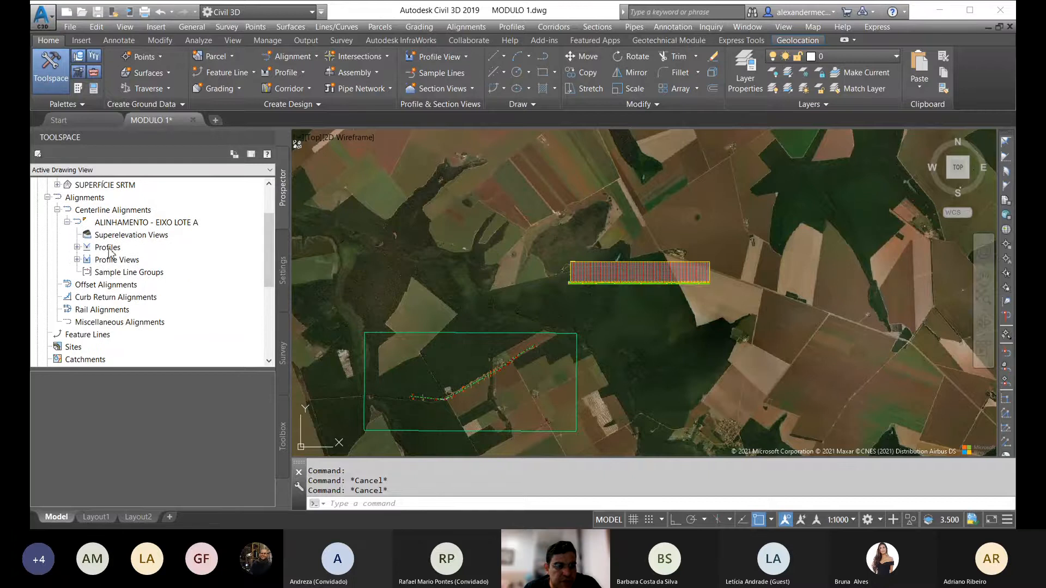
pyautogui.click(77, 247)
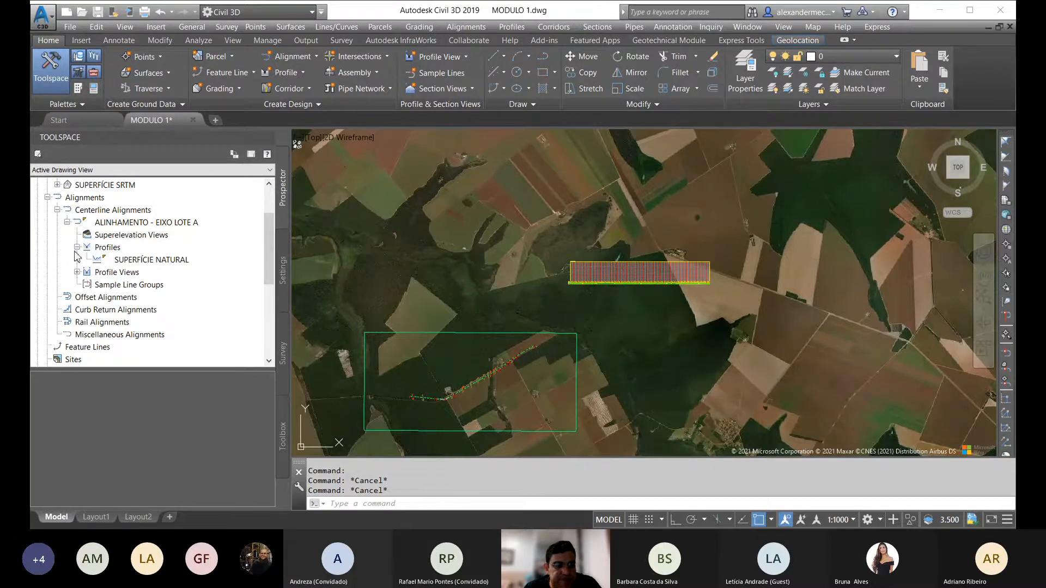
pyautogui.scroll(1, 109, 273)
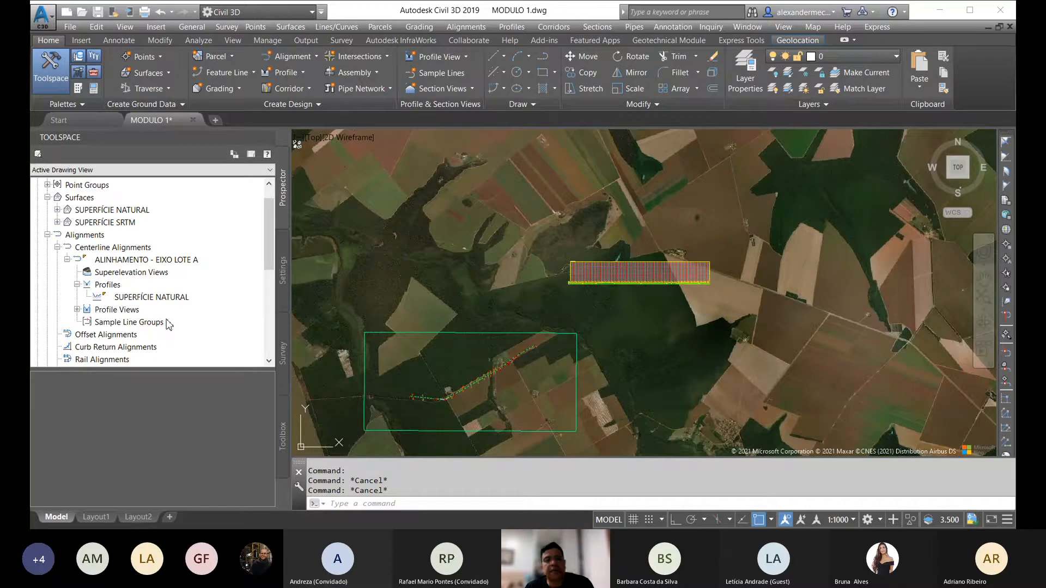
pyautogui.scroll(-1, 169, 299)
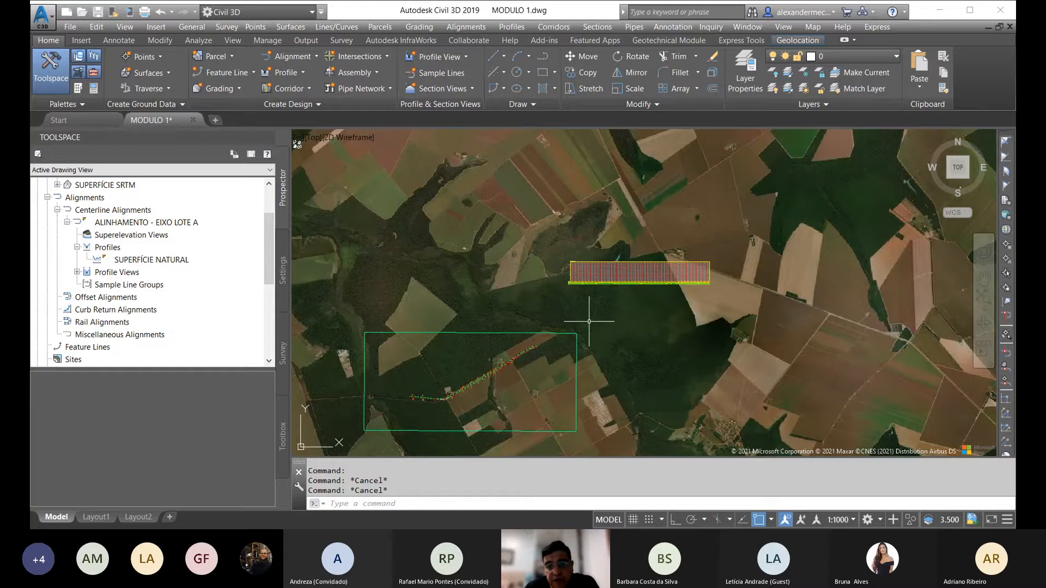
# Compare the alignment in plan, the green surface boundary around it and the terrain line in the profile view.
pyautogui.scroll(4, 452, 409)
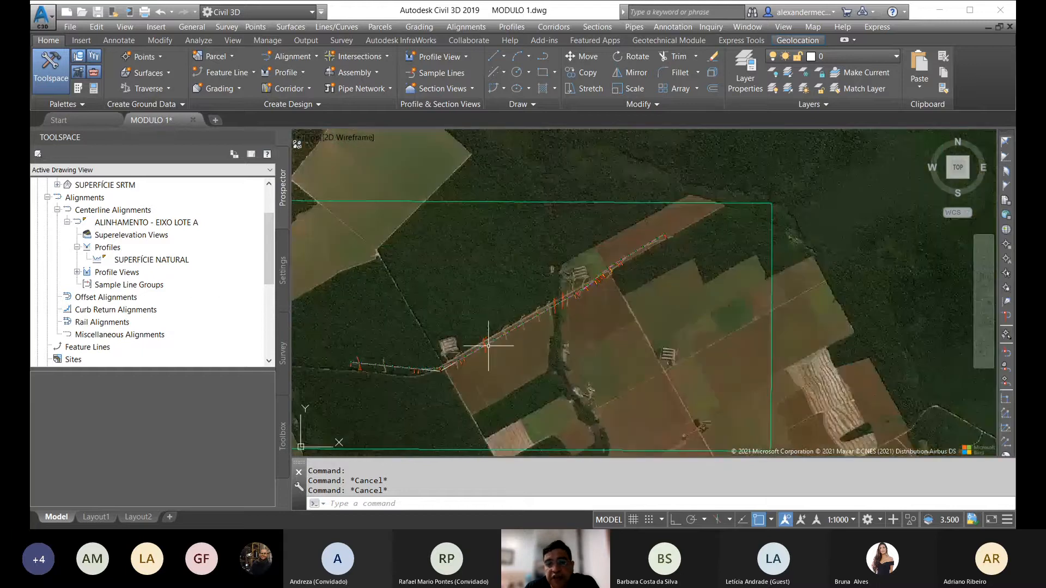
pyautogui.scroll(-4, 488, 345)
pyautogui.scroll(5, 715, 238)
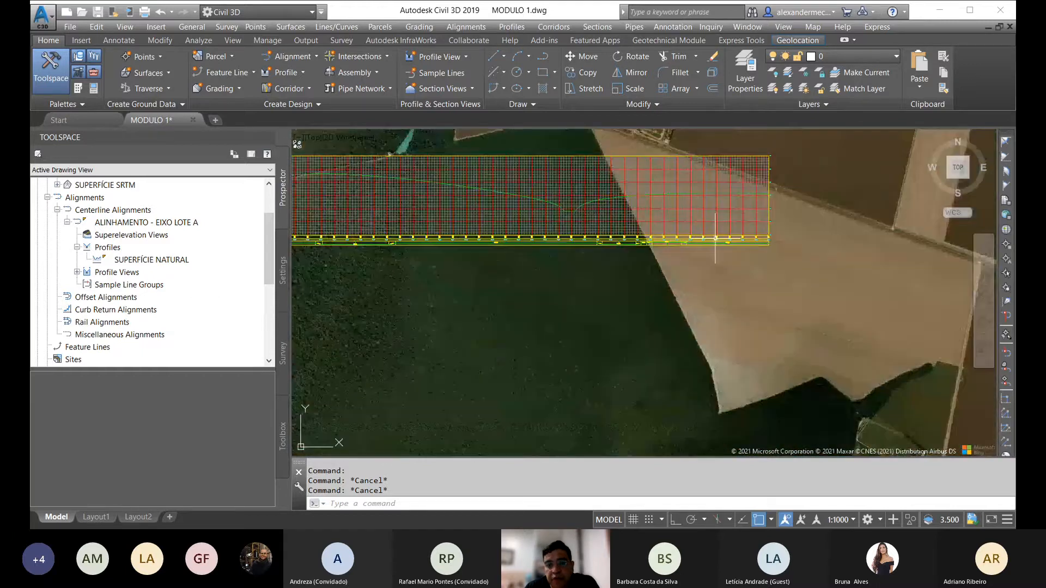
pyautogui.scroll(-4, 716, 238)
pyautogui.moveTo(542, 374); pyautogui.dragTo(652, 305, button='middle')
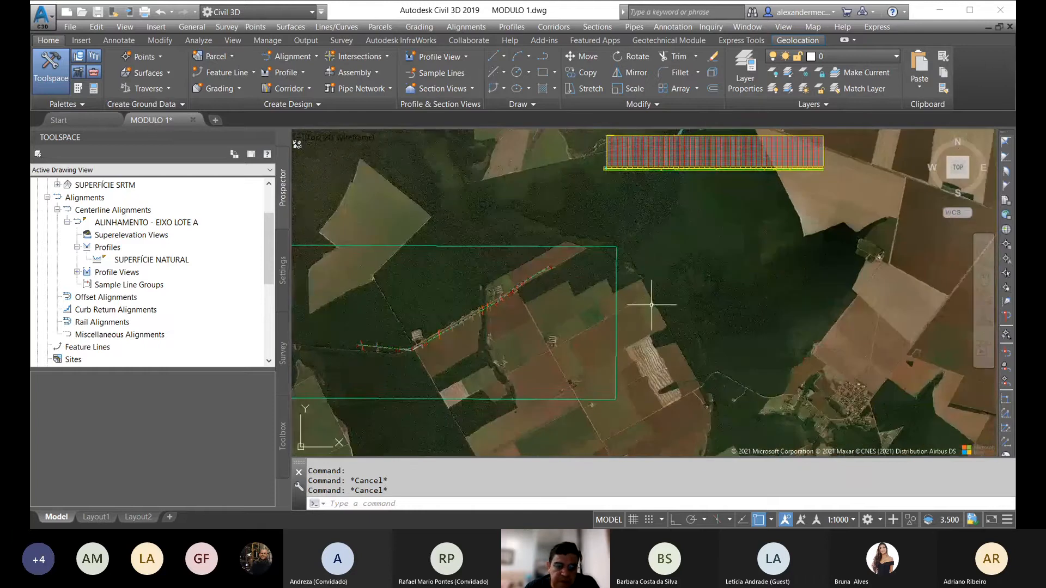
pyautogui.moveTo(532, 334); pyautogui.dragTo(613, 316, button='middle')
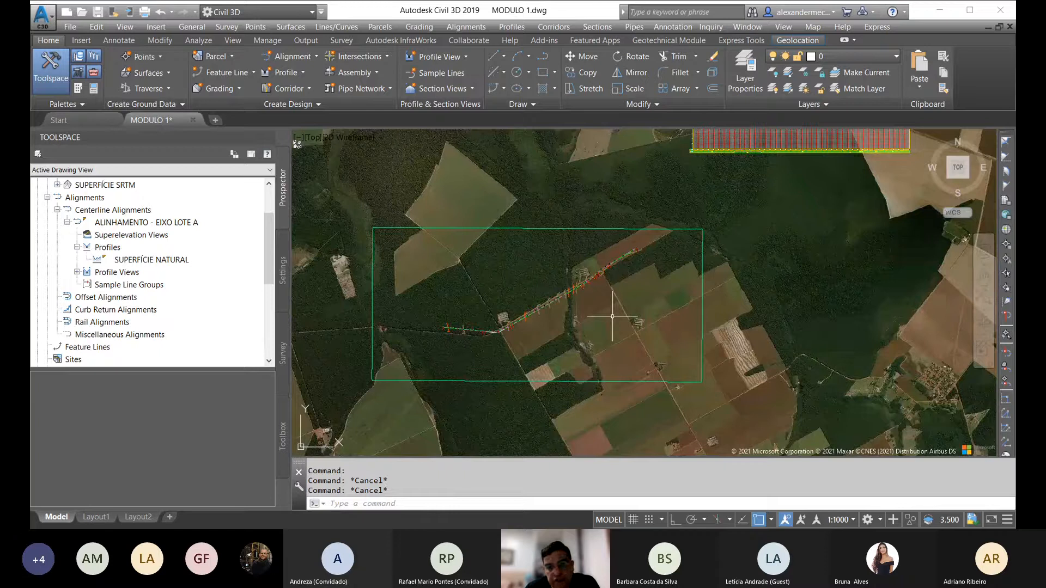
pyautogui.moveTo(805, 291); pyautogui.dragTo(772, 304, button='middle')
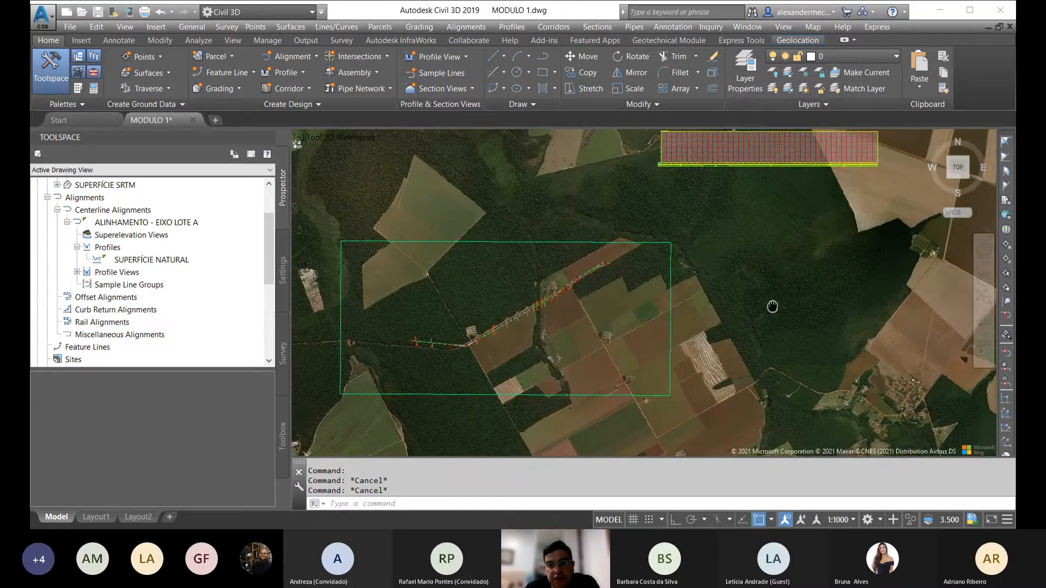
pyautogui.click(668, 272)
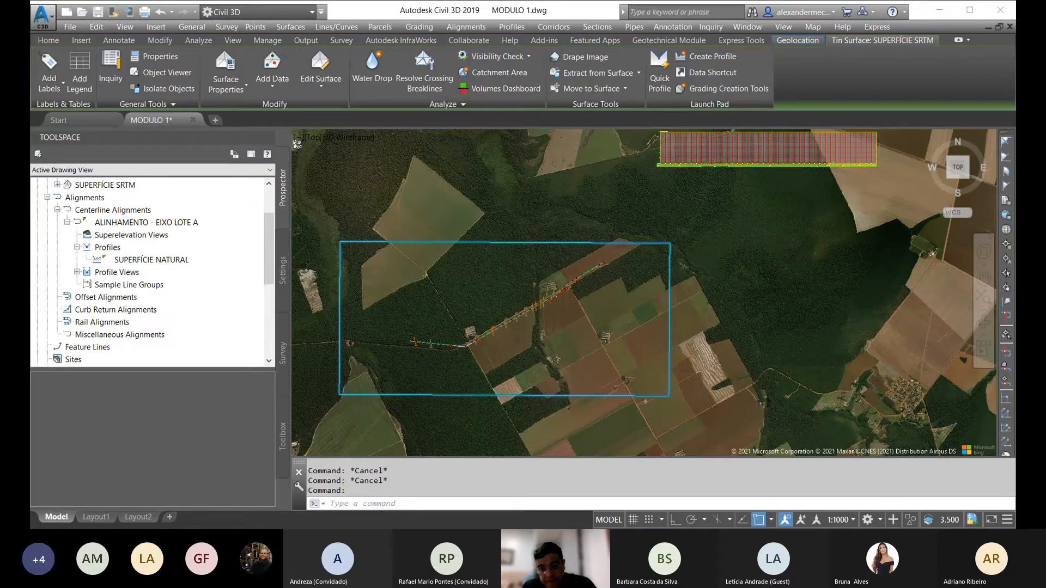
pyautogui.scroll(-4, 691, 341)
pyautogui.press('Escape')
pyautogui.scroll(10, 708, 295)
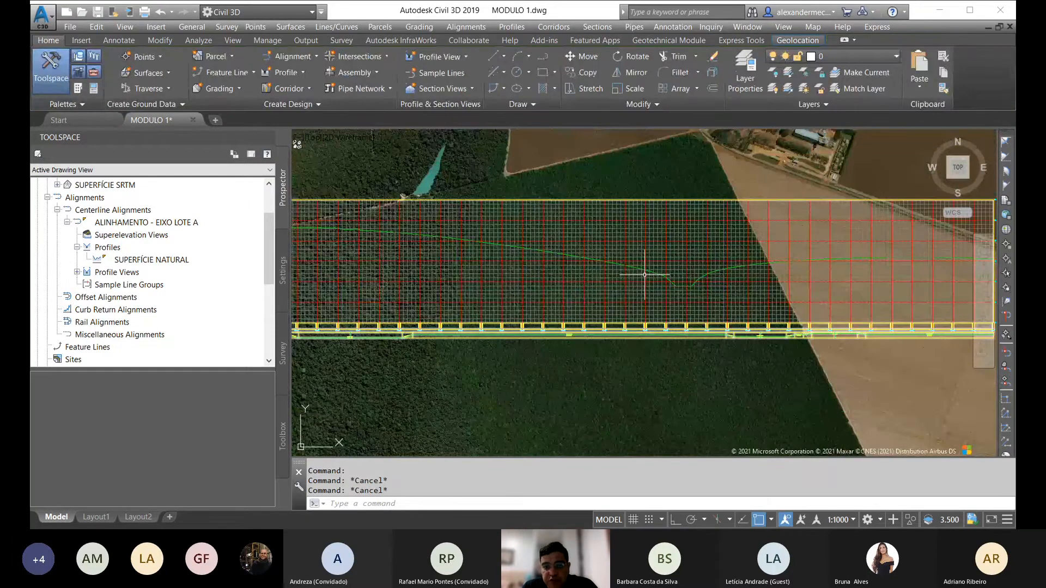
pyautogui.scroll(-5, 644, 275)
pyautogui.moveTo(611, 296); pyautogui.dragTo(655, 297, button='middle')
# Create a surface profile from SUPERFÍCIE SRTM along ALINHAMENTO - EIXO LOTE A, cancelling the creation of another profile view.
pyautogui.click(296, 74)
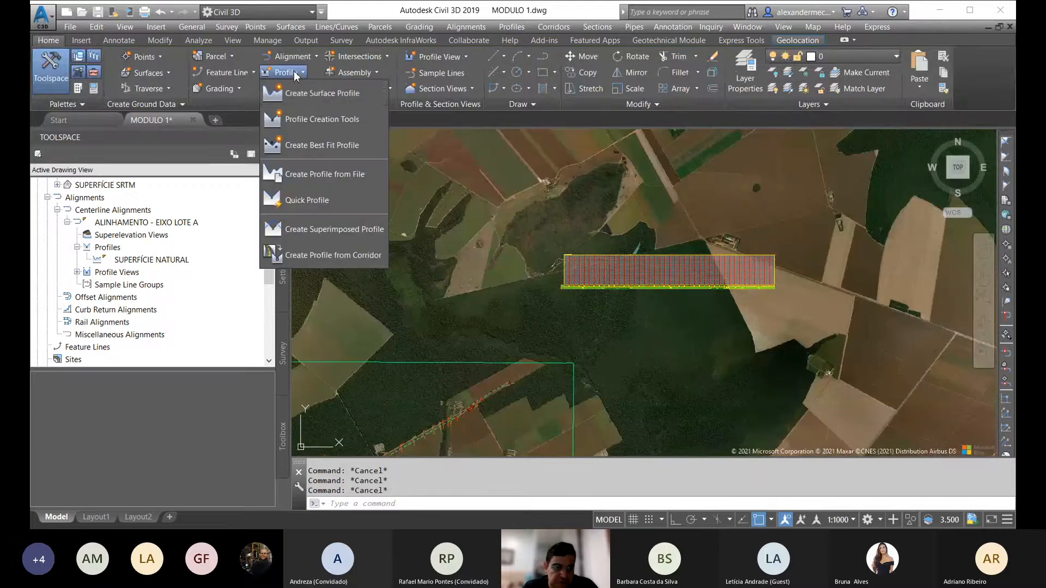
pyautogui.click(309, 97)
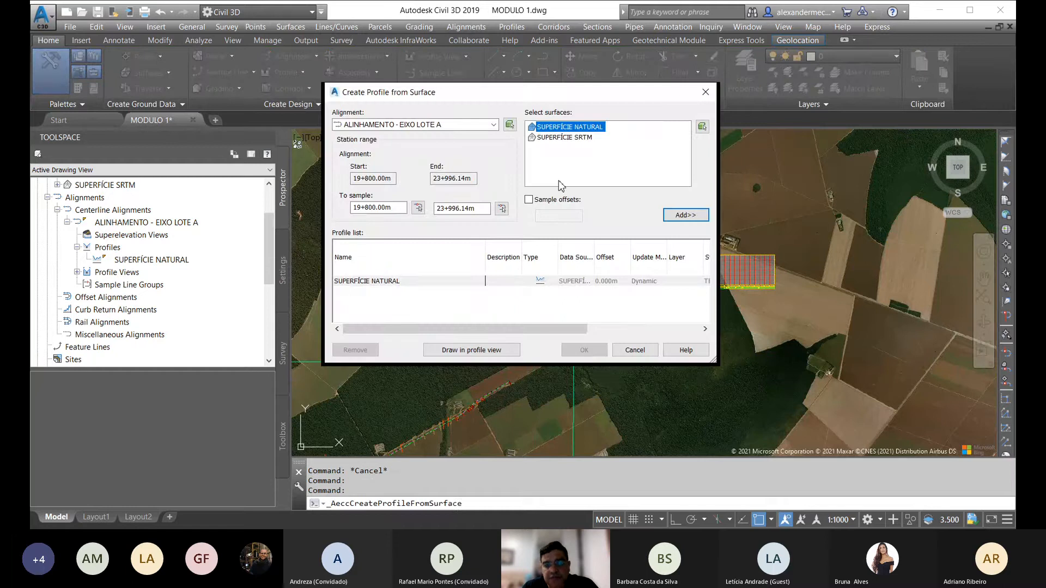
pyautogui.click(494, 125)
pyautogui.click(494, 125)
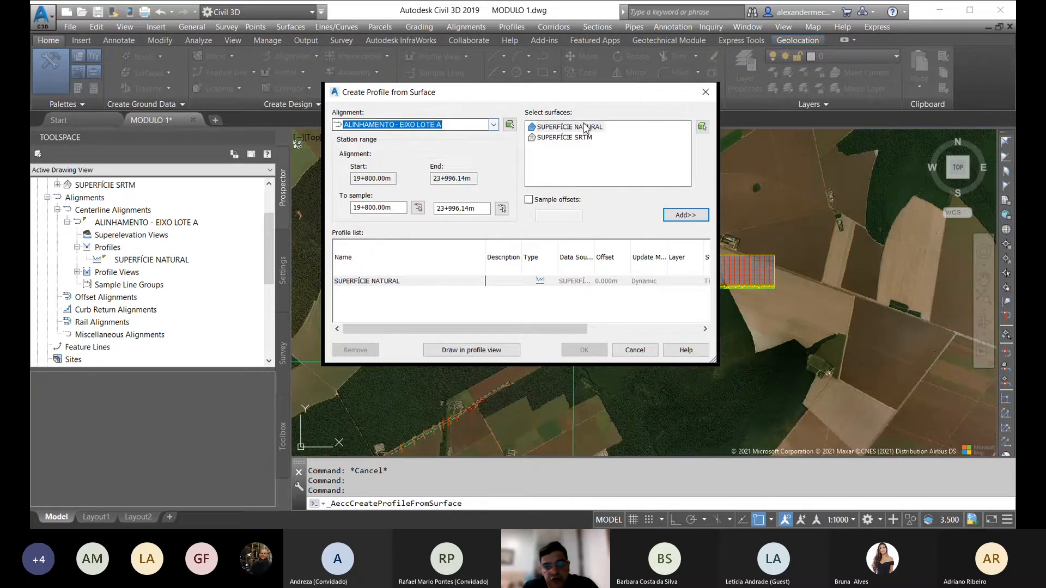
pyautogui.click(576, 139)
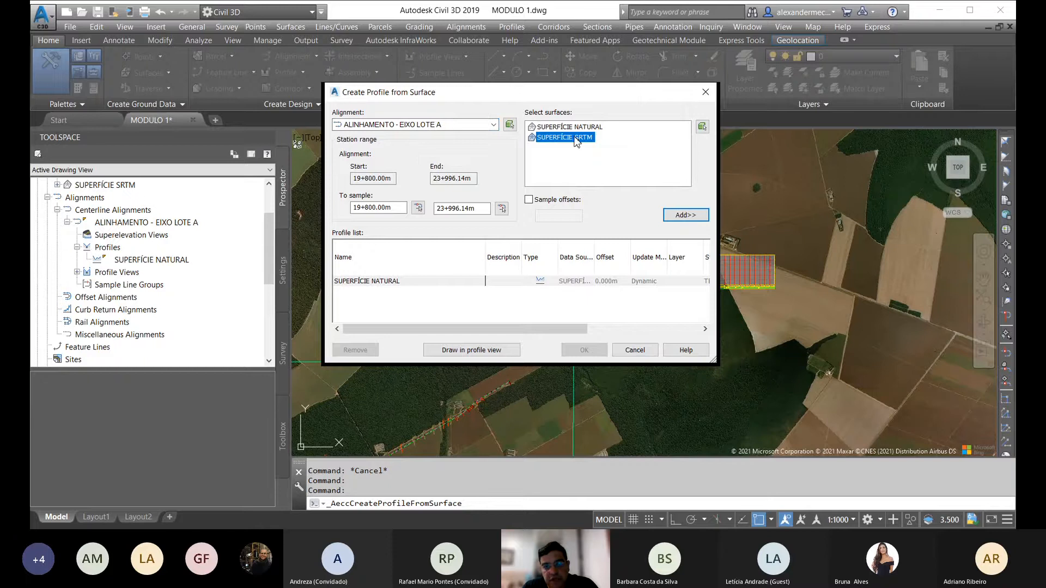
pyautogui.click(685, 215)
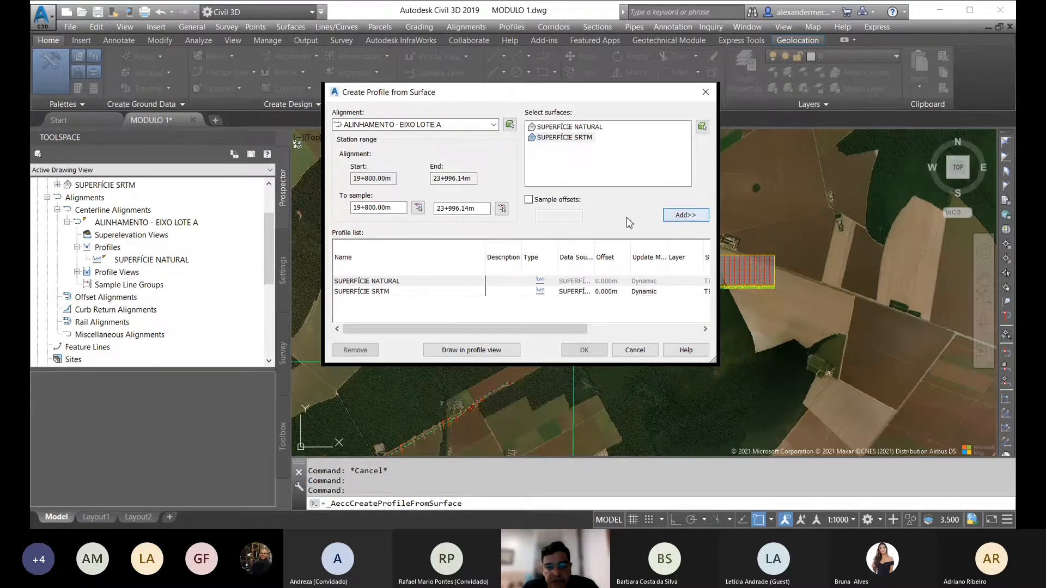
pyautogui.click(487, 351)
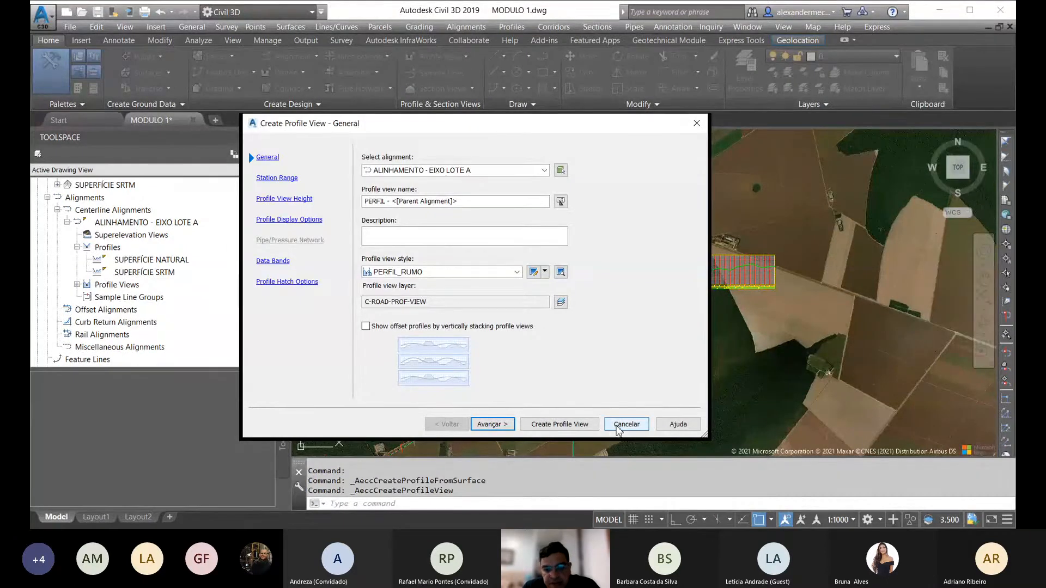
pyautogui.click(625, 424)
# Compare the SUPERFÍCIE NATURAL and SUPERFÍCIE SRTM terrain lines along the full length of the profile view.
pyautogui.scroll(5, 676, 269)
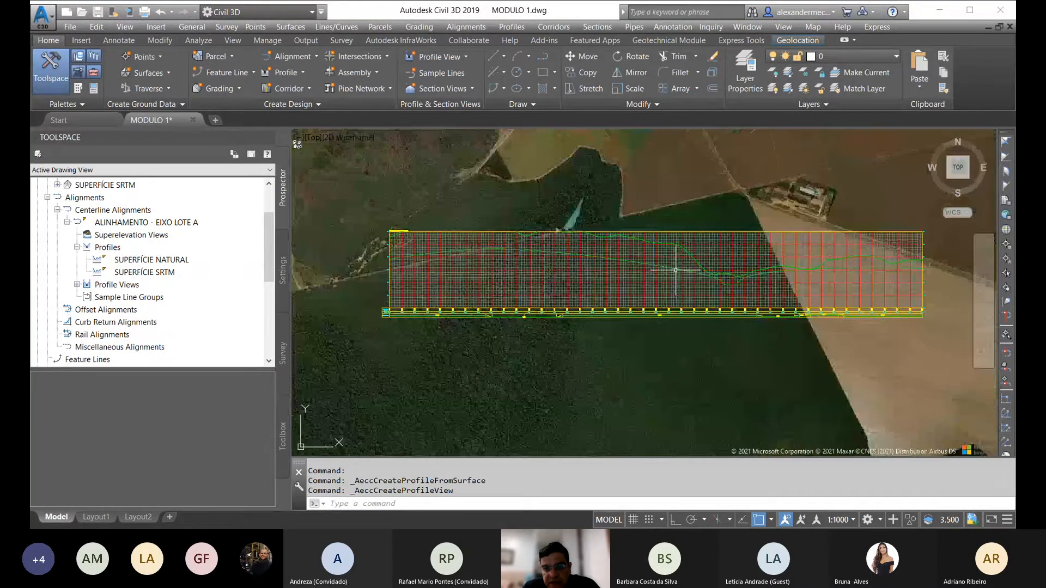
pyautogui.moveTo(676, 270); pyautogui.dragTo(602, 285, button='middle')
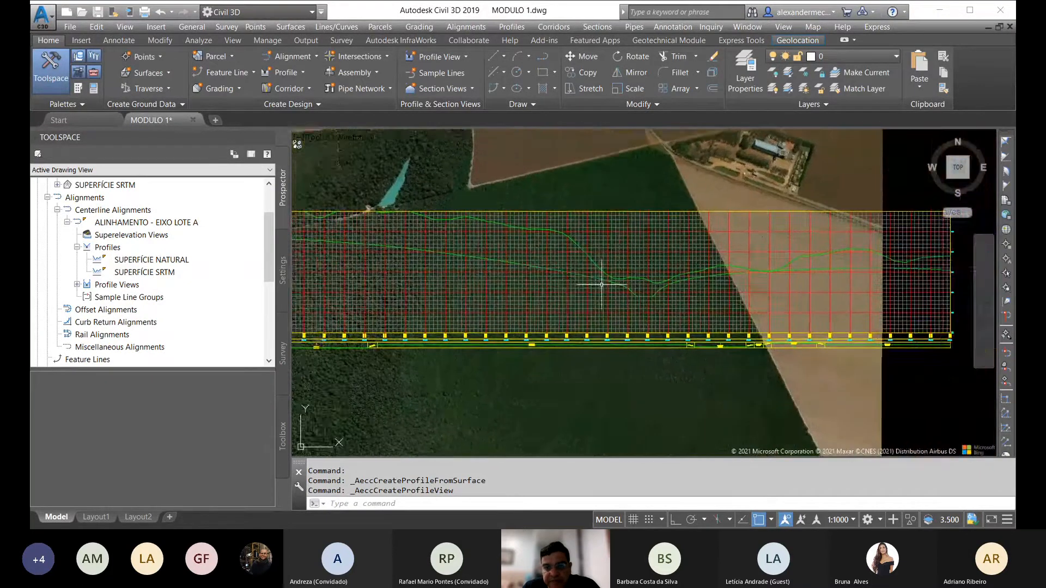
pyautogui.moveTo(747, 291); pyautogui.dragTo(710, 283, button='middle')
pyautogui.moveTo(507, 266); pyautogui.dragTo(734, 278, button='middle')
pyautogui.scroll(-4, 712, 264)
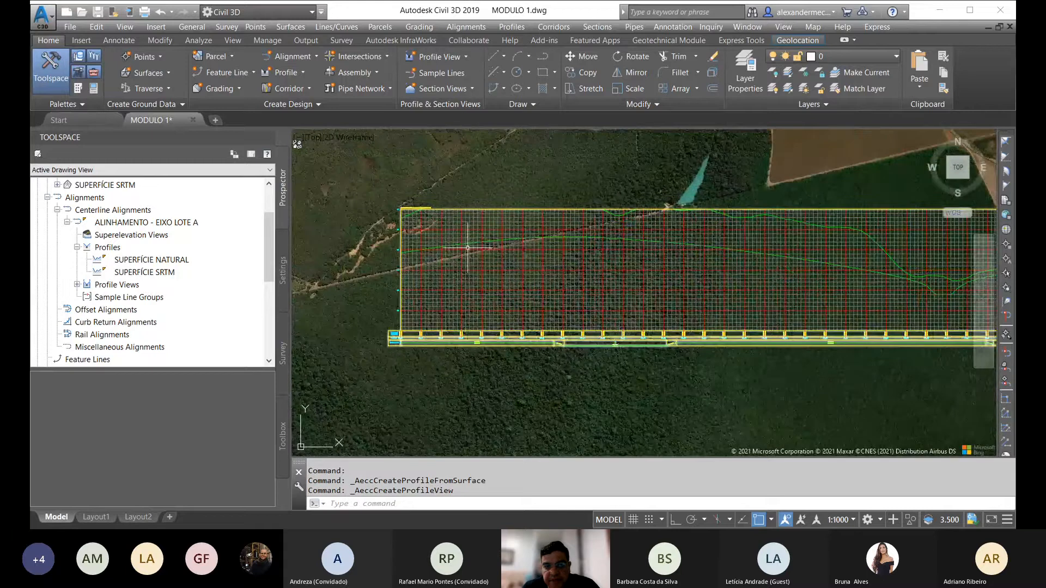
pyautogui.scroll(4, 661, 252)
pyautogui.press('Escape')
pyautogui.press('Escape')
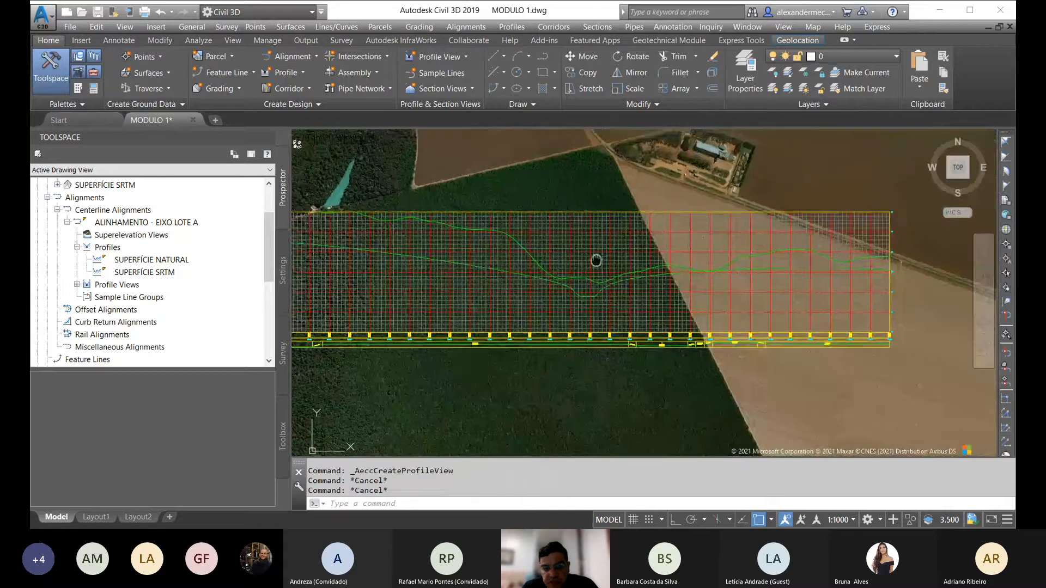
pyautogui.moveTo(461, 231); pyautogui.dragTo(555, 223, button='middle')
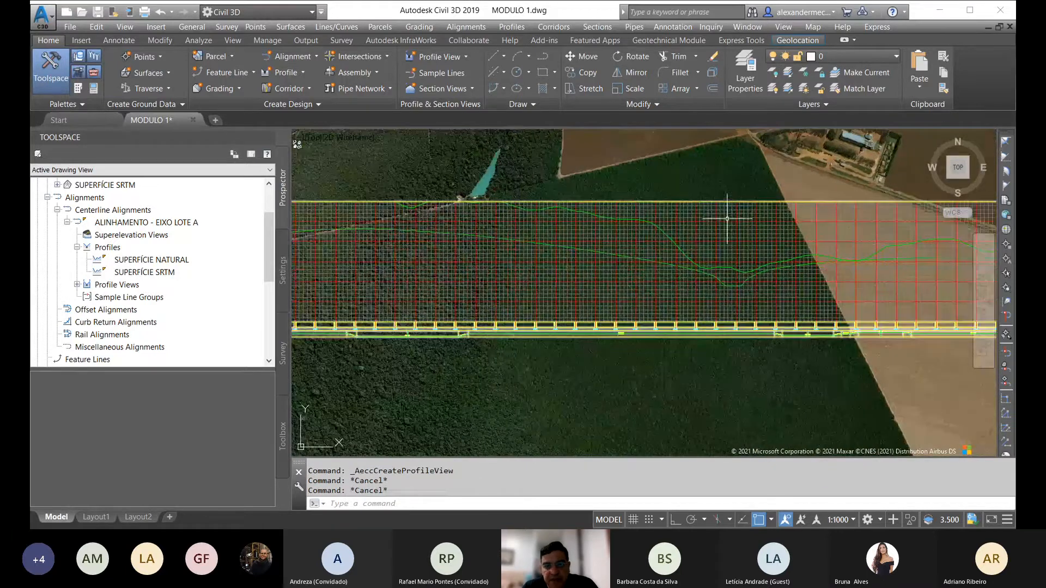
# Review the band list in the profile view's properties and close them without changes.
pyautogui.click(727, 220)
pyautogui.rightClick(715, 217)
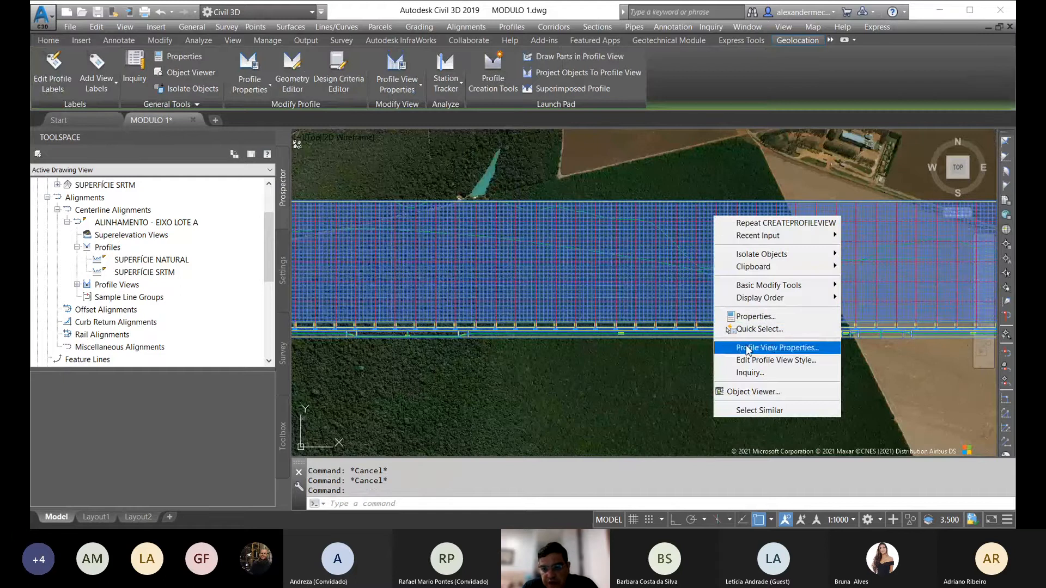
pyautogui.click(782, 349)
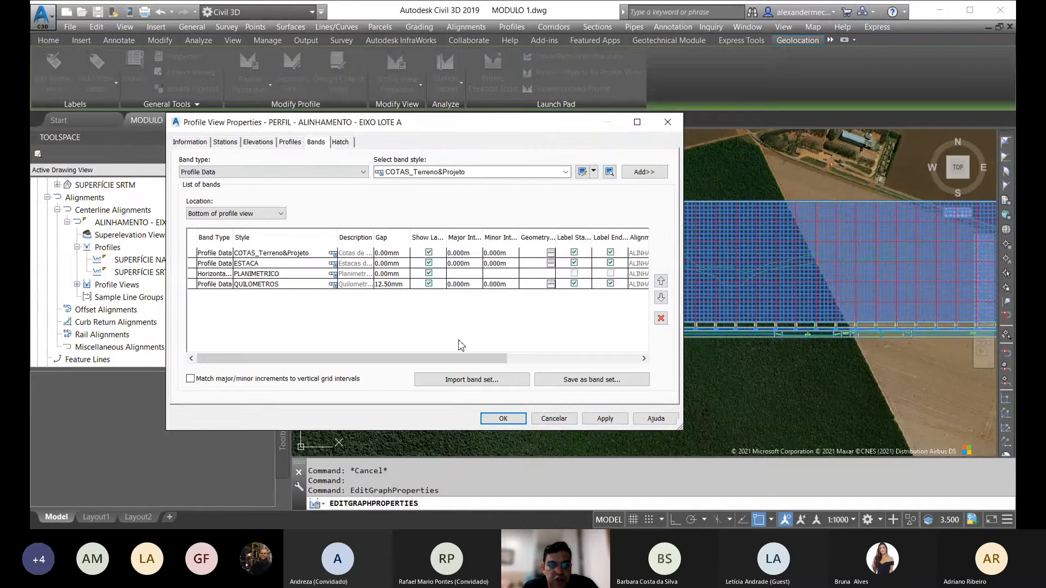
pyautogui.press('Escape')
pyautogui.press('Escape')
# Set the maximum of the profile view's user-specified elevation range to 520 m.
pyautogui.scroll(-4, 678, 222)
pyautogui.click(698, 222)
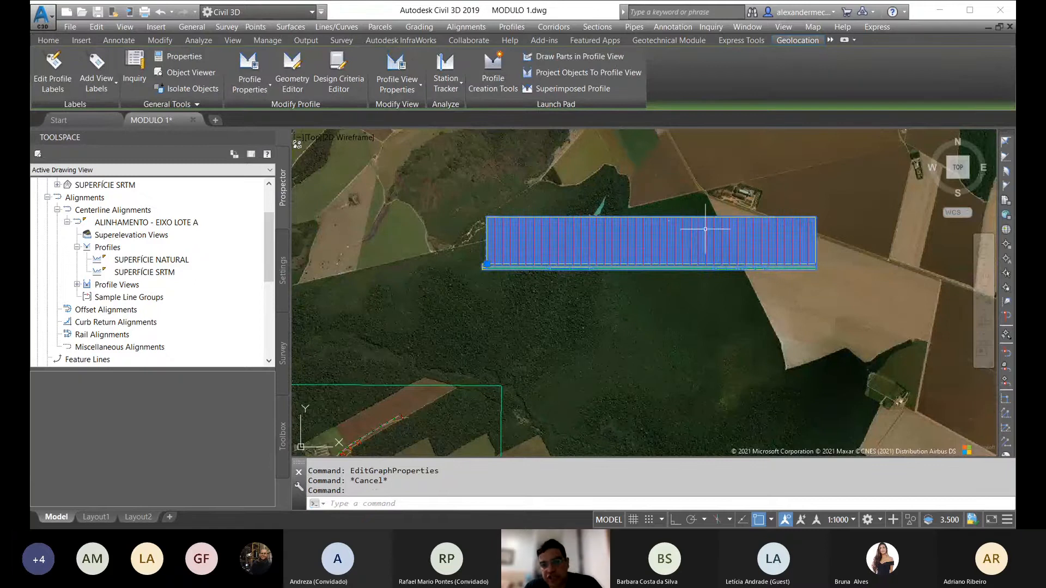
pyautogui.scroll(2, 697, 213)
pyautogui.rightClick(697, 212)
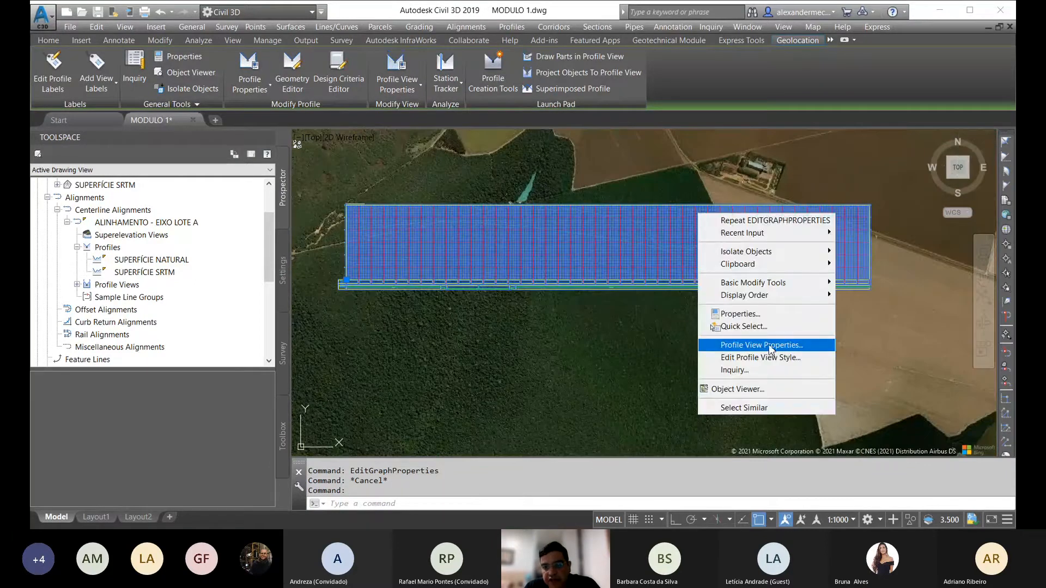
pyautogui.click(746, 347)
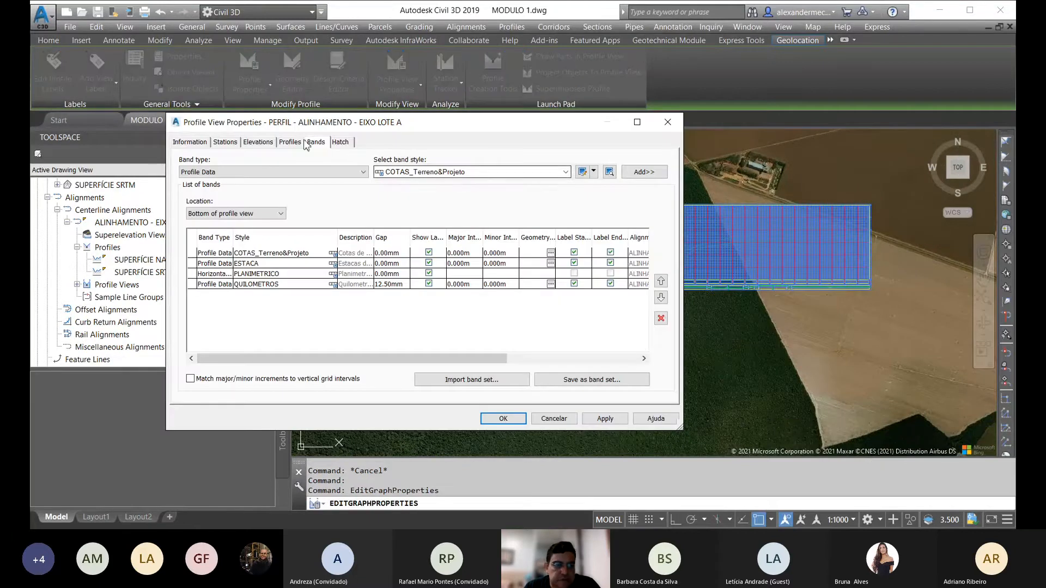
pyautogui.click(258, 143)
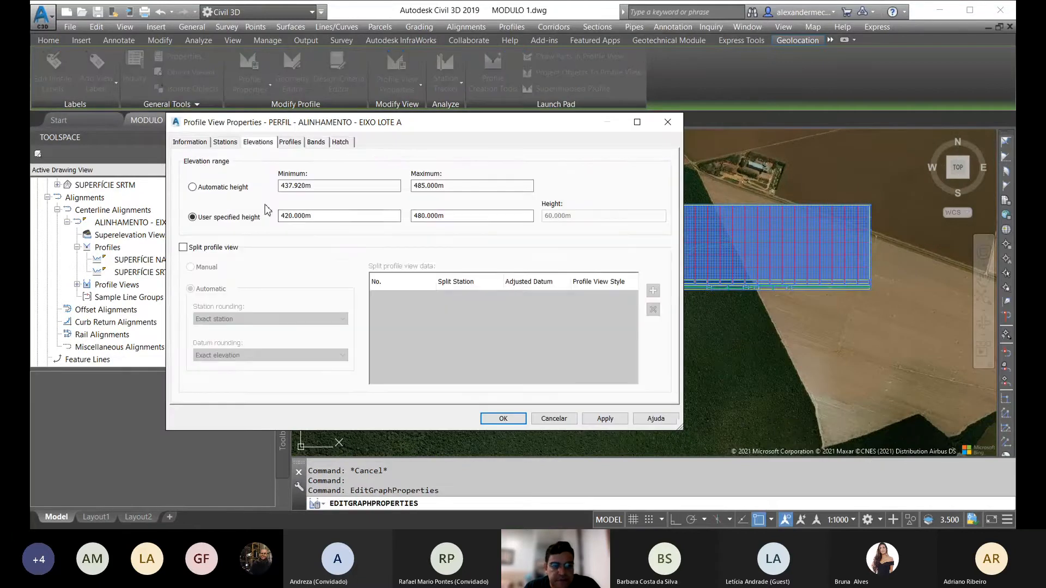
pyautogui.moveTo(463, 215); pyautogui.dragTo(401, 216)
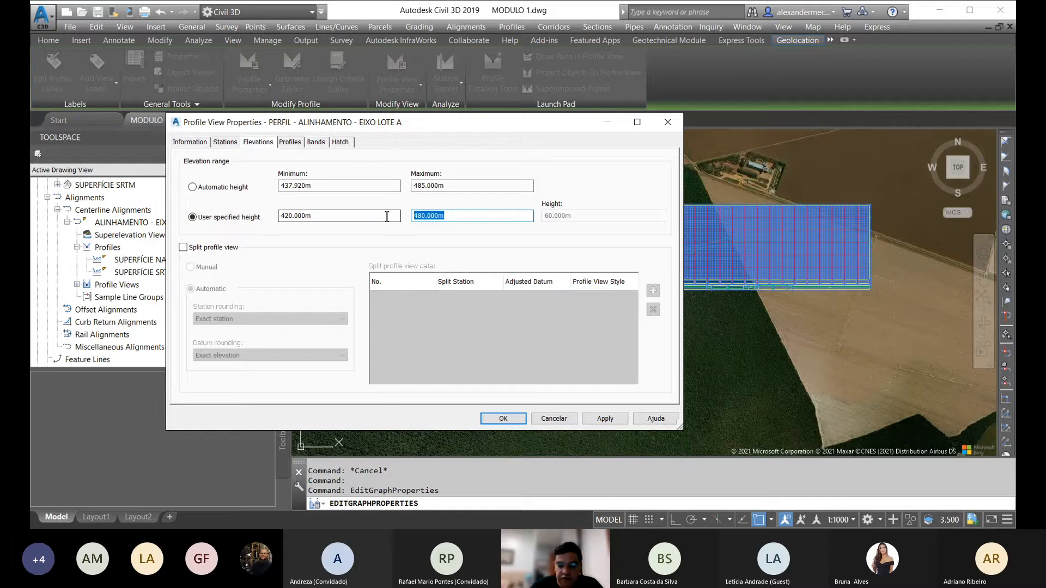
pyautogui.write('520')
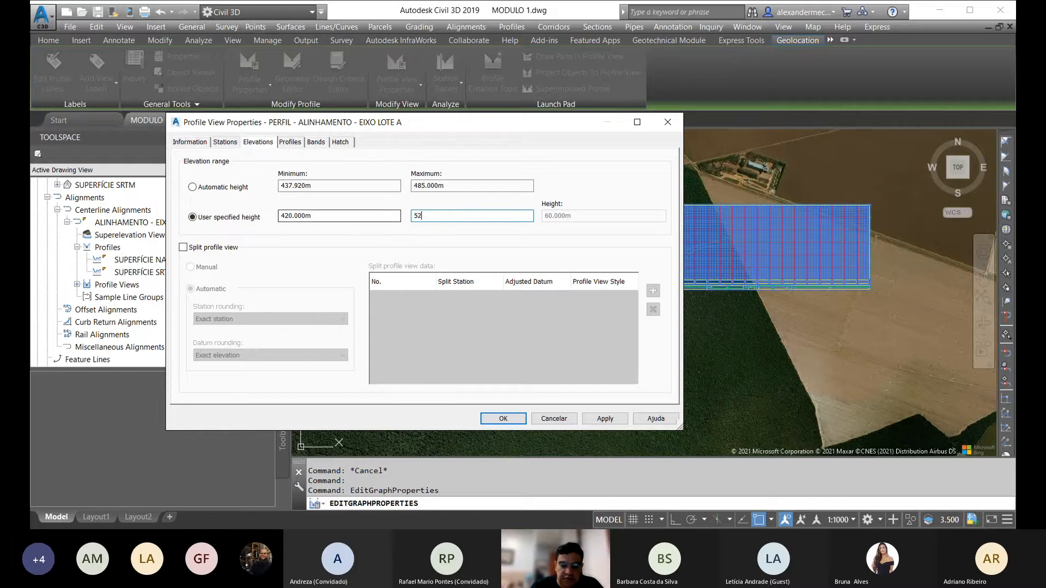
pyautogui.click(502, 418)
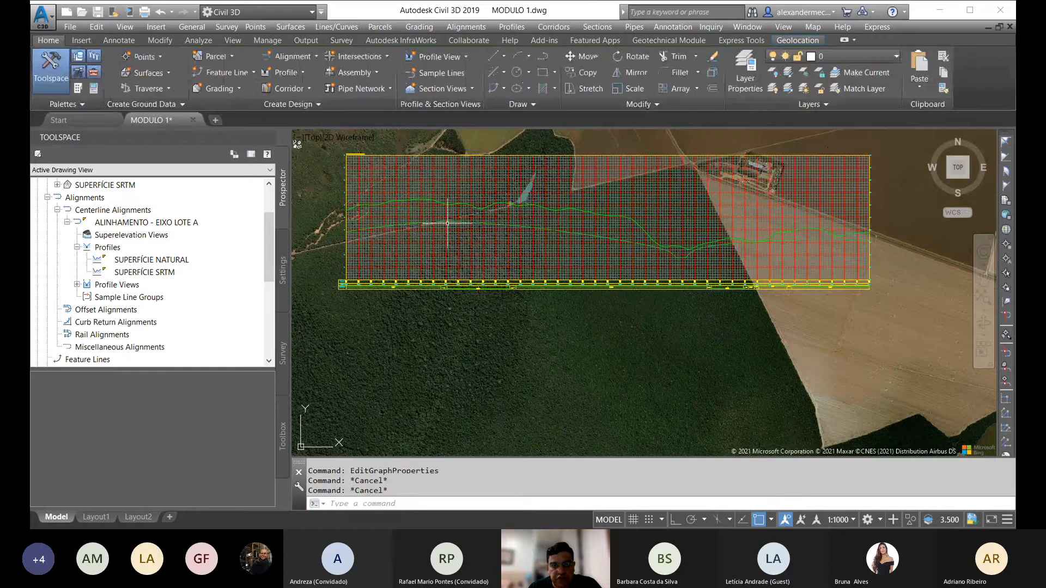
# Set the maximum of the profile view's user-specified elevation range to 500 m.
pyautogui.click(444, 168)
pyautogui.rightClick(446, 182)
pyautogui.click(481, 314)
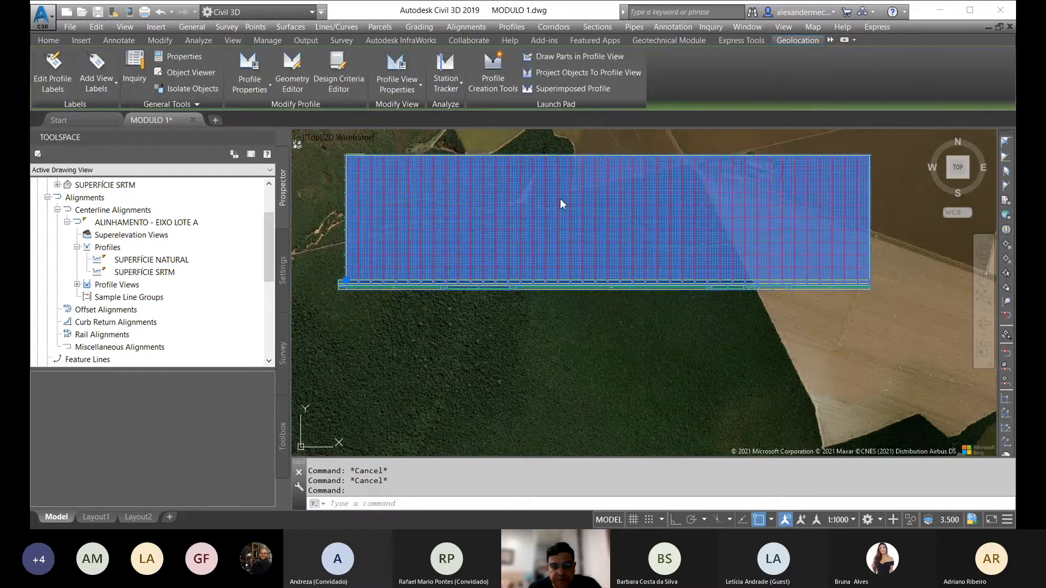
pyautogui.doubleClick(469, 216)
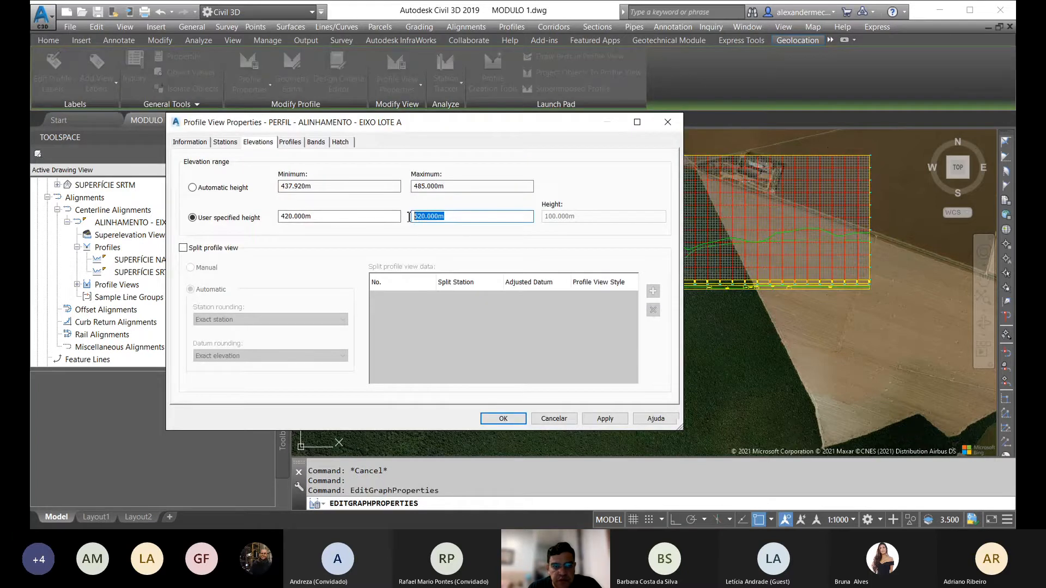
pyautogui.write('5')
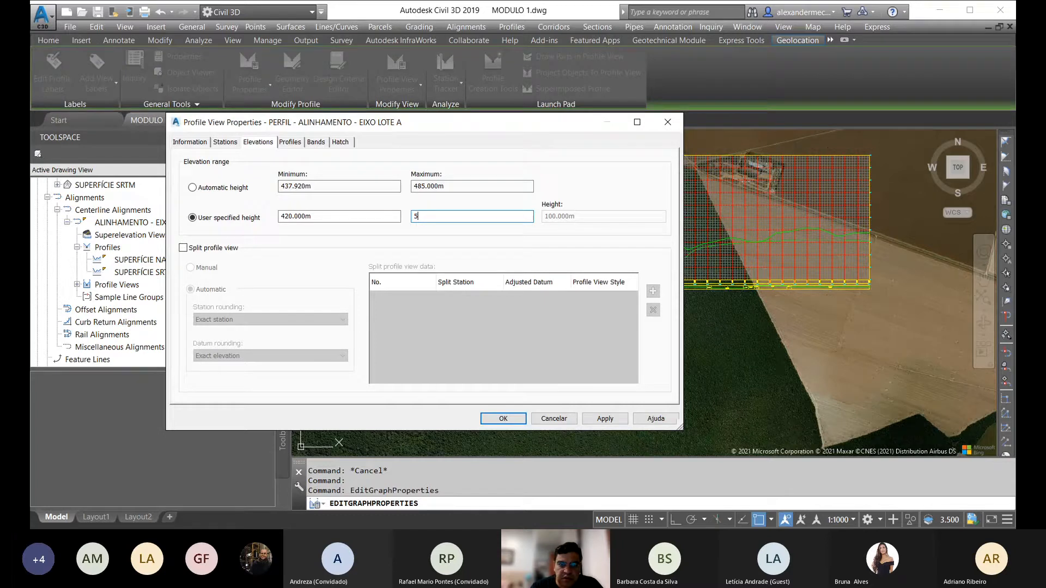
pyautogui.write('000')
pyautogui.click(502, 418)
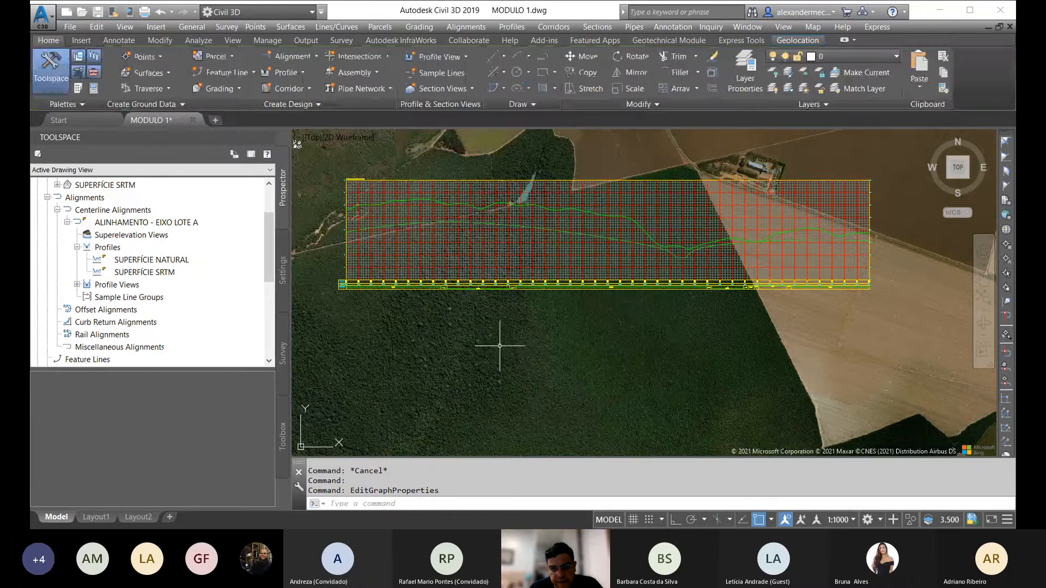
pyautogui.press('Escape')
pyautogui.press('Escape')
# Set the vertical exaggeration of the profile view style PERFIL_RUMO to 1.
pyautogui.moveTo(521, 297); pyautogui.dragTo(515, 313, button='middle')
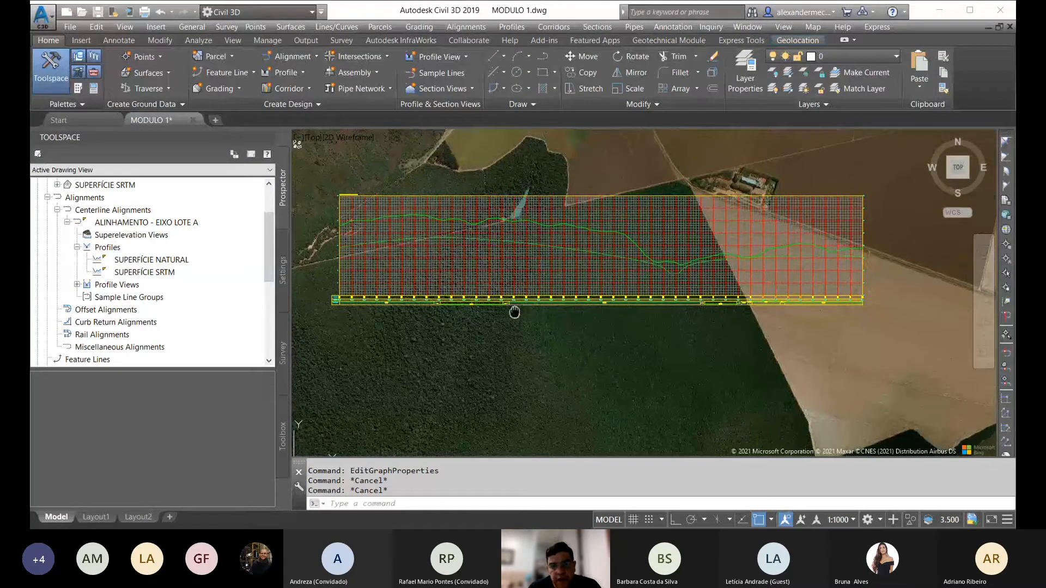
pyautogui.scroll(3, 516, 281)
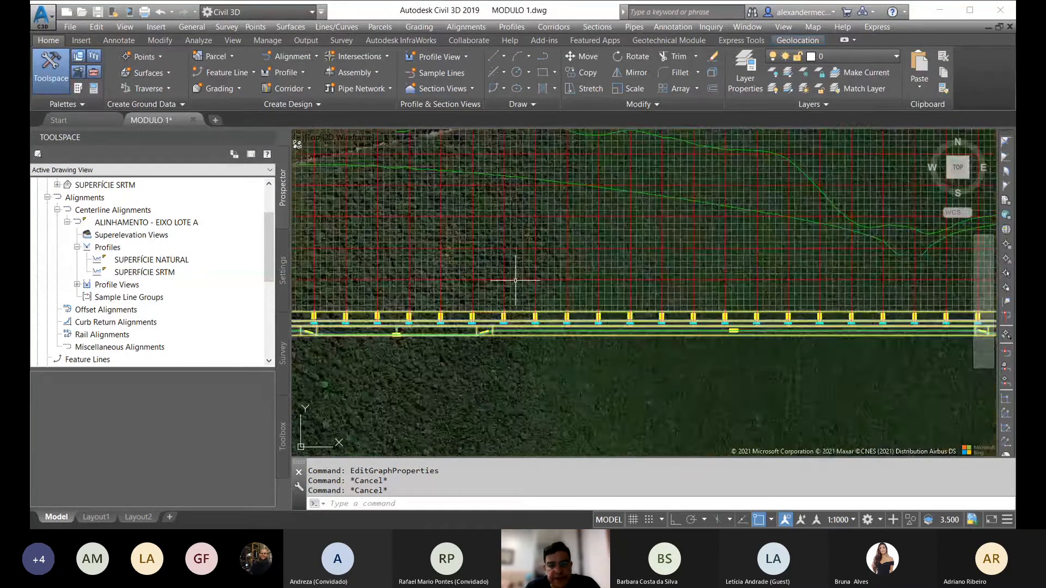
pyautogui.scroll(-1, 515, 281)
pyautogui.press('Escape')
pyautogui.scroll(-2, 537, 283)
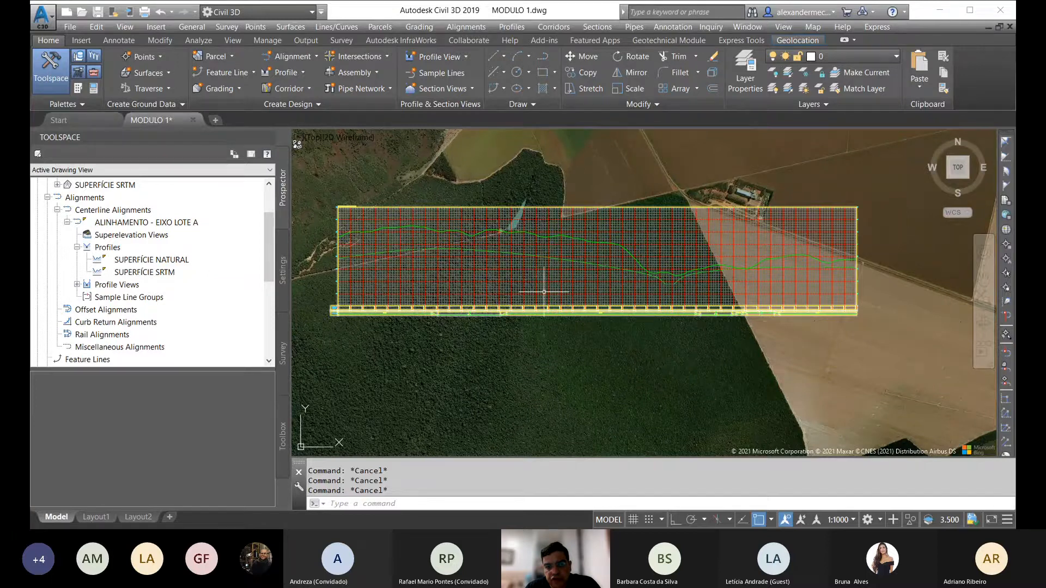
pyautogui.click(490, 267)
pyautogui.rightClick(489, 266)
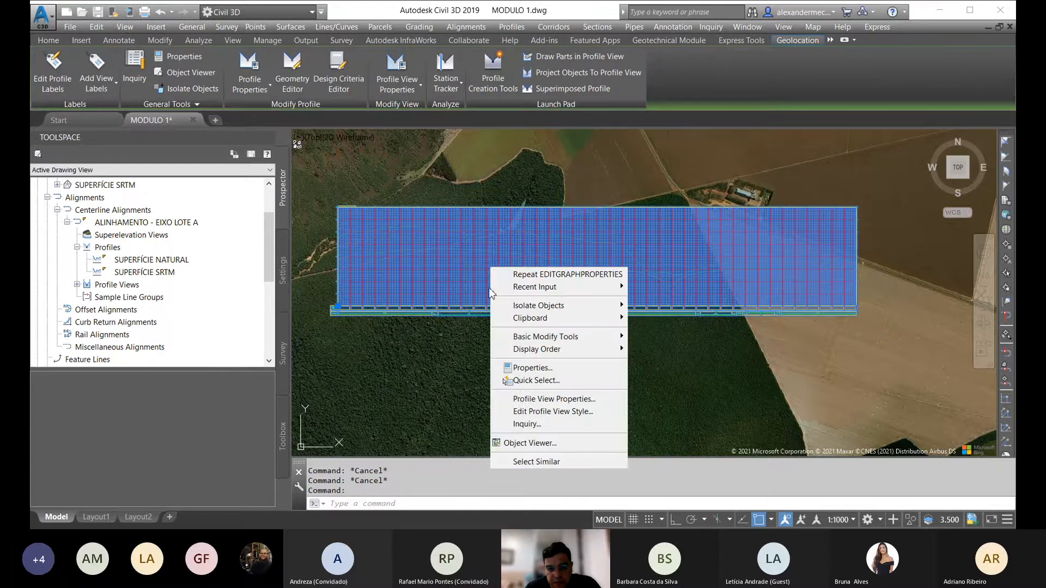
pyautogui.click(562, 412)
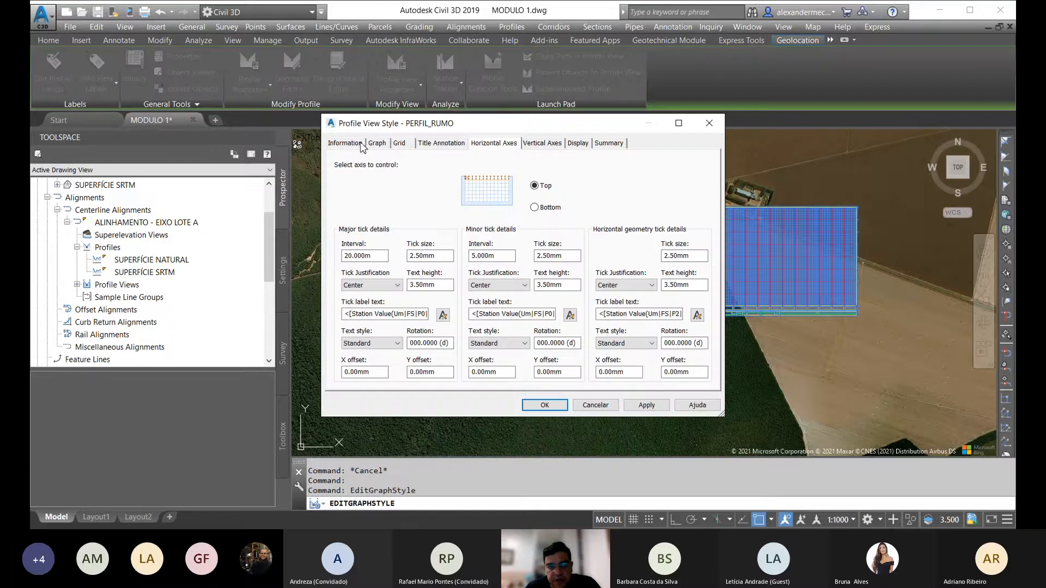
pyautogui.click(381, 145)
pyautogui.moveTo(631, 185); pyautogui.dragTo(566, 187)
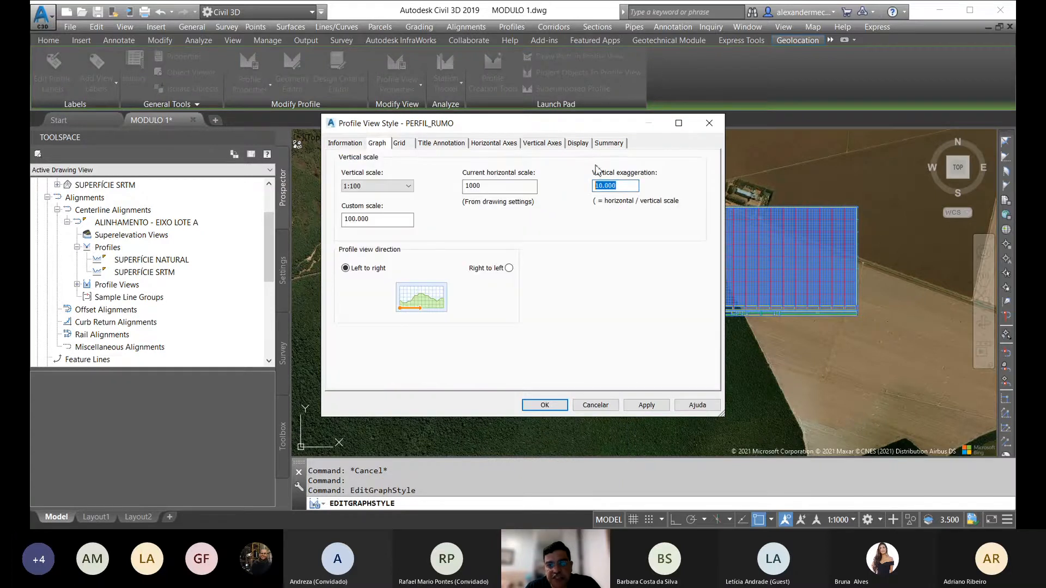
pyautogui.write('1')
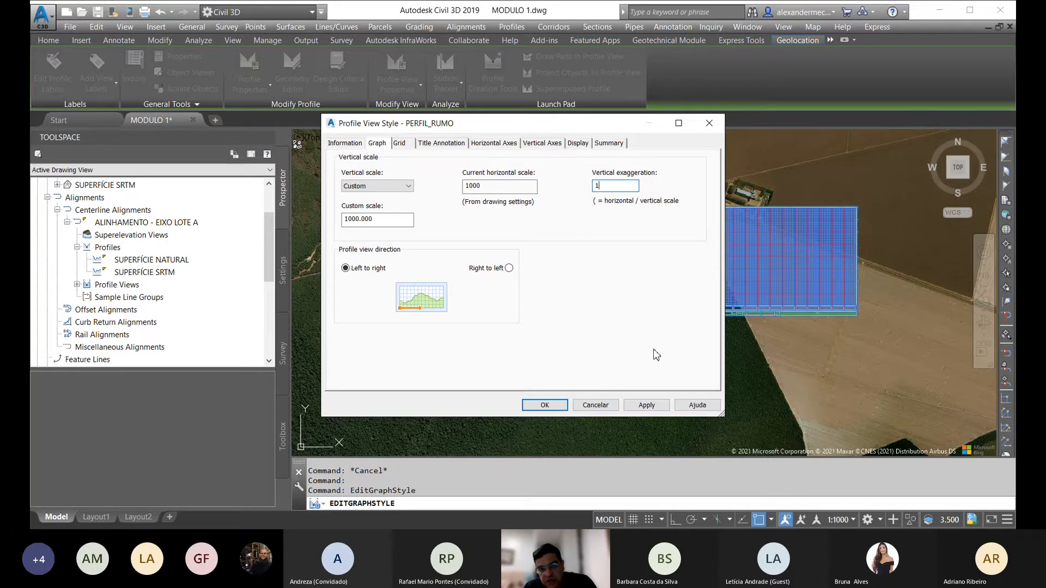
pyautogui.click(545, 405)
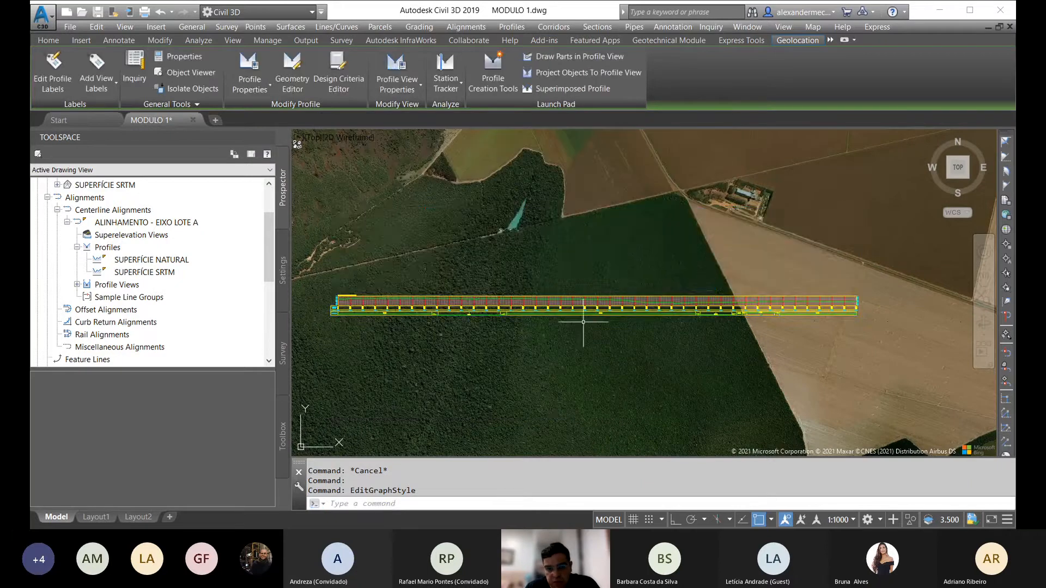
# Examine the terrain lines, grid and bands along the profile view drawn without vertical exaggeration.
pyautogui.press('Escape')
pyautogui.scroll(6, 681, 306)
pyautogui.moveTo(564, 297); pyautogui.dragTo(850, 269, button='middle')
pyautogui.moveTo(486, 294); pyautogui.dragTo(760, 280, button='middle')
pyautogui.moveTo(426, 275); pyautogui.dragTo(708, 275, button='middle')
pyautogui.scroll(-6, 653, 280)
pyautogui.moveTo(497, 263); pyautogui.dragTo(712, 258, button='middle')
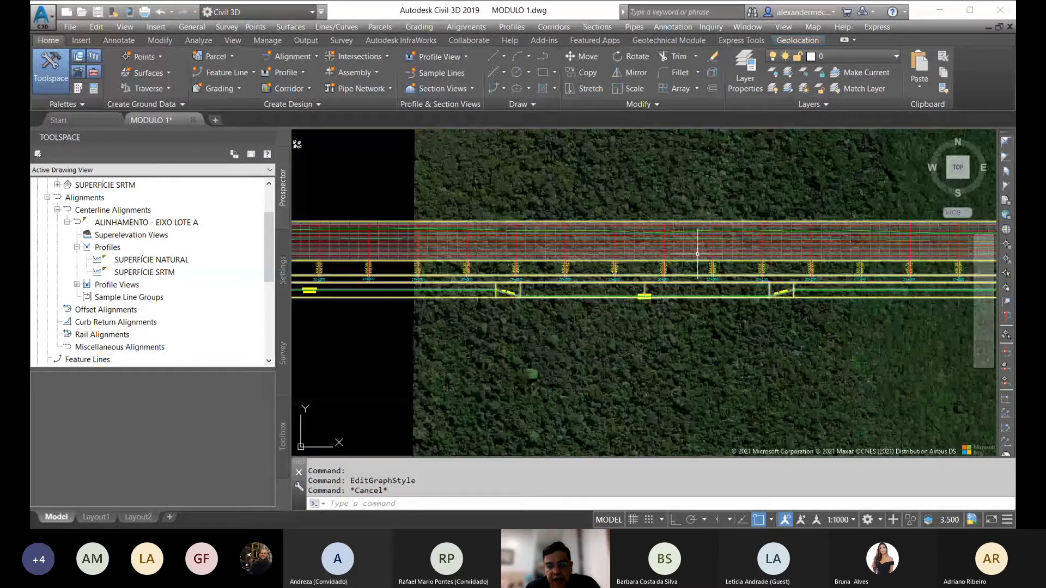
pyautogui.scroll(2, 692, 254)
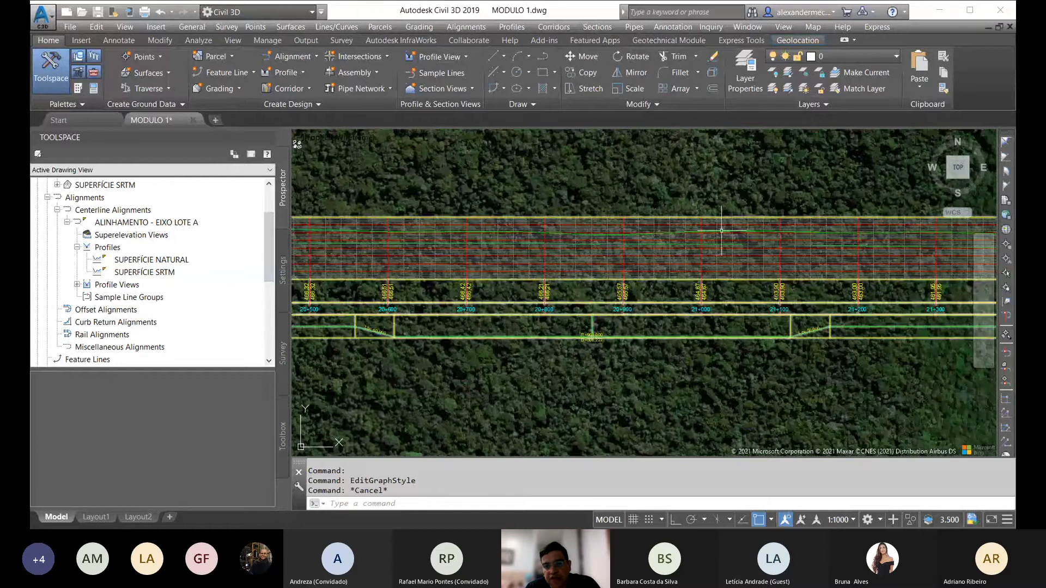
pyautogui.scroll(-3, 546, 258)
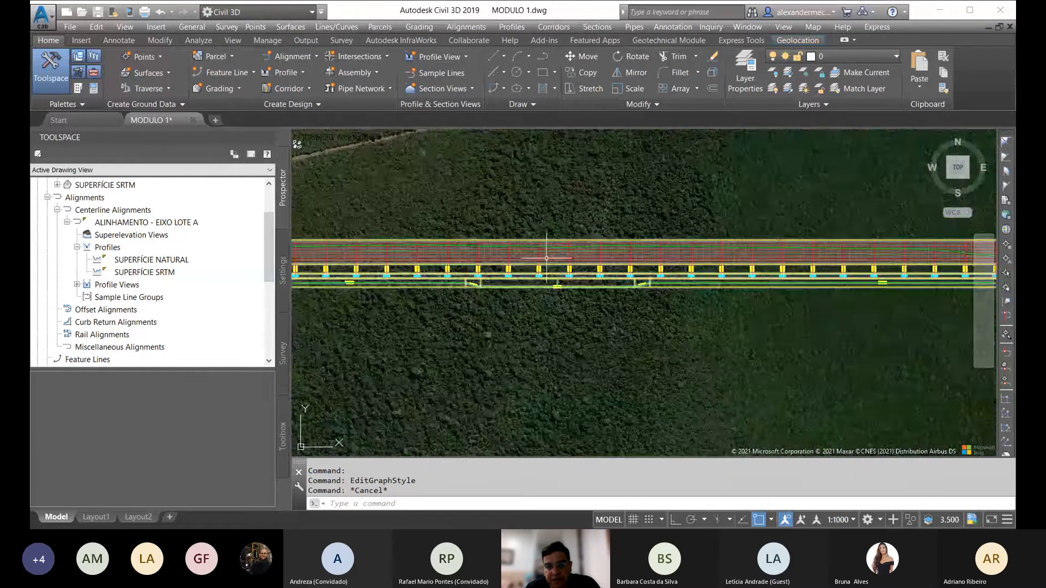
pyautogui.moveTo(546, 258); pyautogui.dragTo(564, 274, button='middle')
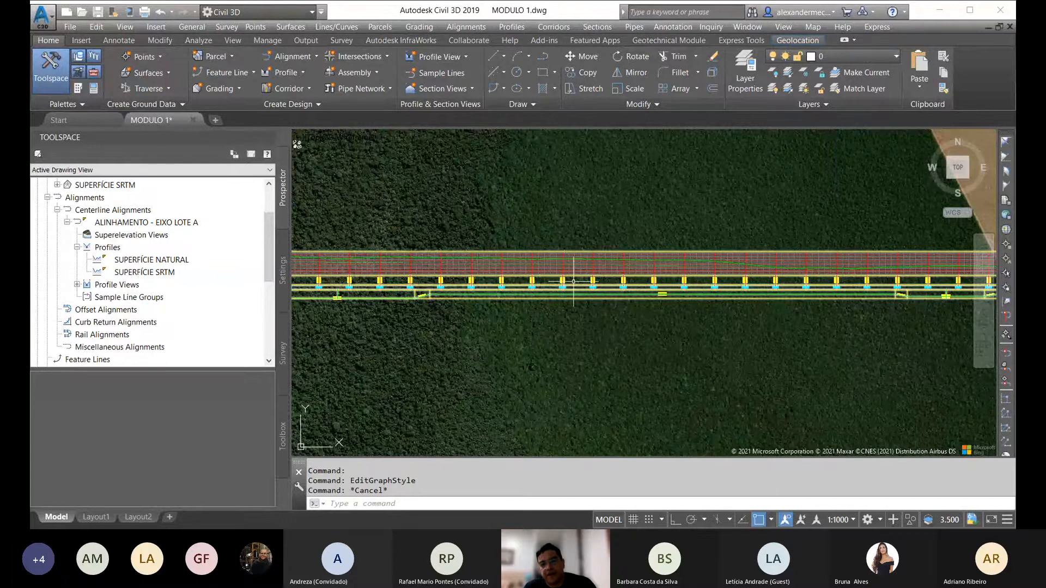
pyautogui.scroll(-5, 540, 259)
pyautogui.press('Escape')
pyautogui.scroll(5, 648, 261)
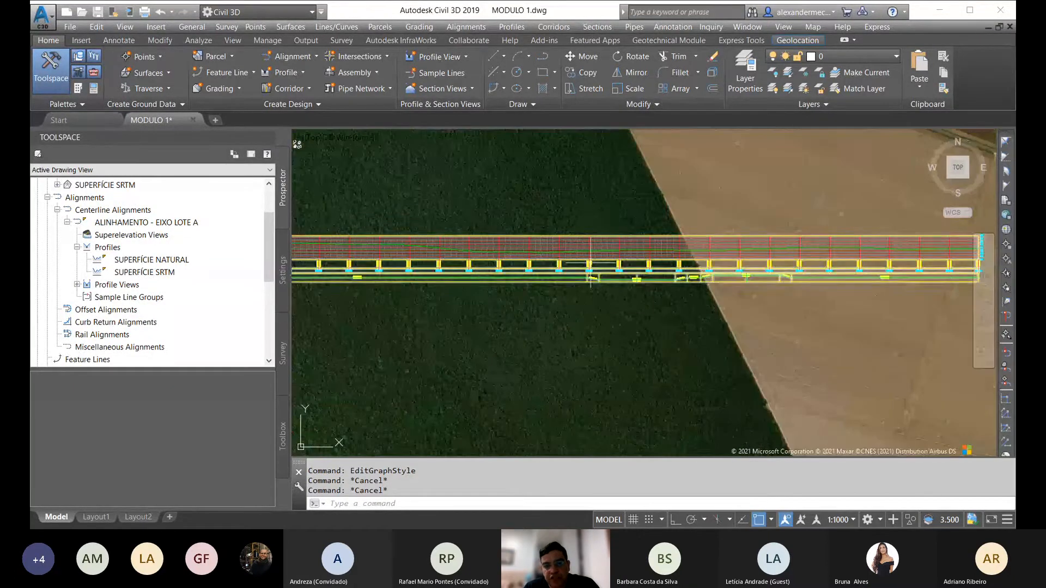
pyautogui.scroll(3, 648, 261)
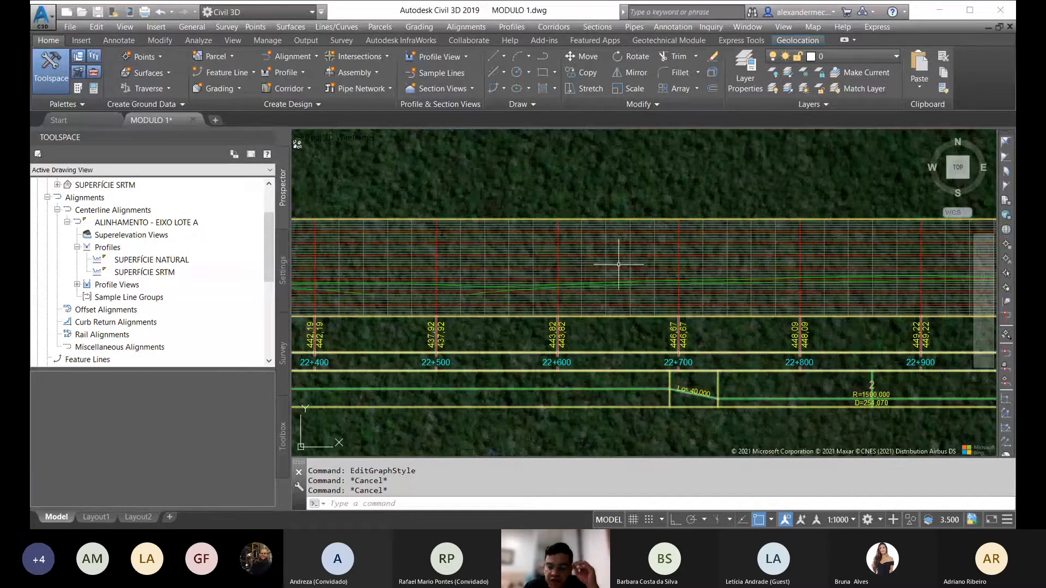
# Set the vertical exaggeration of the profile view style PERFIL_RUMO back to 10.
pyautogui.click(619, 264)
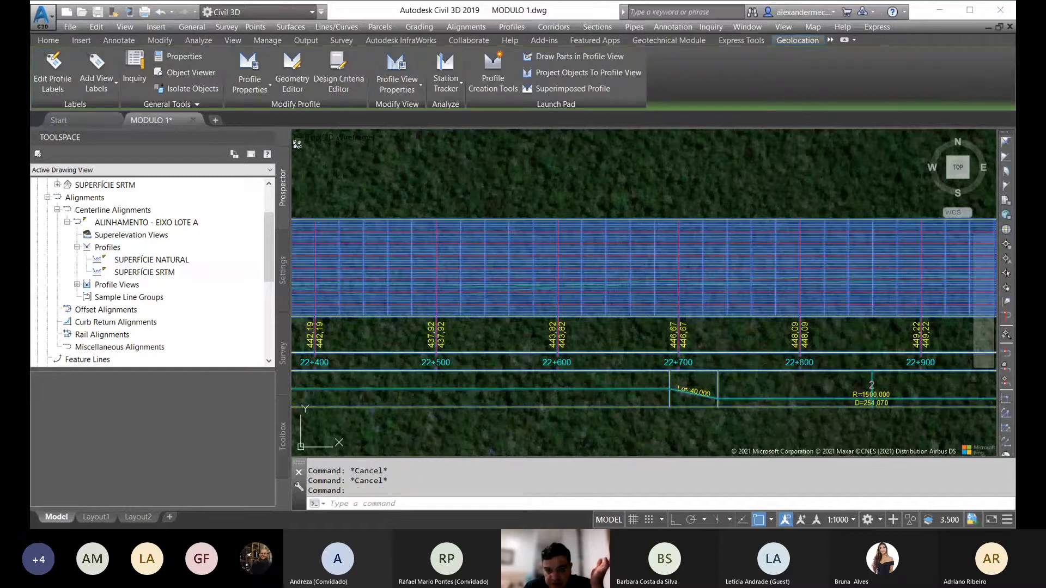
pyautogui.rightClick(620, 265)
pyautogui.click(668, 409)
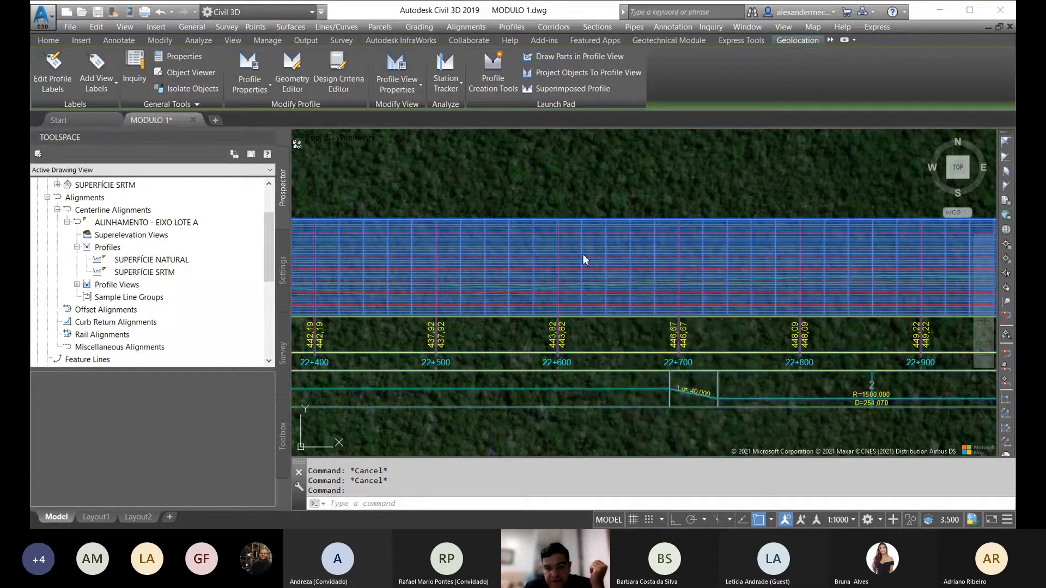
pyautogui.doubleClick(609, 186)
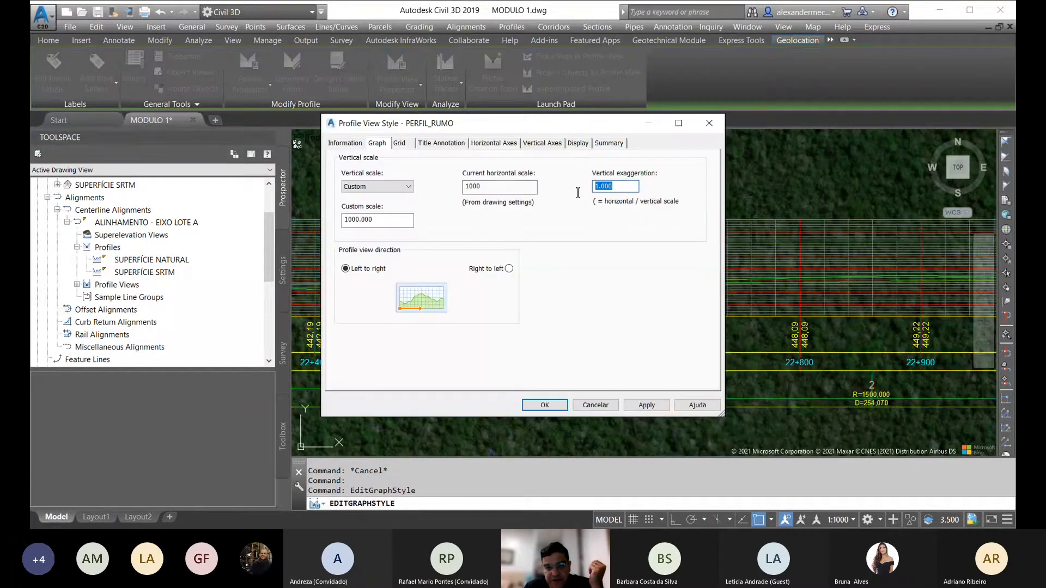
pyautogui.write('10')
pyautogui.click(544, 405)
pyautogui.press('Escape')
pyautogui.scroll(-5, 579, 221)
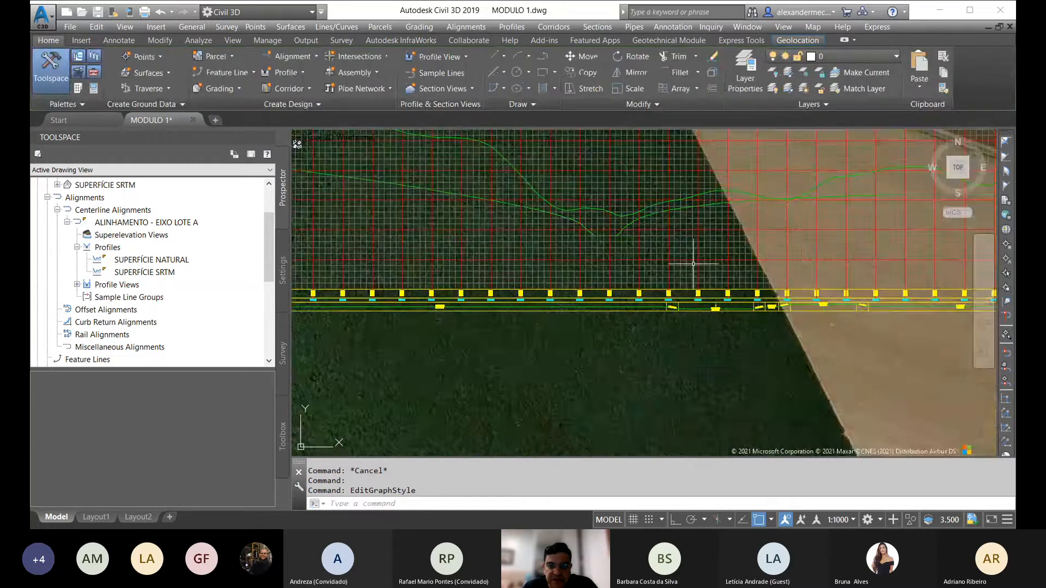
pyautogui.press('Escape')
# Examine the exaggerated terrain lines from the profile view's end station back across its full length.
pyautogui.scroll(1, 578, 221)
pyautogui.moveTo(779, 285); pyautogui.dragTo(567, 259, button='middle')
pyautogui.scroll(2, 838, 288)
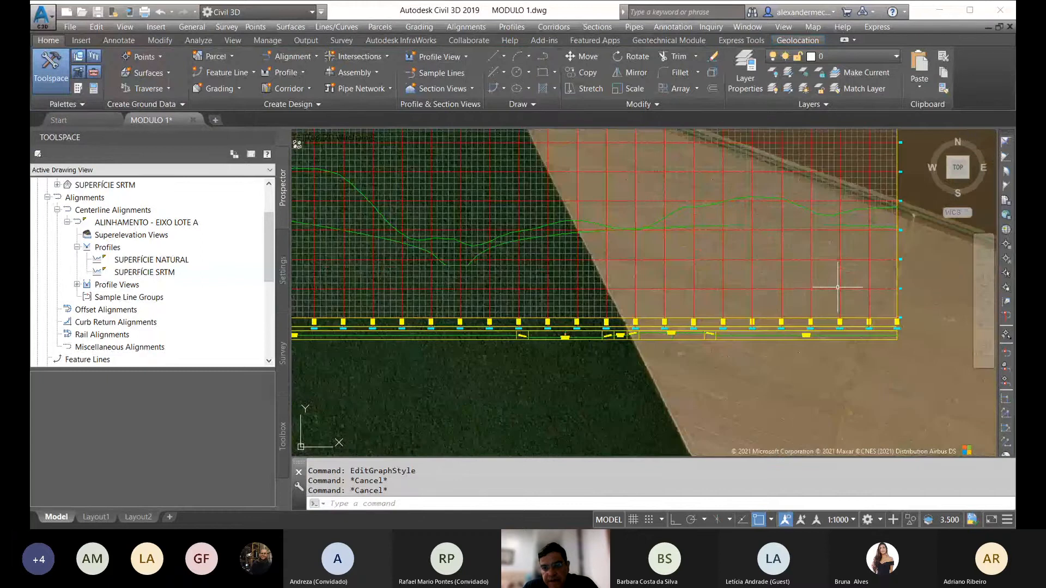
pyautogui.scroll(-8, 801, 258)
pyautogui.scroll(5, 671, 249)
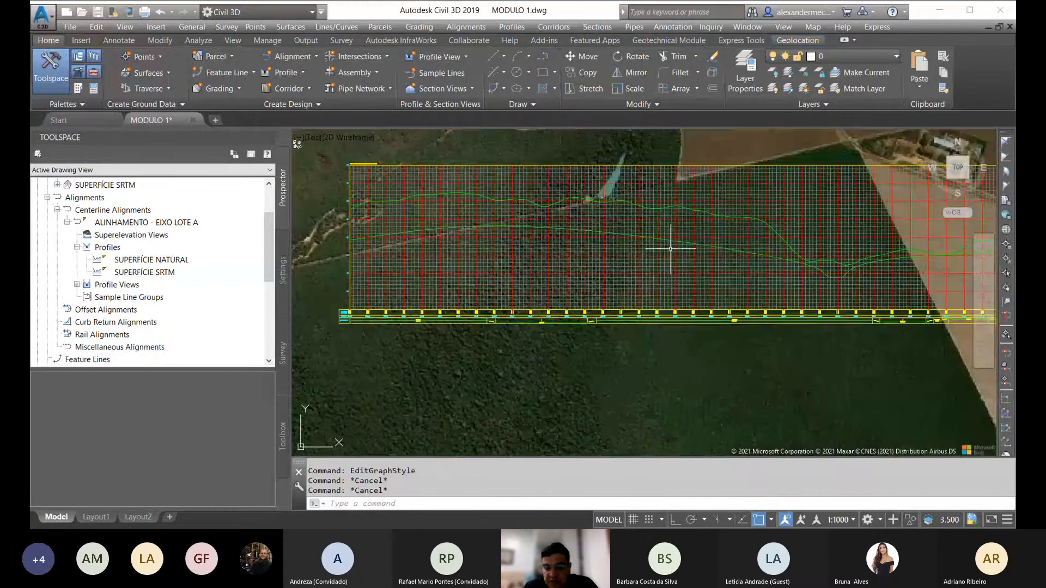
pyautogui.press('Escape')
pyautogui.scroll(-2, 588, 264)
pyautogui.moveTo(758, 291); pyautogui.dragTo(660, 298, button='middle')
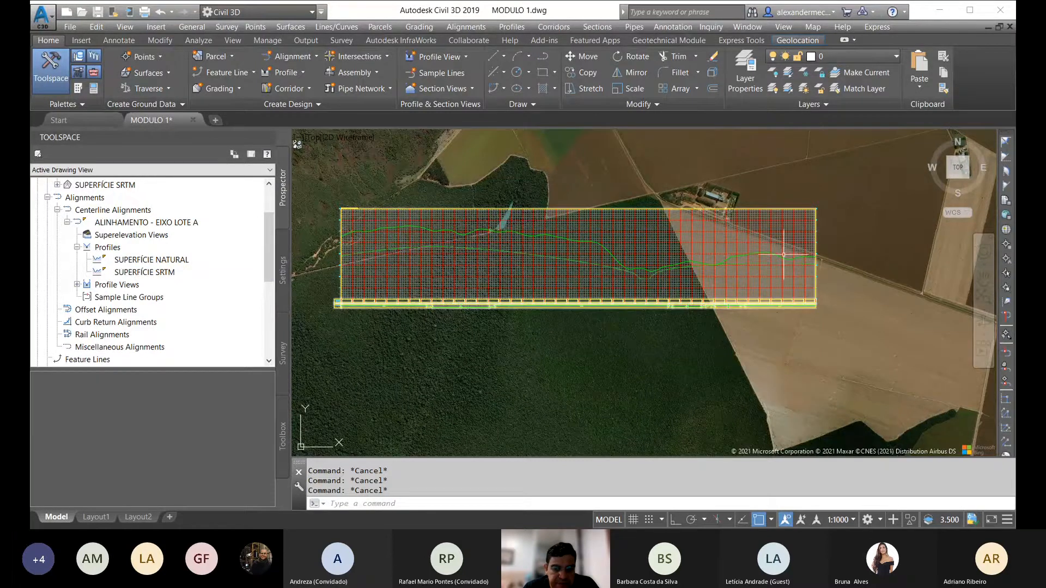
# Select the SUPERFÍCIE NATURAL profile and examine it alongside the road alignment in plan on the aerial image.
pyautogui.click(769, 263)
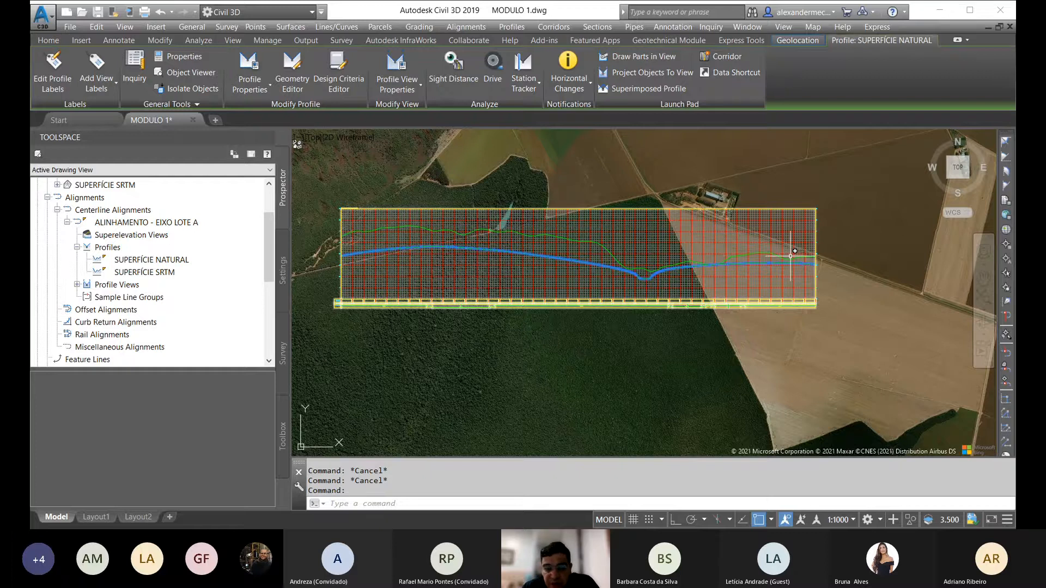
pyautogui.scroll(-6, 544, 369)
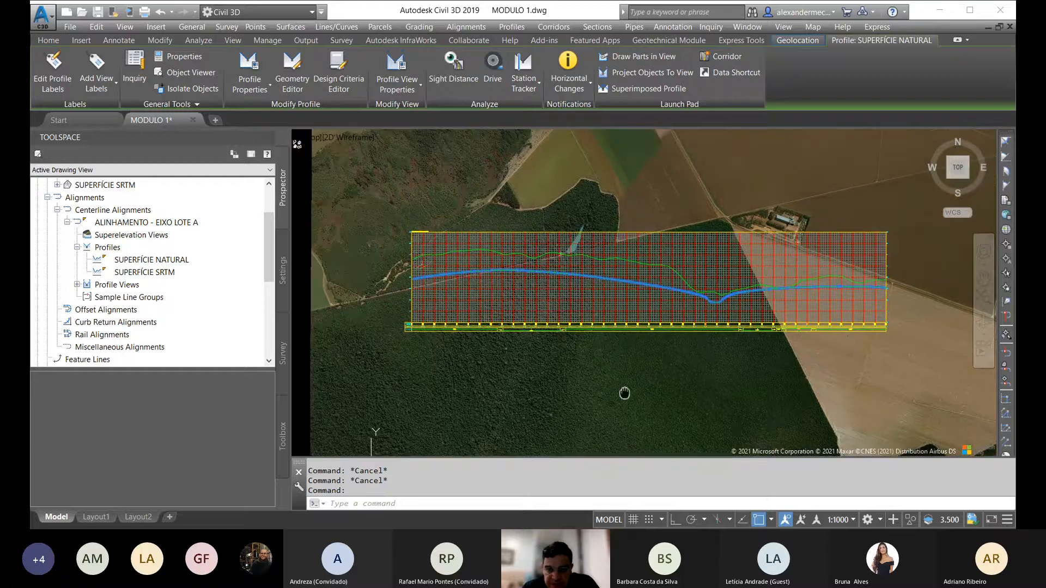
pyautogui.scroll(2, 638, 389)
pyautogui.moveTo(638, 388); pyautogui.dragTo(642, 355, button='middle')
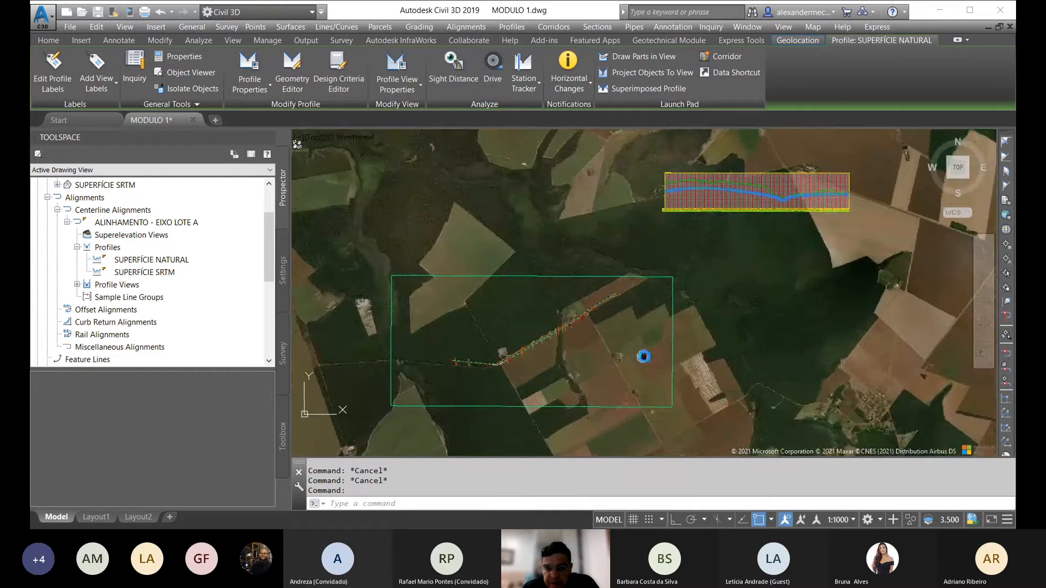
pyautogui.scroll(2, 490, 376)
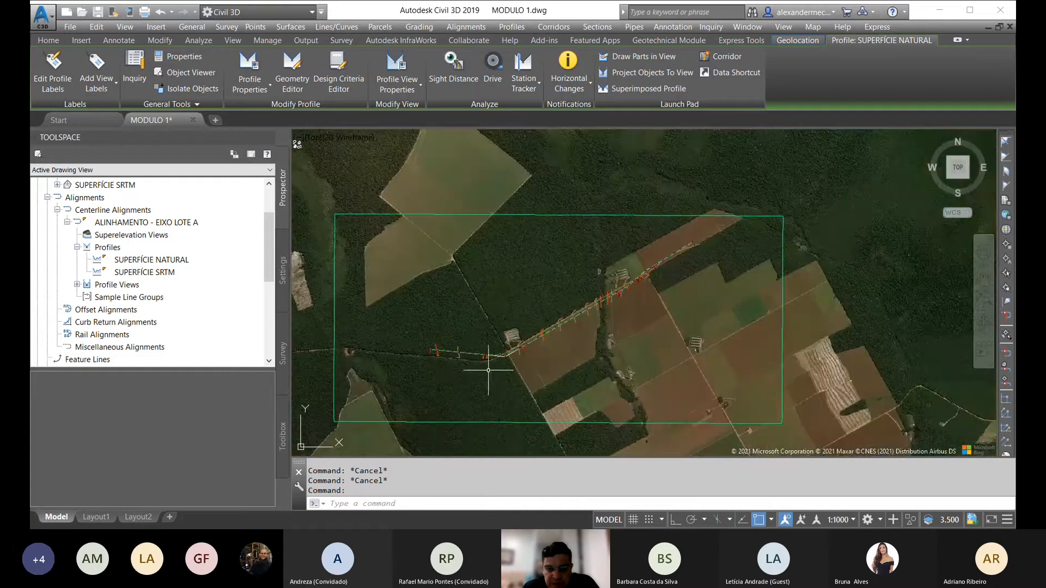
pyautogui.scroll(-3, 489, 370)
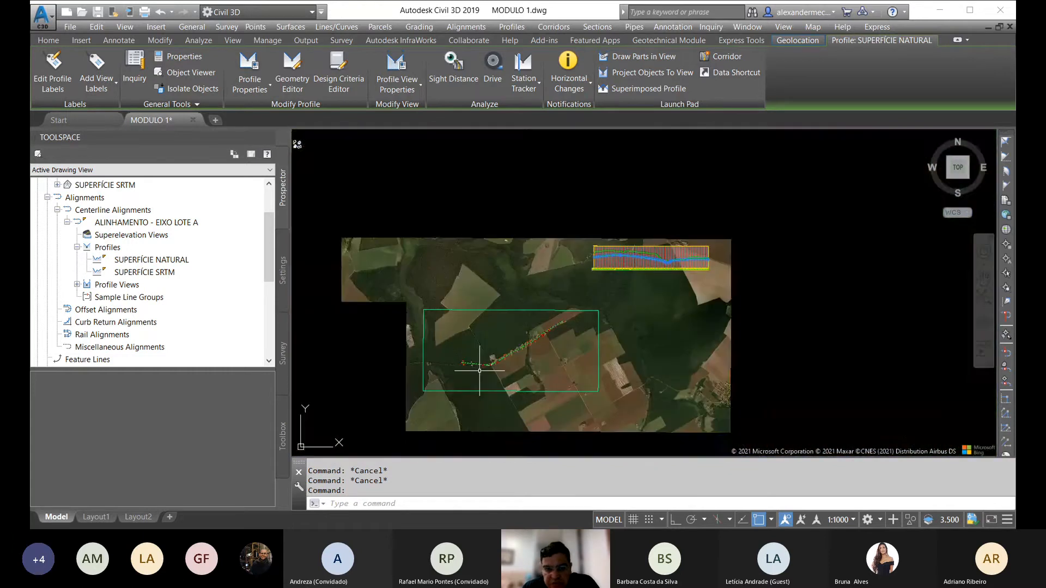
pyautogui.scroll(3, 480, 370)
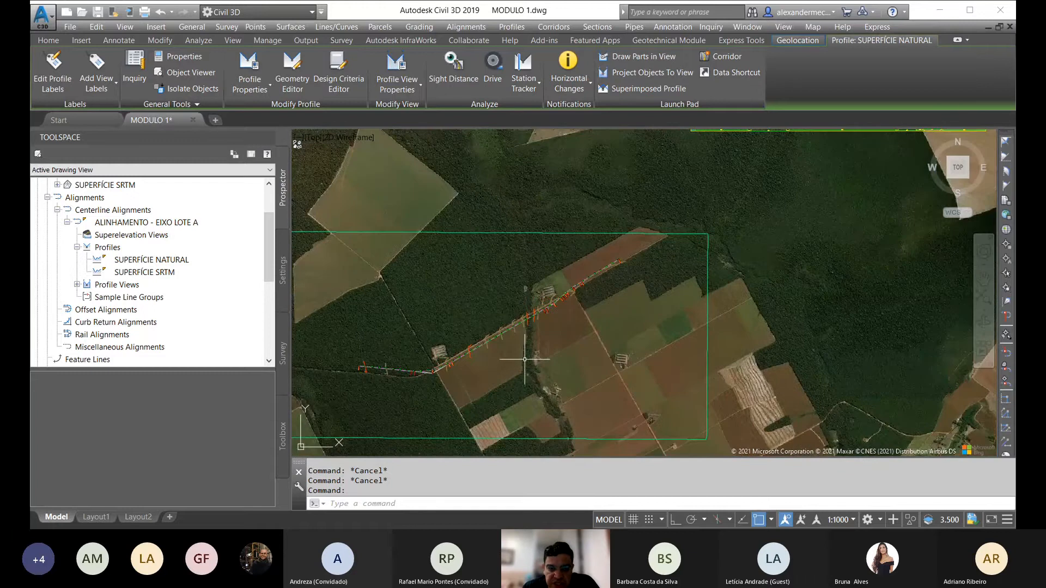
pyautogui.scroll(3, 463, 330)
pyautogui.moveTo(564, 362)
pyautogui.mouseDown(button='middle')
pyautogui.moveTo(614, 316)
pyautogui.moveTo(625, 287)
pyautogui.mouseUp(button='middle')
pyautogui.scroll(-3, 497, 350)
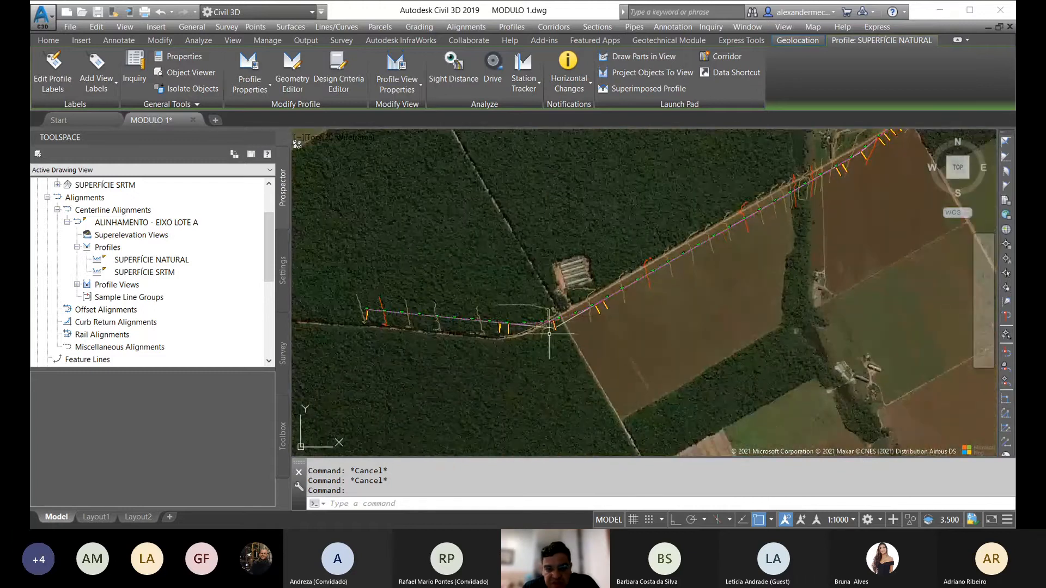
pyautogui.scroll(-3, 497, 349)
pyautogui.scroll(6, 646, 261)
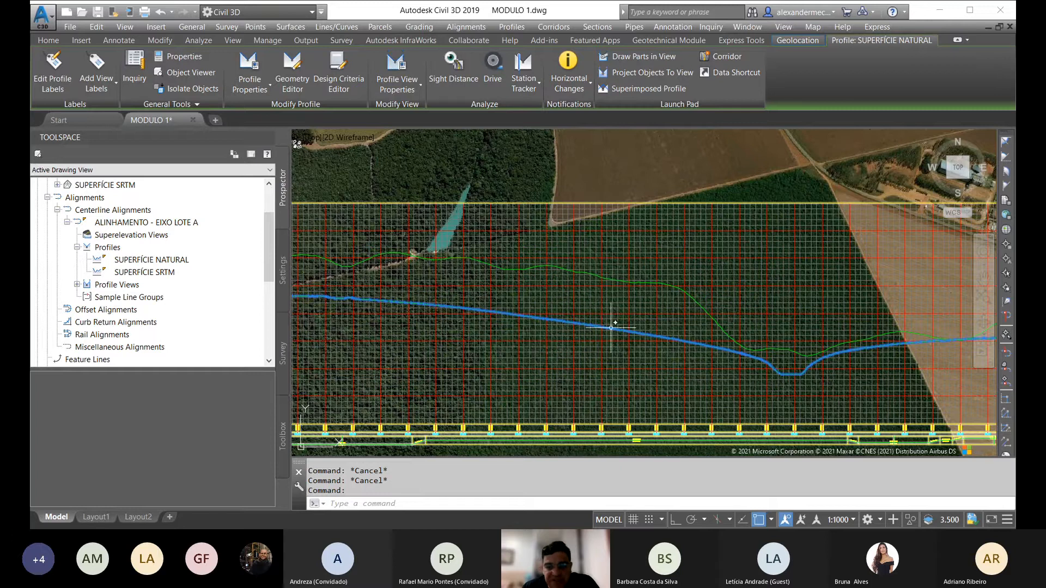
# Inspect the valley dip of the selected SUPERFÍCIE NATURAL profile against the SRTM profile, then clear the selection.
pyautogui.scroll(-3, 612, 324)
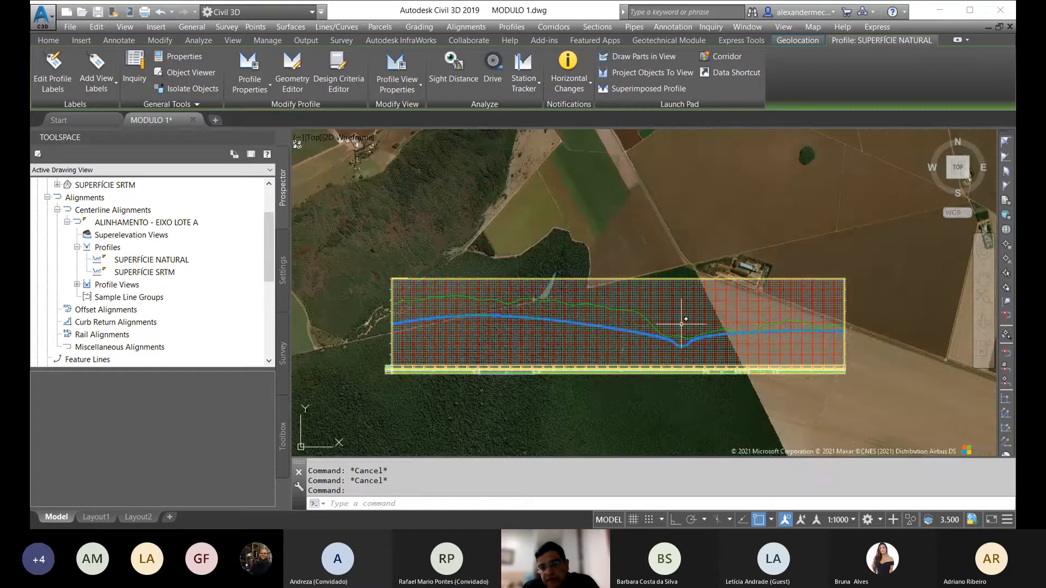
pyautogui.scroll(5, 682, 324)
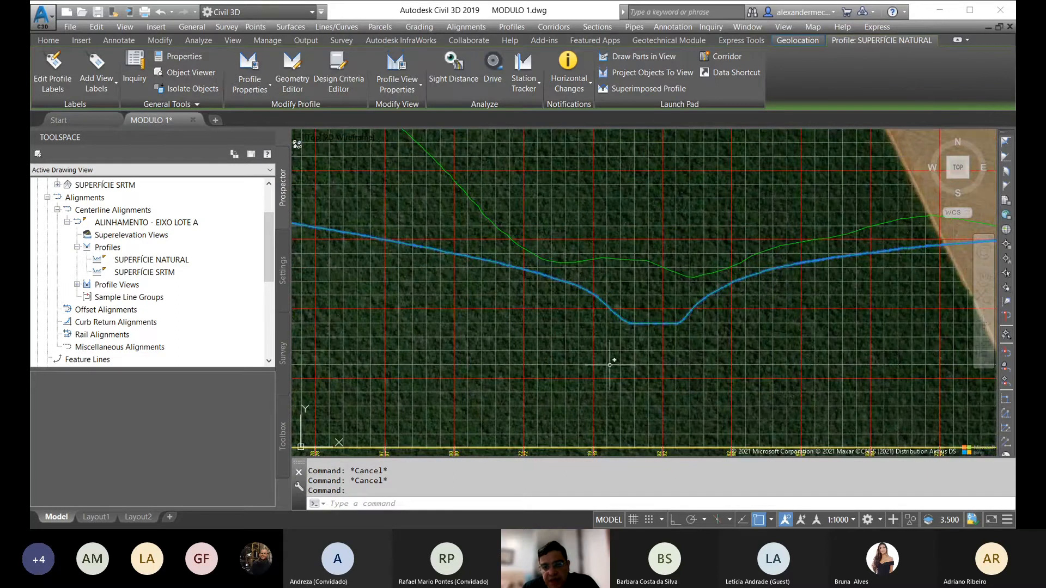
pyautogui.scroll(-5, 697, 330)
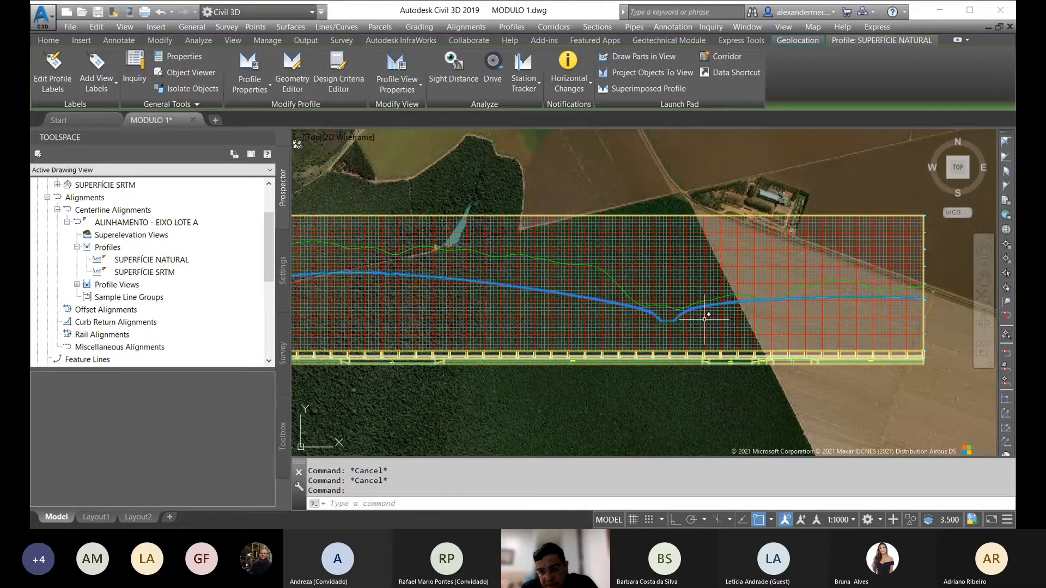
pyautogui.scroll(3, 666, 305)
pyautogui.scroll(-3, 648, 286)
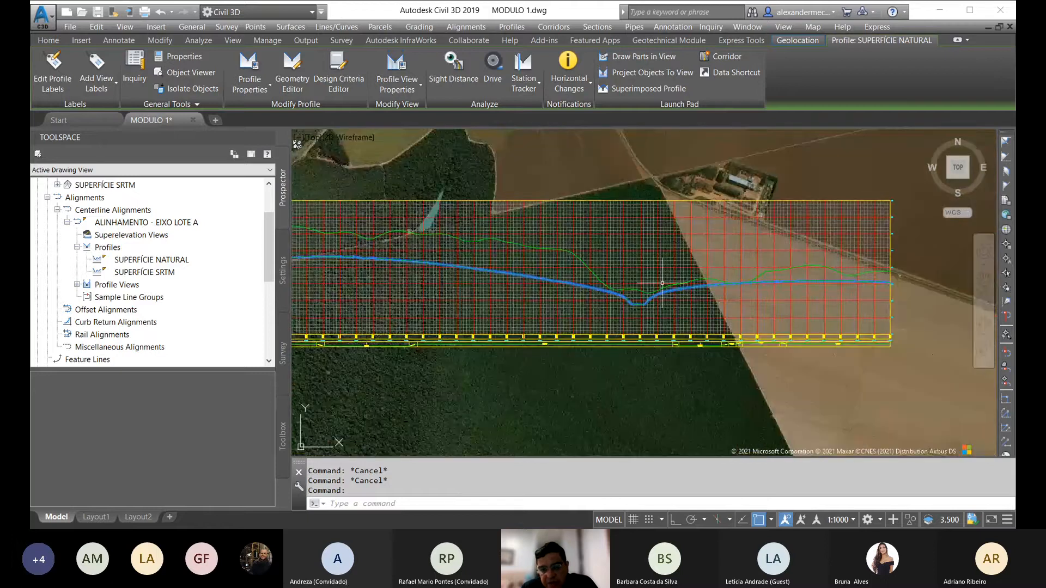
pyautogui.scroll(4, 647, 286)
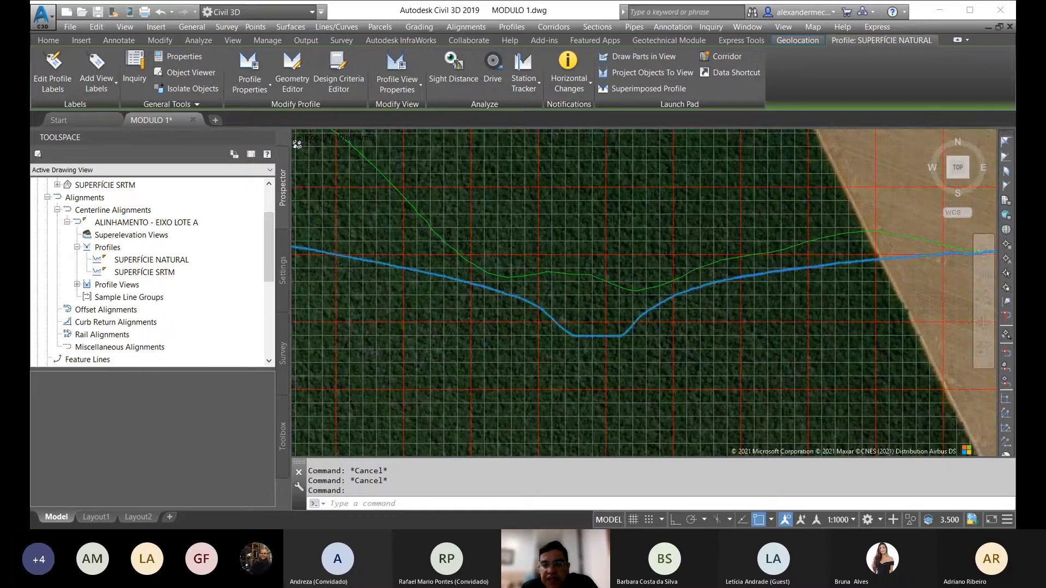
pyautogui.scroll(-8, 627, 305)
pyautogui.moveTo(645, 350); pyautogui.dragTo(642, 265, button='middle')
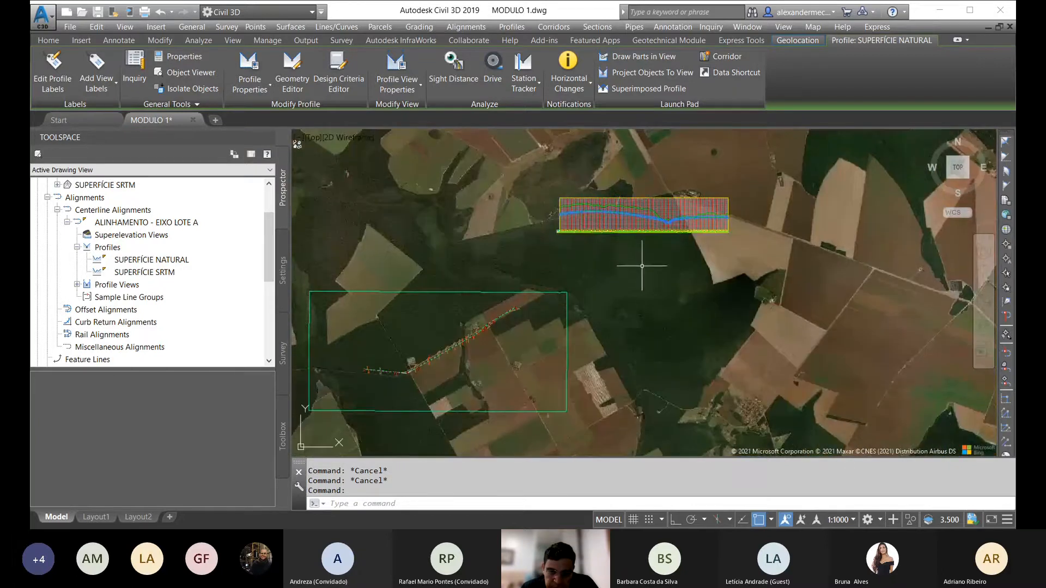
pyautogui.moveTo(582, 338); pyautogui.dragTo(654, 320, button='middle')
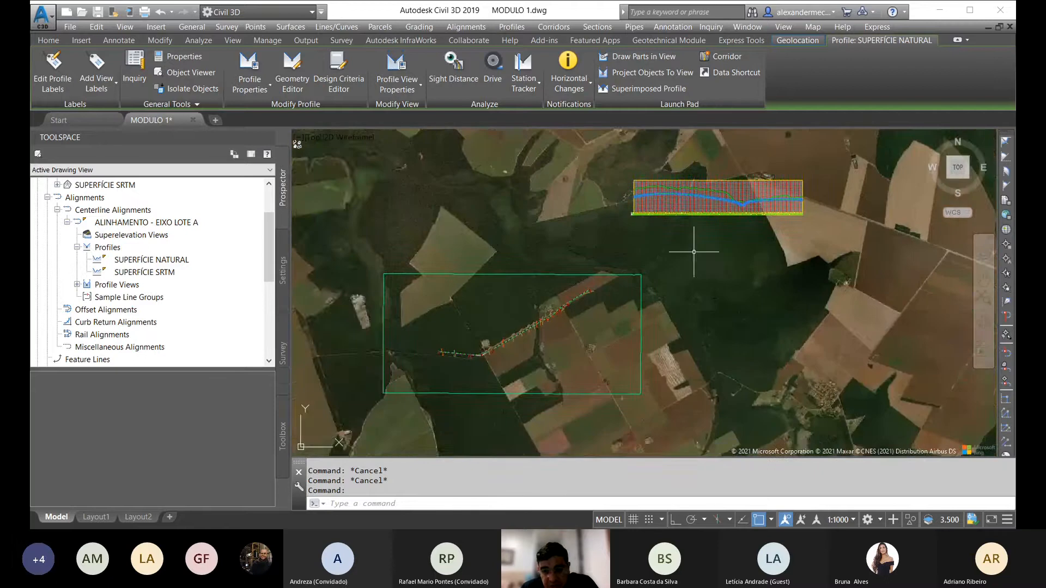
pyautogui.scroll(4, 766, 194)
pyautogui.press('Escape')
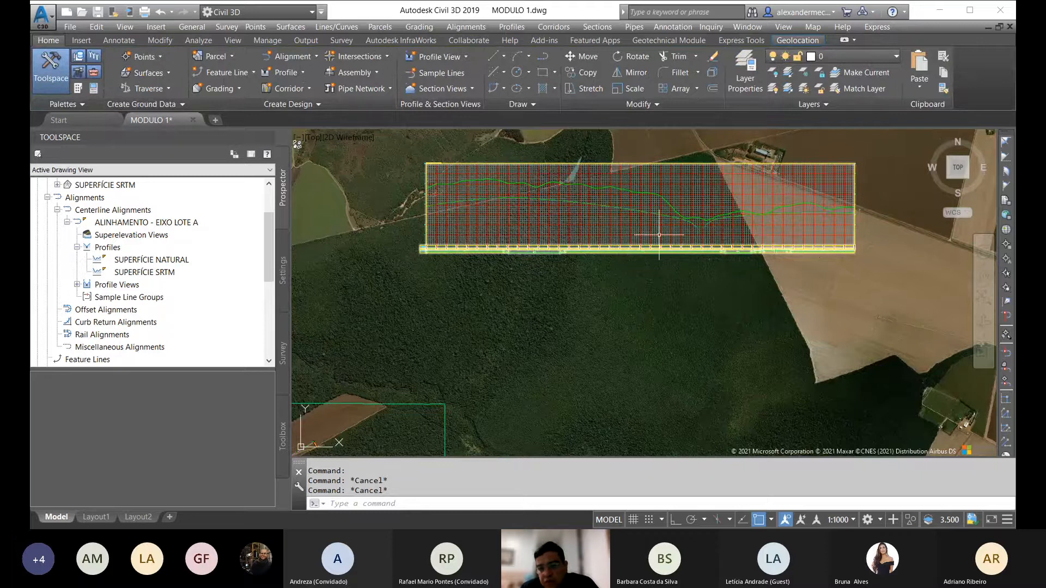
# Compare the two ground profiles over the full profile view and its location relative to the alignment.
pyautogui.moveTo(659, 235); pyautogui.dragTo(647, 253, button='middle')
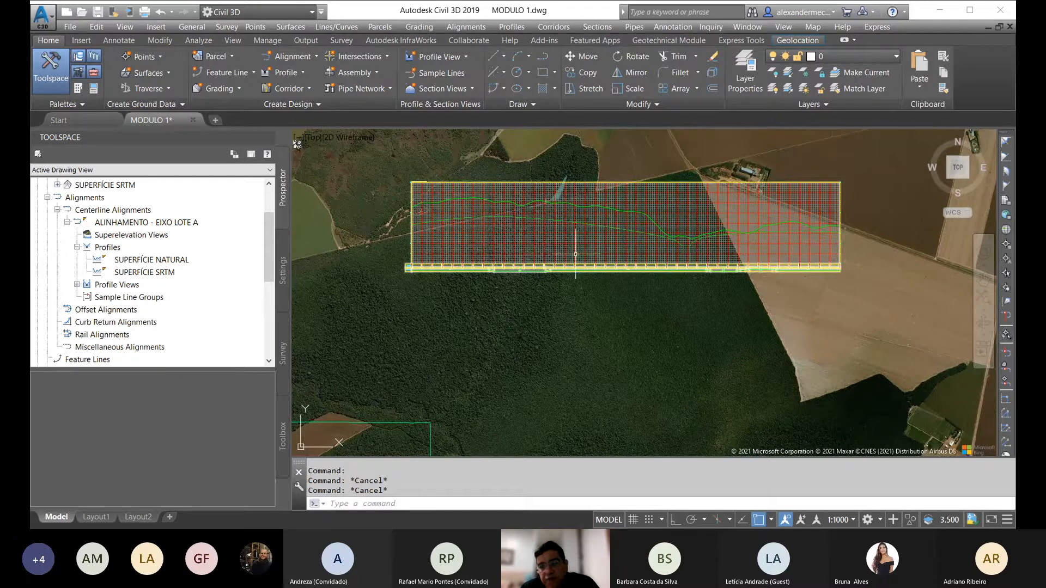
pyautogui.scroll(-4, 664, 232)
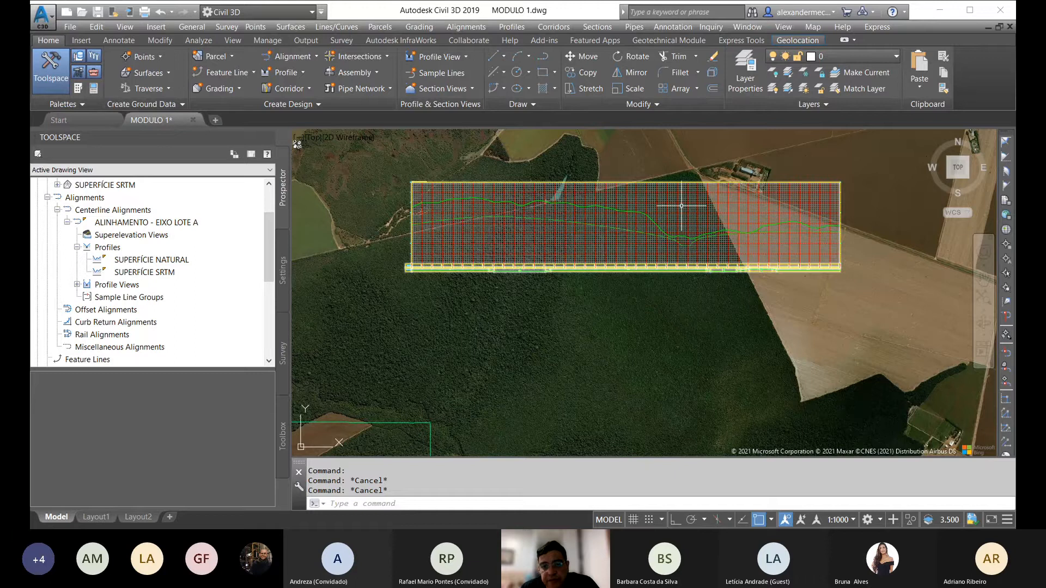
pyautogui.scroll(5, 644, 227)
pyautogui.scroll(2, 710, 179)
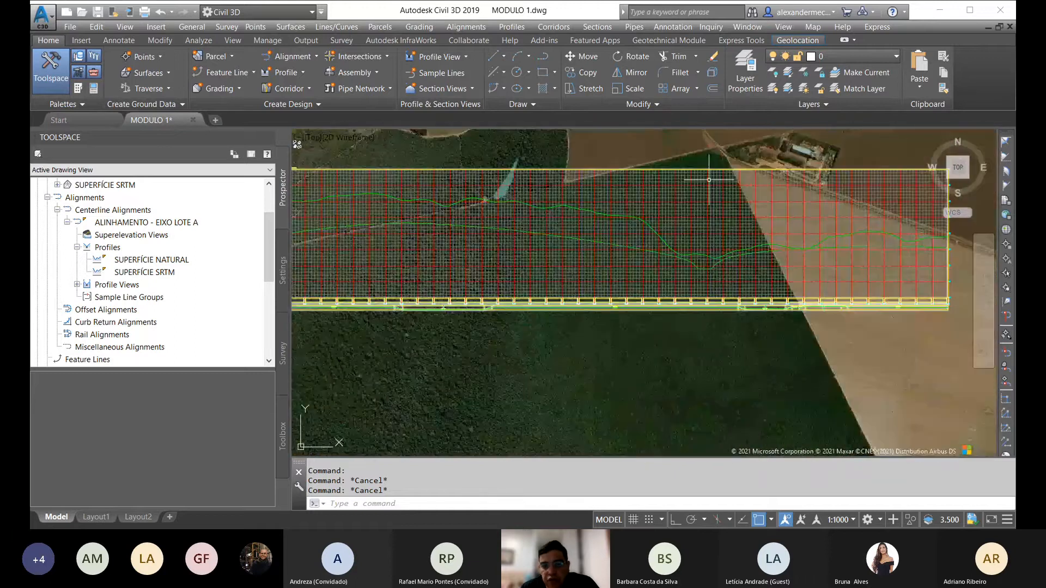
pyautogui.scroll(-4, 712, 219)
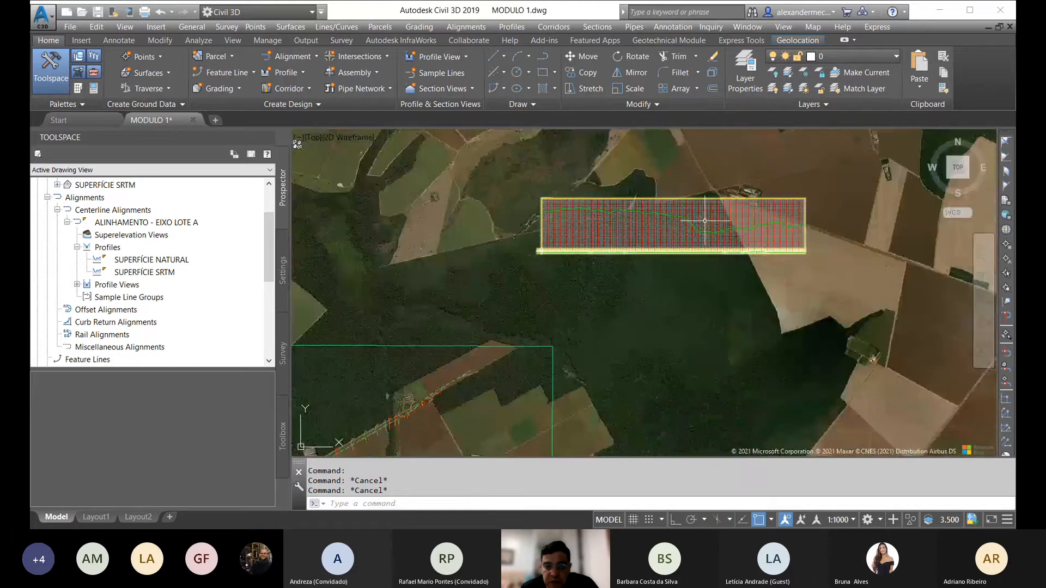
pyautogui.scroll(-5, 687, 221)
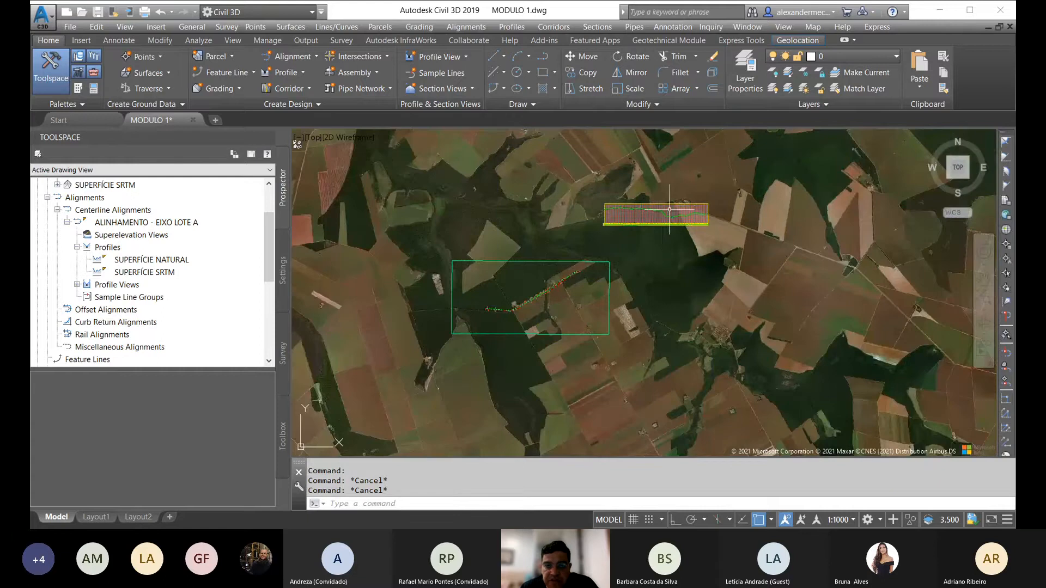
pyautogui.scroll(7, 673, 212)
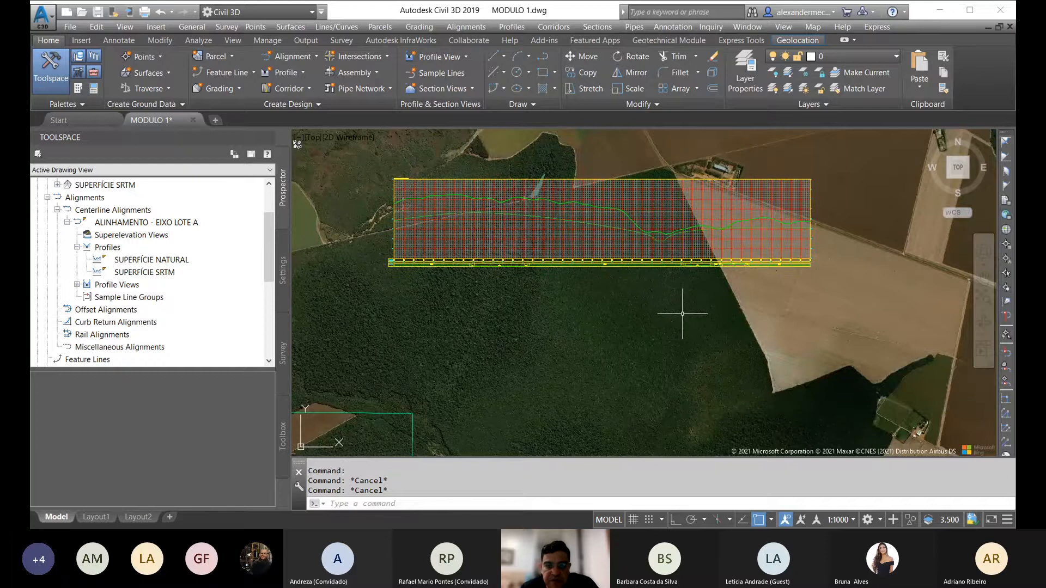
pyautogui.scroll(-7, 678, 302)
pyautogui.scroll(9, 673, 278)
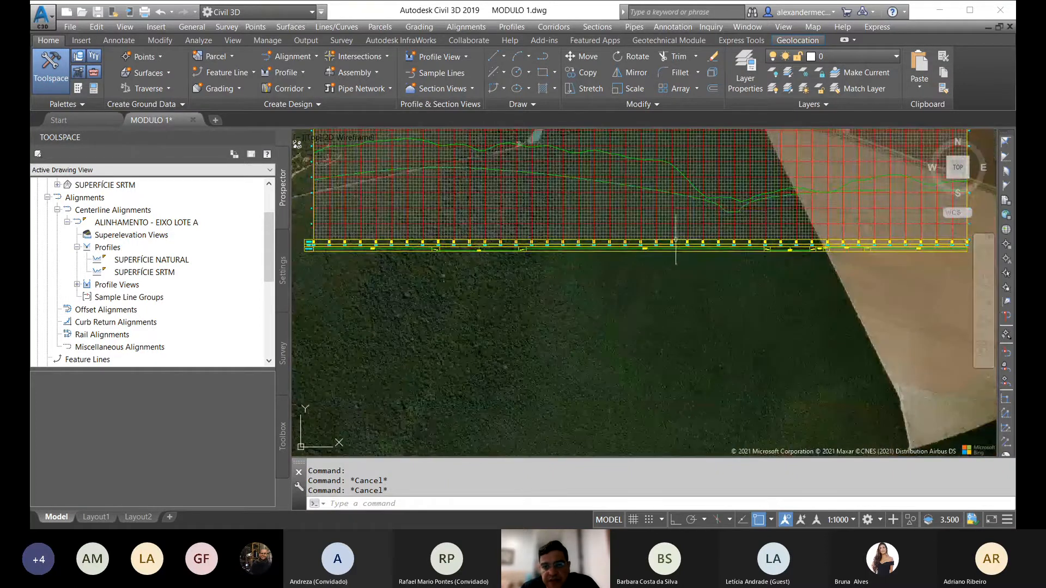
# Turn off drawing of the SUPERFÍCIE SRTM profile in the properties of the EIXO LOTE A profile view.
pyautogui.click(675, 239)
pyautogui.moveTo(644, 225); pyautogui.dragTo(573, 307, button='middle')
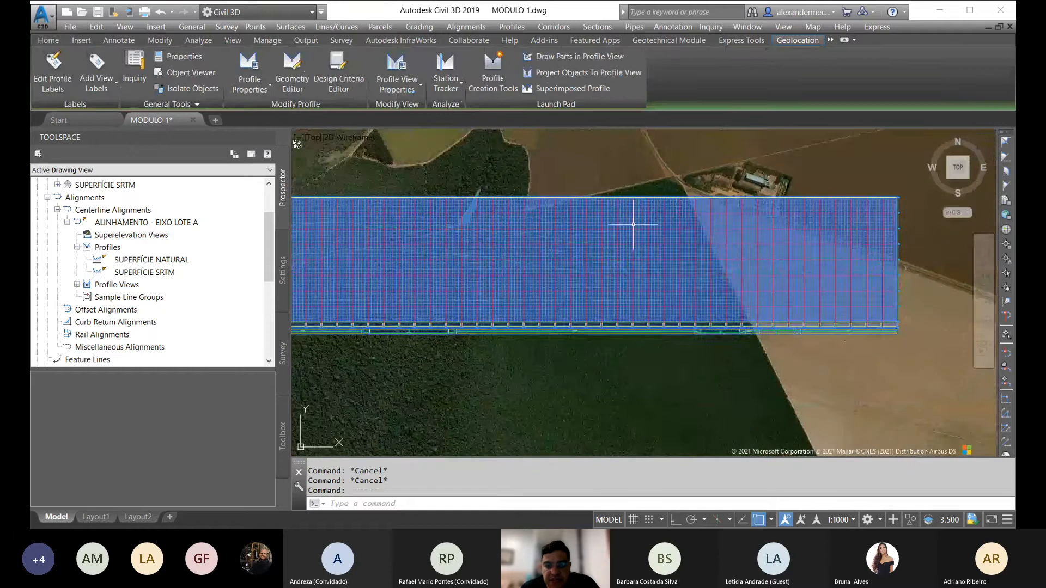
pyautogui.rightClick(633, 224)
pyautogui.click(670, 359)
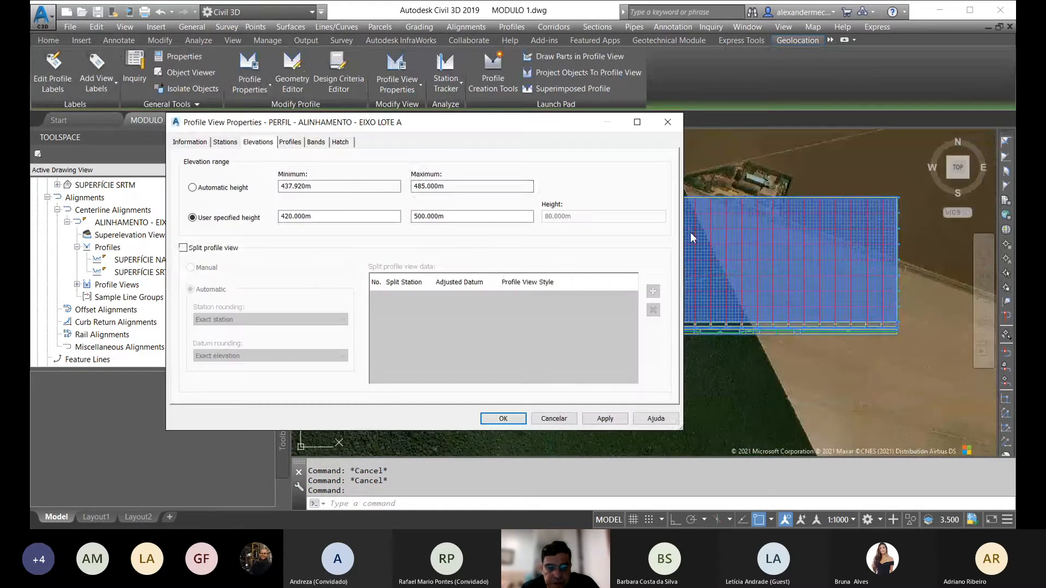
pyautogui.click(291, 143)
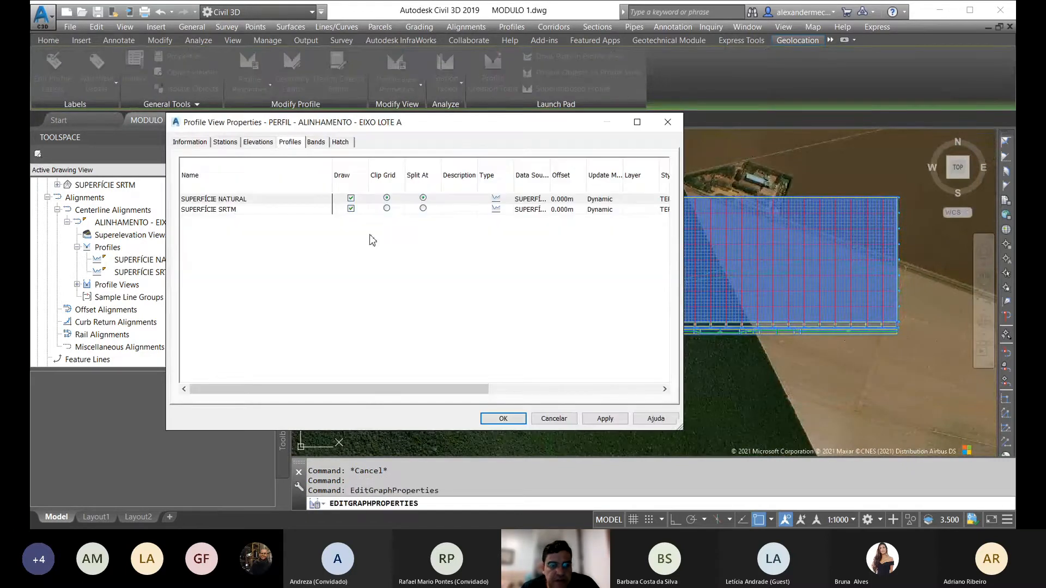
pyautogui.click(351, 209)
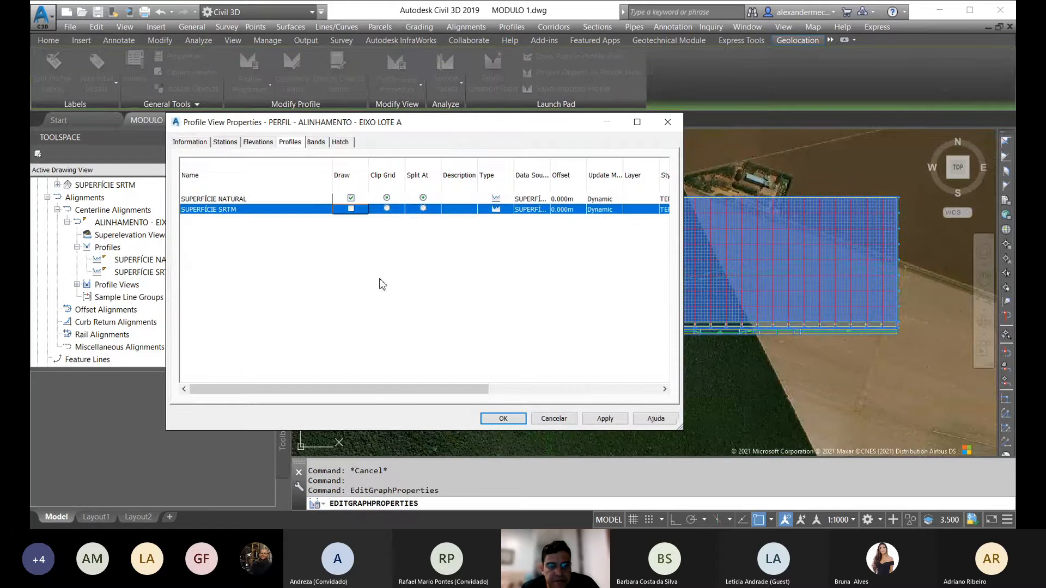
pyautogui.click(500, 418)
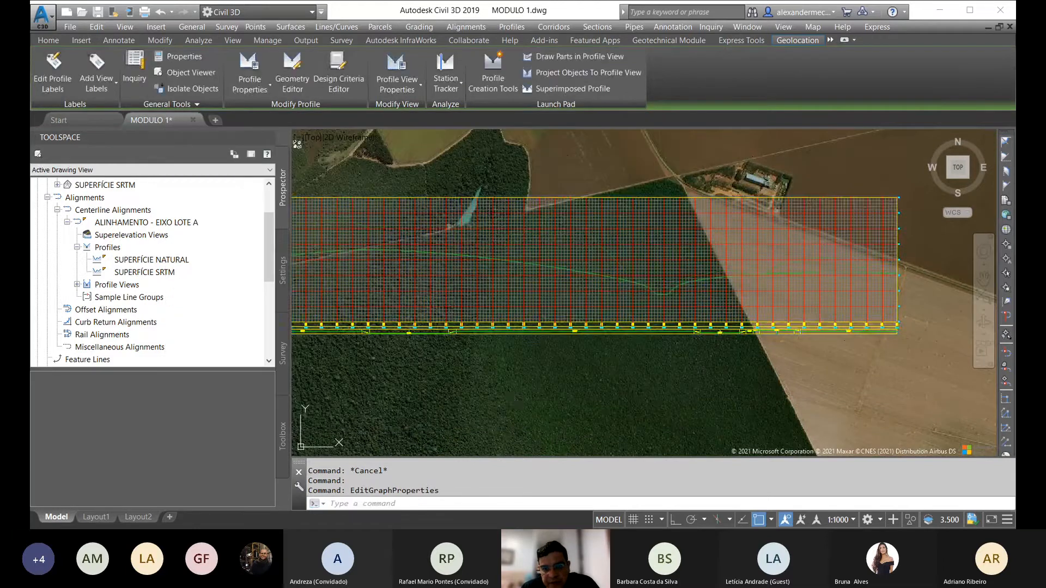
pyautogui.scroll(-4, 676, 278)
pyautogui.scroll(4, 613, 279)
pyautogui.press('Escape')
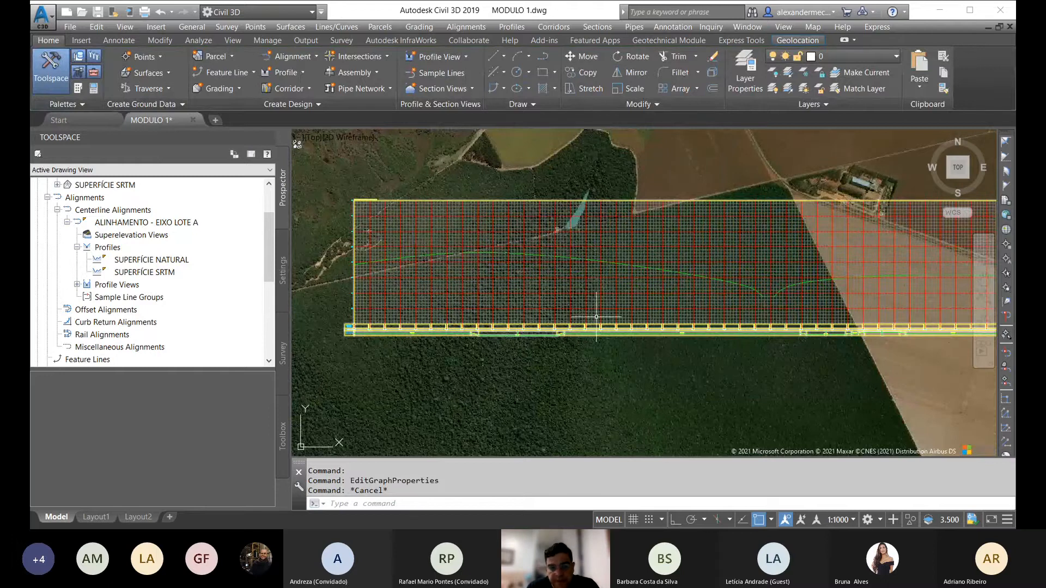
# Examine the natural ground profile and the elevation, station and curve data bands beneath it around station 21+000.
pyautogui.scroll(-2, 527, 273)
pyautogui.scroll(-2, 527, 273)
pyautogui.scroll(-2, 560, 327)
pyautogui.scroll(3, 582, 279)
pyautogui.scroll(-1, 645, 201)
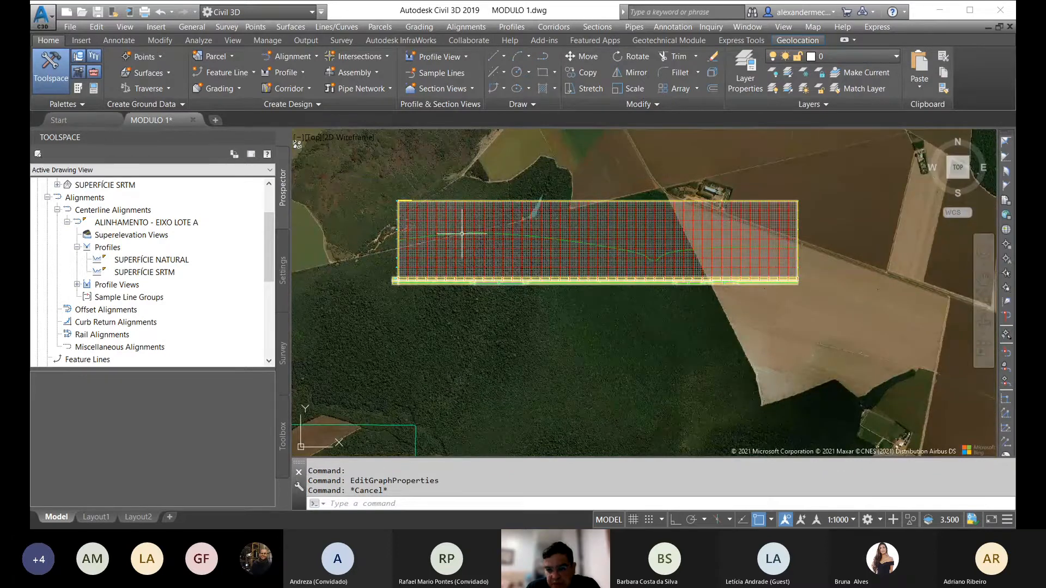
pyautogui.scroll(-4, 581, 218)
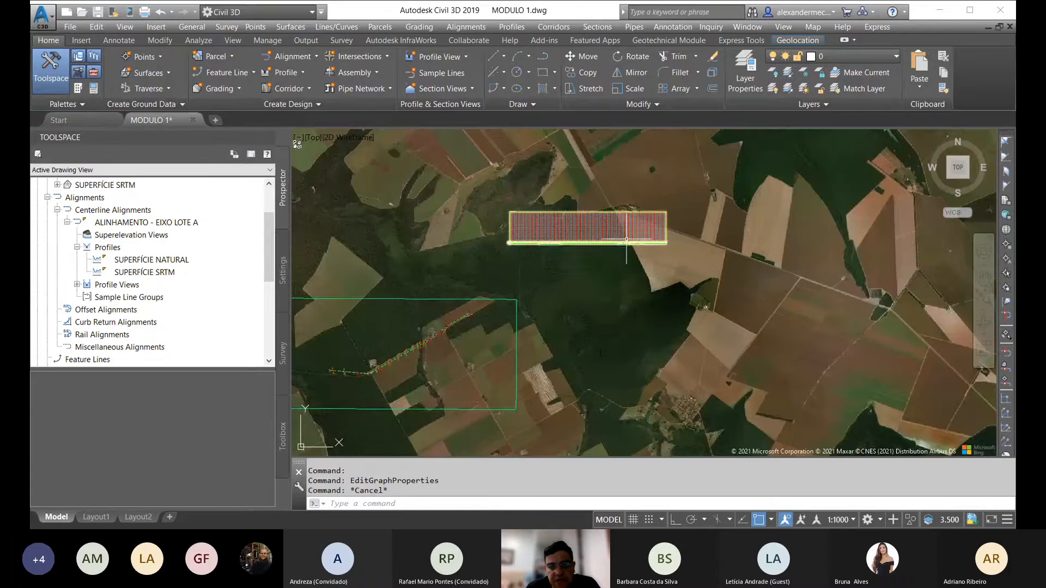
pyautogui.scroll(5, 584, 266)
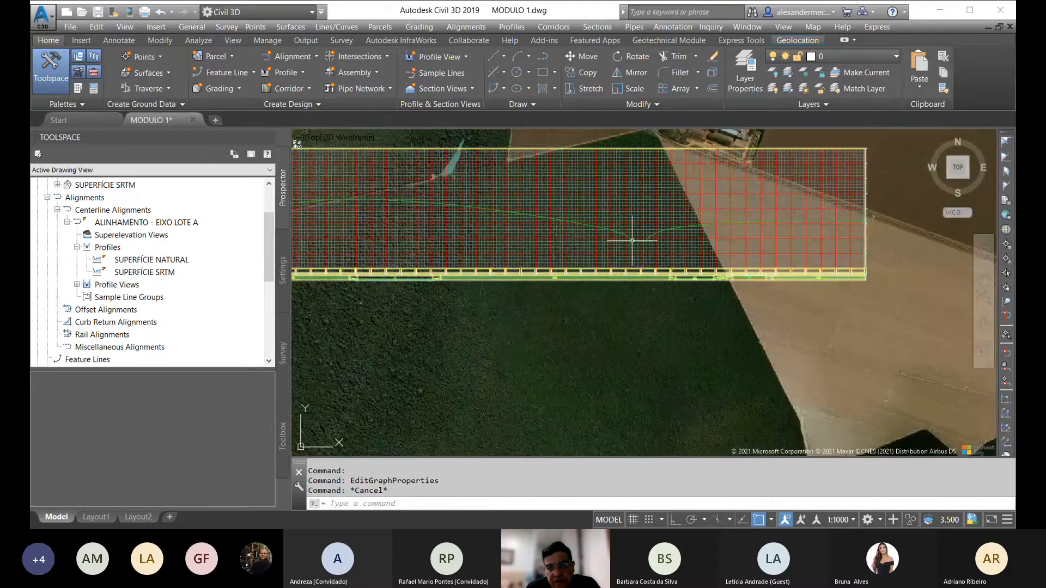
pyautogui.scroll(2, 504, 260)
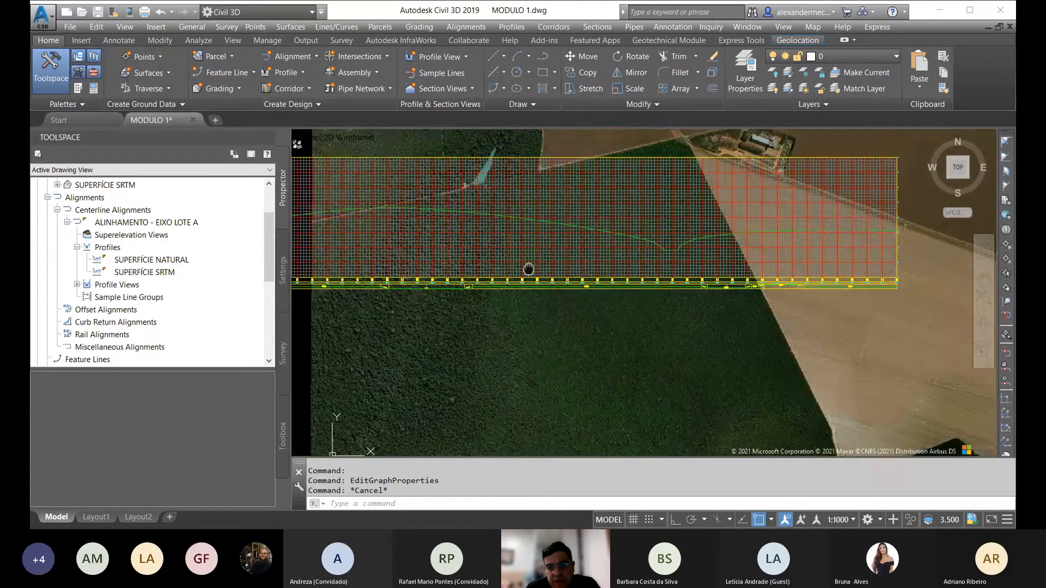
pyautogui.scroll(1, 547, 279)
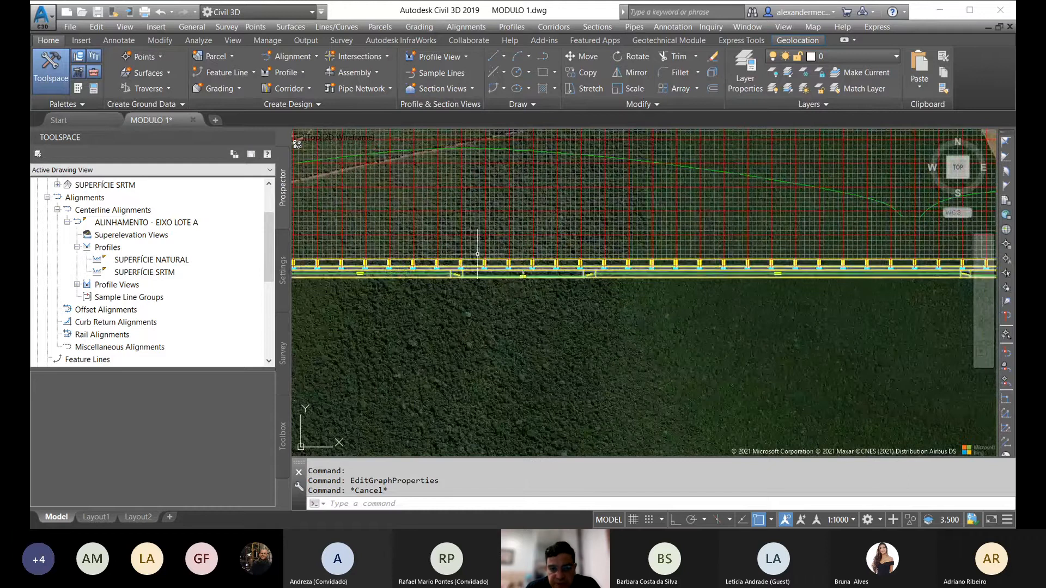
pyautogui.scroll(2, 500, 241)
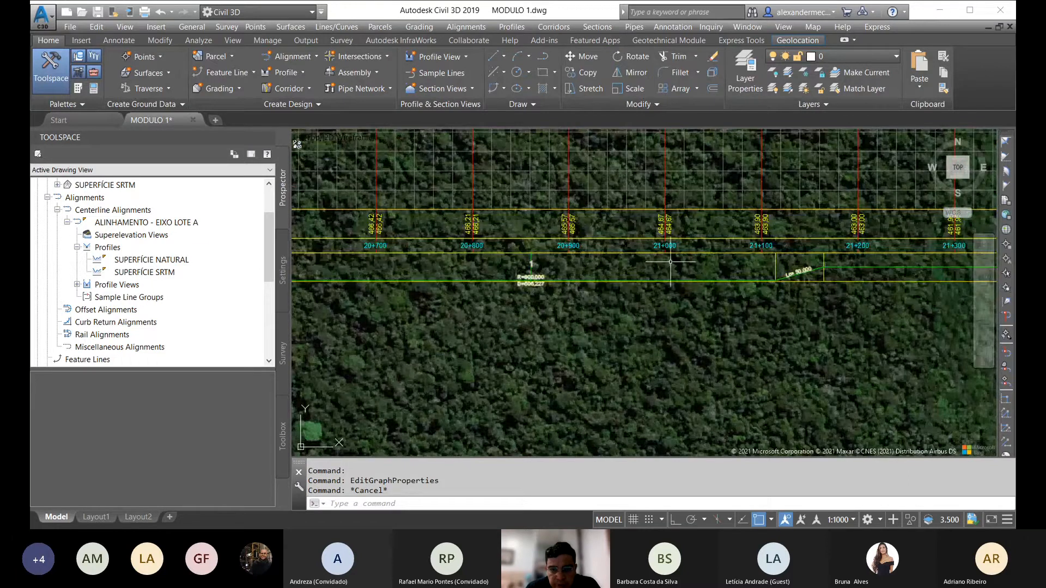
# Examine the natural ground profile and its data bands along the full length of the profile view, back to its first station.
pyautogui.scroll(-4, 625, 304)
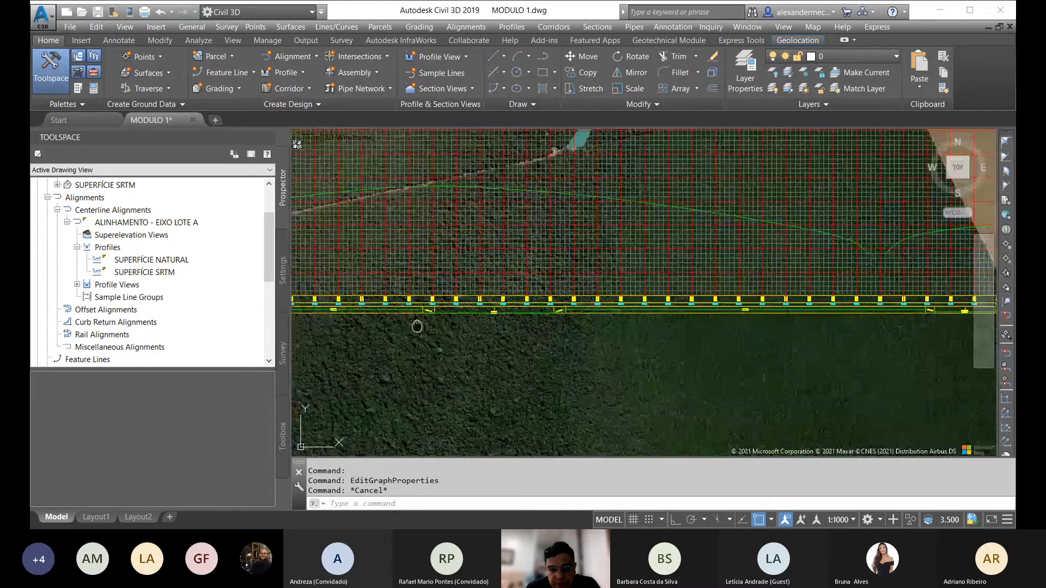
pyautogui.moveTo(625, 304); pyautogui.dragTo(595, 321, button='middle')
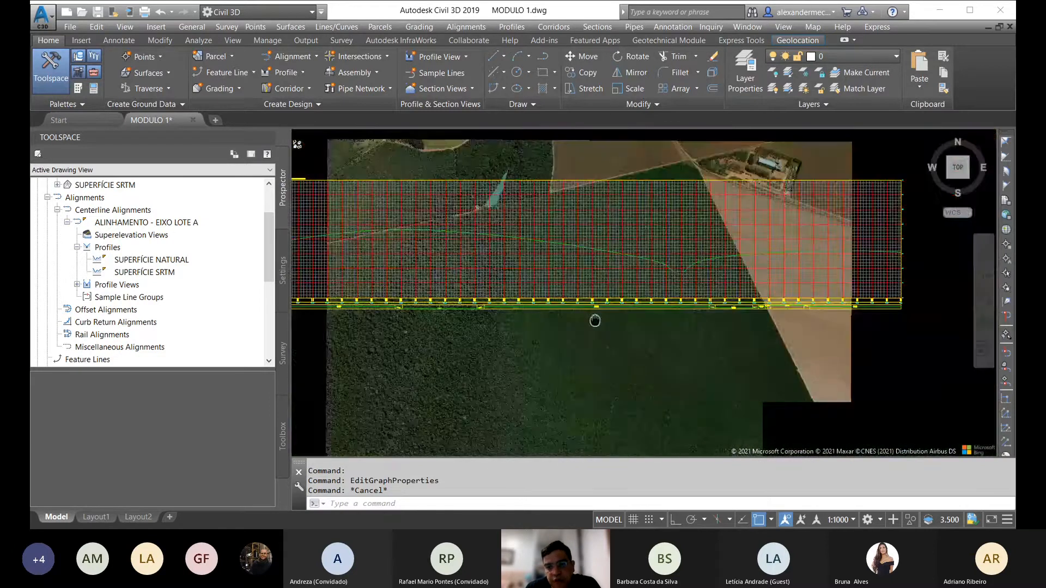
pyautogui.scroll(5, 739, 286)
pyautogui.scroll(-3, 734, 293)
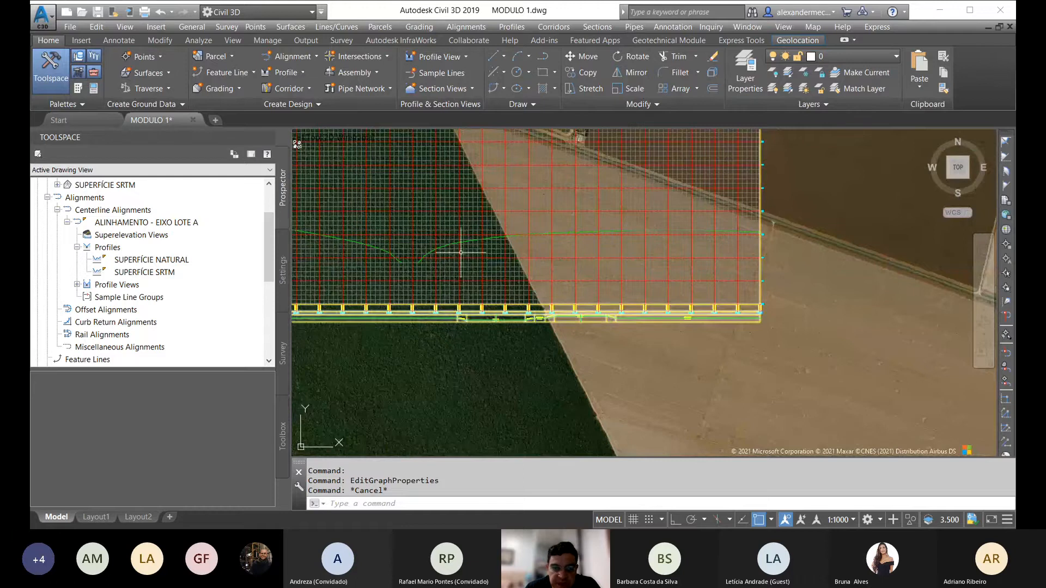
pyautogui.scroll(4, 500, 297)
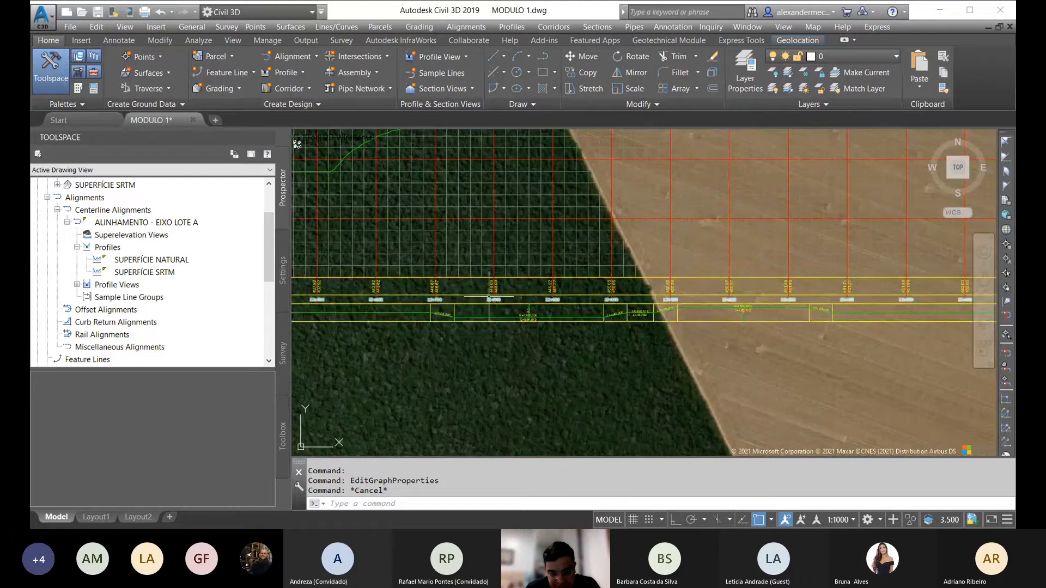
pyautogui.moveTo(458, 323); pyautogui.dragTo(788, 294, button='middle')
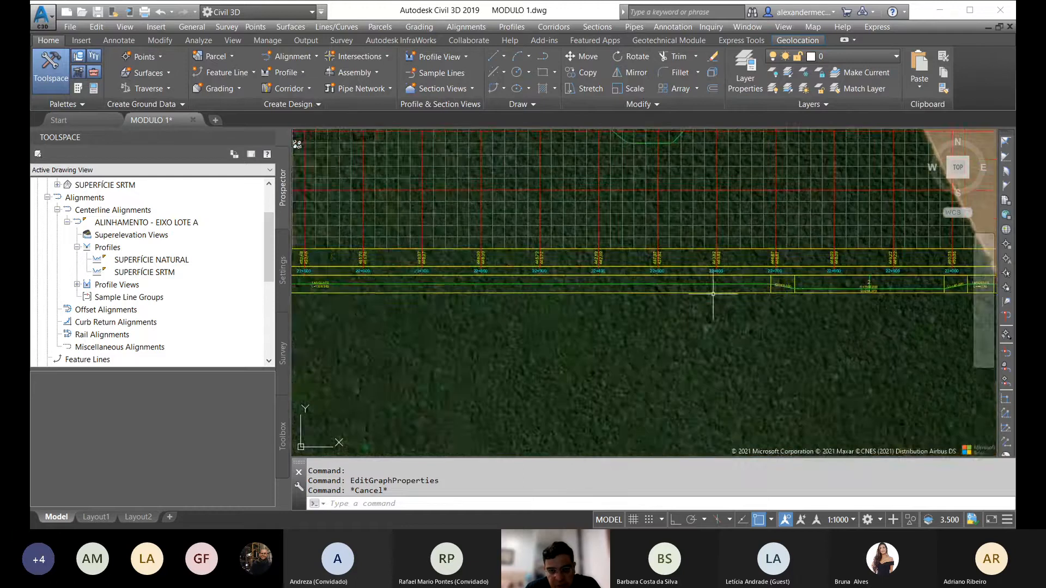
pyautogui.scroll(-3, 712, 304)
pyautogui.moveTo(430, 305); pyautogui.dragTo(602, 308, button='middle')
pyautogui.moveTo(433, 307); pyautogui.dragTo(647, 306, button='middle')
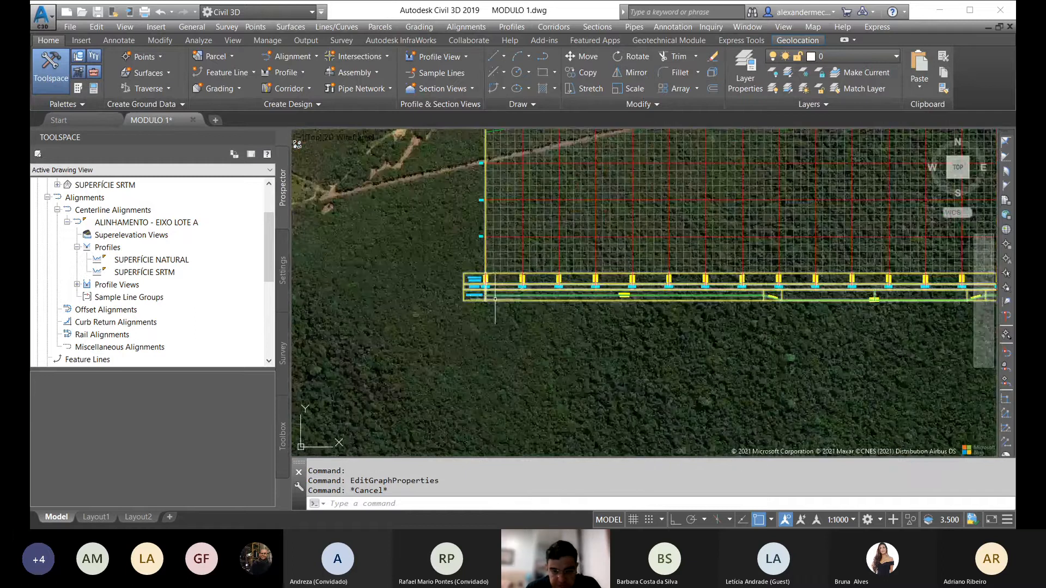
# Examine the ELEVAÇÃO TER/PROJ, ESTACA and PLANIMETRIA band titles and first values at station 19+800.
pyautogui.scroll(3, 492, 301)
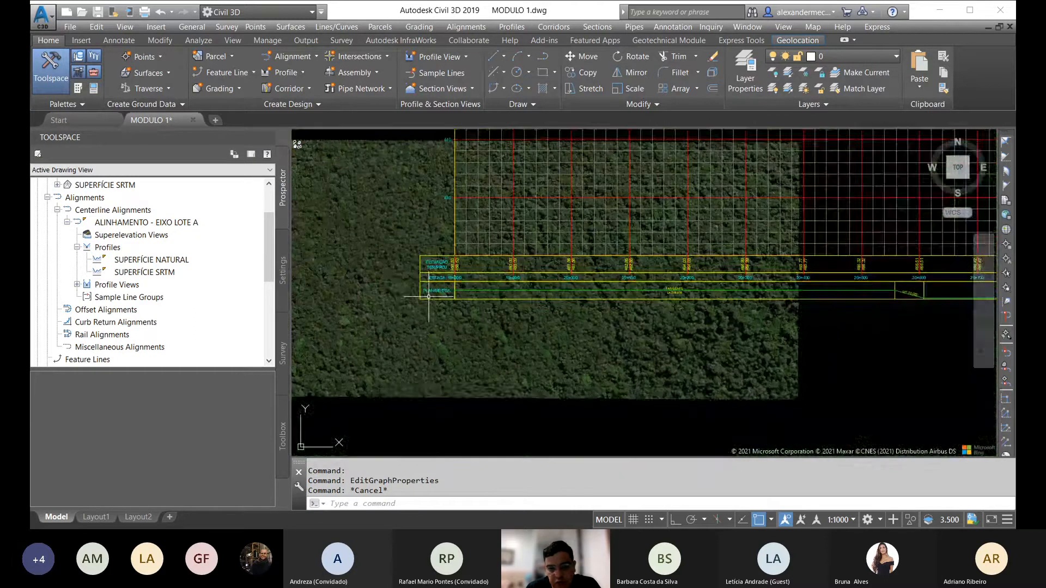
pyautogui.scroll(2, 445, 289)
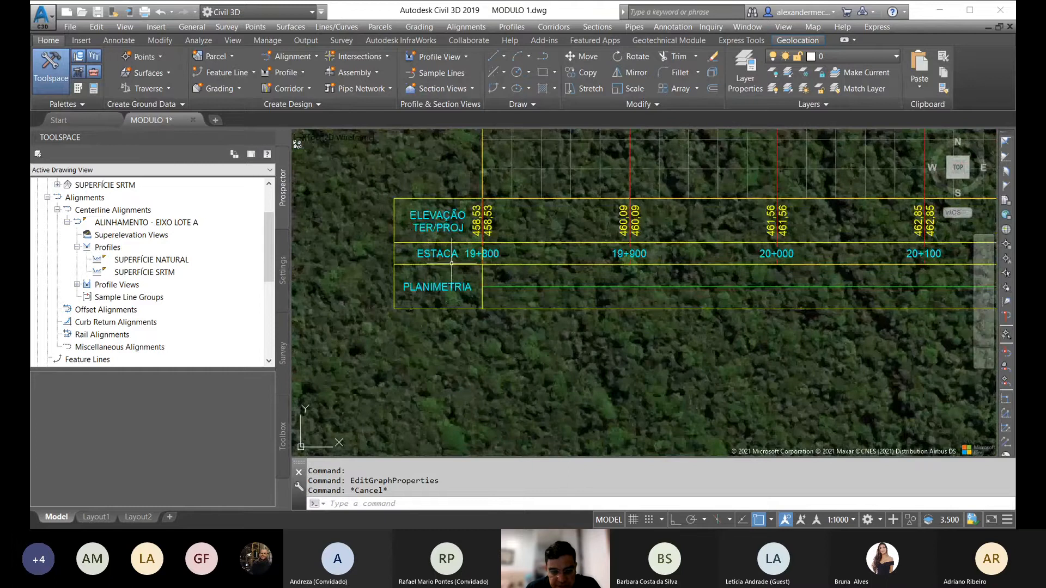
pyautogui.moveTo(557, 284); pyautogui.dragTo(538, 290, button='middle')
pyautogui.scroll(-4, 456, 290)
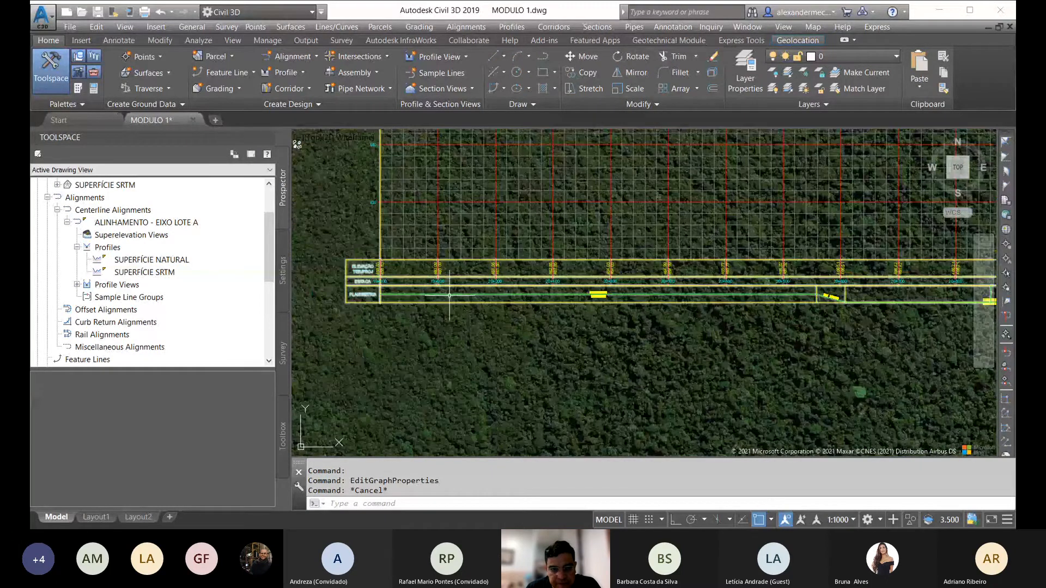
pyautogui.scroll(-2, 431, 302)
pyautogui.moveTo(636, 301); pyautogui.dragTo(464, 320, button='middle')
pyautogui.scroll(-4, 465, 319)
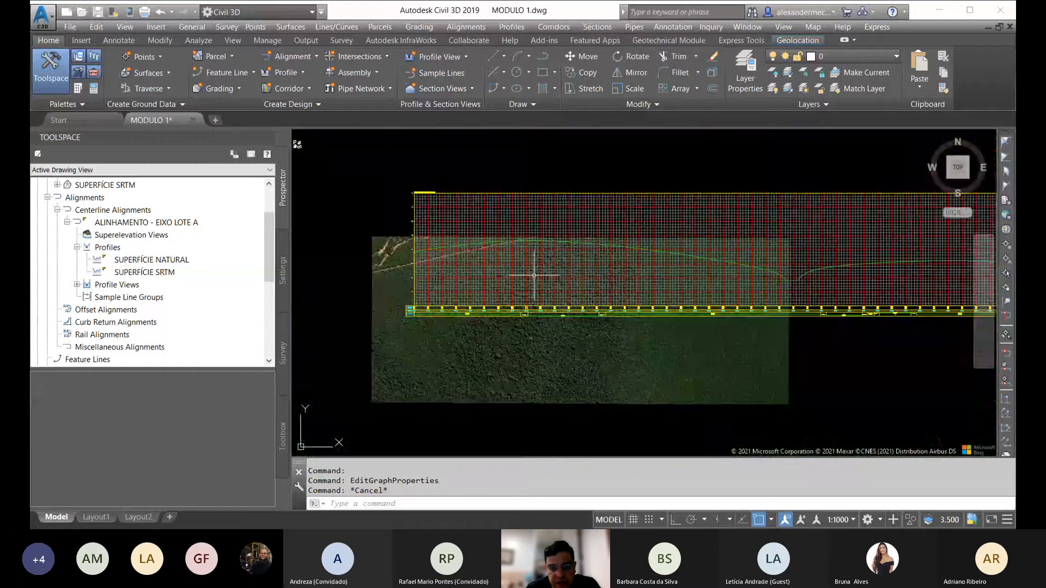
# Examine the elevation, station and planimetry bands across the curve and transitions near 20+900 and the long tangent that follows.
pyautogui.scroll(5, 514, 336)
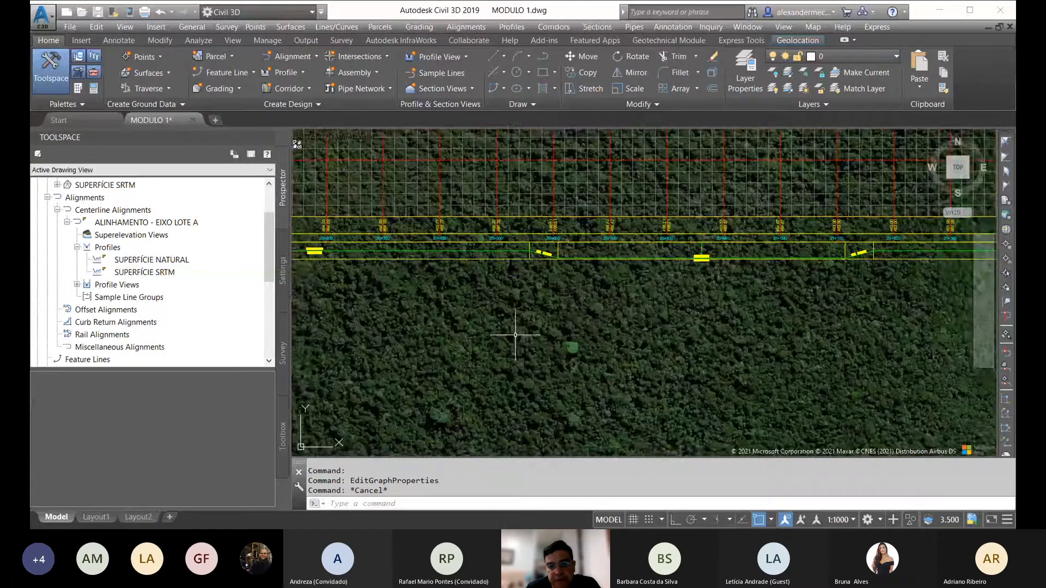
pyautogui.moveTo(688, 280); pyautogui.dragTo(563, 323, button='middle')
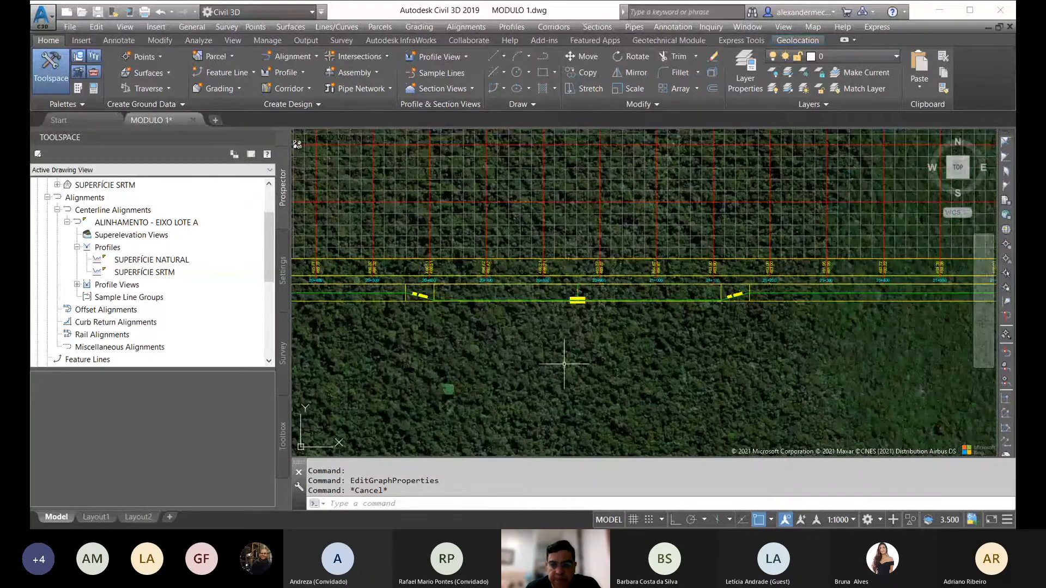
pyautogui.scroll(-4, 564, 364)
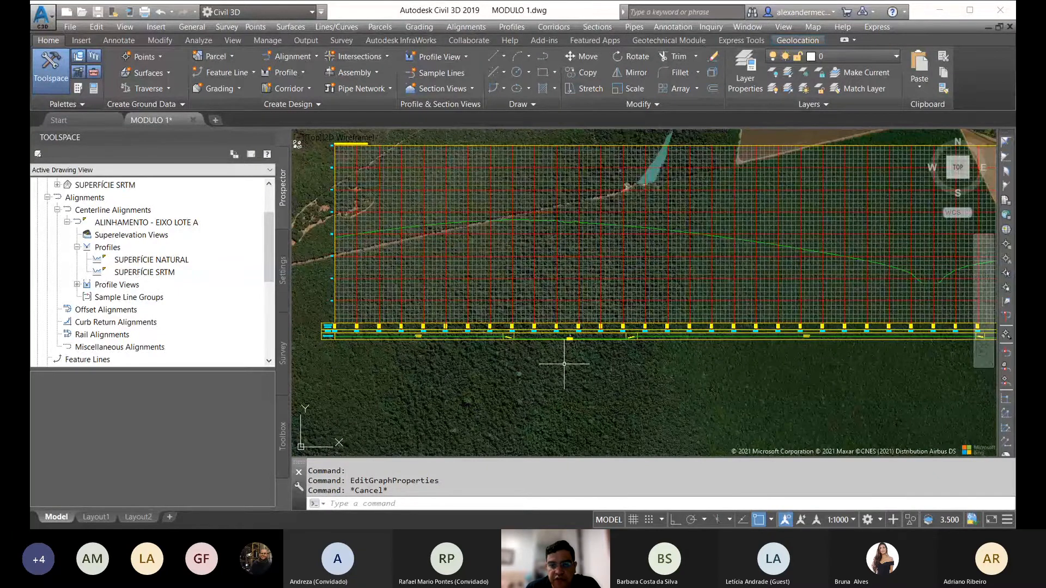
pyautogui.scroll(-5, 602, 288)
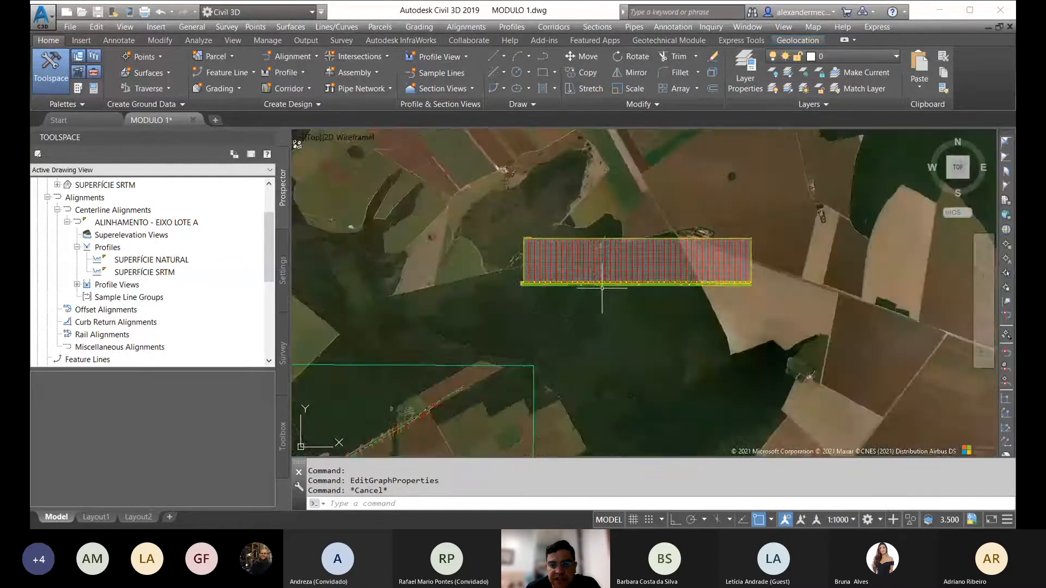
pyautogui.scroll(6, 602, 288)
pyautogui.scroll(4, 641, 302)
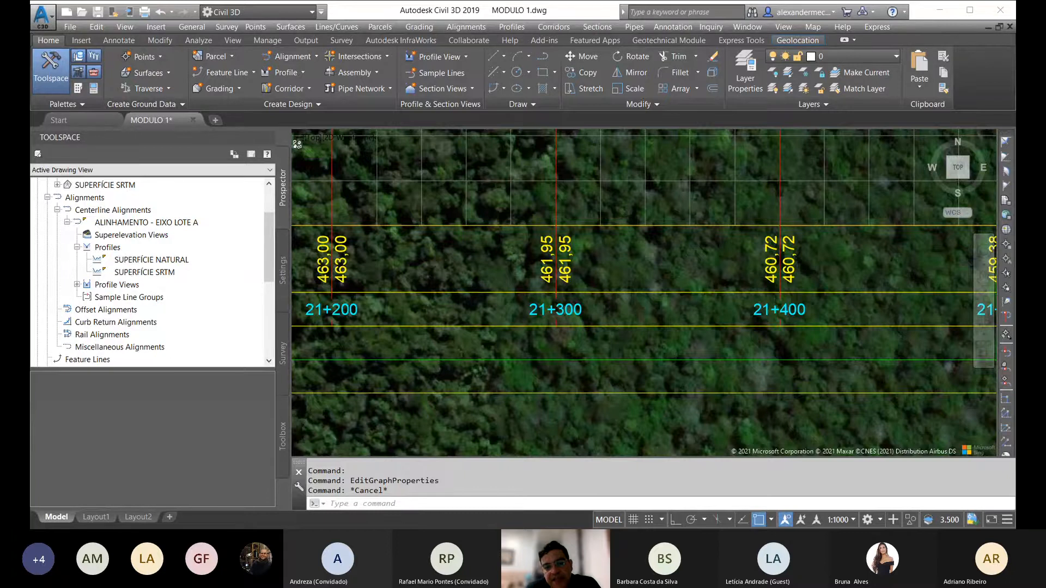
pyautogui.scroll(-4, 577, 288)
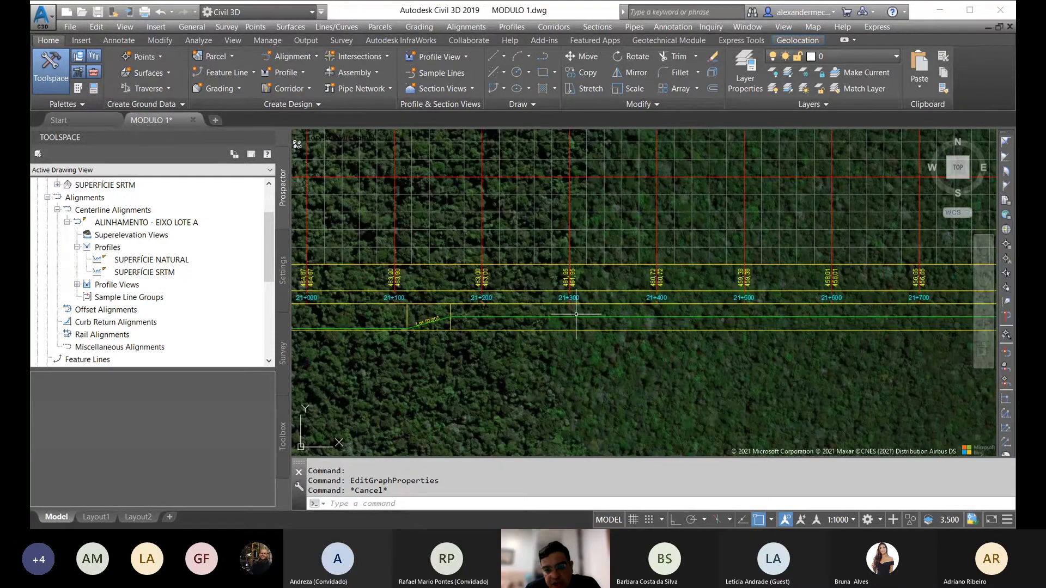
pyautogui.scroll(-3, 577, 314)
pyautogui.scroll(5, 849, 307)
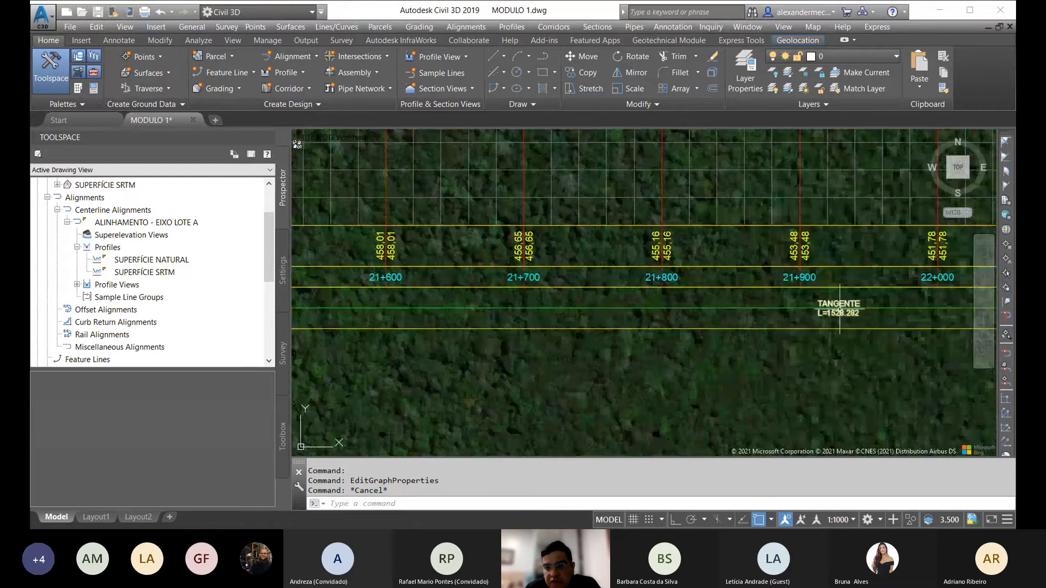
pyautogui.scroll(-2, 849, 307)
pyautogui.moveTo(471, 329); pyautogui.dragTo(844, 313, button='middle')
pyautogui.moveTo(550, 317); pyautogui.dragTo(743, 315, button='middle')
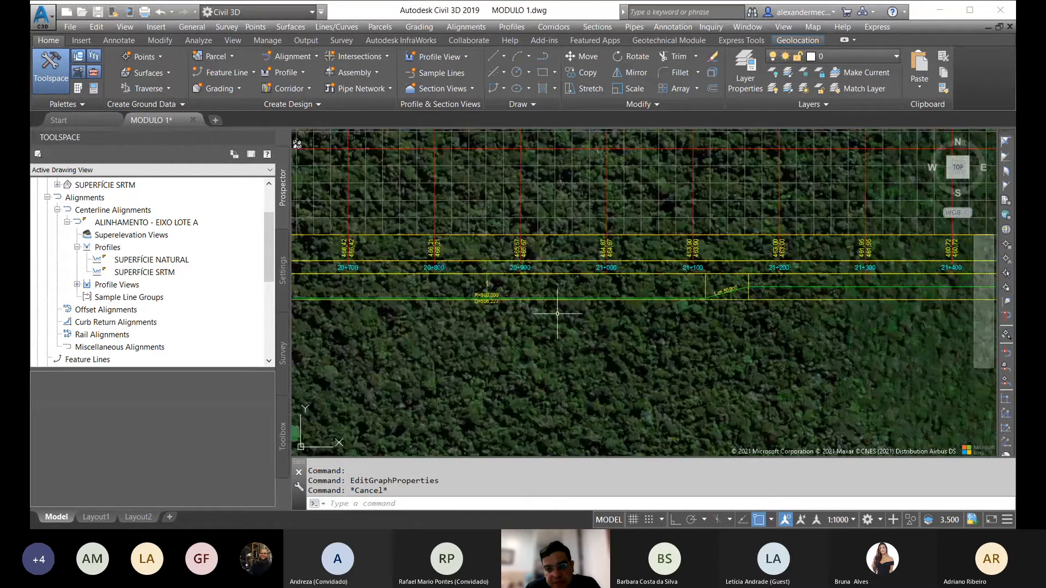
pyautogui.moveTo(637, 304); pyautogui.dragTo(752, 304, button='middle')
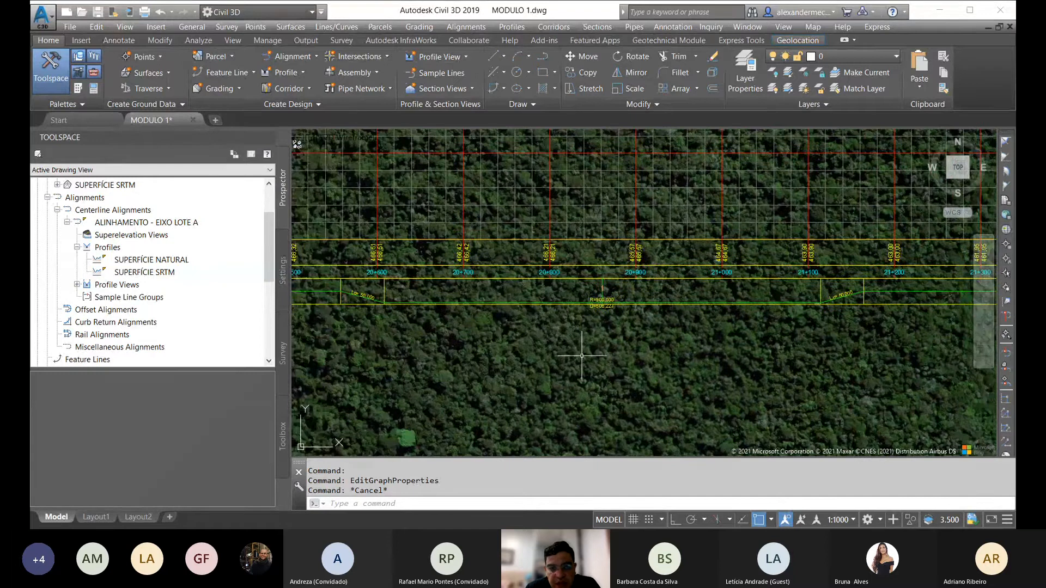
pyautogui.scroll(-2, 582, 355)
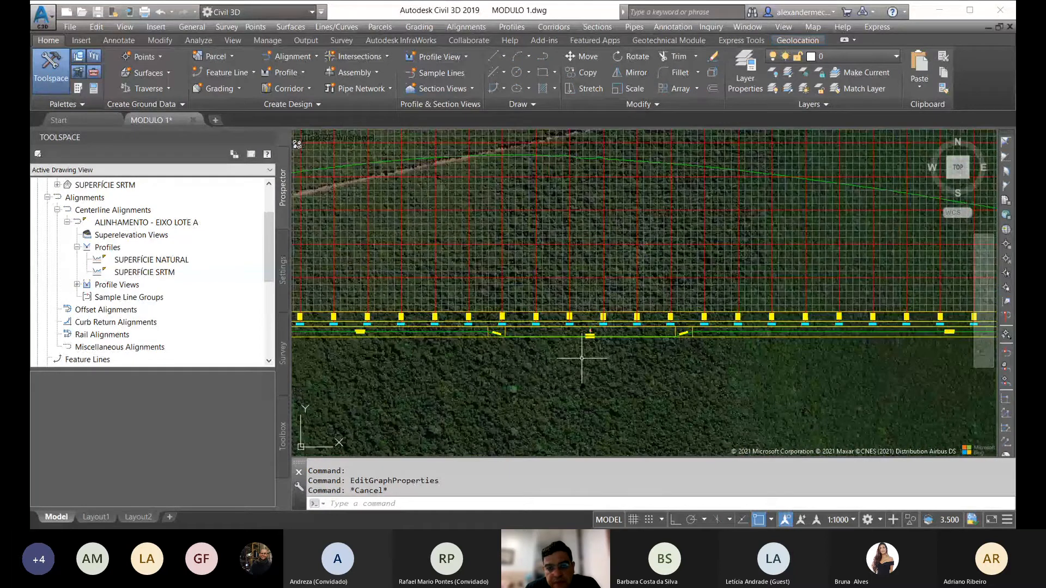
# Examine the natural ground valley and the curve, transition and tangent labels in the planimetry band between stations 22+700 and 23+400.
pyautogui.moveTo(757, 354); pyautogui.dragTo(582, 347, button='middle')
pyautogui.scroll(-7, 582, 348)
pyautogui.scroll(7, 657, 339)
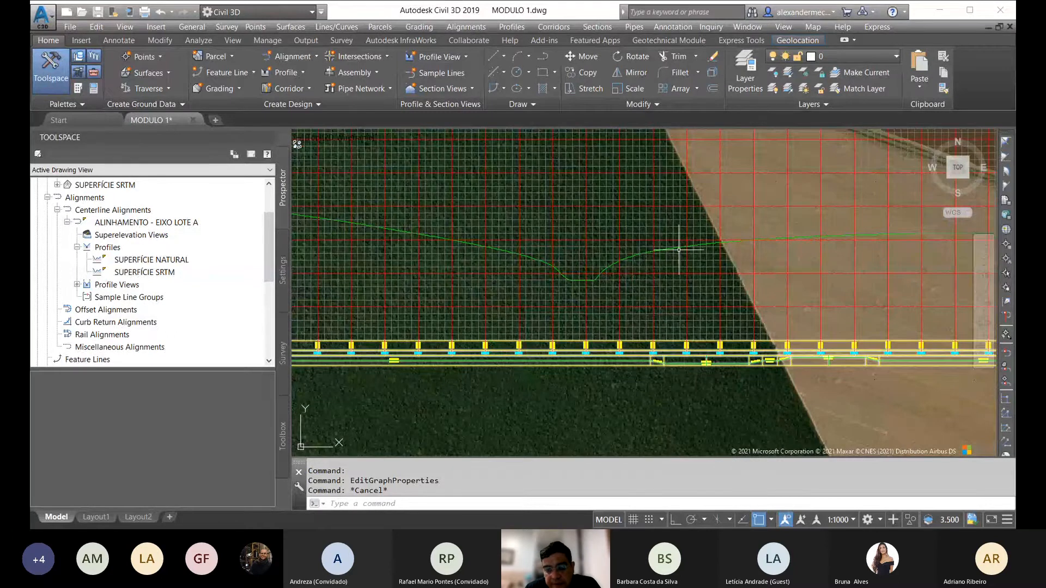
pyautogui.moveTo(733, 273)
pyautogui.mouseDown(button='middle')
pyautogui.moveTo(638, 280)
pyautogui.moveTo(521, 261)
pyautogui.mouseUp(button='middle')
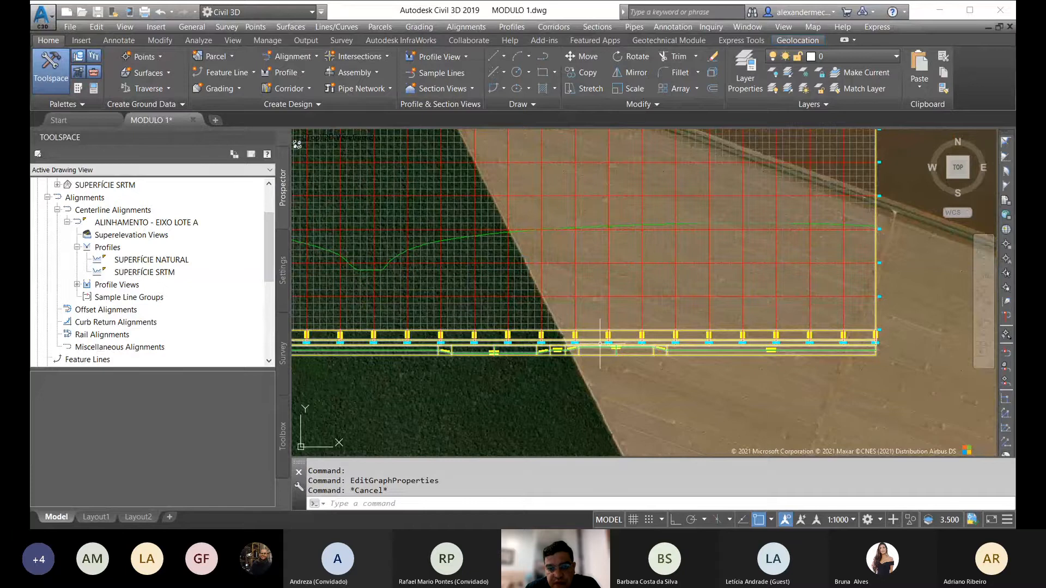
pyautogui.scroll(4, 597, 370)
pyautogui.scroll(-5, 619, 371)
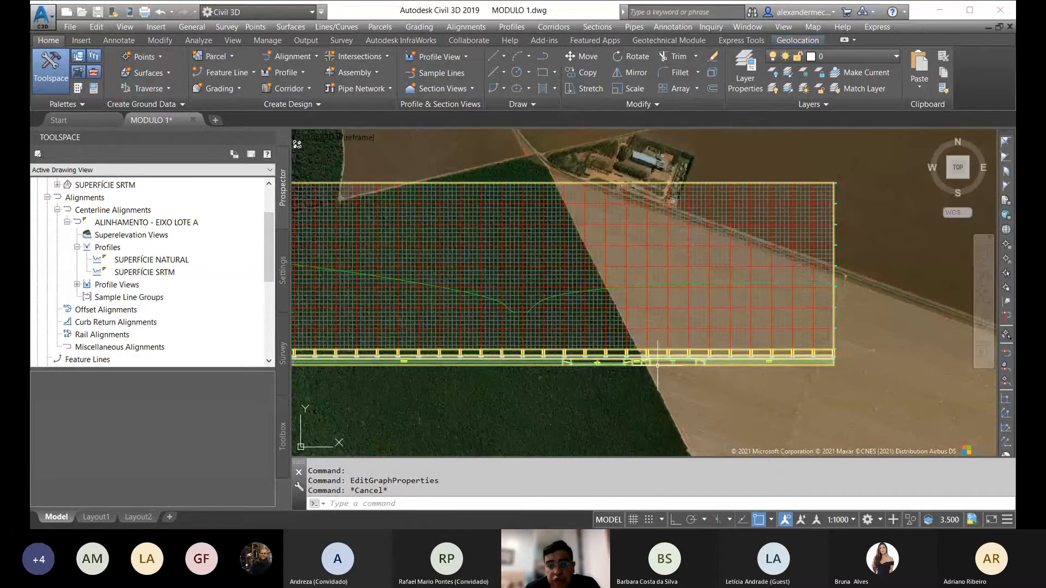
pyautogui.moveTo(549, 357); pyautogui.dragTo(726, 341, button='middle')
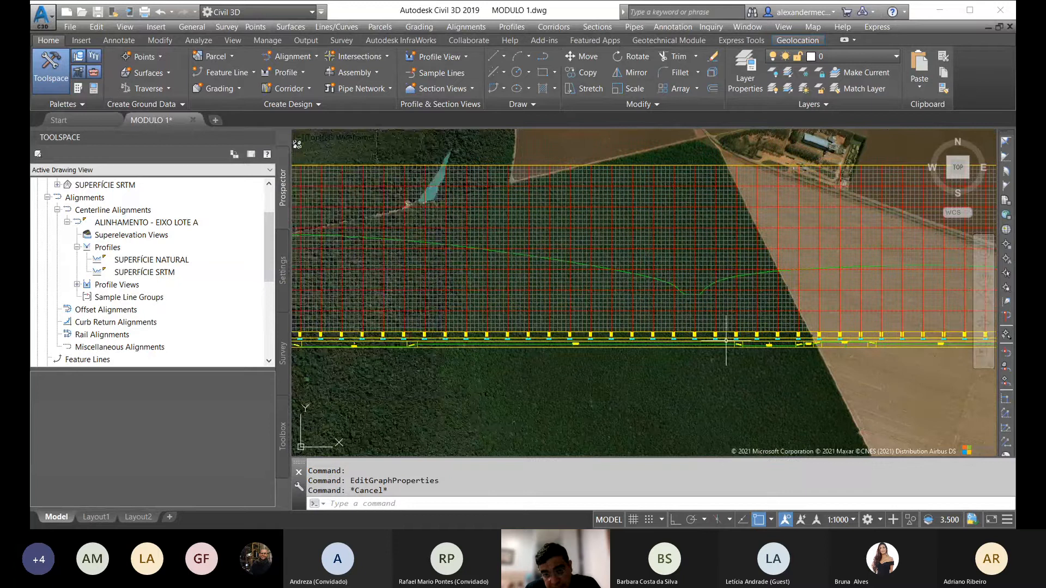
pyautogui.scroll(5, 726, 341)
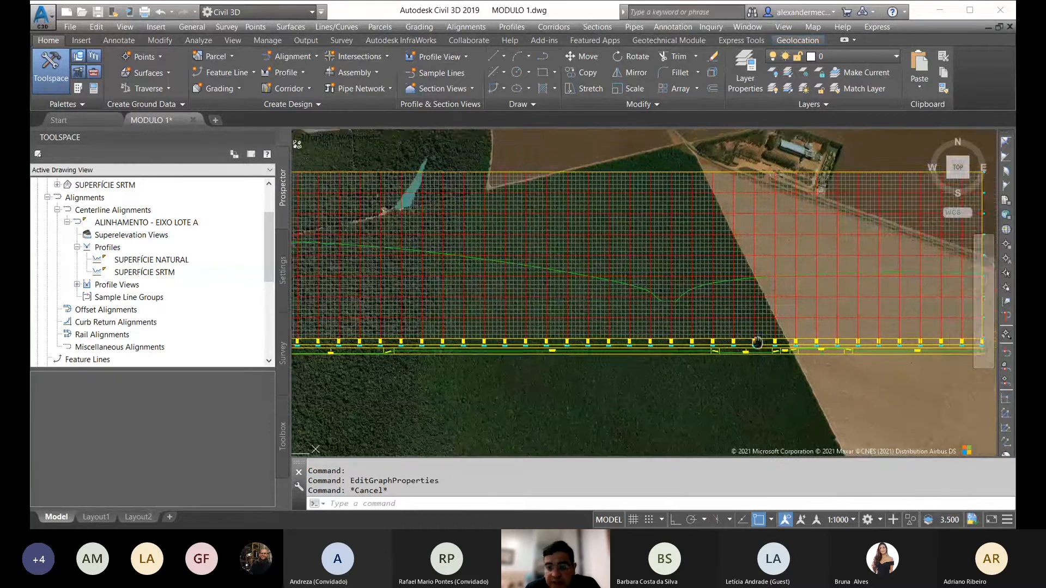
pyautogui.moveTo(749, 350)
pyautogui.mouseDown(button='middle')
pyautogui.moveTo(599, 324)
pyautogui.moveTo(570, 375)
pyautogui.mouseUp(button='middle')
pyautogui.scroll(-2, 570, 376)
pyautogui.scroll(5, 589, 345)
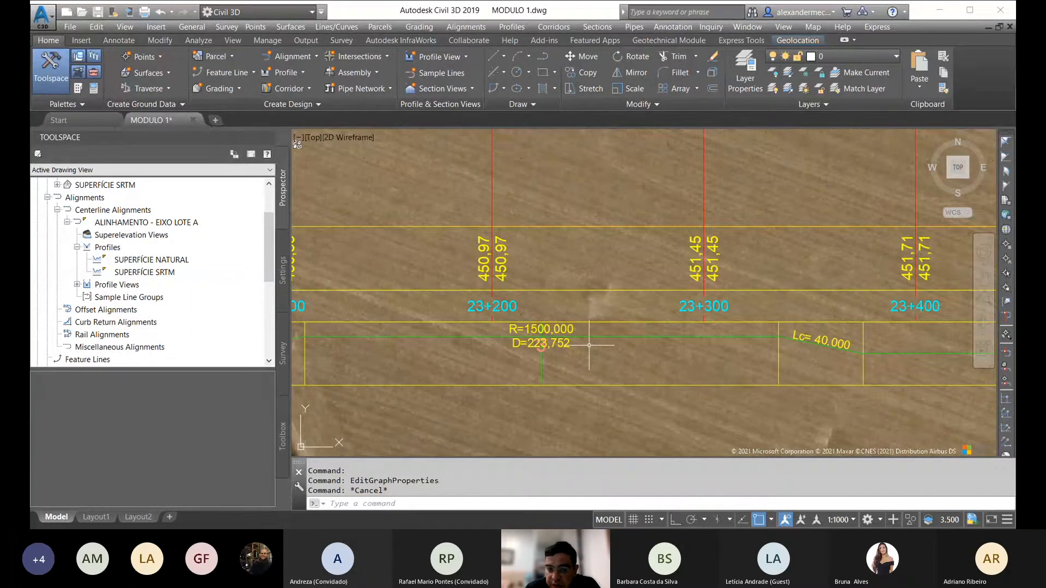
pyautogui.scroll(-5, 589, 345)
pyautogui.moveTo(575, 348); pyautogui.dragTo(733, 327, button='middle')
pyautogui.scroll(5, 614, 337)
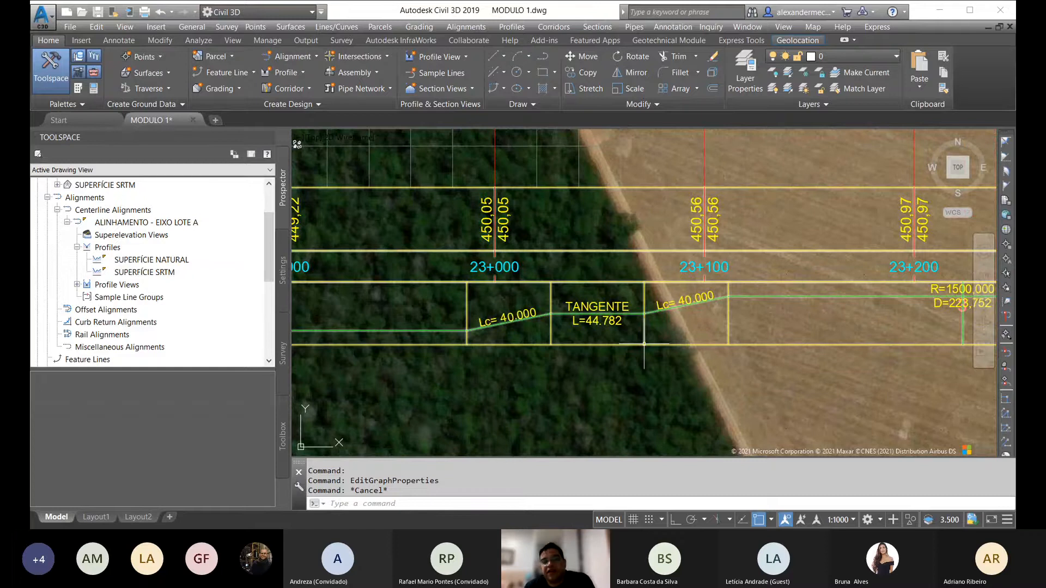
pyautogui.scroll(-4, 636, 391)
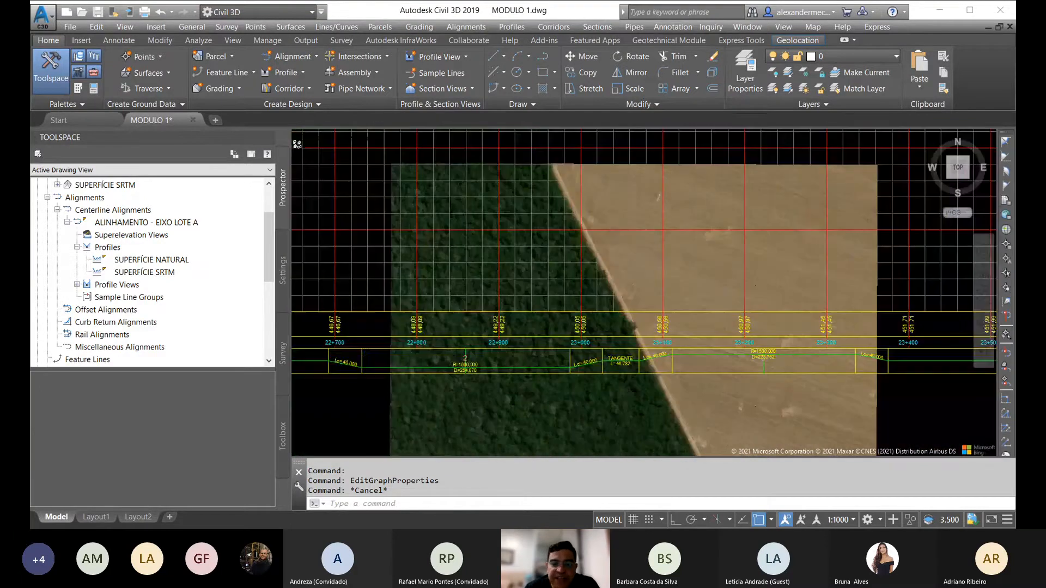
pyautogui.scroll(-2, 626, 396)
pyautogui.scroll(-3, 625, 395)
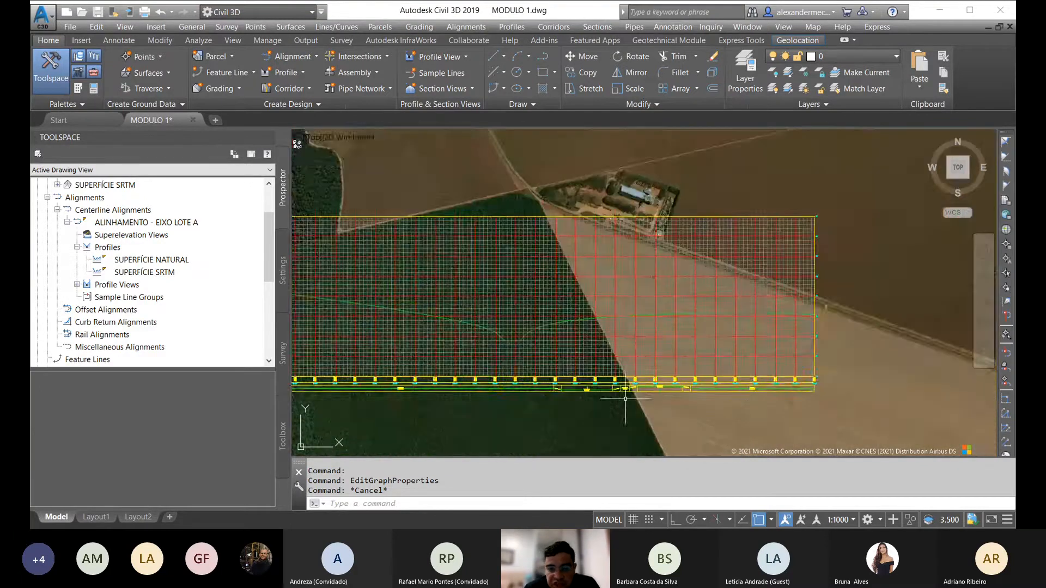
# Open the profile view properties of the EIXO LOTE A profile.
pyautogui.moveTo(553, 396); pyautogui.dragTo(712, 357, button='middle')
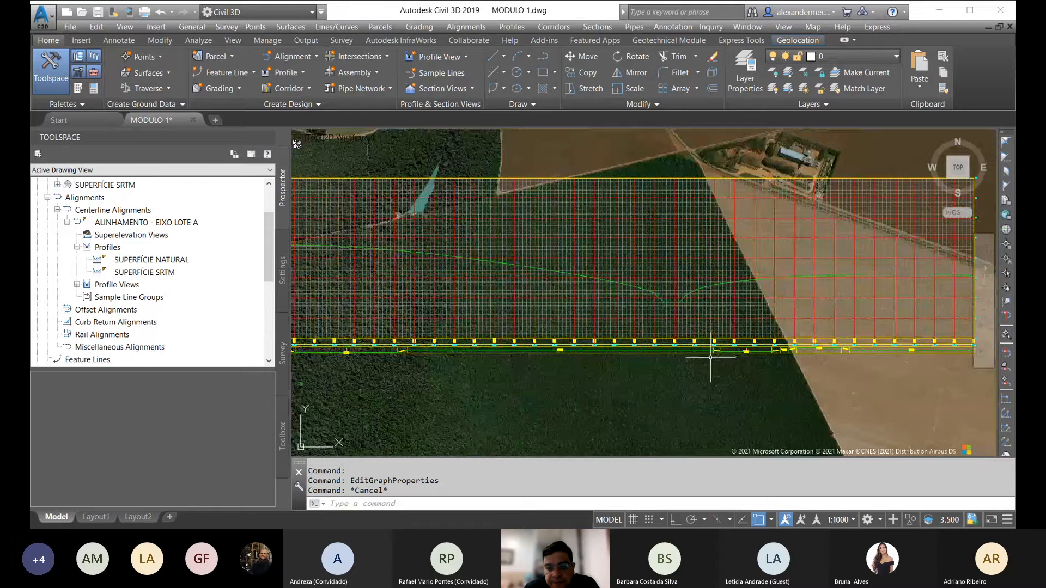
pyautogui.scroll(6, 711, 357)
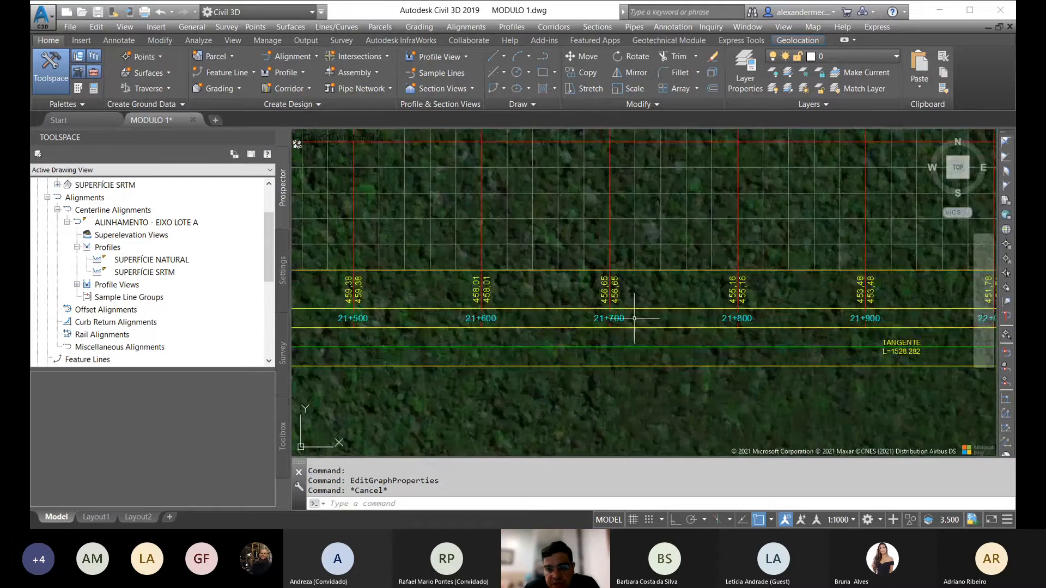
pyautogui.click(660, 227)
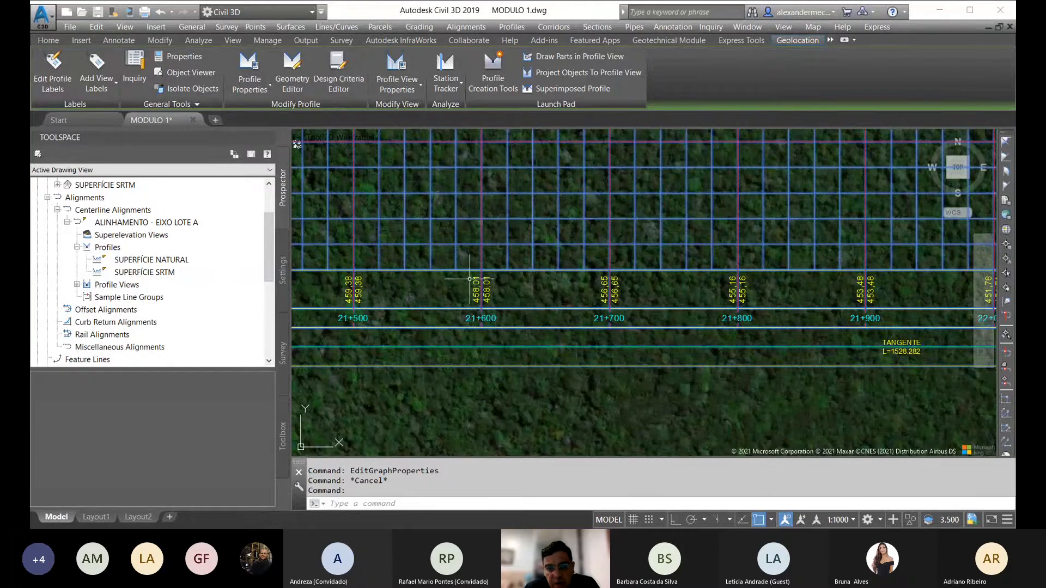
pyautogui.rightClick(556, 222)
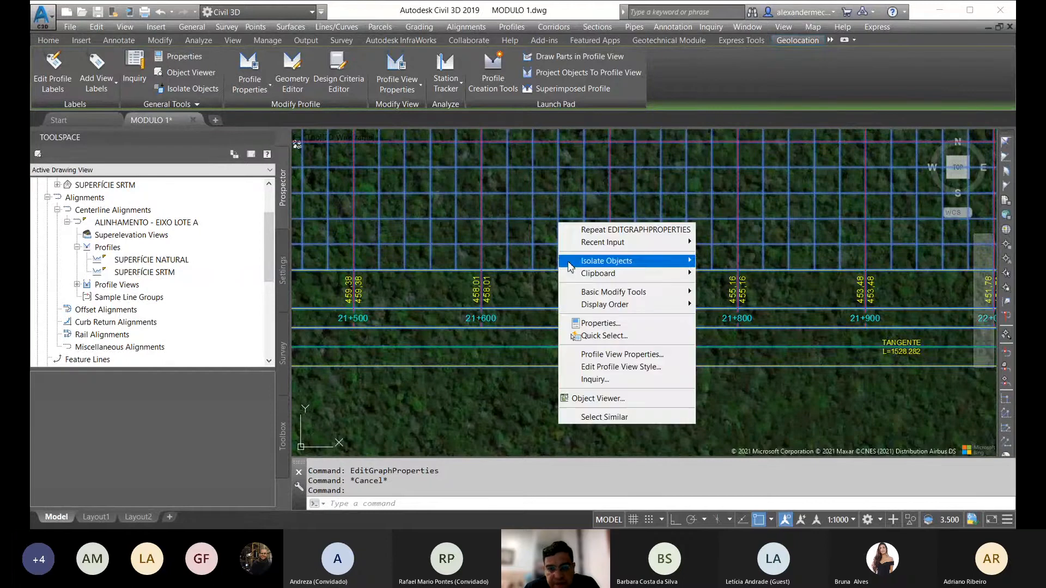
pyautogui.click(636, 356)
pyautogui.click(573, 419)
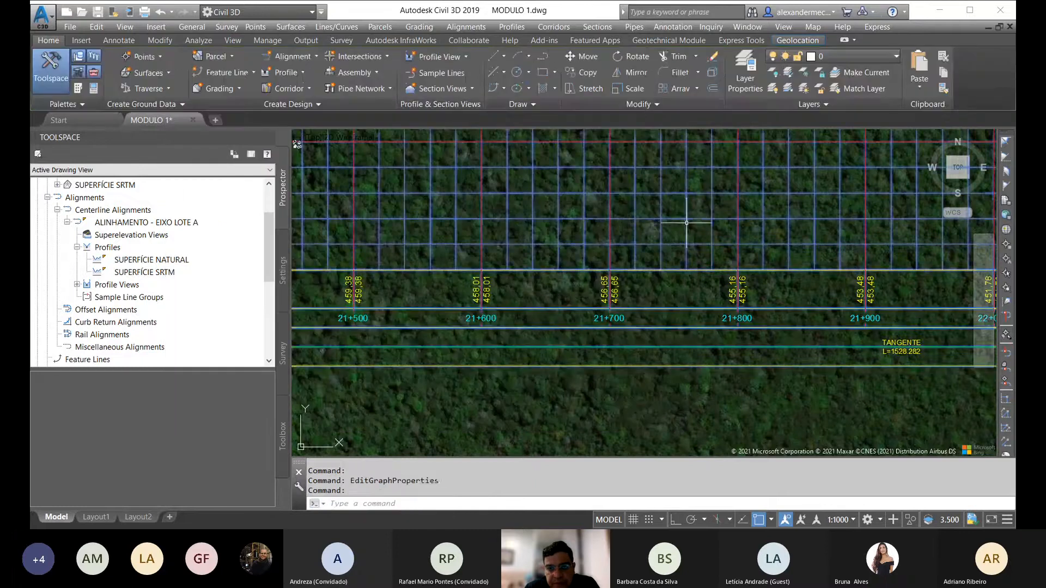
pyautogui.click(686, 222)
pyautogui.rightClick(616, 188)
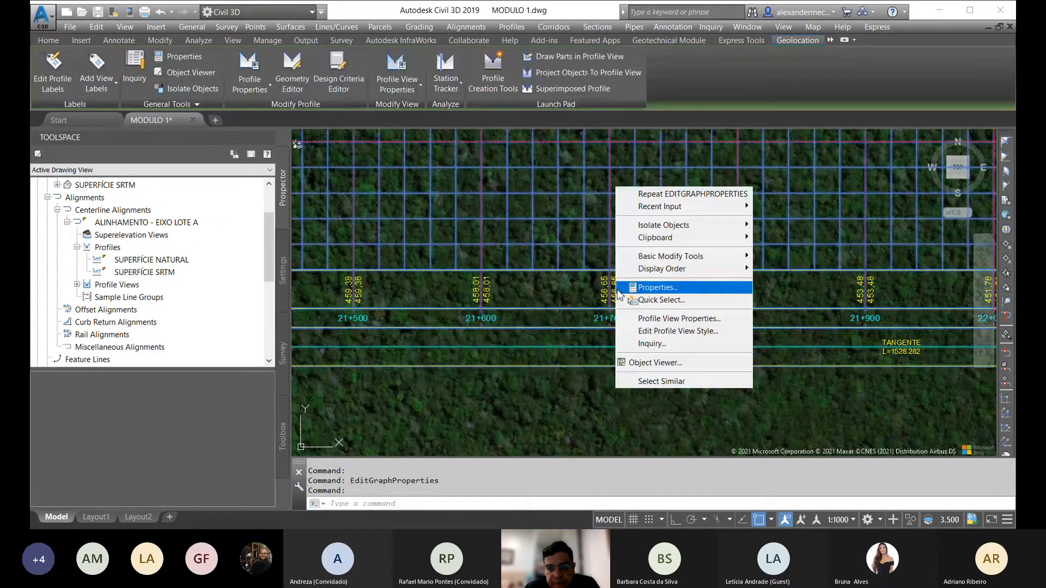
pyautogui.click(675, 320)
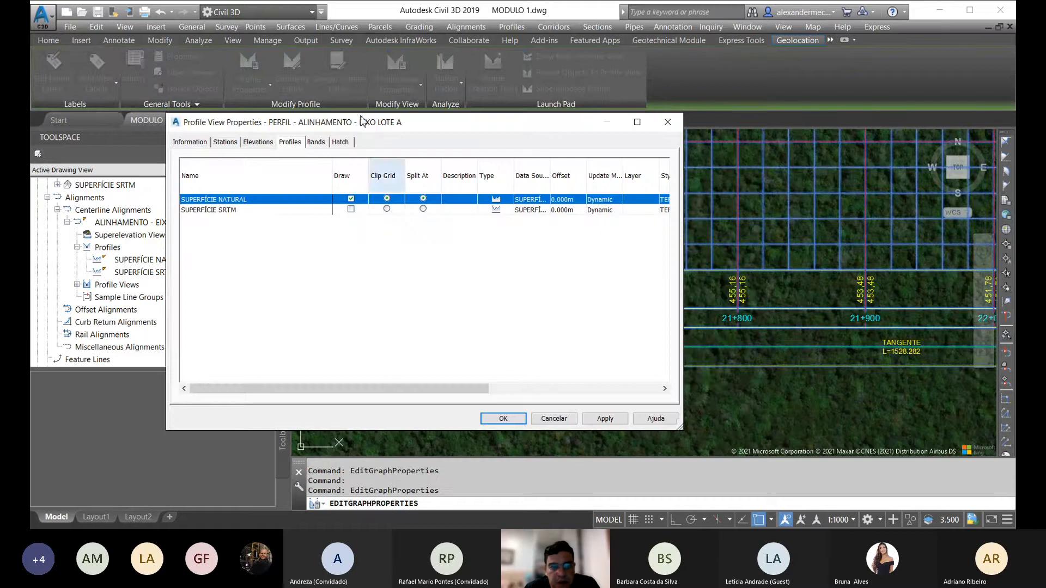
# Set the major interval of the COTAS_Terreno&Projeto band to 20 m in the profile view's band list.
pyautogui.click(316, 142)
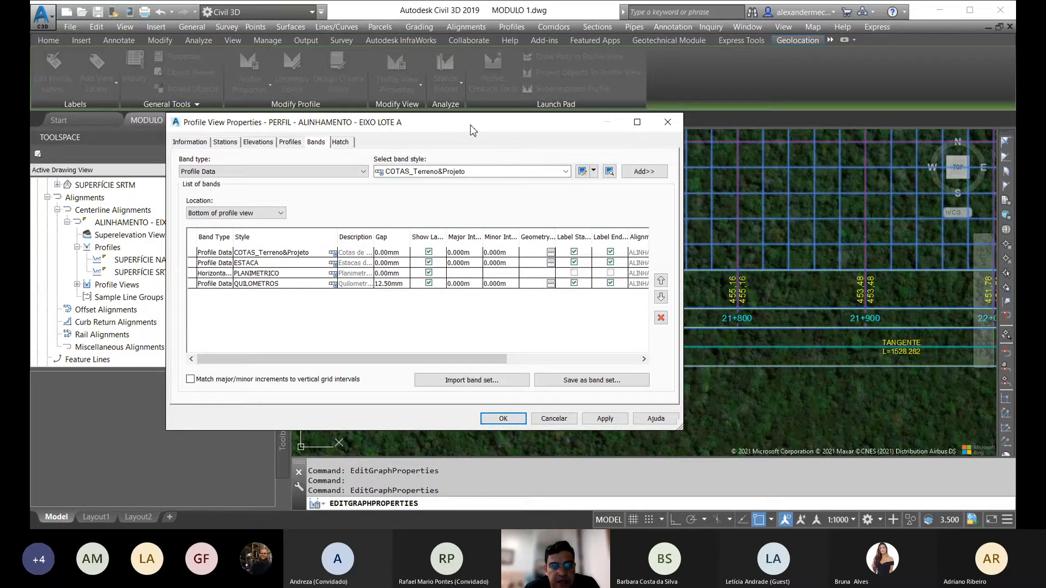
pyautogui.moveTo(470, 126); pyautogui.dragTo(398, 92)
pyautogui.moveTo(302, 325); pyautogui.dragTo(337, 327)
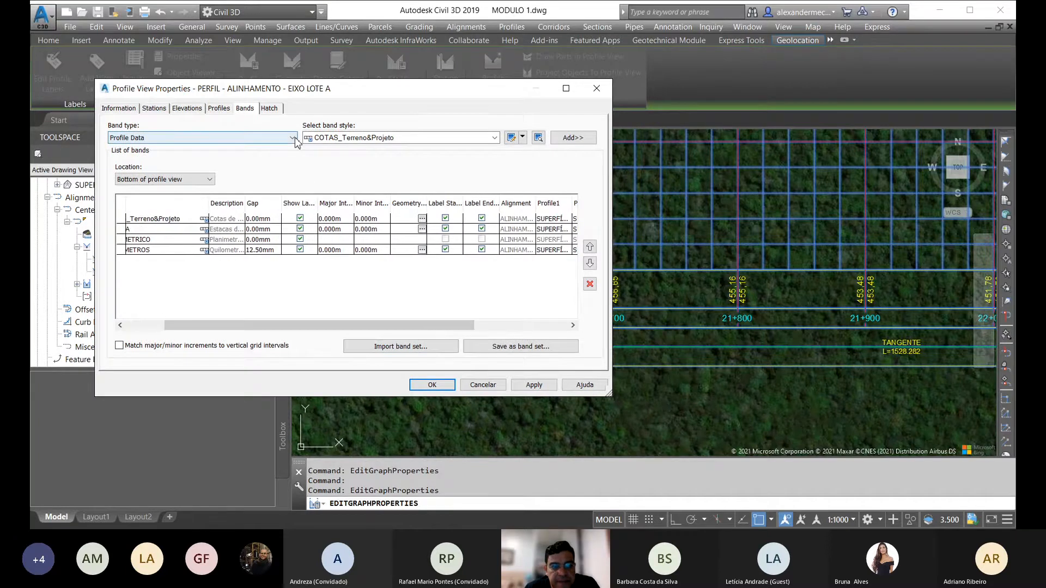
pyautogui.moveTo(245, 327); pyautogui.dragTo(206, 333)
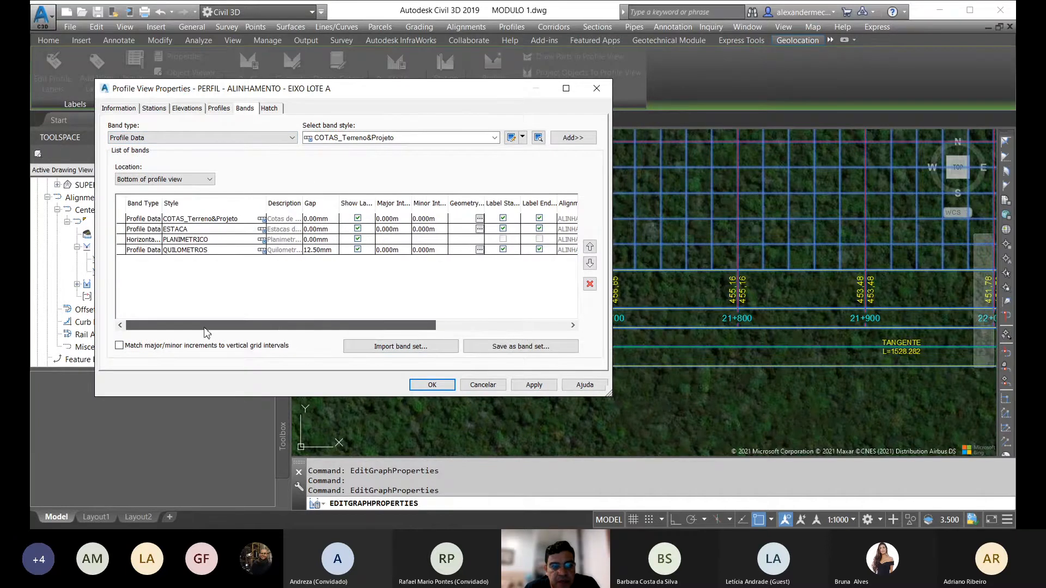
pyautogui.click(399, 219)
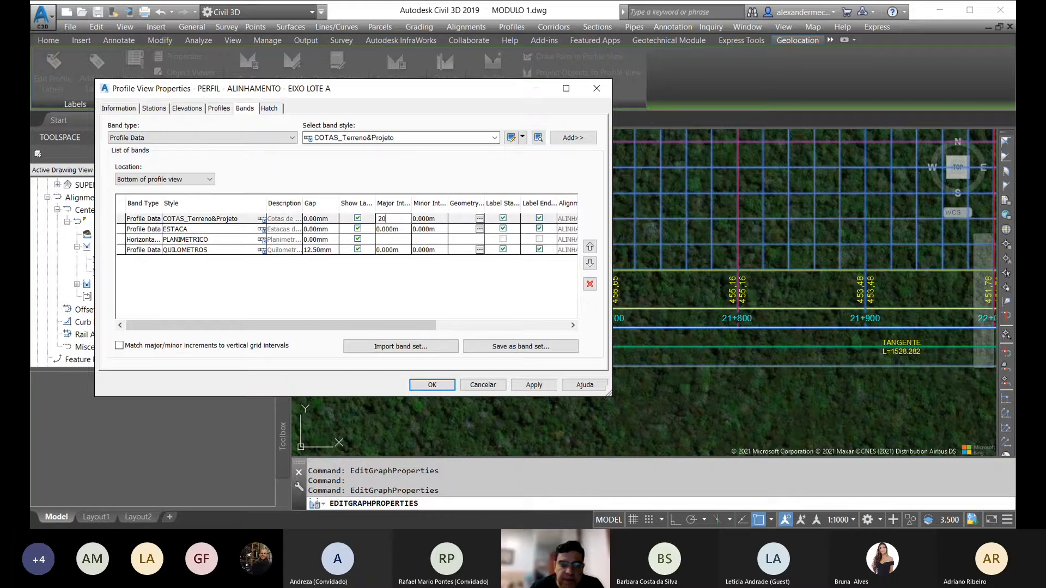
pyautogui.click(446, 388)
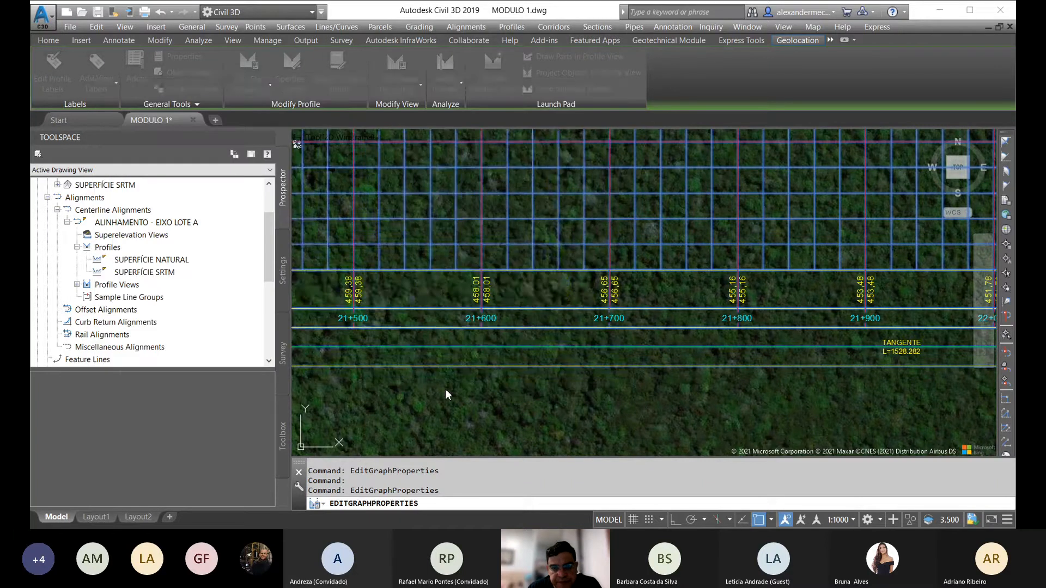
pyautogui.press('Escape')
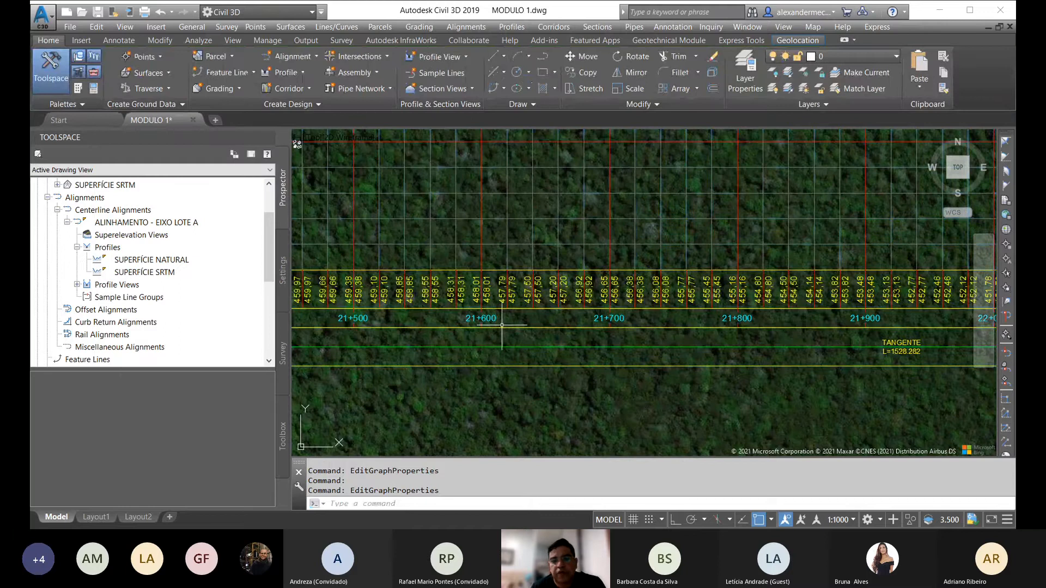
# Check the elevation labels around station 21+800, and set the ESTACA band's major interval to 20 m.
pyautogui.scroll(2, 525, 316)
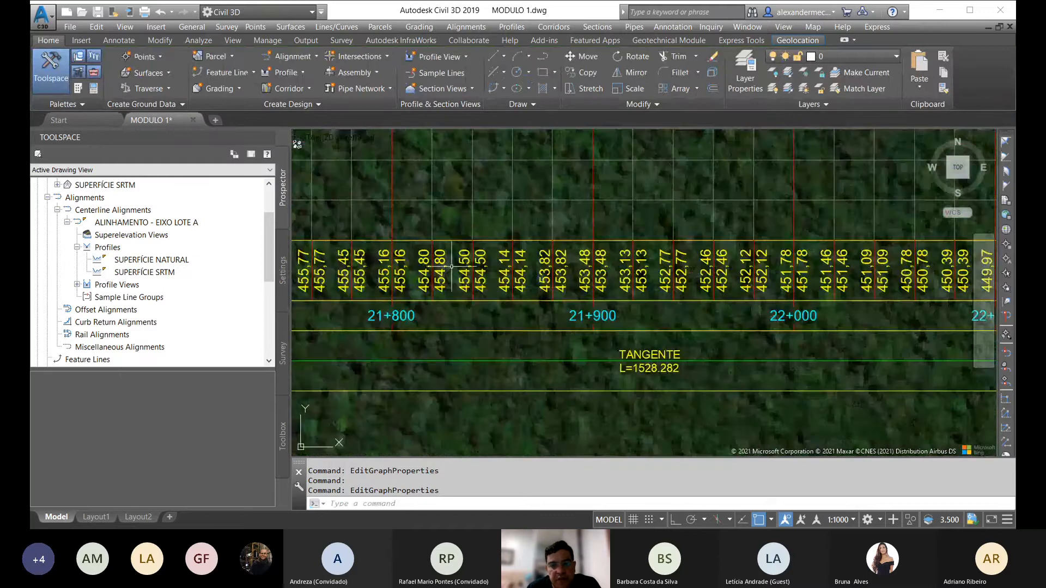
pyautogui.scroll(2, 443, 268)
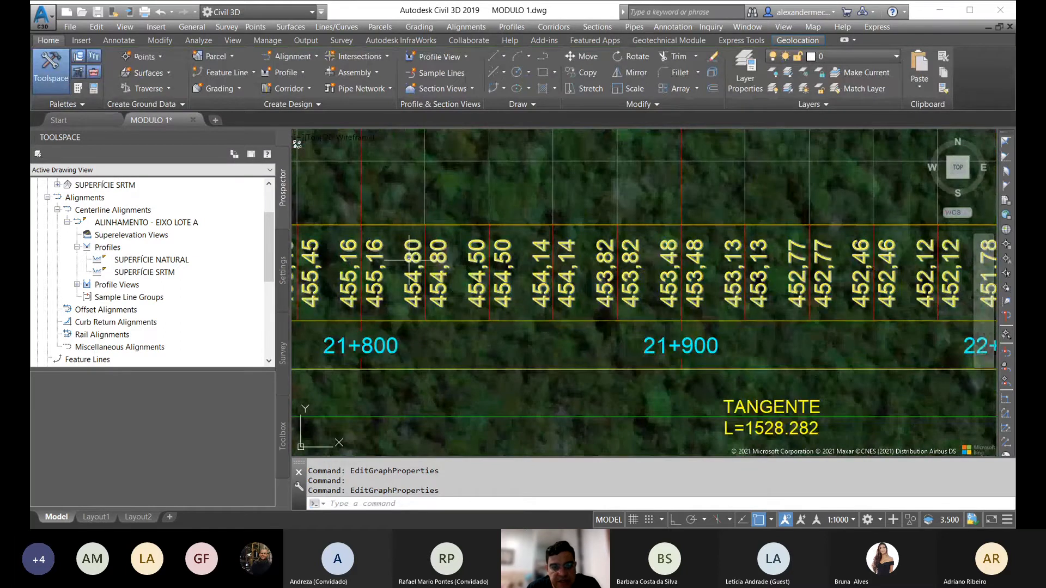
pyautogui.scroll(-4, 414, 251)
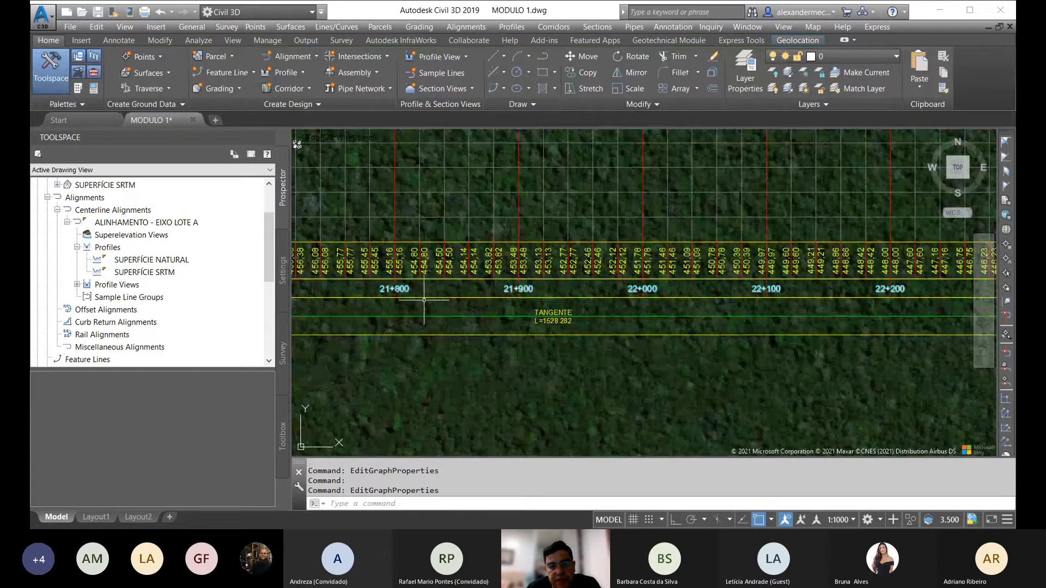
pyautogui.scroll(4, 388, 295)
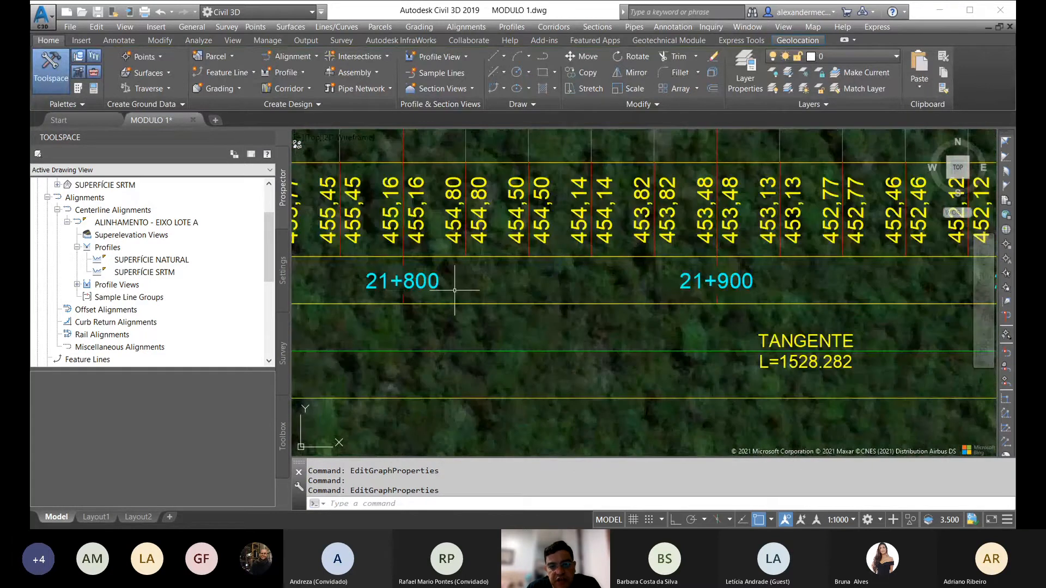
pyautogui.scroll(-4, 454, 291)
pyautogui.click(507, 206)
pyautogui.rightClick(510, 204)
pyautogui.click(556, 333)
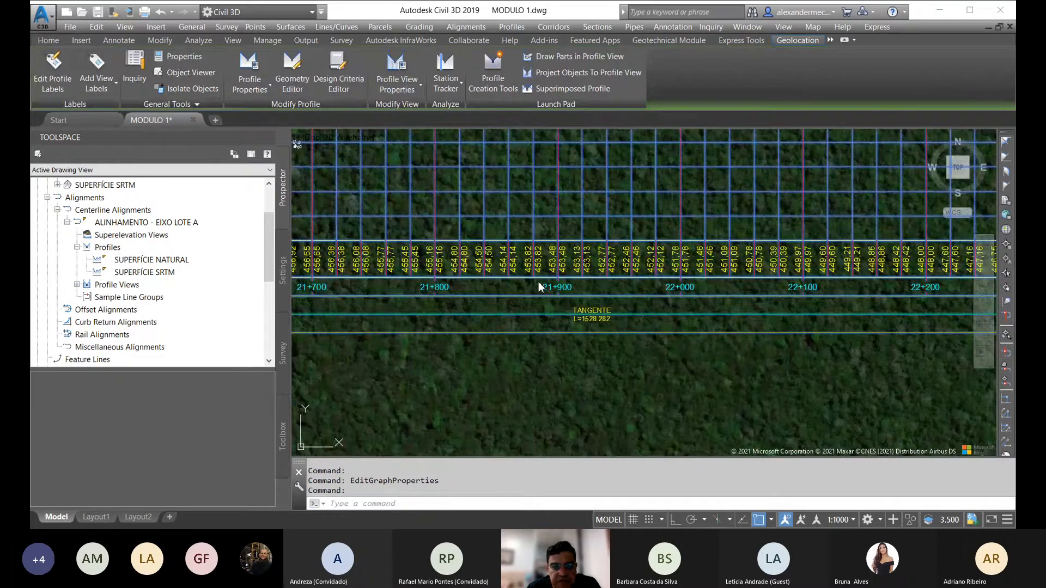
pyautogui.doubleClick(397, 236)
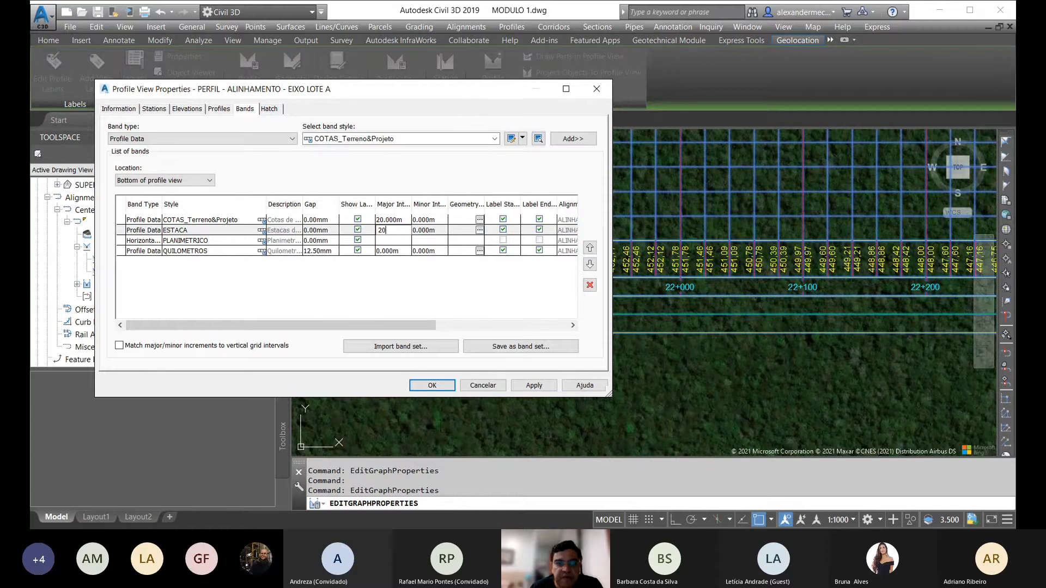
pyautogui.click(430, 385)
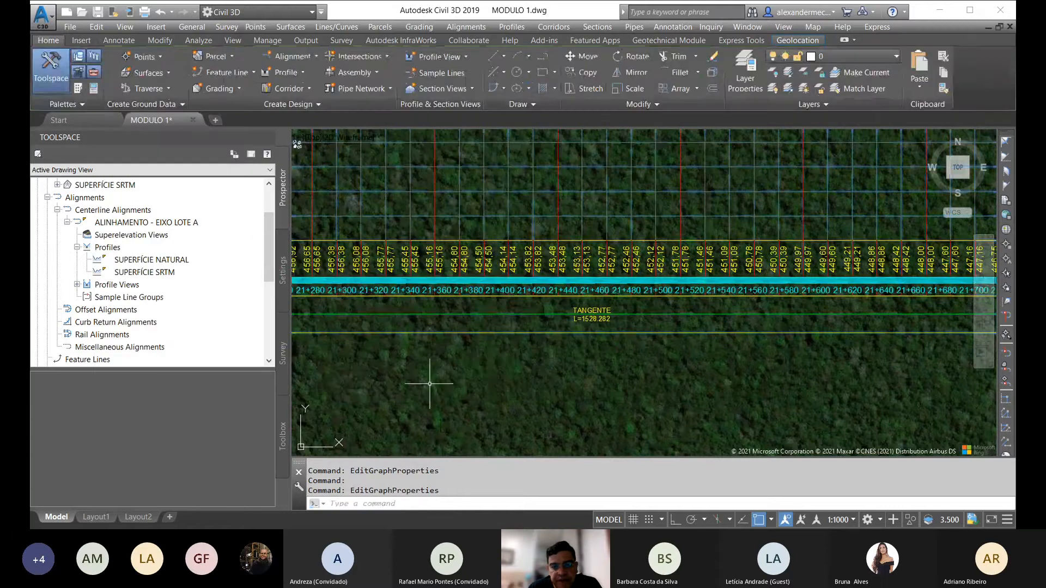
# Check the ESTACA band at the profile view's end station, and try to set its major interval to 0.
pyautogui.scroll(-6, 513, 313)
pyautogui.scroll(2, 571, 292)
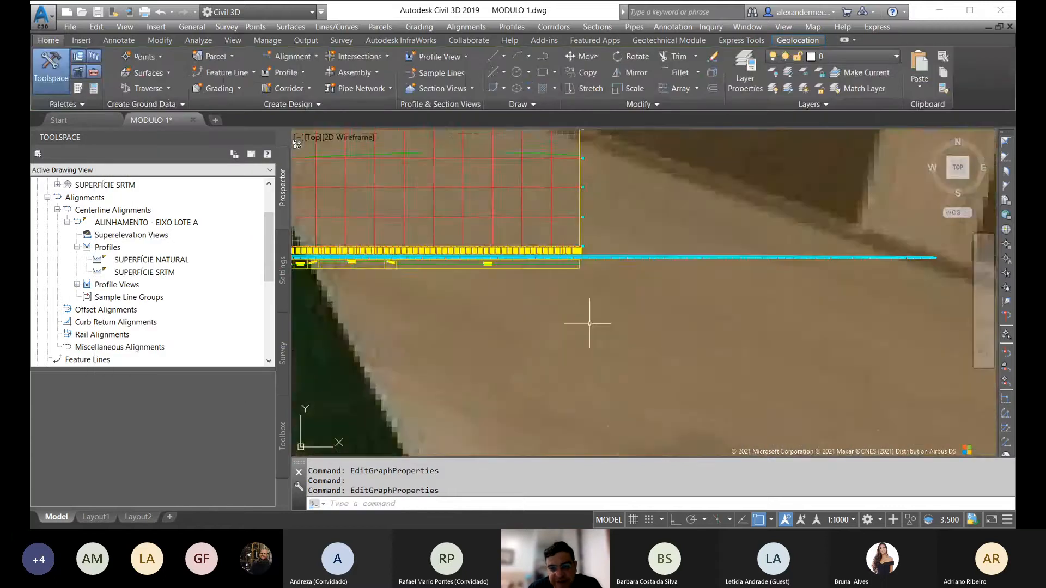
pyautogui.scroll(4, 571, 292)
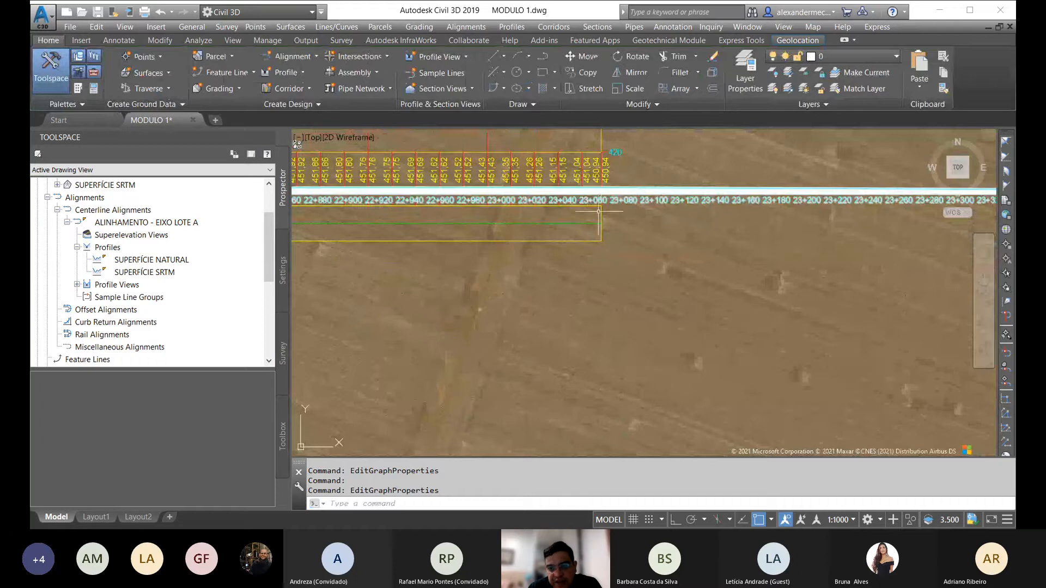
pyautogui.scroll(-5, 598, 210)
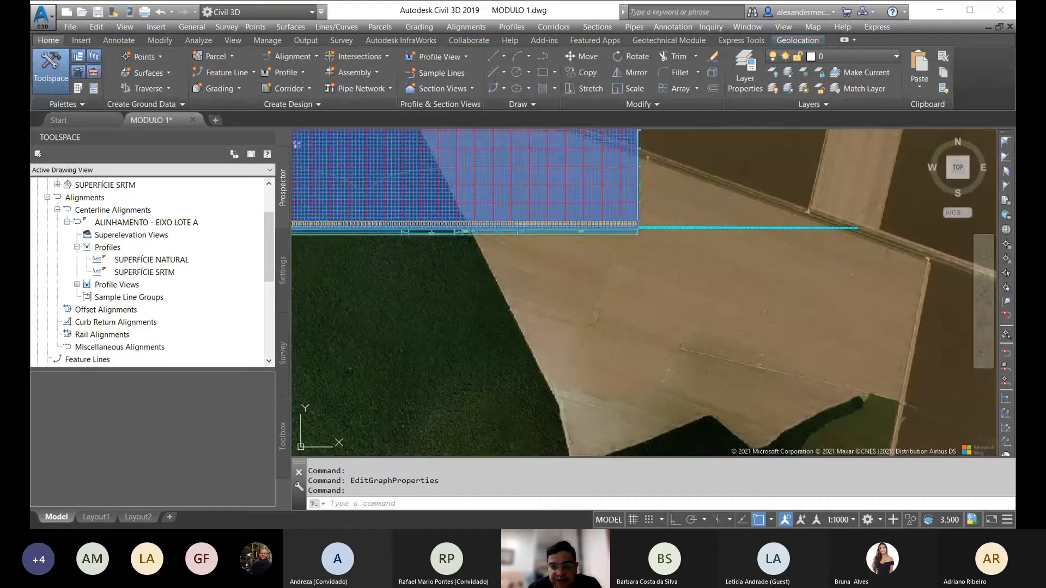
pyautogui.rightClick(620, 194)
pyautogui.click(675, 325)
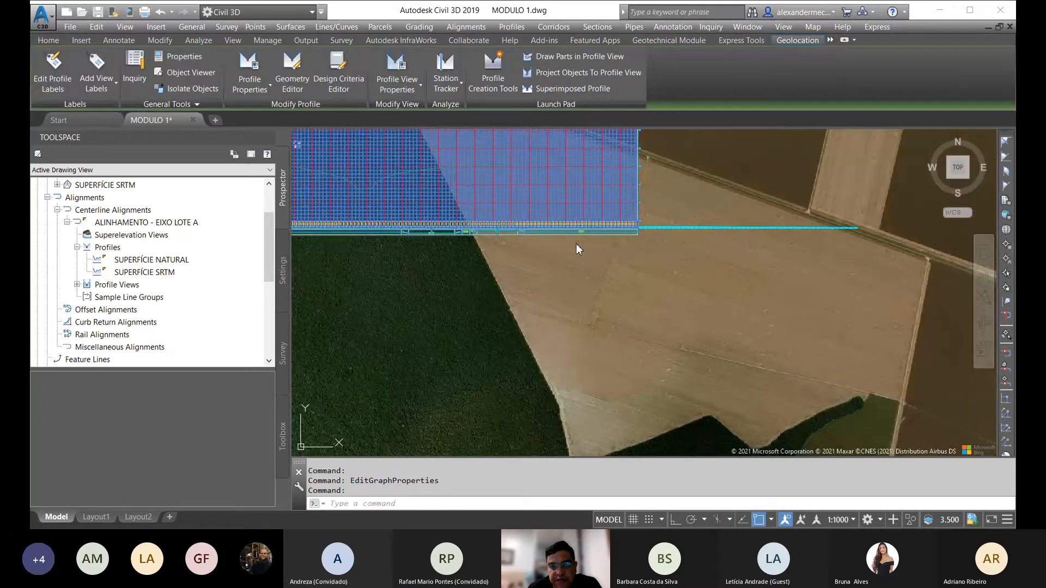
pyautogui.click(390, 232)
pyautogui.click(400, 231)
pyautogui.write('0')
pyautogui.click(432, 385)
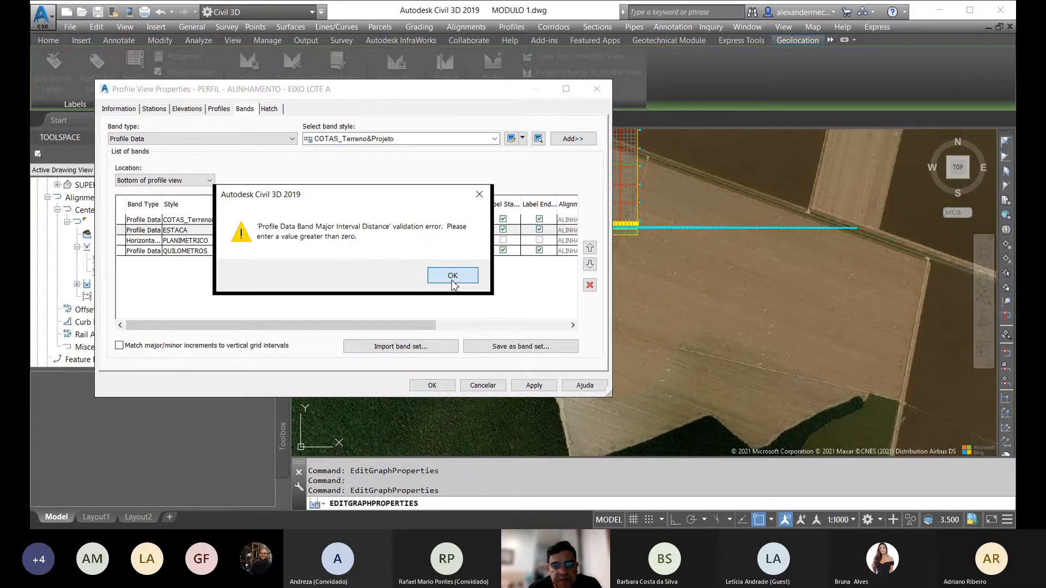
pyautogui.click(452, 276)
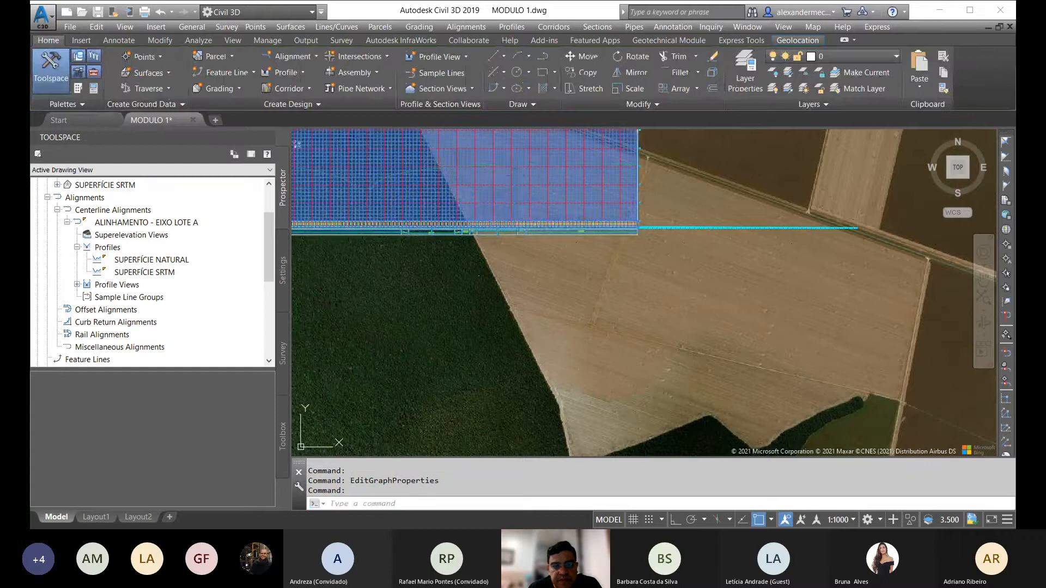
# Set the ESTACA band's major interval to 100 m in the profile view properties.
pyautogui.click(514, 190)
pyautogui.rightClick(515, 190)
pyautogui.click(545, 325)
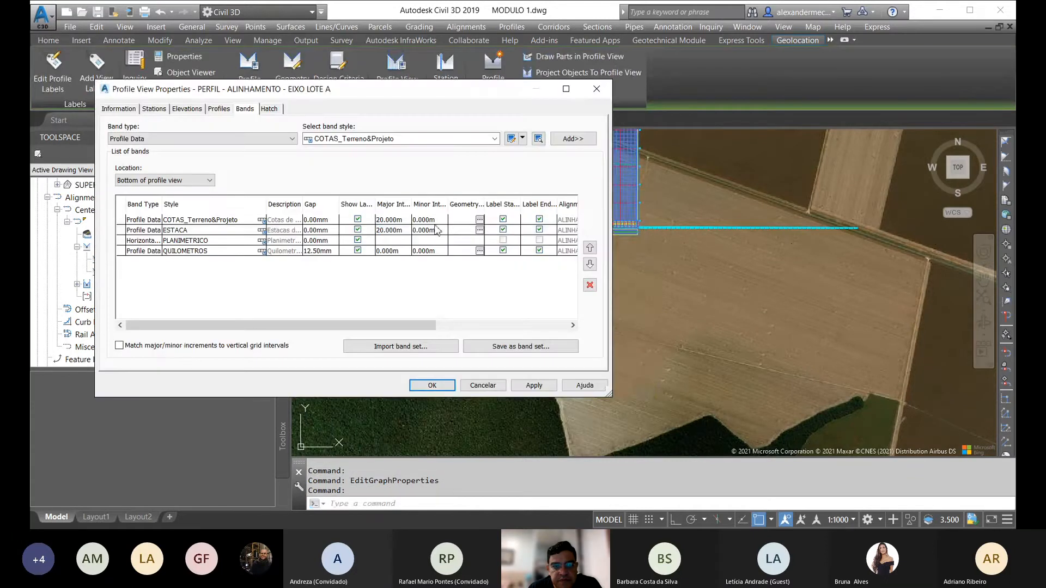
pyautogui.click(390, 230)
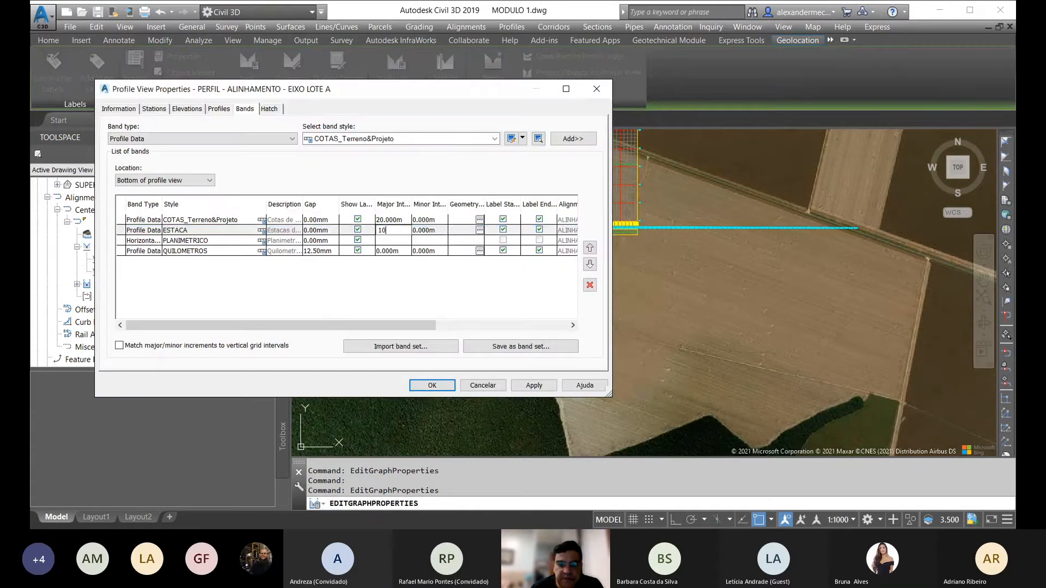
pyautogui.write('100')
pyautogui.press('Return')
pyautogui.click(432, 385)
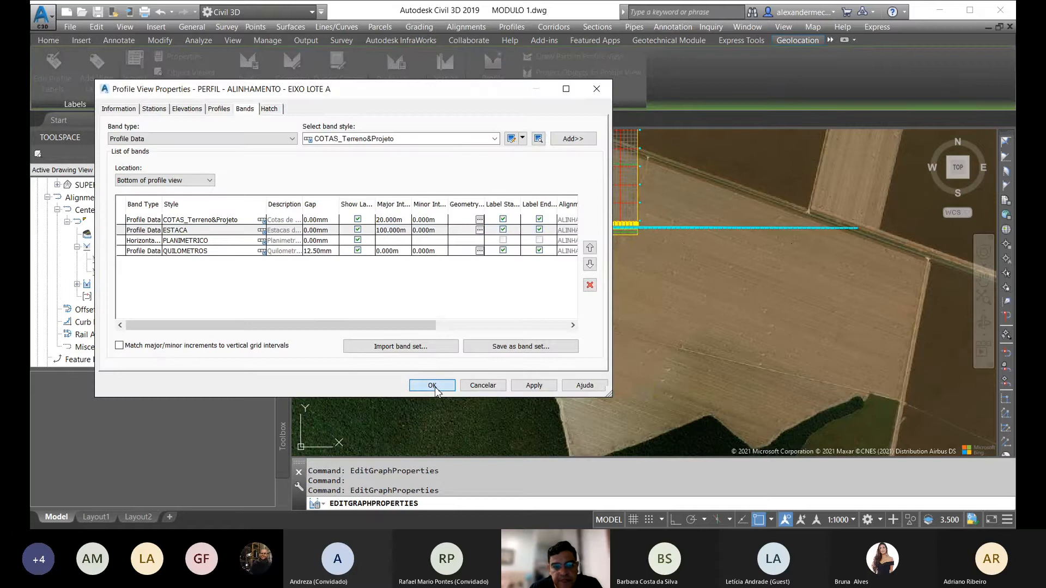
# Examine the elevation and station bands from the first station 19+800 onward along the profile view.
pyautogui.scroll(-5, 594, 277)
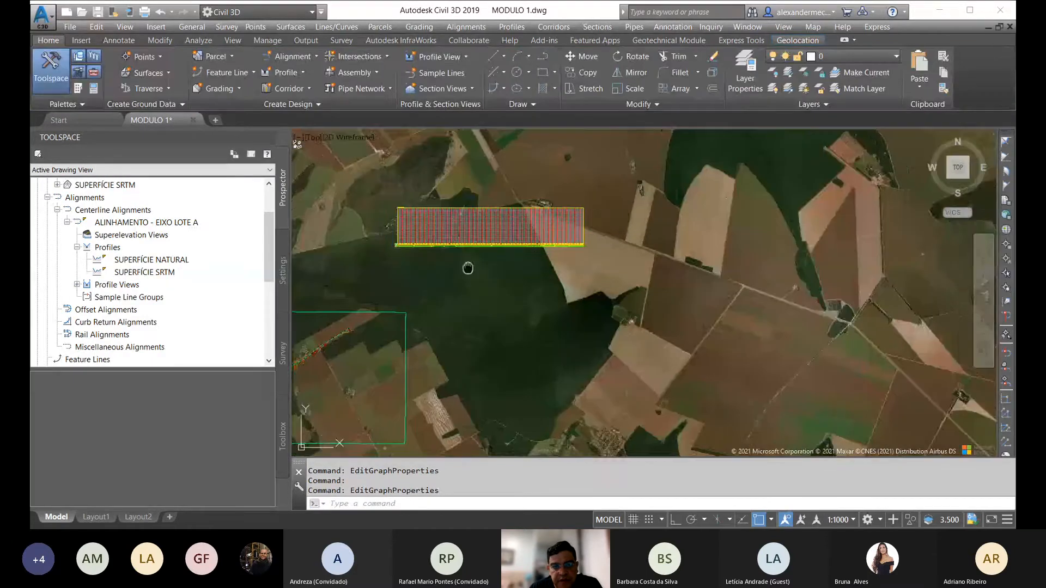
pyautogui.scroll(8, 425, 251)
pyautogui.scroll(6, 431, 239)
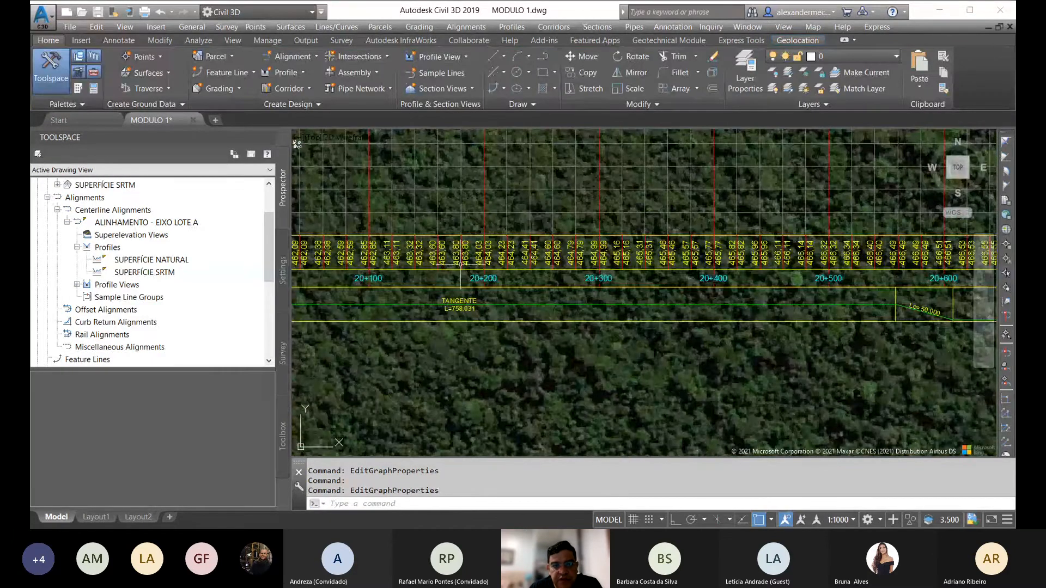
pyautogui.scroll(-4, 461, 266)
pyautogui.moveTo(387, 278); pyautogui.dragTo(401, 282, button='middle')
pyautogui.scroll(5, 495, 226)
pyautogui.moveTo(374, 240); pyautogui.dragTo(358, 224, button='middle')
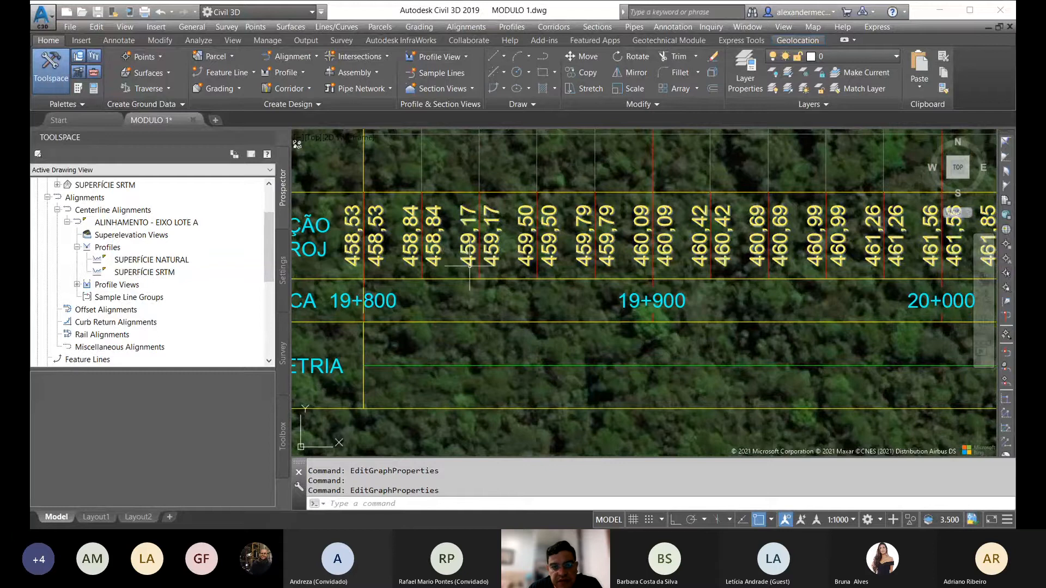
pyautogui.moveTo(469, 207); pyautogui.dragTo(397, 205, button='middle')
pyautogui.moveTo(514, 261); pyautogui.dragTo(439, 267, button='middle')
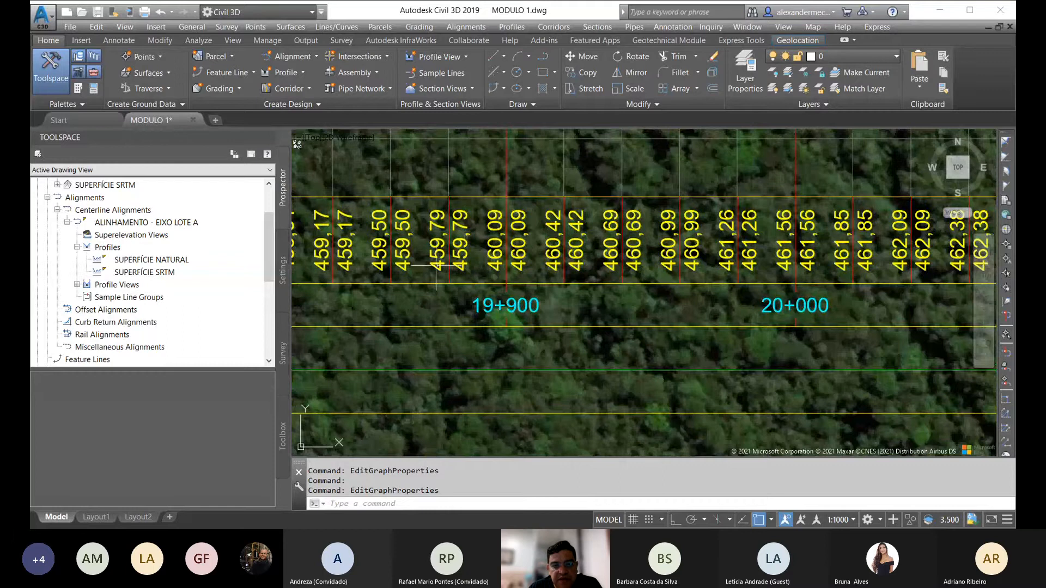
pyautogui.scroll(-4, 434, 268)
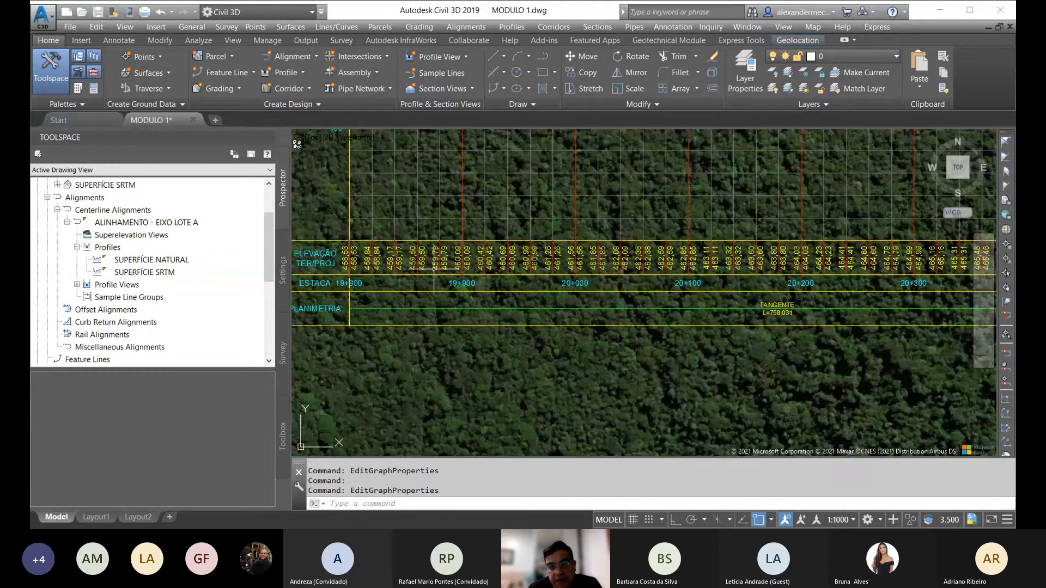
pyautogui.scroll(4, 434, 269)
pyautogui.scroll(-10, 436, 275)
pyautogui.moveTo(623, 209); pyautogui.dragTo(459, 229, button='middle')
pyautogui.moveTo(733, 200); pyautogui.dragTo(505, 189, button='middle')
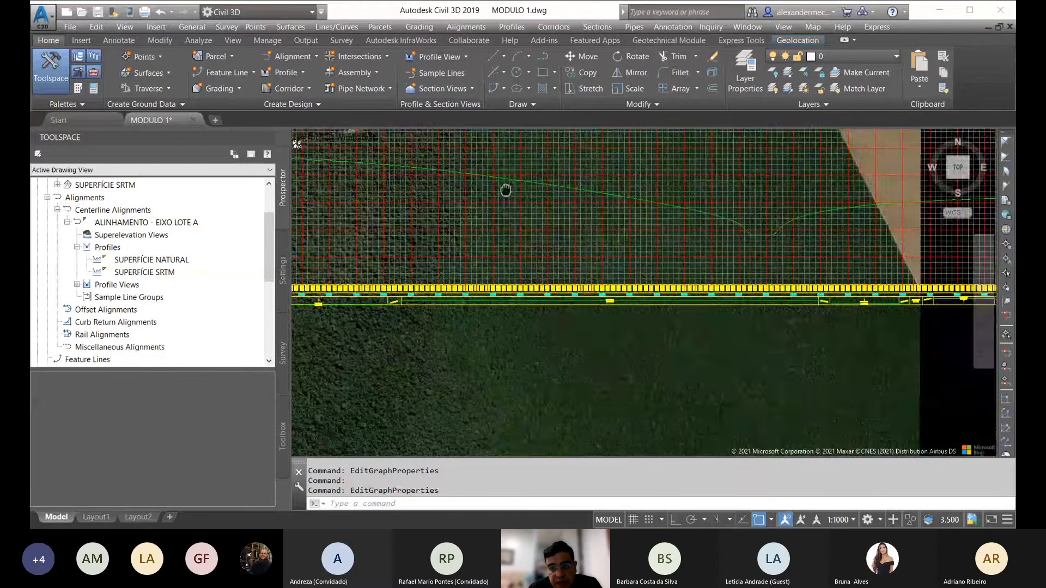
# Inspect the profile view's data bands near the end station and at station 19+800, and review the full profile grid.
pyautogui.moveTo(784, 214); pyautogui.dragTo(583, 212, button='middle')
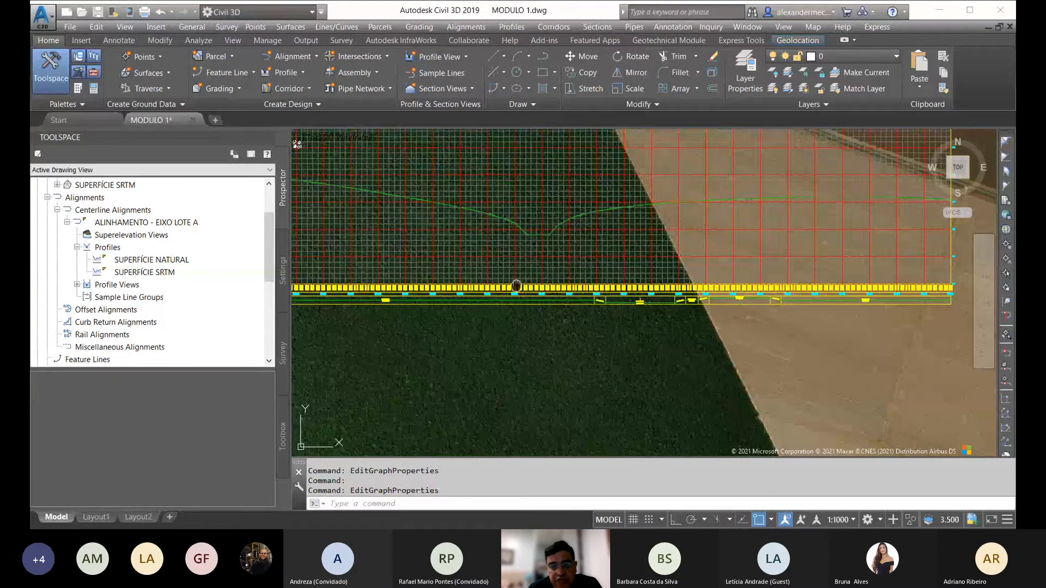
pyautogui.moveTo(523, 284); pyautogui.dragTo(803, 244, button='middle')
pyautogui.moveTo(404, 260); pyautogui.dragTo(659, 274, button='middle')
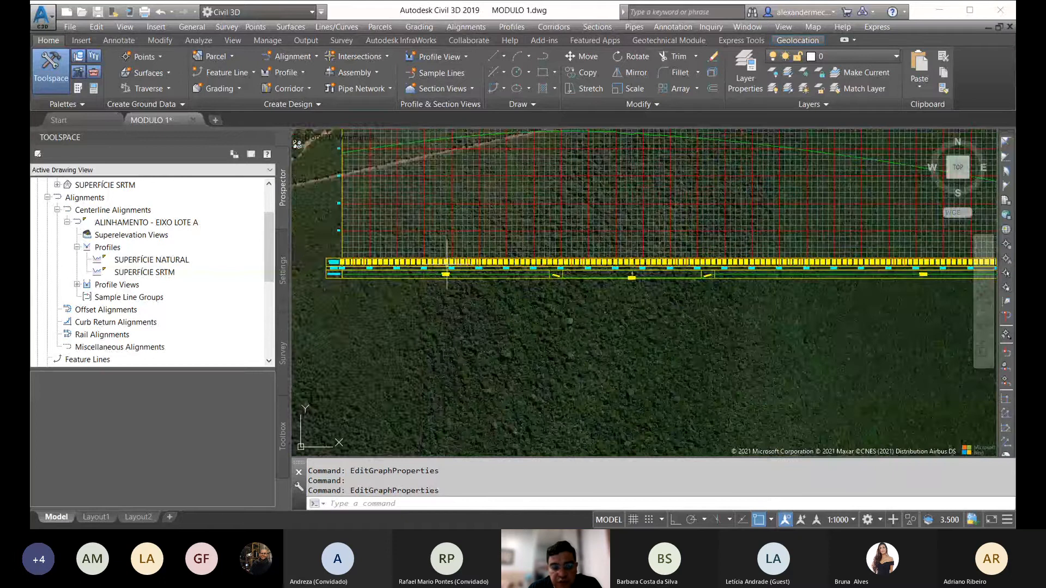
pyautogui.scroll(3, 447, 264)
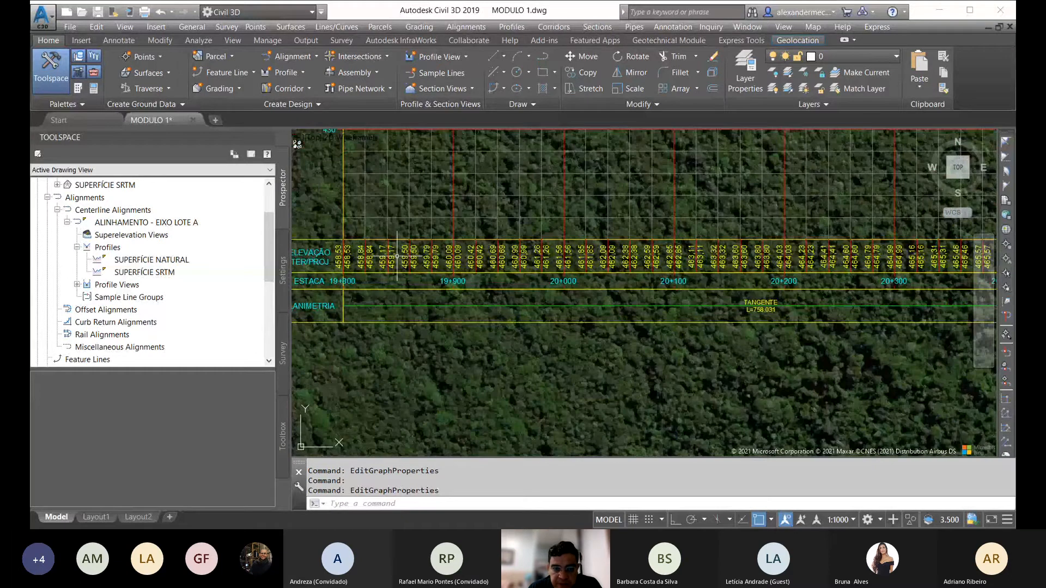
pyautogui.scroll(-8, 396, 256)
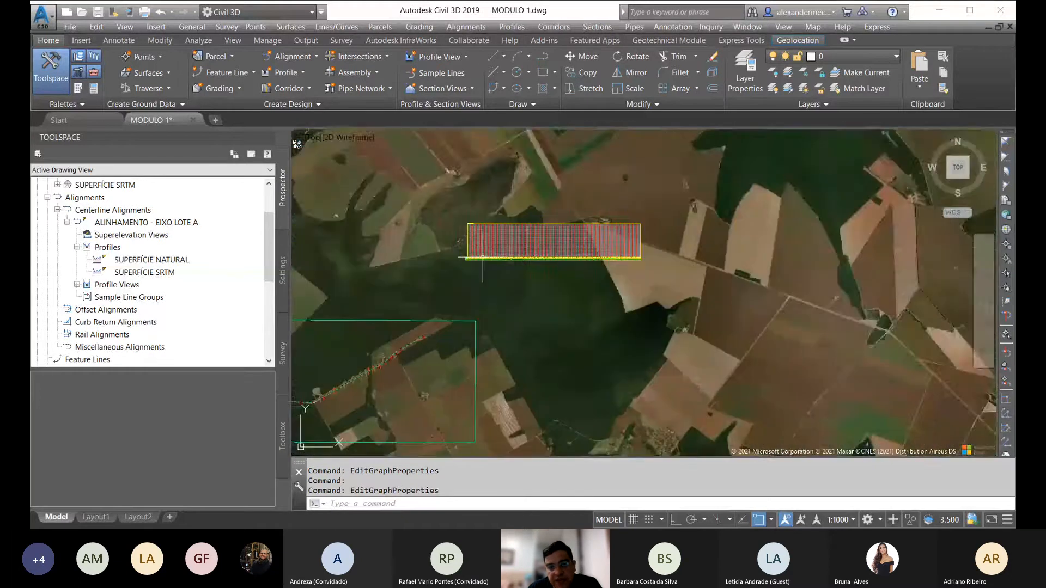
pyautogui.moveTo(475, 322); pyautogui.dragTo(619, 254, button='middle')
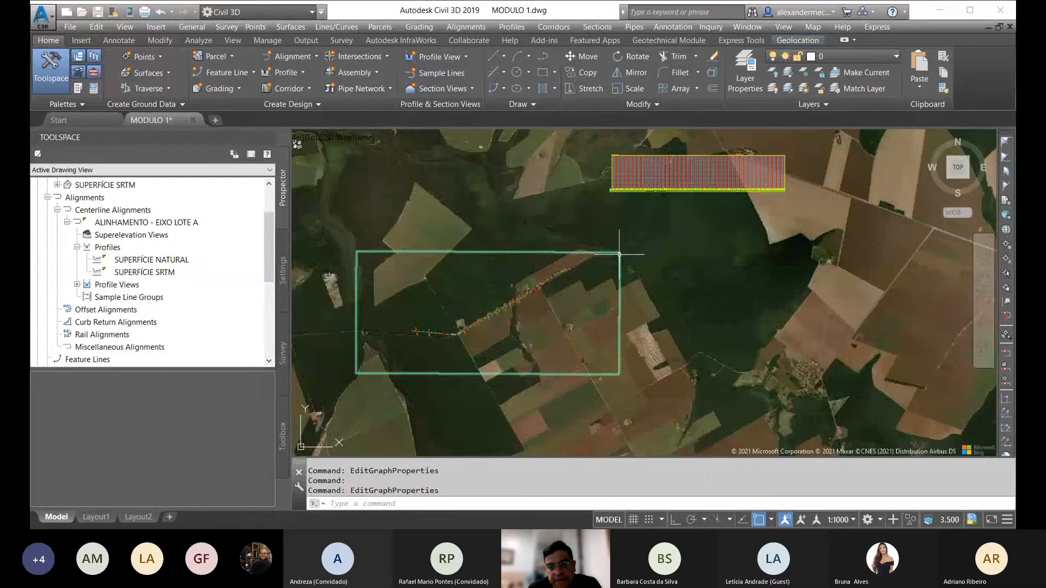
pyautogui.scroll(5, 670, 177)
pyautogui.scroll(-5, 597, 231)
pyautogui.scroll(5, 599, 245)
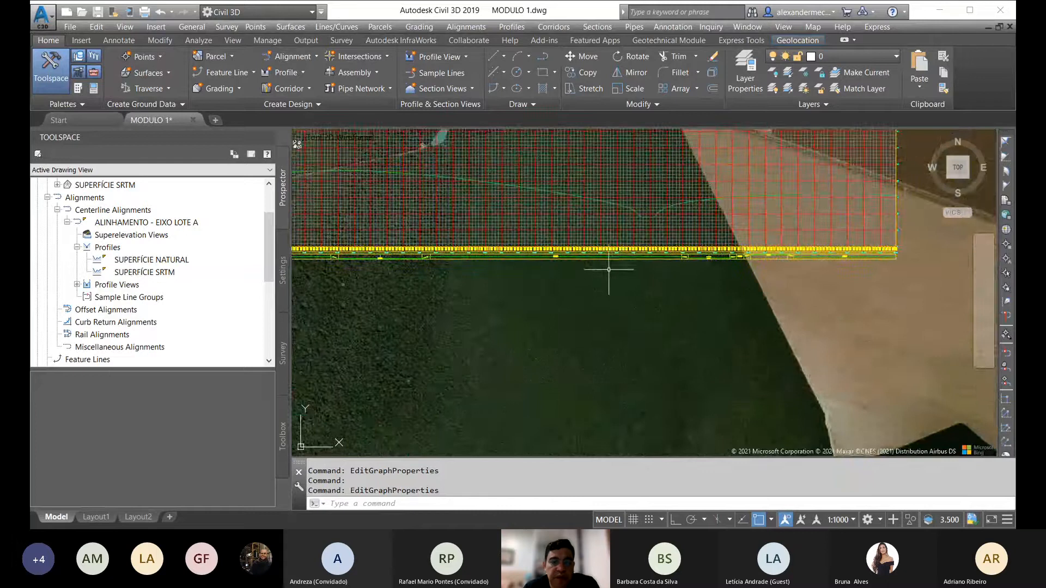
pyautogui.scroll(-4, 611, 276)
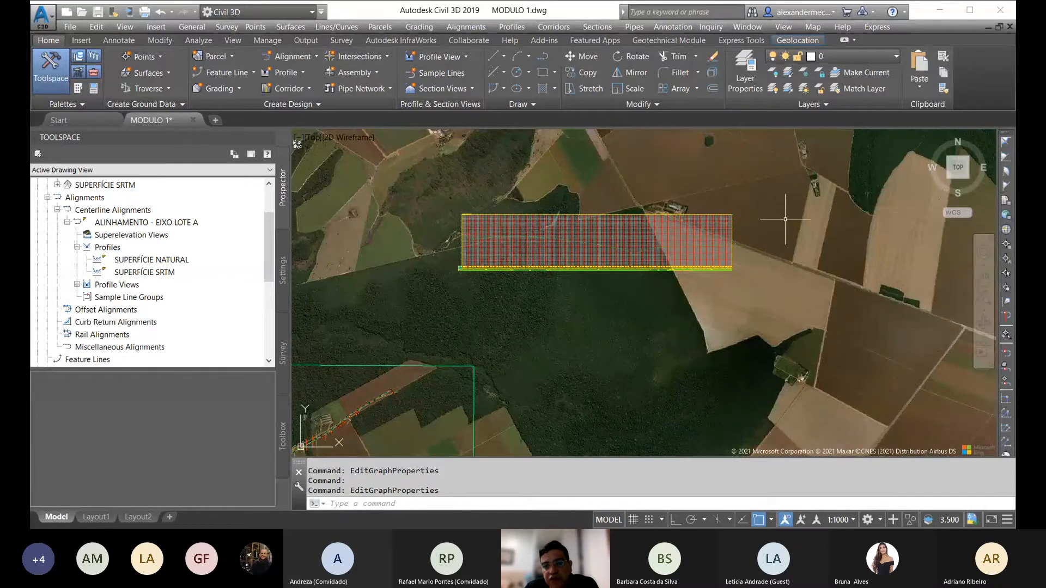
pyautogui.scroll(4, 588, 242)
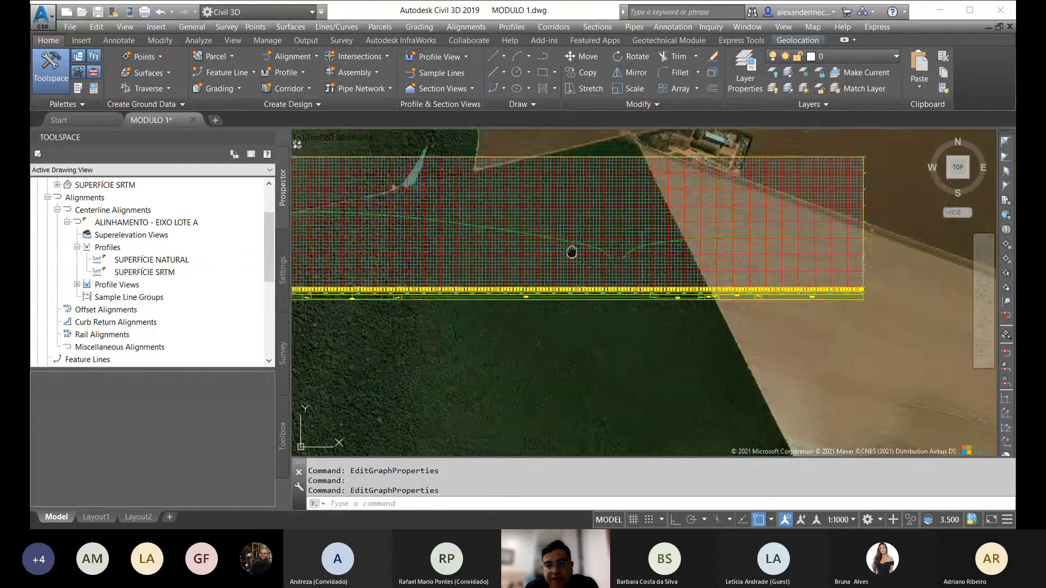
pyautogui.scroll(-2, 625, 273)
pyautogui.moveTo(625, 258); pyautogui.dragTo(632, 290, button='middle')
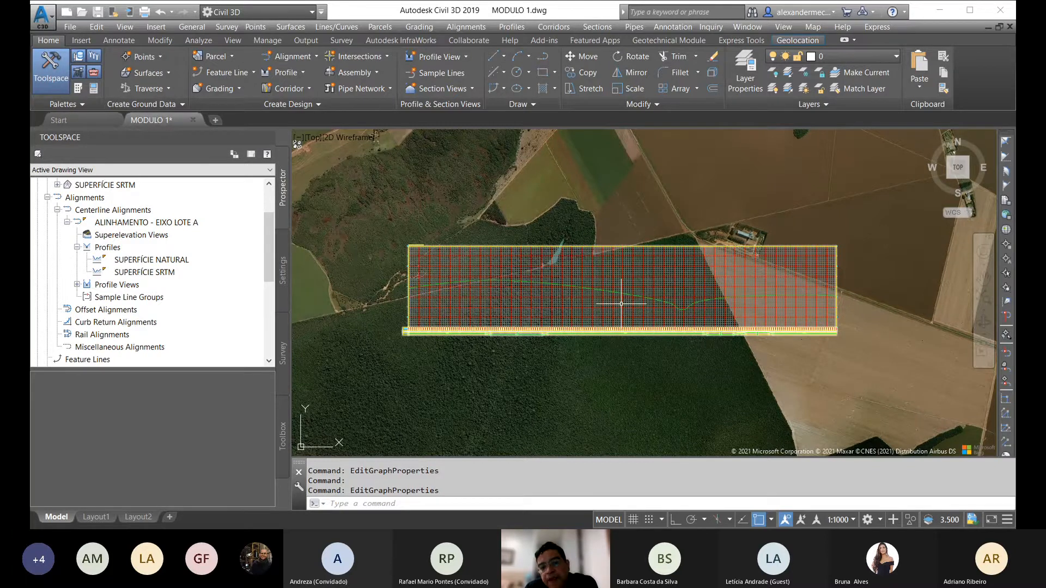
# Review the EIXO LOTE A alignment in plan from start to end, together with its profile view.
pyautogui.scroll(-8, 599, 301)
pyautogui.scroll(4, 574, 298)
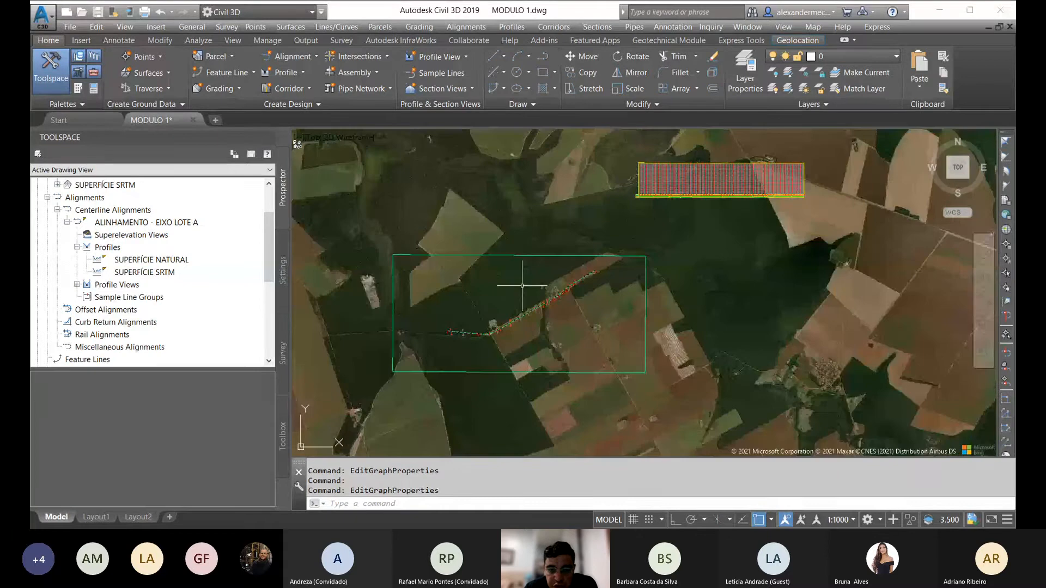
pyautogui.scroll(2, 511, 341)
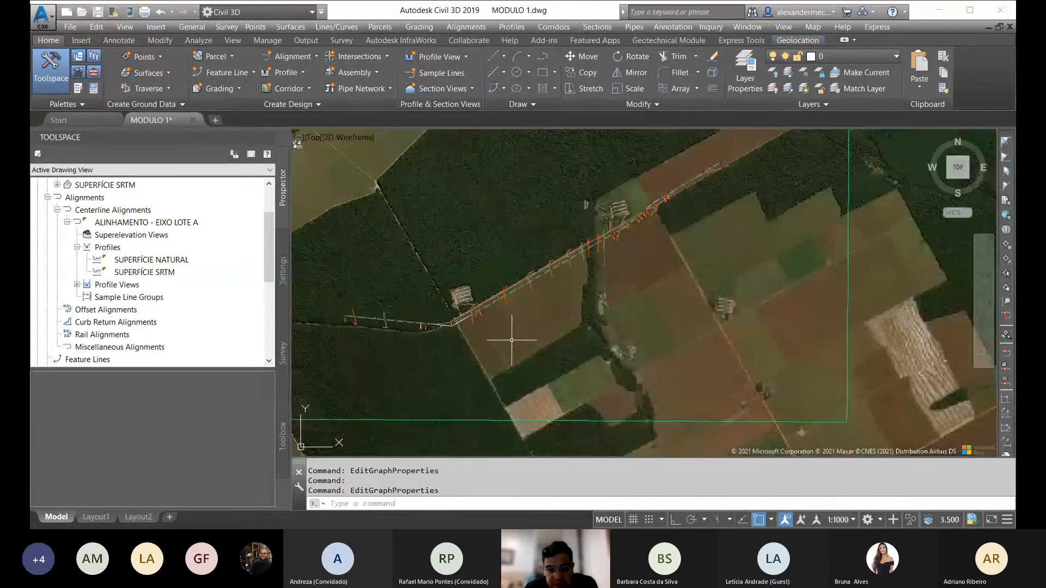
pyautogui.scroll(-5, 491, 324)
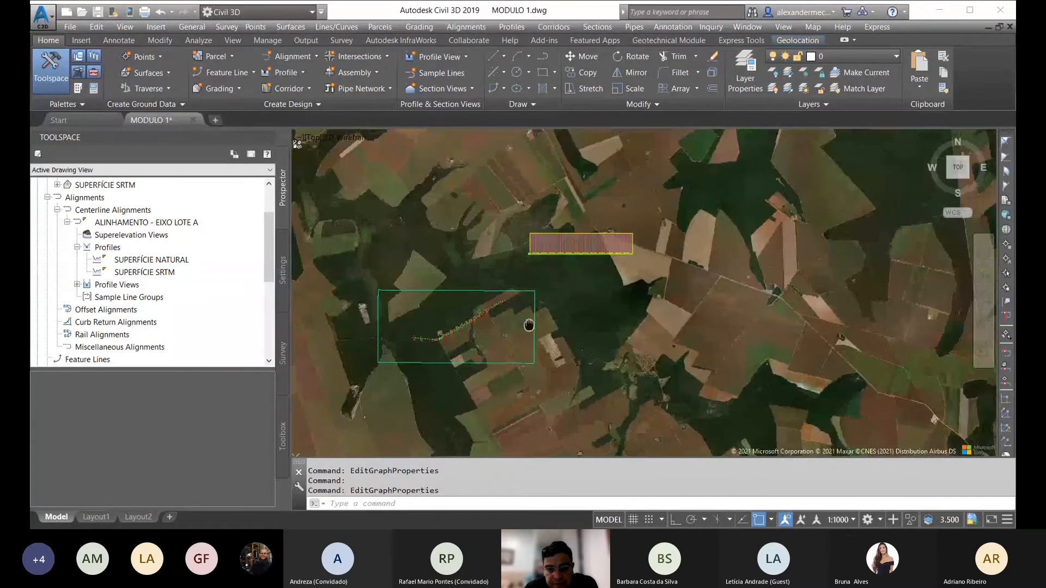
pyautogui.scroll(3, 338, 350)
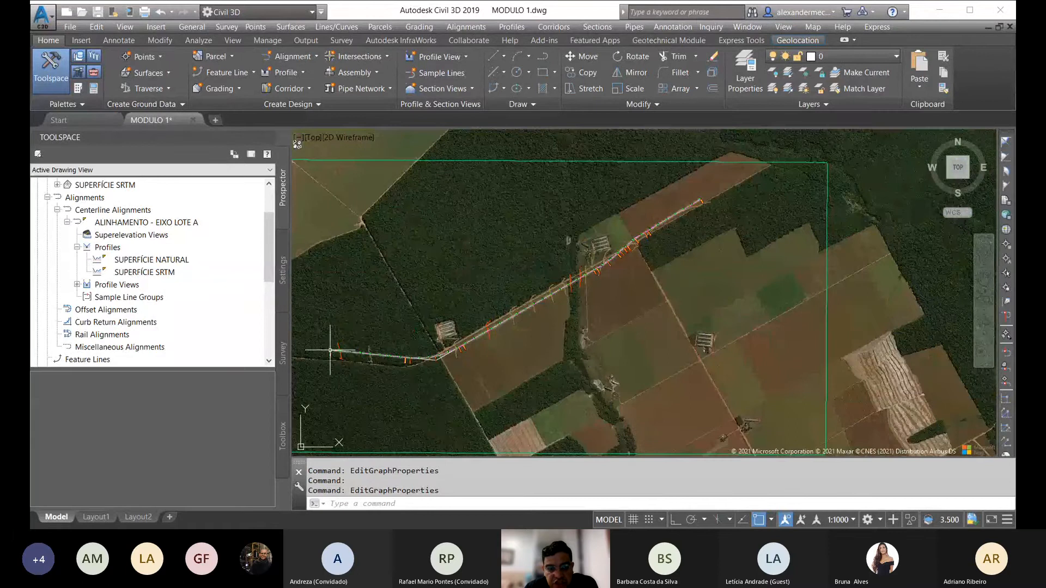
pyautogui.scroll(3, 354, 360)
pyautogui.moveTo(739, 301); pyautogui.dragTo(378, 420, button='middle')
pyautogui.scroll(-3, 536, 328)
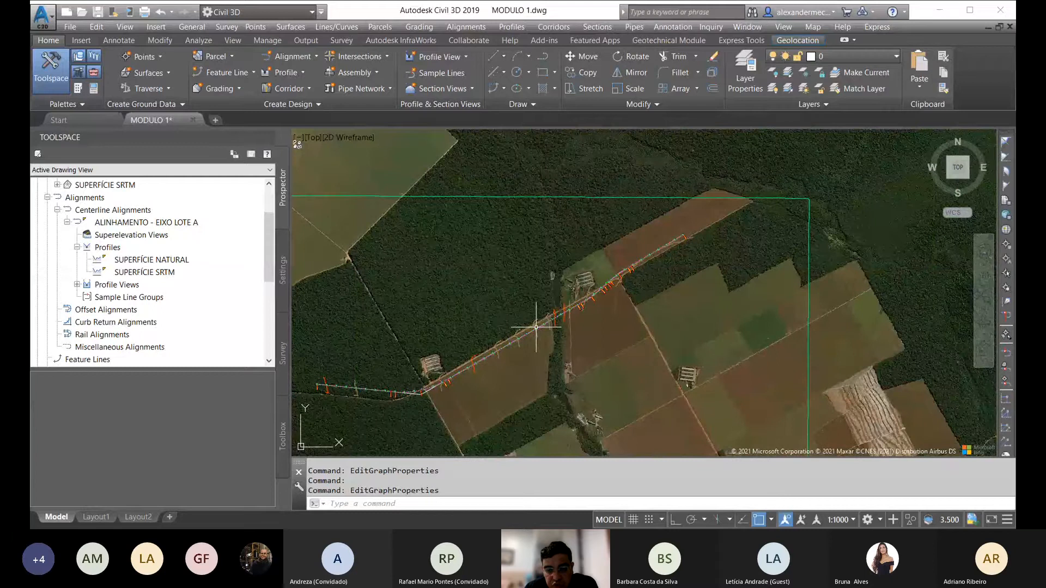
pyautogui.scroll(-3, 498, 299)
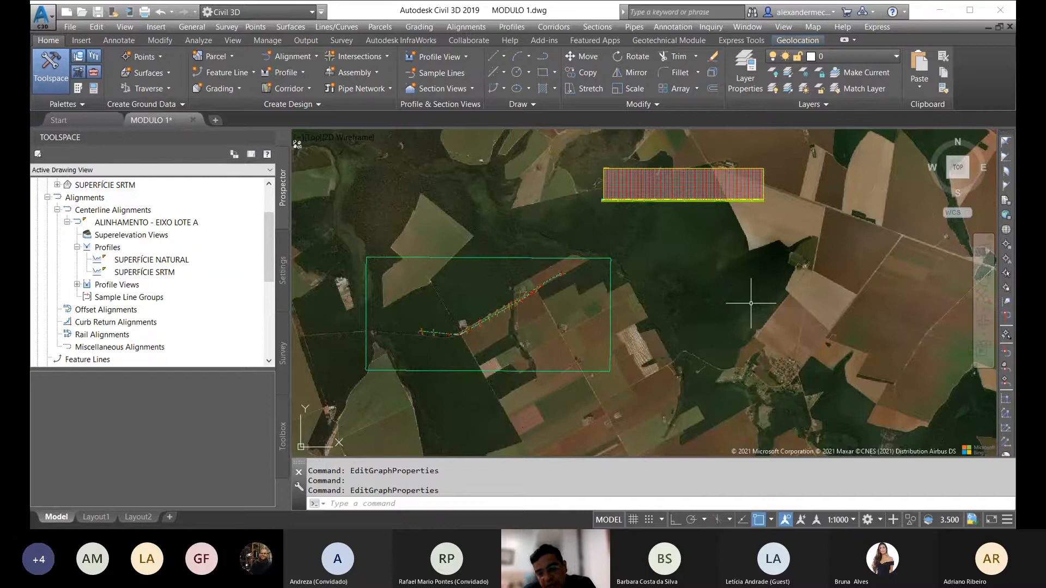
pyautogui.scroll(5, 695, 145)
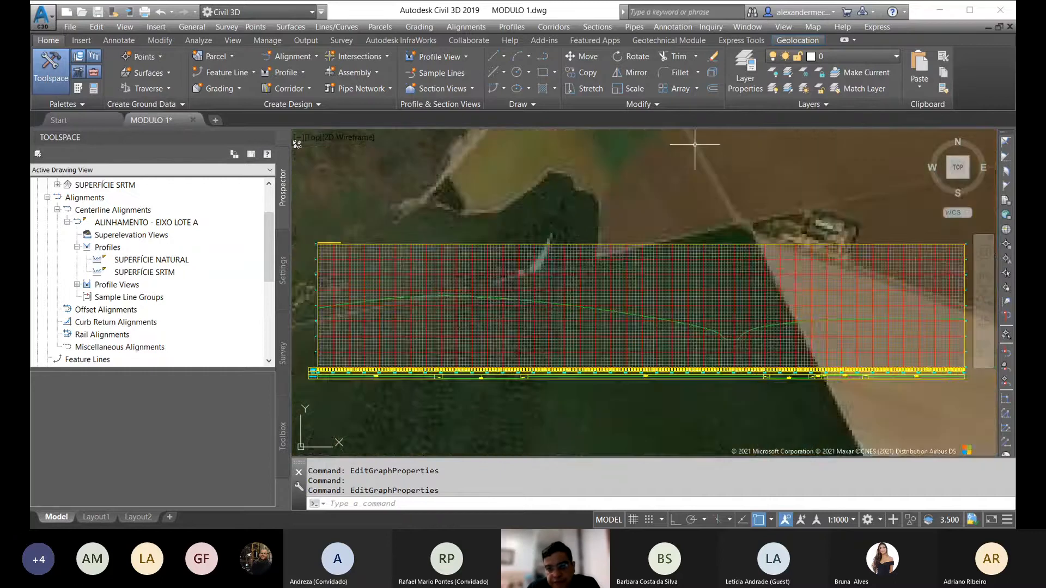
pyautogui.scroll(-2, 599, 243)
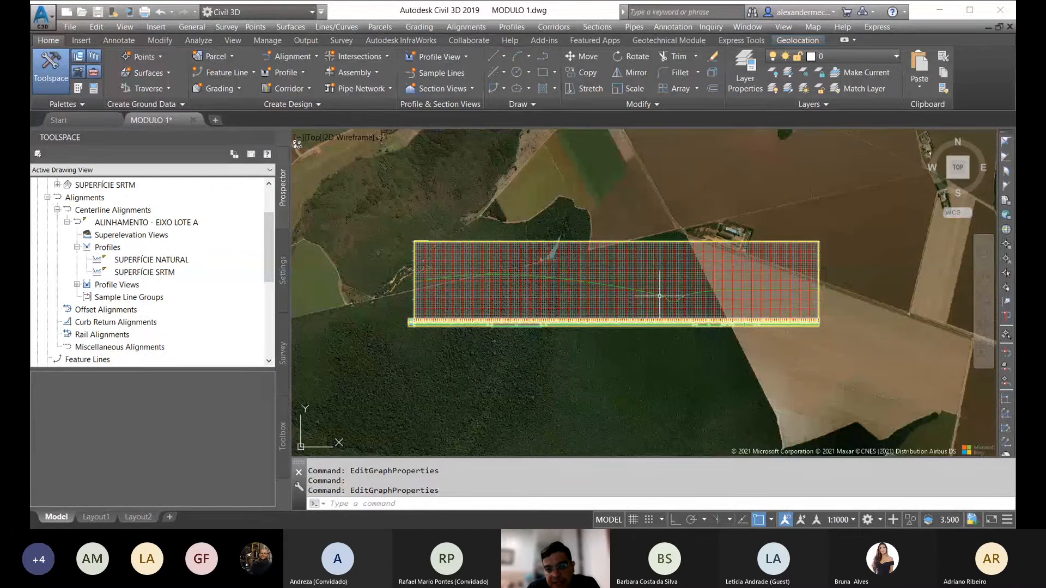
pyautogui.moveTo(641, 293); pyautogui.dragTo(603, 258, button='middle')
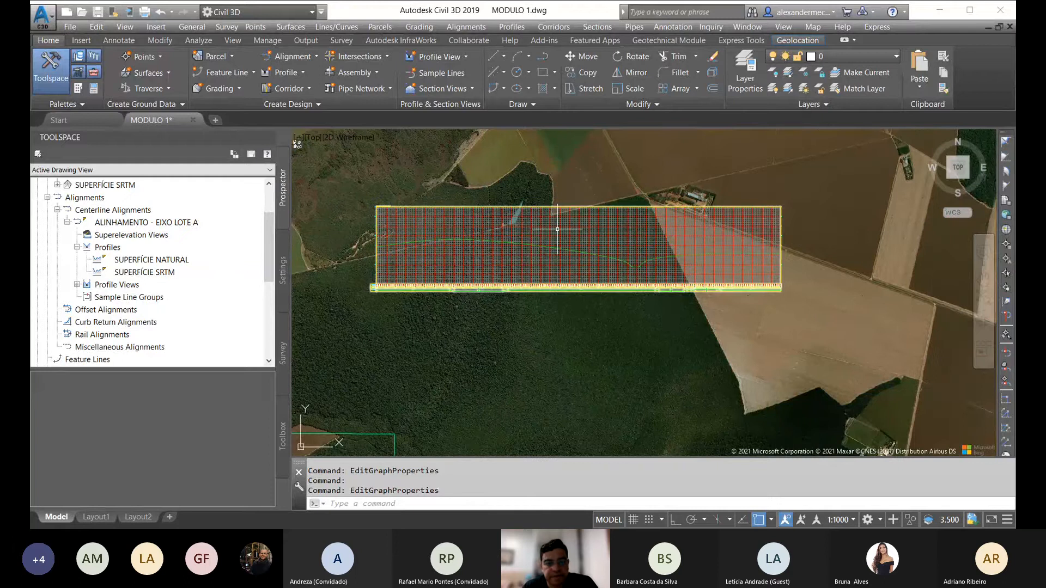
# Start a new layout profile with the Profile Creation Tools on the EIXO LOTE A profile view.
pyautogui.press('Escape')
pyautogui.press('Escape')
pyautogui.scroll(-5, 551, 226)
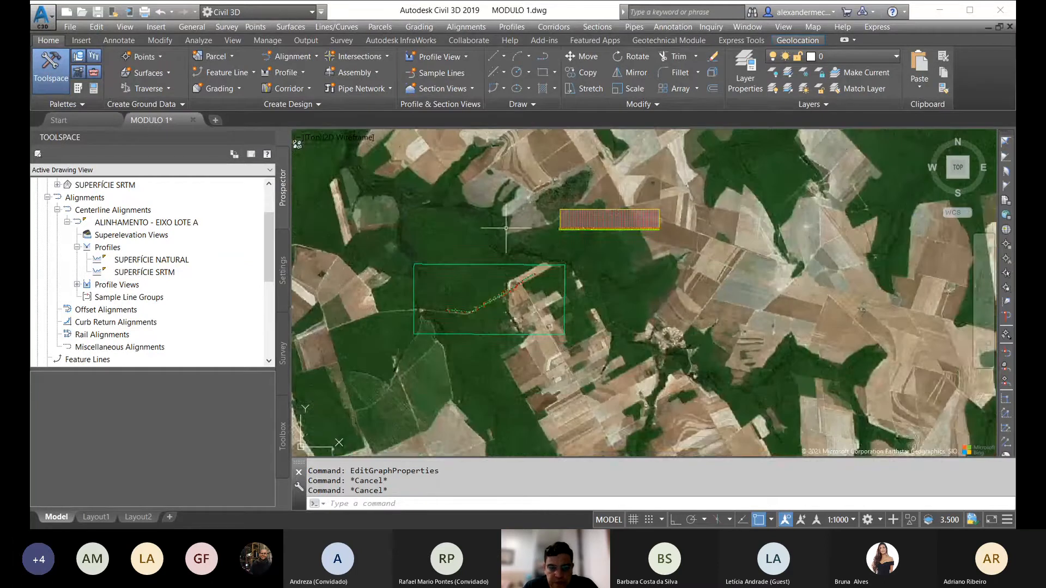
pyautogui.moveTo(498, 221); pyautogui.dragTo(535, 227, button='middle')
pyautogui.click(286, 74)
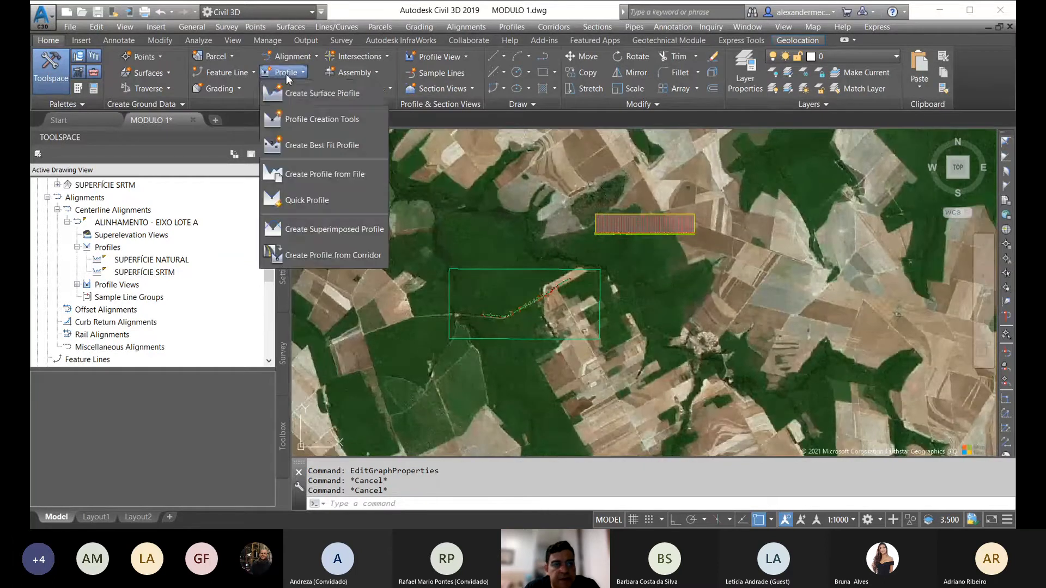
pyautogui.click(315, 120)
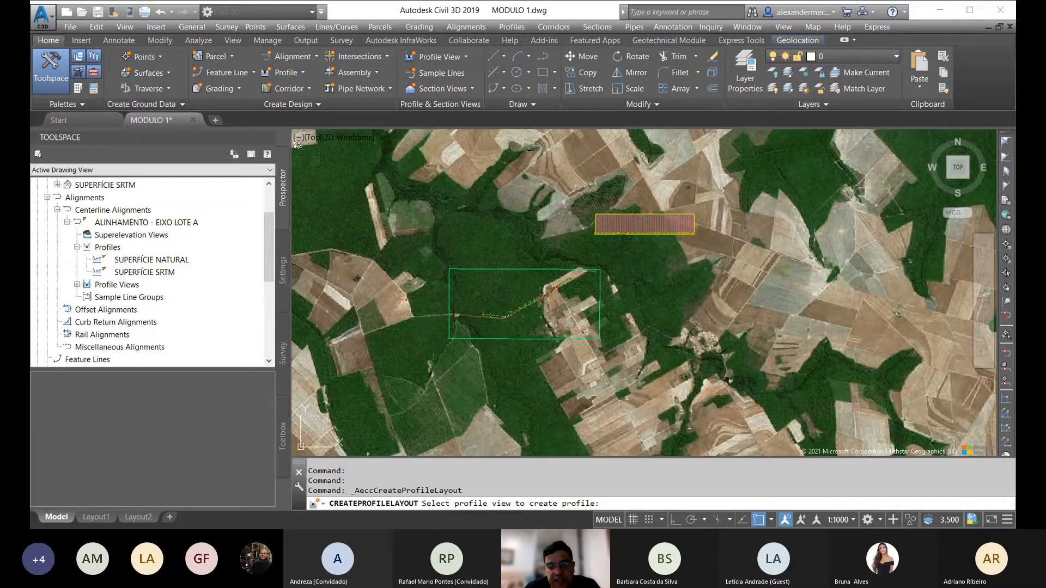
pyautogui.scroll(4, 683, 236)
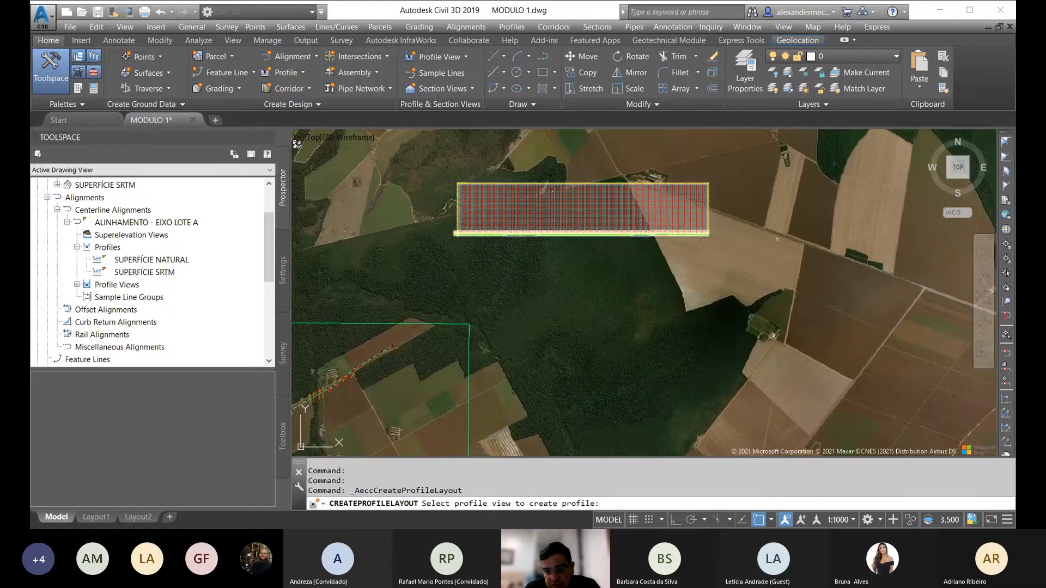
pyautogui.click(606, 194)
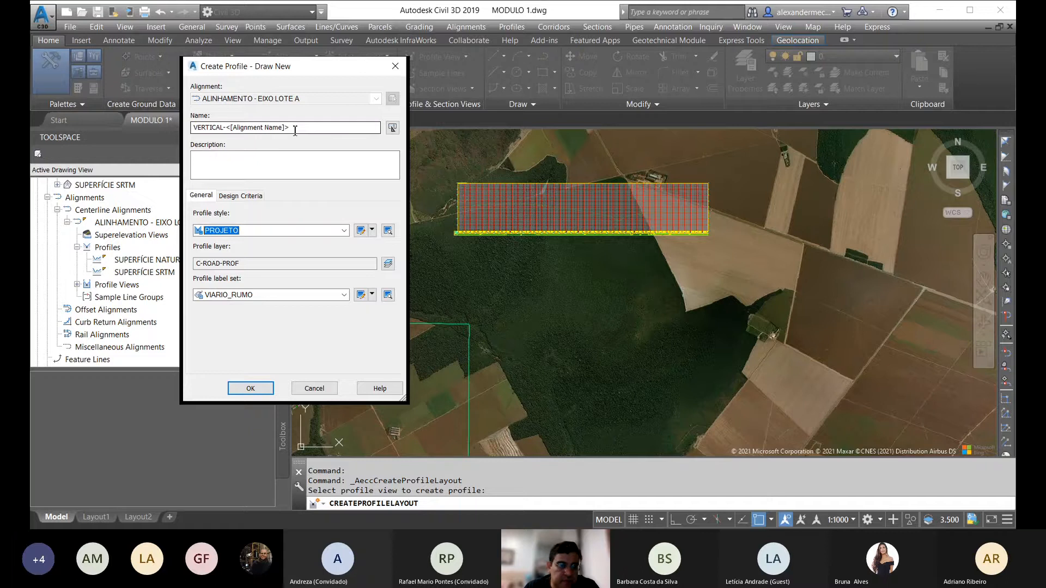
# Create the layout profile with the name VERTICAL-<[Alignment Name]>, the PROJETO style and the VIARIO_RUMO label set, without criteria-based design.
pyautogui.moveTo(316, 129); pyautogui.dragTo(227, 128)
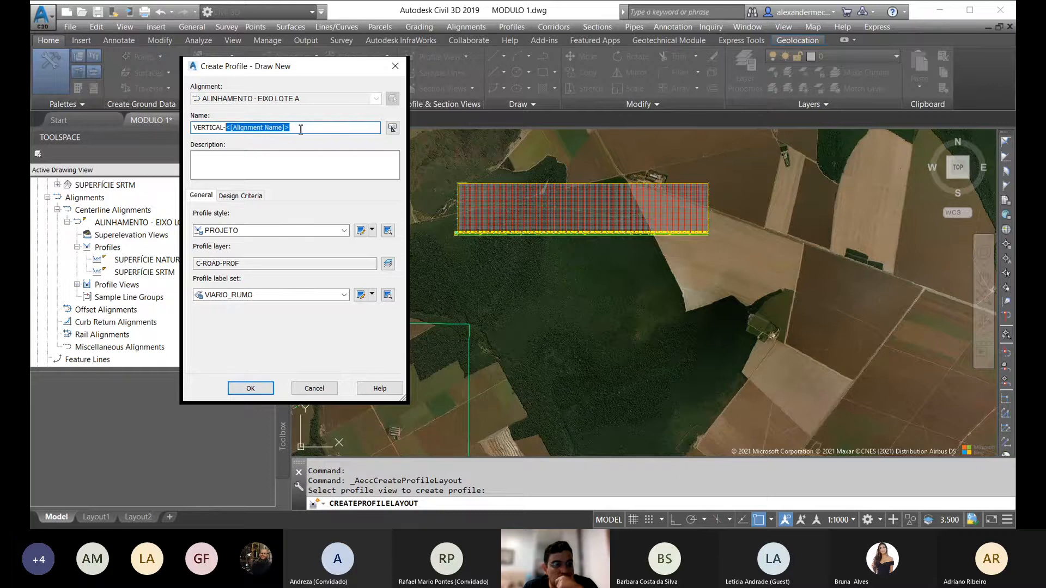
pyautogui.click(343, 235)
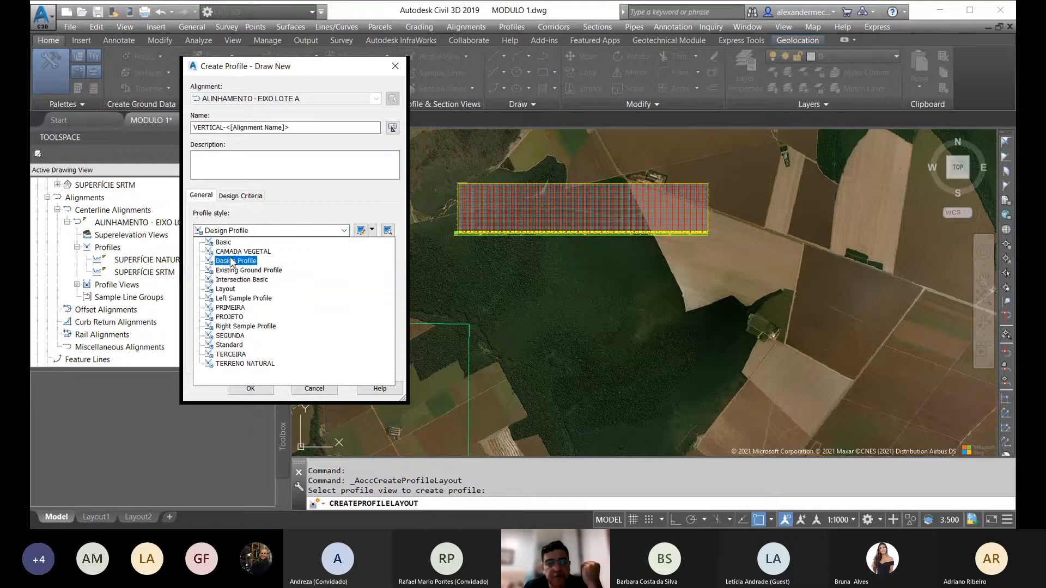
pyautogui.click(240, 318)
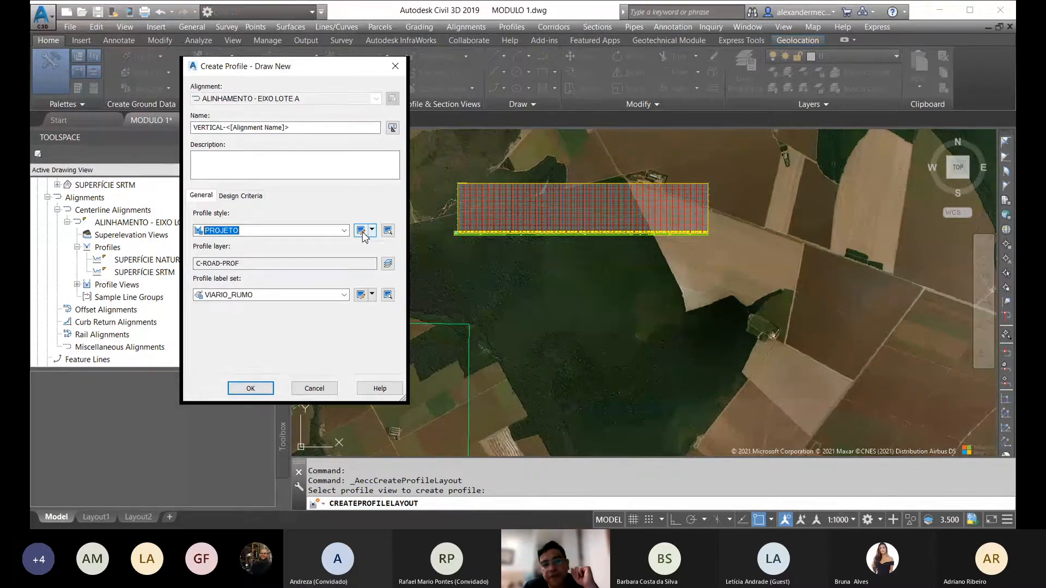
pyautogui.click(252, 196)
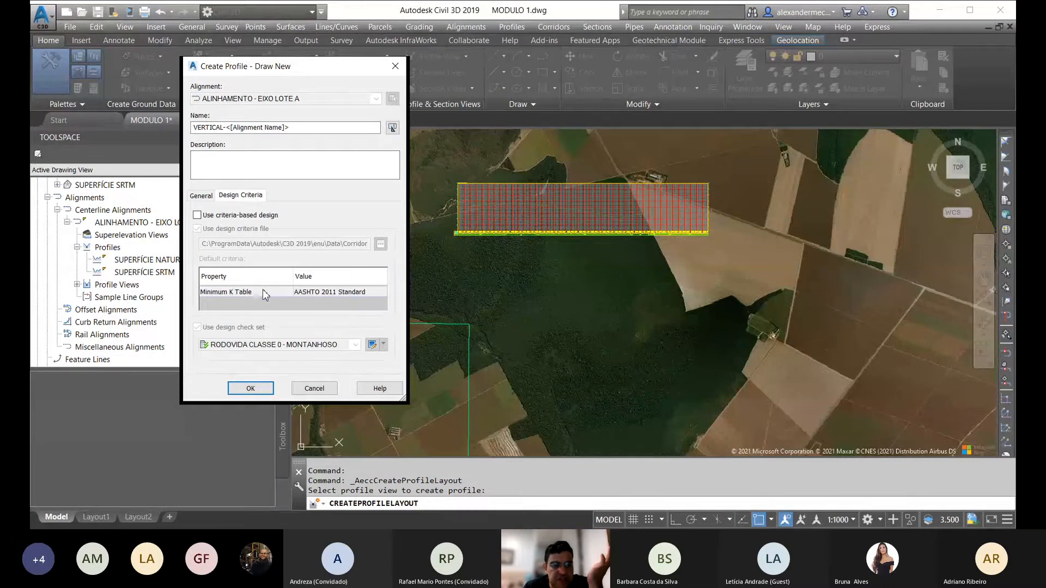
pyautogui.click(202, 197)
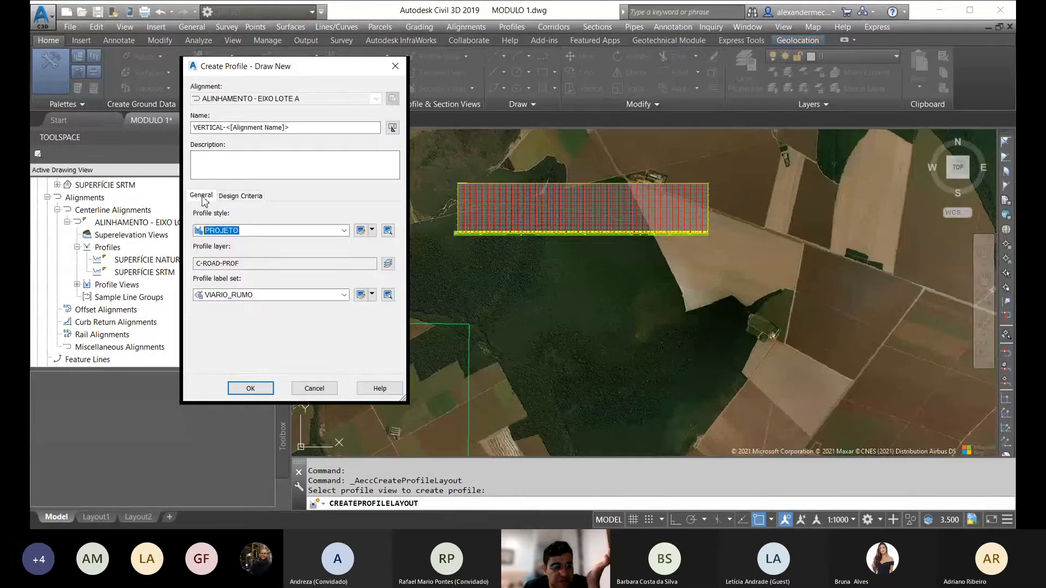
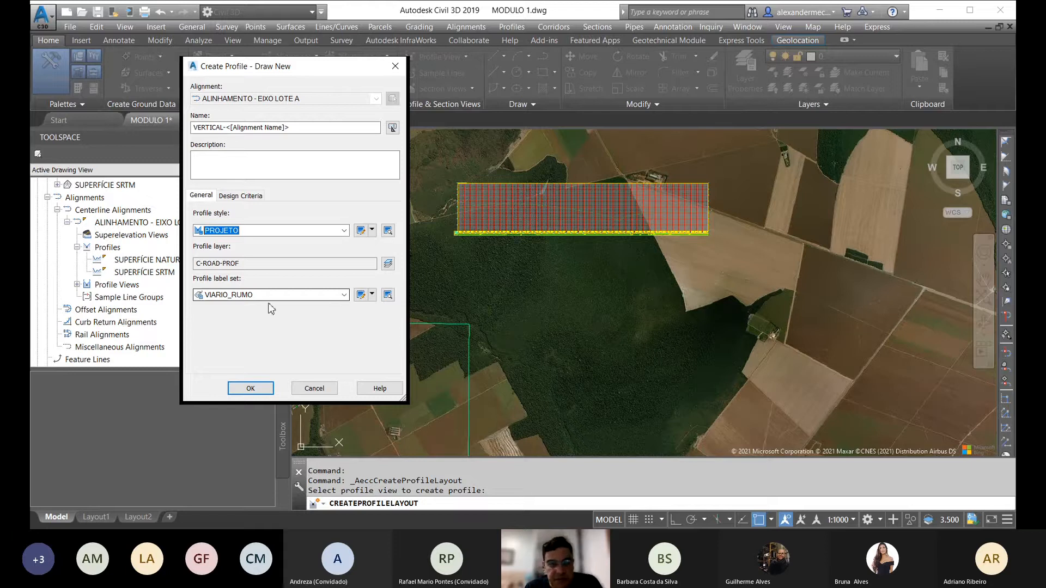
pyautogui.click(243, 391)
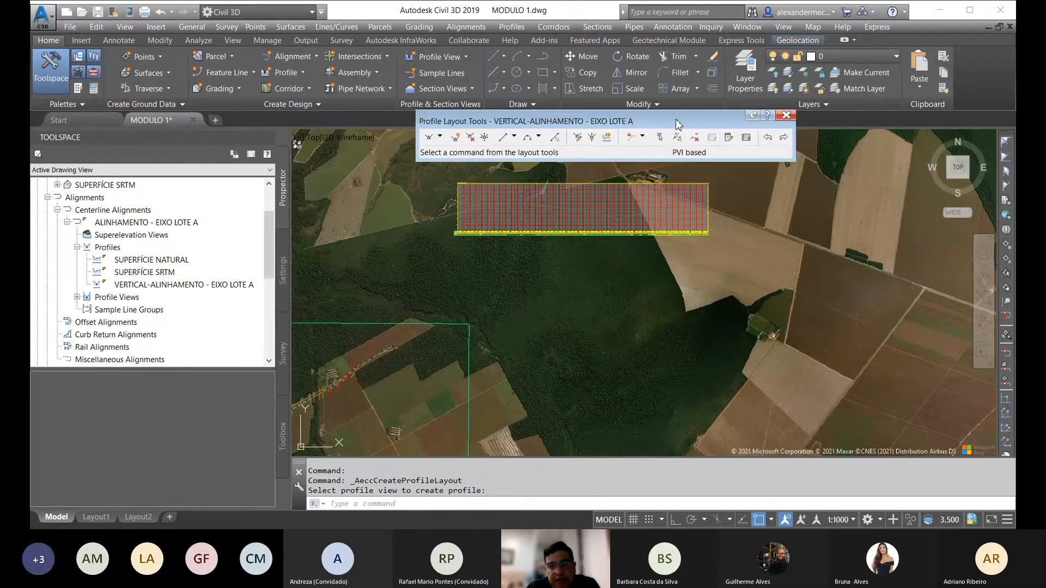
# Place the Profile Layout Tools window just below the profile view, clear of the profile lines.
pyautogui.moveTo(676, 122); pyautogui.dragTo(627, 70)
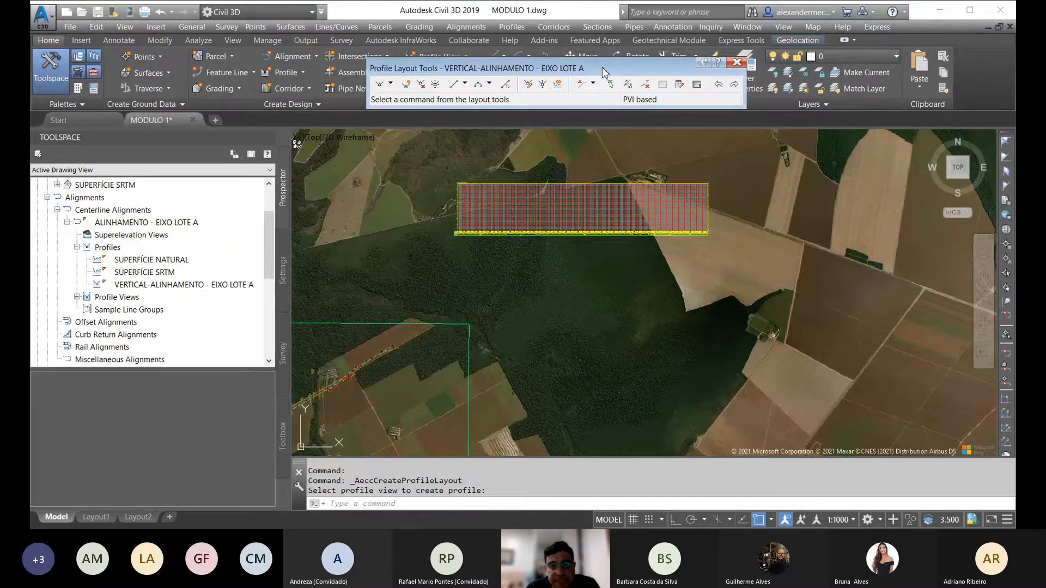
pyautogui.moveTo(604, 71); pyautogui.dragTo(586, 67)
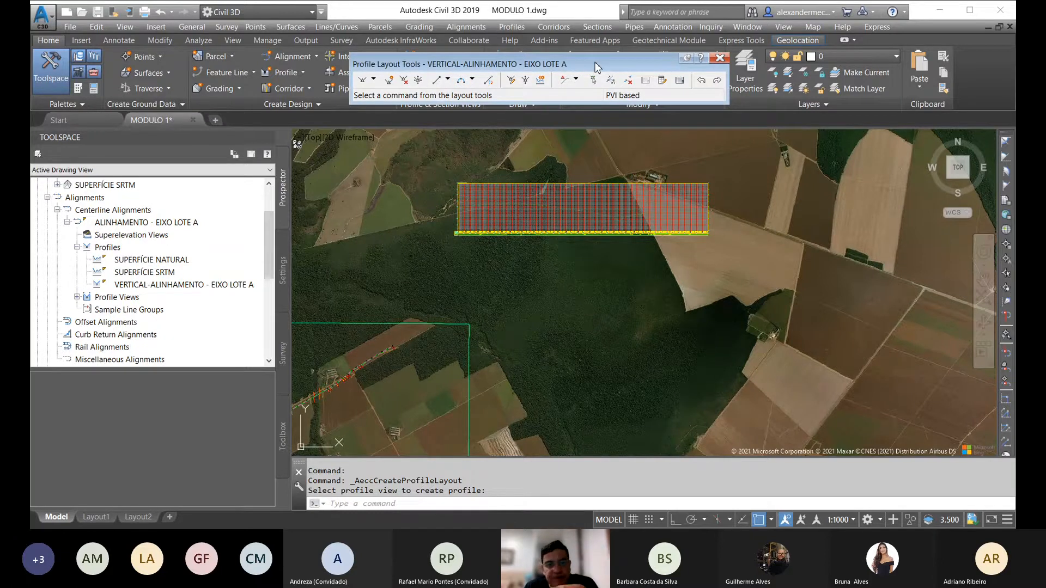
pyautogui.moveTo(597, 66); pyautogui.dragTo(590, 71)
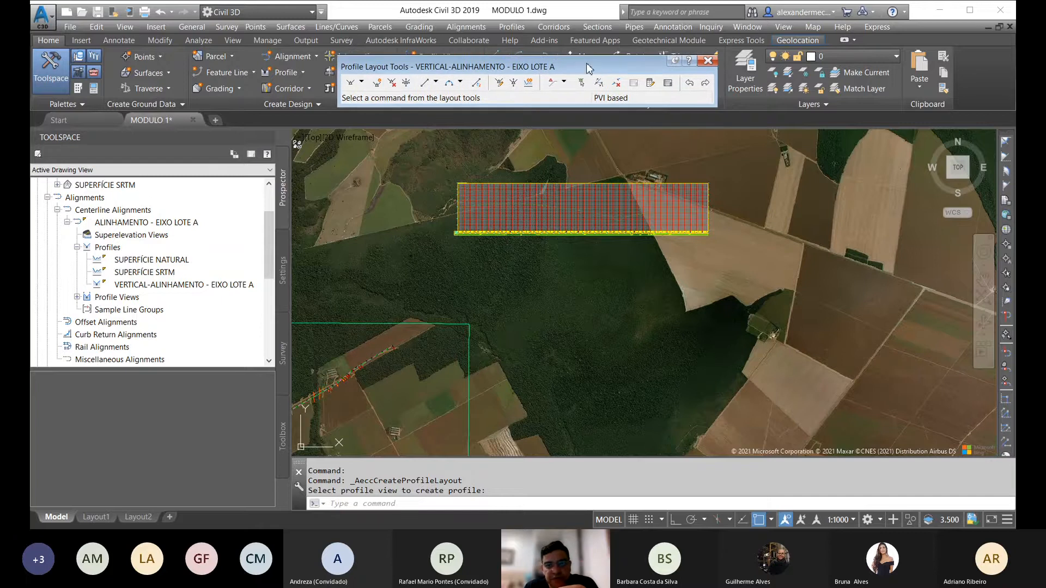
pyautogui.moveTo(588, 67); pyautogui.dragTo(632, 255)
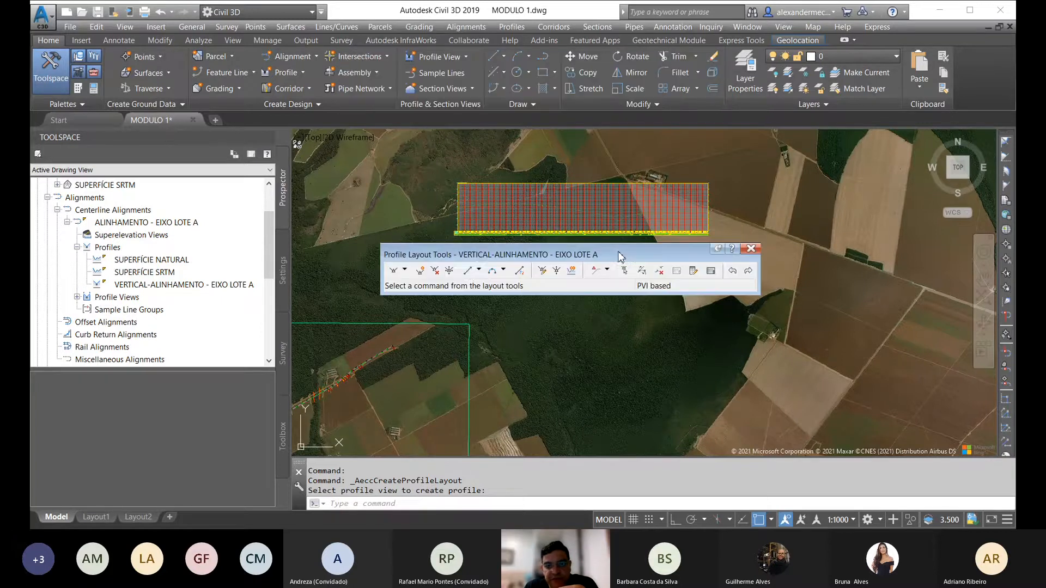
# Draw a two-point fixed tangent from the terrain profile's start to its end at the last station, and close the Profile Layout Tools.
pyautogui.click(469, 270)
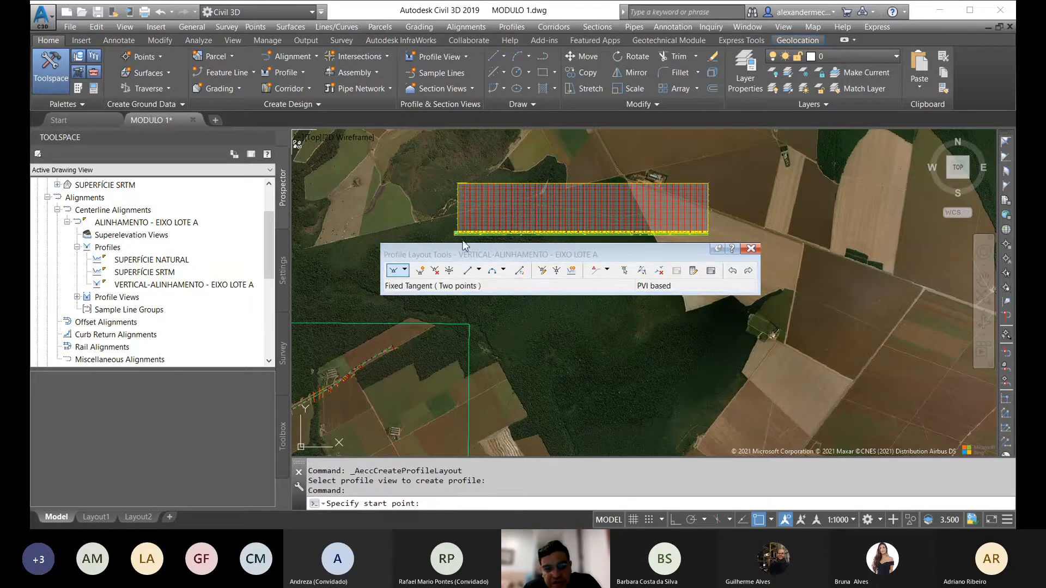
pyautogui.scroll(2, 461, 209)
pyautogui.scroll(4, 460, 213)
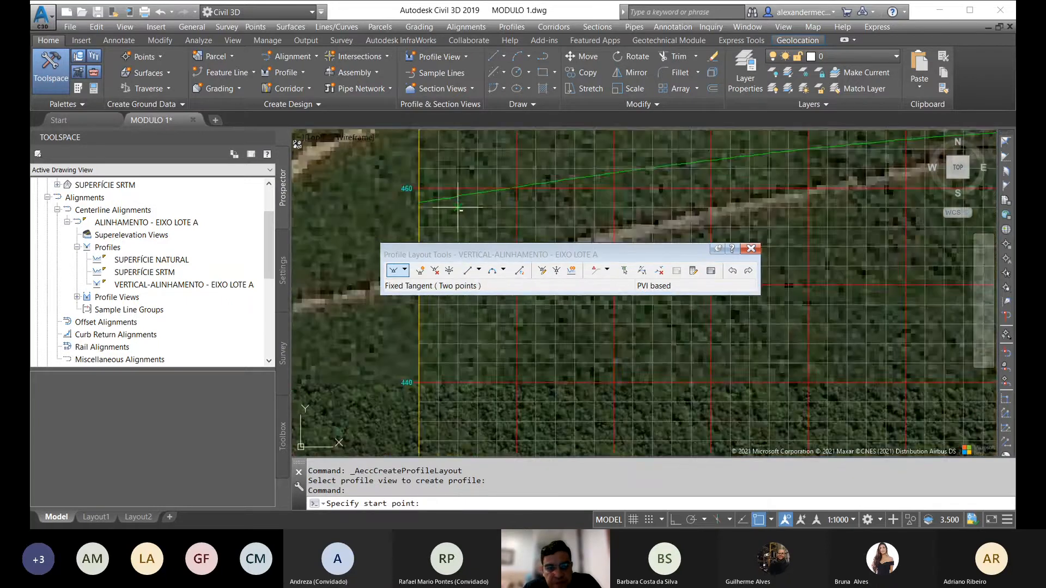
pyautogui.click(390, 172)
pyautogui.scroll(-6, 408, 181)
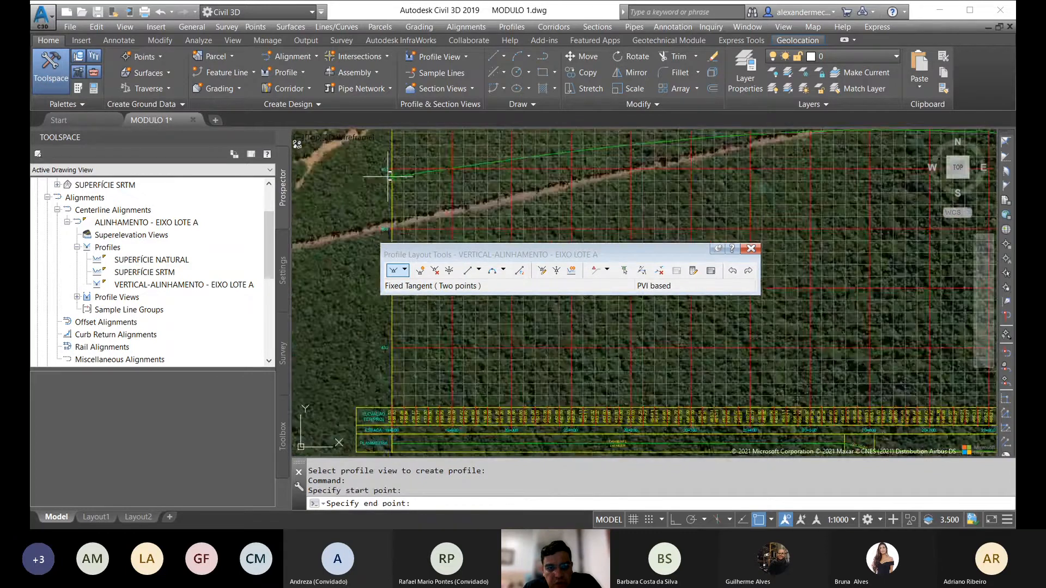
pyautogui.scroll(3, 507, 203)
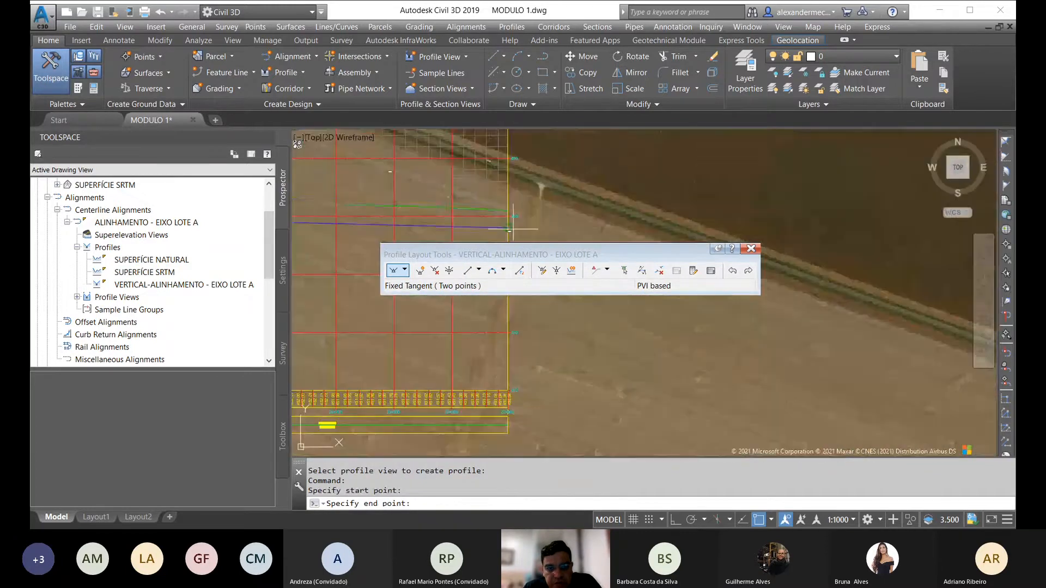
pyautogui.scroll(2, 507, 203)
pyautogui.click(507, 203)
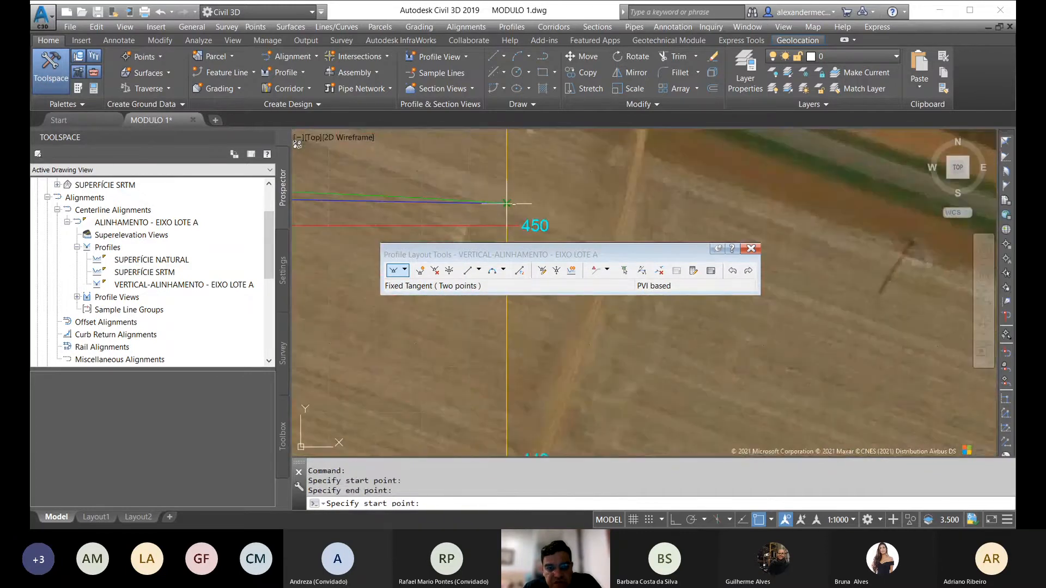
pyautogui.scroll(-5, 507, 203)
pyautogui.scroll(5, 733, 181)
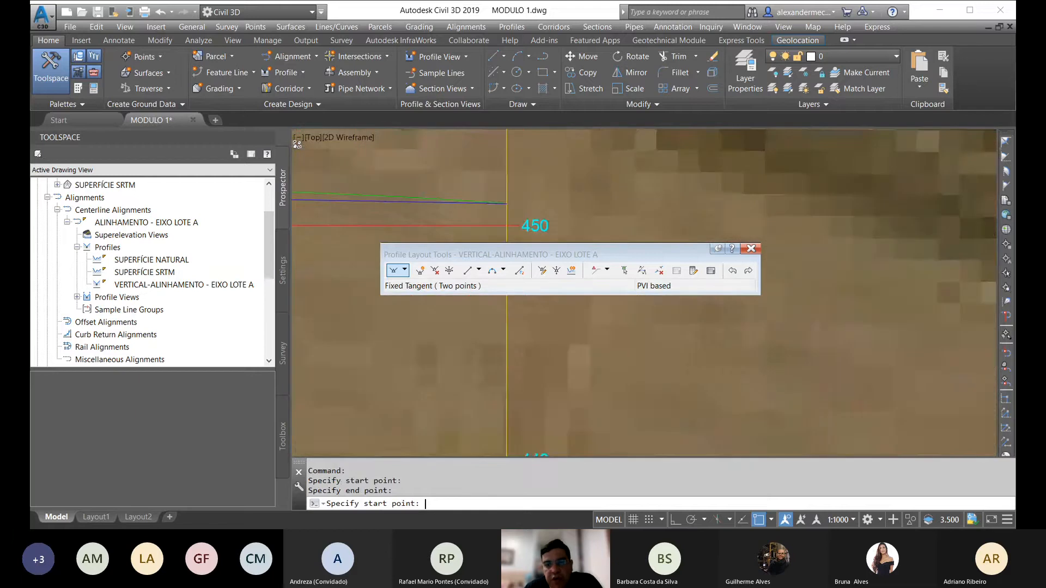
pyautogui.press('Return')
pyautogui.click(751, 249)
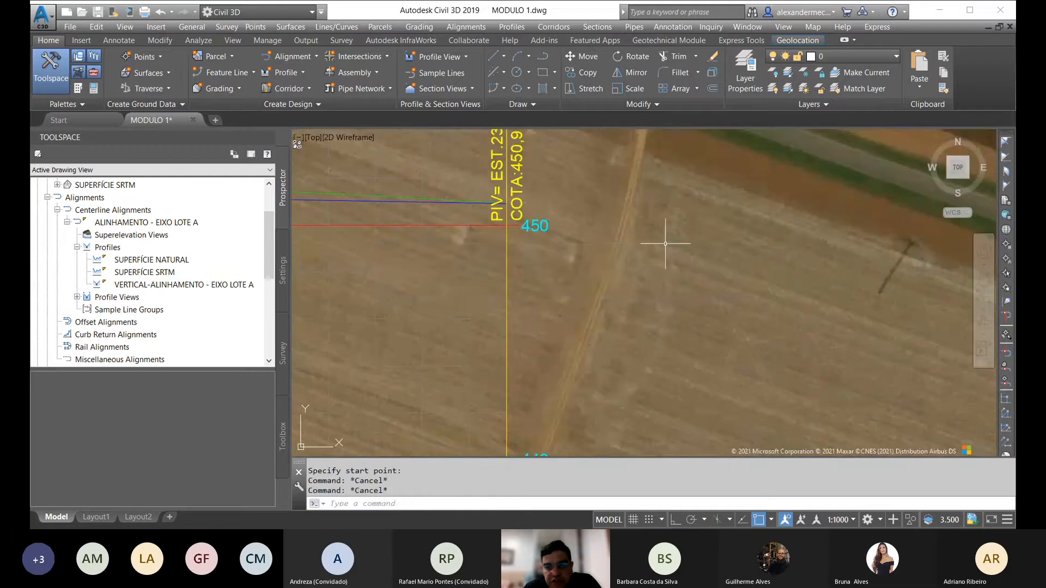
# Inspect the new design profile across the profile view, including its starting PIV label and the grade and length label above the bands.
pyautogui.scroll(-6, 666, 240)
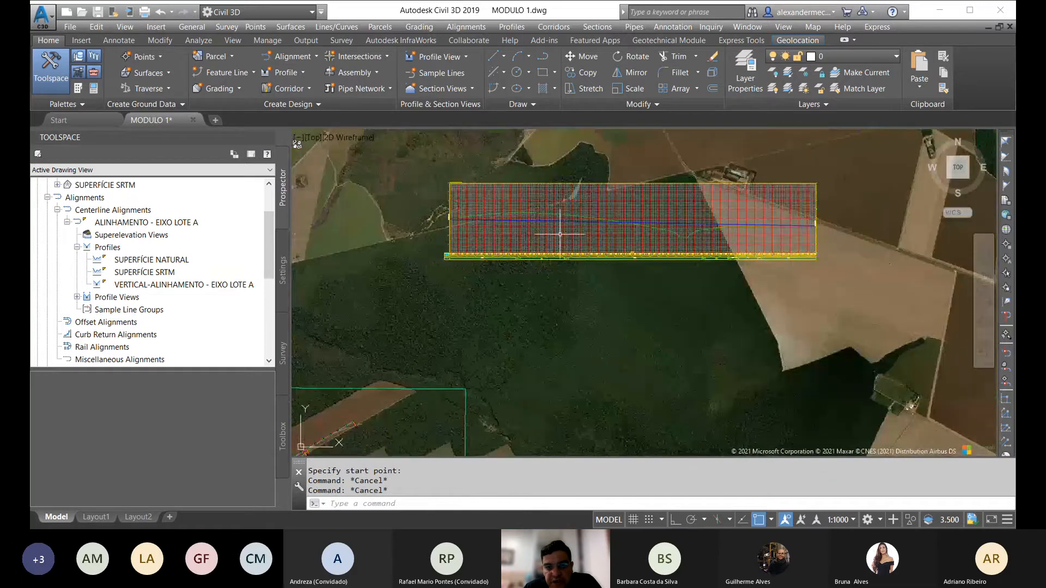
pyautogui.scroll(5, 554, 240)
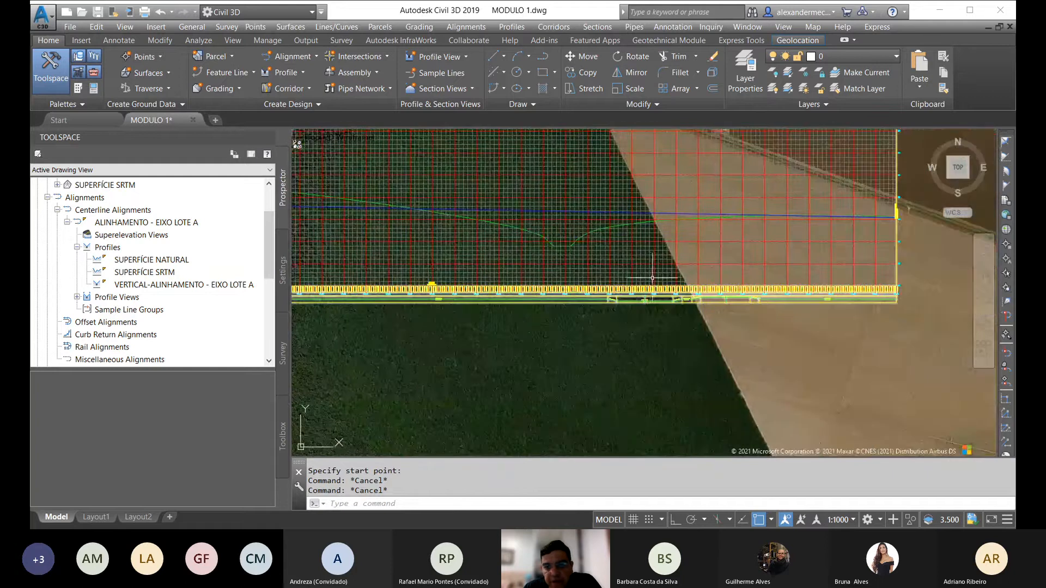
pyautogui.scroll(-4, 664, 222)
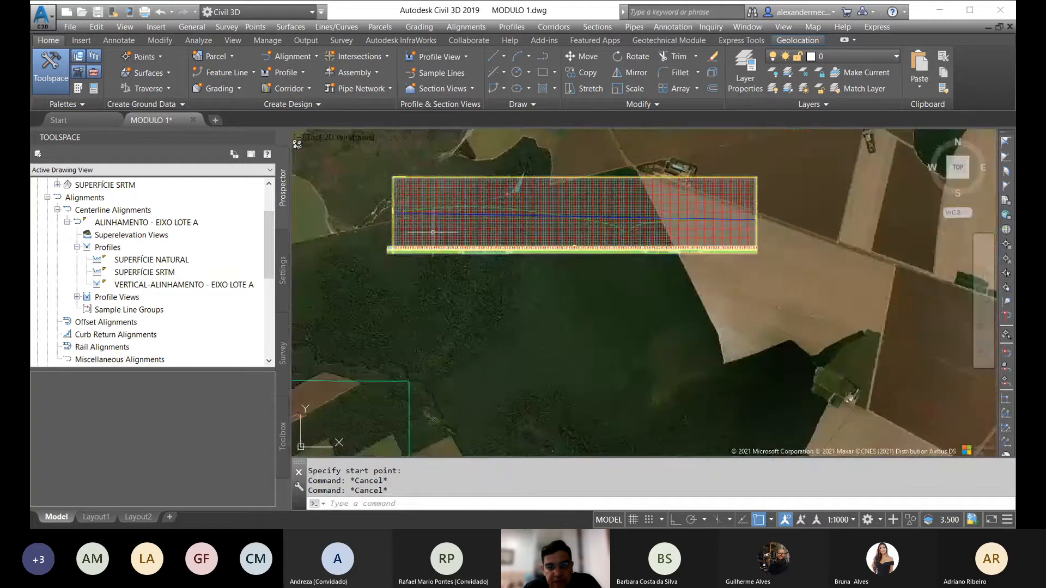
pyautogui.scroll(6, 397, 267)
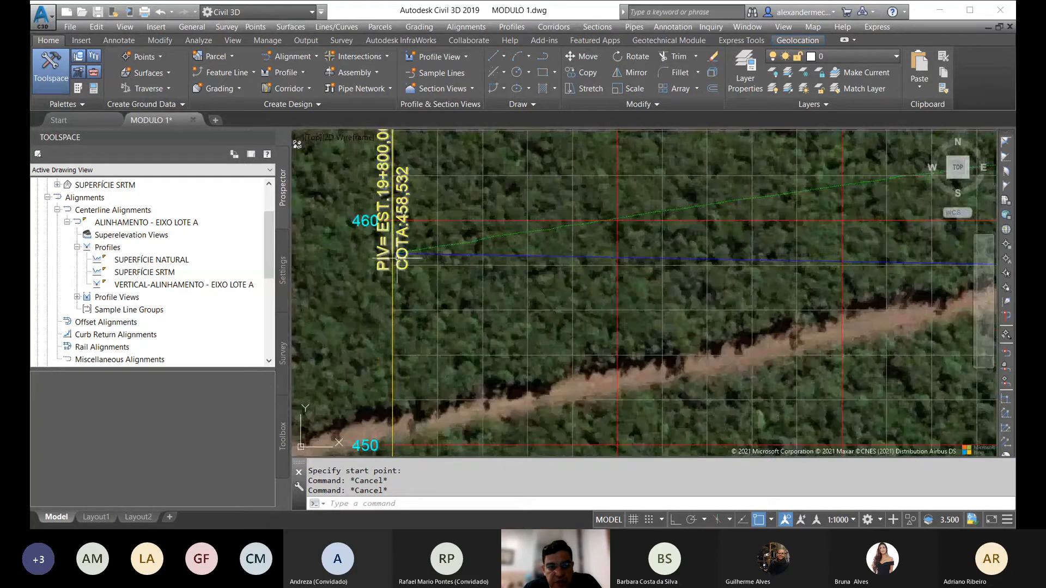
pyautogui.scroll(-5, 400, 256)
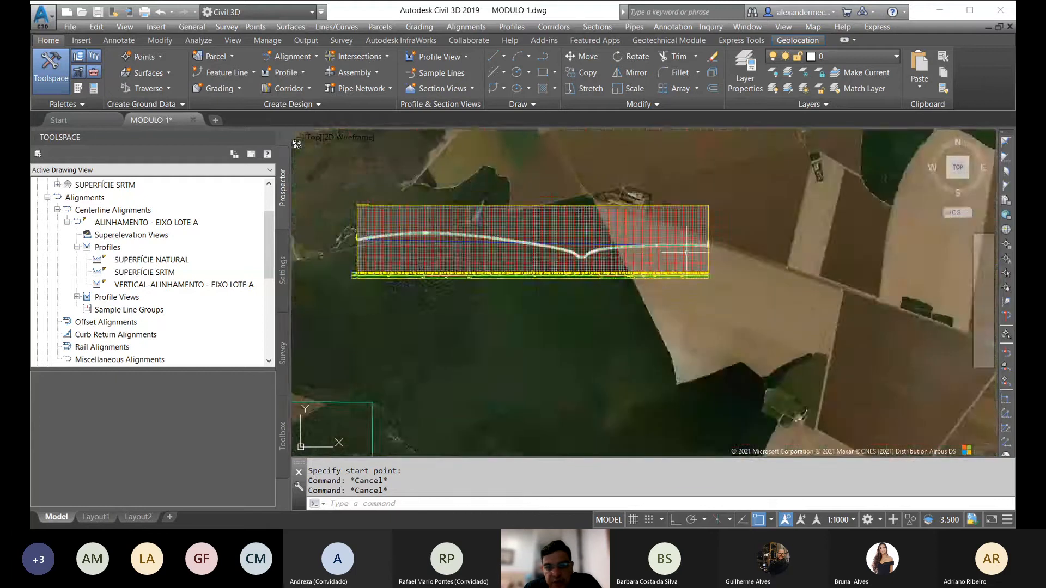
pyautogui.scroll(5, 696, 252)
pyautogui.scroll(-5, 731, 239)
pyautogui.scroll(8, 583, 252)
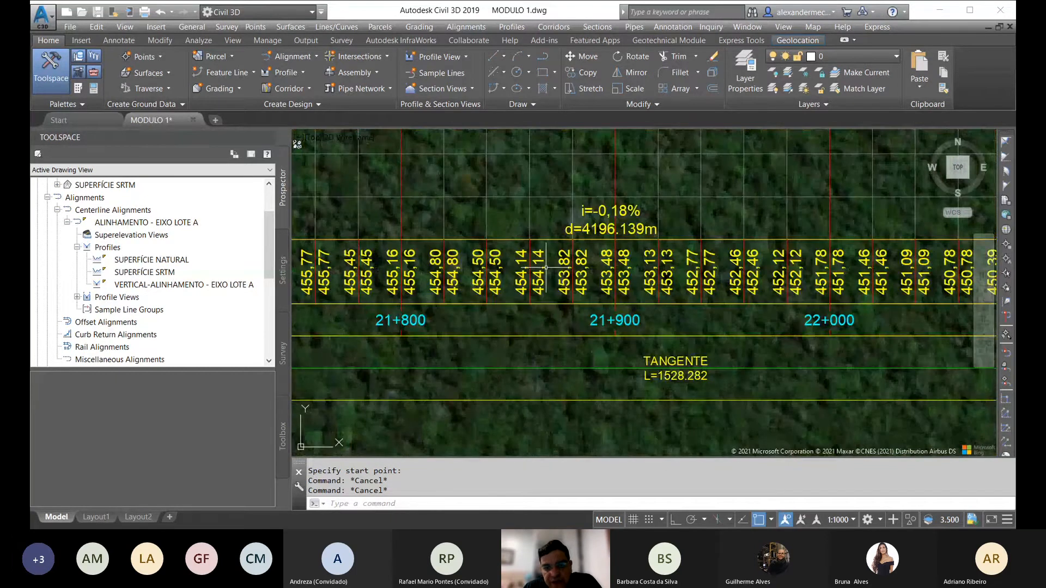
pyautogui.scroll(-4, 534, 252)
pyautogui.scroll(4, 562, 289)
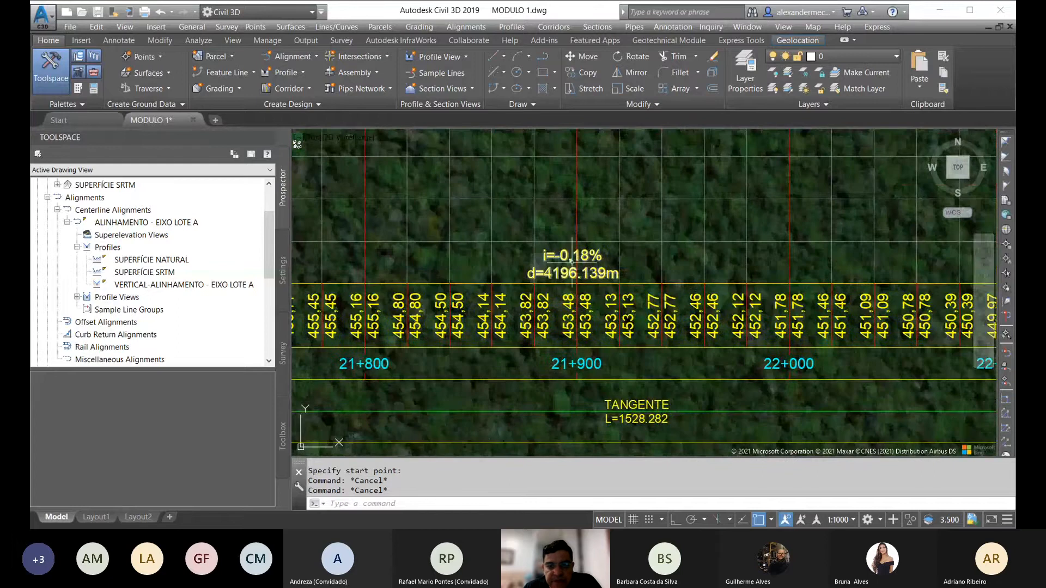
pyautogui.scroll(-5, 598, 269)
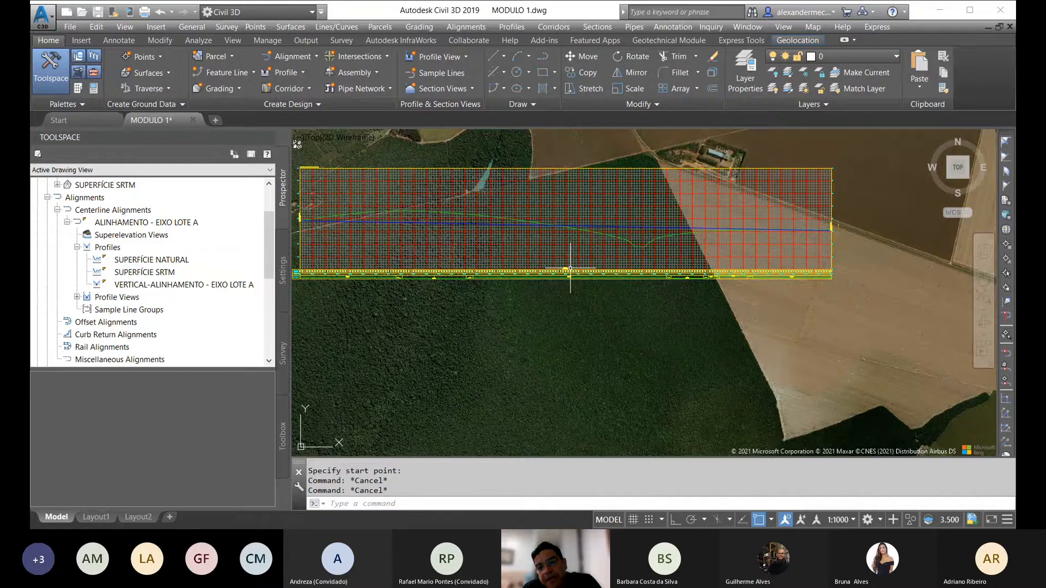
pyautogui.moveTo(570, 269); pyautogui.dragTo(631, 288, button='middle')
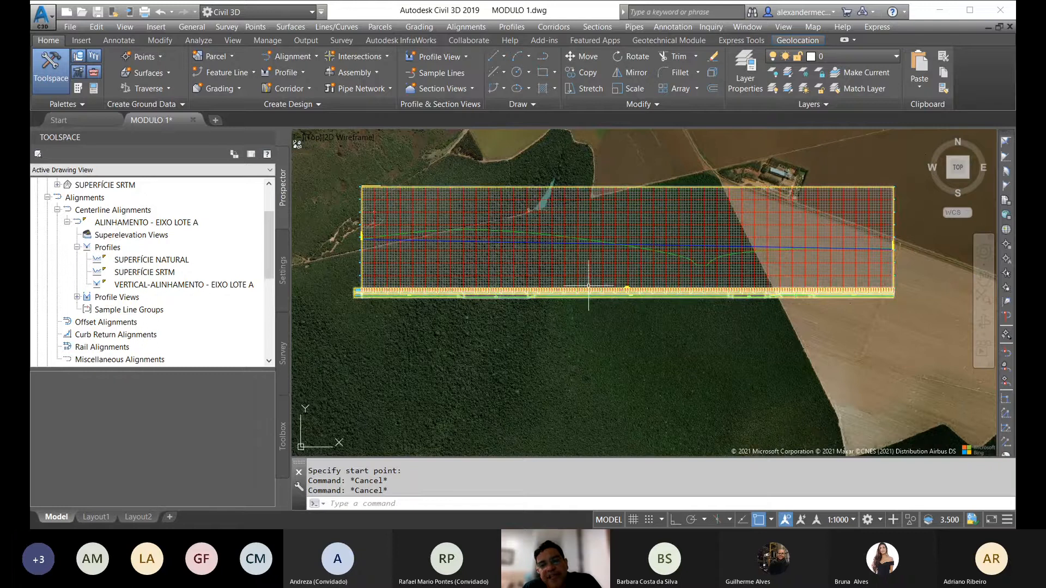
pyautogui.moveTo(614, 303); pyautogui.dragTo(621, 331, button='middle')
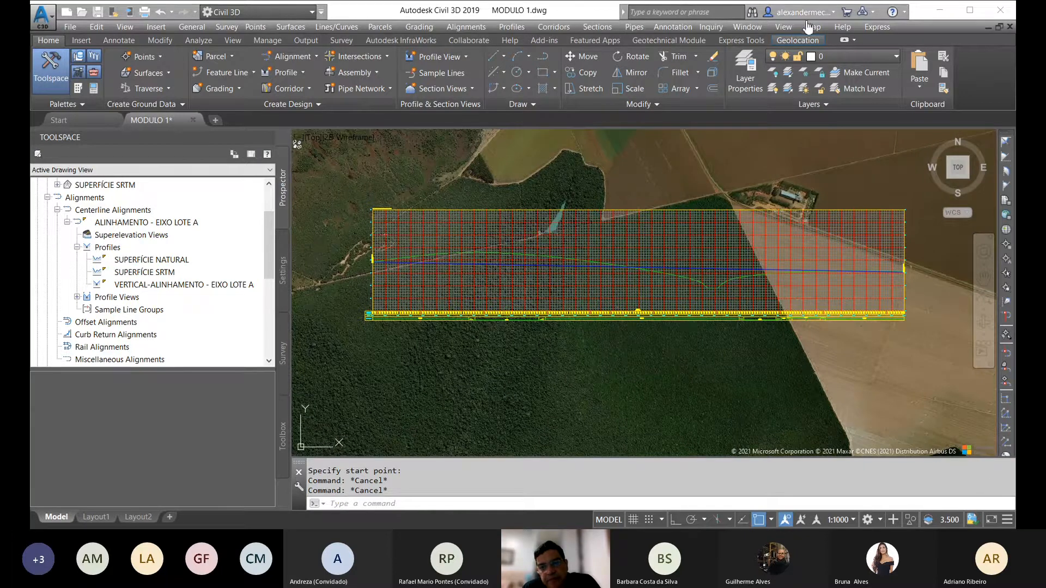
pyautogui.moveTo(739, 318); pyautogui.dragTo(731, 293, button='middle')
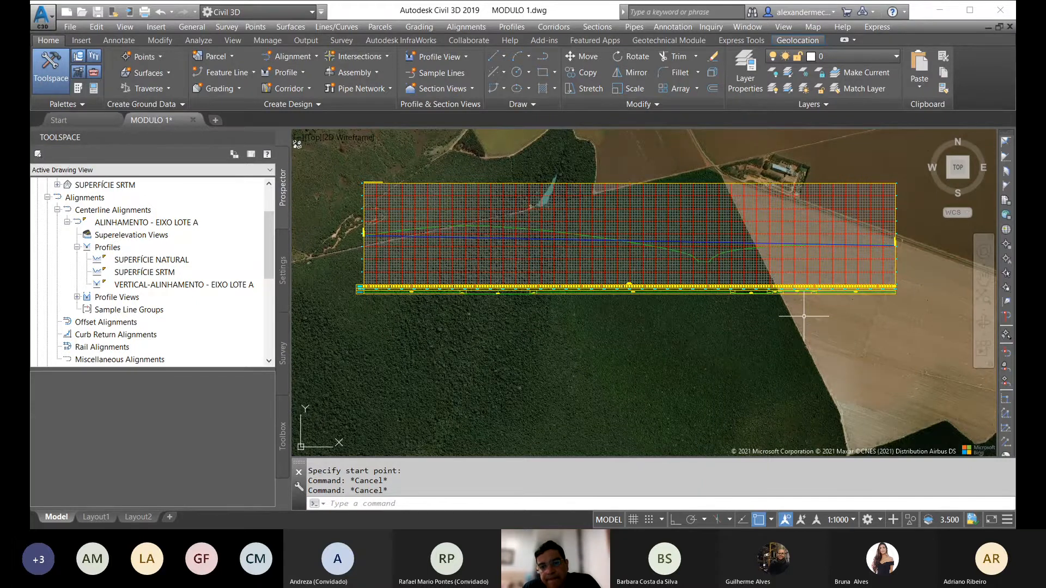
# Compare the terrain profile with the straight design line along the profile view, from the dip near its end to the high stretch near its start.
pyautogui.scroll(2, 740, 255)
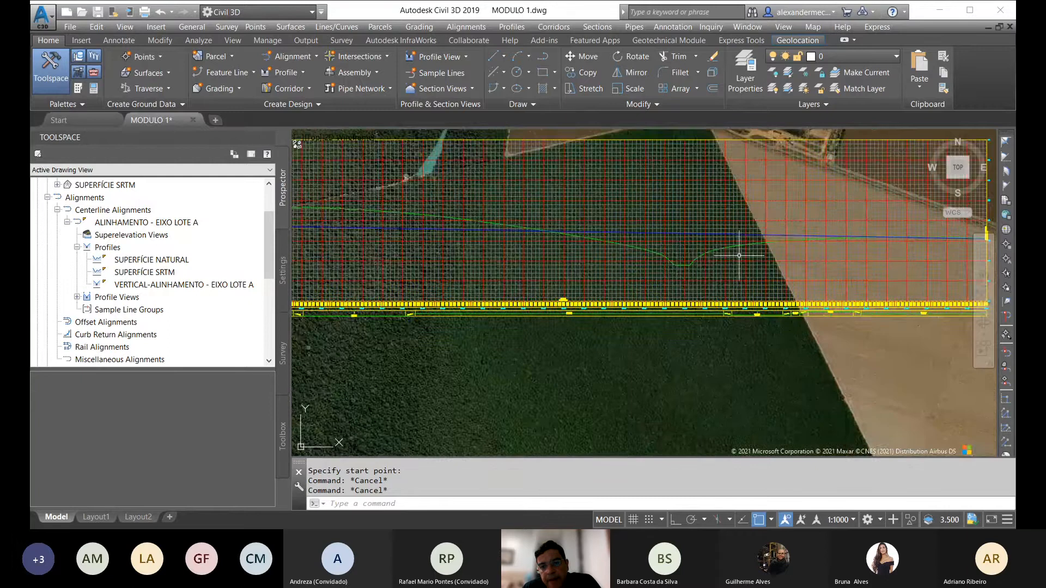
pyautogui.moveTo(739, 255); pyautogui.dragTo(690, 244, button='middle')
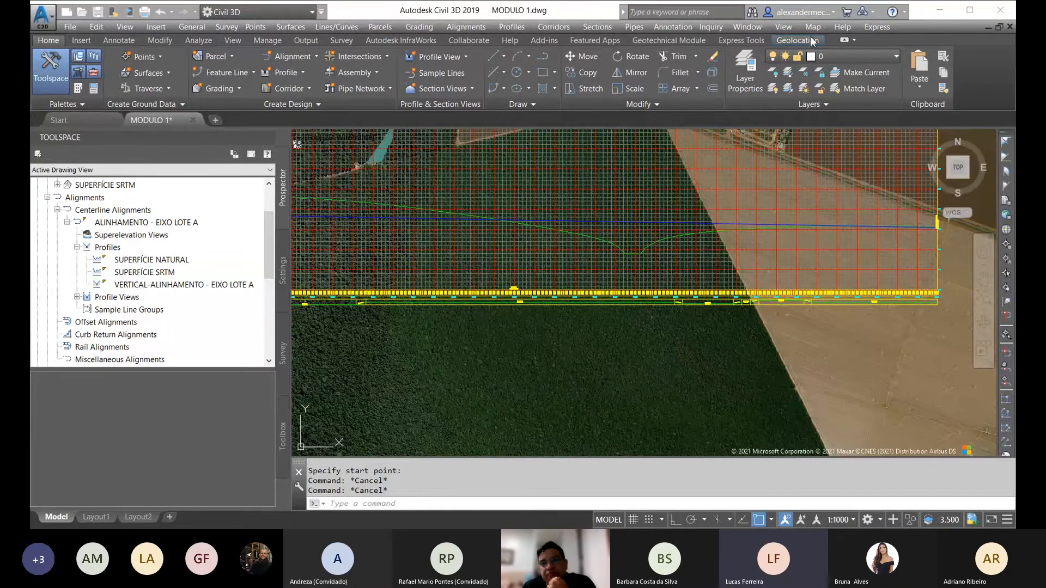
pyautogui.moveTo(607, 273); pyautogui.dragTo(794, 286, button='middle')
pyautogui.moveTo(561, 254); pyautogui.dragTo(635, 247, button='middle')
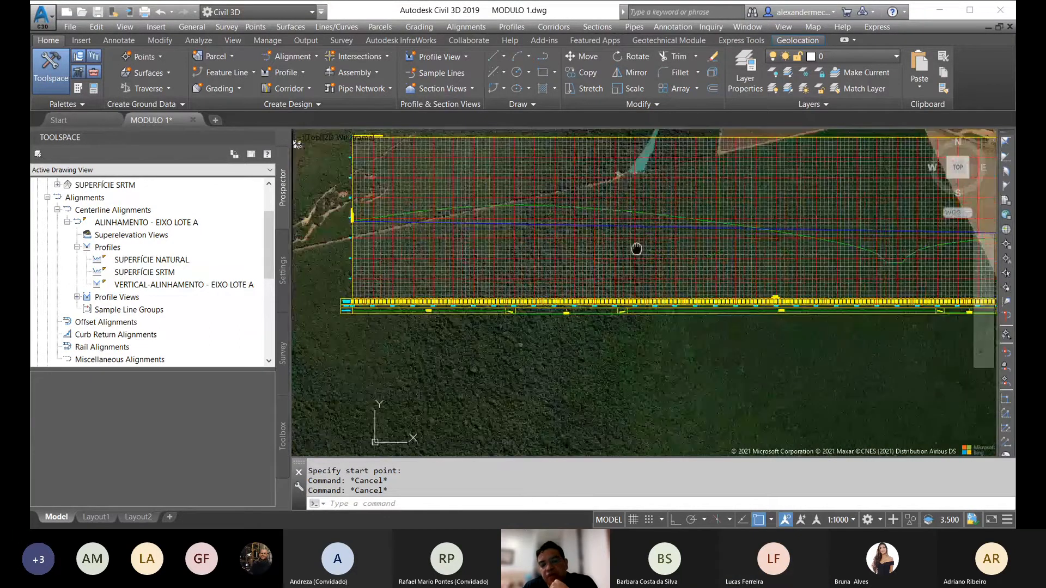
pyautogui.scroll(4, 594, 202)
pyautogui.scroll(2, 540, 207)
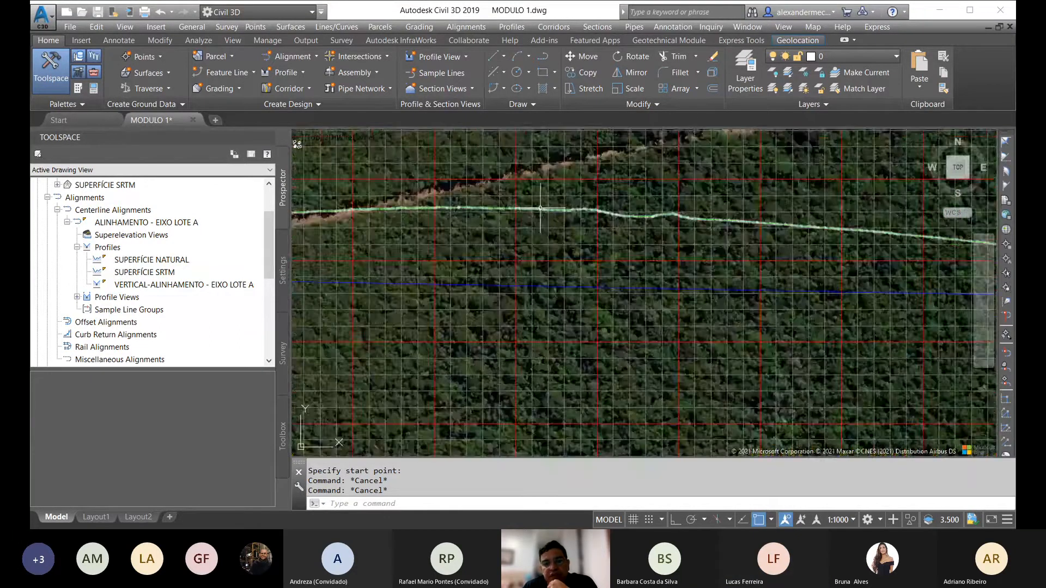
pyautogui.scroll(-6, 540, 208)
pyautogui.moveTo(696, 285); pyautogui.dragTo(646, 267, button='middle')
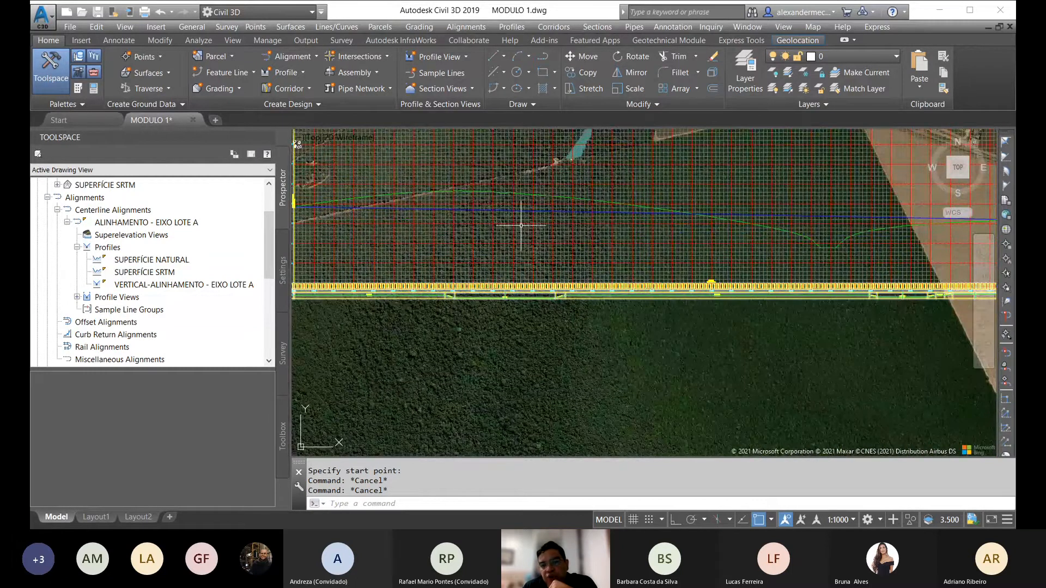
pyautogui.moveTo(742, 376); pyautogui.dragTo(708, 355, button='middle')
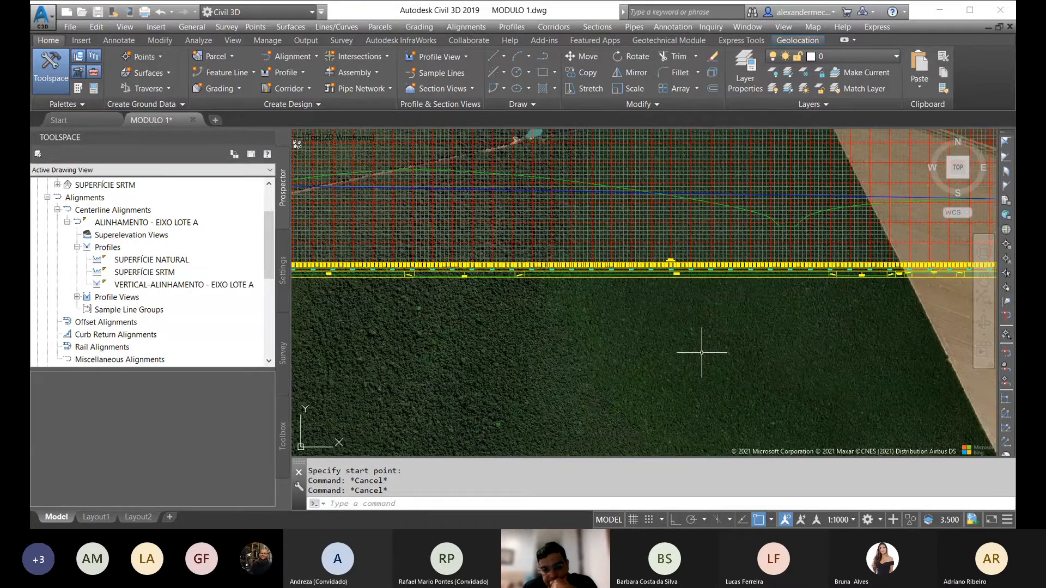
# Examine the tangent's grade and length label near station 21+900 and the design line against the terrain at the profile's end.
pyautogui.scroll(5, 626, 265)
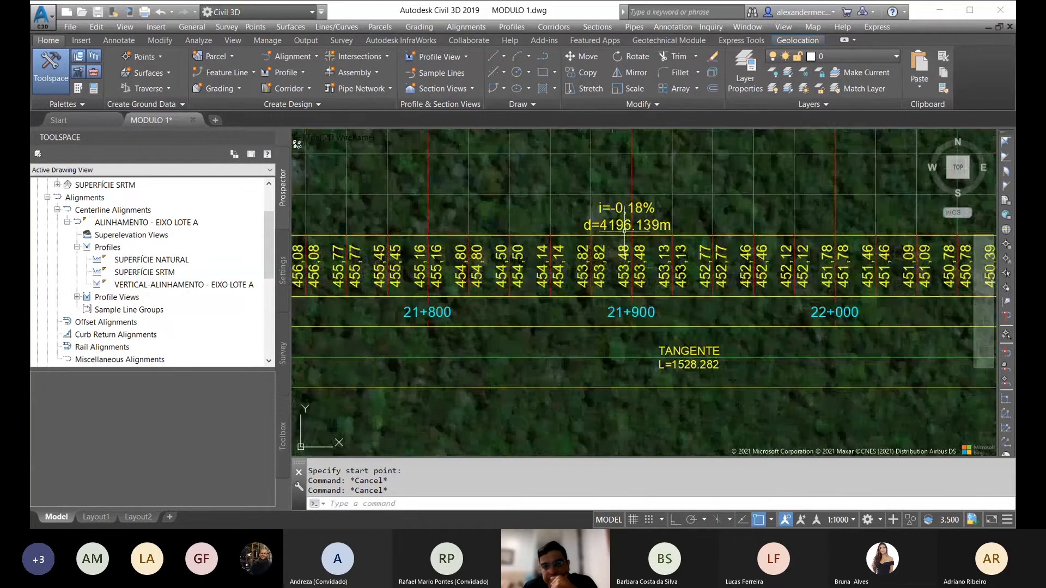
pyautogui.scroll(-6, 814, 281)
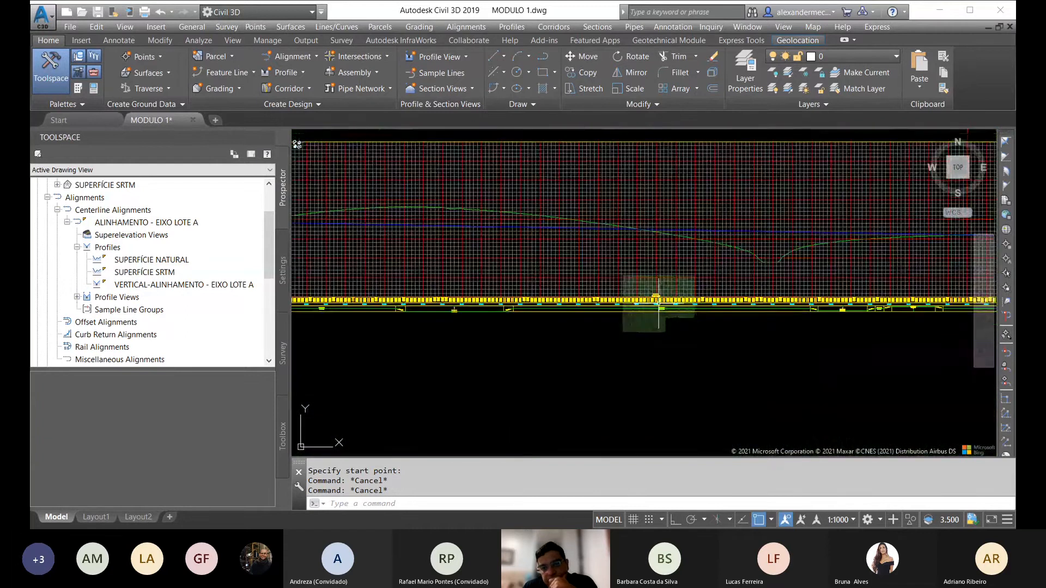
pyautogui.moveTo(815, 281); pyautogui.dragTo(681, 276, button='middle')
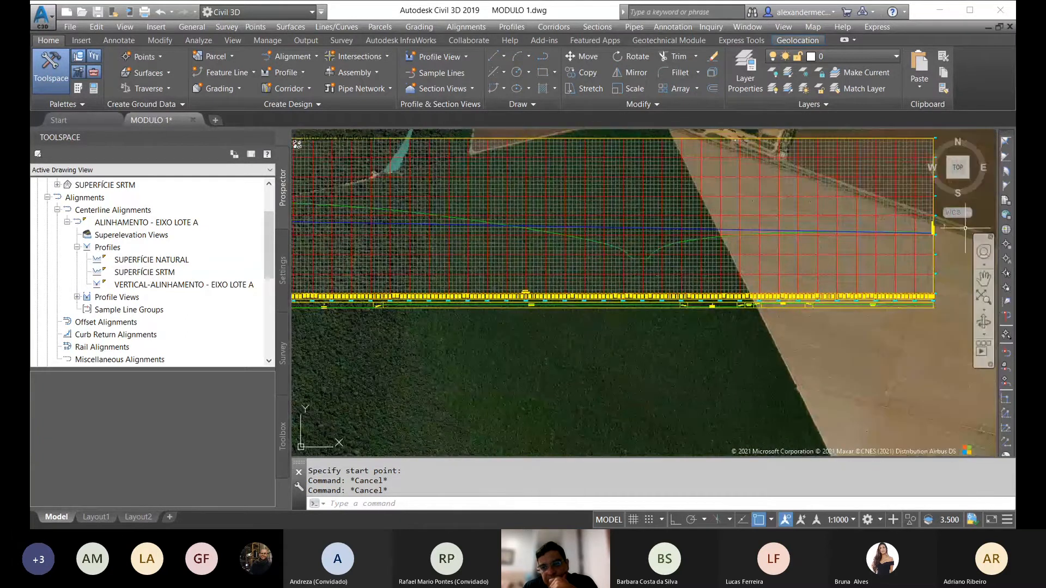
pyautogui.scroll(6, 935, 230)
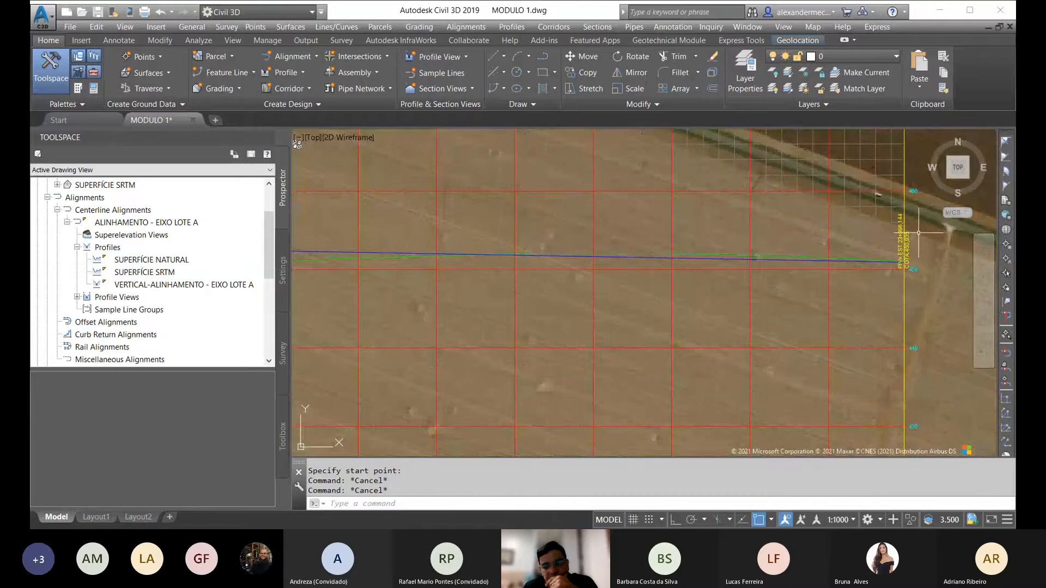
pyautogui.scroll(4, 763, 272)
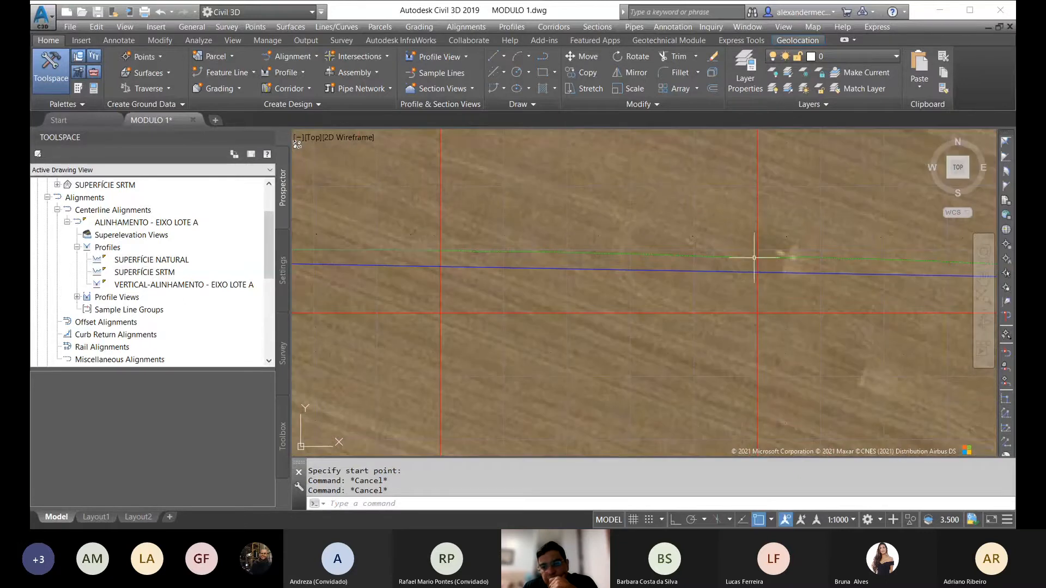
pyautogui.scroll(-5, 839, 243)
pyautogui.scroll(-5, 641, 291)
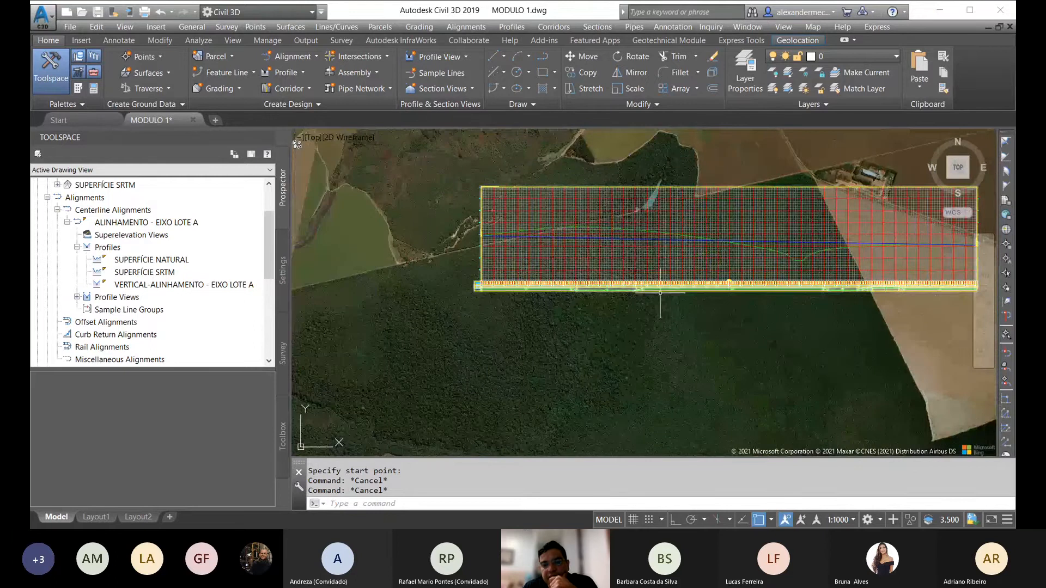
pyautogui.scroll(6, 708, 285)
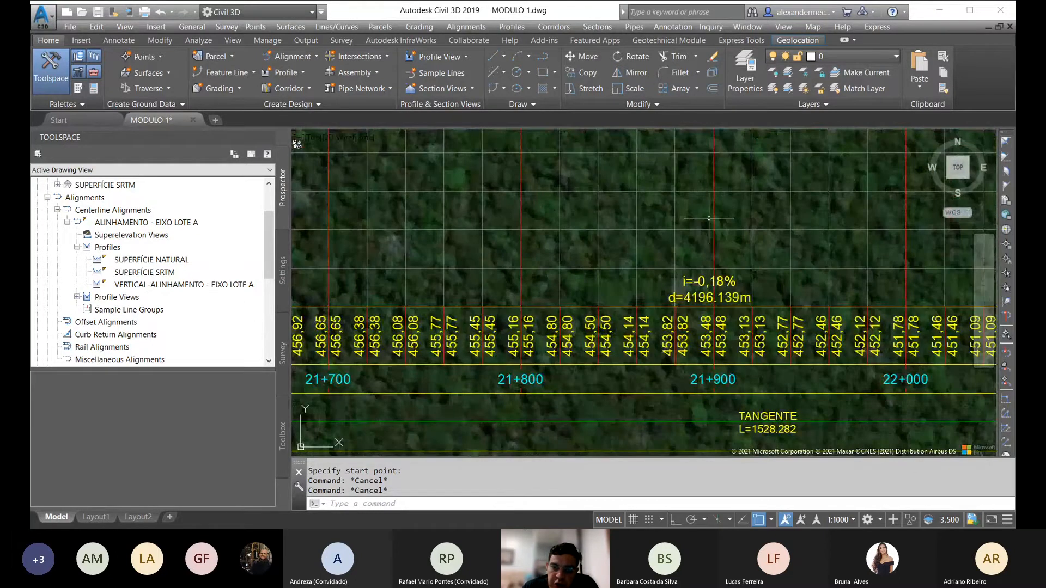
# Raise the start point of the design profile to about elevation 466 m in the profile view.
pyautogui.scroll(-6, 707, 285)
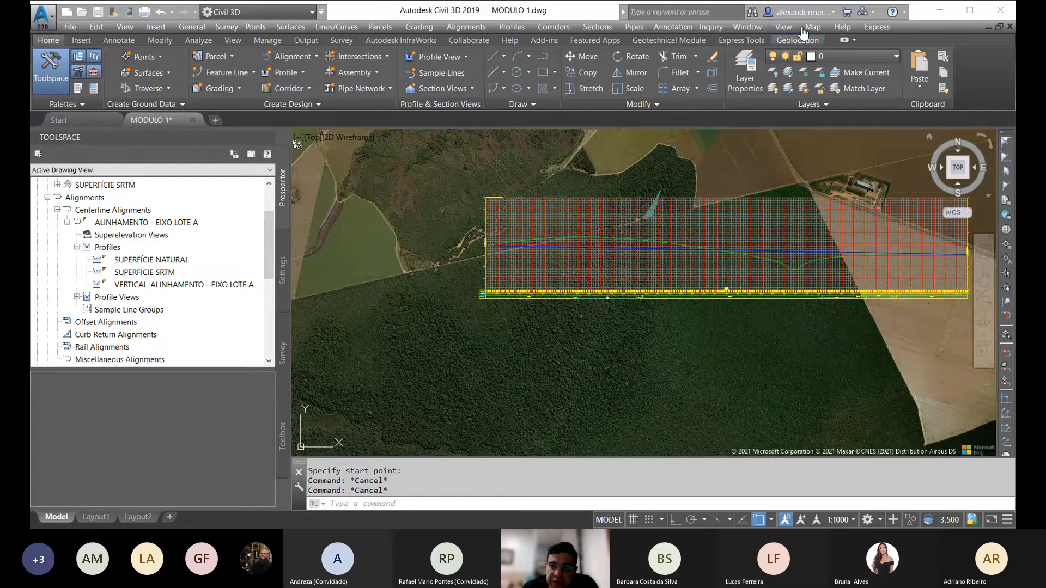
pyautogui.scroll(3, 514, 261)
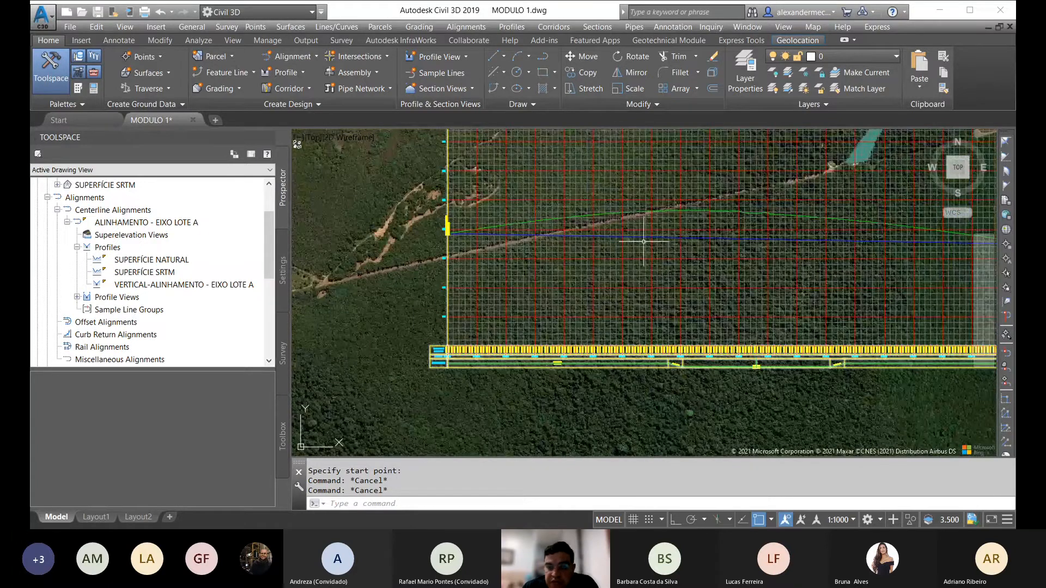
pyautogui.moveTo(770, 270); pyautogui.dragTo(602, 225, button='middle')
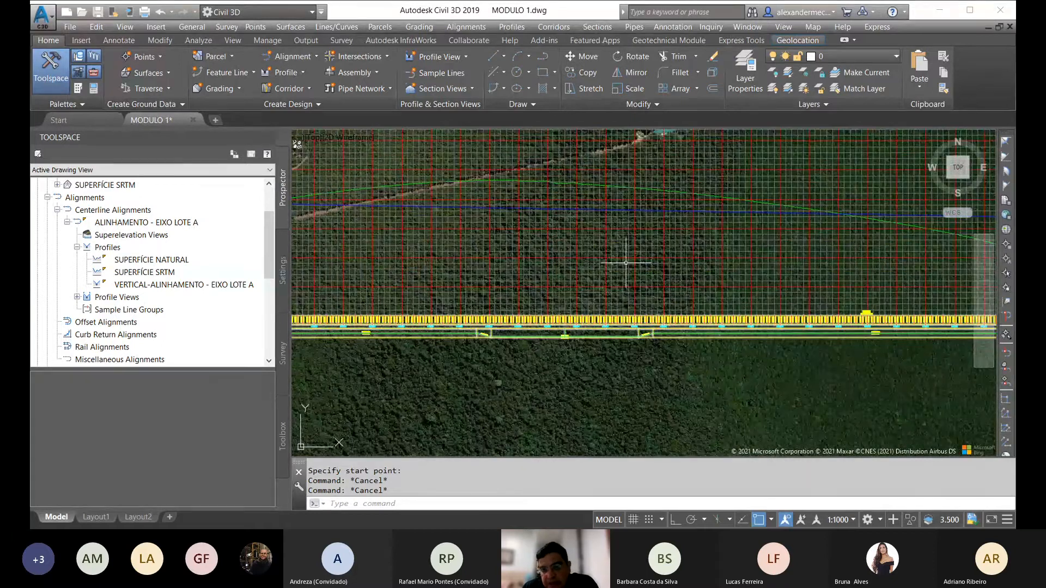
pyautogui.scroll(-7, 626, 263)
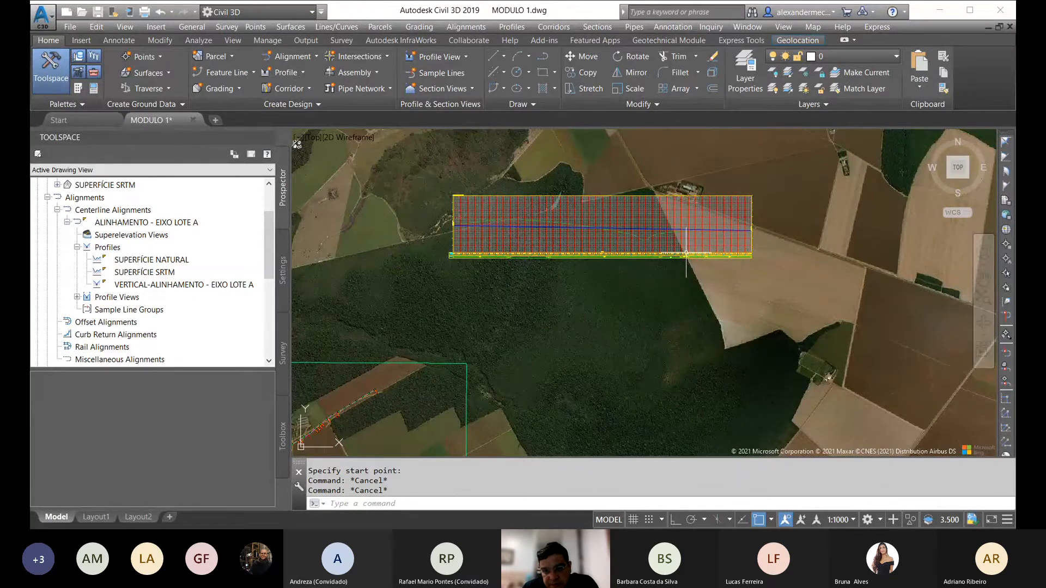
pyautogui.scroll(7, 600, 253)
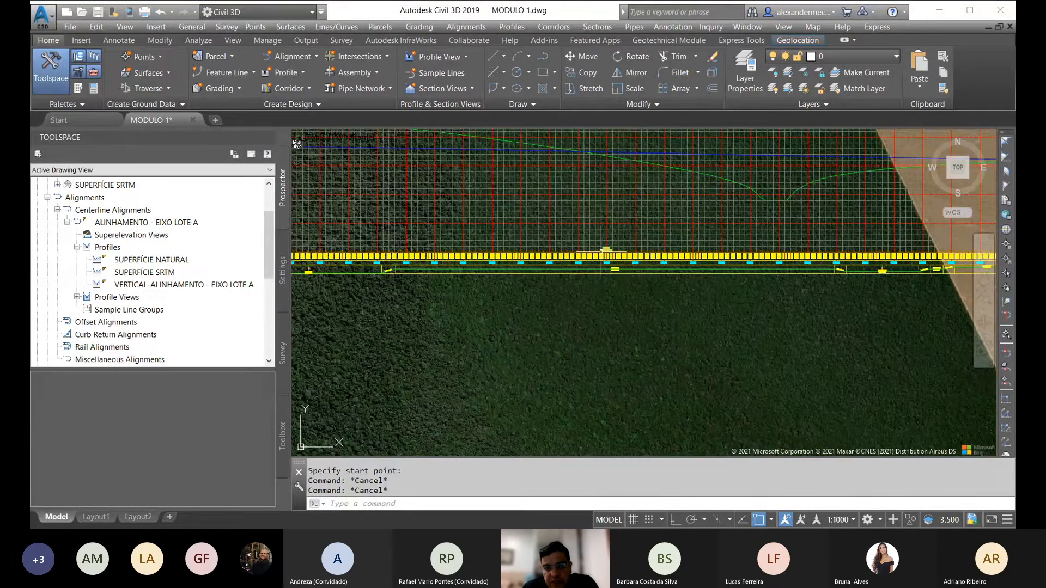
pyautogui.scroll(-5, 601, 252)
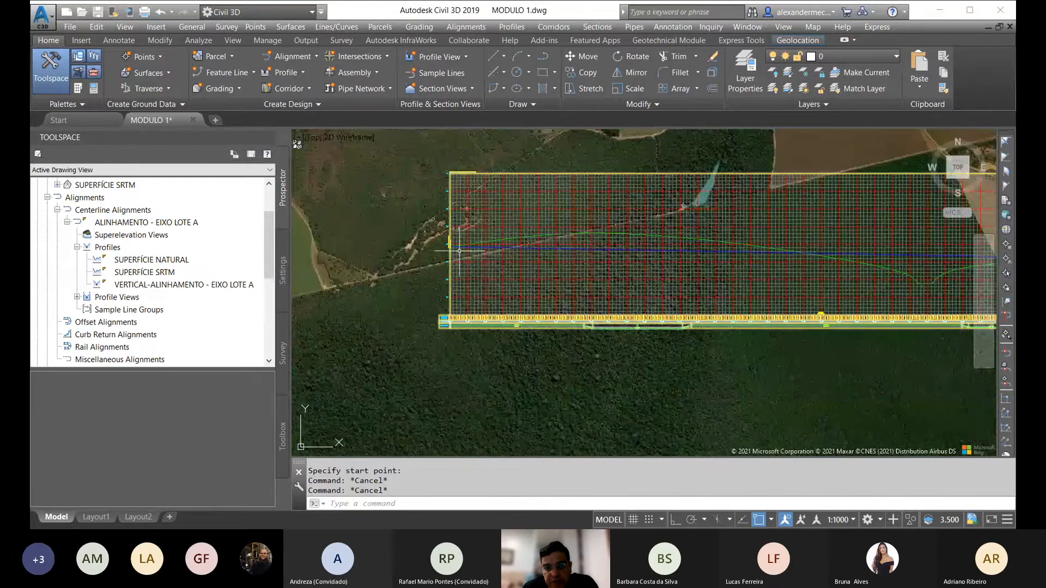
pyautogui.scroll(9, 456, 246)
pyautogui.click(456, 250)
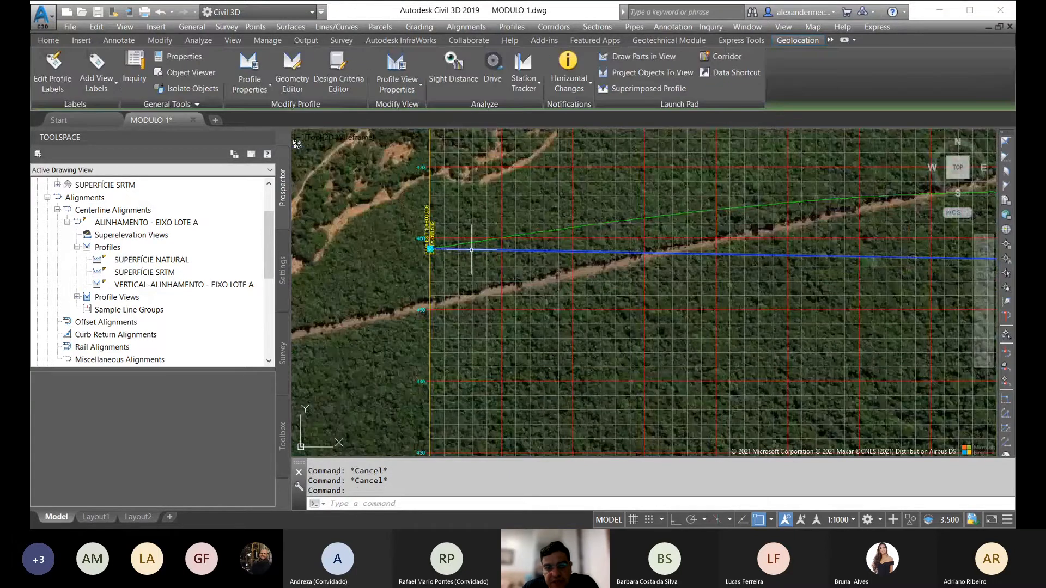
pyautogui.click(431, 249)
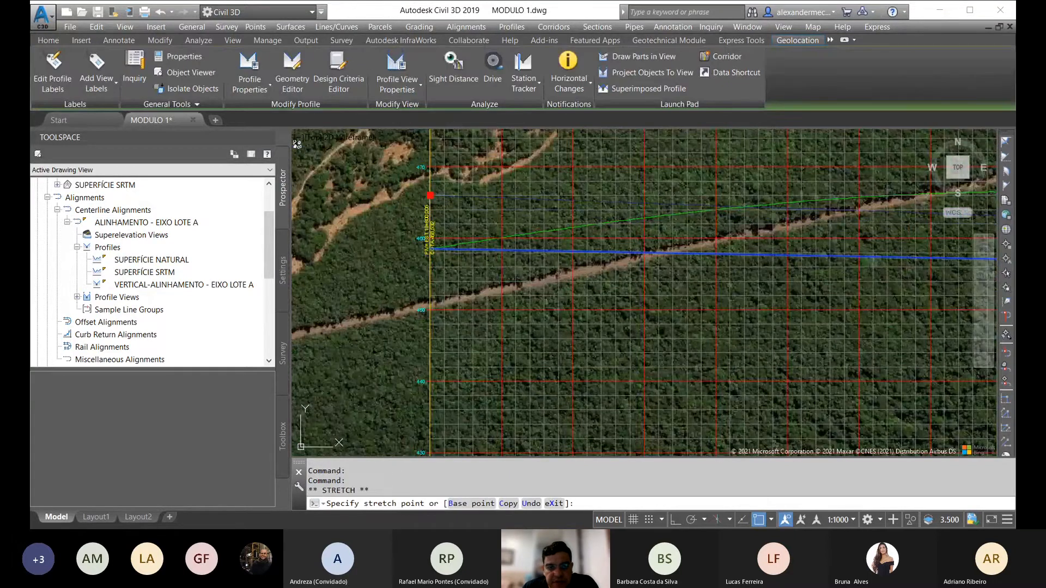
pyautogui.scroll(-5, 377, 237)
pyautogui.scroll(8, 638, 283)
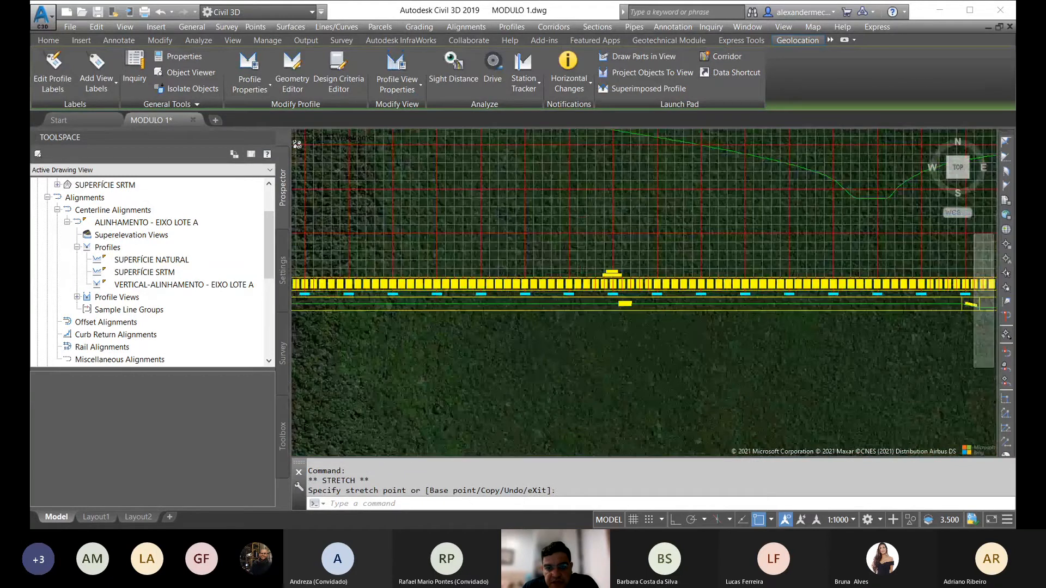
pyautogui.scroll(-6, 638, 284)
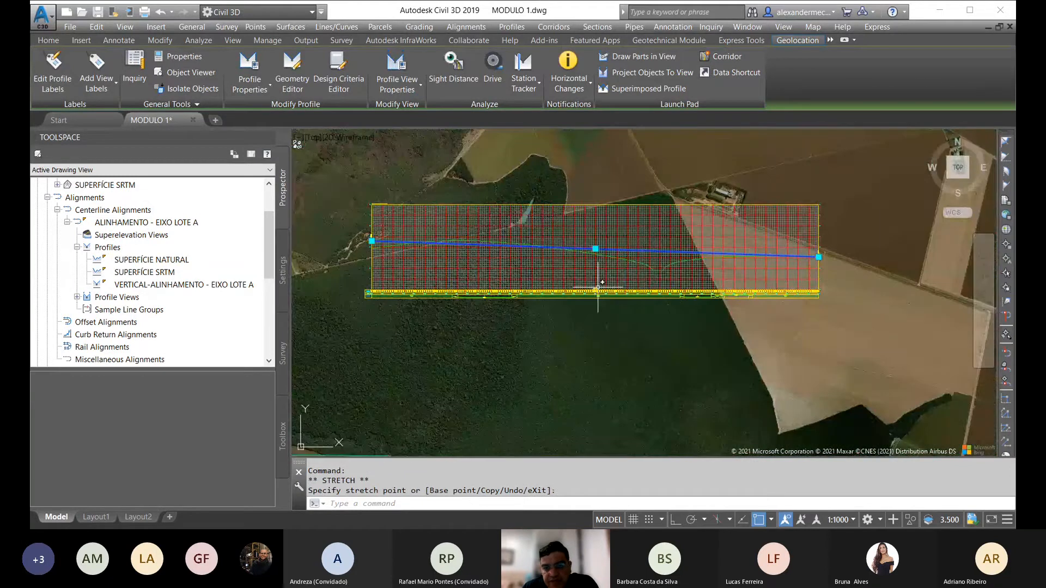
pyautogui.rightClick(586, 218)
pyautogui.press('Escape')
pyautogui.press('Escape')
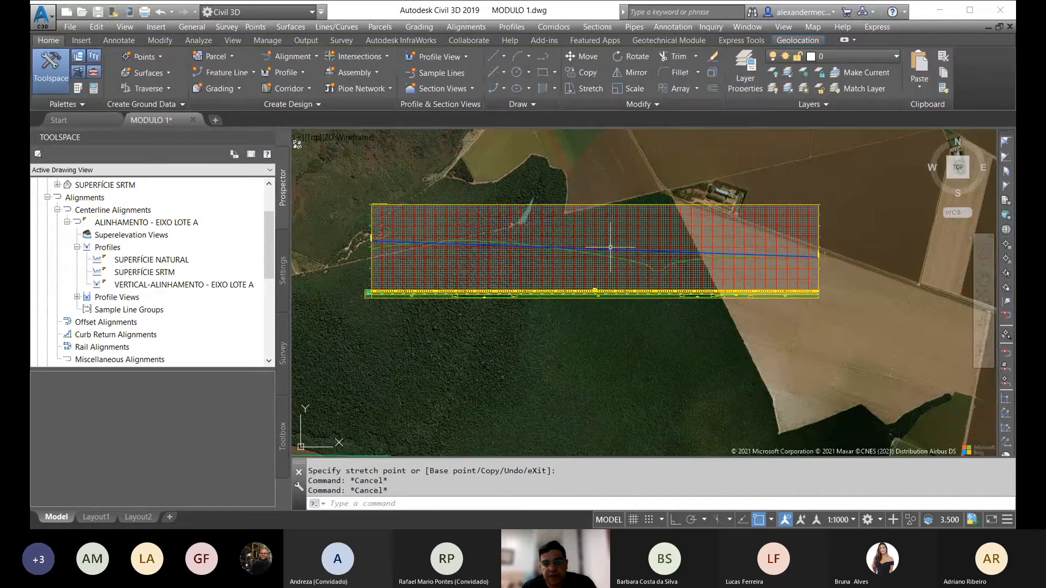
# Examine the design line against the terrain and the tangent's updated grade and length label near station 21+900.
pyautogui.scroll(5, 619, 236)
pyautogui.click(619, 236)
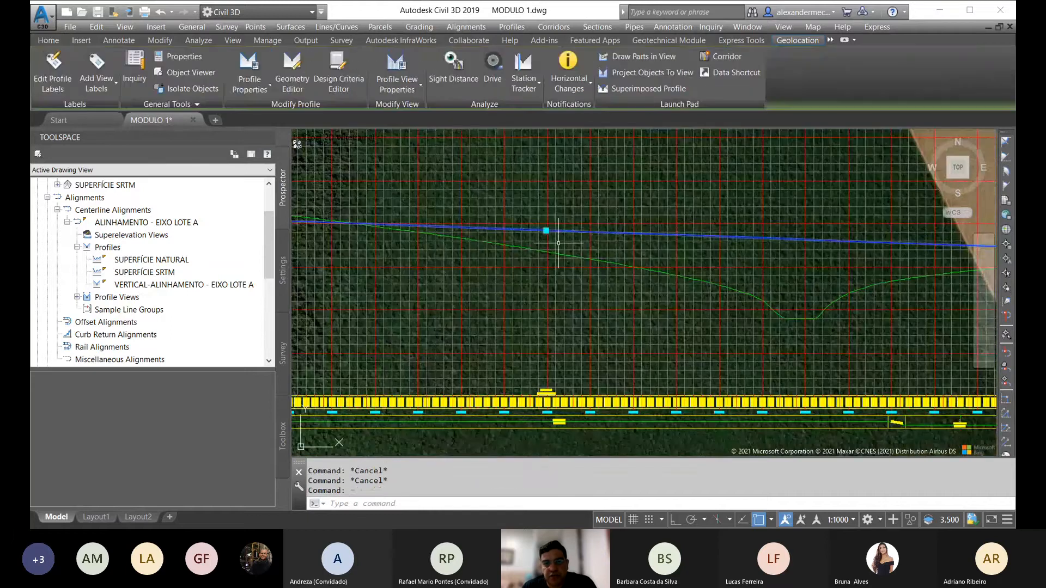
pyautogui.scroll(-5, 618, 236)
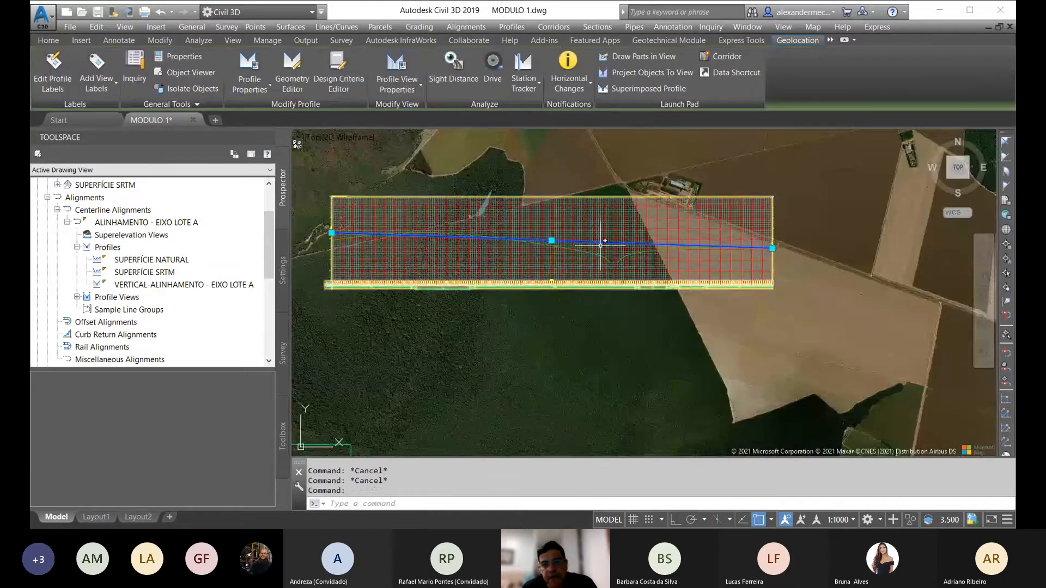
pyautogui.scroll(5, 594, 242)
pyautogui.press('Escape')
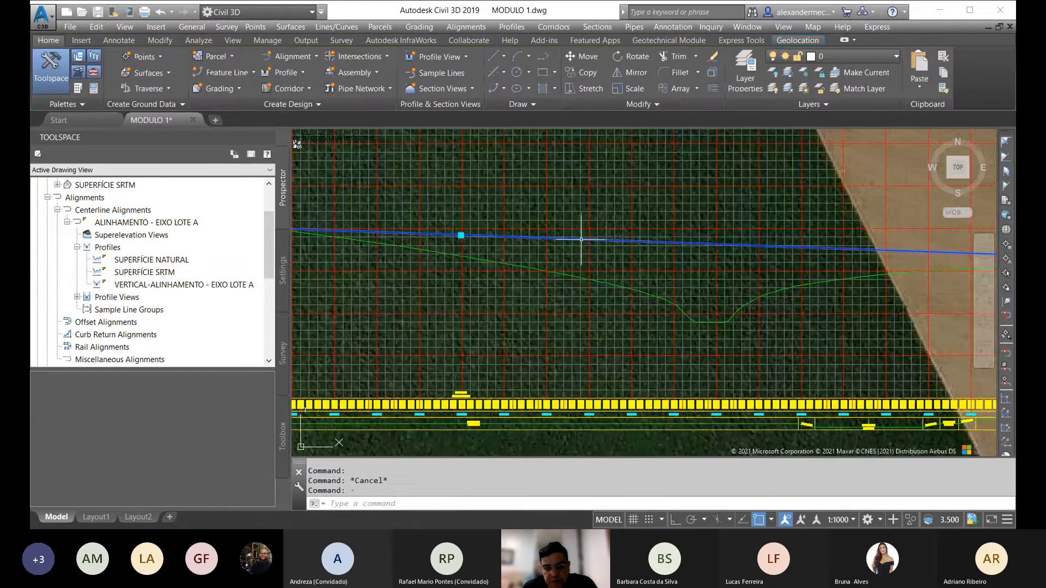
pyautogui.click(579, 239)
pyautogui.scroll(-5, 579, 239)
pyautogui.scroll(5, 598, 276)
pyautogui.scroll(5, 591, 259)
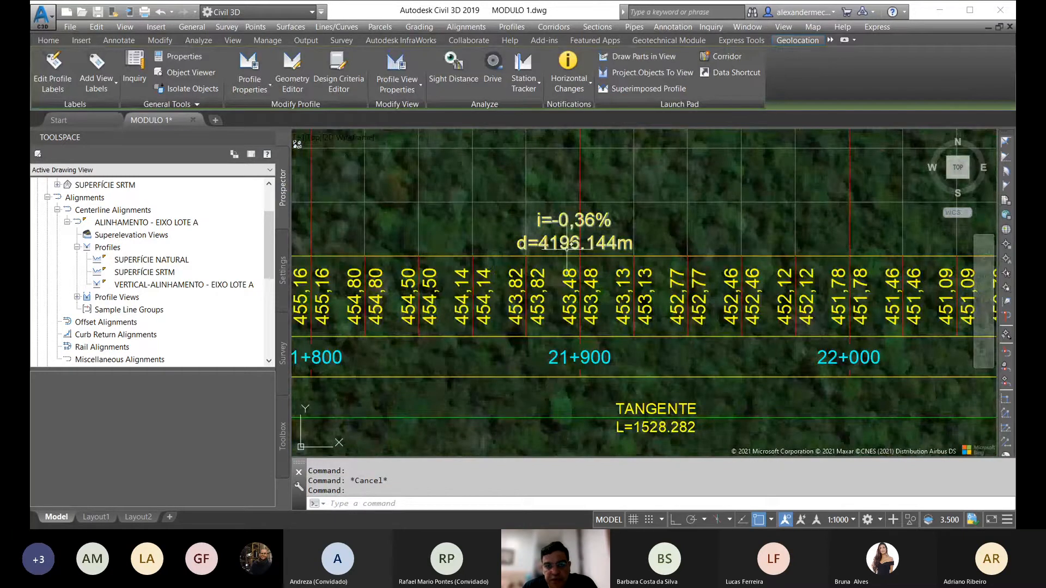
pyautogui.scroll(-8, 587, 285)
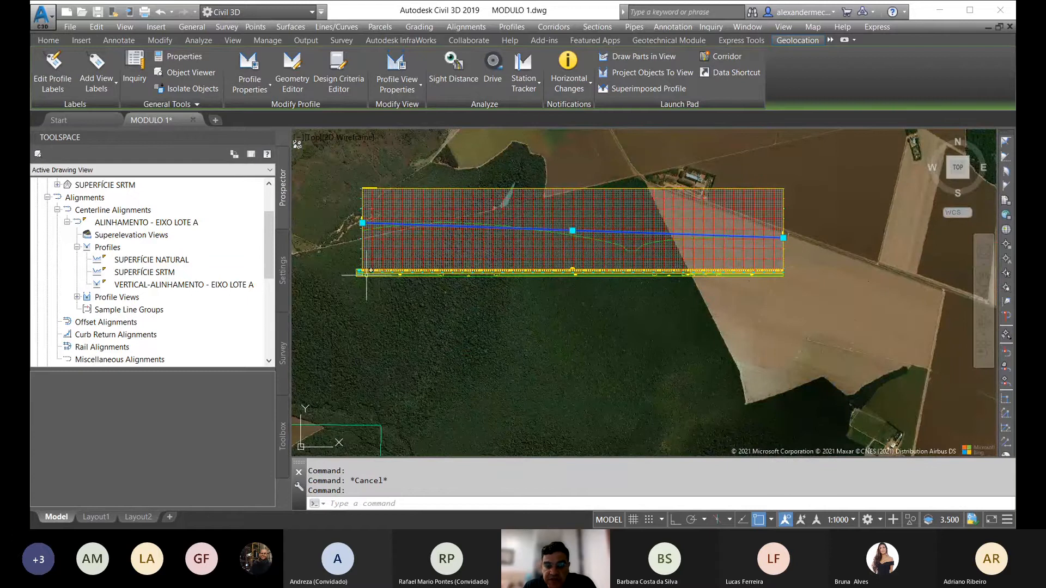
pyautogui.scroll(4, 358, 272)
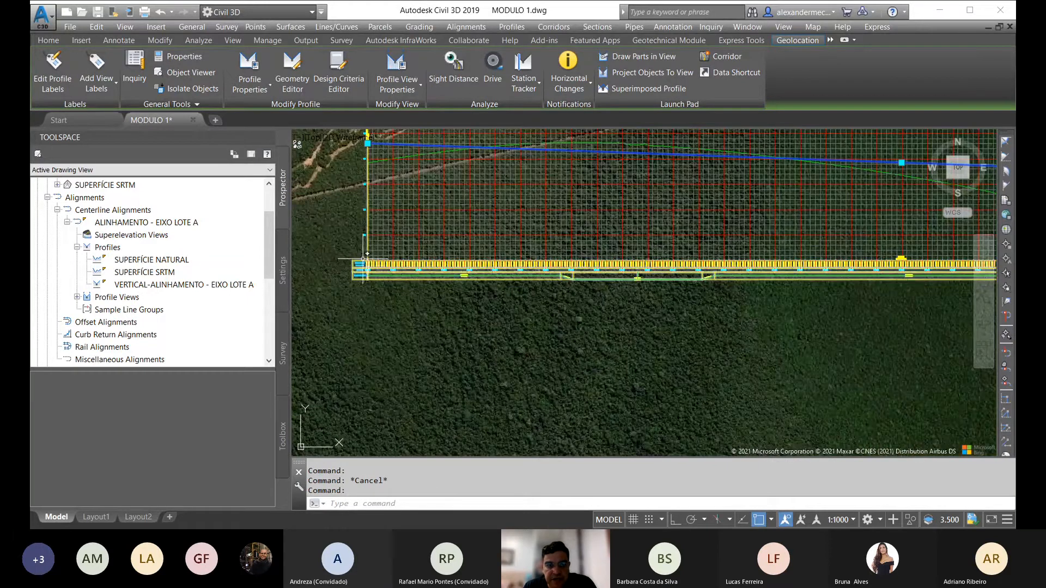
pyautogui.scroll(-4, 358, 272)
pyautogui.scroll(10, 495, 267)
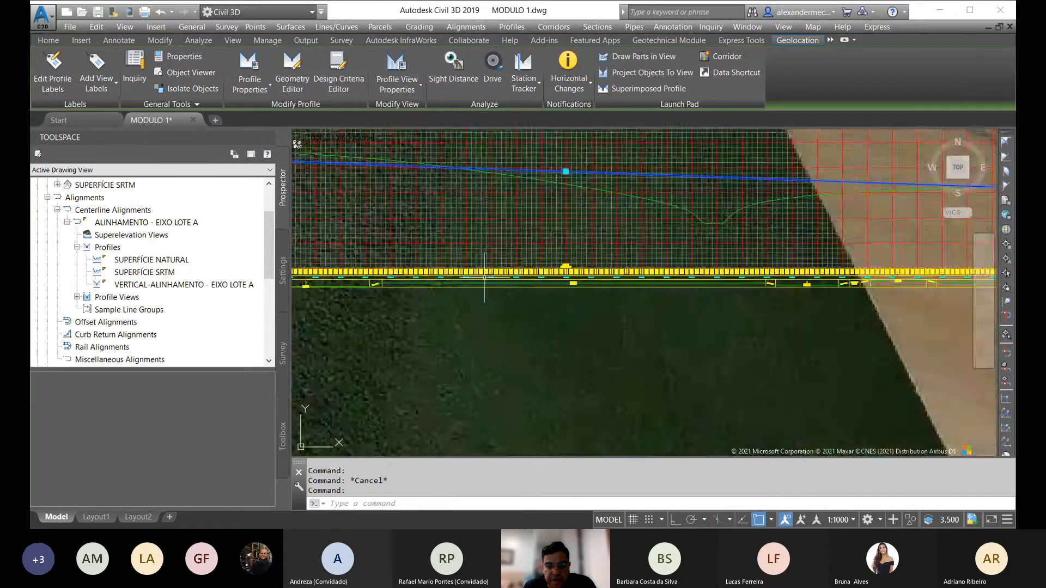
pyautogui.press('Escape')
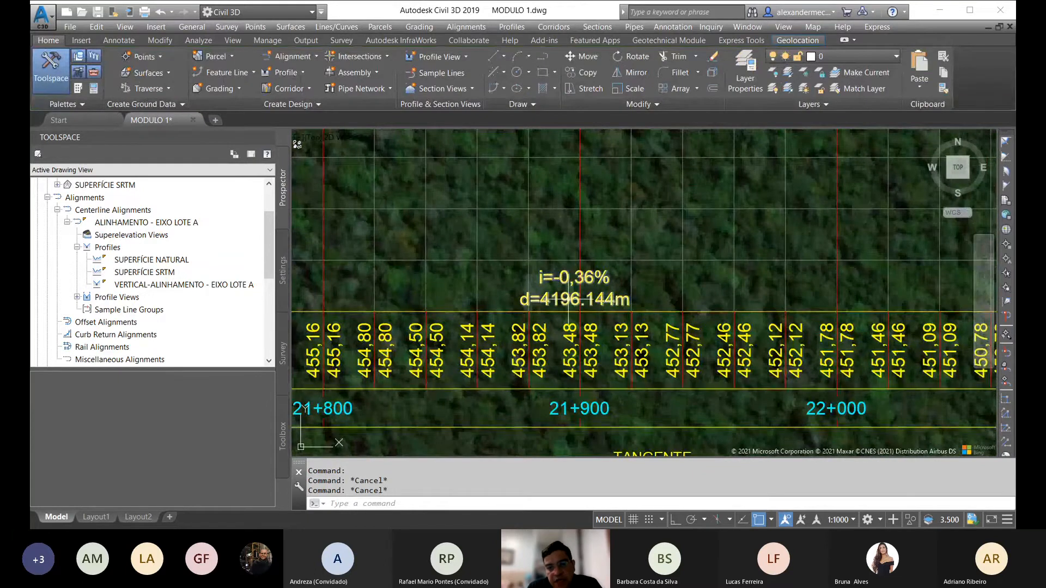
pyautogui.scroll(-10, 588, 313)
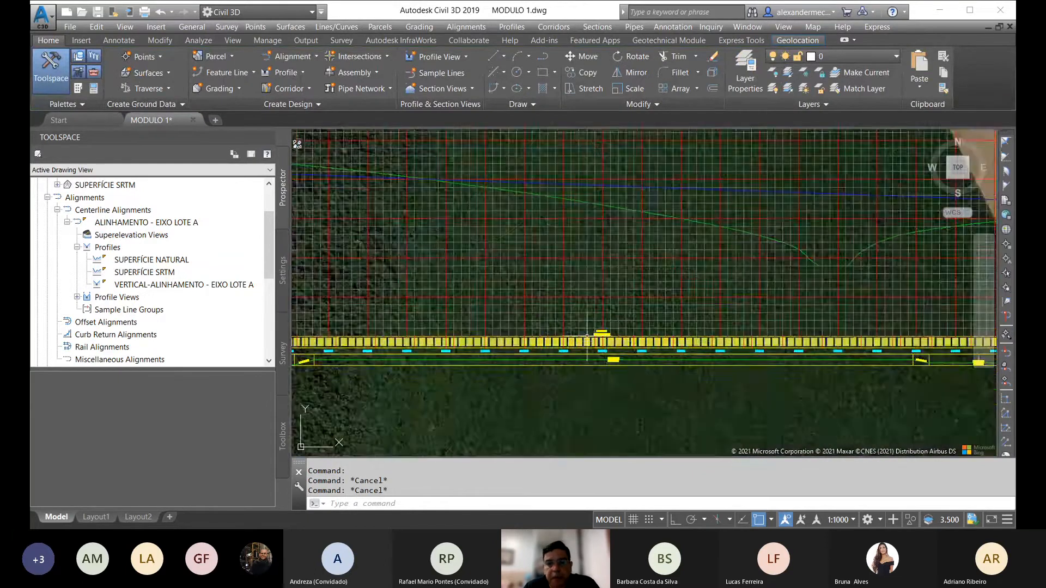
pyautogui.press('Escape')
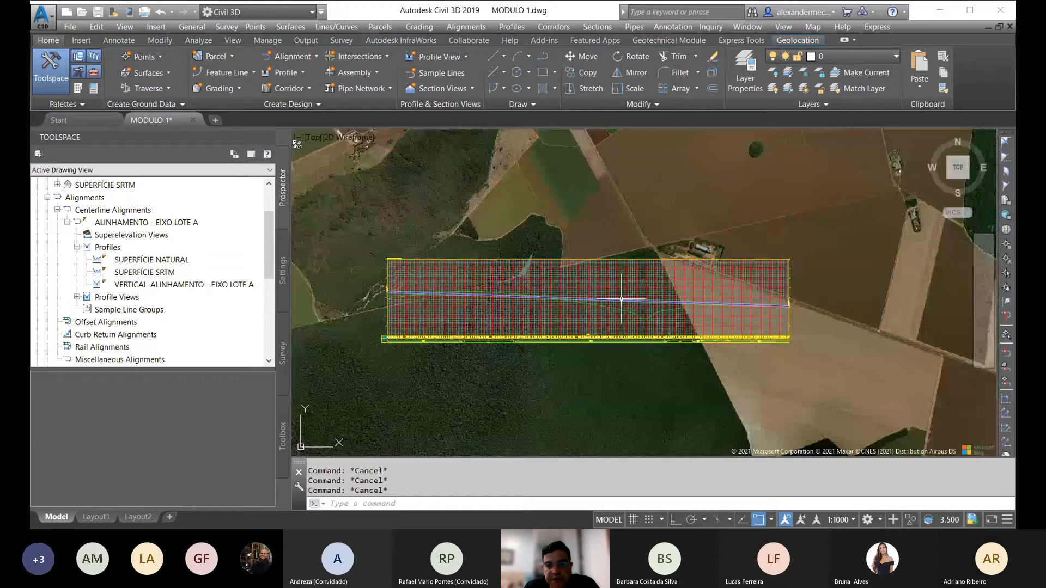
# Lower the start point of the design profile to elevation 460 m at the first station.
pyautogui.click(621, 299)
pyautogui.scroll(7, 396, 284)
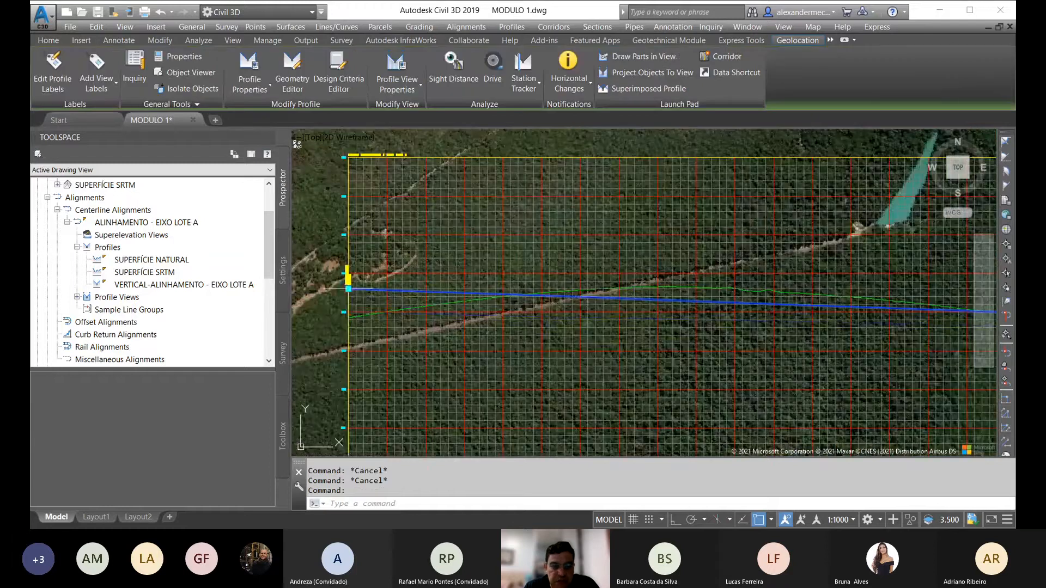
pyautogui.click(350, 287)
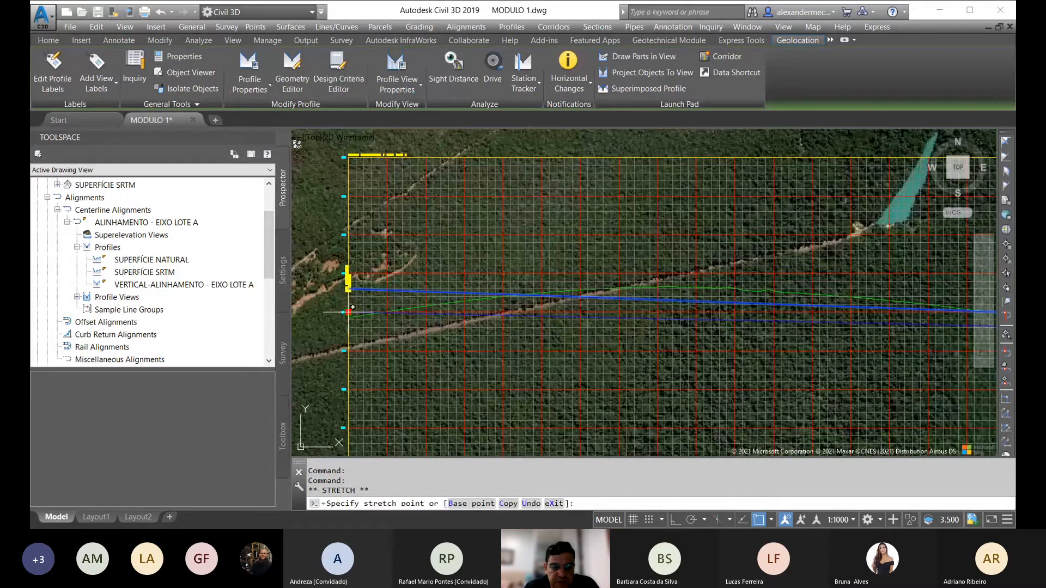
pyautogui.click(349, 288)
pyautogui.scroll(-10, 451, 286)
pyautogui.scroll(12, 517, 299)
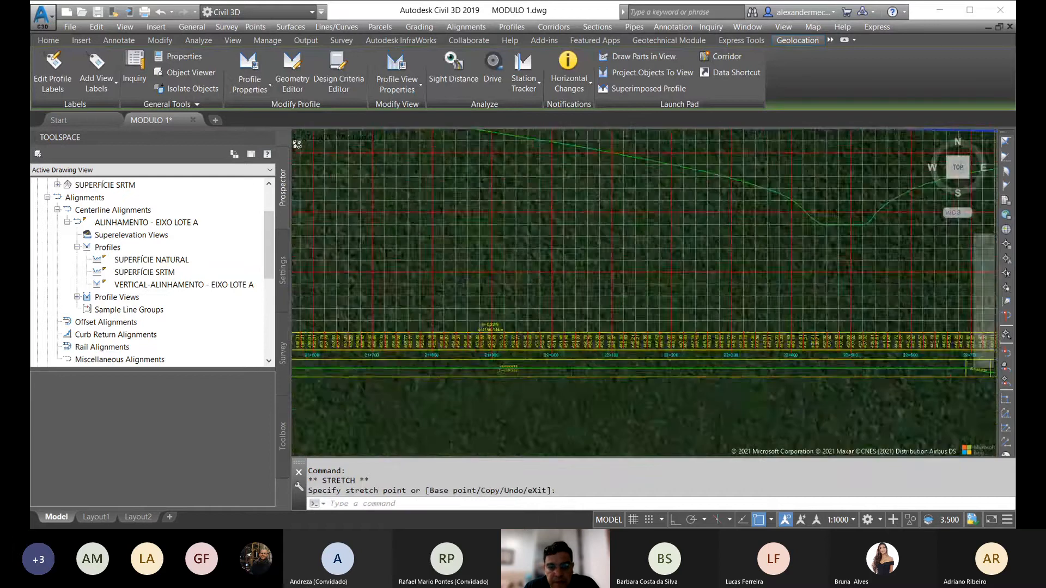
pyautogui.press('Escape')
pyautogui.press('Escape')
# Open the Profile Layout Tools for the design profile VERTICAL-ALINHAMENTO - EIXO LOTE A and move them clear of the profile view.
pyautogui.scroll(-5, 517, 299)
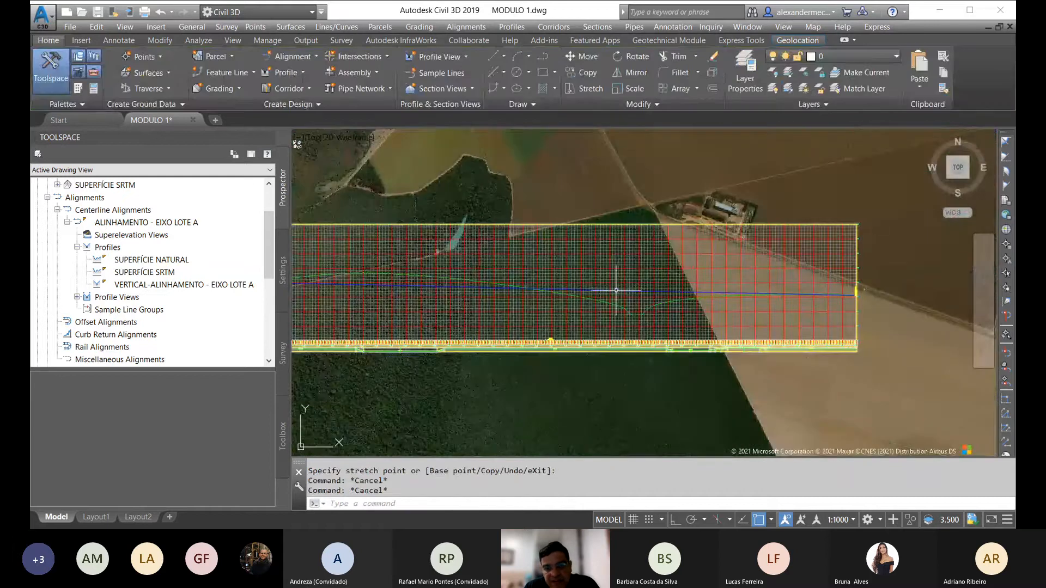
pyautogui.click(614, 291)
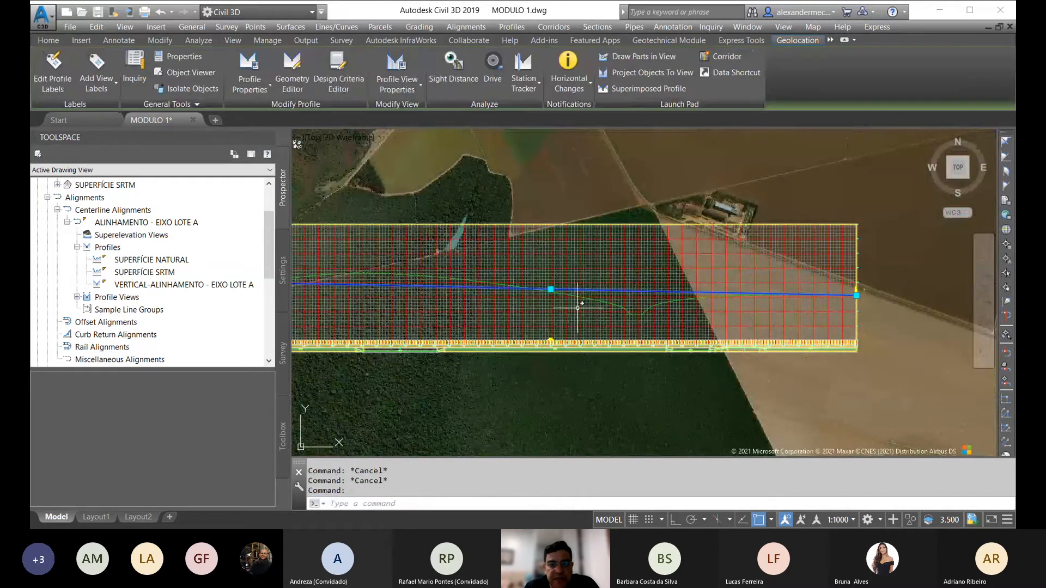
pyautogui.scroll(6, 545, 352)
pyautogui.scroll(-10, 547, 345)
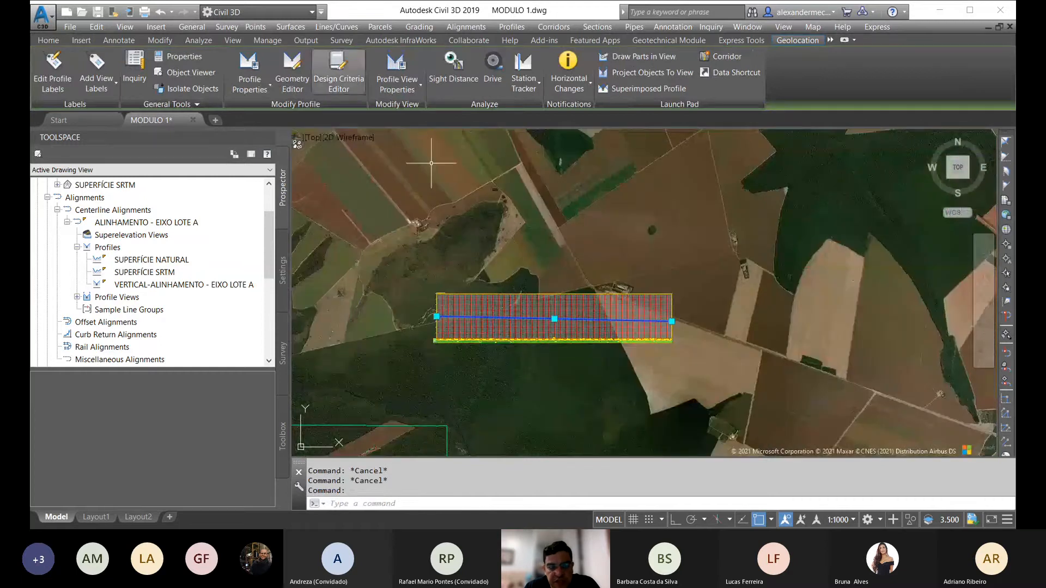
pyautogui.scroll(6, 600, 325)
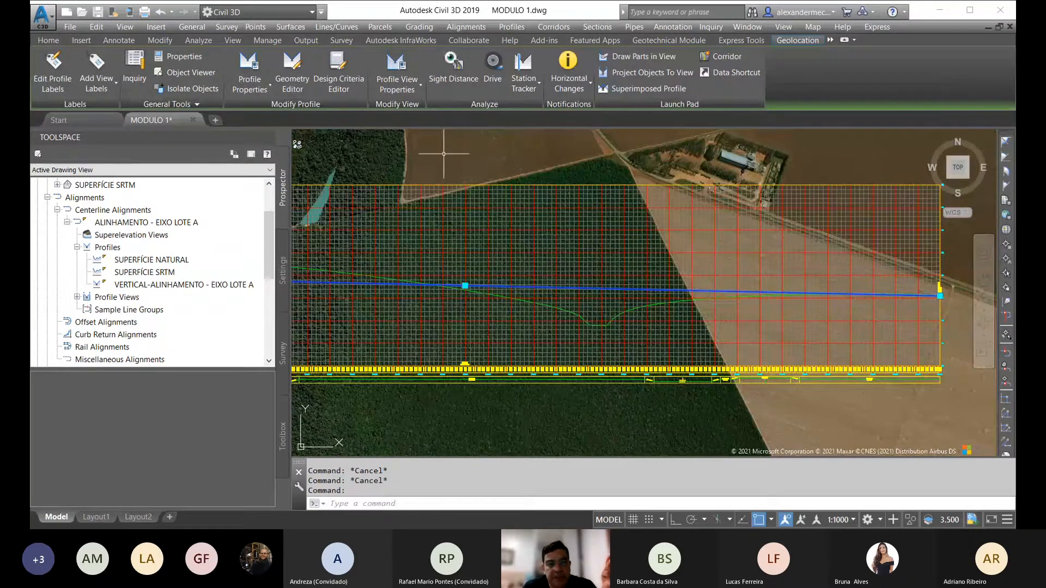
pyautogui.click(294, 68)
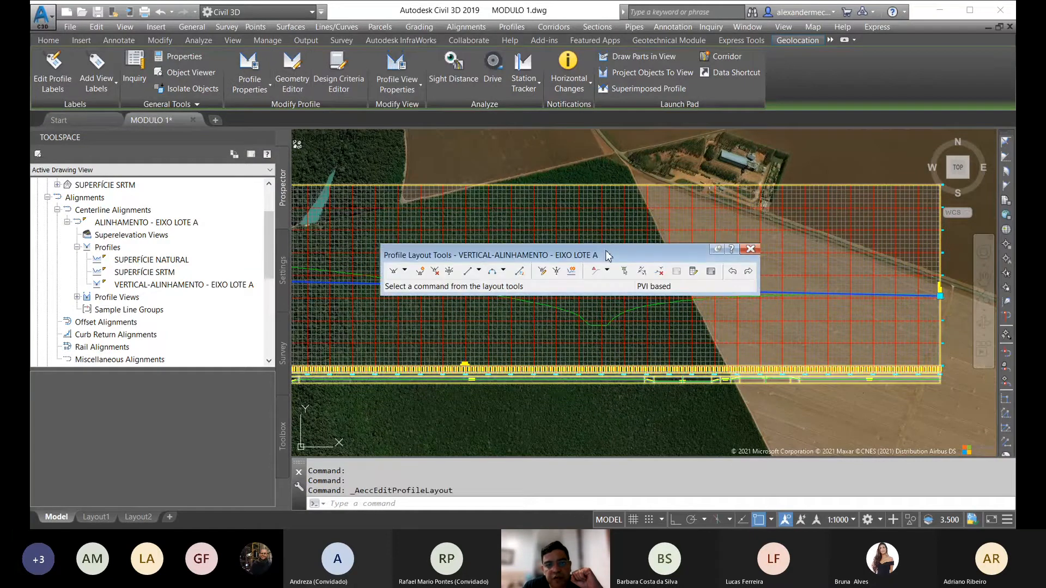
pyautogui.moveTo(608, 256); pyautogui.dragTo(597, 117)
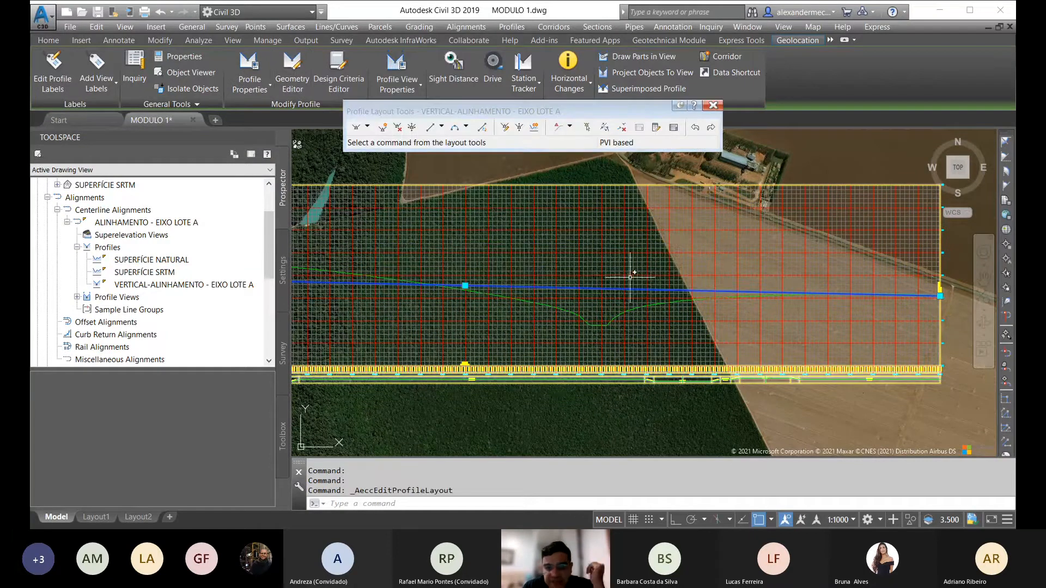
pyautogui.scroll(-3, 630, 289)
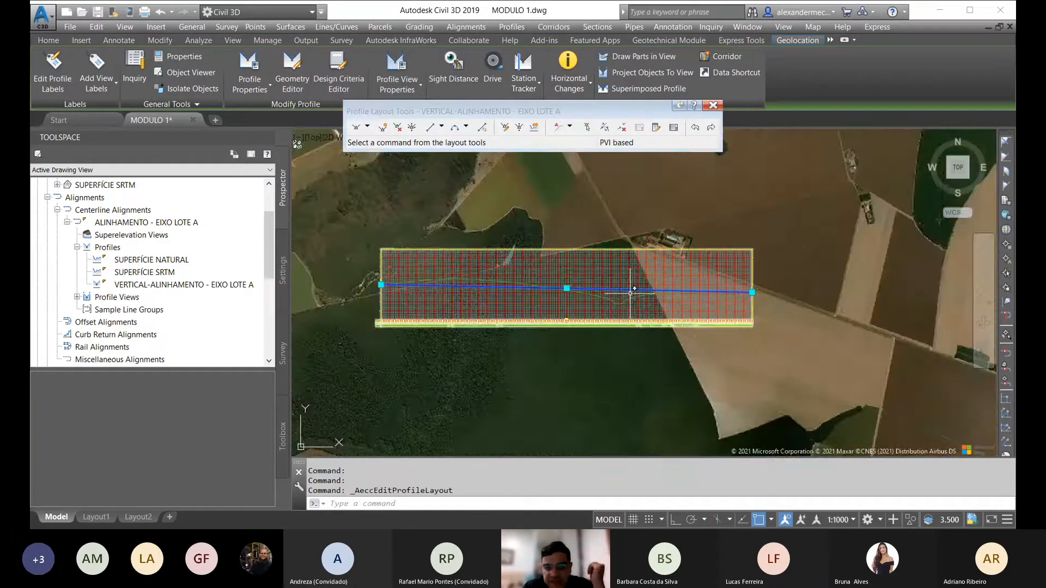
# Review the design profile's PVI stations, elevations and grades in the profile entities table, moving it to a clear position.
pyautogui.click(674, 127)
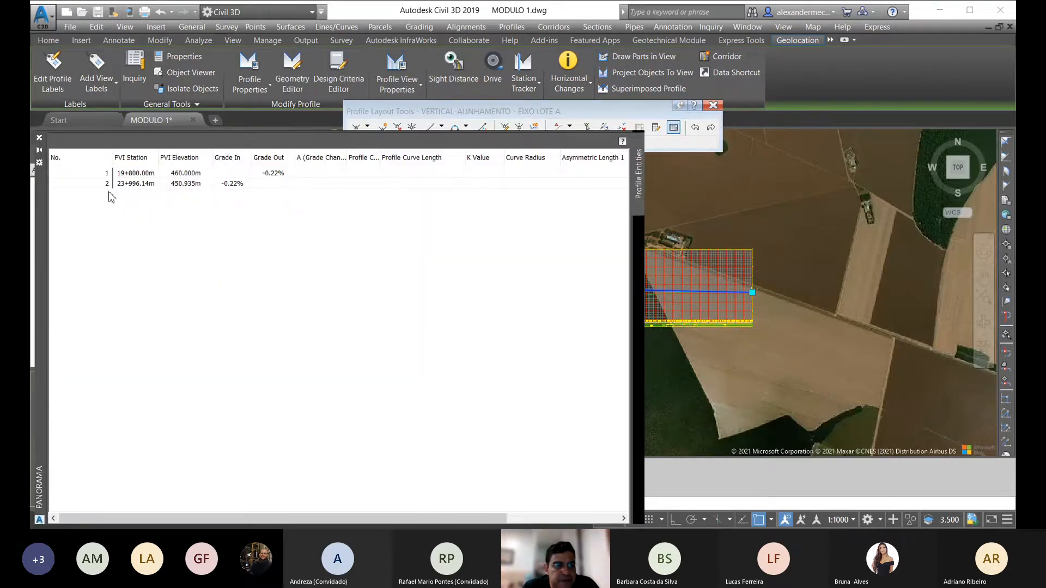
pyautogui.moveTo(41, 192); pyautogui.dragTo(87, 149)
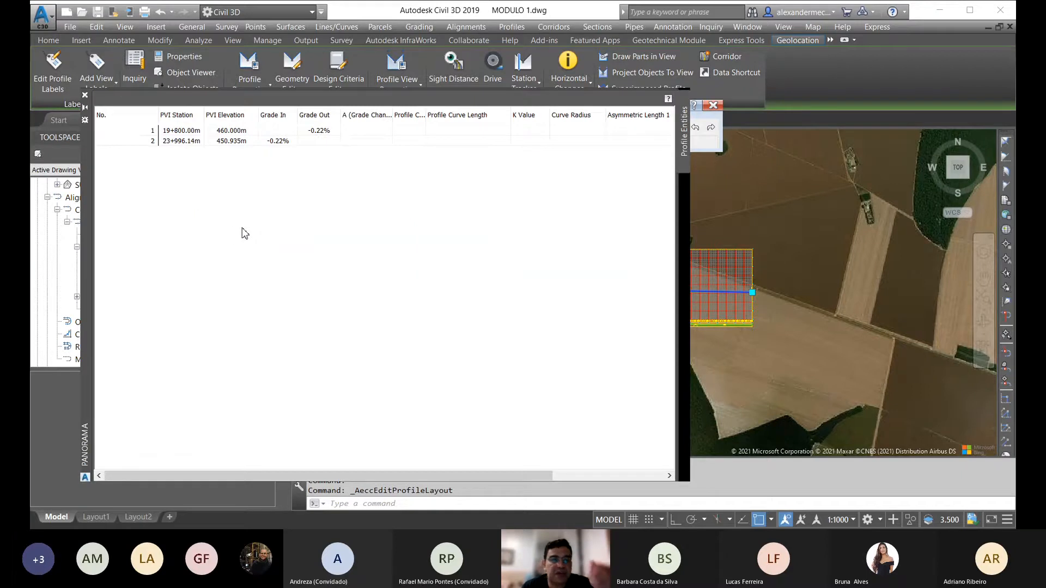
pyautogui.moveTo(85, 151); pyautogui.dragTo(169, 148)
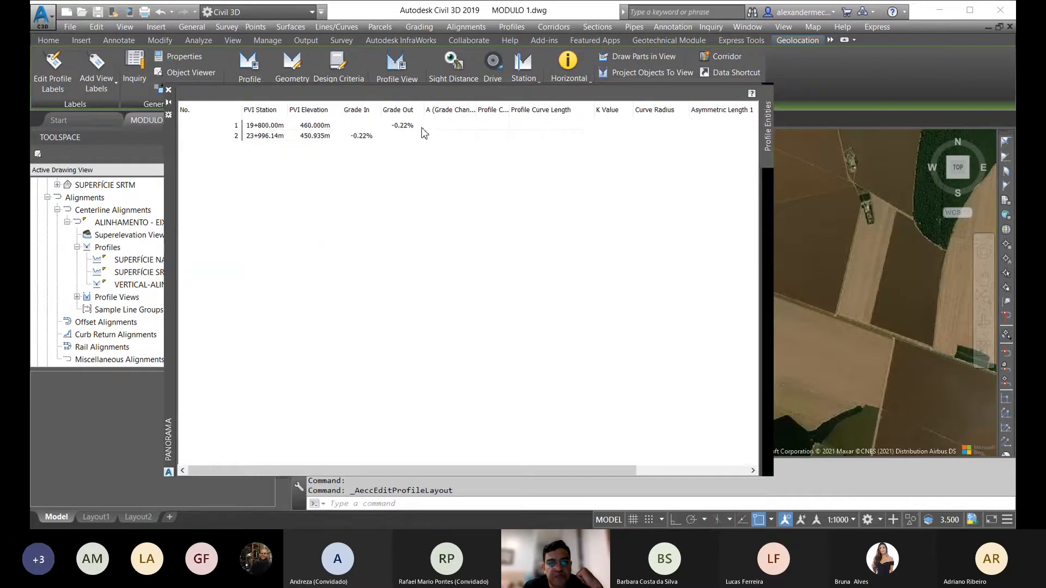
pyautogui.click(397, 127)
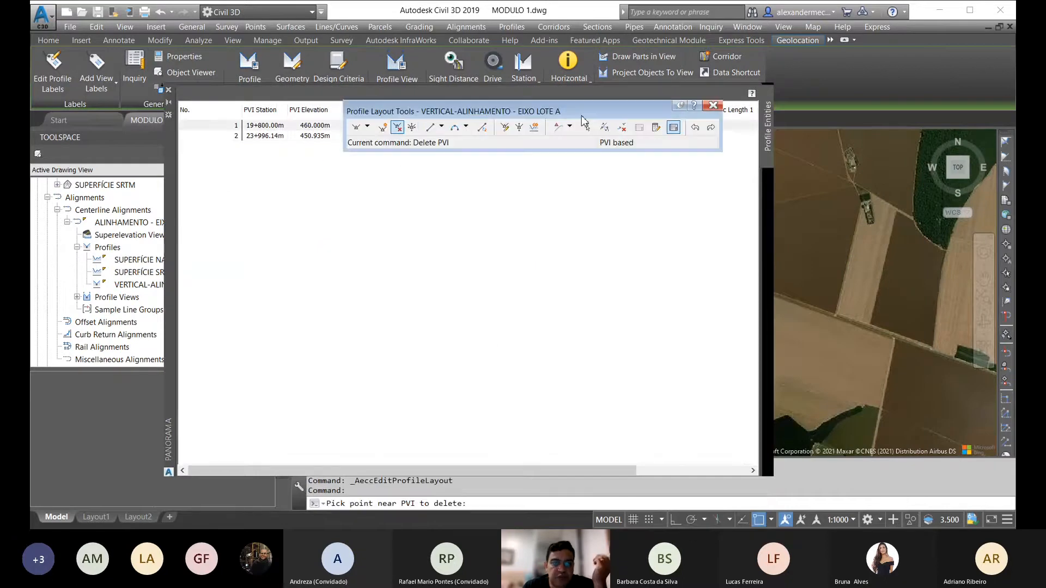
pyautogui.moveTo(607, 113); pyautogui.dragTo(597, 249)
pyautogui.click(706, 243)
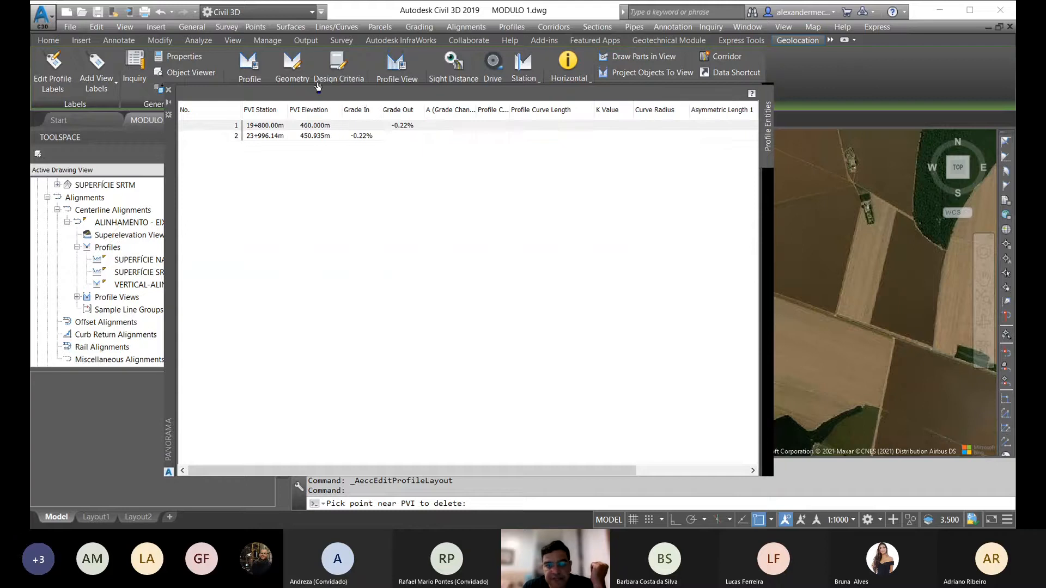
pyautogui.click(405, 128)
pyautogui.click(404, 128)
pyautogui.click(407, 128)
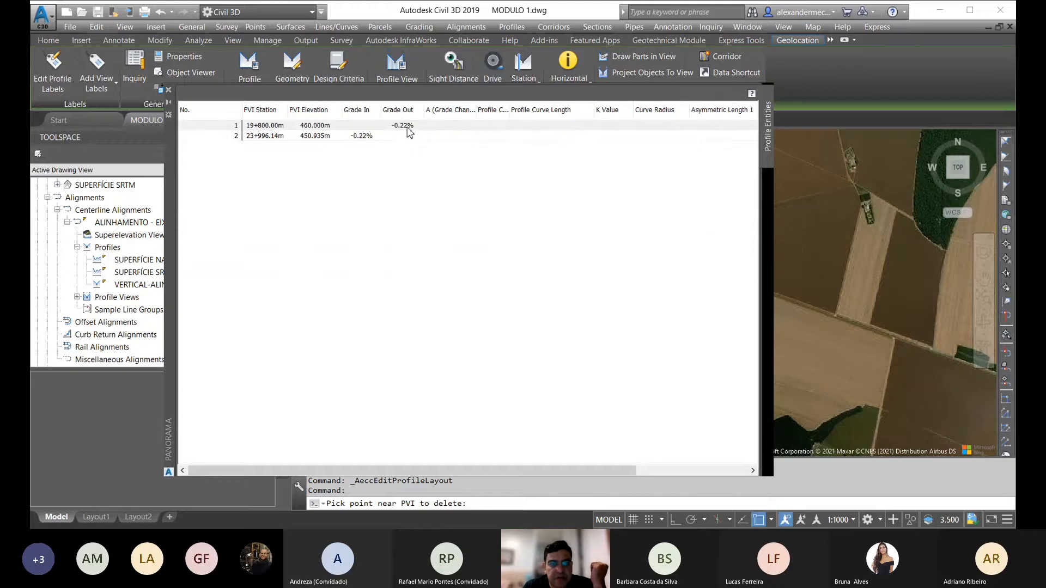
pyautogui.click(355, 137)
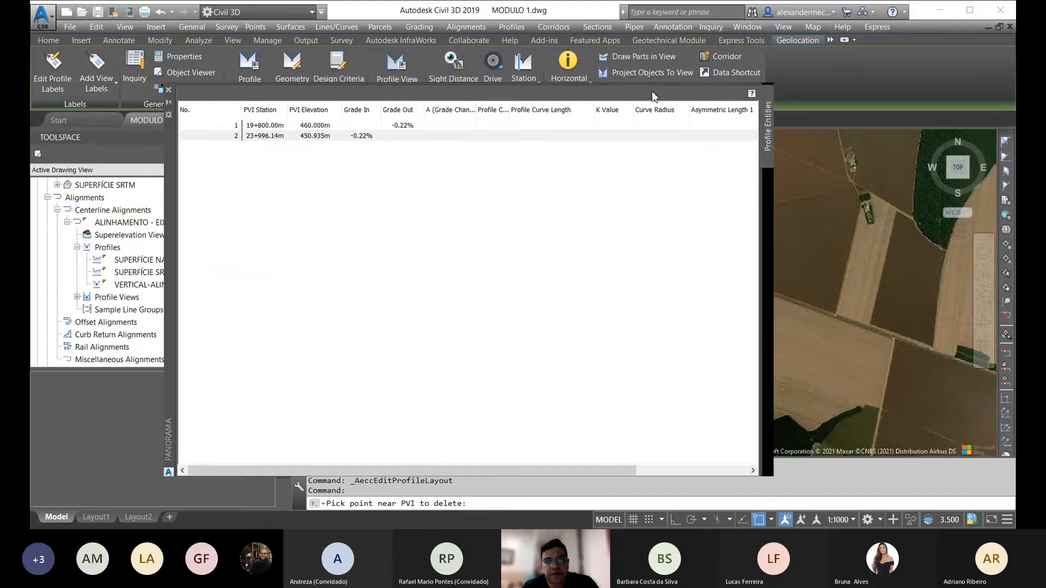
pyautogui.click(169, 90)
pyautogui.click(704, 243)
pyautogui.press('Escape')
pyautogui.press('Escape')
pyautogui.click(673, 289)
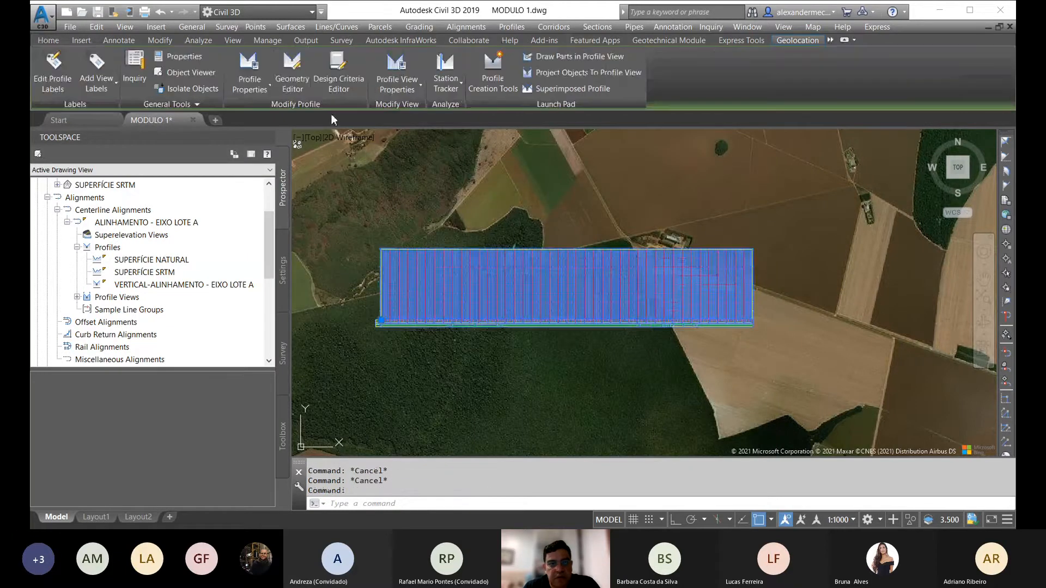
pyautogui.press('Escape')
# Reopen the Profile Layout Tools for the design profile, show its entities table, and arrange both windows so they do not overlap.
pyautogui.click(503, 288)
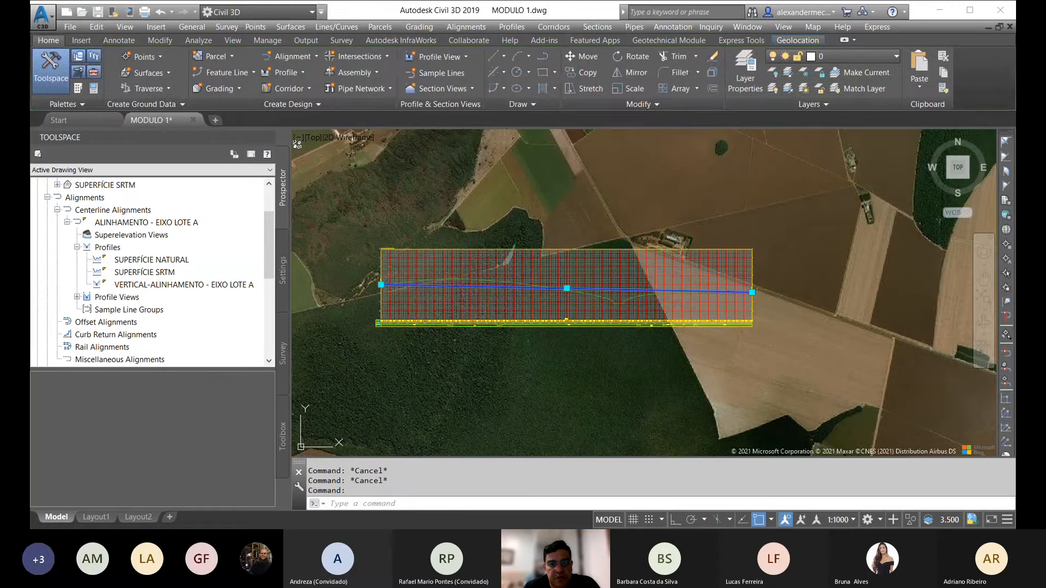
pyautogui.click(293, 71)
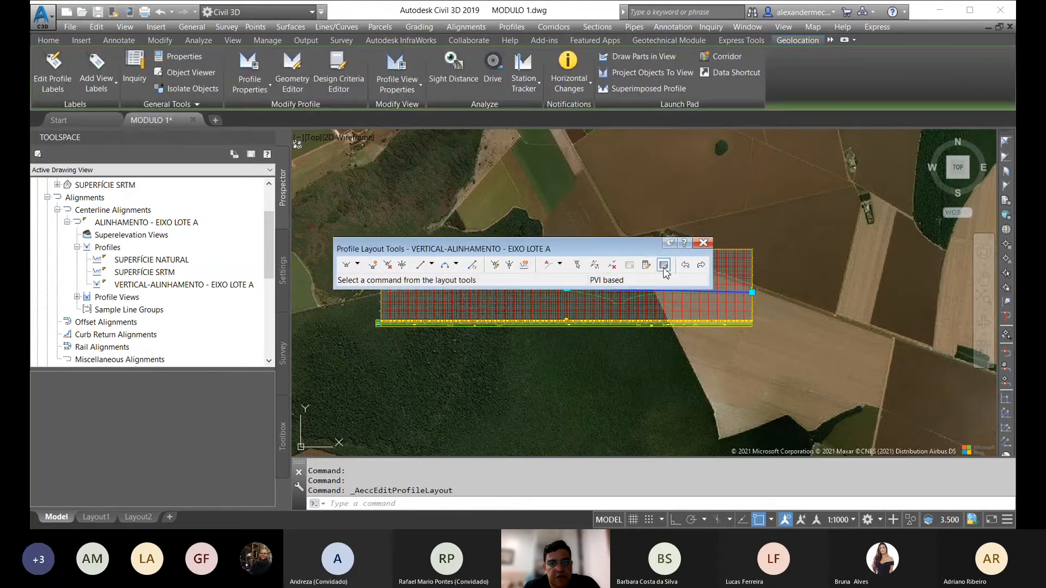
pyautogui.click(664, 266)
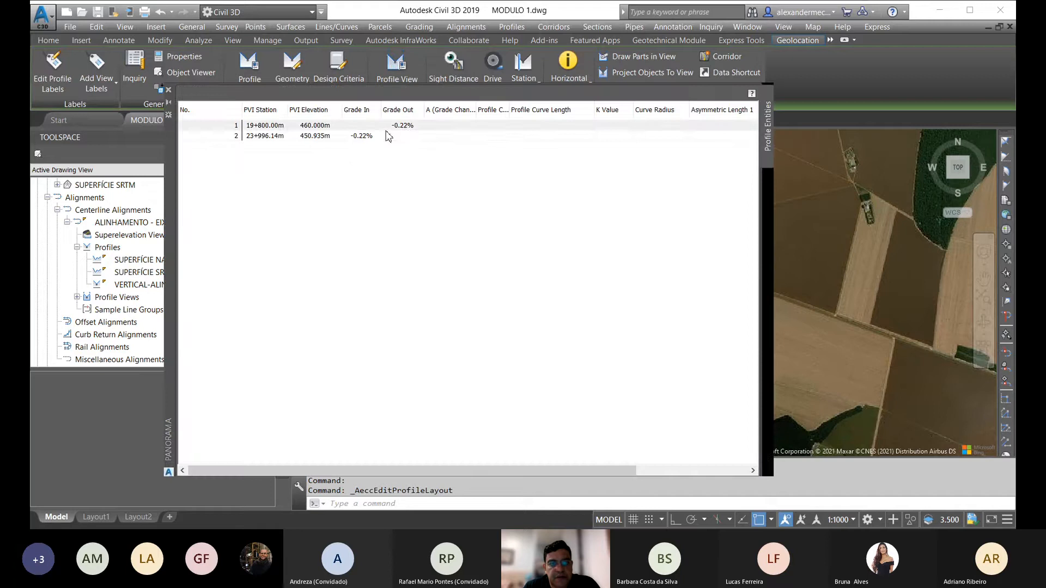
pyautogui.moveTo(272, 203)
pyautogui.mouseDown()
pyautogui.moveTo(415, 256)
pyautogui.moveTo(199, 80)
pyautogui.mouseUp()
pyautogui.click(393, 250)
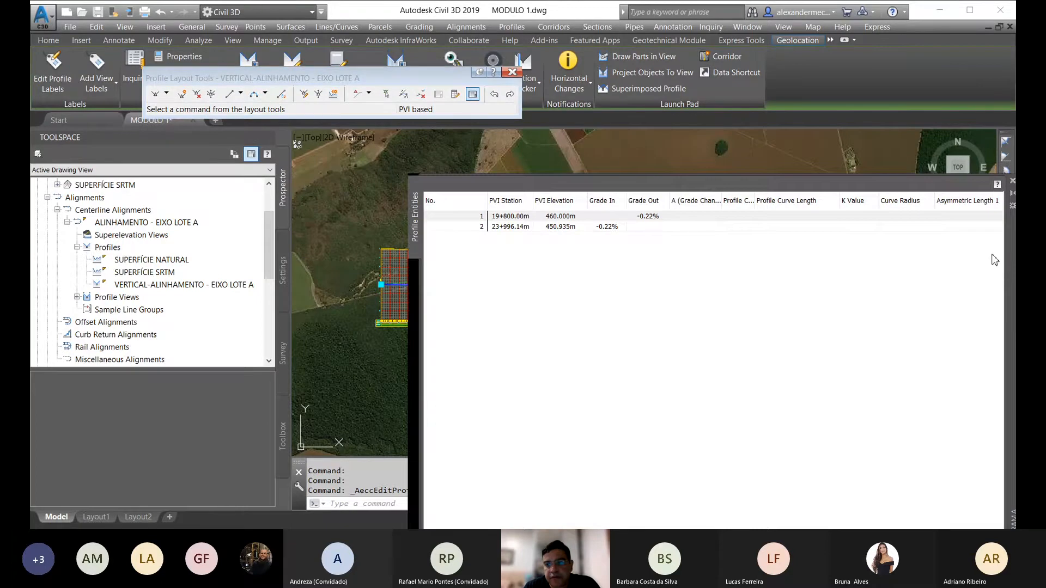
pyautogui.moveTo(978, 256); pyautogui.dragTo(644, 239)
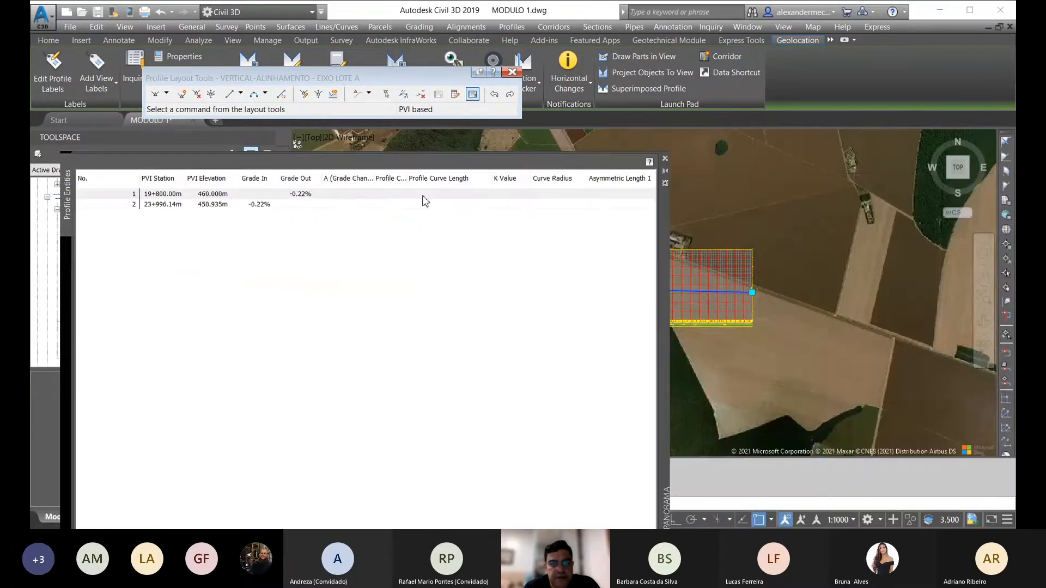
# Set the outgoing grade of the first PVI at station 19+800.00 to -0.30% and close the entities table.
pyautogui.click(307, 194)
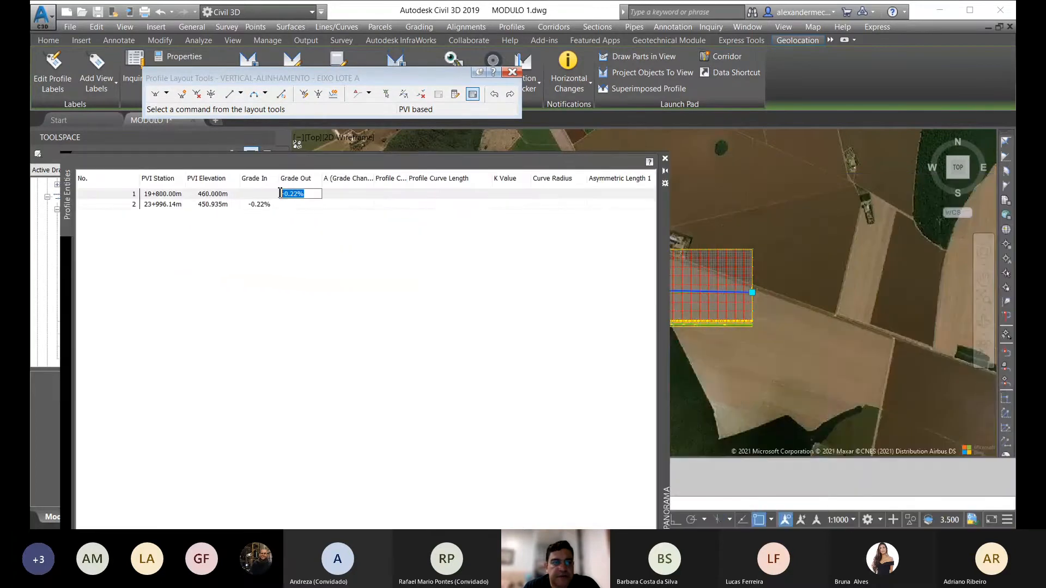
pyautogui.click(346, 196)
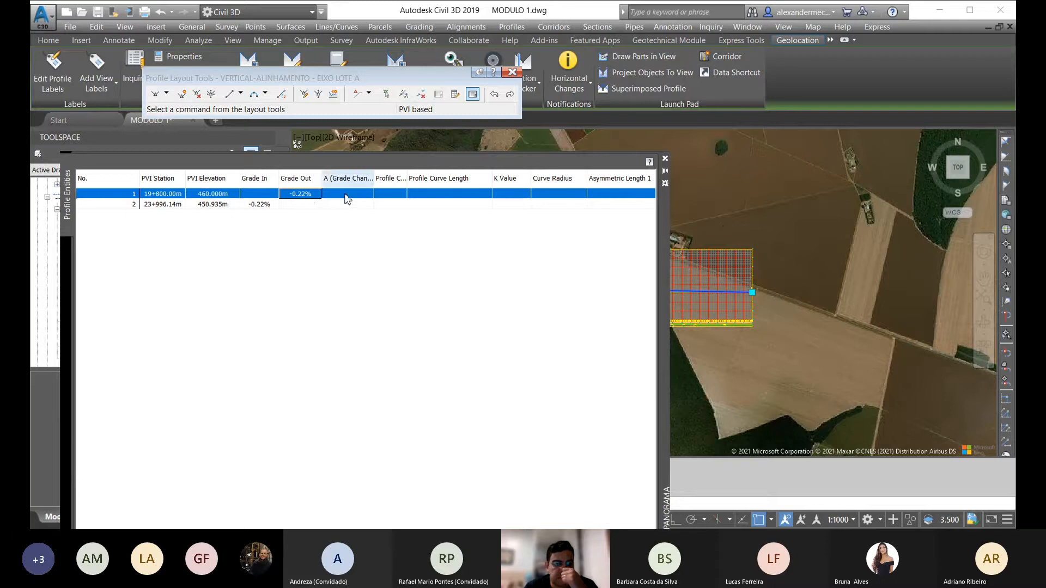
pyautogui.doubleClick(308, 197)
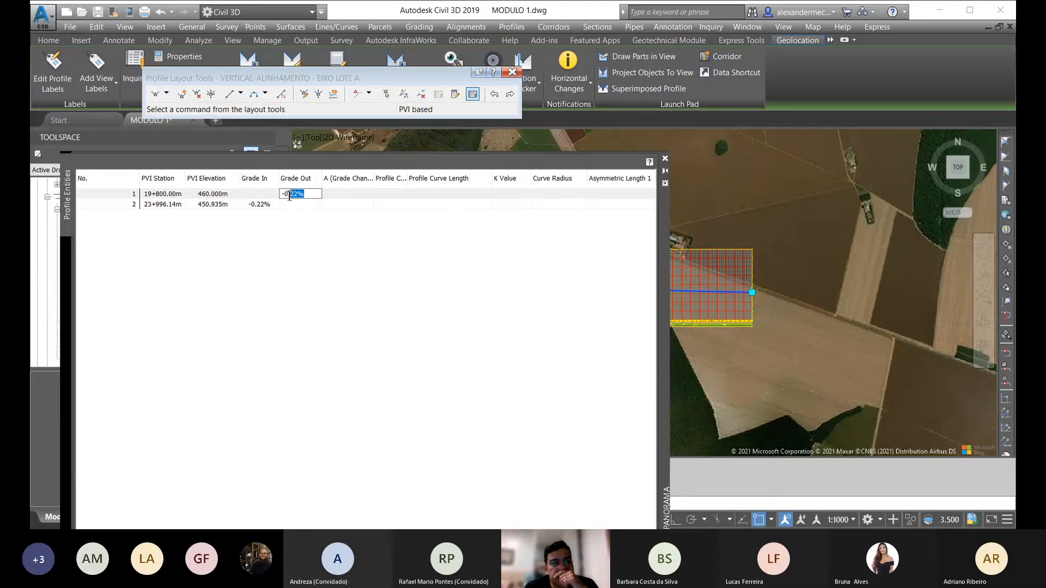
pyautogui.write('-0.3')
pyautogui.press('Return')
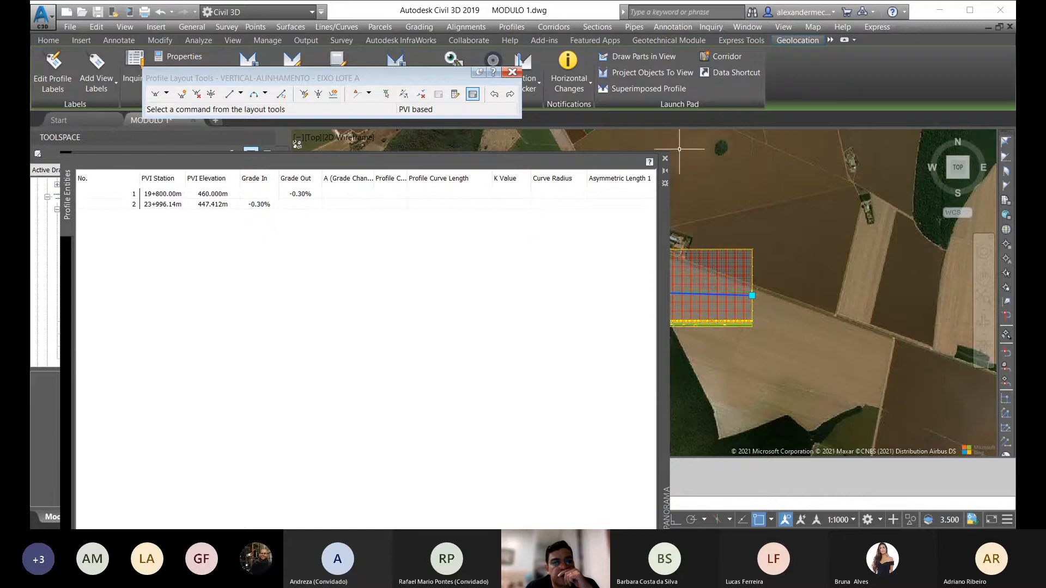
pyautogui.click(665, 158)
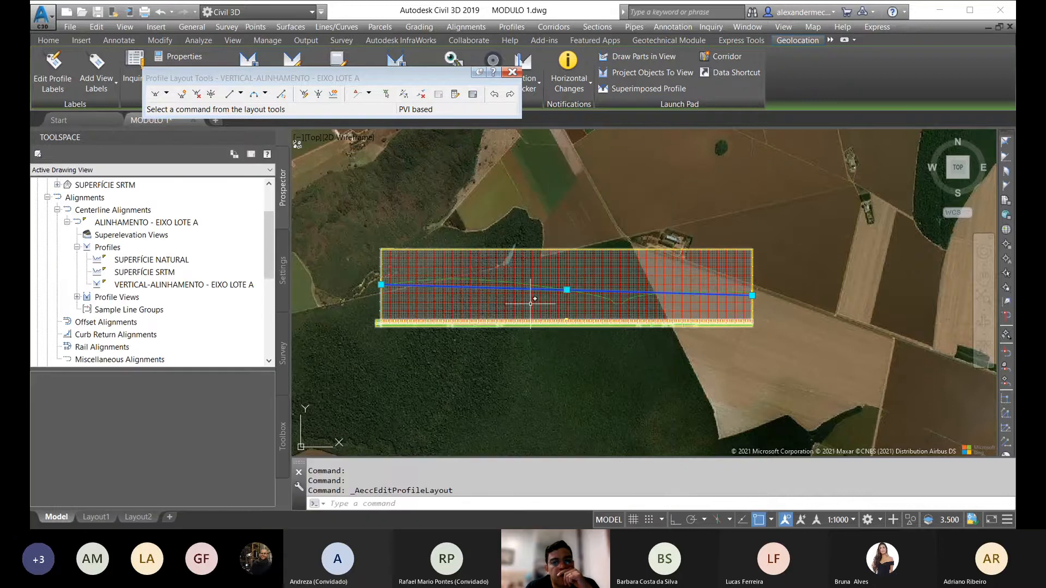
# Examine the design line against the terrain, its grade and length label near station 21+900, and its end at the last station.
pyautogui.scroll(2, 681, 310)
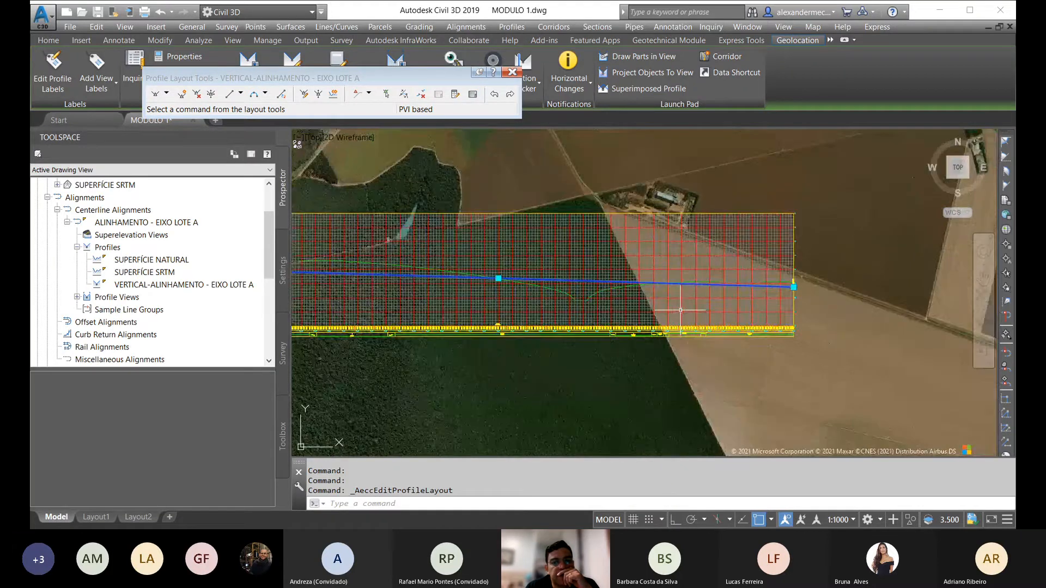
pyautogui.moveTo(447, 292); pyautogui.dragTo(605, 274, button='middle')
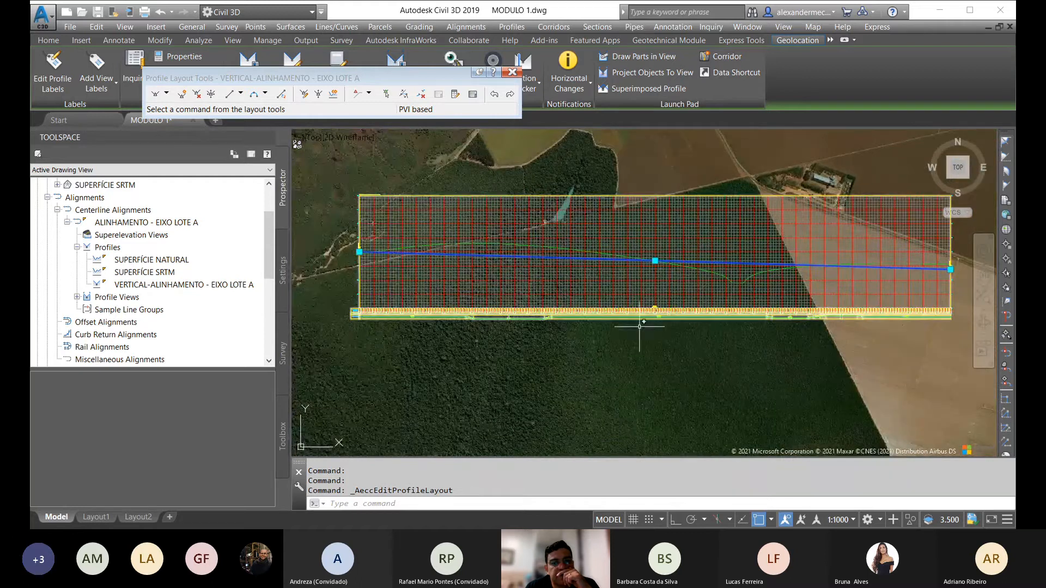
pyautogui.scroll(8, 658, 300)
pyautogui.scroll(4, 659, 300)
pyautogui.scroll(-6, 524, 298)
pyautogui.scroll(-5, 525, 298)
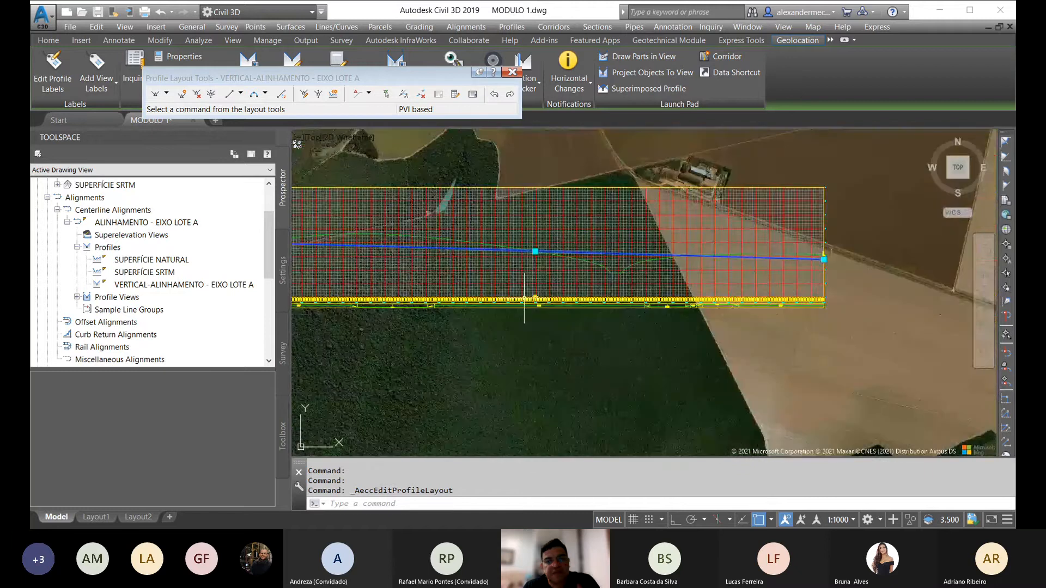
pyautogui.scroll(6, 529, 284)
pyautogui.scroll(-6, 529, 283)
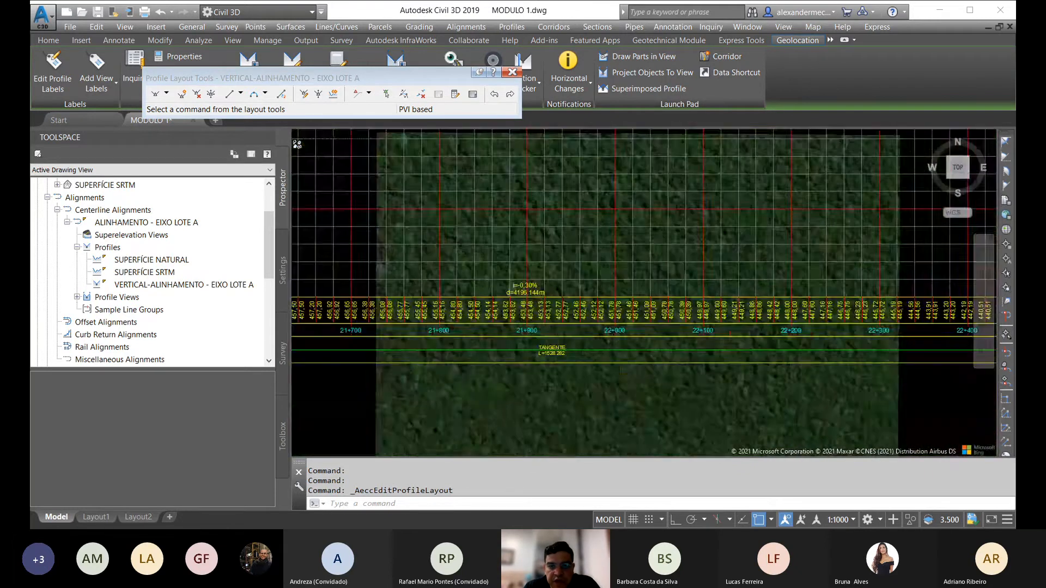
pyautogui.scroll(4, 637, 256)
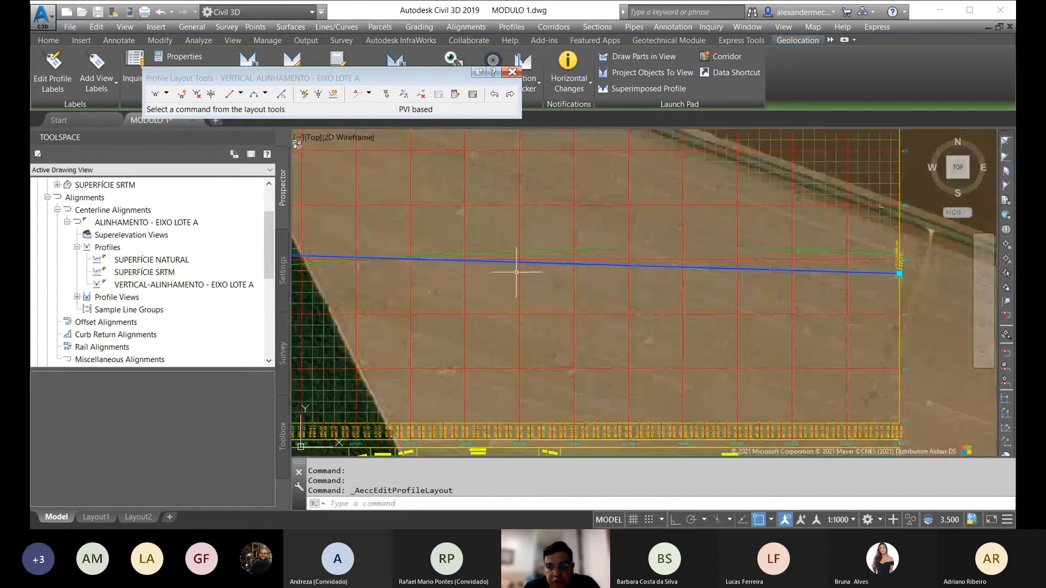
pyautogui.scroll(-6, 702, 263)
pyautogui.moveTo(468, 291); pyautogui.dragTo(575, 278, button='middle')
pyautogui.moveTo(790, 281); pyautogui.dragTo(562, 265, button='middle')
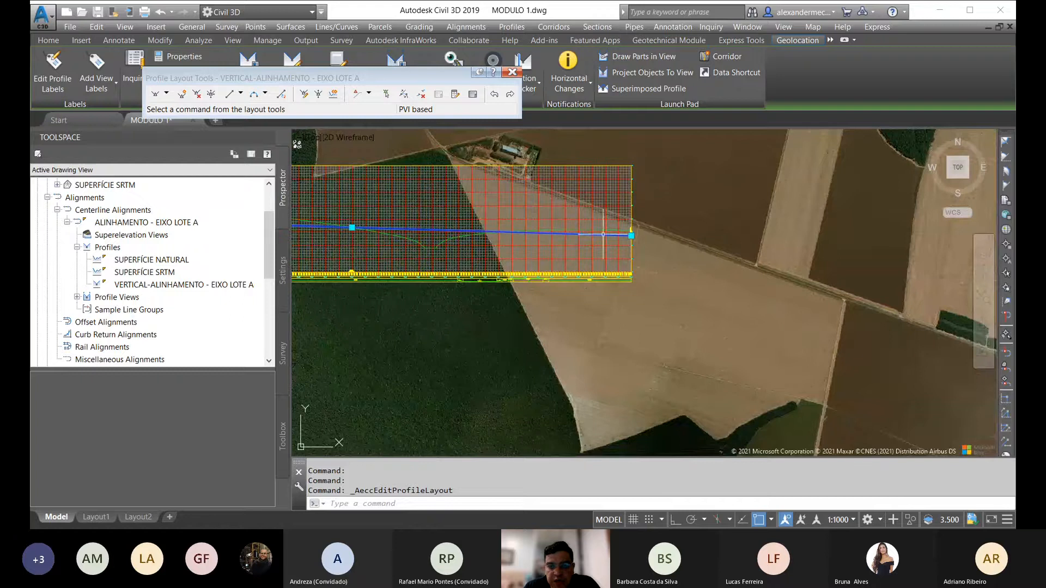
# Raise the end point of the design profile to the terrain line at the last station, about elevation 451 m, and deselect the profile.
pyautogui.scroll(4, 635, 235)
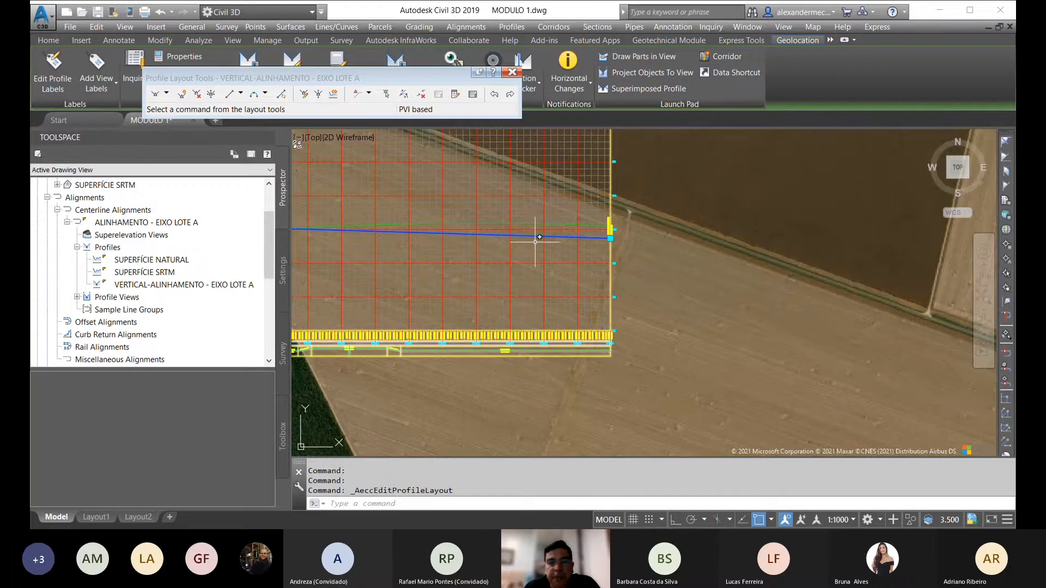
pyautogui.click(610, 238)
pyautogui.scroll(4, 611, 234)
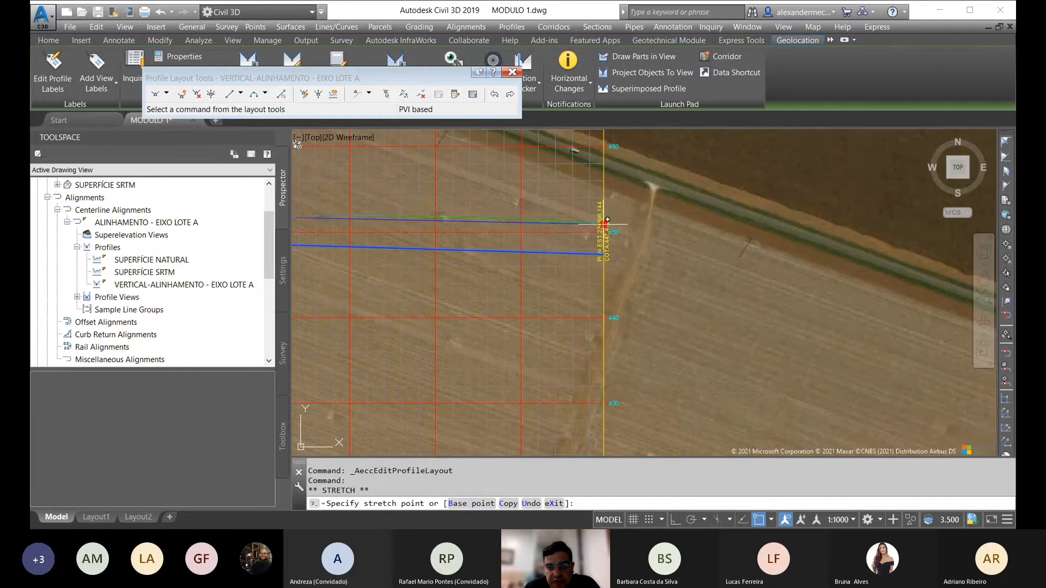
pyautogui.click(605, 224)
pyautogui.scroll(-5, 631, 225)
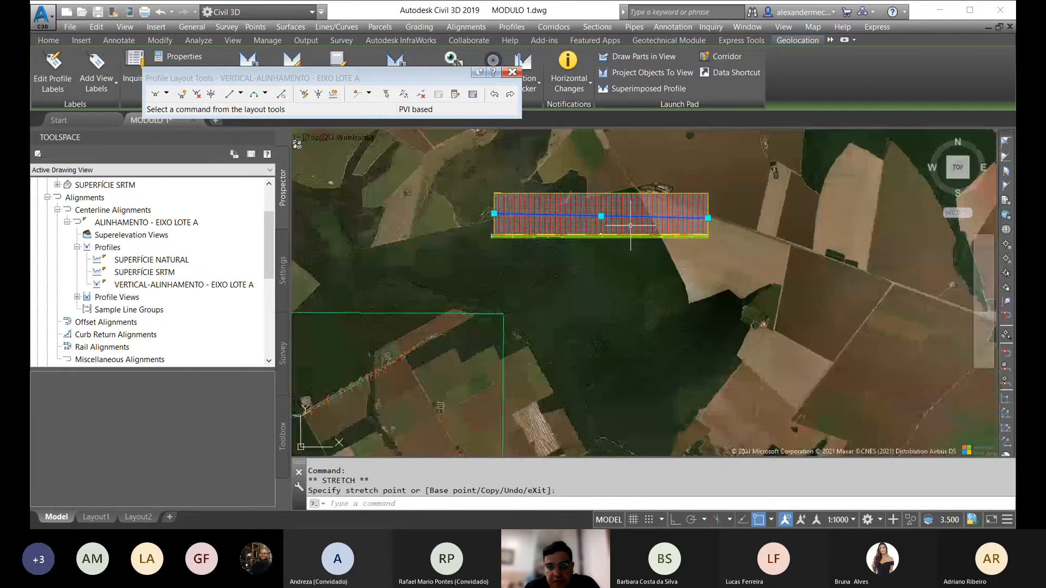
pyautogui.scroll(8, 630, 225)
pyautogui.scroll(-3, 616, 285)
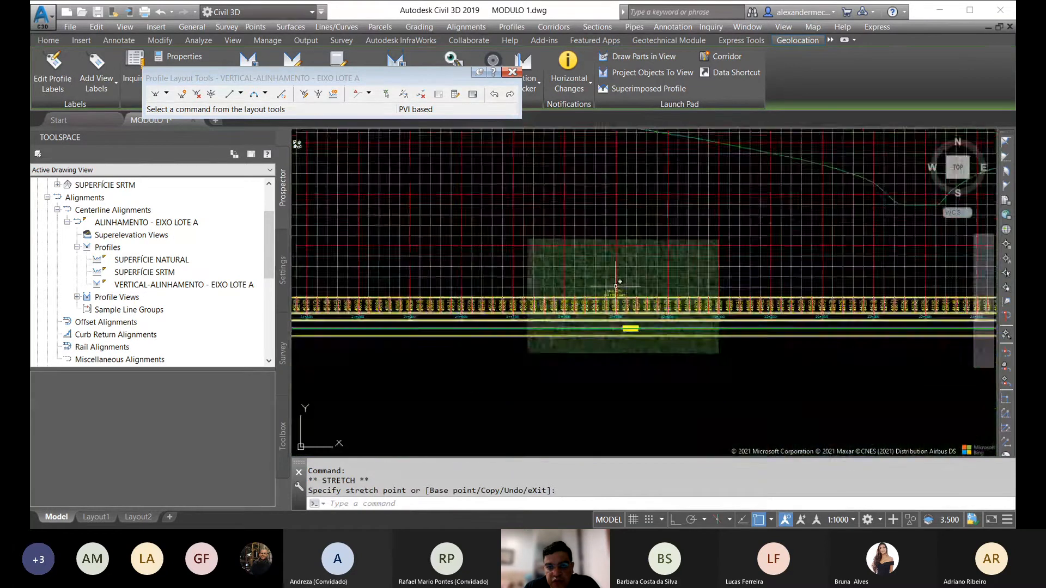
pyautogui.scroll(-5, 616, 285)
pyautogui.press('Escape')
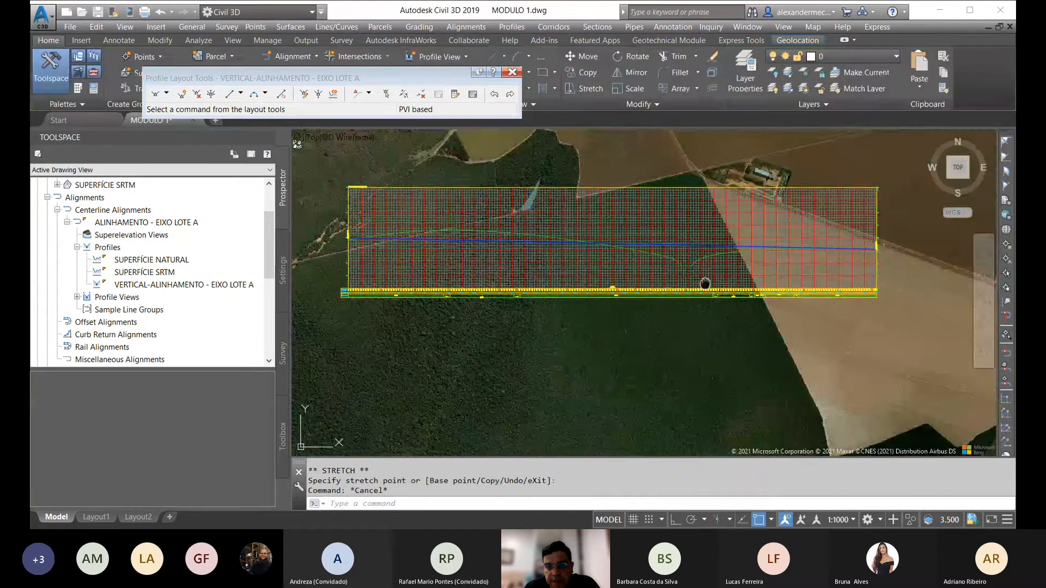
# Insert a PVI at station 22+021.44, elevation 451.436 m, where the design line crosses the terrain line.
pyautogui.moveTo(705, 282); pyautogui.dragTo(650, 278, button='middle')
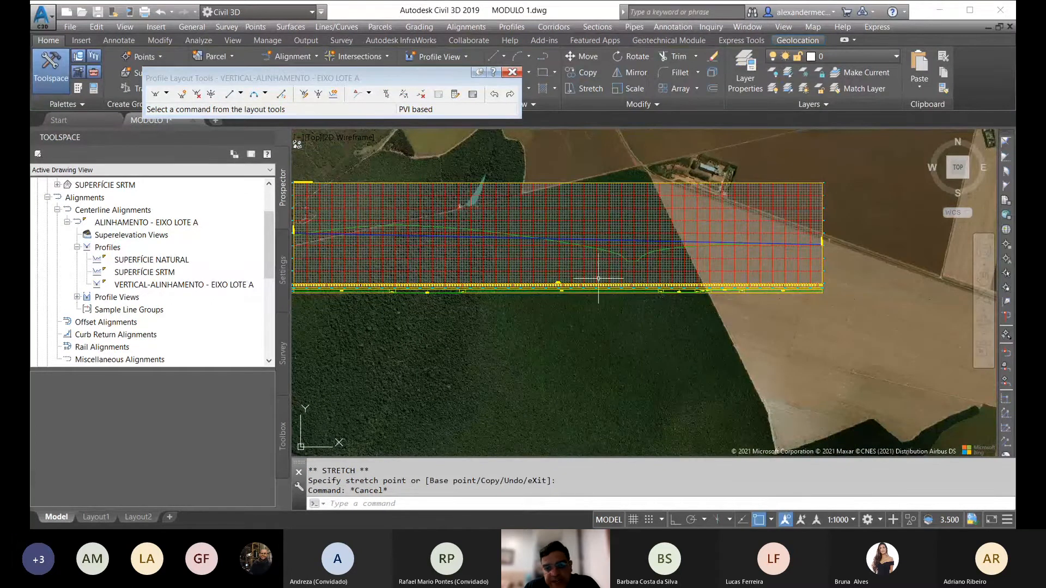
pyautogui.moveTo(579, 241); pyautogui.dragTo(640, 269, button='middle')
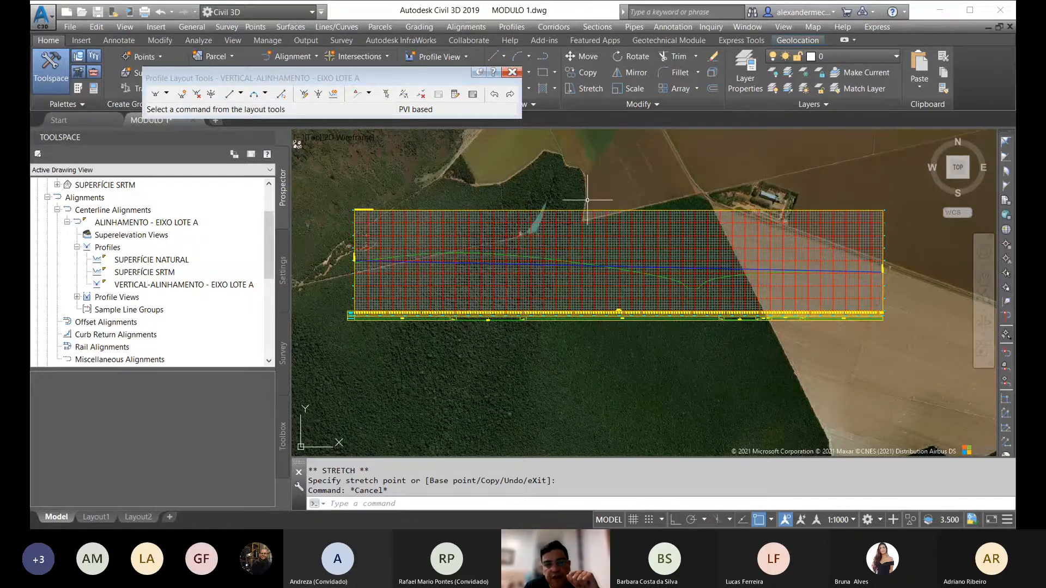
pyautogui.click(182, 96)
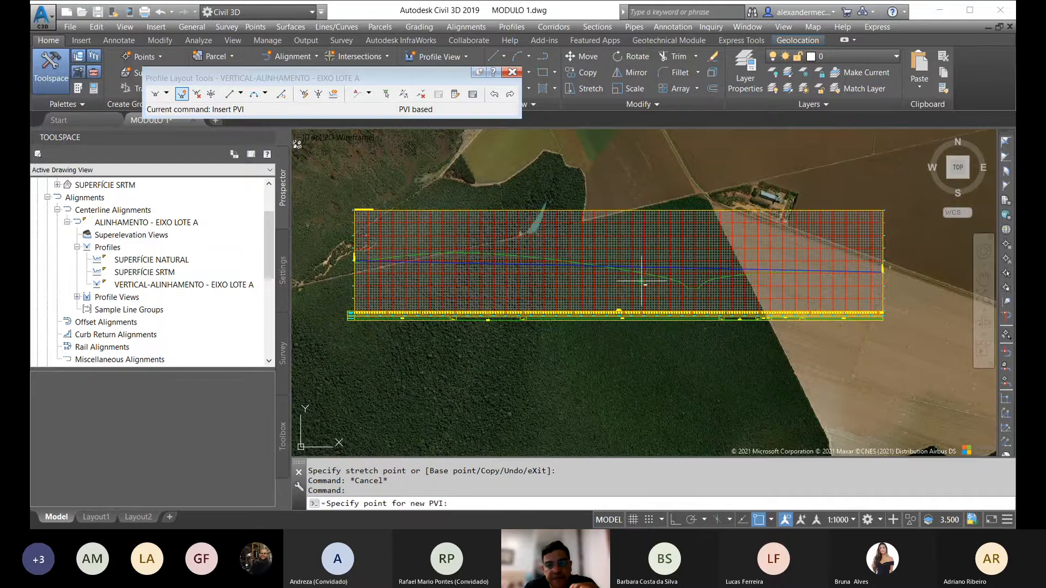
pyautogui.scroll(5, 645, 285)
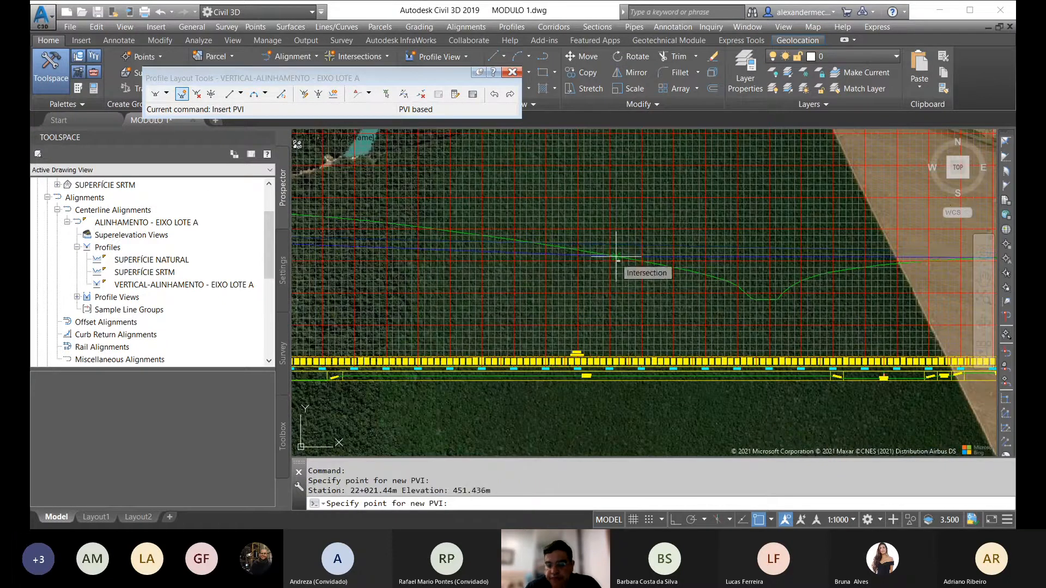
pyautogui.click(616, 255)
pyautogui.scroll(-3, 595, 245)
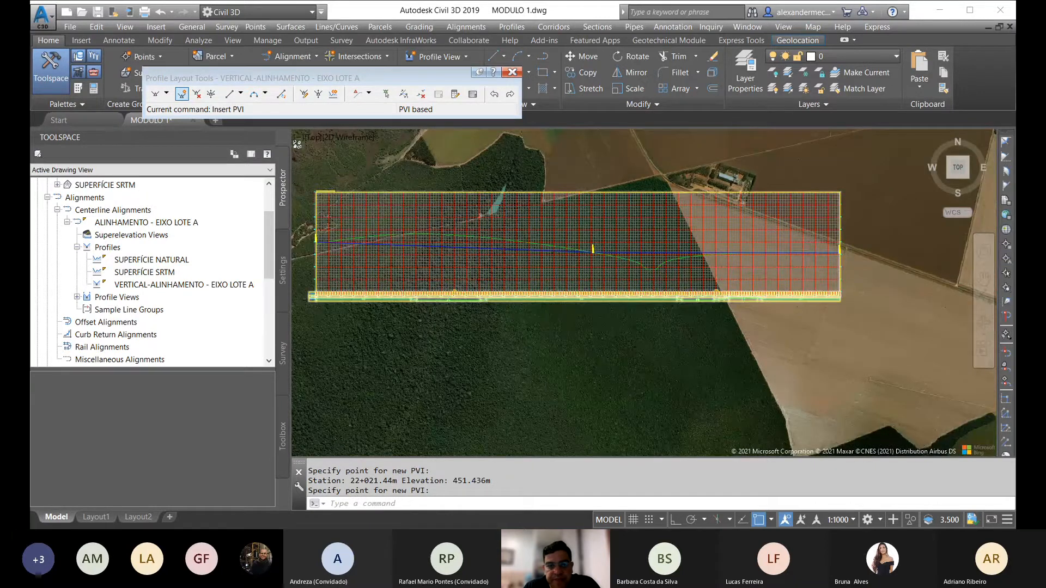
pyautogui.scroll(5, 460, 313)
pyautogui.scroll(-5, 459, 266)
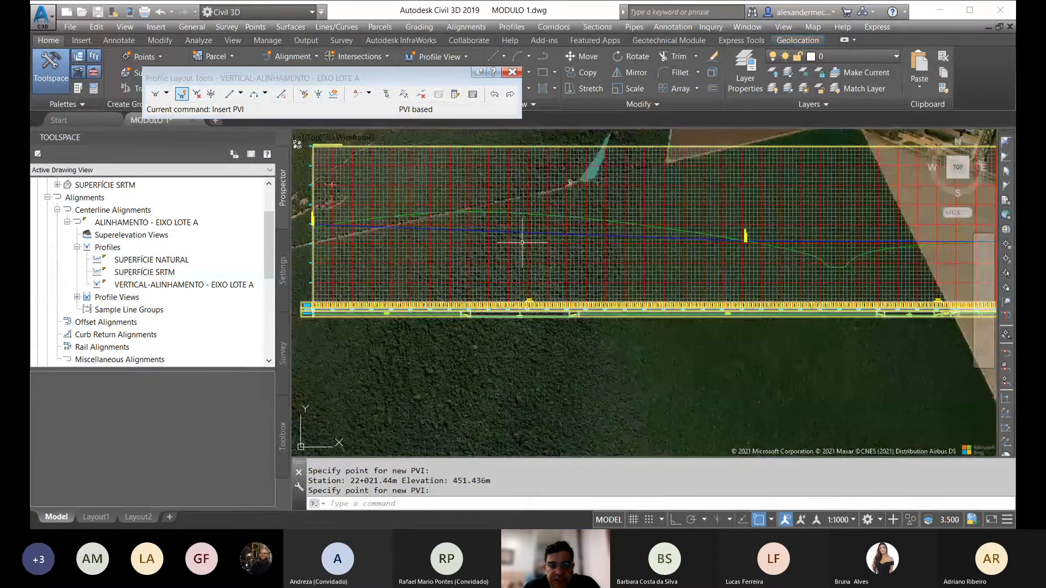
# With the new PVI in place, set the first PVI's Grade Out to -0.30%, then close the profile entities table and end PVI insertion.
pyautogui.click(473, 94)
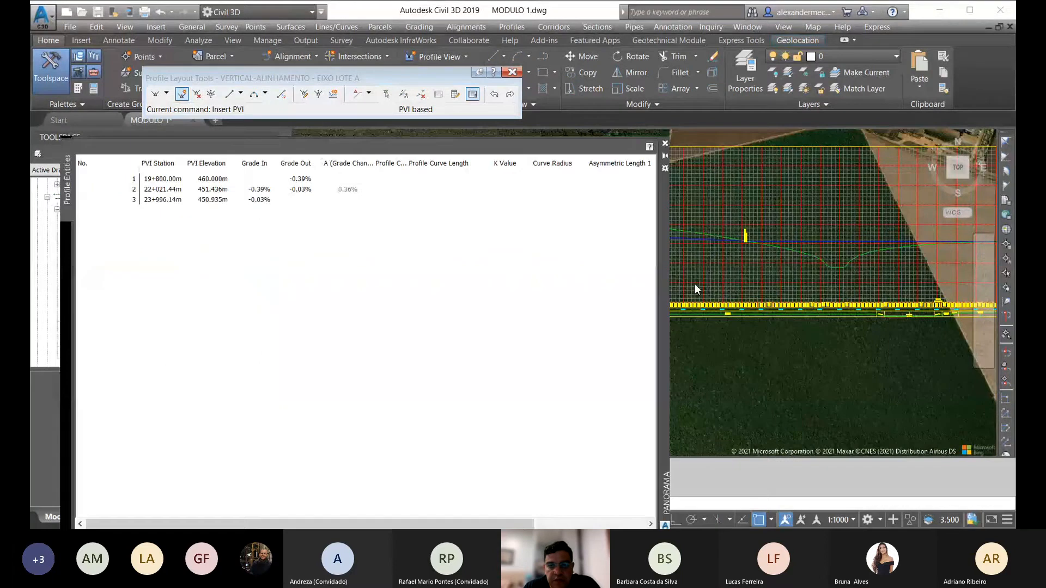
pyautogui.doubleClick(292, 180)
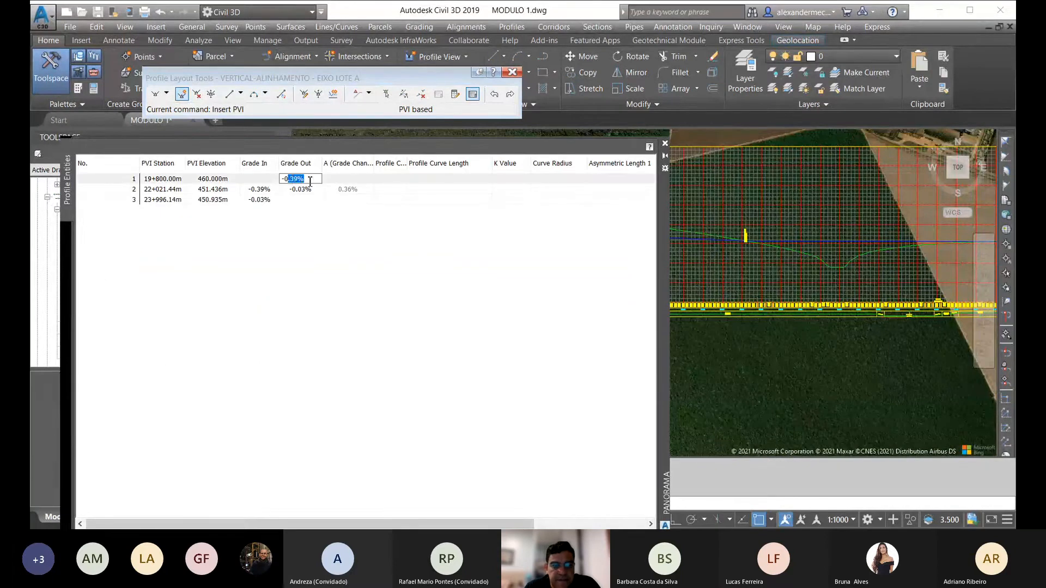
pyautogui.write('3')
pyautogui.press('Return')
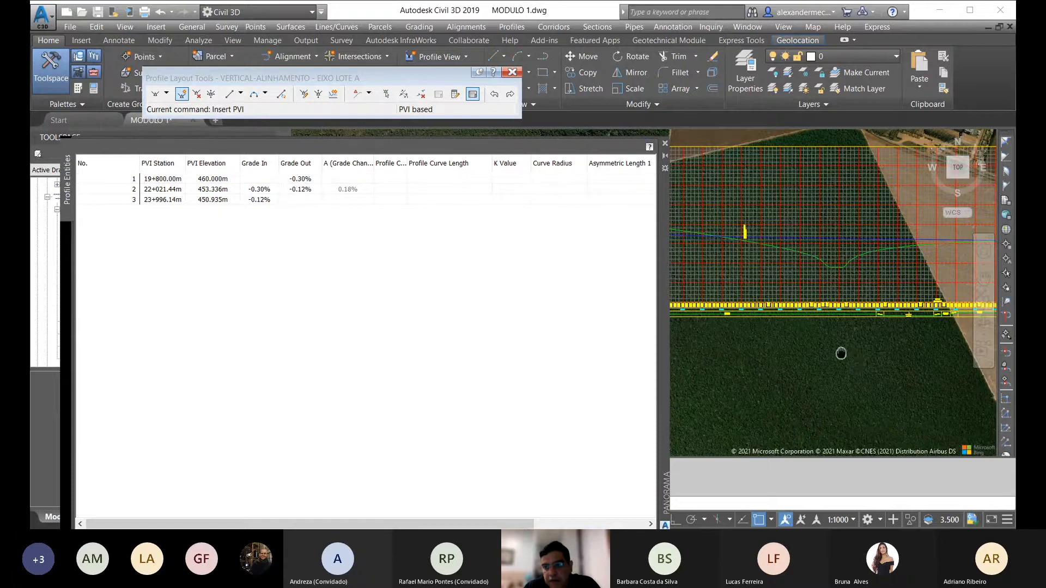
pyautogui.scroll(4, 929, 255)
pyautogui.scroll(-5, 929, 254)
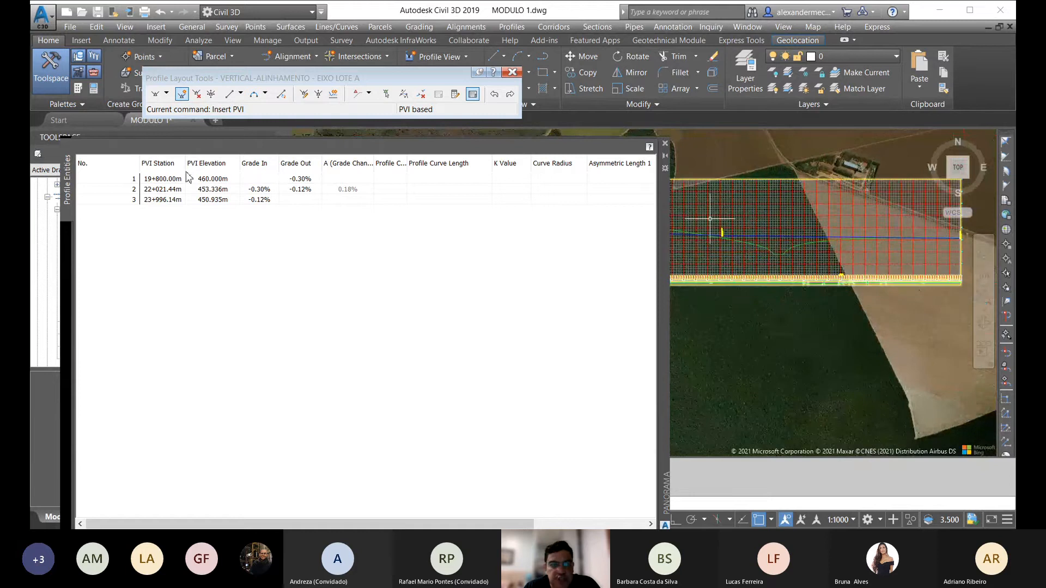
pyautogui.click(665, 144)
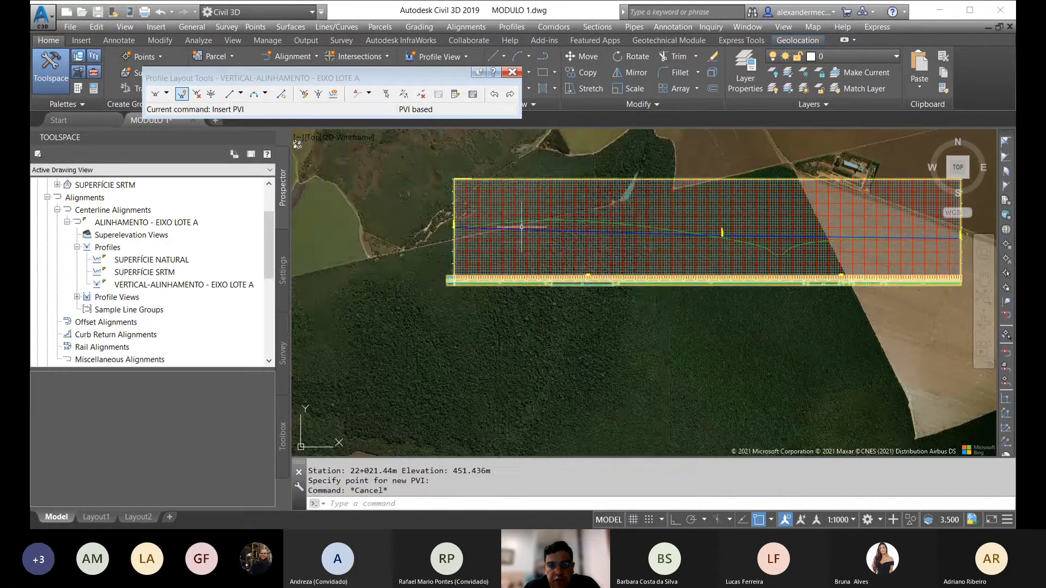
# Select the design profile and examine its course against the terrain, from the first tangent's grade label to the PVI at station 22+021.44.
pyautogui.scroll(2, 526, 232)
pyautogui.click(527, 233)
pyautogui.scroll(-3, 529, 231)
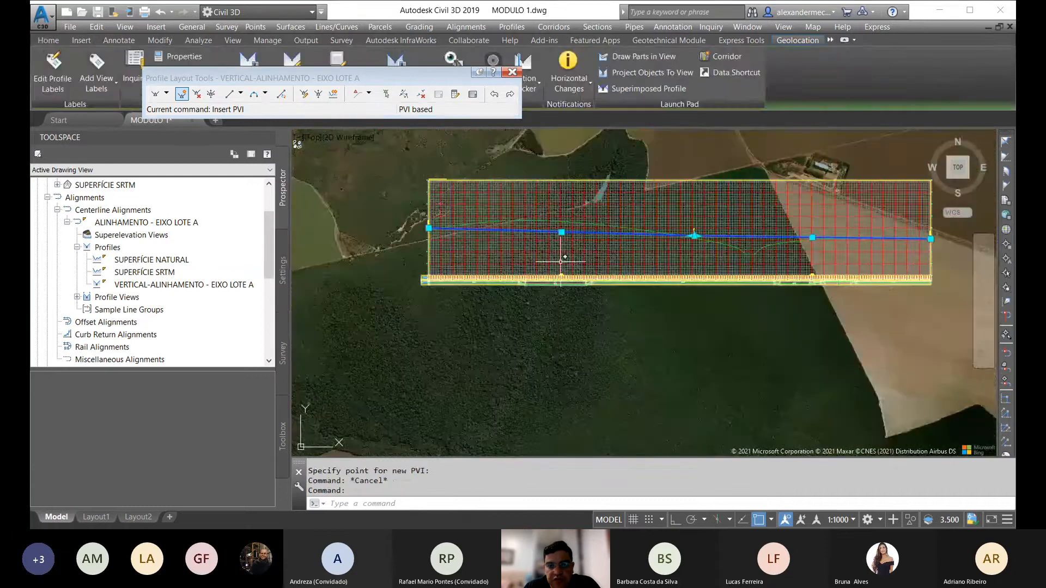
pyautogui.scroll(5, 517, 266)
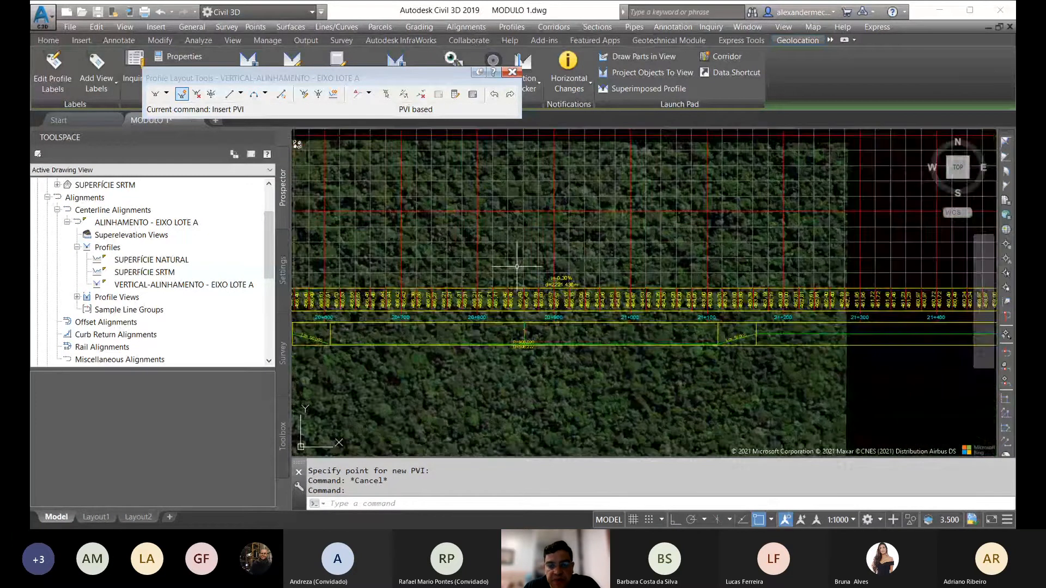
pyautogui.scroll(-5, 637, 240)
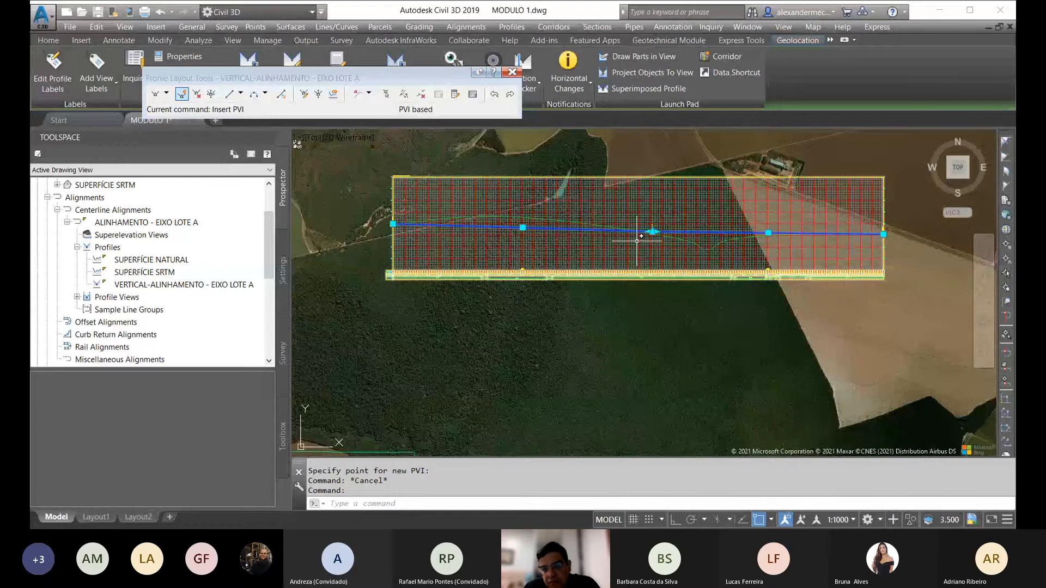
pyautogui.scroll(4, 757, 223)
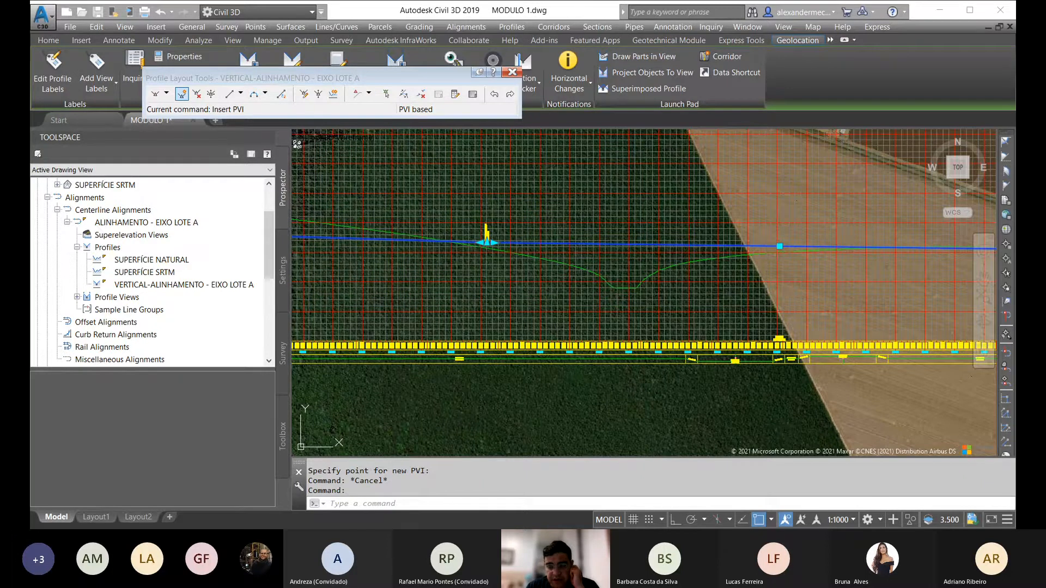
pyautogui.scroll(-5, 596, 319)
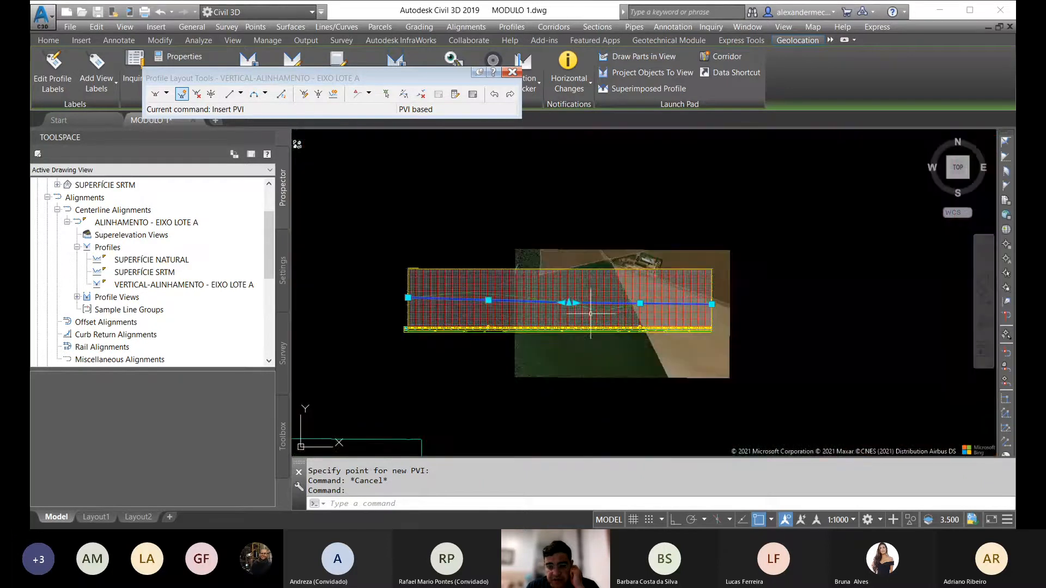
pyautogui.scroll(6, 600, 306)
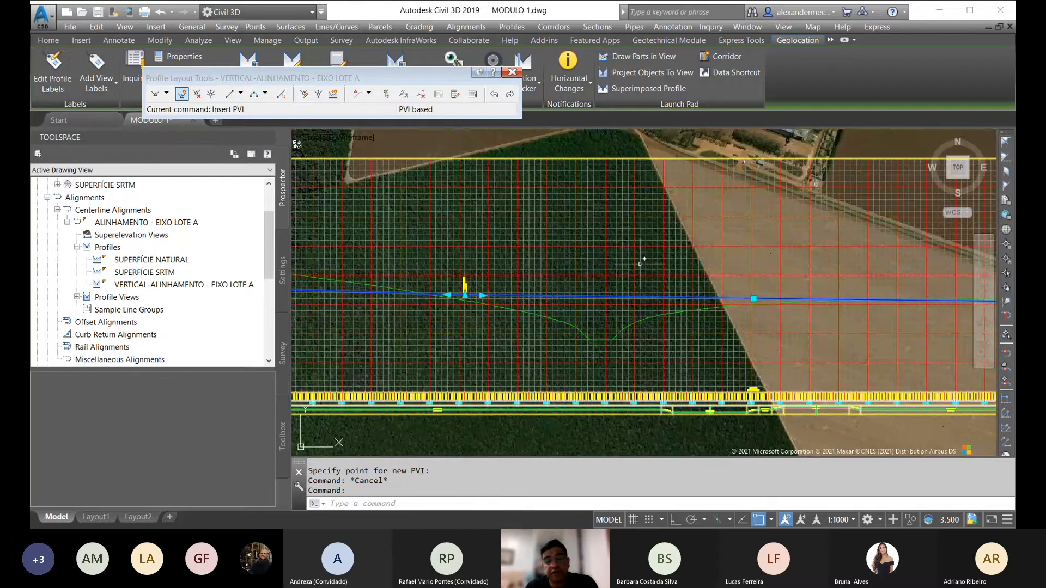
pyautogui.scroll(-4, 596, 264)
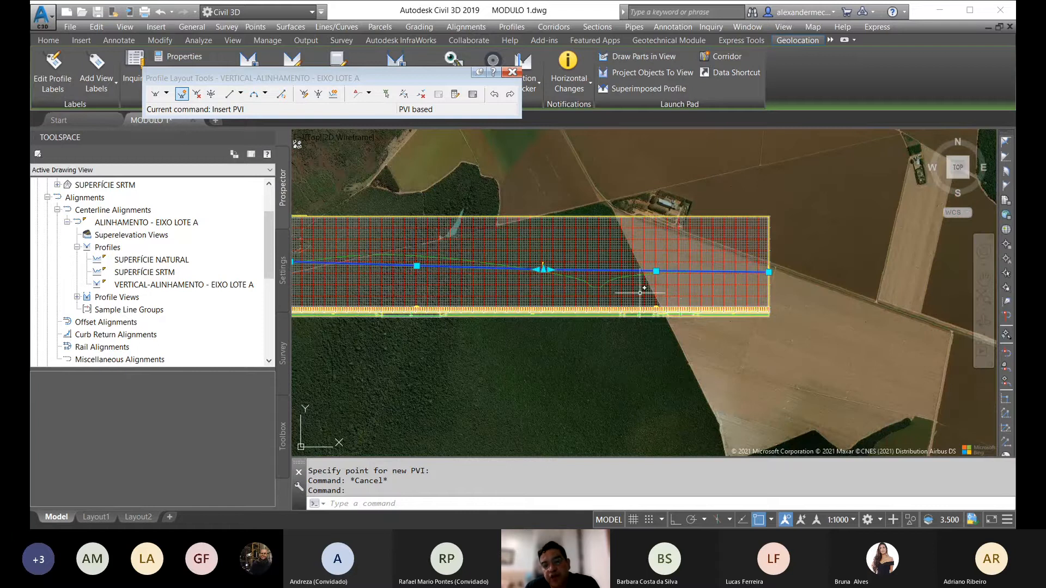
pyautogui.moveTo(510, 315)
pyautogui.mouseDown(button='middle')
pyautogui.moveTo(565, 327)
pyautogui.moveTo(633, 319)
pyautogui.mouseUp(button='middle')
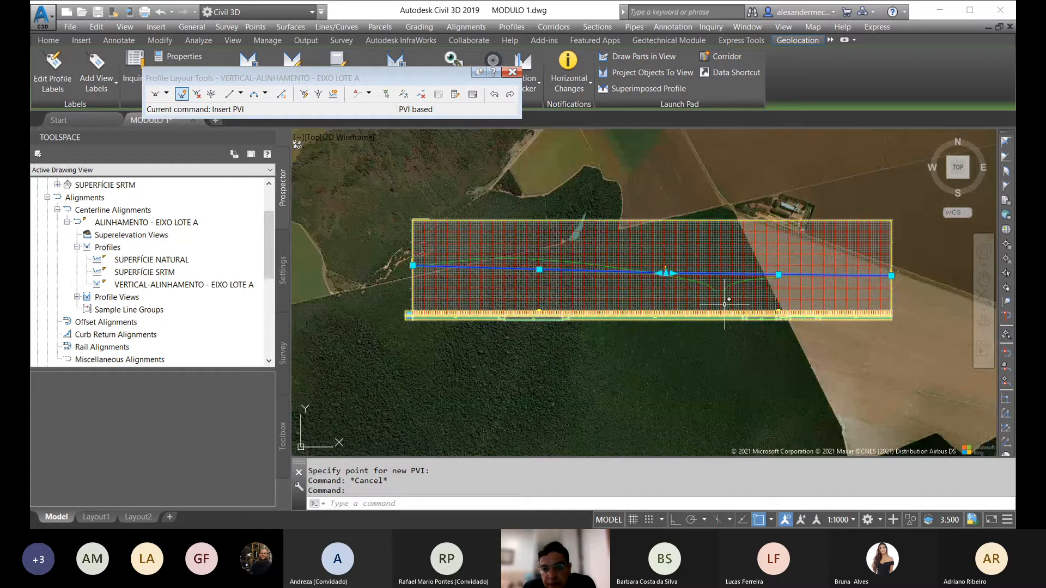
# Examine the terrain depression near station 22+500 and the height of the design line above it.
pyautogui.scroll(3, 724, 299)
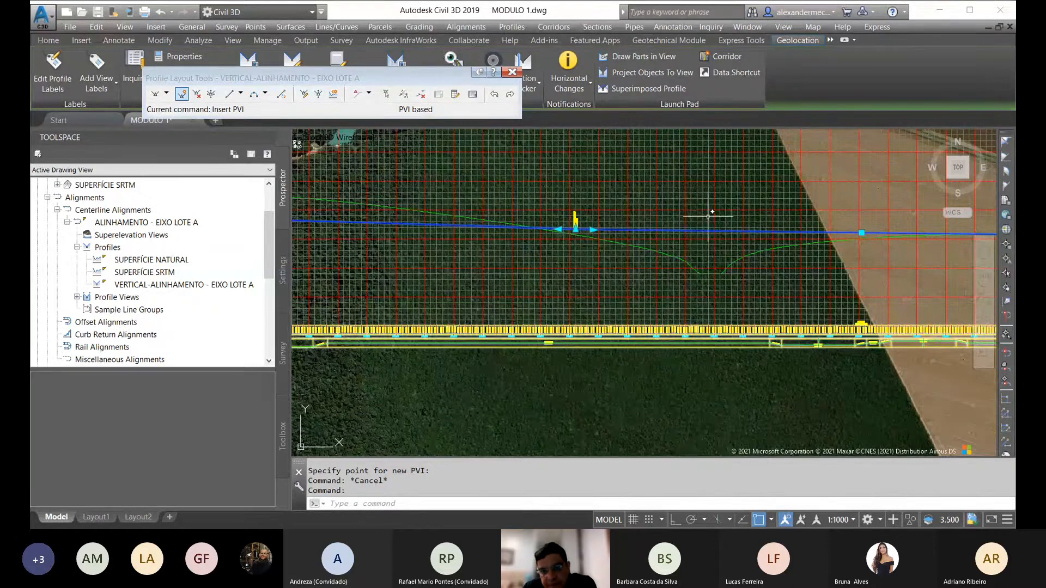
pyautogui.moveTo(708, 217); pyautogui.dragTo(624, 176, button='middle')
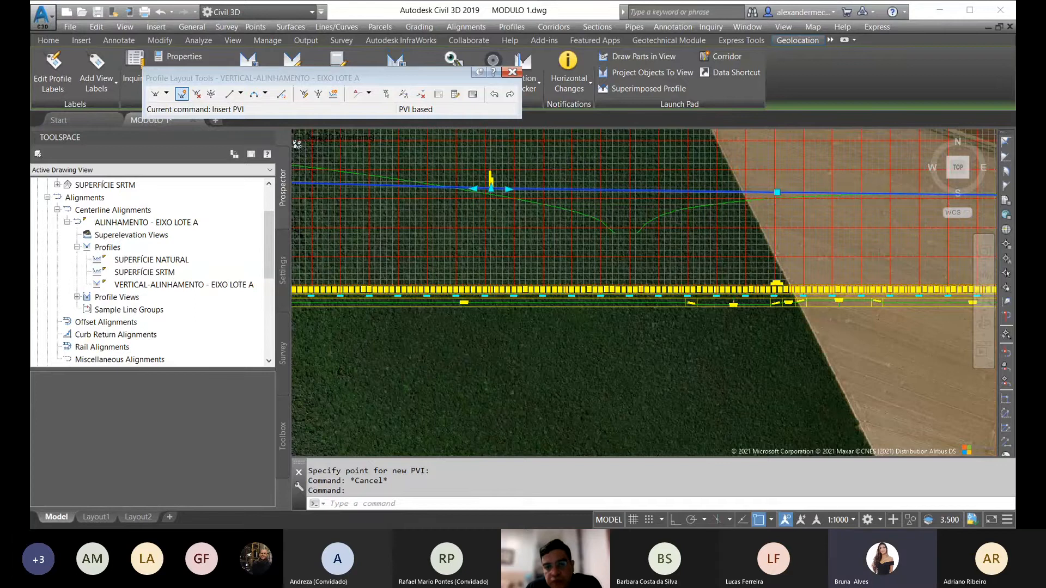
pyautogui.scroll(-8, 636, 269)
pyautogui.scroll(4, 638, 268)
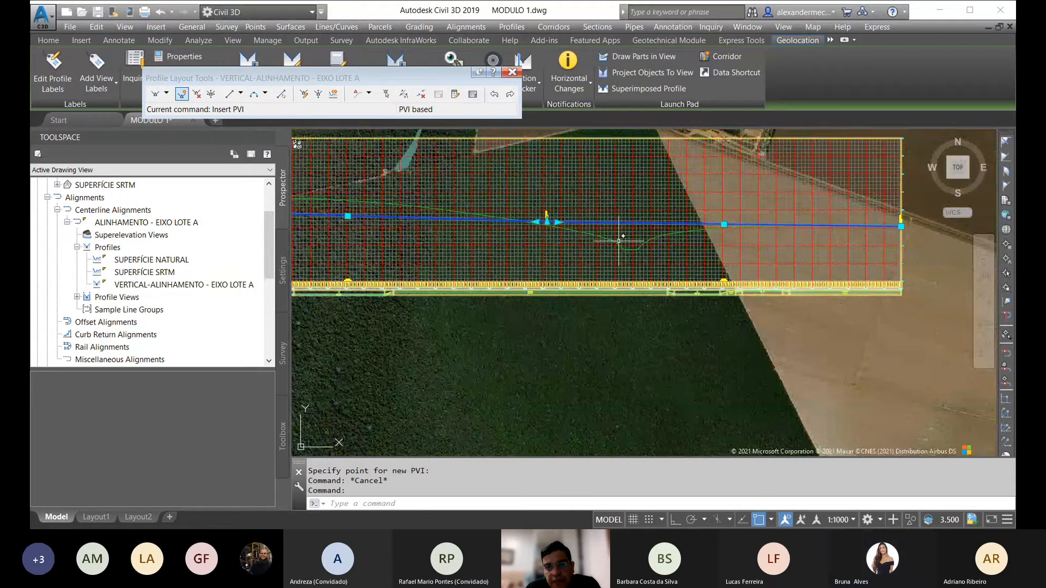
pyautogui.scroll(3, 632, 222)
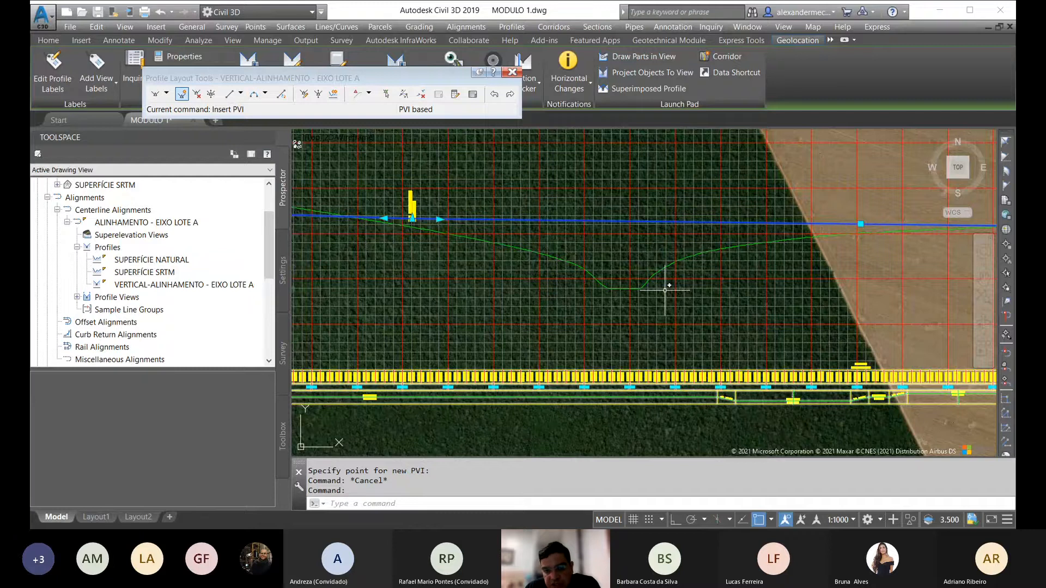
pyautogui.scroll(2, 635, 234)
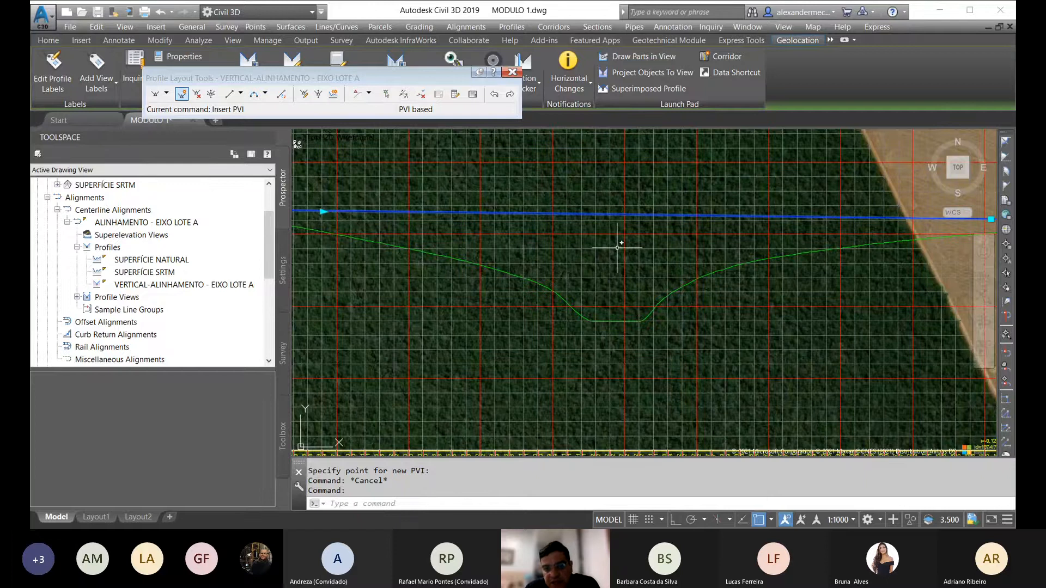
pyautogui.scroll(-2, 602, 250)
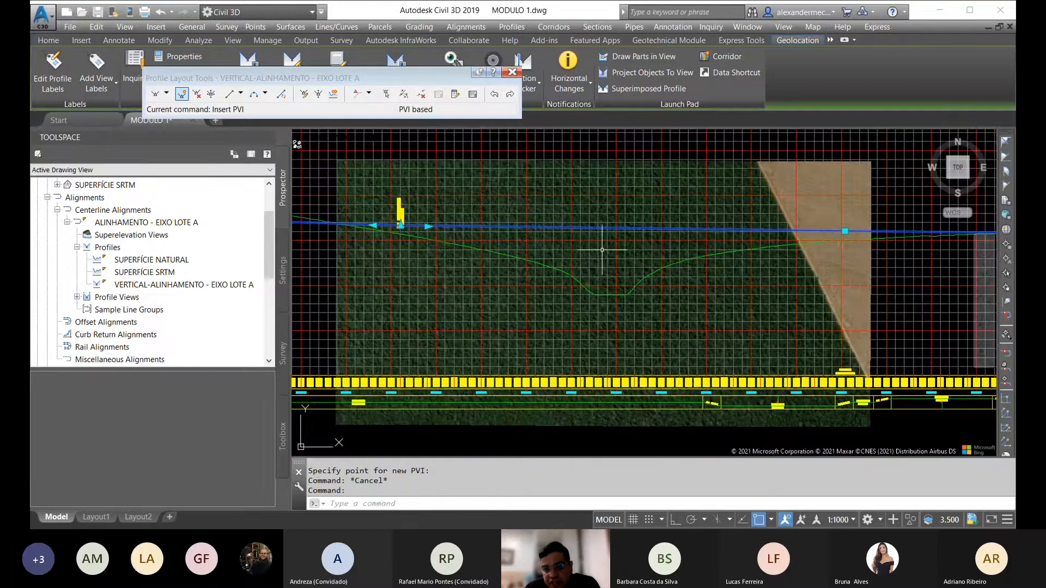
pyautogui.scroll(2, 602, 250)
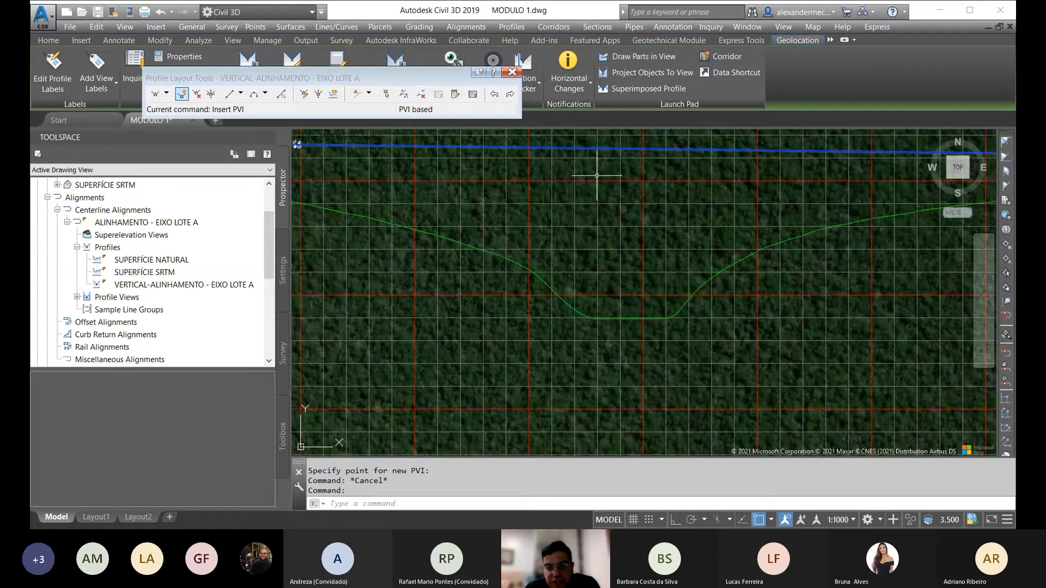
pyautogui.scroll(-3, 626, 240)
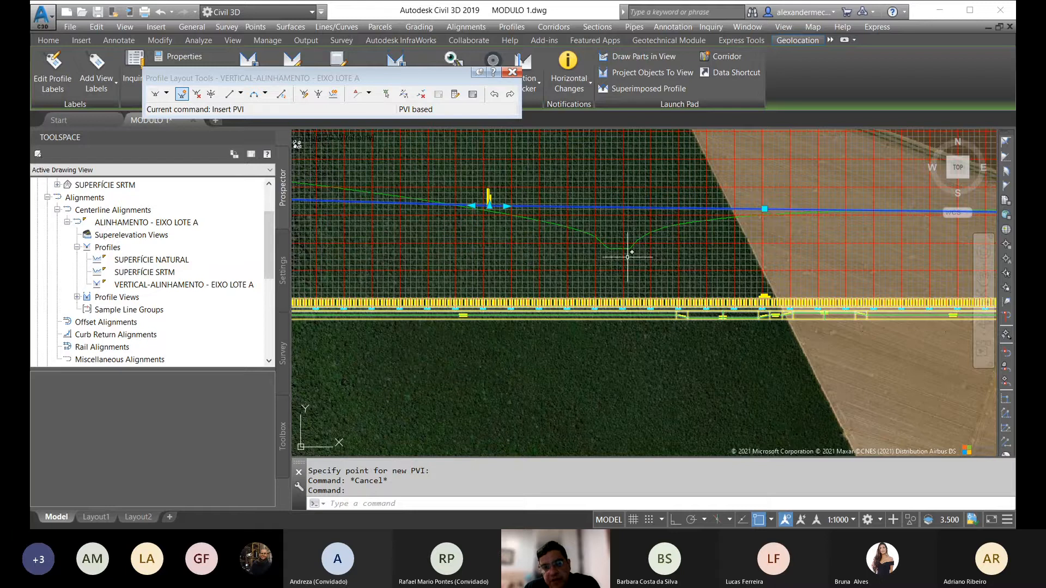
pyautogui.scroll(4, 634, 252)
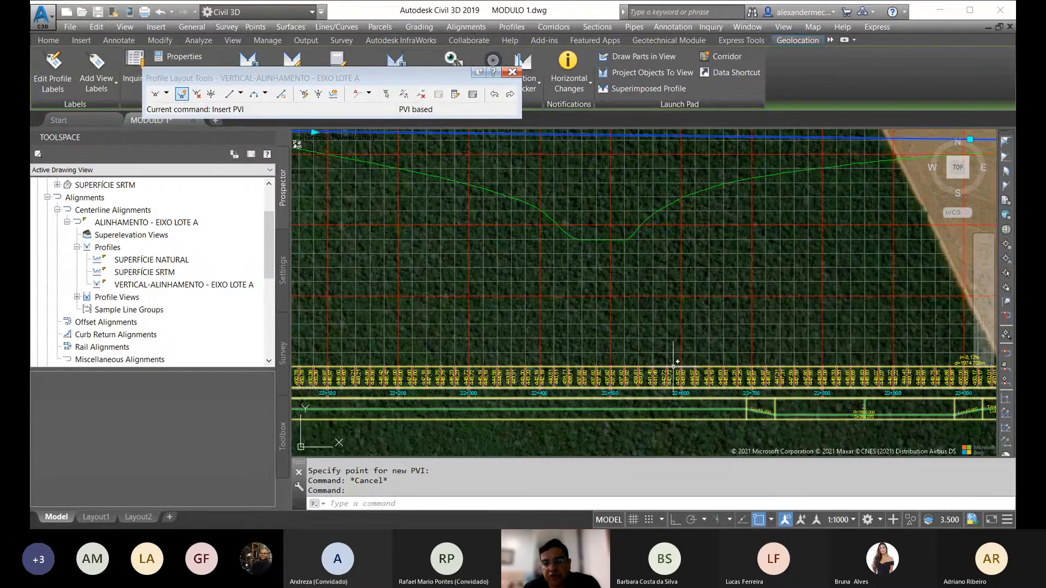
pyautogui.scroll(-2, 580, 342)
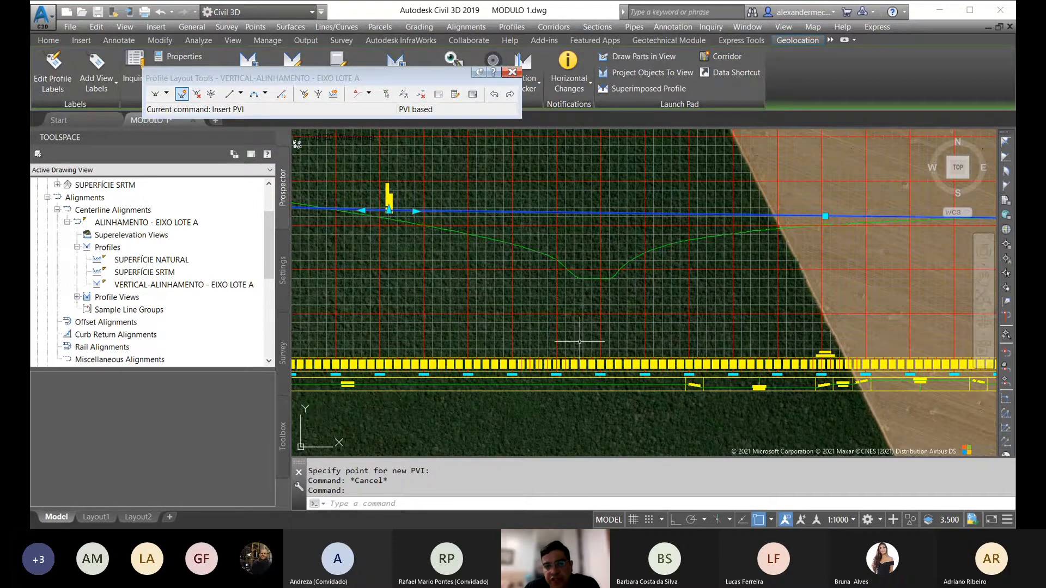
pyautogui.scroll(-6, 613, 293)
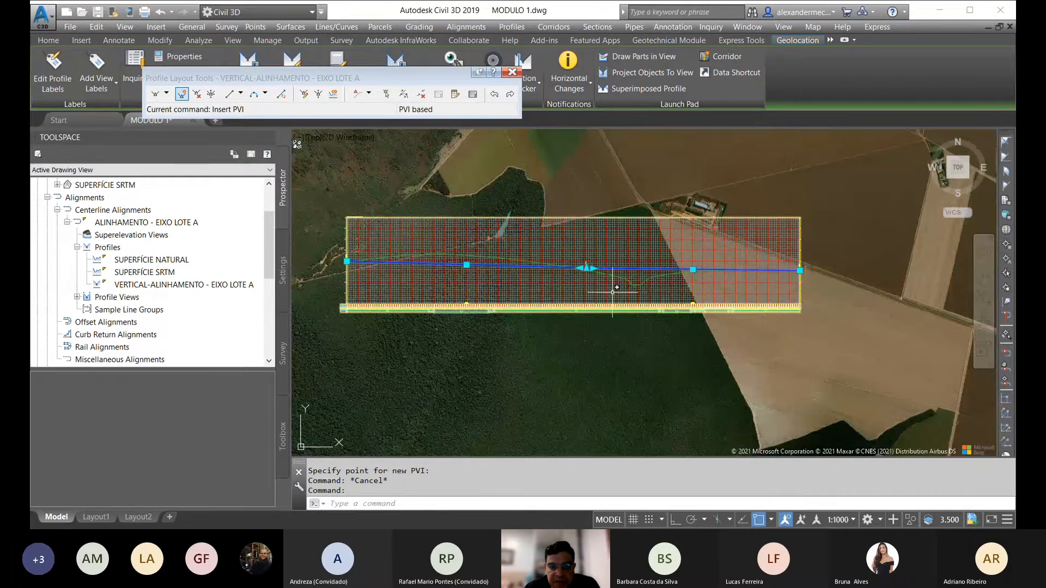
pyautogui.scroll(8, 654, 275)
pyautogui.scroll(-3, 655, 277)
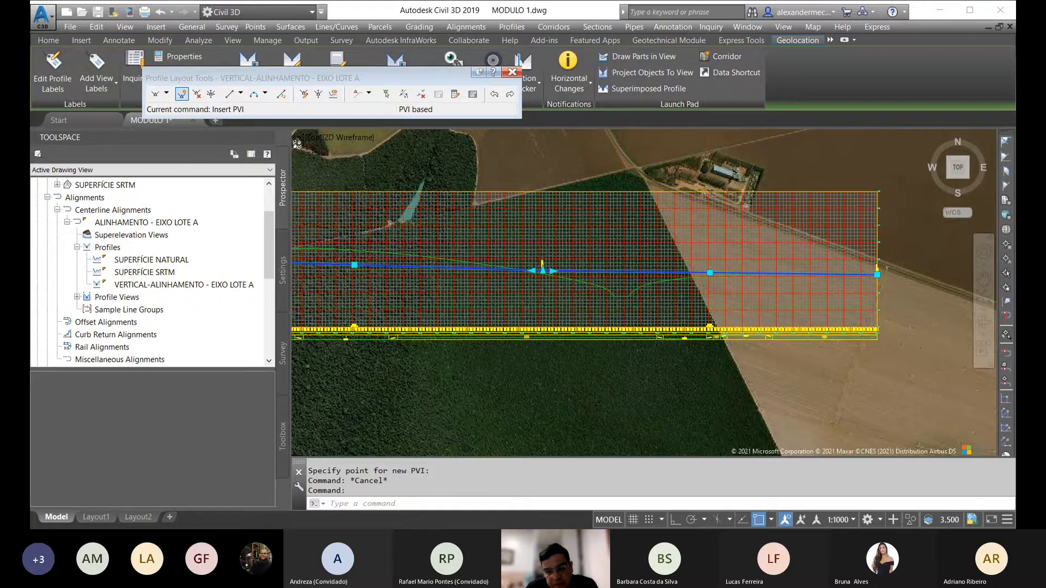
pyautogui.scroll(5, 626, 278)
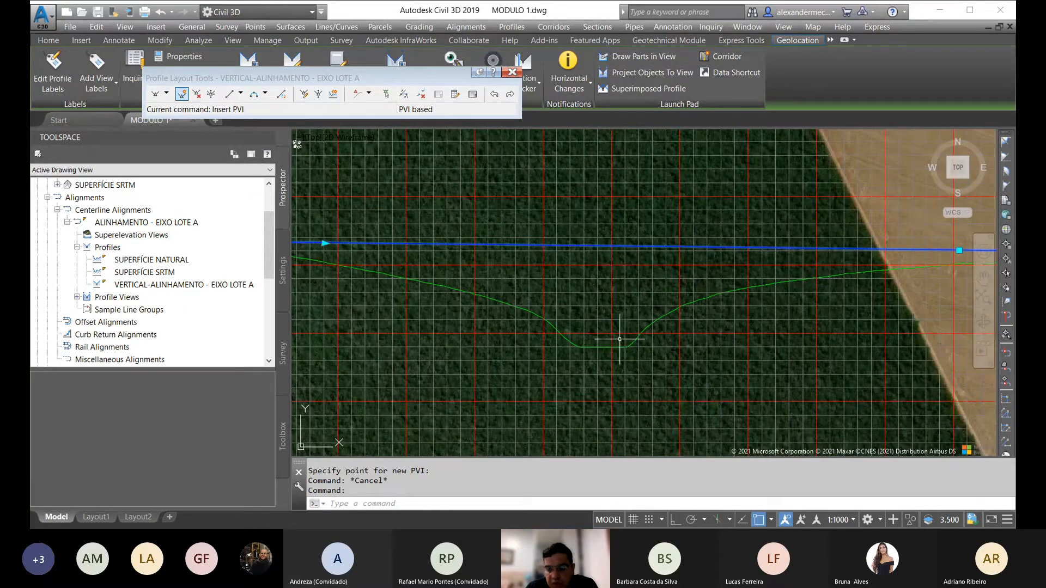
pyautogui.scroll(-2, 620, 339)
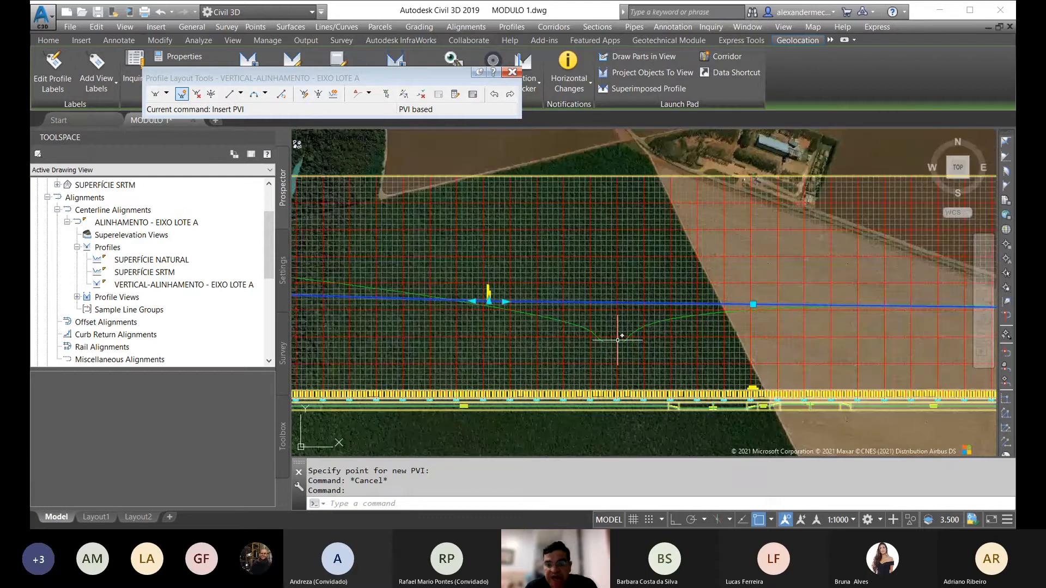
pyautogui.scroll(-3, 618, 340)
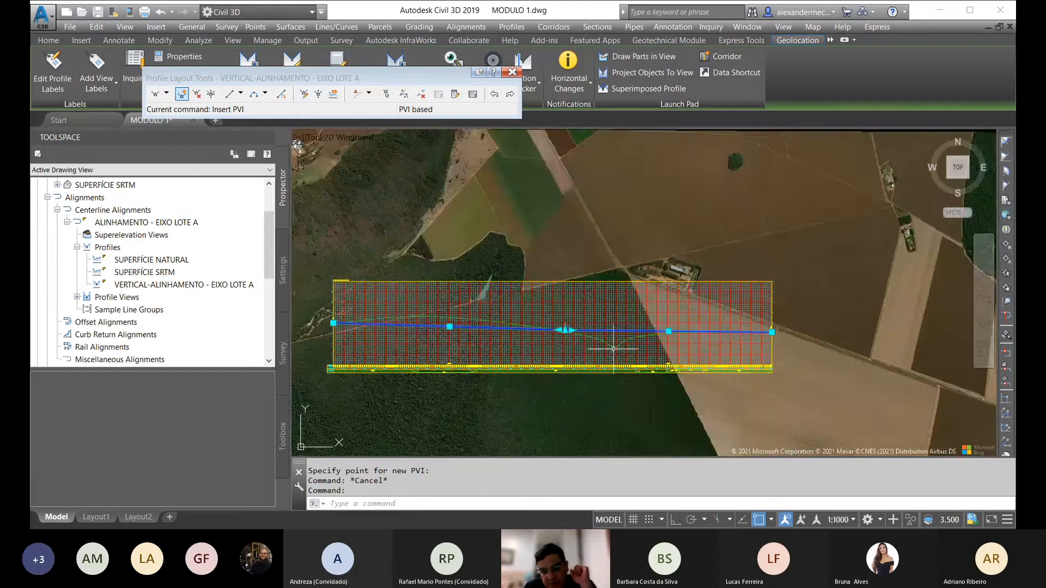
# Examine the last tangent's grade and length label near station 23+000 and how its end fits the terrain at the last station.
pyautogui.scroll(6, 453, 367)
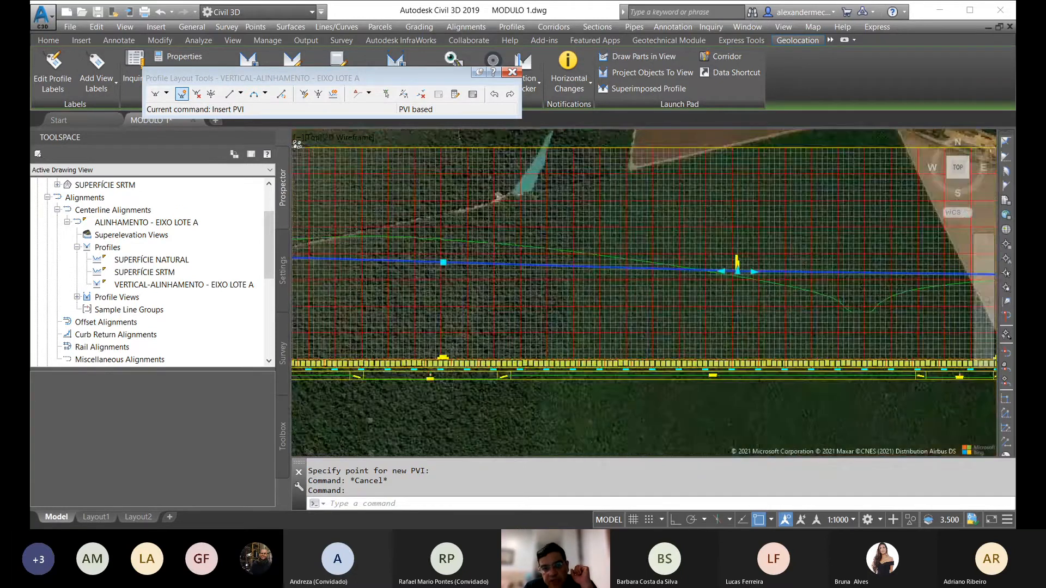
pyautogui.scroll(-5, 618, 345)
pyautogui.scroll(6, 618, 346)
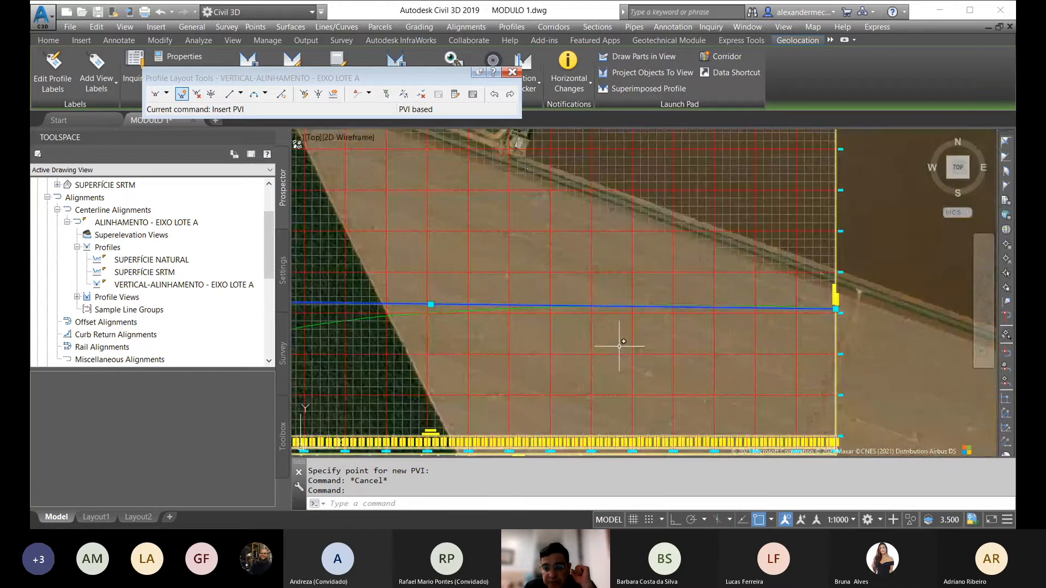
pyautogui.scroll(-3, 857, 295)
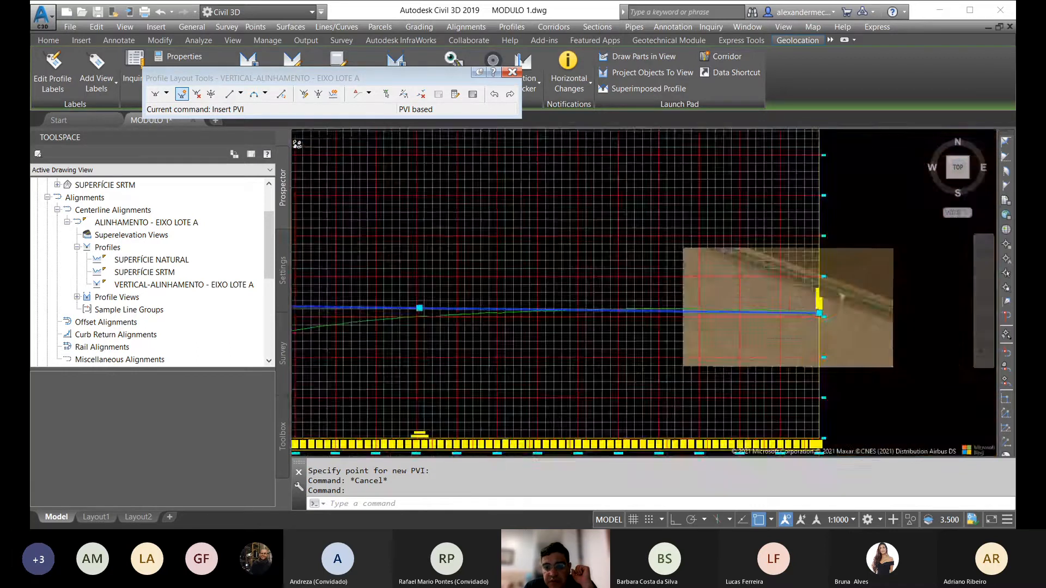
pyautogui.scroll(6, 648, 381)
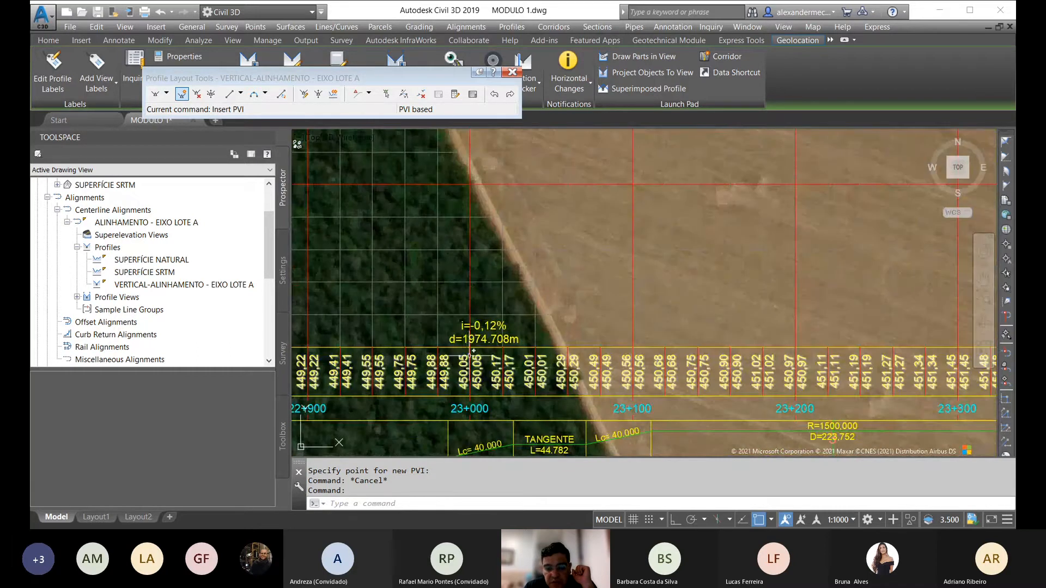
pyautogui.scroll(-4, 636, 309)
pyautogui.scroll(5, 669, 258)
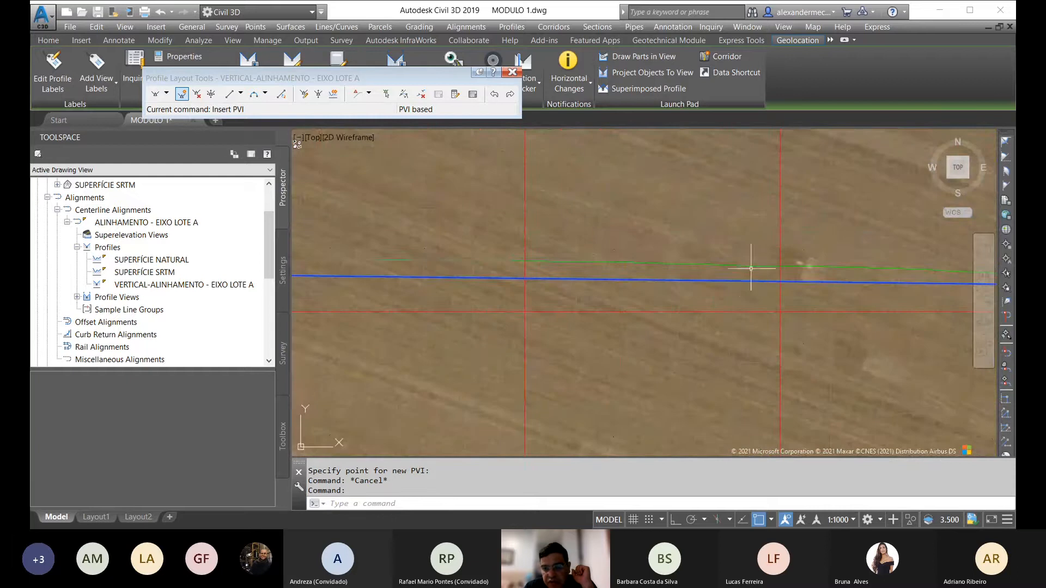
pyautogui.scroll(-4, 669, 259)
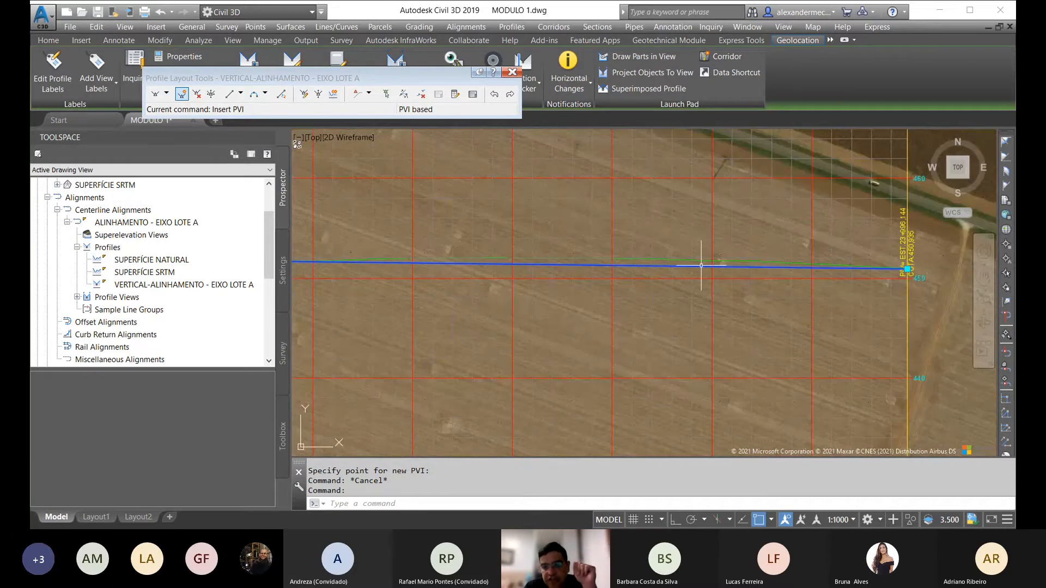
pyautogui.scroll(4, 916, 269)
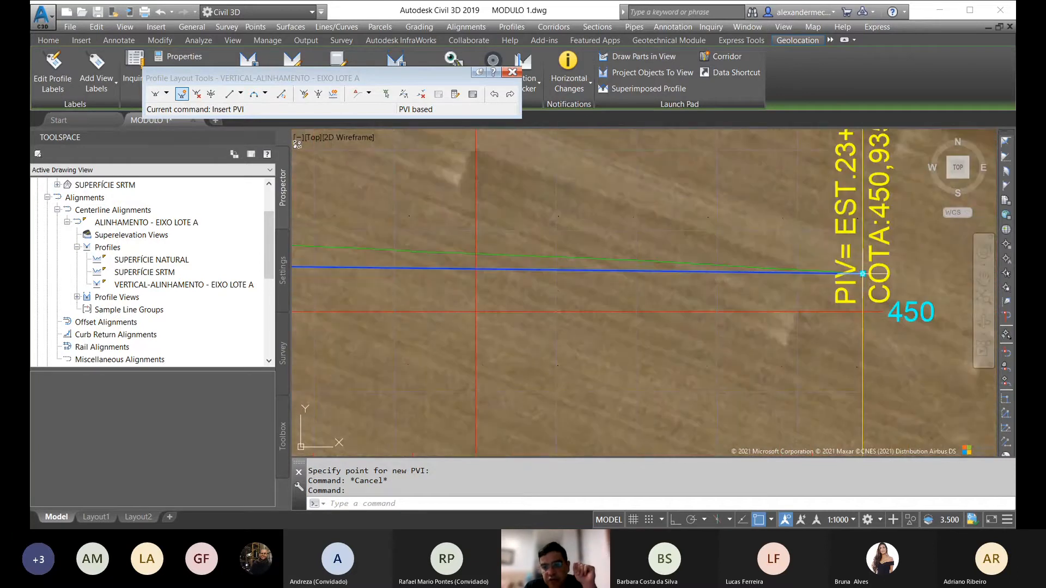
# Raise the design profile's end PVI along the last station's vertical line using the Nearest snap, and deselect the profile.
pyautogui.click(907, 268)
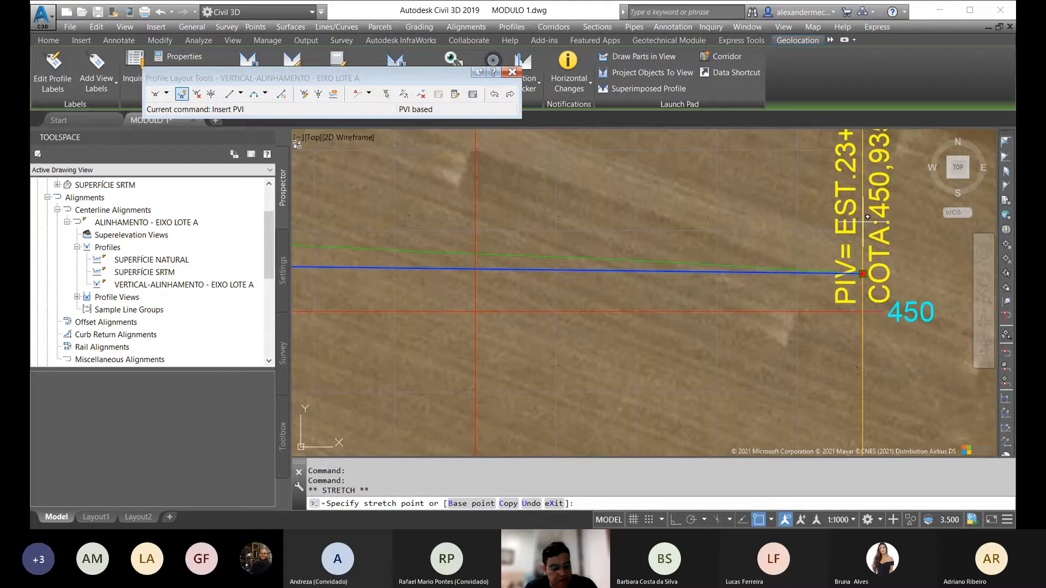
pyautogui.keyDown('shift'); pyautogui.rightClick(865, 223); pyautogui.keyUp('shift')
pyautogui.click(894, 458)
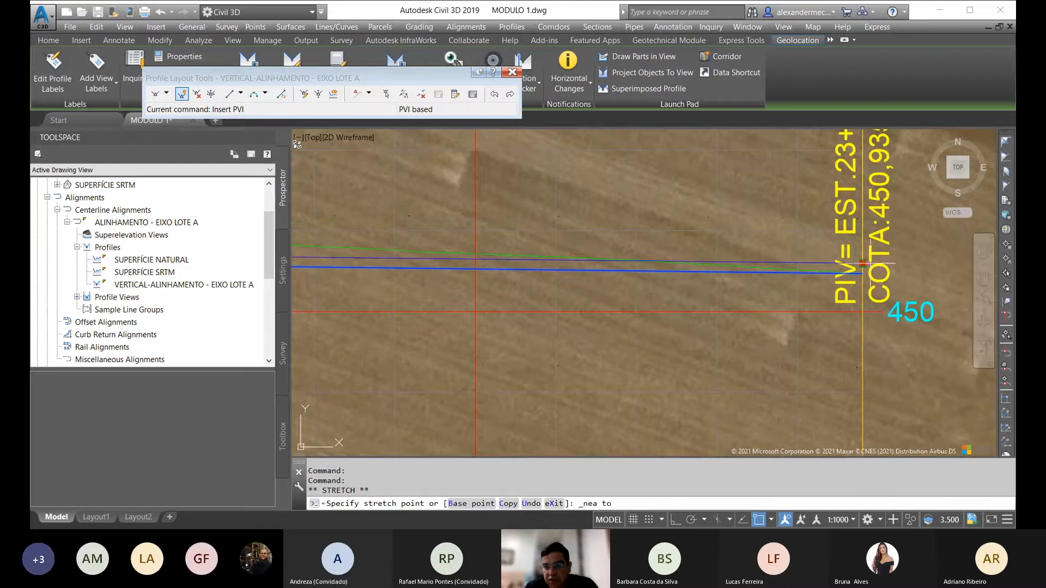
pyautogui.click(862, 249)
pyautogui.scroll(-9, 854, 256)
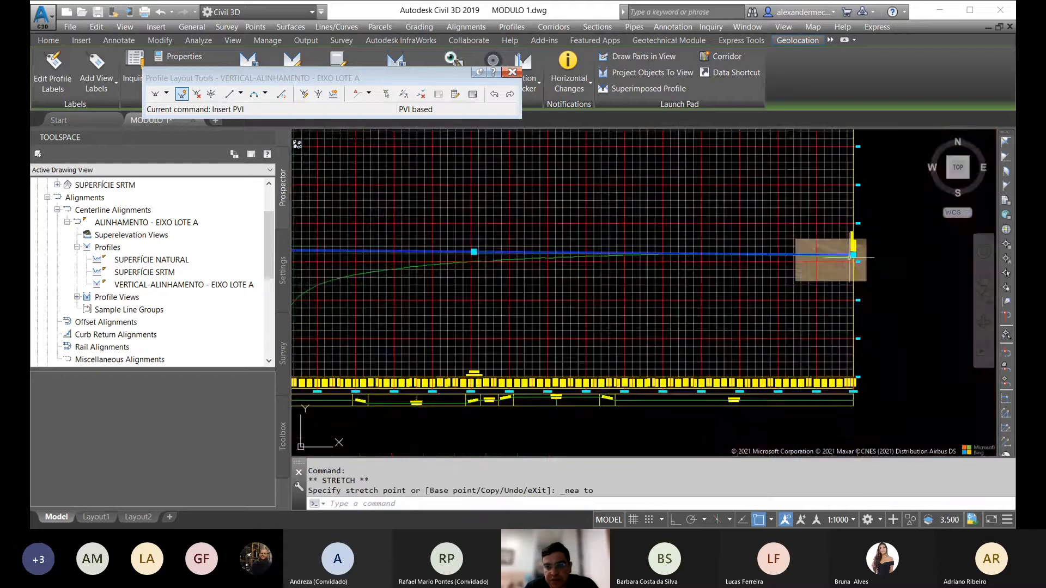
pyautogui.scroll(5, 658, 258)
pyautogui.scroll(-6, 658, 257)
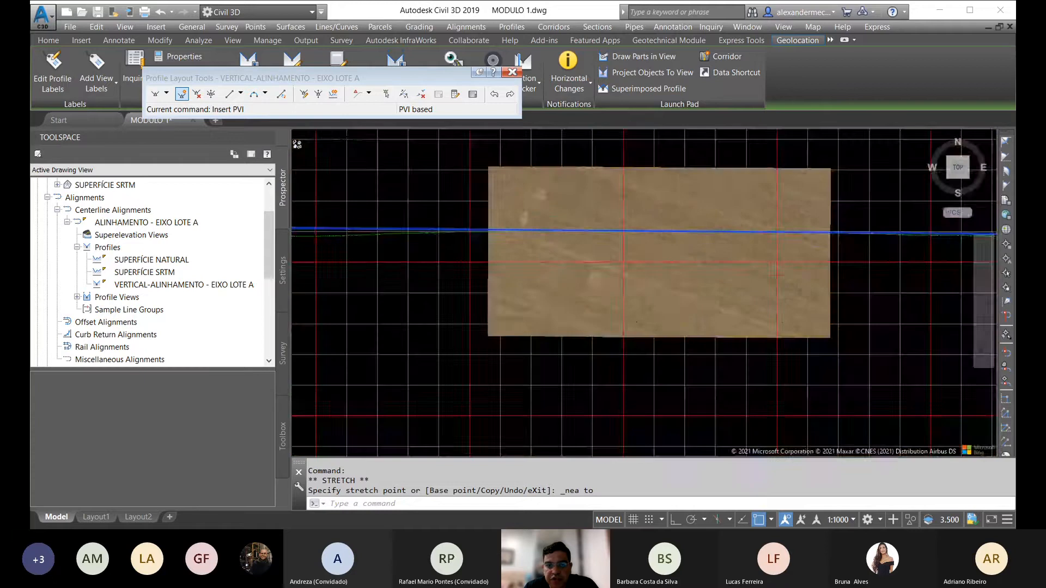
pyautogui.press('Escape')
pyautogui.scroll(-2, 701, 282)
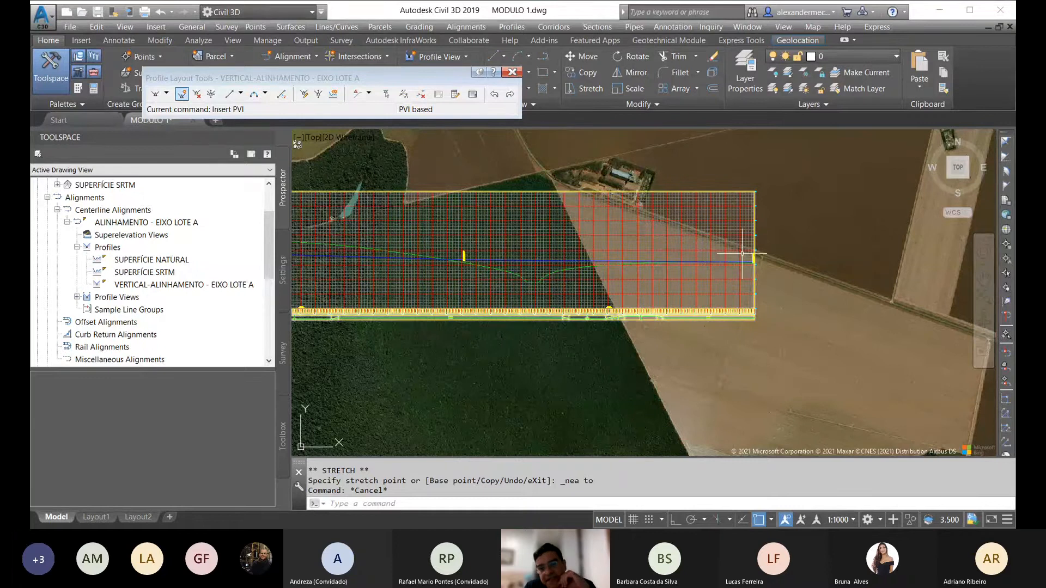
# Examine how the last tangent of the design profile runs against the terrain up to its raised end.
pyautogui.scroll(10, 665, 270)
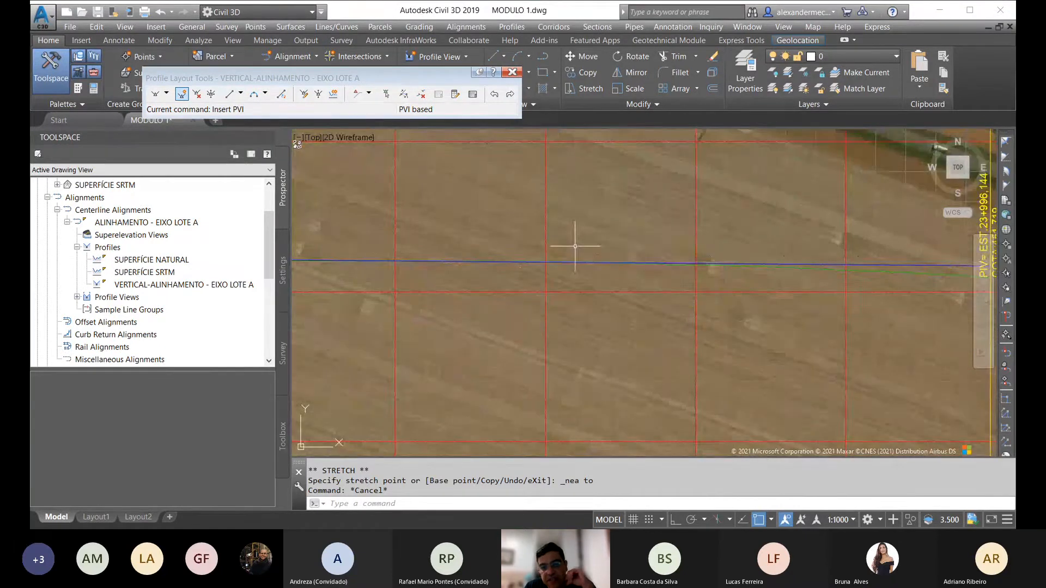
pyautogui.scroll(-8, 661, 273)
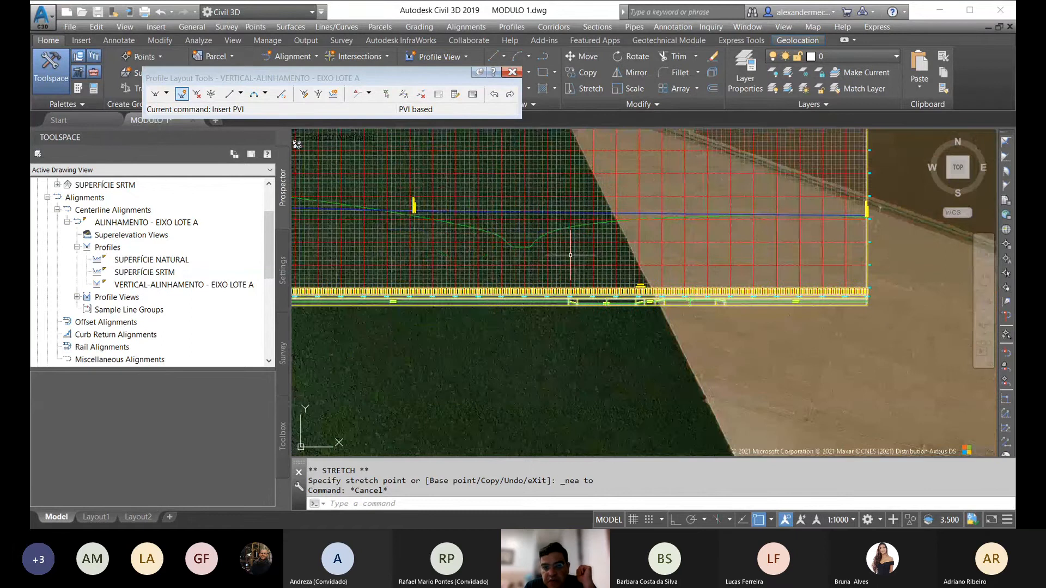
pyautogui.scroll(8, 649, 283)
pyautogui.scroll(-8, 635, 297)
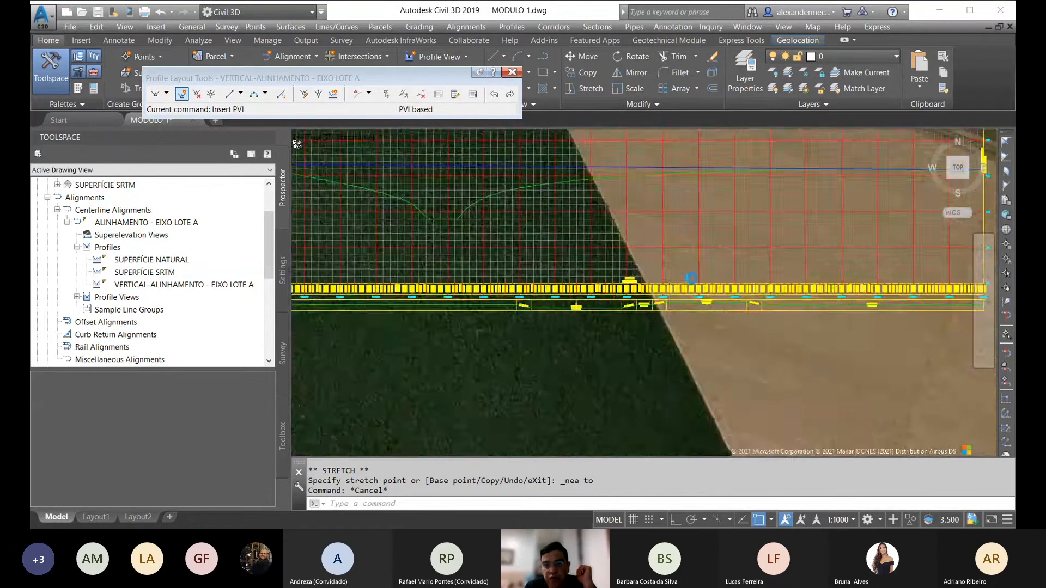
pyautogui.scroll(5, 632, 284)
pyautogui.scroll(-4, 524, 289)
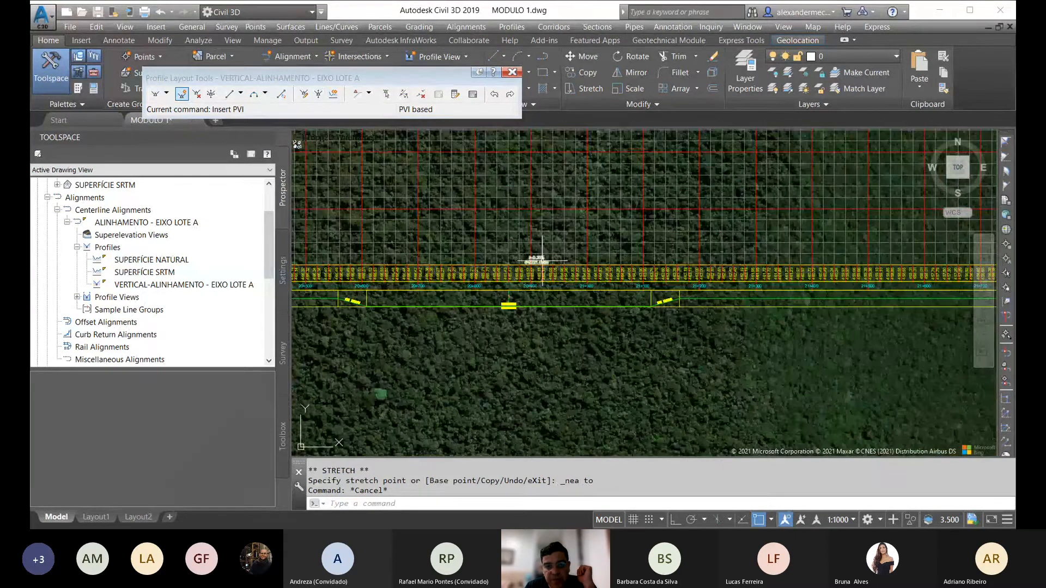
pyautogui.scroll(4, 524, 288)
pyautogui.scroll(-8, 525, 297)
pyautogui.scroll(2, 524, 297)
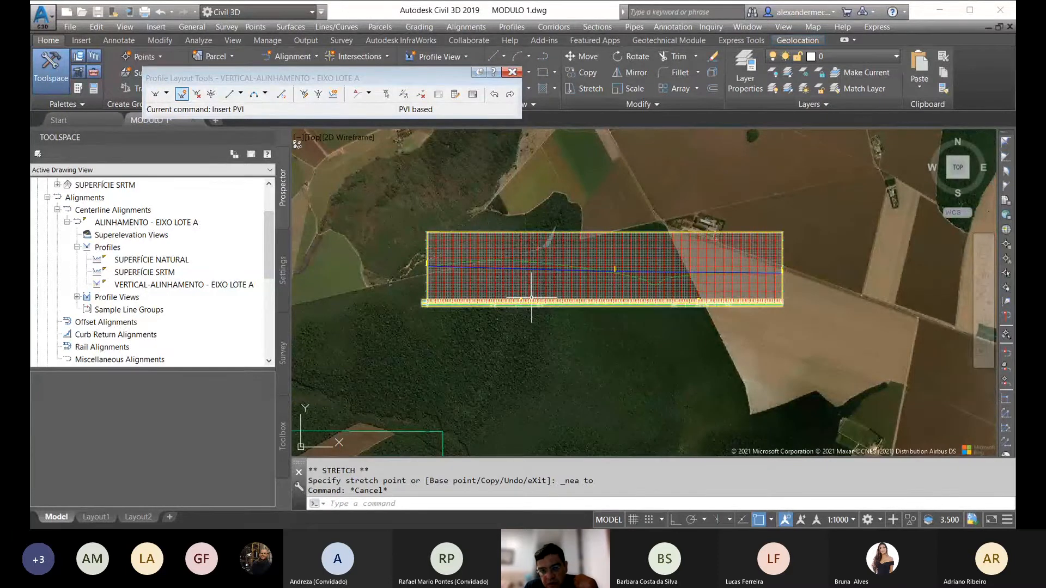
# Examine the first tangent's grade and length label near station 20+900 and the design line's course above it.
pyautogui.scroll(3, 525, 303)
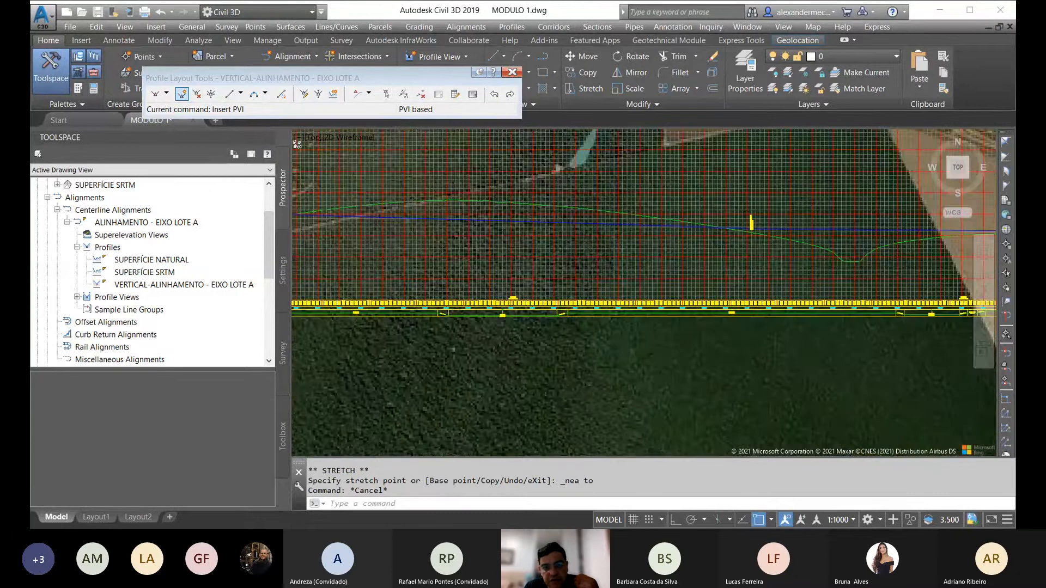
pyautogui.scroll(3, 507, 303)
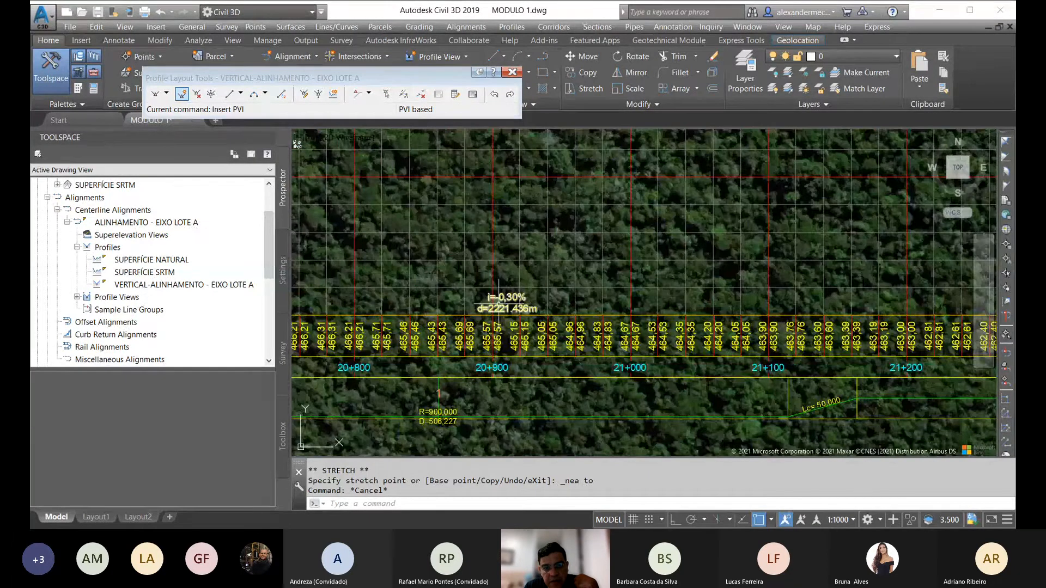
pyautogui.scroll(-3, 498, 297)
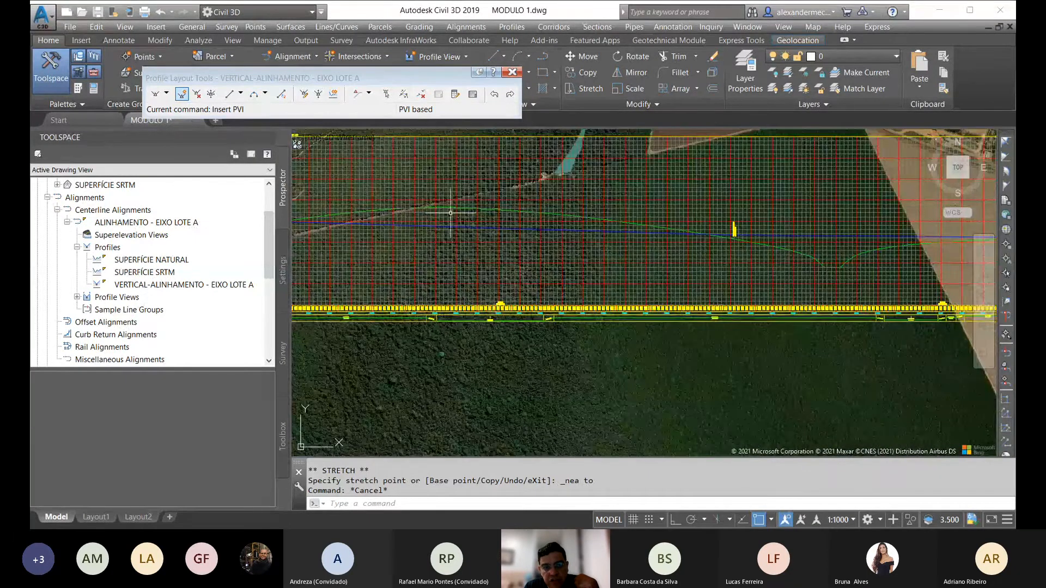
pyautogui.scroll(3, 501, 297)
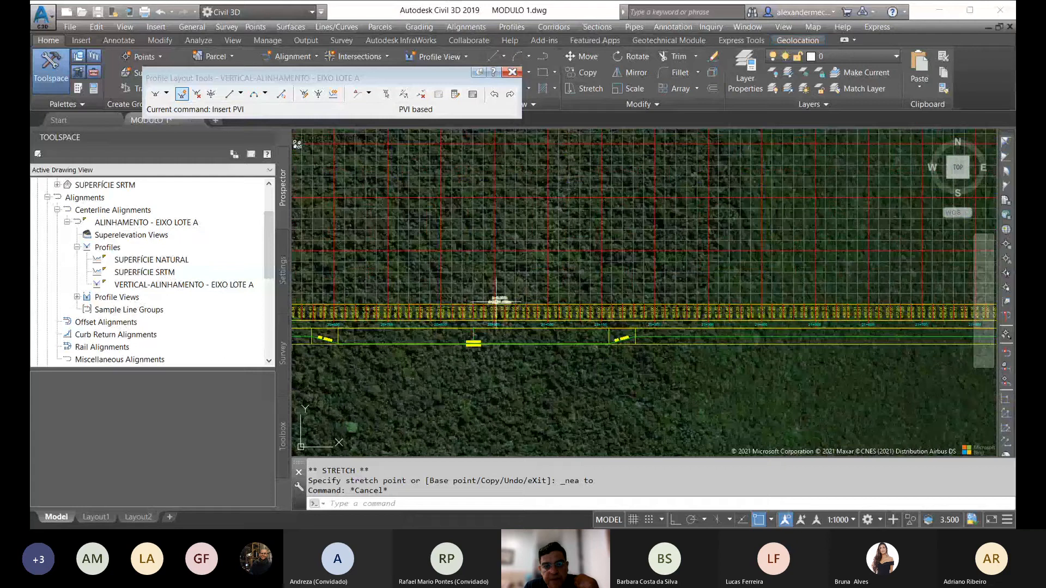
pyautogui.scroll(5, 492, 298)
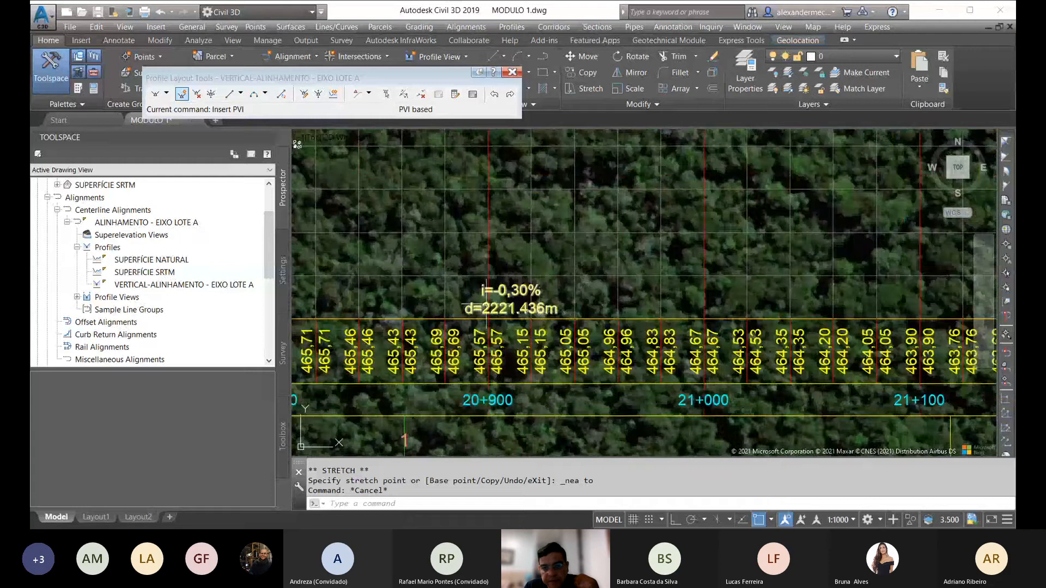
pyautogui.scroll(-8, 487, 297)
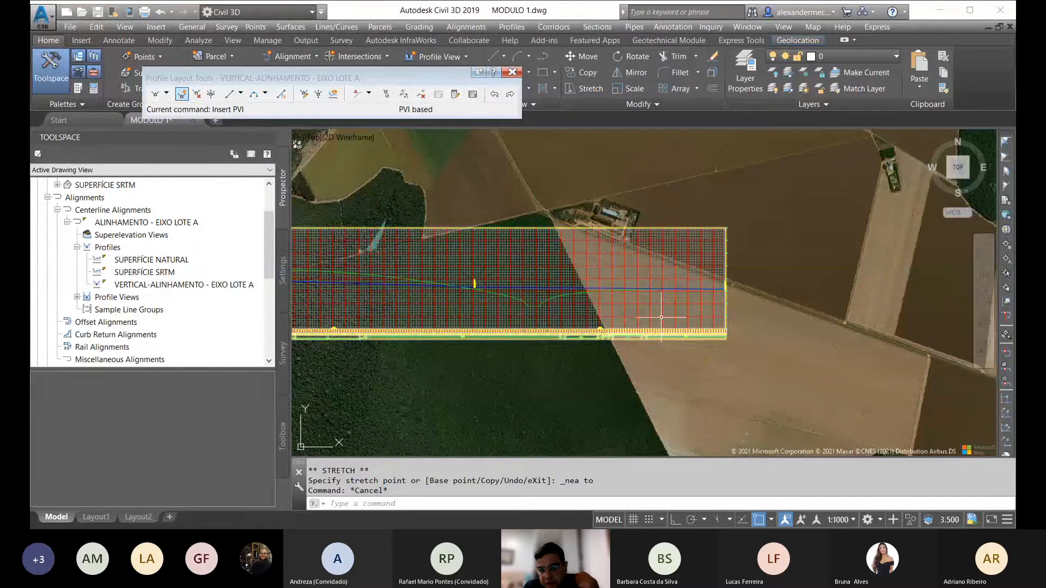
# Examine the design line over the terrain depression, selecting the profile to check its PVIs before clearing the selection.
pyautogui.moveTo(528, 331); pyautogui.dragTo(693, 305, button='middle')
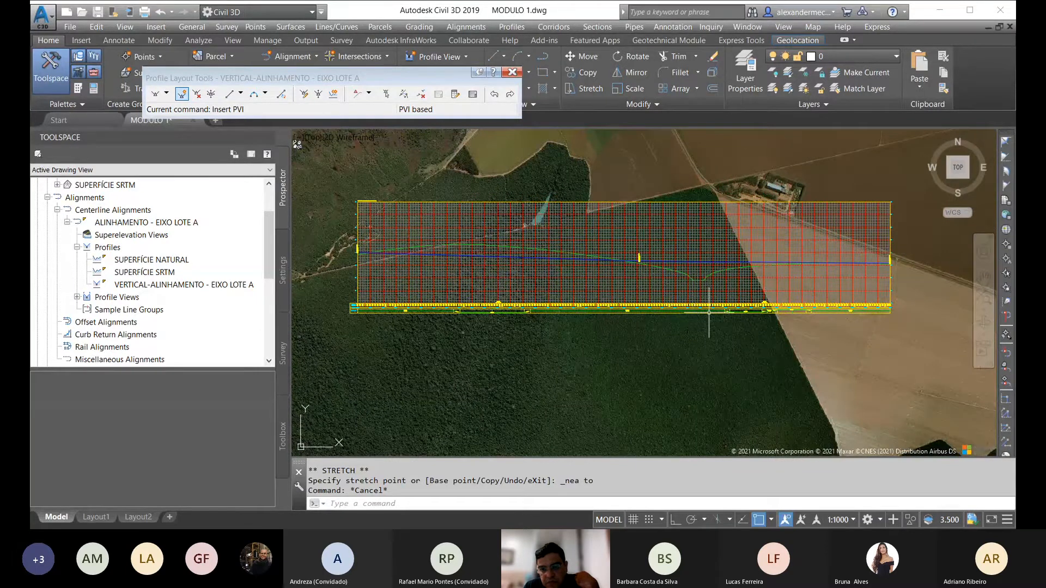
pyautogui.scroll(3, 725, 288)
pyautogui.scroll(3, 688, 281)
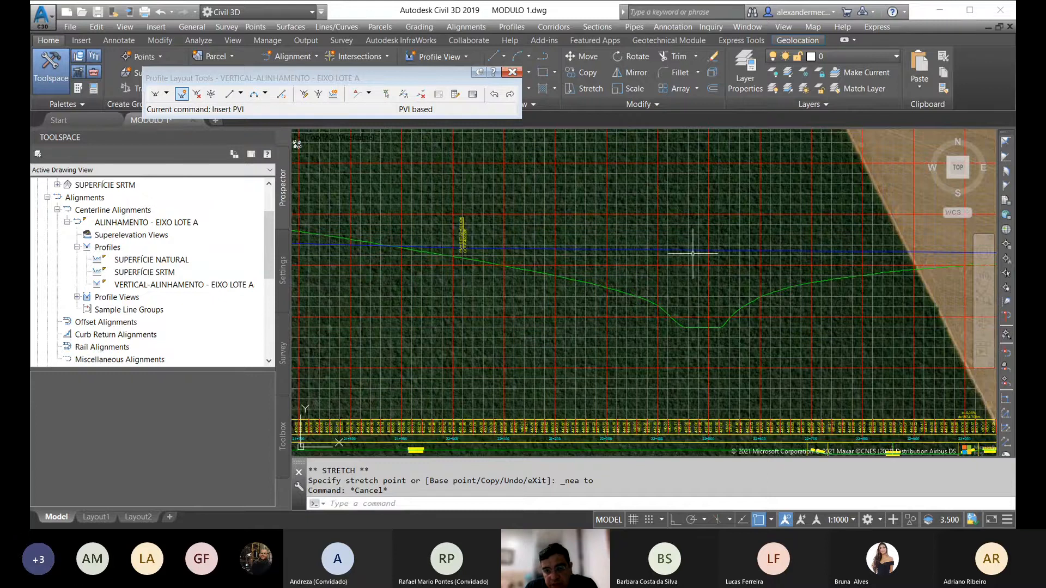
pyautogui.click(693, 250)
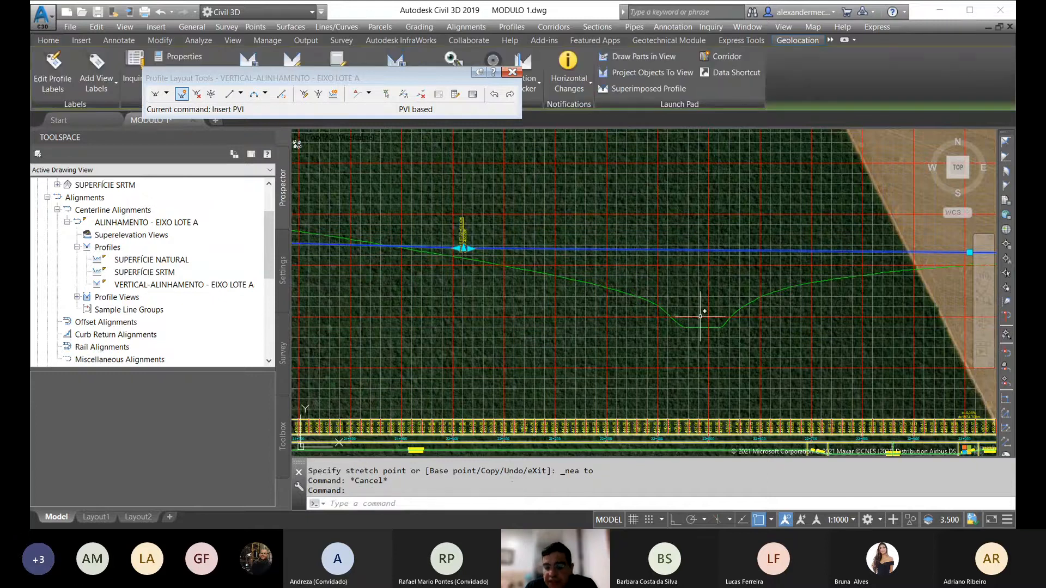
pyautogui.scroll(-8, 681, 305)
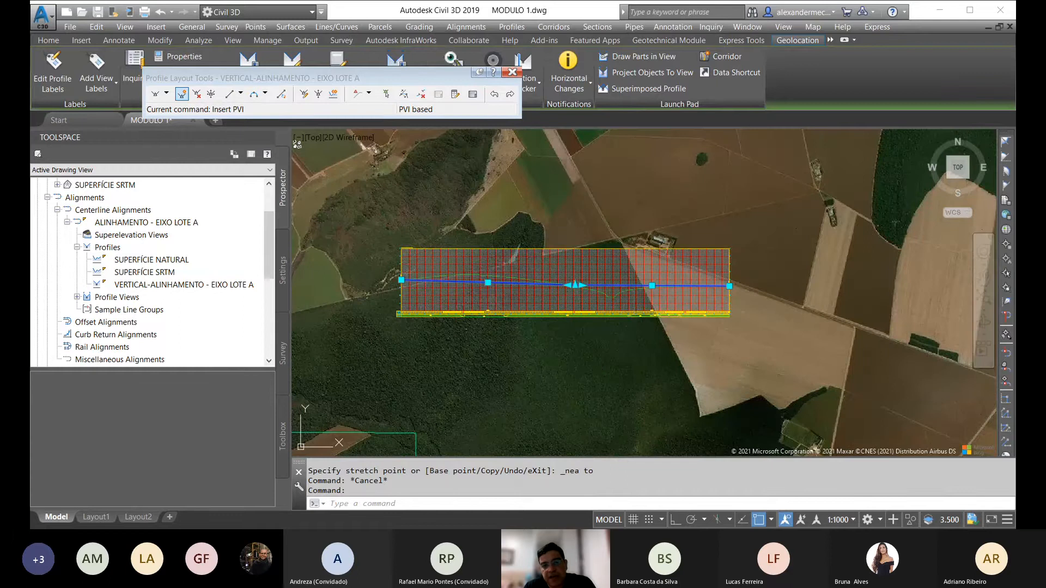
pyautogui.press('Escape')
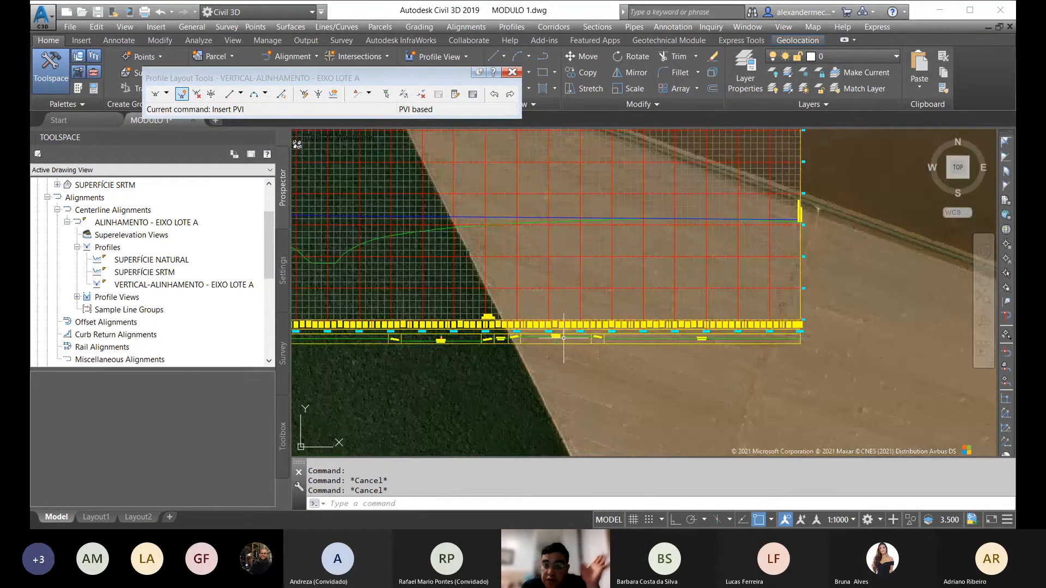
# Select the design profile and stretch the PVI at station 22+021.436 towards the terrain depression.
pyautogui.moveTo(582, 342); pyautogui.dragTo(725, 326, button='middle')
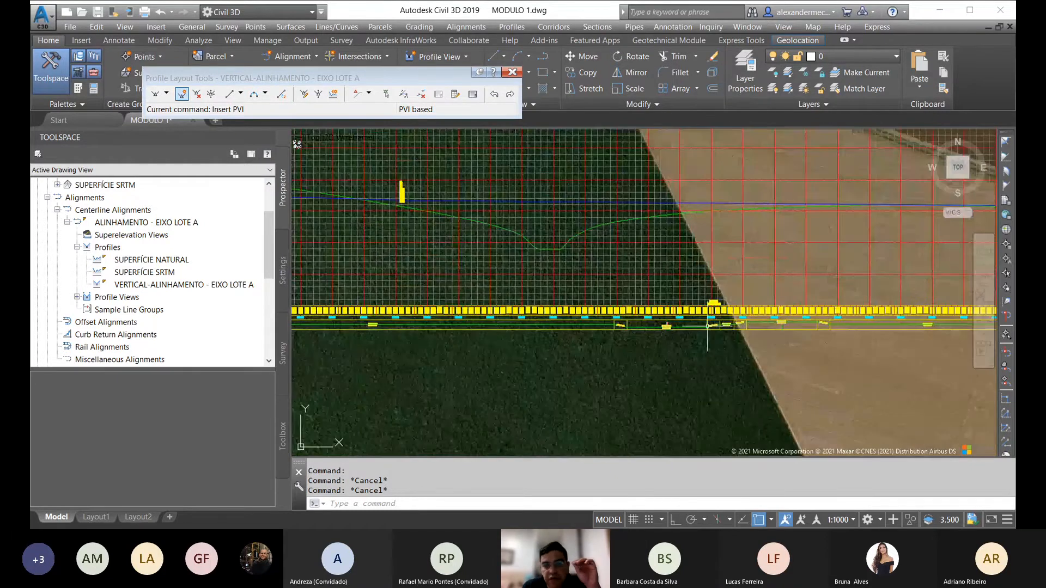
pyautogui.click(580, 202)
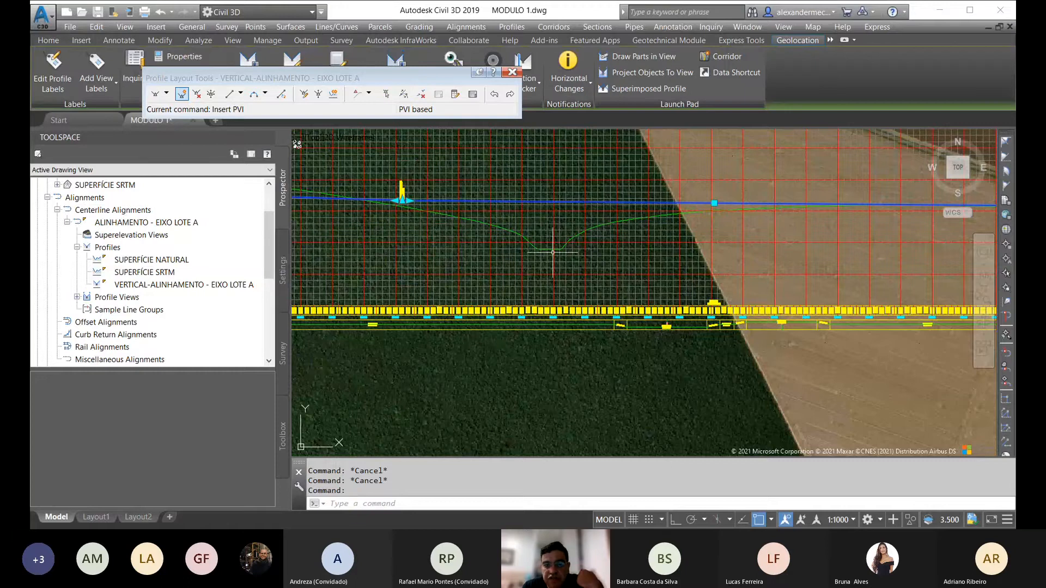
pyautogui.scroll(-2, 593, 235)
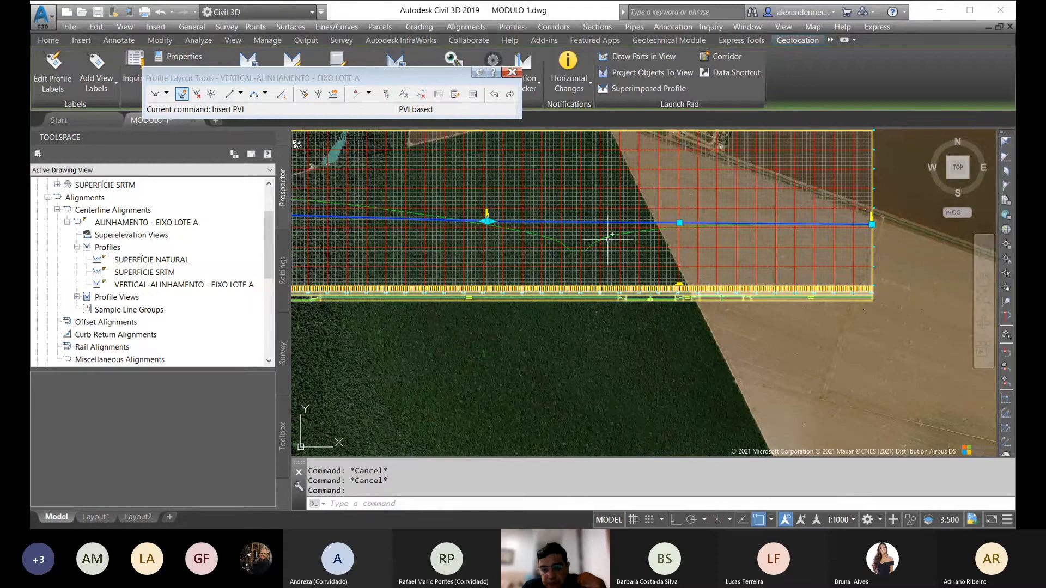
pyautogui.scroll(4, 486, 215)
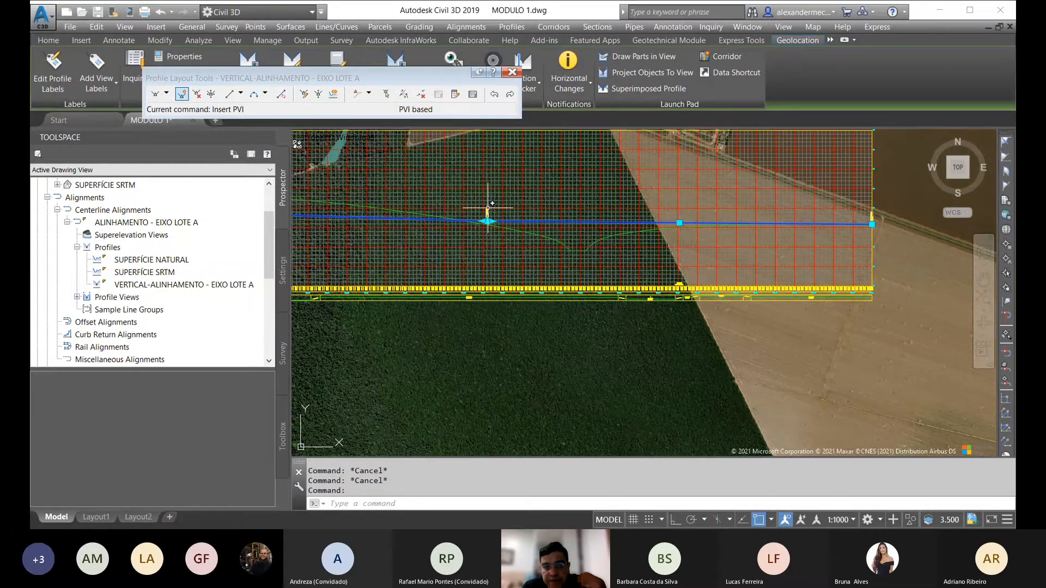
pyautogui.click(479, 264)
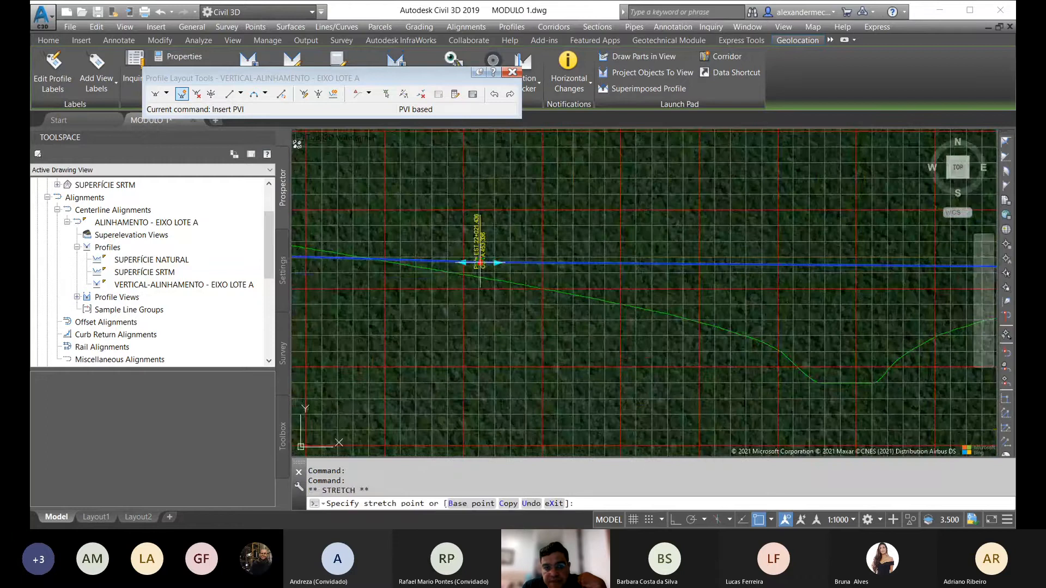
pyautogui.scroll(-3, 585, 298)
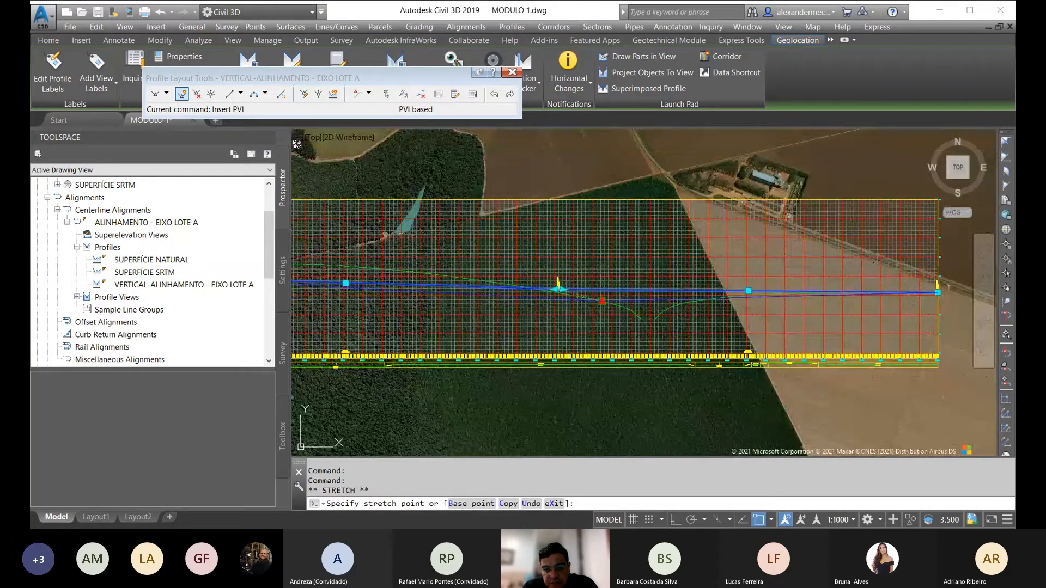
# Move the design profile's middle PVI onto the green terrain line, at about station 22+246 and elevation 447 m, and clear the selection.
pyautogui.click(601, 297)
pyautogui.scroll(-3, 582, 319)
pyautogui.scroll(6, 583, 320)
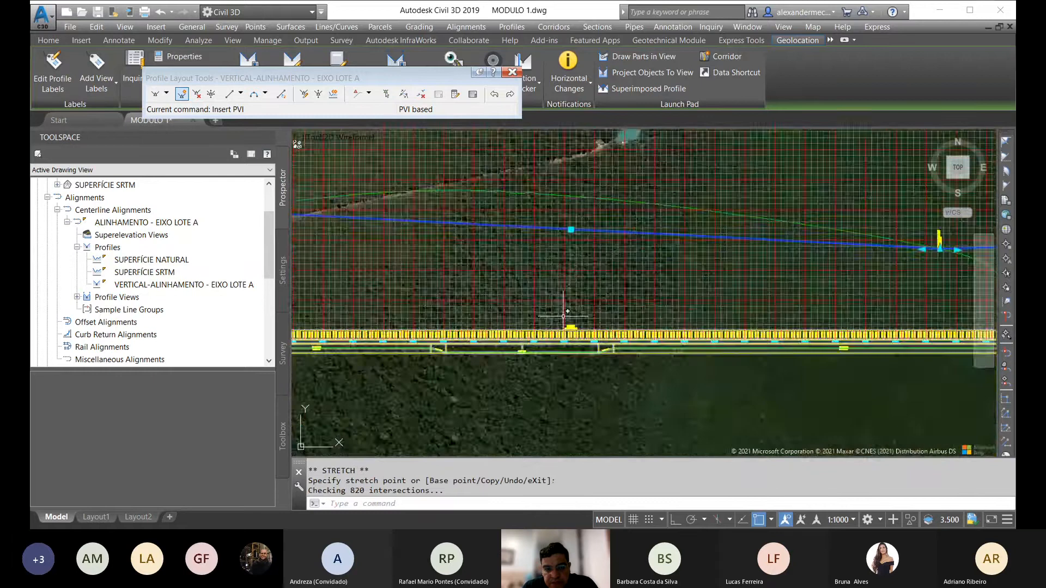
pyautogui.scroll(-5, 577, 327)
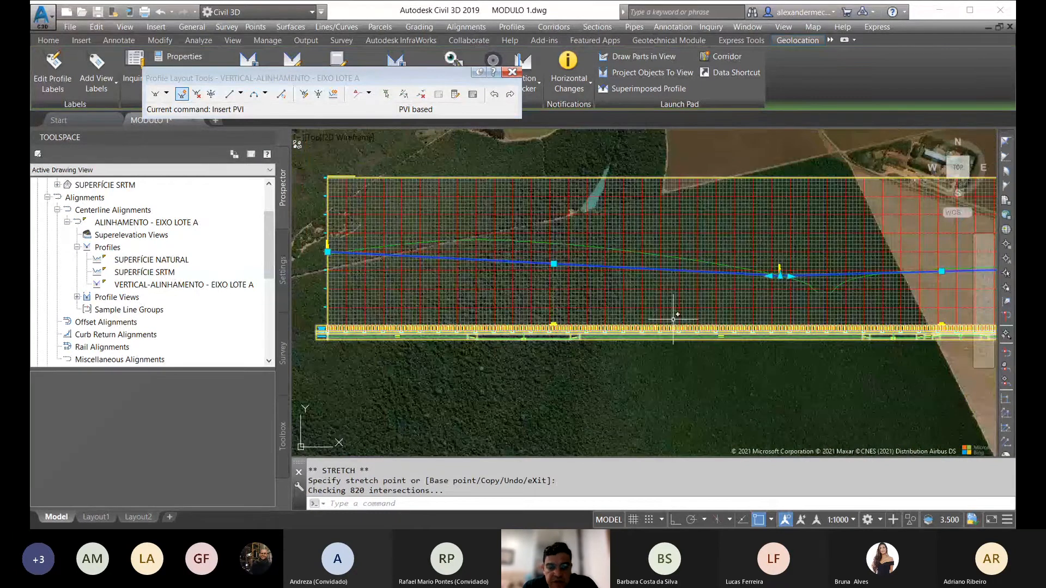
pyautogui.scroll(3, 812, 305)
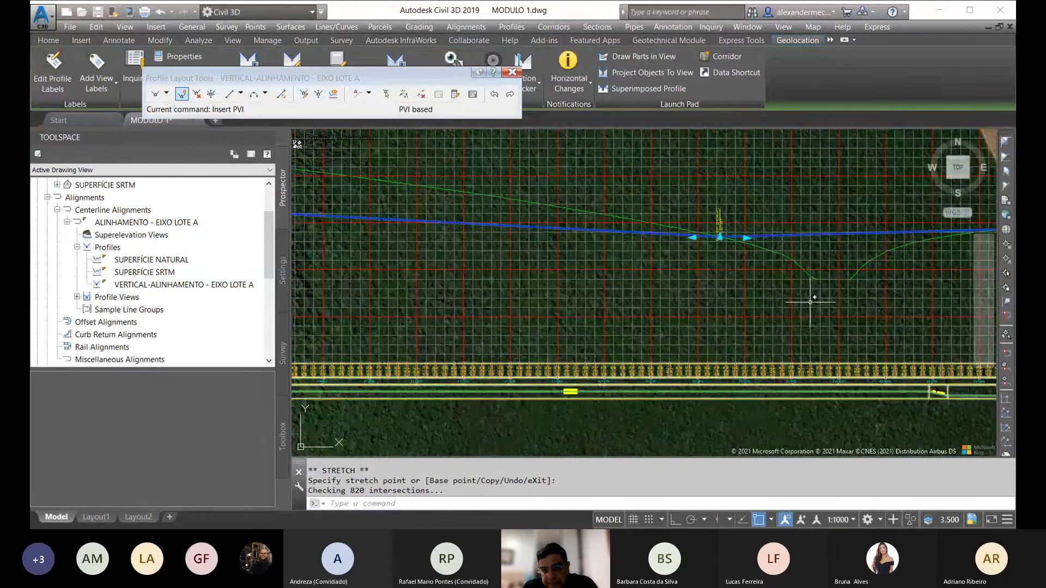
pyautogui.scroll(-6, 811, 301)
pyautogui.press('Escape')
pyautogui.press('Escape')
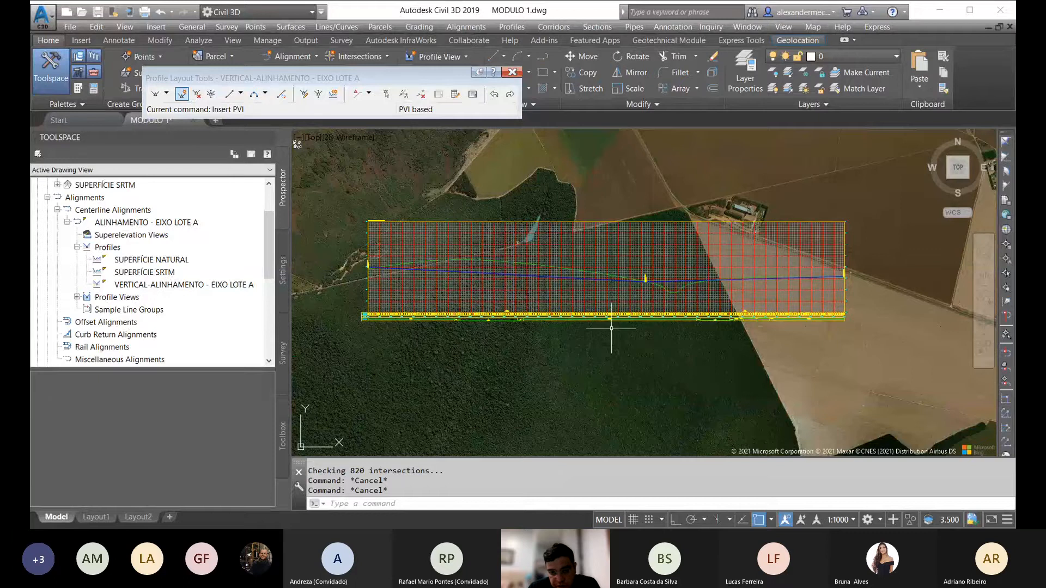
# Examine the elevation, station and planimetry bands at the start of the profile view, around station 19+800.
pyautogui.moveTo(576, 321); pyautogui.dragTo(591, 322, button='middle')
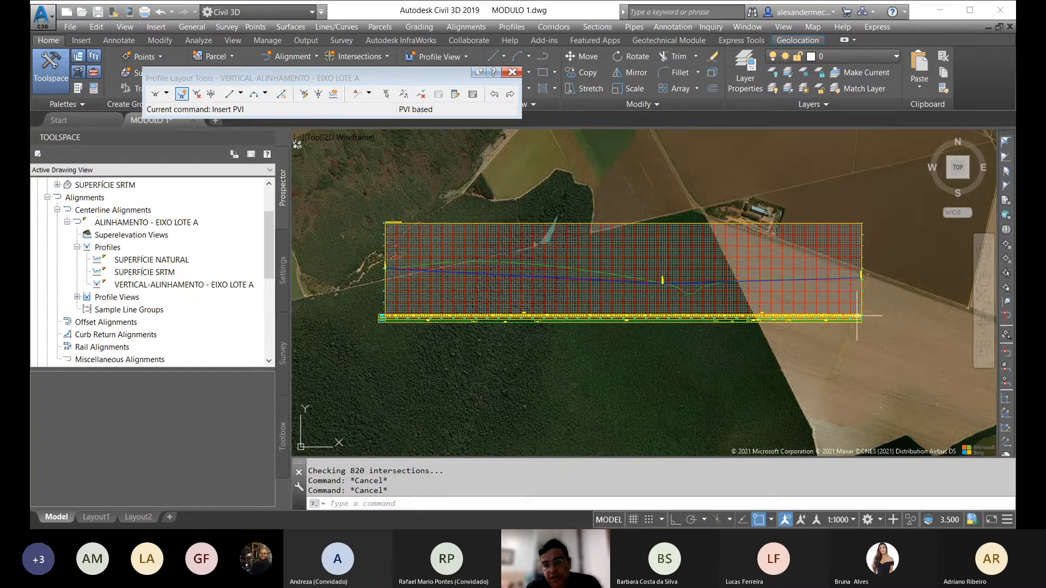
pyautogui.scroll(5, 400, 326)
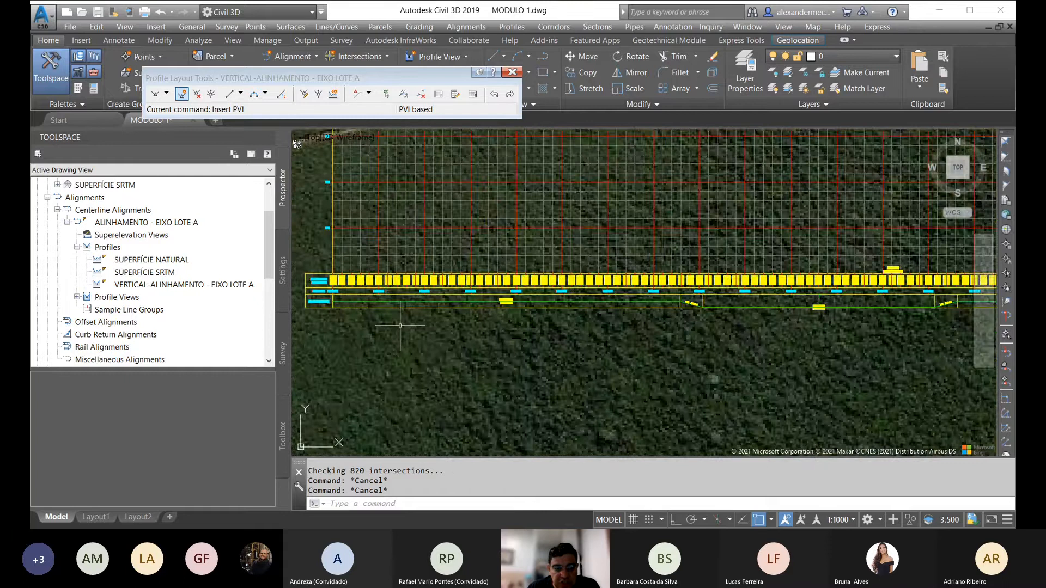
pyautogui.scroll(5, 330, 291)
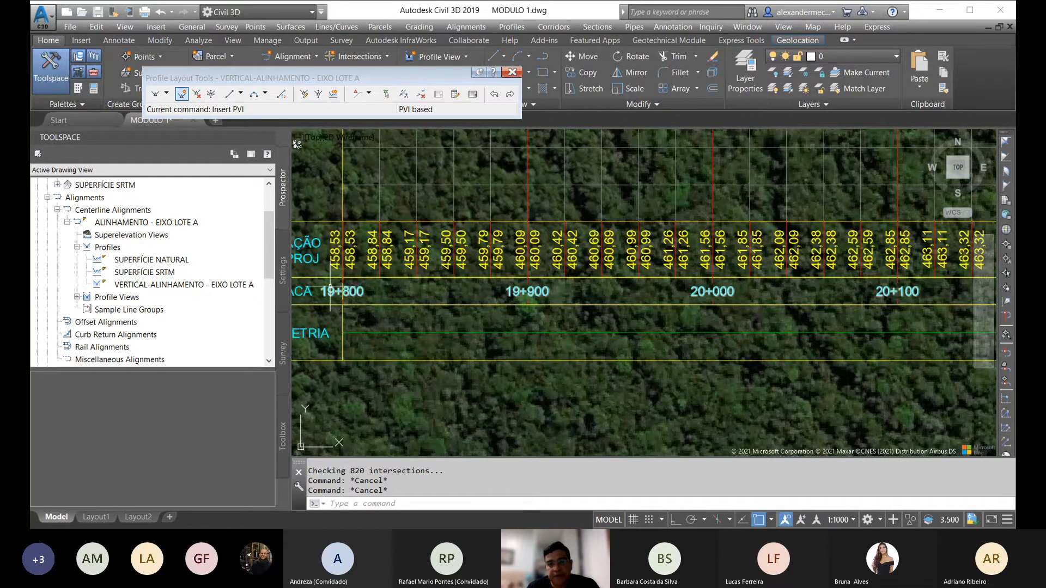
pyautogui.scroll(-5, 349, 289)
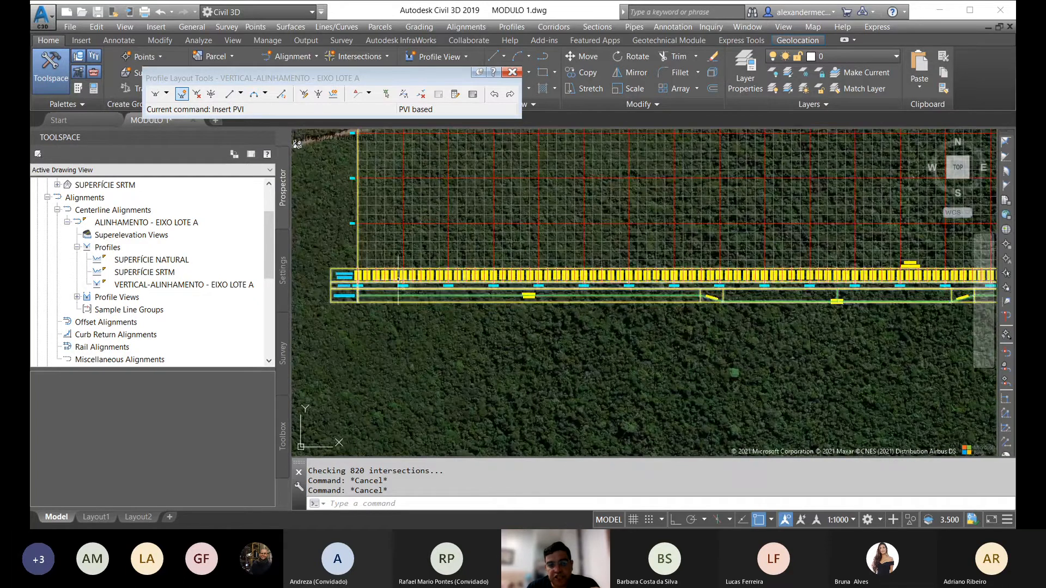
pyautogui.scroll(4, 355, 291)
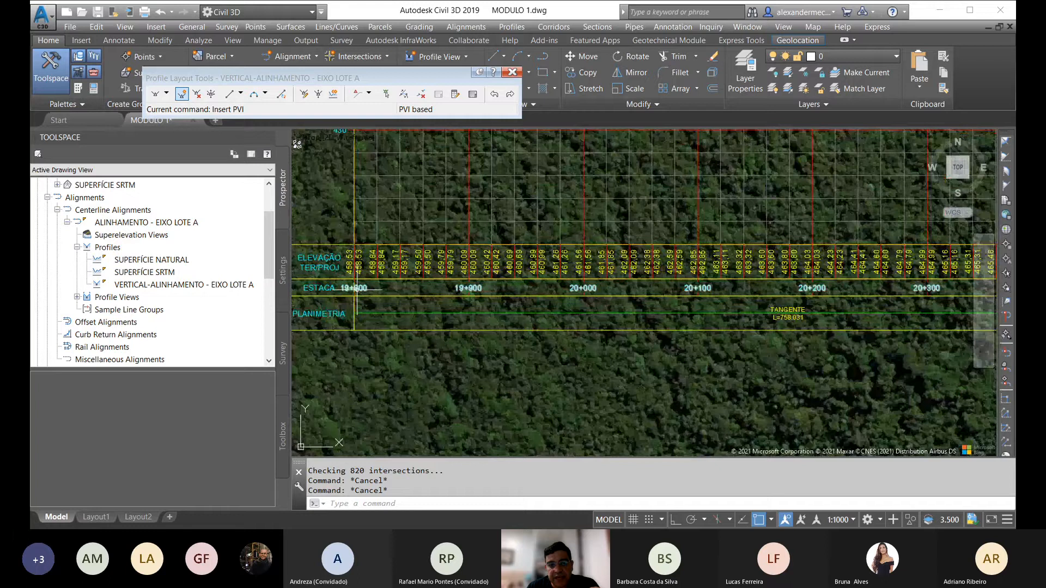
pyautogui.scroll(-4, 388, 289)
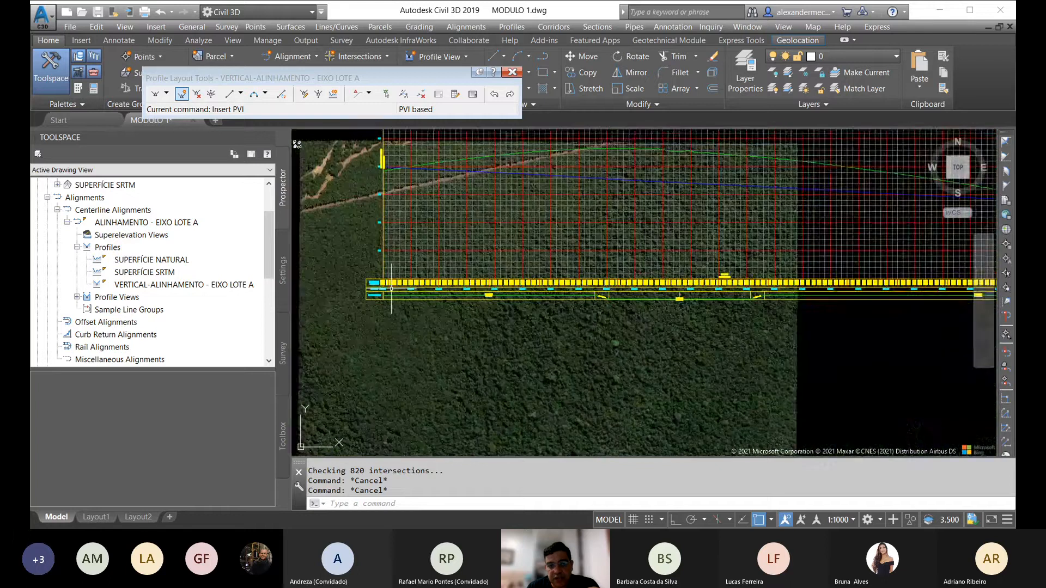
pyautogui.scroll(-4, 391, 289)
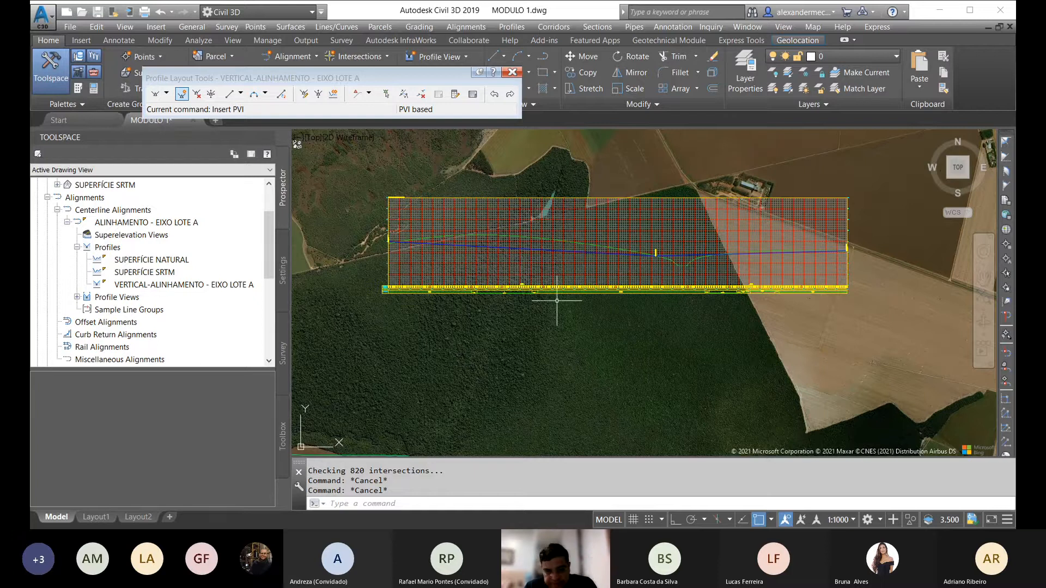
pyautogui.moveTo(584, 303); pyautogui.dragTo(580, 317, button='middle')
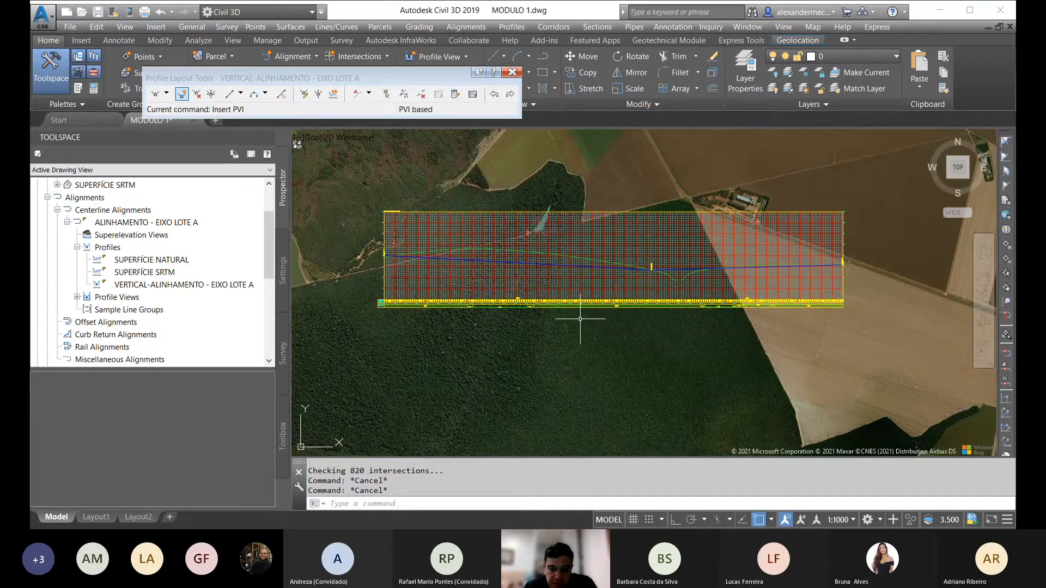
# Select the design profile and examine its tangent grade and length labels and its fit to the terrain around the middle PVI.
pyautogui.scroll(5, 721, 275)
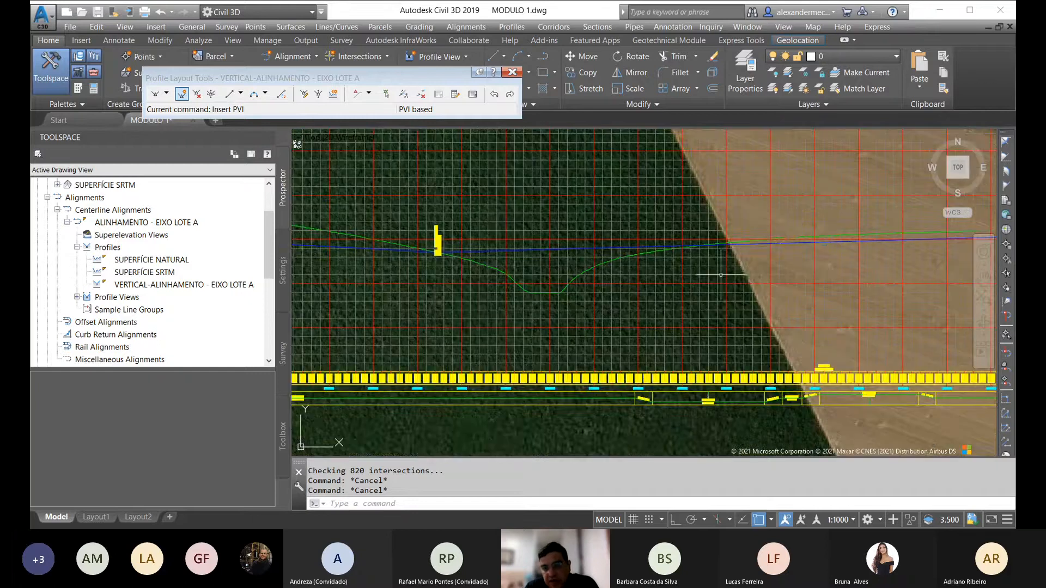
pyautogui.click(755, 243)
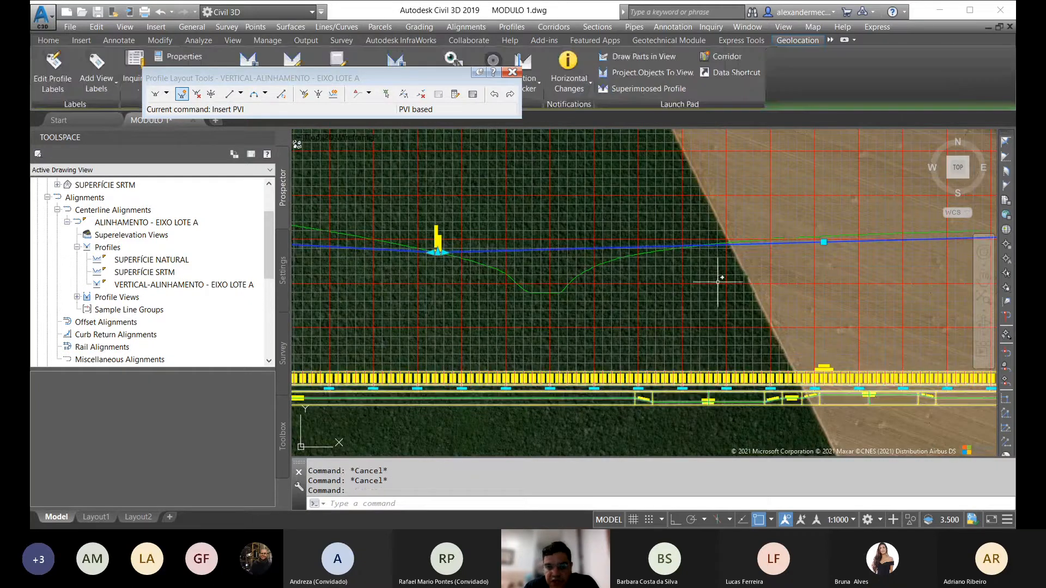
pyautogui.scroll(-4, 611, 291)
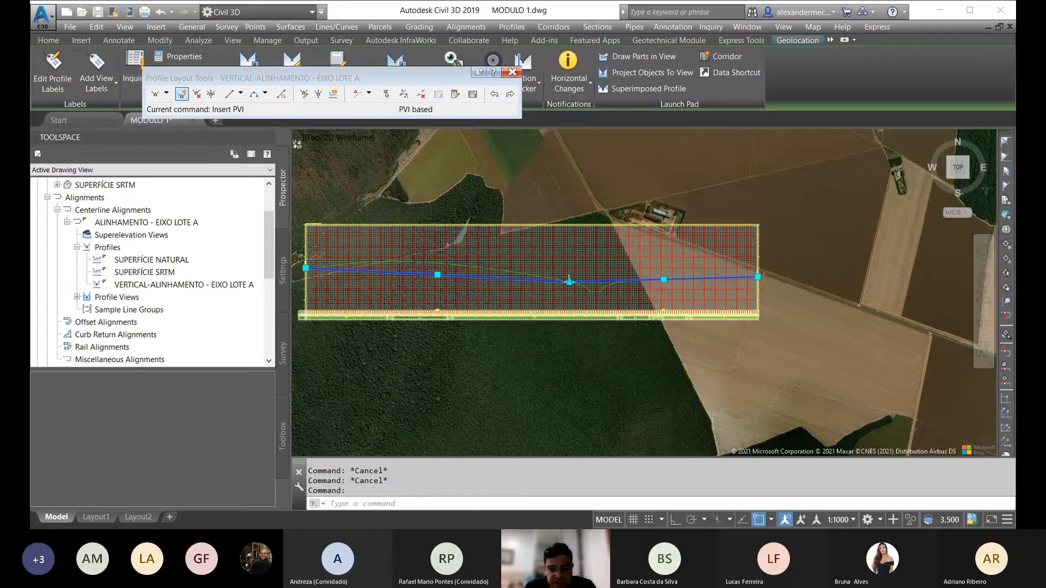
pyautogui.scroll(2, 440, 302)
pyautogui.scroll(2, 440, 301)
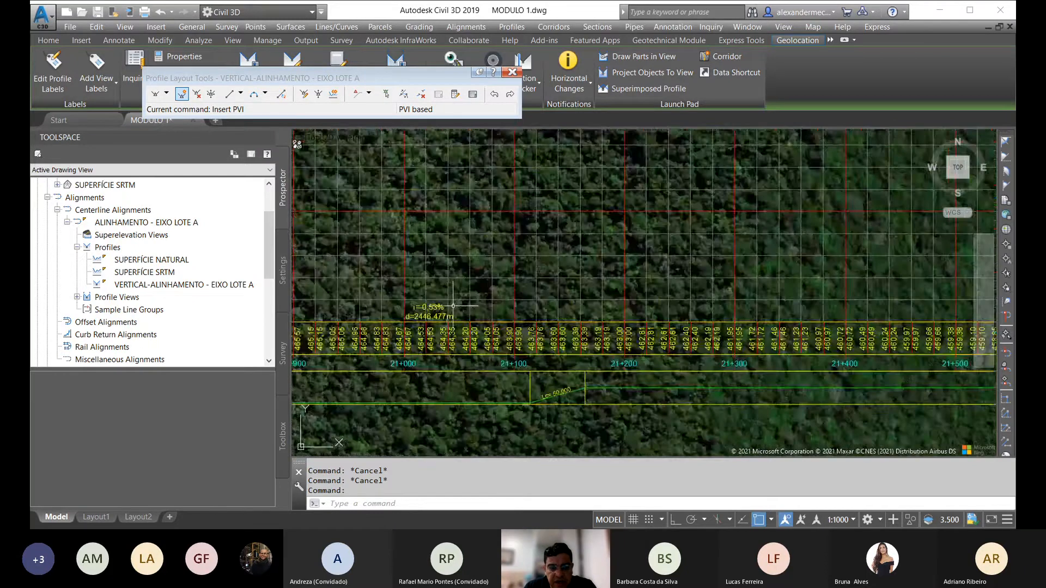
pyautogui.scroll(-2, 466, 297)
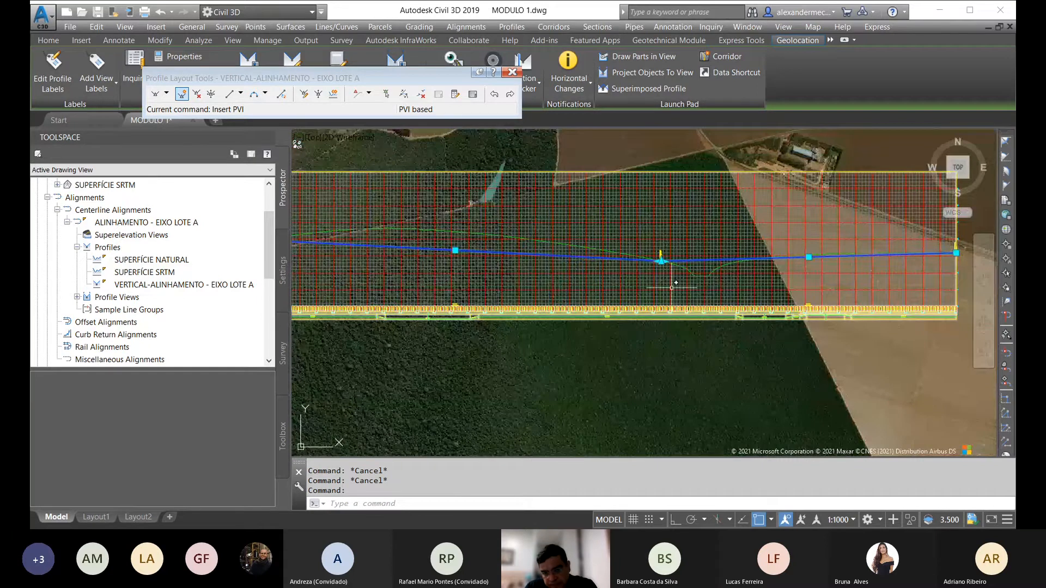
pyautogui.moveTo(687, 323); pyautogui.dragTo(746, 315, button='middle')
pyautogui.scroll(-2, 603, 339)
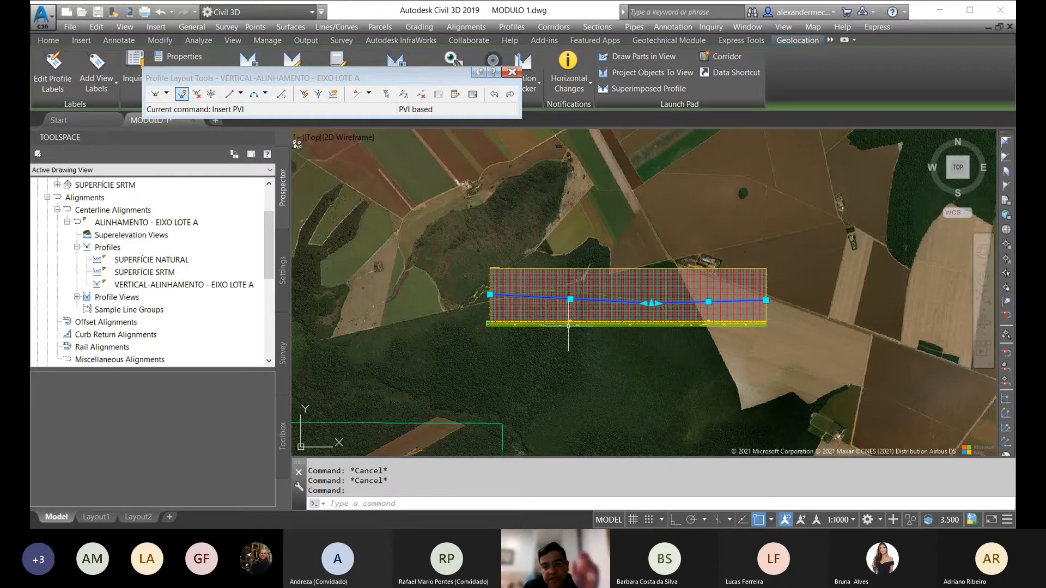
pyautogui.scroll(5, 569, 325)
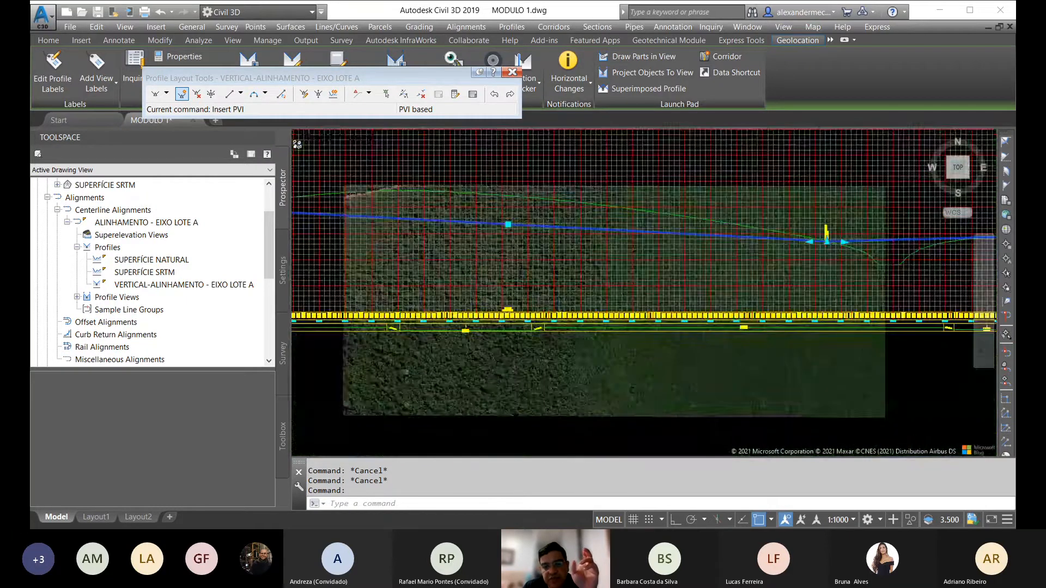
pyautogui.scroll(-5, 498, 314)
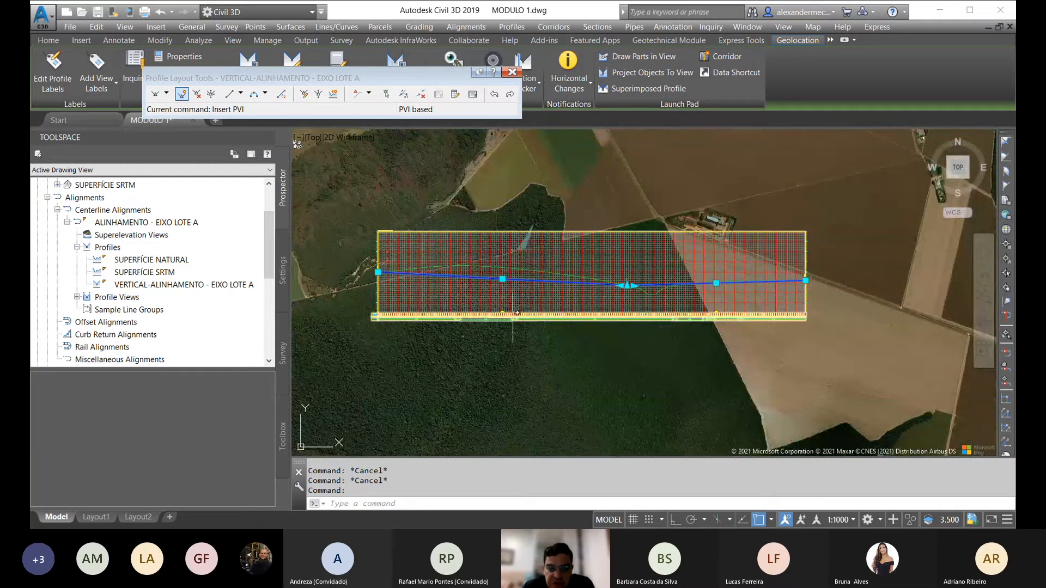
pyautogui.scroll(5, 544, 306)
pyautogui.scroll(-3, 505, 313)
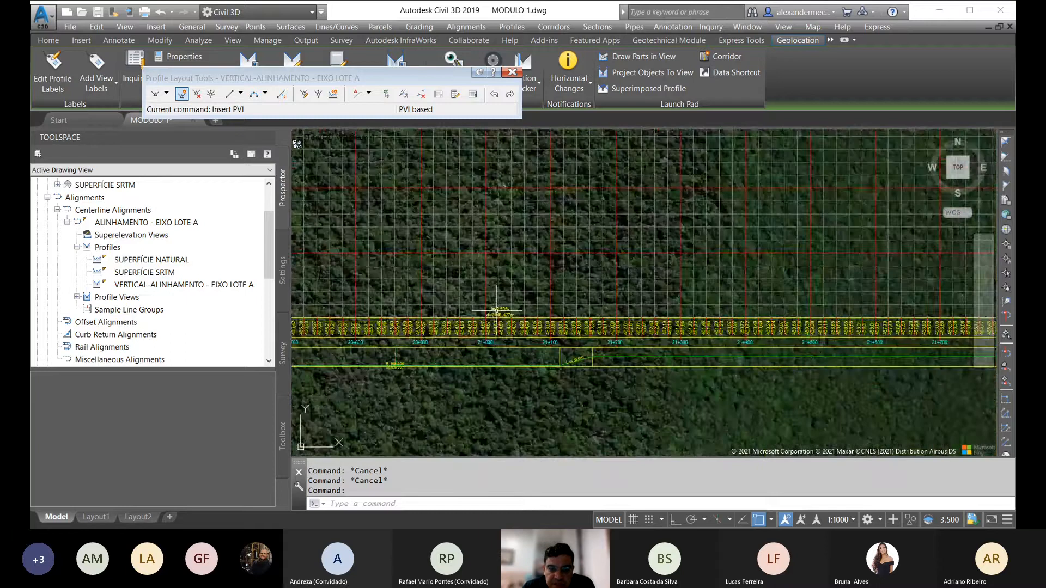
pyautogui.scroll(3, 502, 312)
pyautogui.scroll(-10, 502, 313)
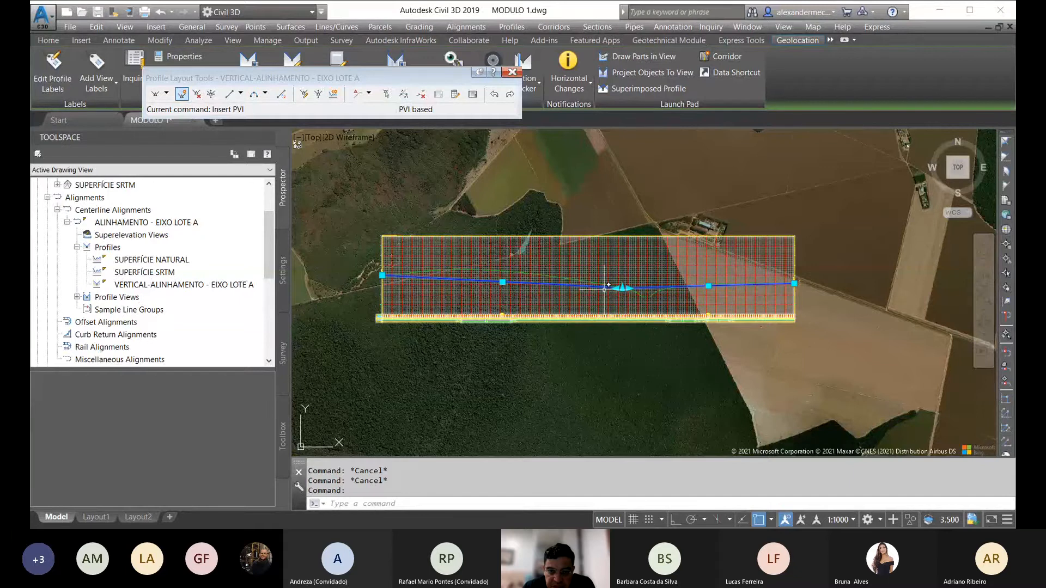
pyautogui.scroll(4, 491, 291)
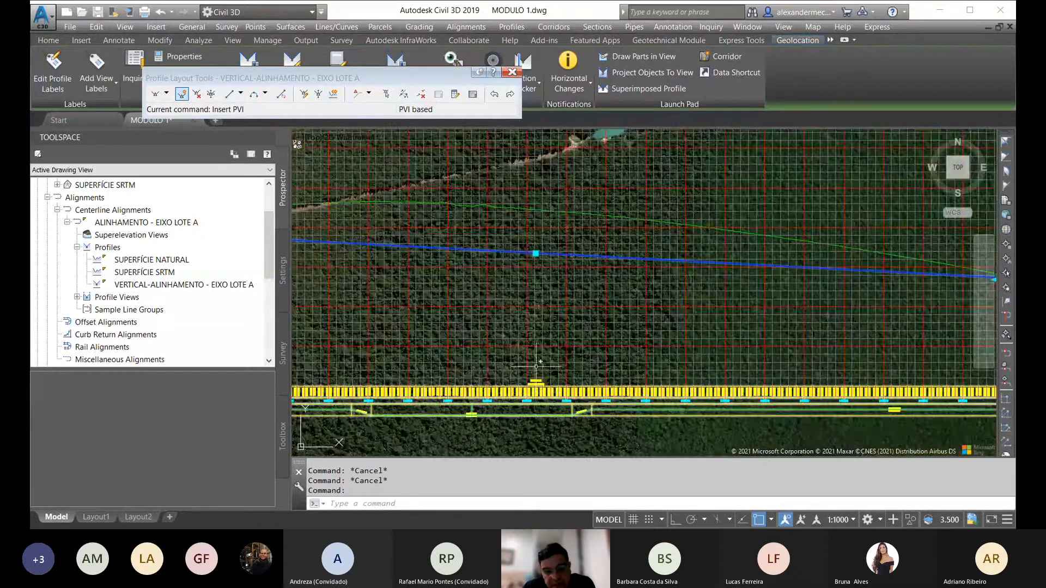
pyautogui.scroll(-5, 517, 340)
pyautogui.scroll(5, 506, 330)
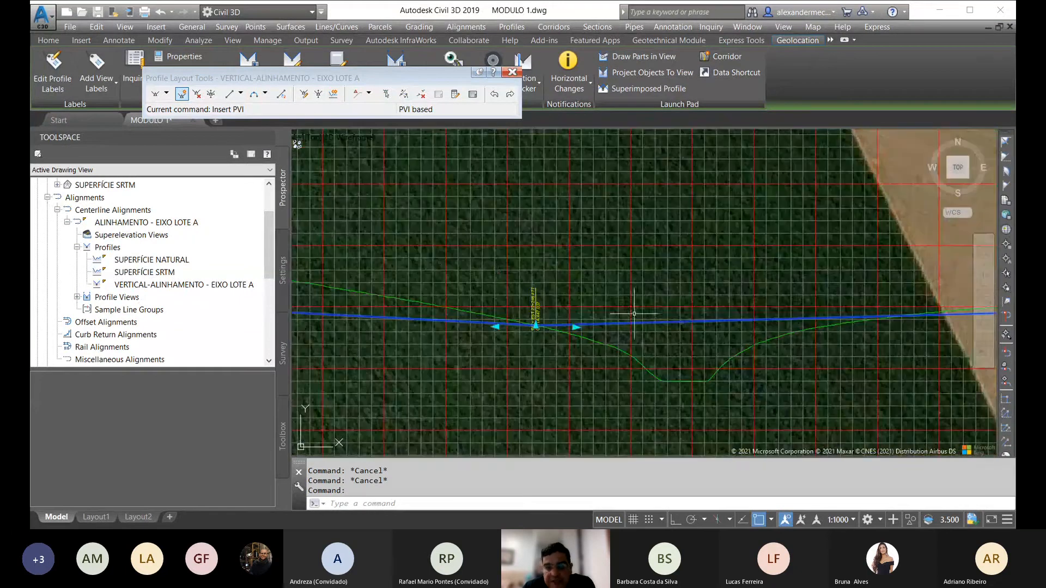
# In the profile entity table, set the outgoing grade of the first PVI, at station 19+800, to -0.6%, and close the table.
pyautogui.click(472, 95)
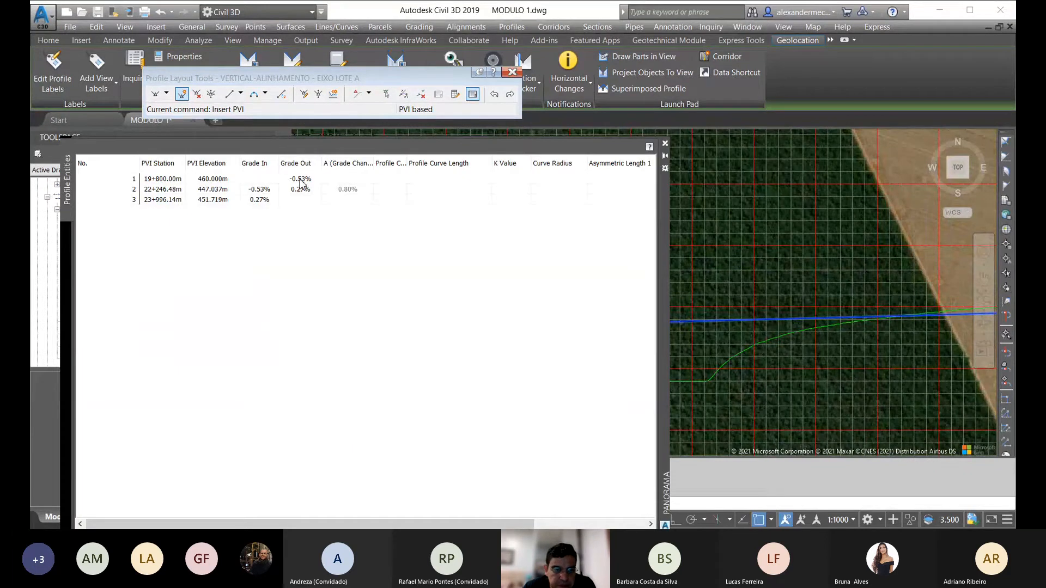
pyautogui.doubleClick(308, 180)
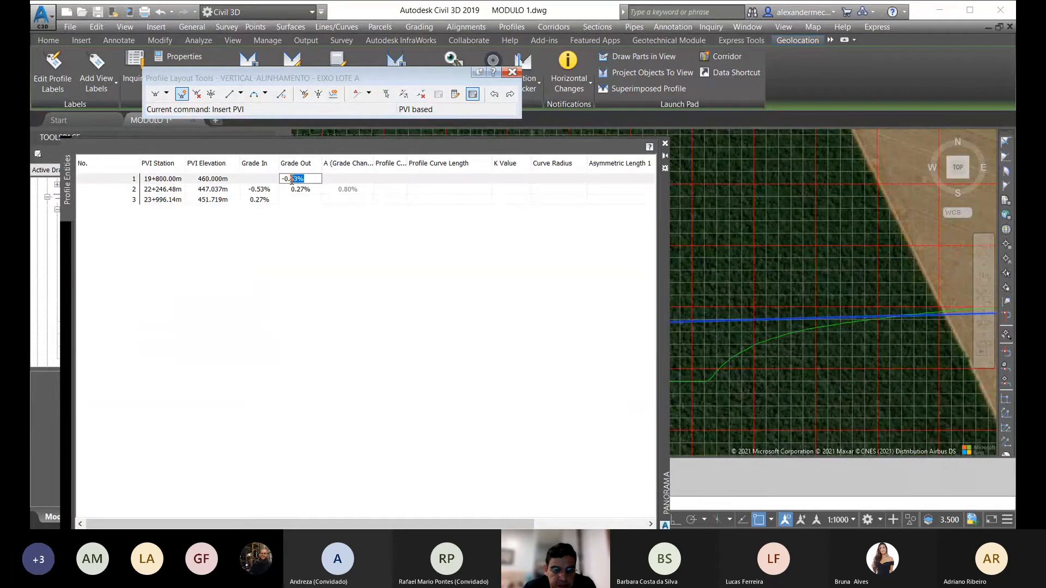
pyautogui.write('-0.6')
pyautogui.press('Return')
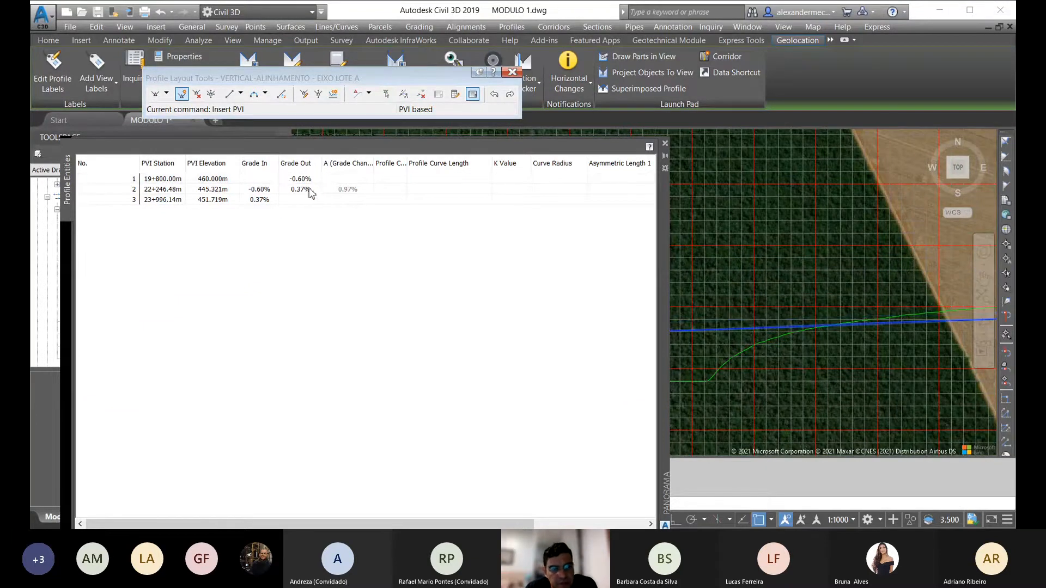
pyautogui.press('Escape')
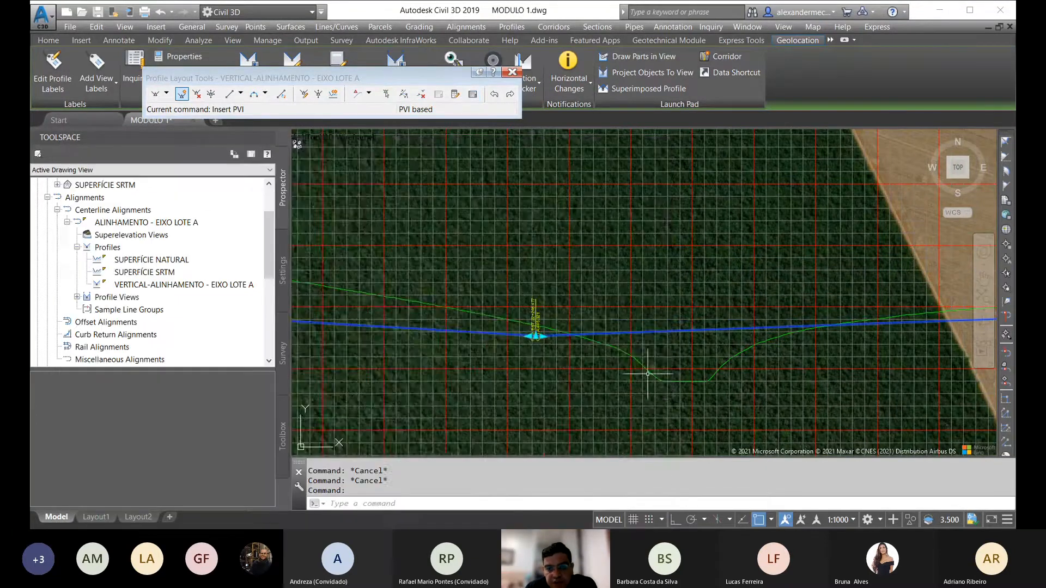
# Inspect the adjusted design profile against the terrain line around the middle PVI and along the whole profile view.
pyautogui.scroll(-6, 651, 351)
pyautogui.moveTo(557, 371); pyautogui.dragTo(592, 363, button='middle')
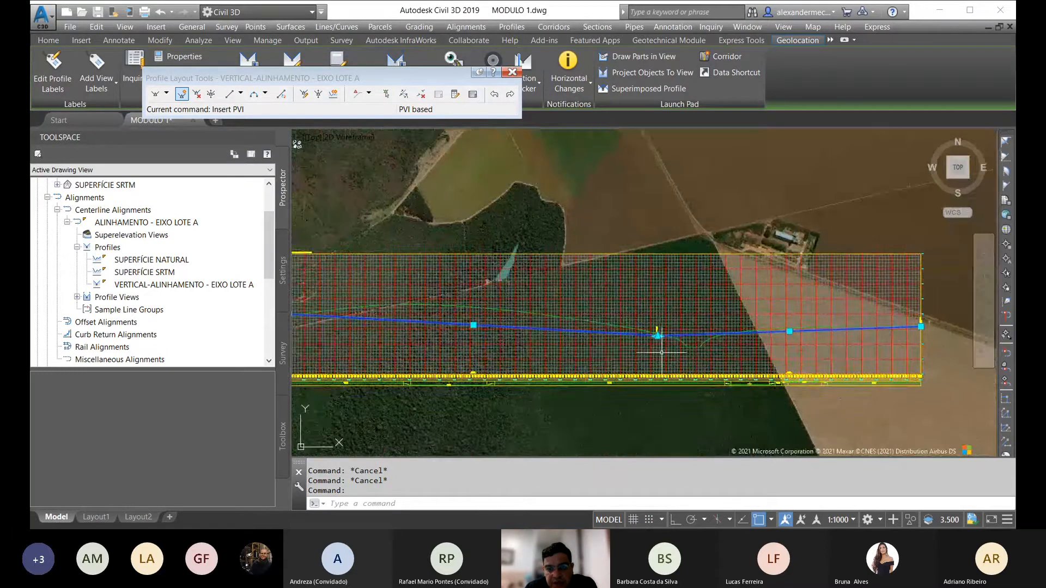
pyautogui.scroll(6, 679, 342)
pyautogui.scroll(2, 661, 331)
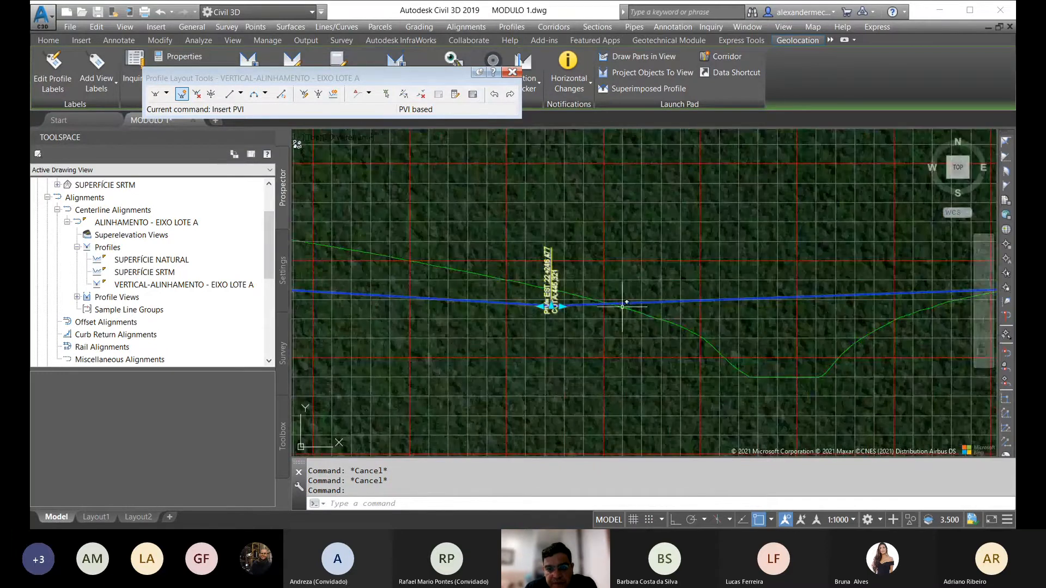
pyautogui.scroll(-4, 617, 351)
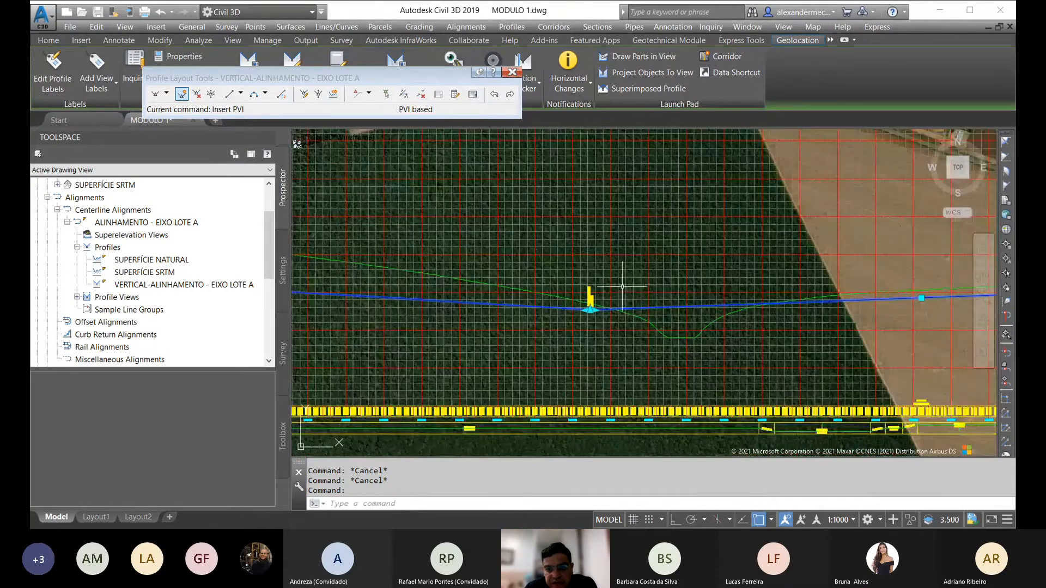
pyautogui.scroll(-4, 626, 292)
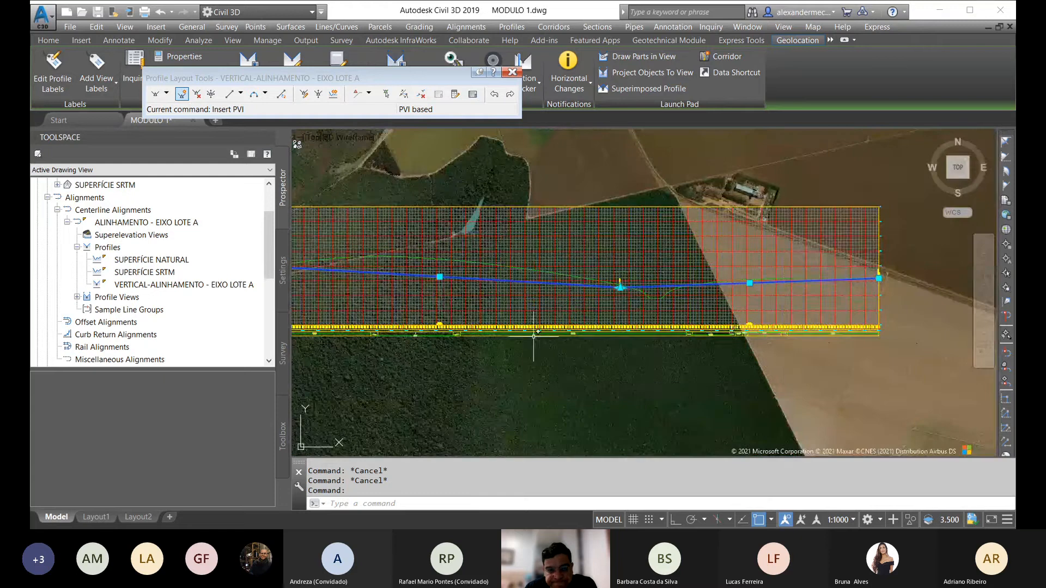
pyautogui.moveTo(533, 337); pyautogui.dragTo(570, 327, button='middle')
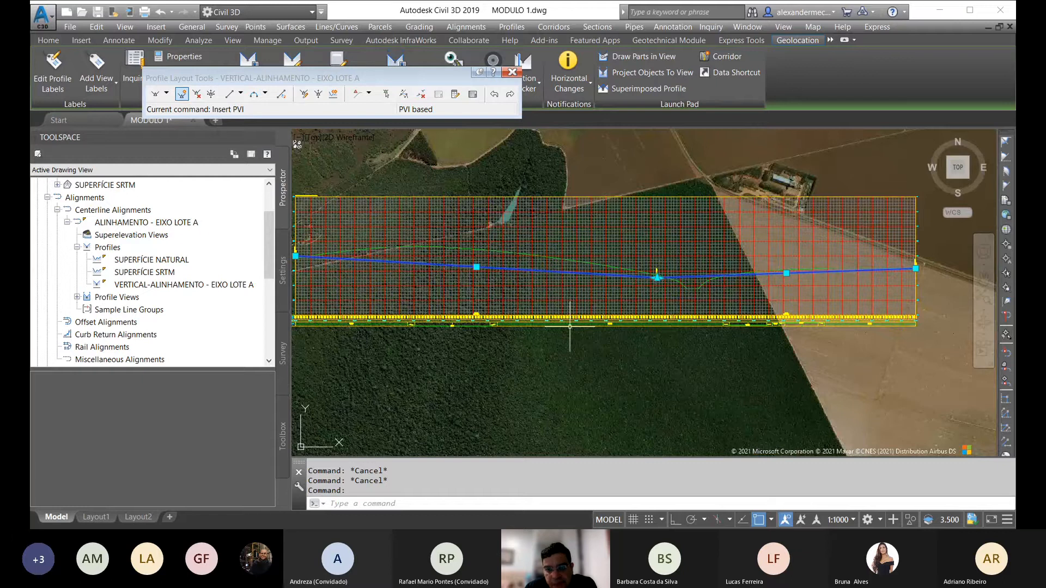
pyautogui.moveTo(570, 327); pyautogui.dragTo(596, 334, button='middle')
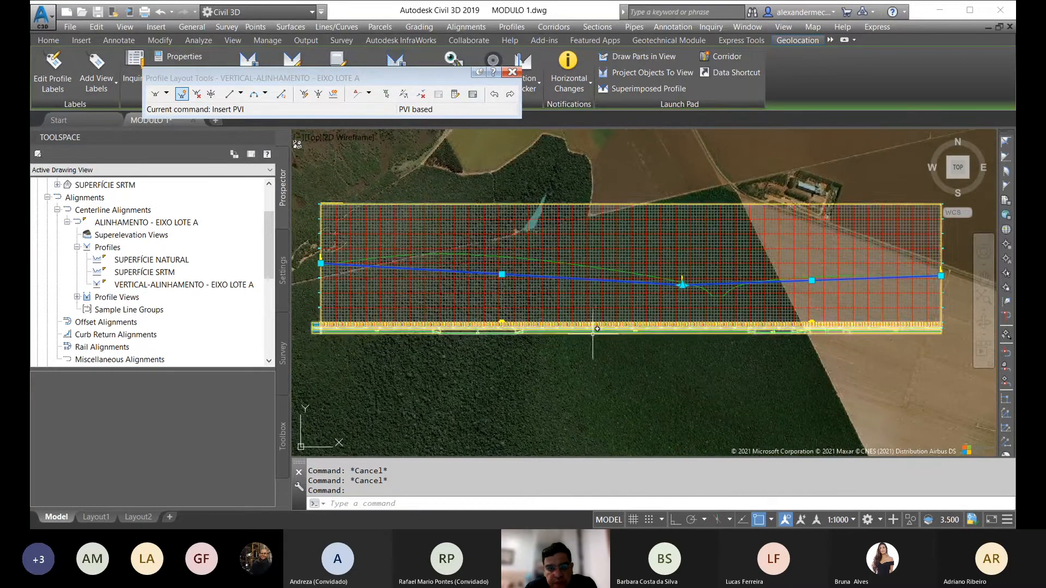
pyautogui.scroll(-2, 535, 299)
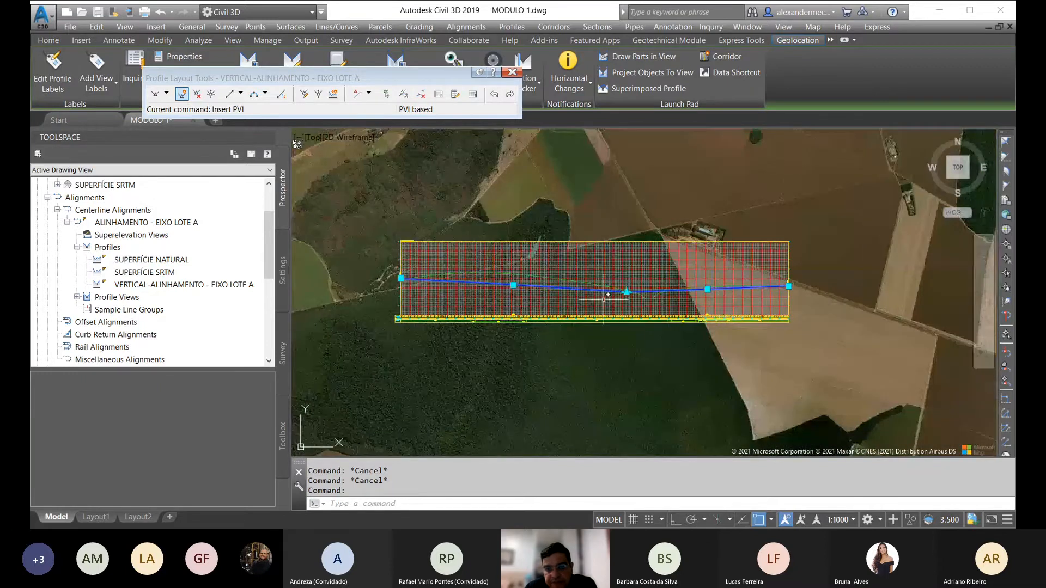
pyautogui.scroll(5, 602, 292)
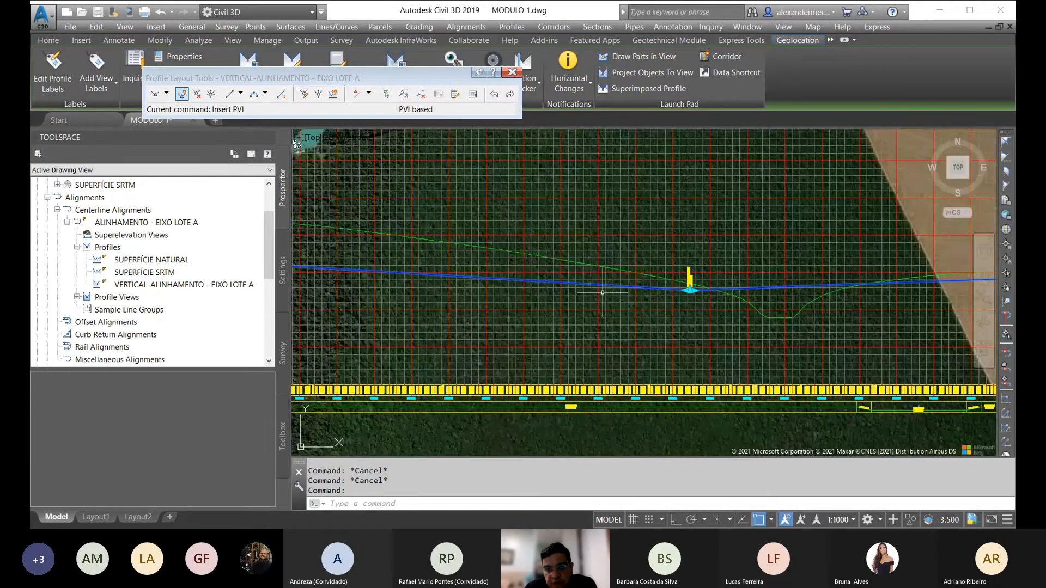
pyautogui.scroll(-2, 602, 293)
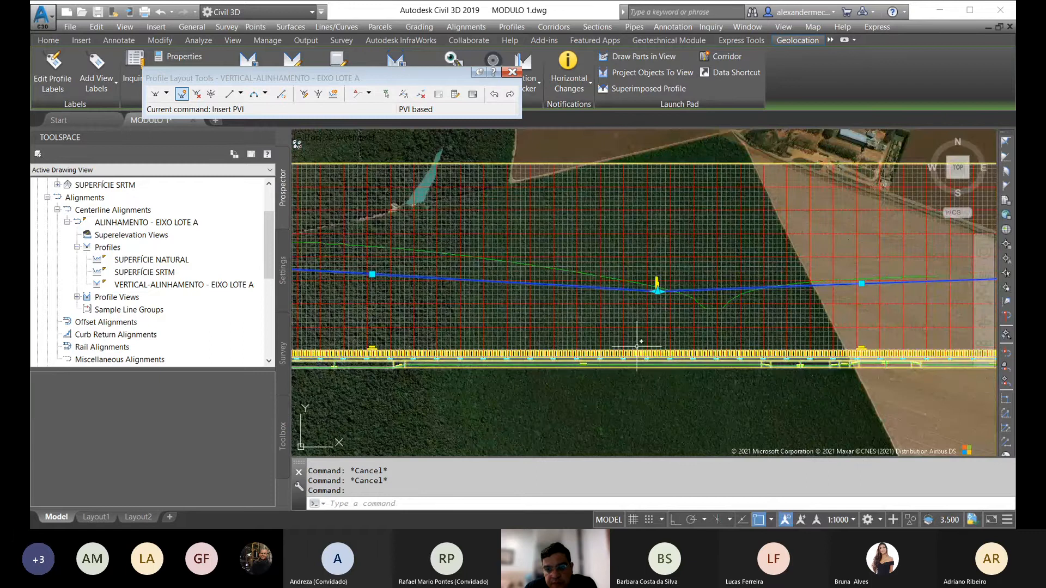
pyautogui.moveTo(446, 299); pyautogui.dragTo(483, 286, button='middle')
pyautogui.scroll(5, 697, 277)
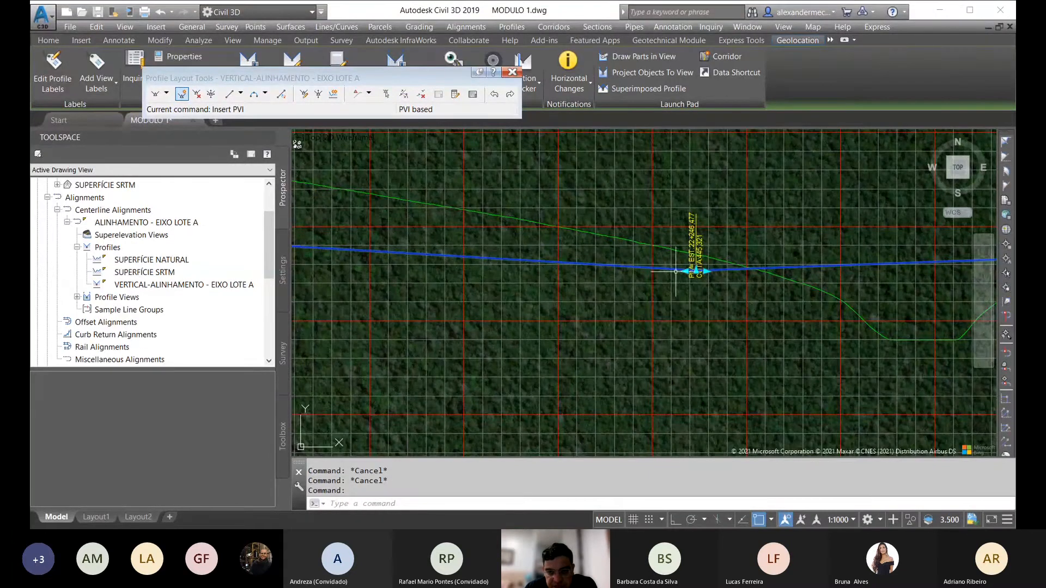
pyautogui.moveTo(677, 299); pyautogui.dragTo(594, 268, button='middle')
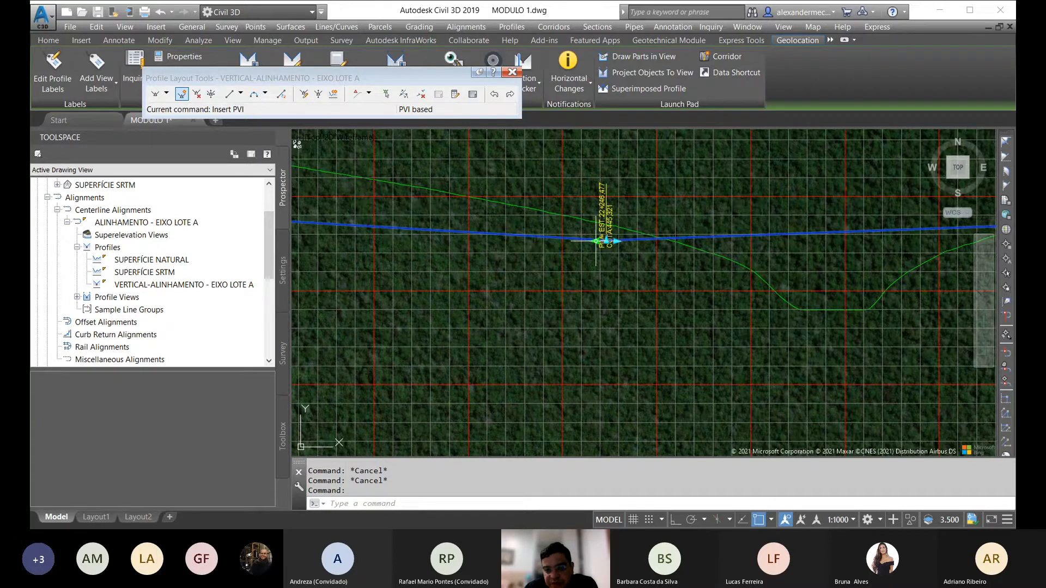
pyautogui.click(596, 240)
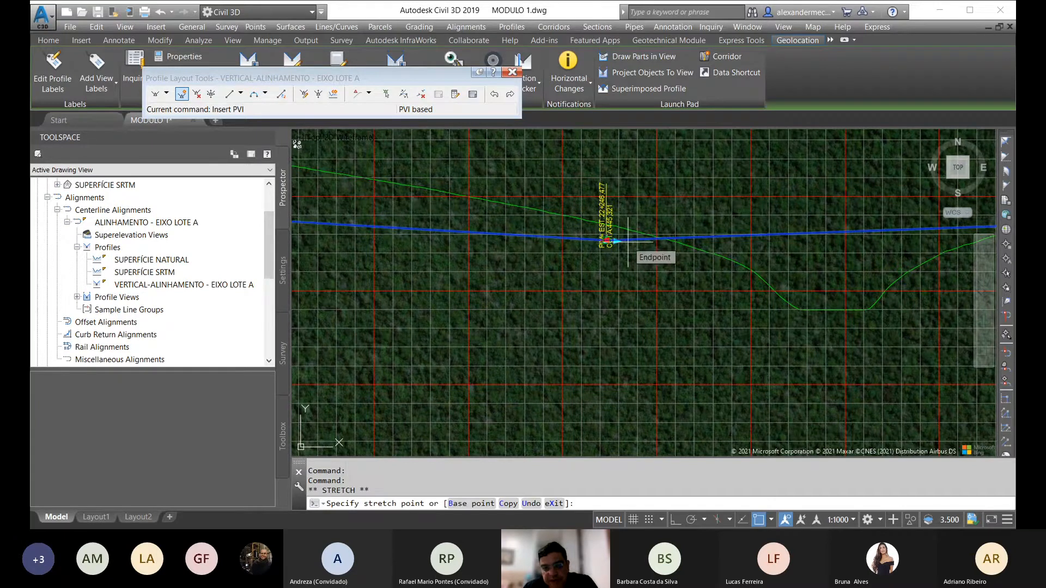
pyautogui.press('Escape')
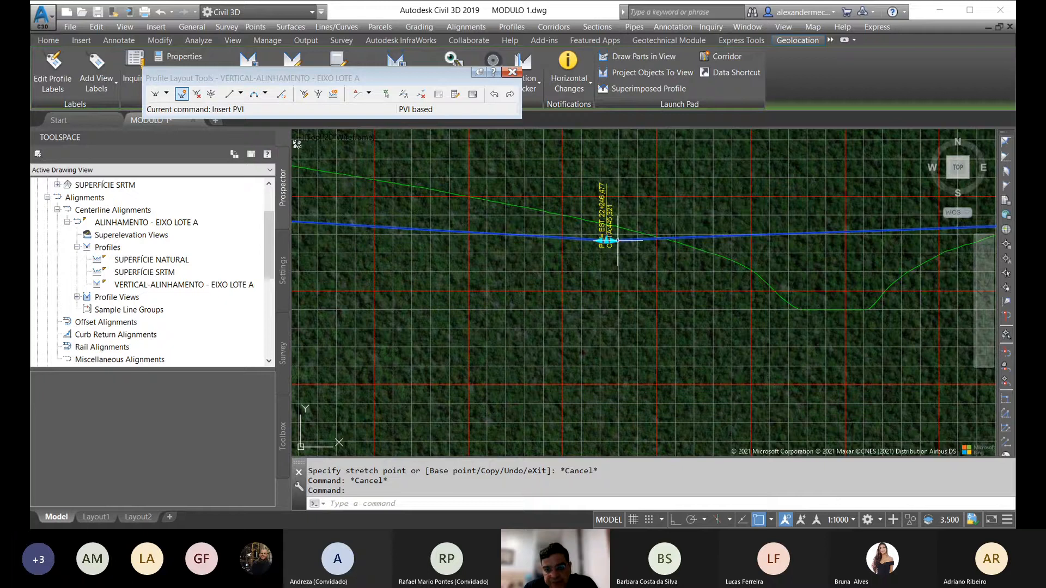
pyautogui.click(613, 241)
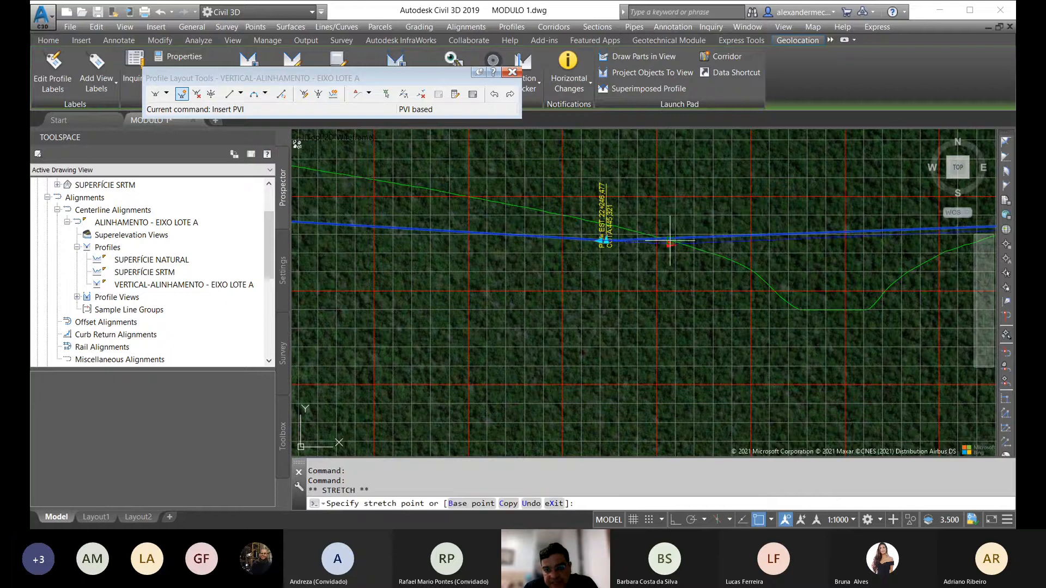
pyautogui.press('Escape')
# With object snap off, move the middle PVI forward along the incoming tangent to about station 22+357.85, elevation 444.65, and clear the selection.
pyautogui.click(610, 240)
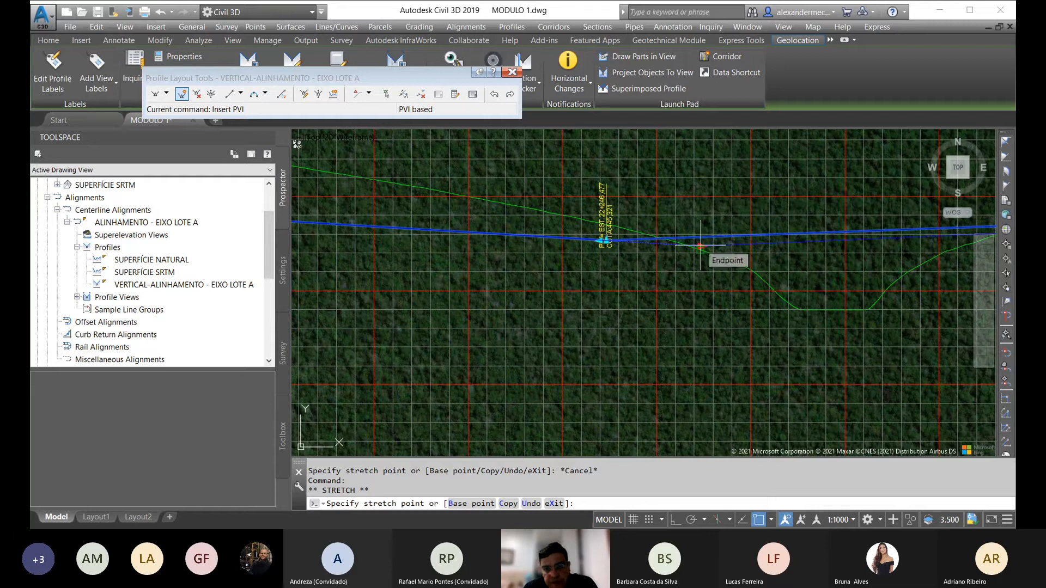
pyautogui.press('F3')
pyautogui.click(712, 247)
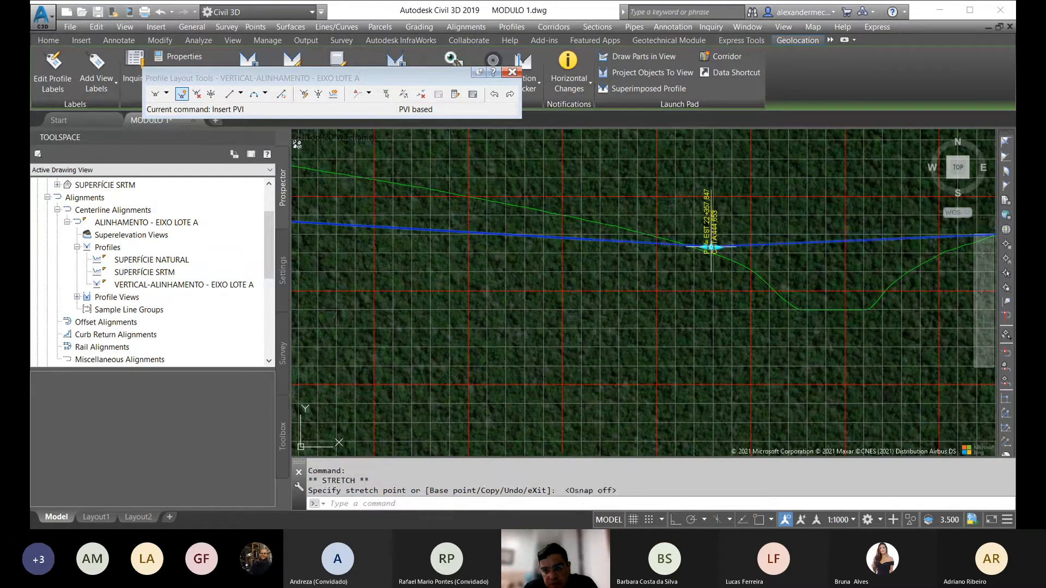
pyautogui.press('Escape')
pyautogui.press('Escape')
# Inspect the incoming tangent against the terrain and read the outgoing tangent's grade and length label near station 23+200.
pyautogui.scroll(-3, 602, 270)
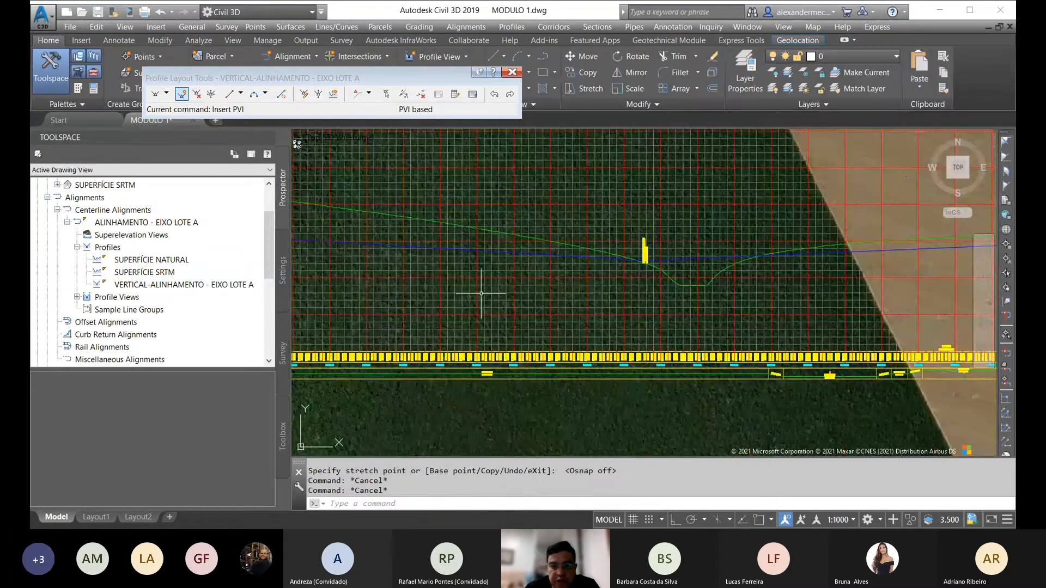
pyautogui.moveTo(519, 294); pyautogui.dragTo(520, 293, button='middle')
pyautogui.moveTo(451, 297)
pyautogui.mouseDown(button='middle')
pyautogui.moveTo(548, 296)
pyautogui.moveTo(414, 285)
pyautogui.moveTo(594, 292)
pyautogui.moveTo(259, 289)
pyautogui.mouseUp(button='middle')
pyautogui.moveTo(679, 288); pyautogui.dragTo(546, 278, button='middle')
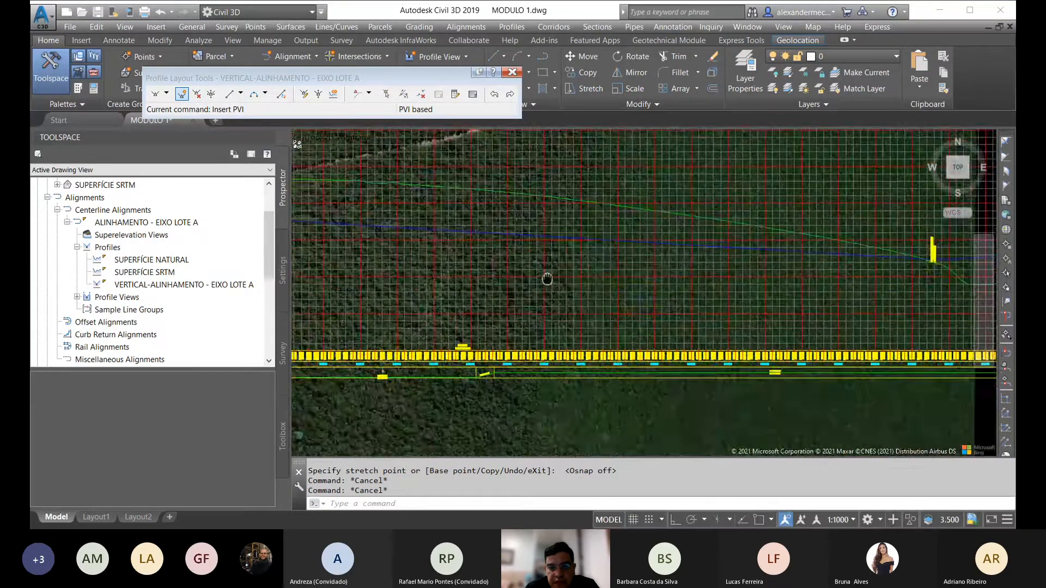
pyautogui.scroll(8, 468, 342)
pyautogui.scroll(-8, 418, 365)
pyautogui.scroll(-4, 469, 362)
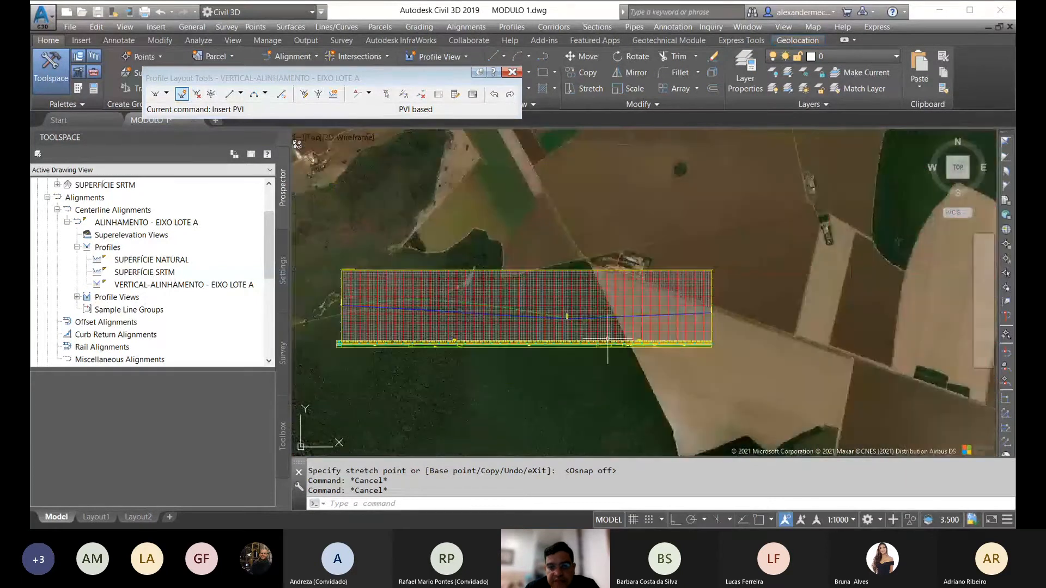
pyautogui.scroll(8, 672, 356)
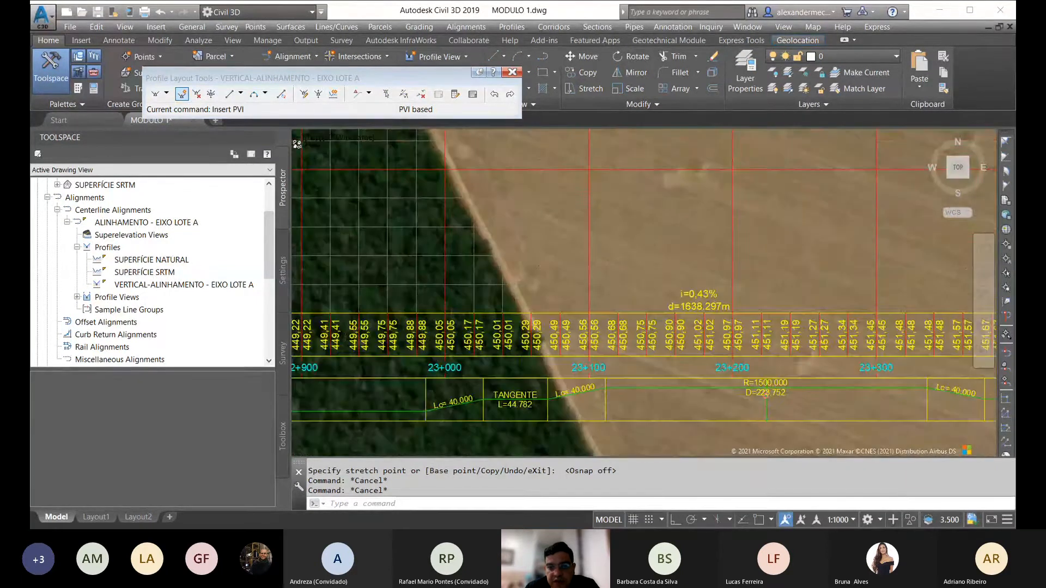
pyautogui.scroll(-6, 665, 339)
pyautogui.scroll(-4, 651, 333)
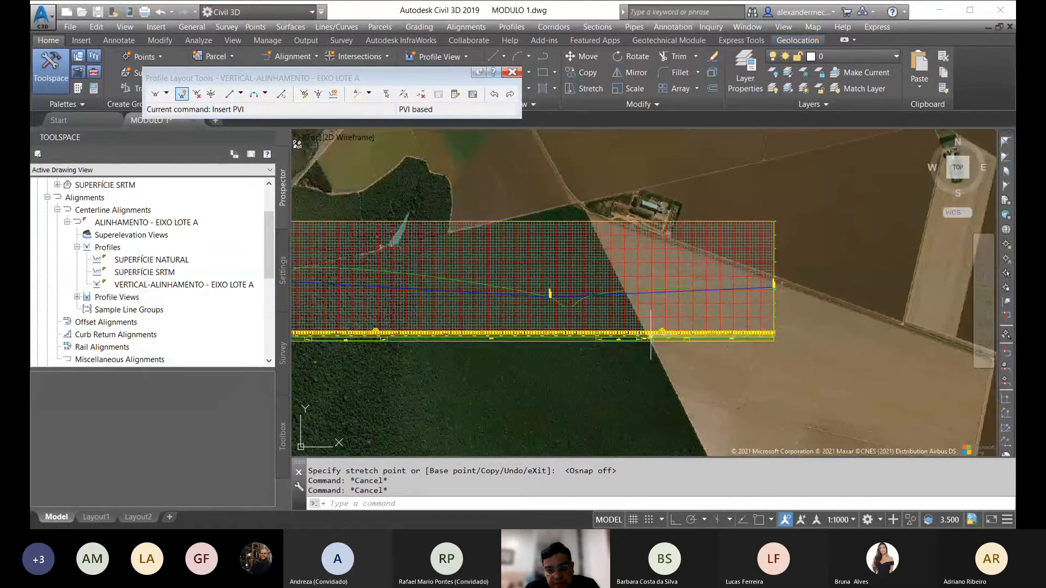
# Examine how the outgoing tangent fits the terrain from the depression beyond the middle PVI to the end of the profile view.
pyautogui.scroll(4, 783, 301)
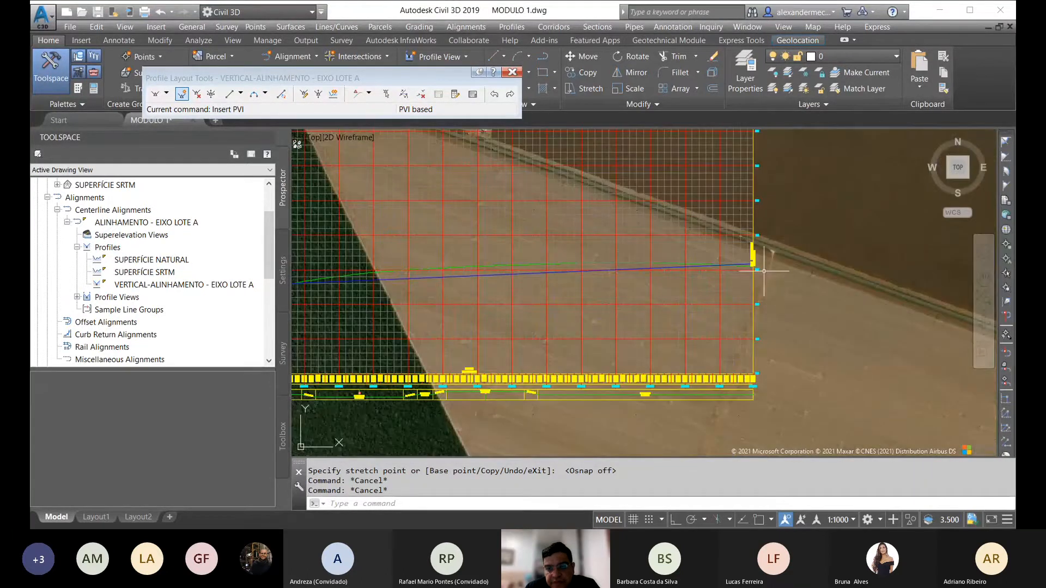
pyautogui.scroll(3, 774, 274)
pyautogui.scroll(-5, 730, 240)
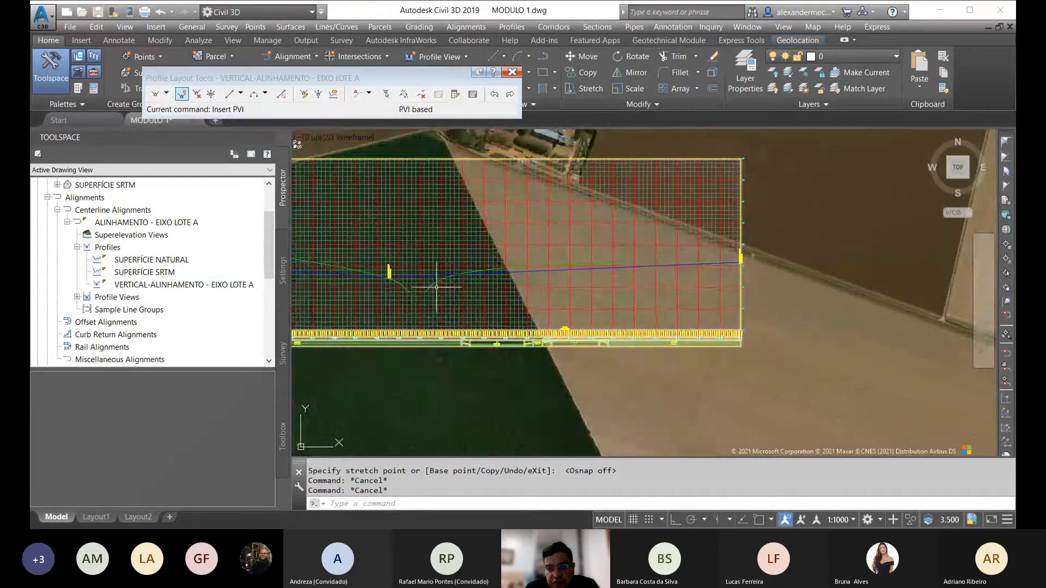
pyautogui.moveTo(434, 322); pyautogui.dragTo(536, 310, button='middle')
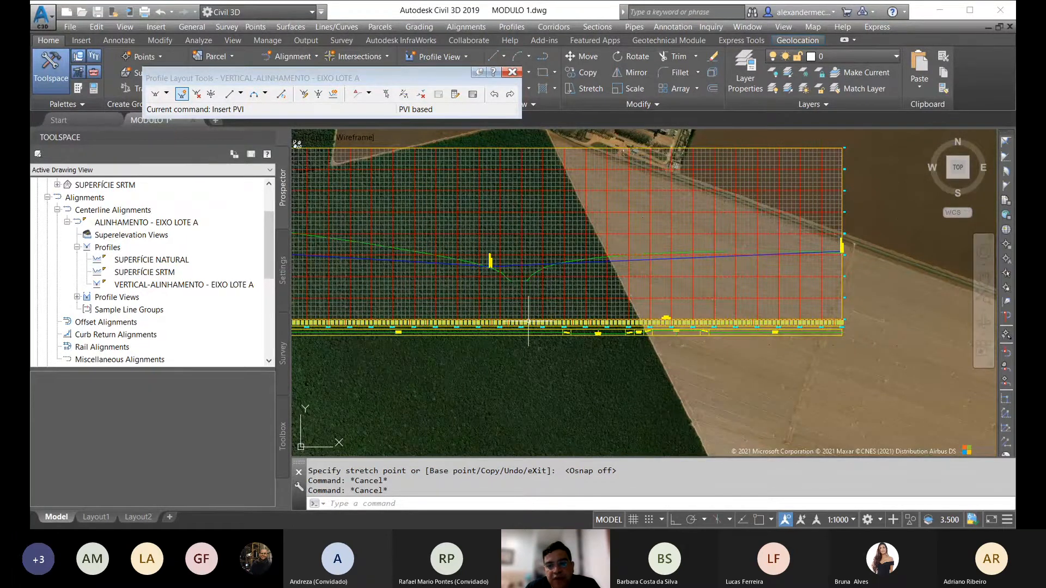
pyautogui.scroll(6, 547, 268)
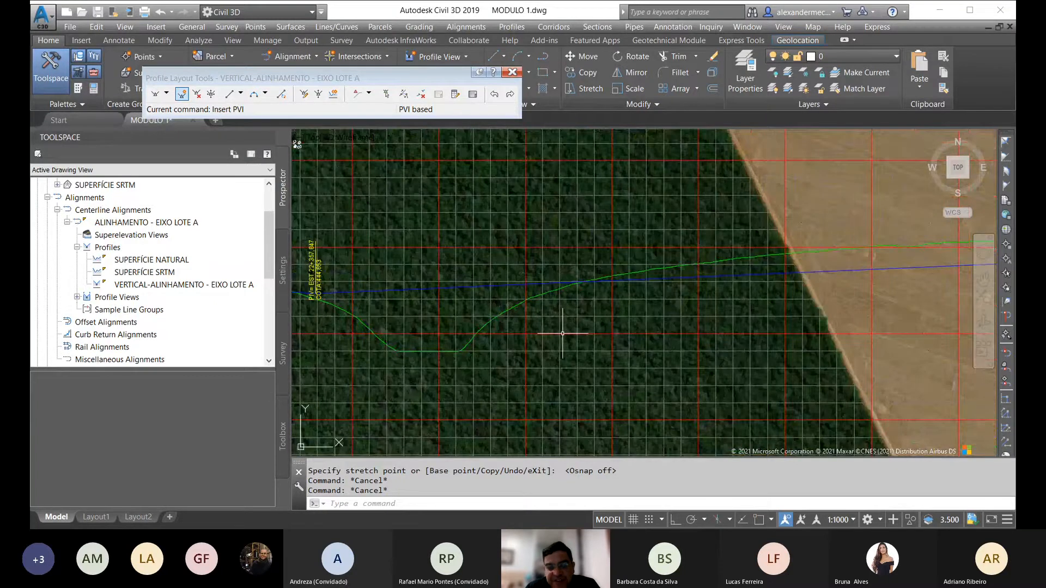
pyautogui.scroll(-4, 540, 335)
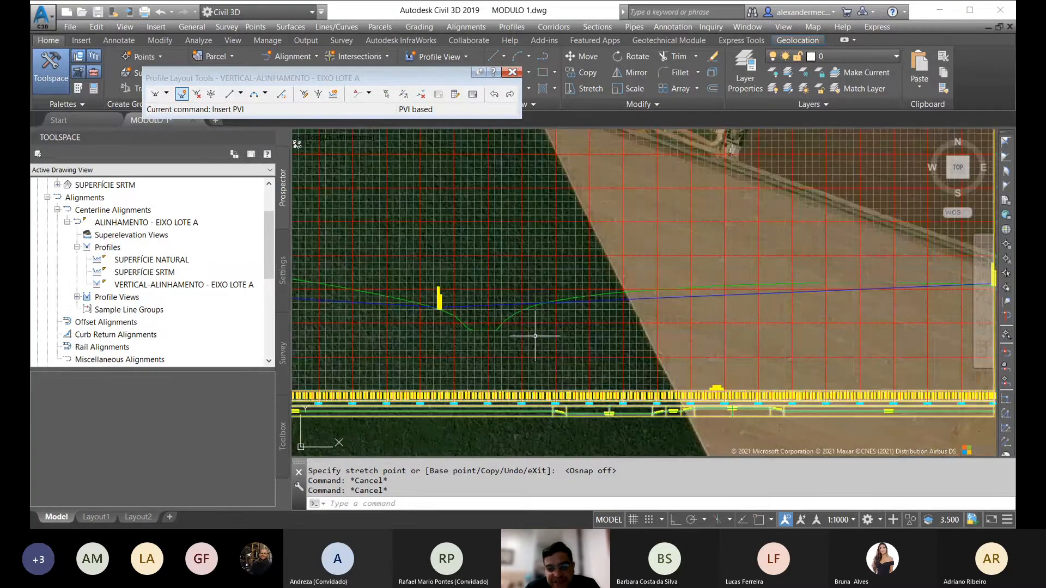
pyautogui.scroll(5, 460, 302)
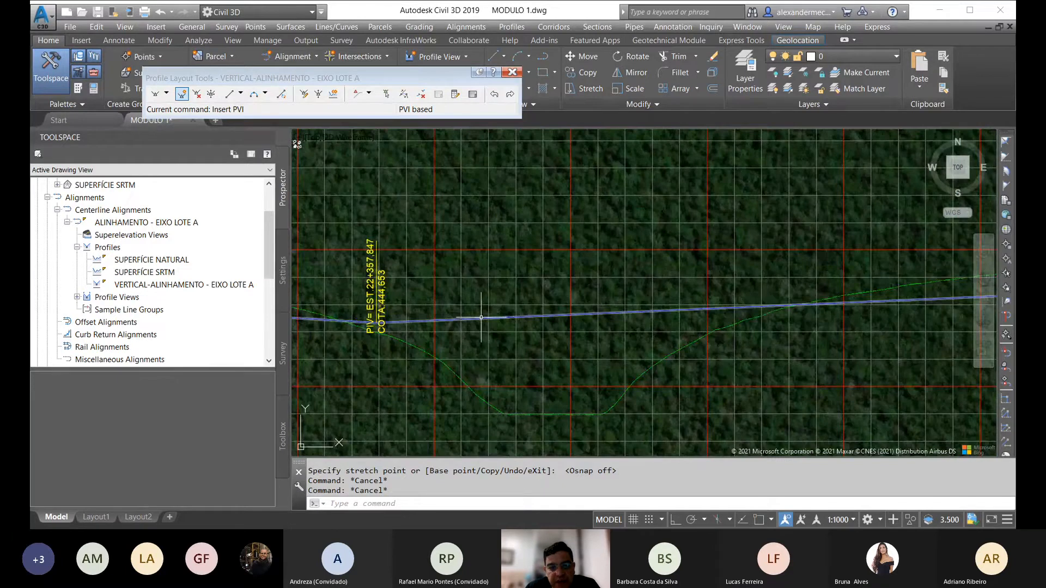
# Select the design profile and examine both tangents around the terrain depression, including the outgoing tangent's grade label.
pyautogui.click(482, 317)
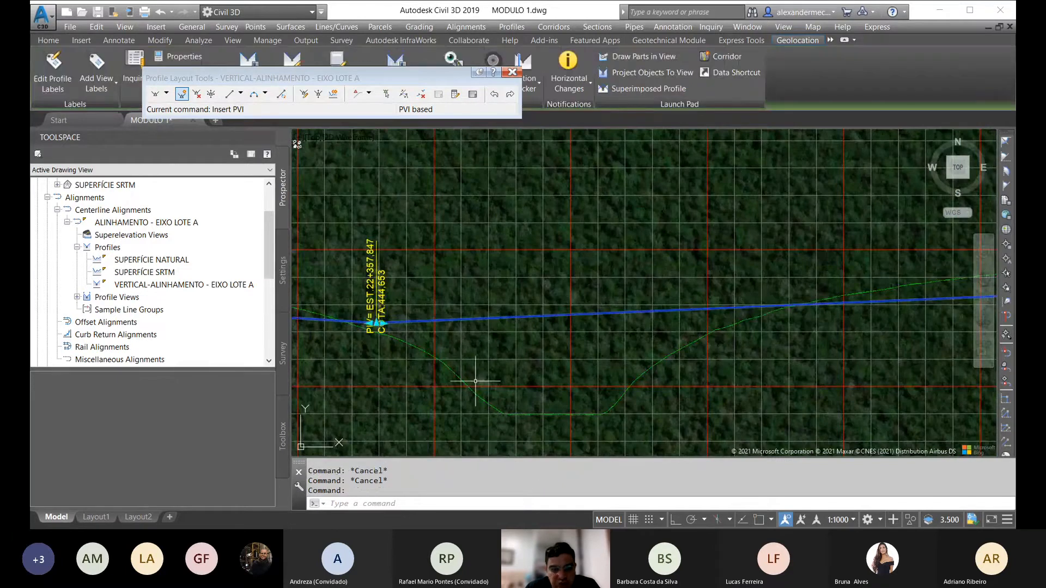
pyautogui.scroll(-8, 548, 350)
pyautogui.scroll(5, 592, 378)
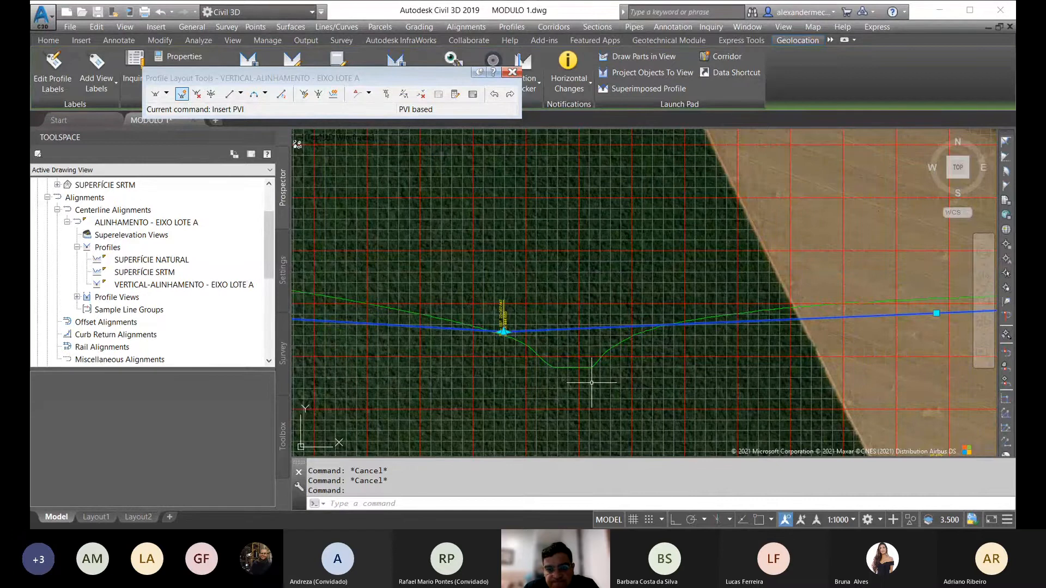
pyautogui.scroll(-3, 591, 383)
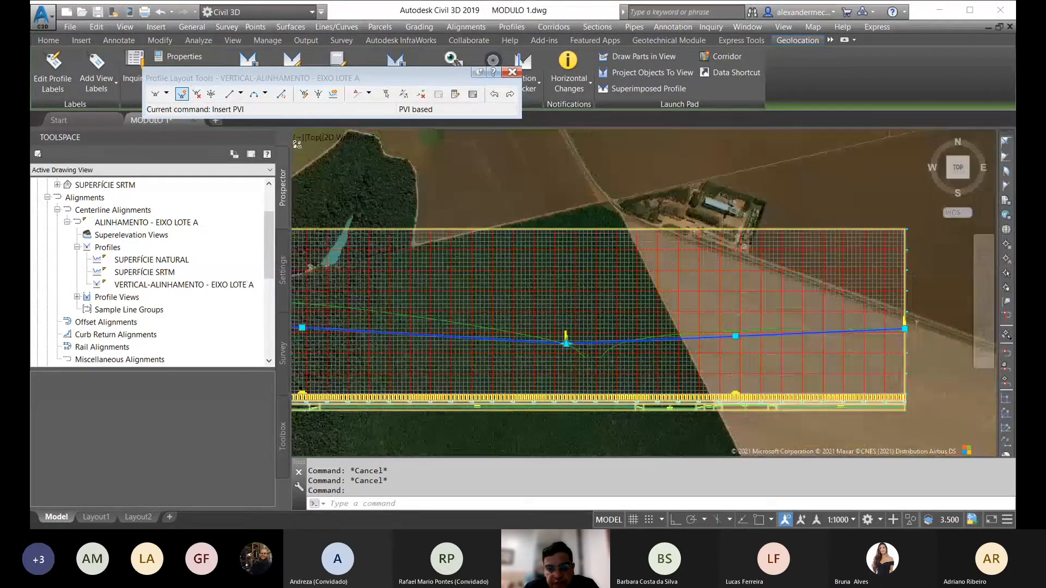
pyautogui.scroll(4, 497, 428)
pyautogui.scroll(-5, 598, 357)
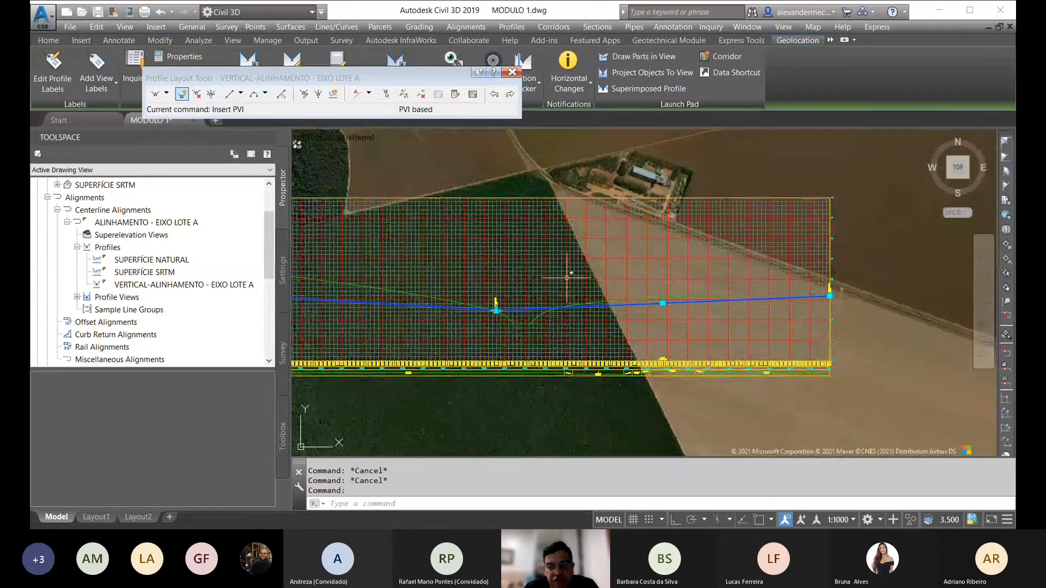
pyautogui.moveTo(480, 350)
pyautogui.mouseDown(button='middle')
pyautogui.moveTo(572, 355)
pyautogui.moveTo(686, 332)
pyautogui.mouseUp(button='middle')
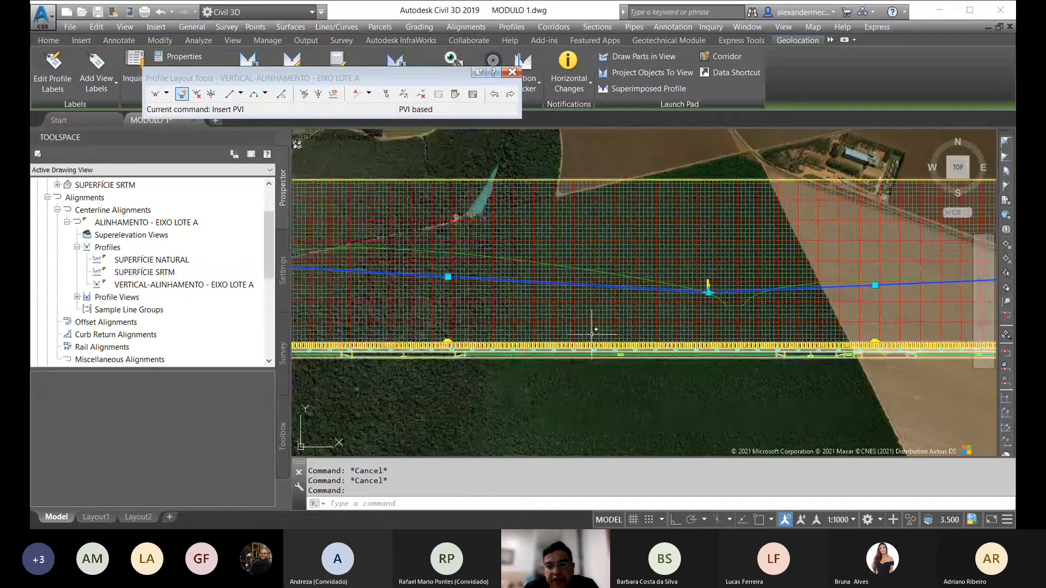
pyautogui.scroll(-1, 592, 334)
pyautogui.scroll(1, 574, 334)
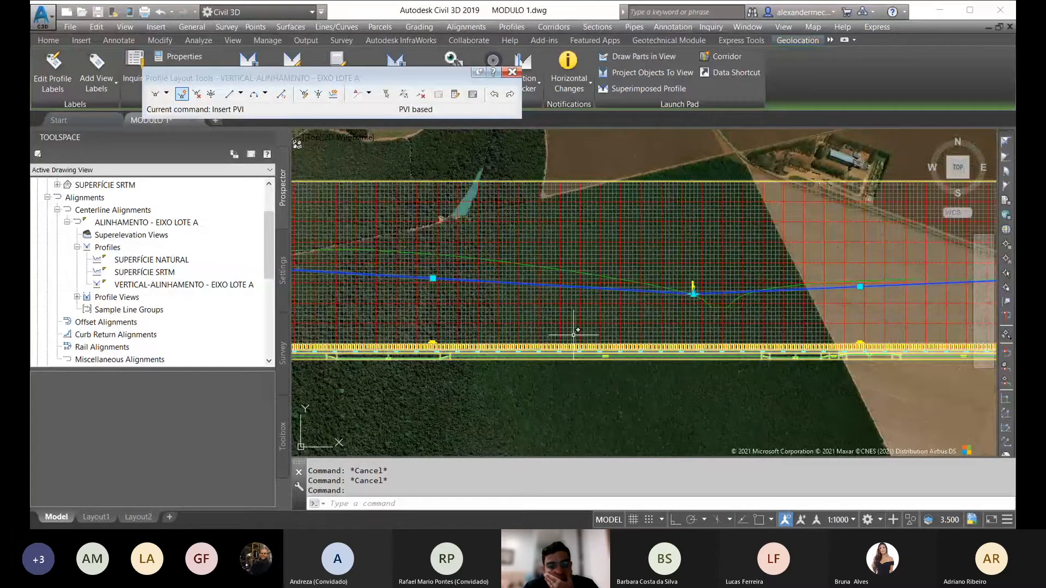
pyautogui.moveTo(745, 329); pyautogui.dragTo(600, 341, button='middle')
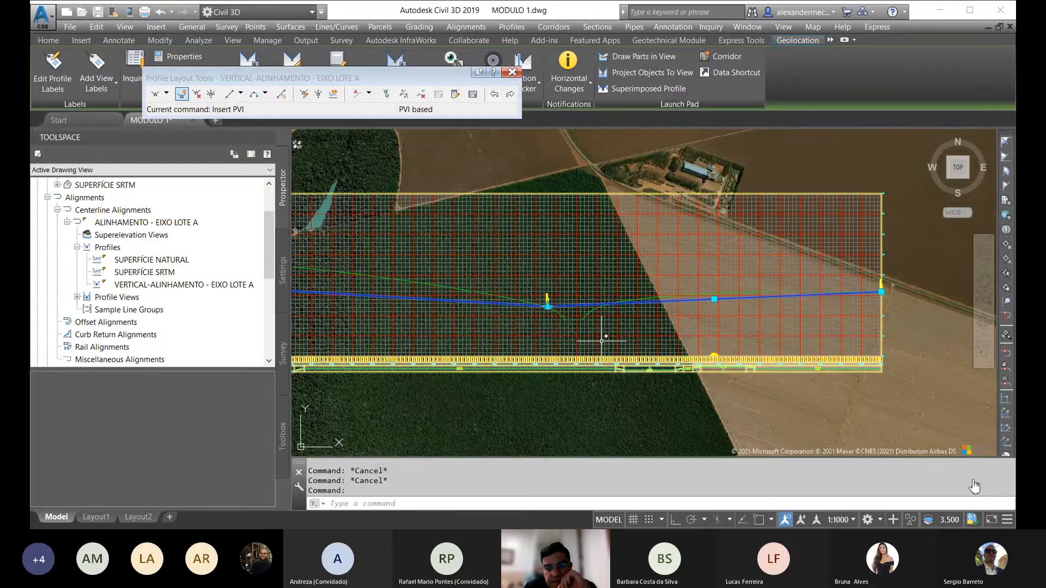
pyautogui.scroll(5, 589, 318)
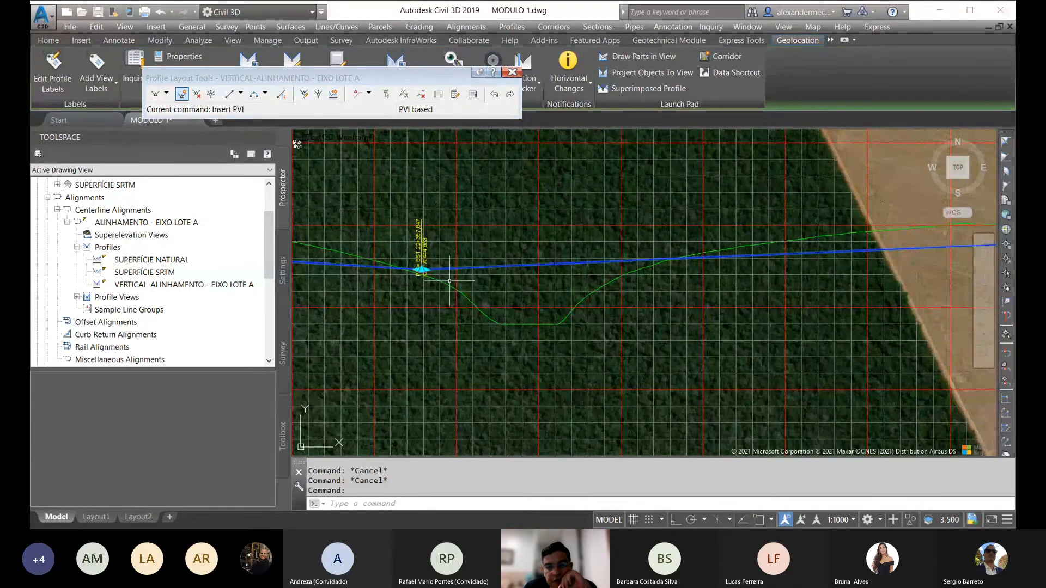
pyautogui.scroll(-5, 611, 272)
pyautogui.scroll(5, 687, 296)
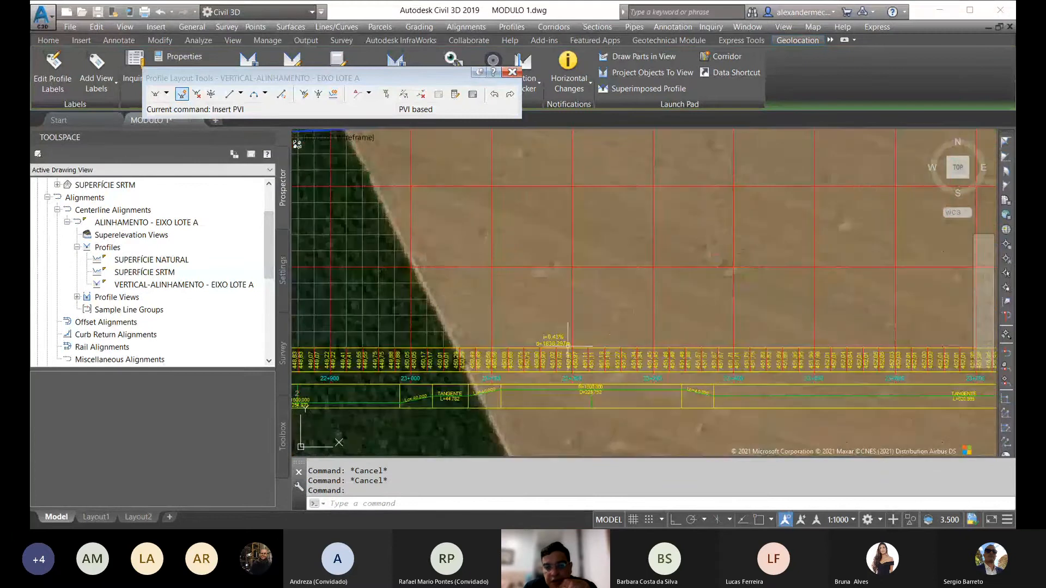
pyautogui.scroll(-4, 709, 316)
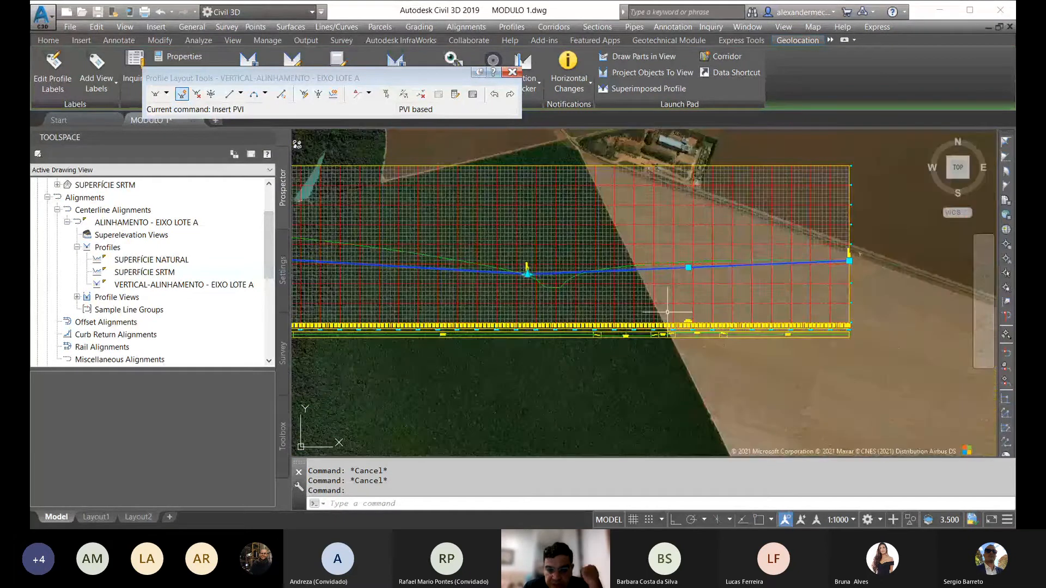
# Move the middle PVI farther forward along the incoming tangent, over the terrain depression.
pyautogui.scroll(4, 529, 275)
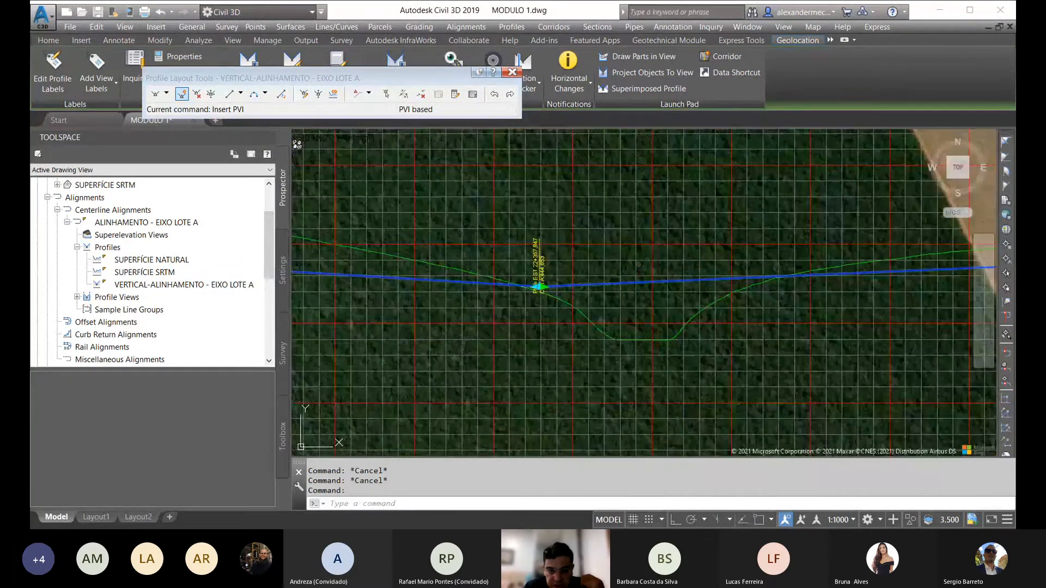
pyautogui.click(546, 286)
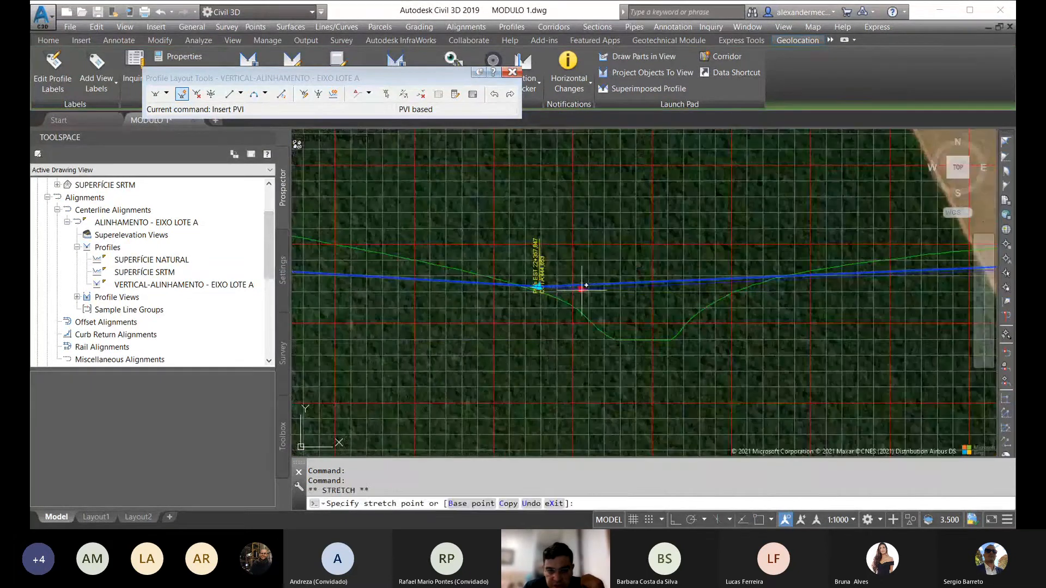
pyautogui.click(647, 293)
pyautogui.scroll(-6, 595, 289)
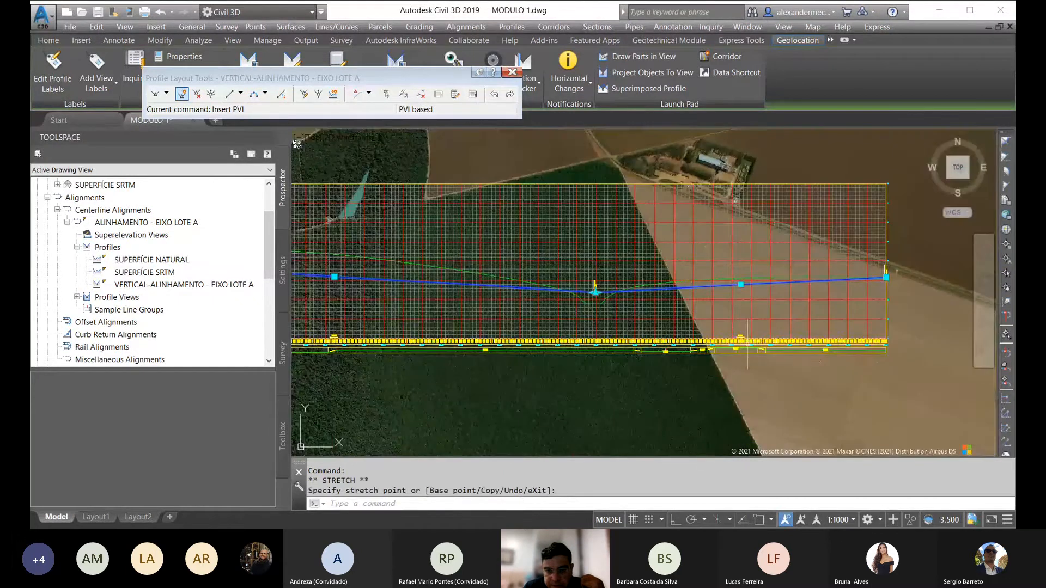
# Check the outgoing tangent's grade label and the fit of the last PVI at the end of the profile view.
pyautogui.scroll(8, 753, 340)
pyautogui.scroll(-3, 641, 340)
pyautogui.scroll(-4, 866, 243)
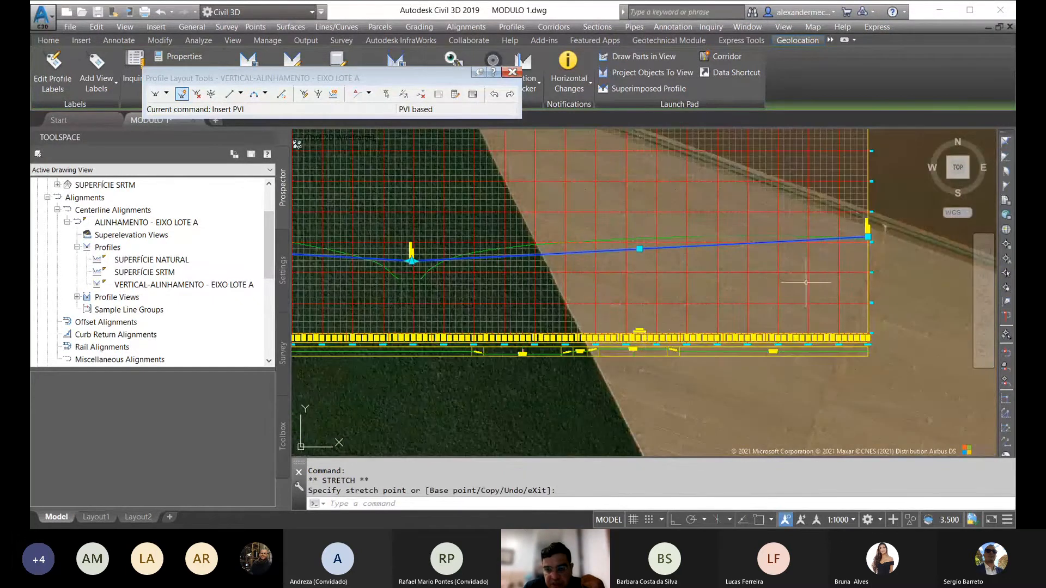
pyautogui.scroll(4, 868, 243)
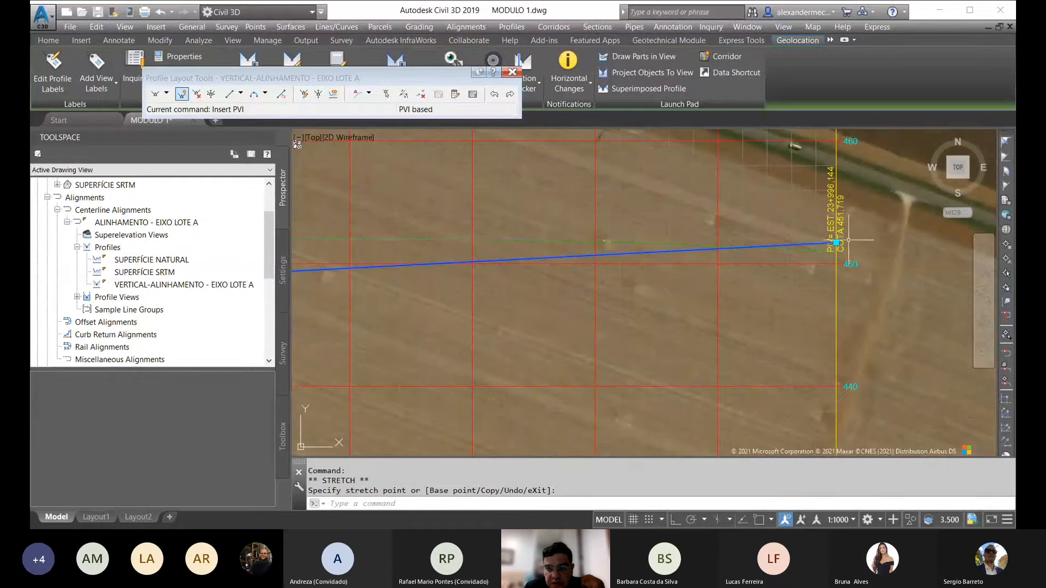
# Set the middle PVI's outgoing grade to 0.60% in the profile entities table, and close the table.
pyautogui.click(838, 243)
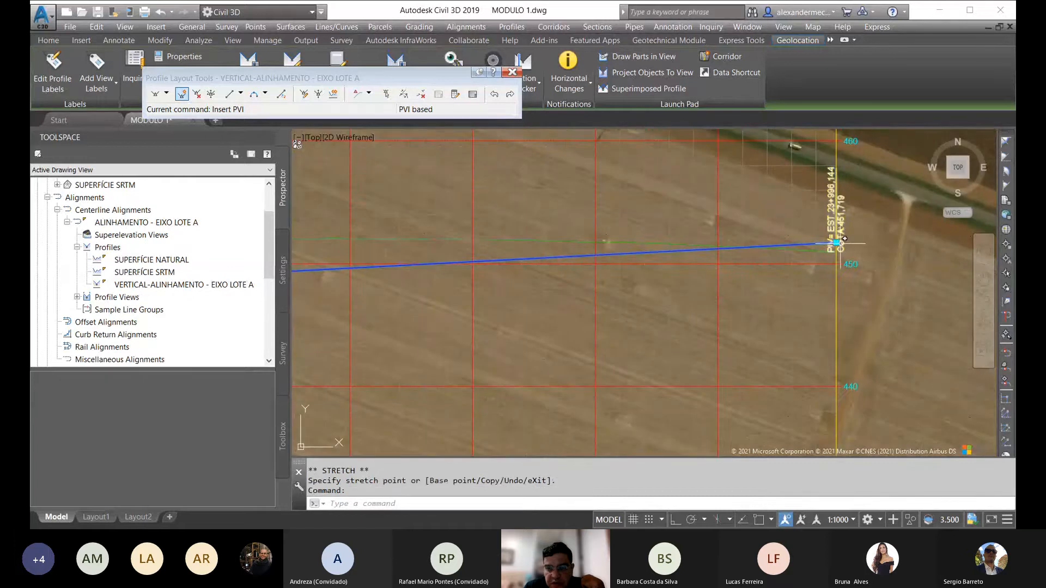
pyautogui.click(472, 94)
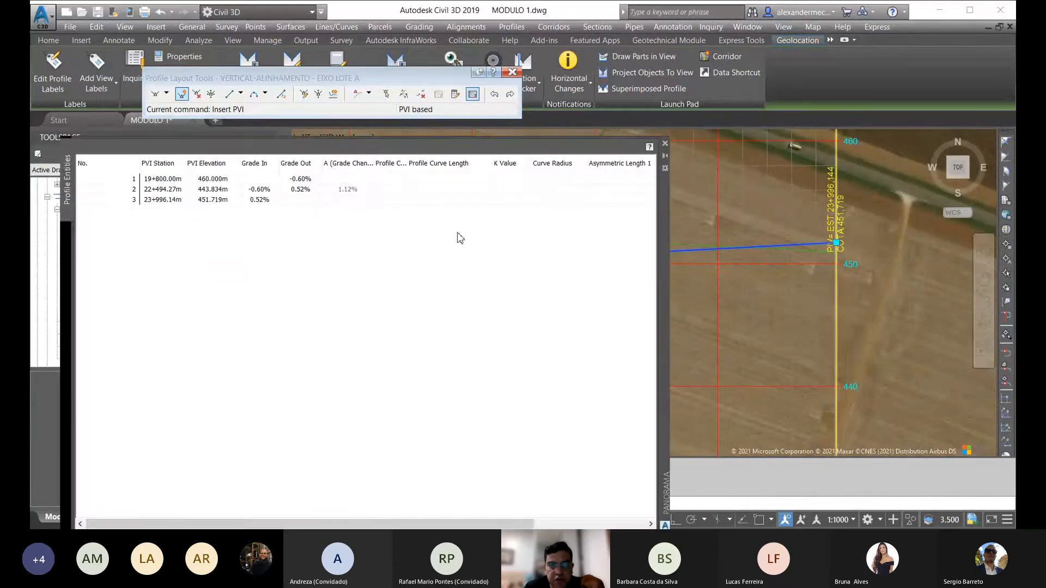
pyautogui.doubleClick(312, 190)
pyautogui.hotkey('shift', 'Left')
pyautogui.hotkey('shift', 'Left')
pyautogui.hotkey('shift', 'Left')
pyautogui.hotkey('shift', 'Left')
pyautogui.hotkey('shift', 'Left')
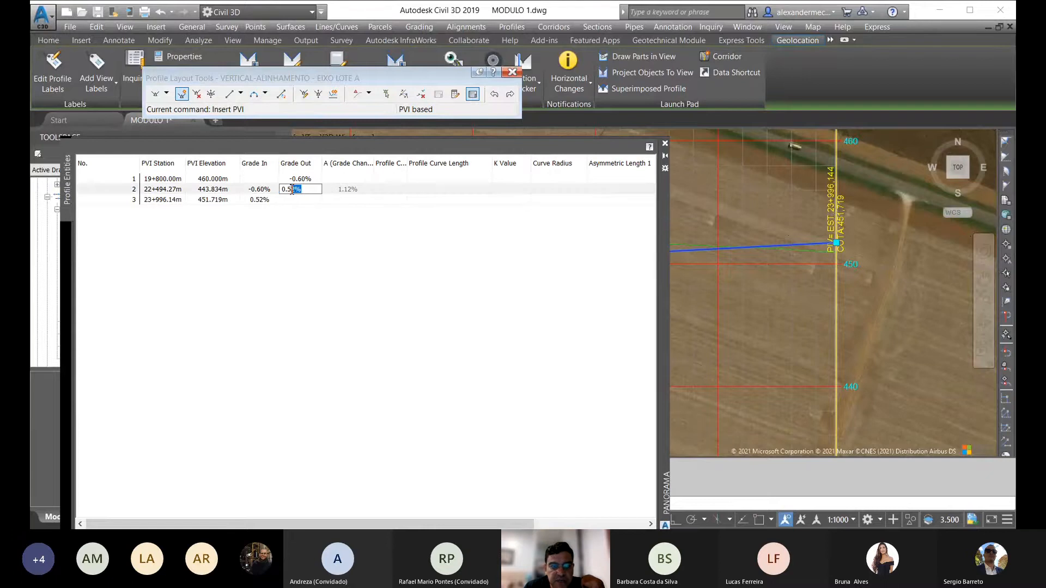
pyautogui.write('0.6')
pyautogui.press('Return')
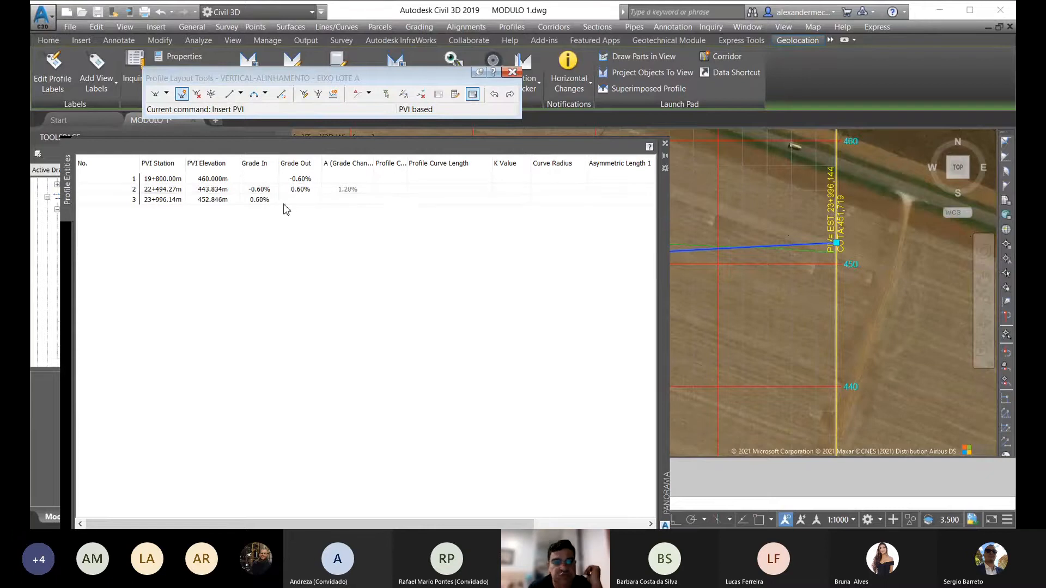
pyautogui.click(665, 143)
# Check the design profile's fit around the terrain depression and the grade label of the incoming tangent.
pyautogui.scroll(-3, 784, 206)
pyautogui.moveTo(537, 259); pyautogui.dragTo(619, 252, button='middle')
pyautogui.moveTo(477, 253); pyautogui.dragTo(599, 233, button='middle')
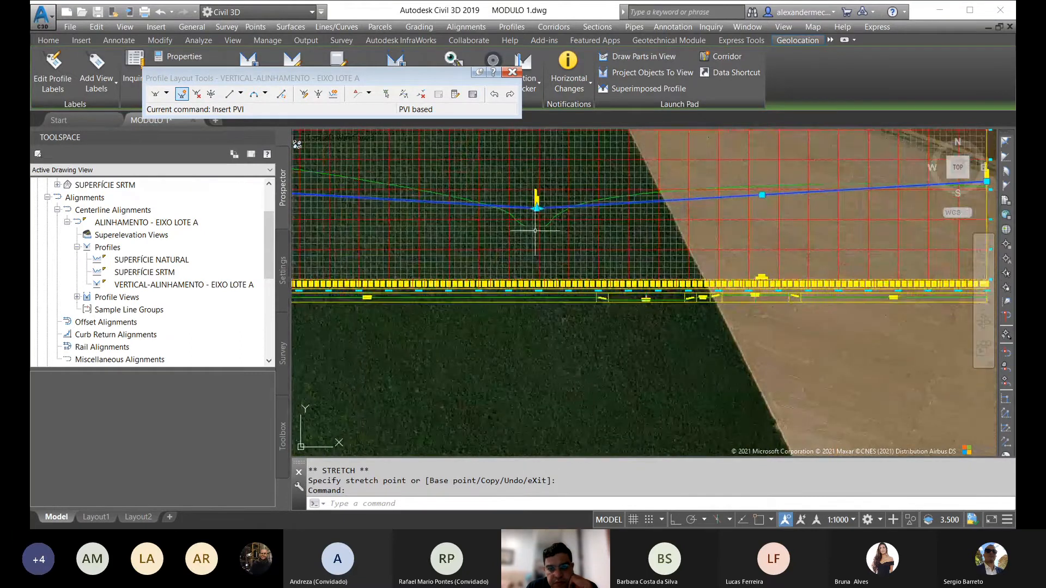
pyautogui.moveTo(456, 229); pyautogui.dragTo(590, 247, button='middle')
pyautogui.scroll(-2, 593, 250)
pyautogui.moveTo(496, 259); pyautogui.dragTo(554, 259, button='middle')
pyautogui.moveTo(447, 269); pyautogui.dragTo(553, 266, button='middle')
pyautogui.scroll(3, 551, 271)
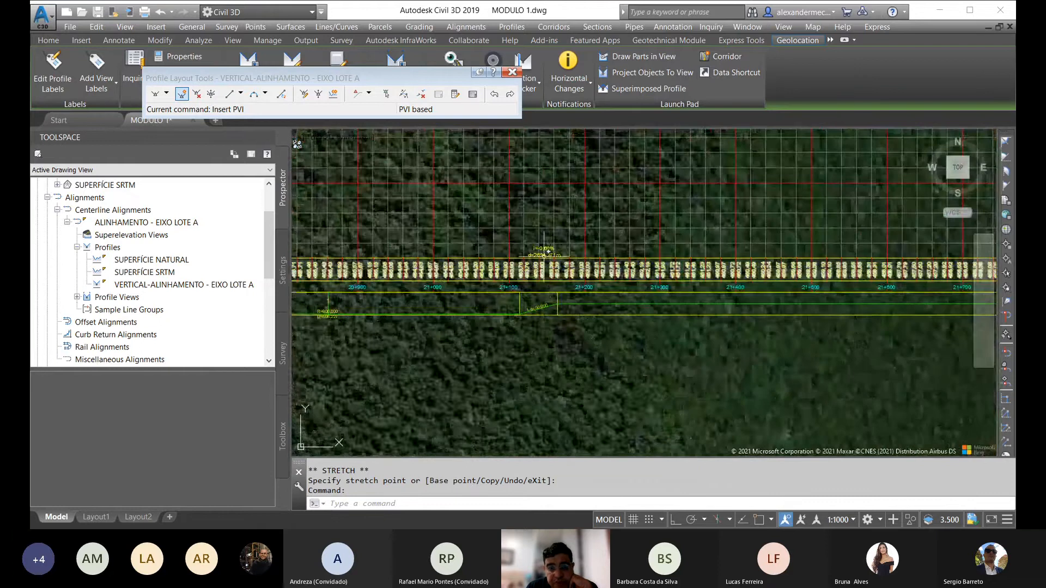
pyautogui.scroll(-5, 543, 251)
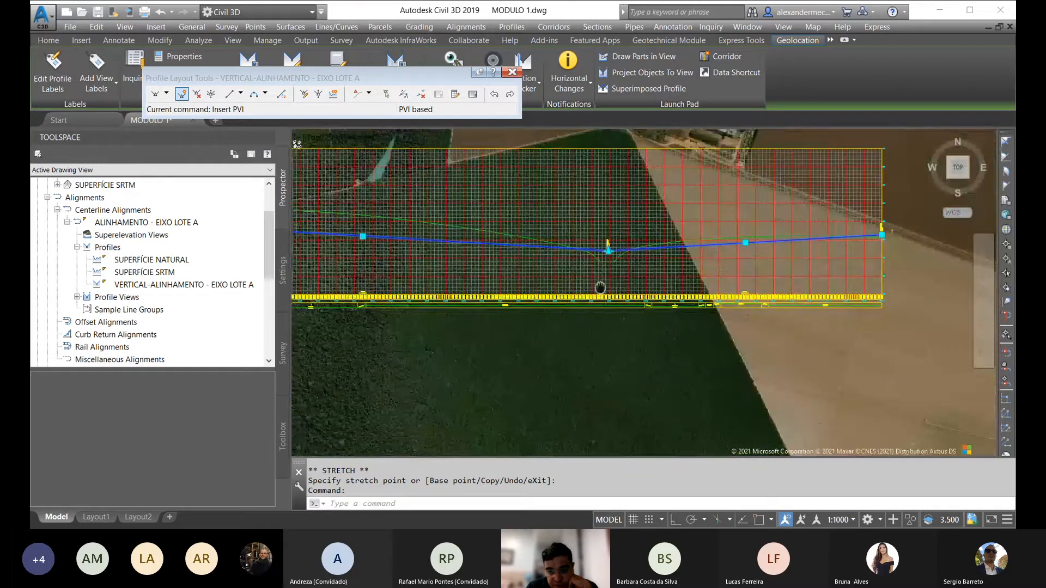
# Compare both tangents with the terrain over the whole profile view and closely at the depression under the middle PVI.
pyautogui.scroll(5, 615, 259)
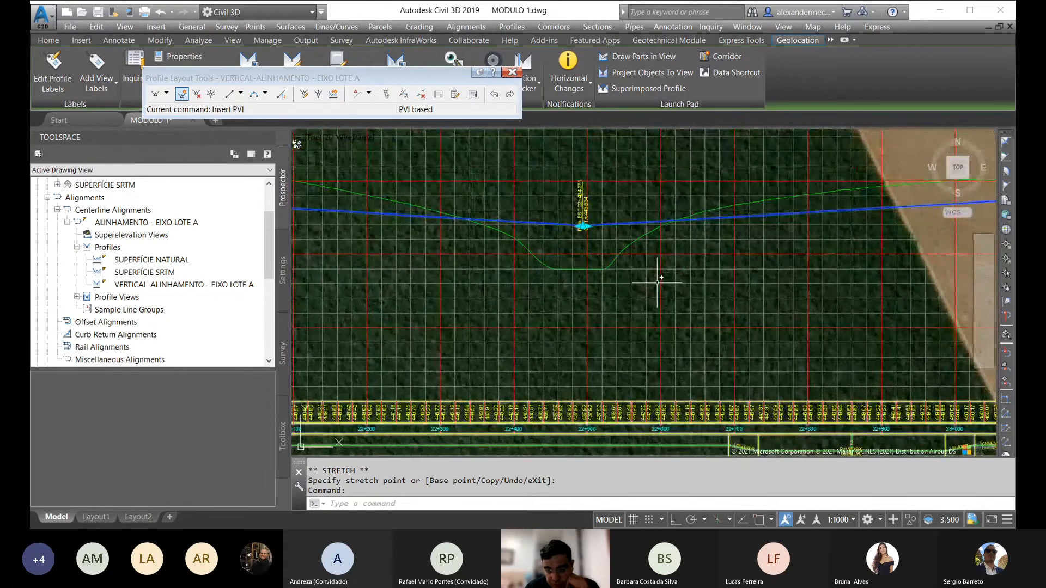
pyautogui.scroll(-5, 657, 283)
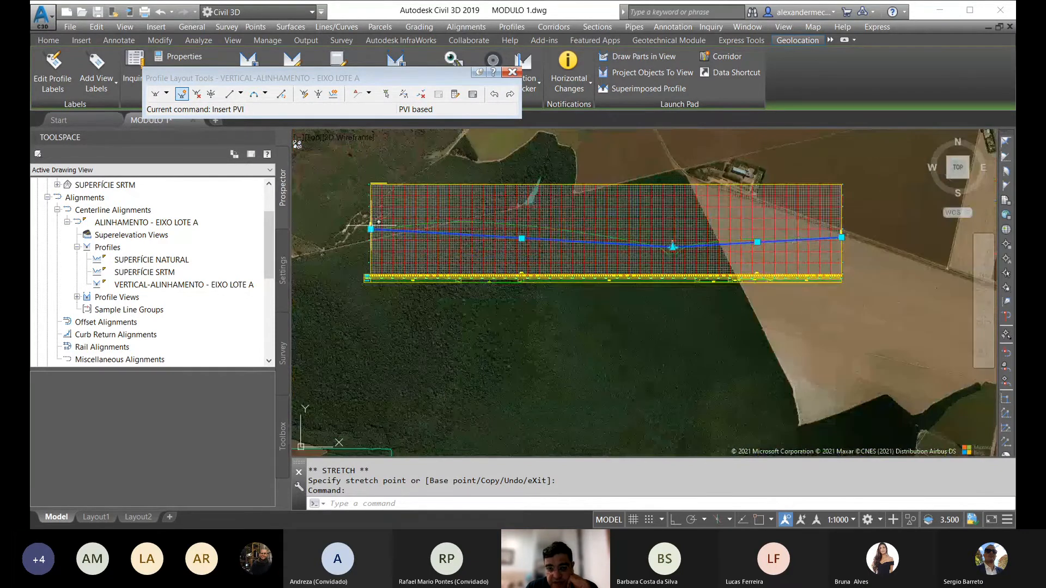
pyautogui.scroll(5, 850, 260)
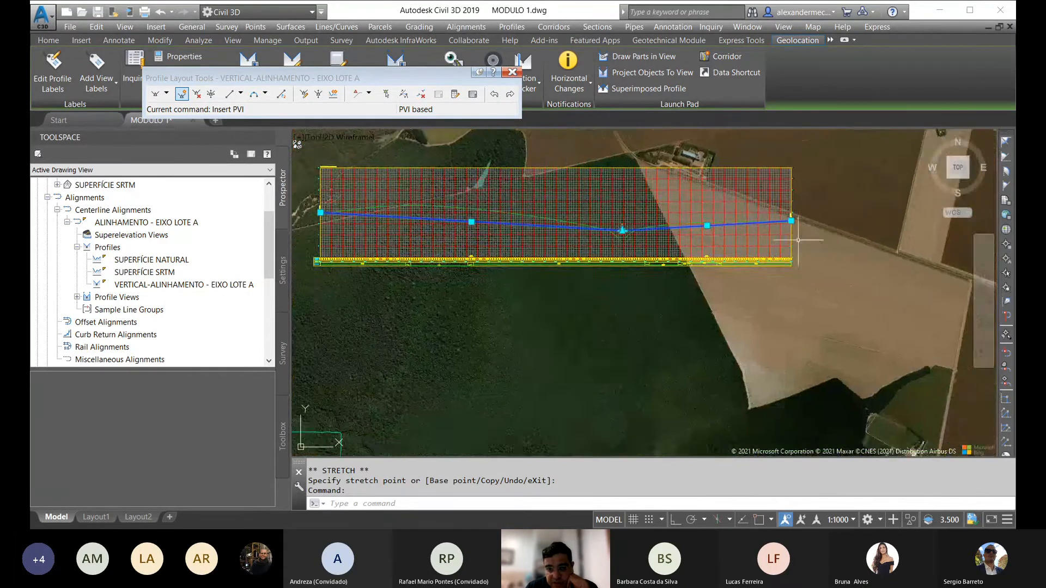
pyautogui.scroll(-5, 842, 238)
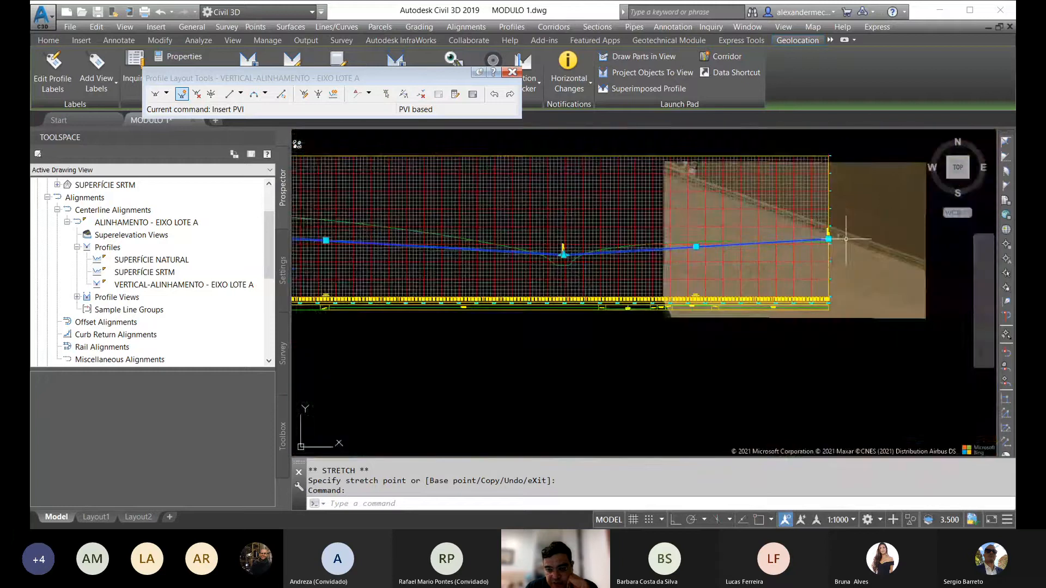
pyautogui.moveTo(470, 216); pyautogui.dragTo(700, 236, button='middle')
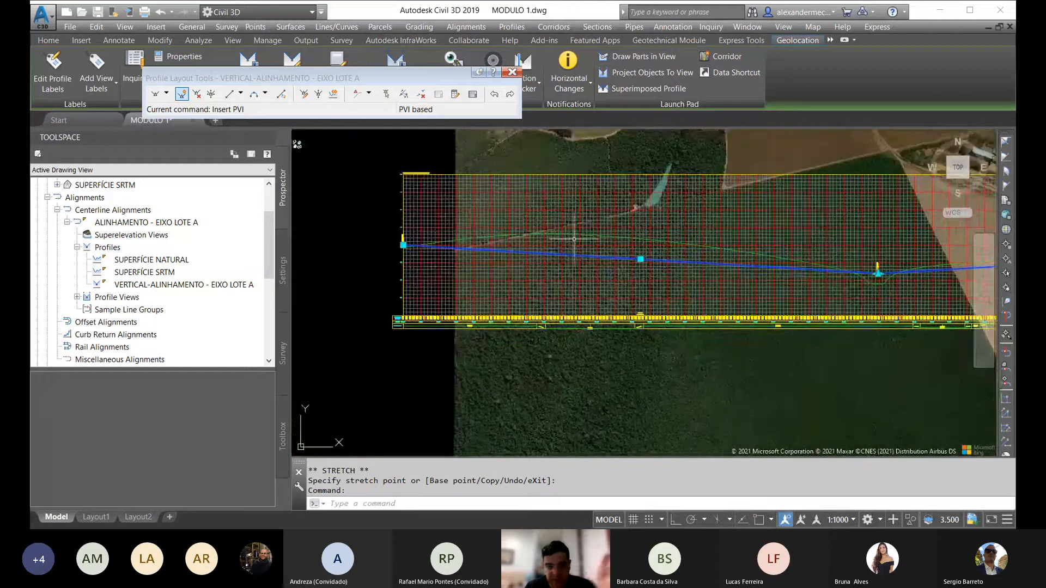
pyautogui.moveTo(762, 250); pyautogui.dragTo(540, 235, button='middle')
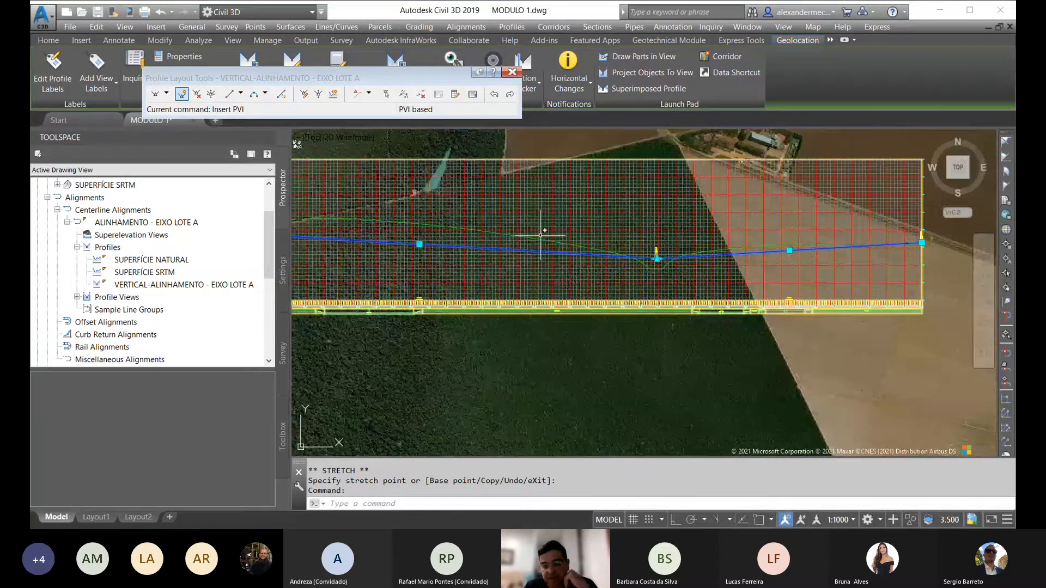
pyautogui.scroll(5, 623, 274)
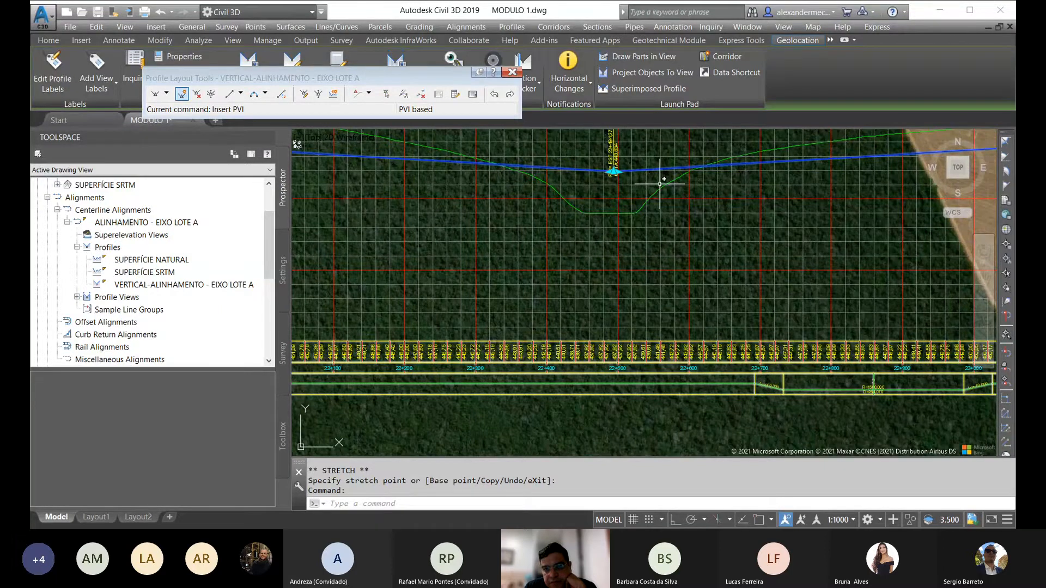
pyautogui.moveTo(641, 214); pyautogui.dragTo(632, 248, button='middle')
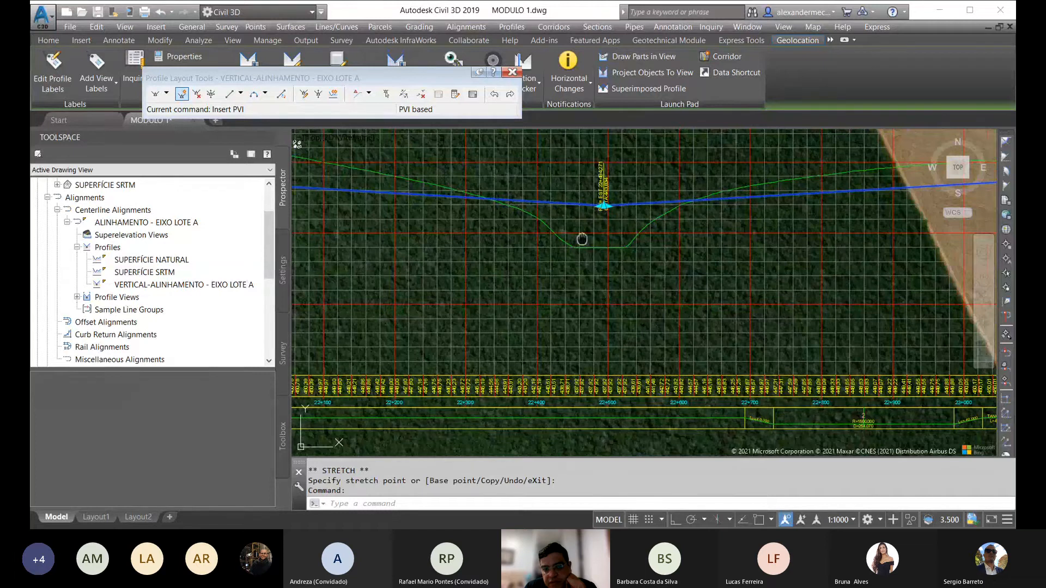
pyautogui.moveTo(580, 238); pyautogui.dragTo(604, 246, button='middle')
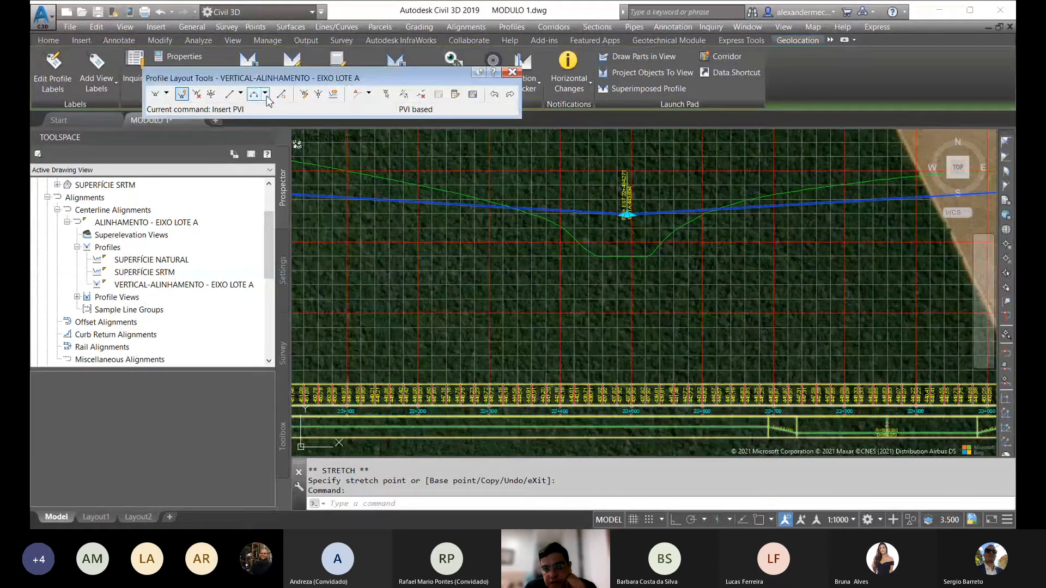
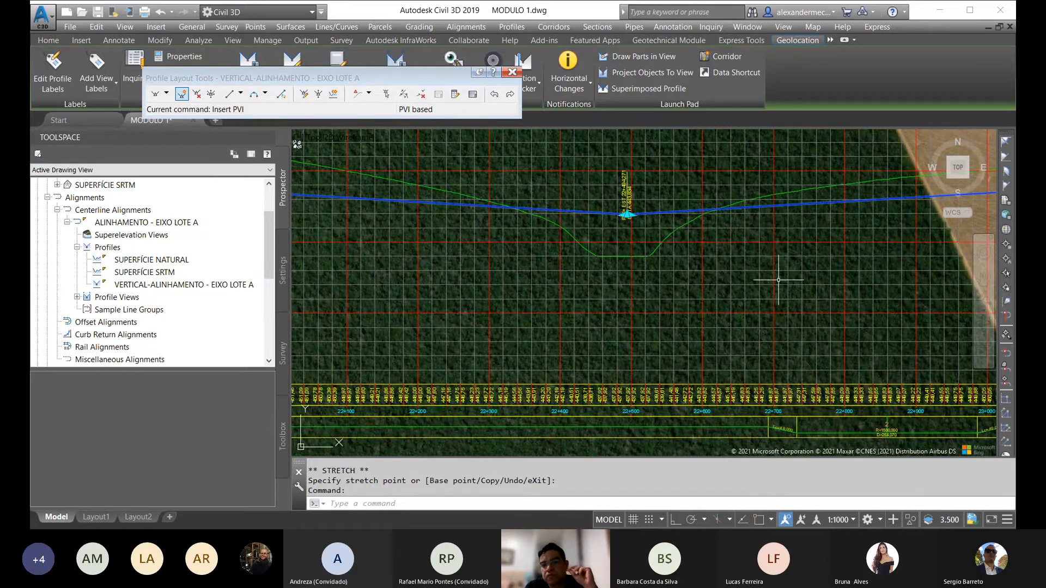
# Move the middle PVI back along the incoming tangent to about station 22+341, where the terrain starts dropping into the depression, and deselect the profile.
pyautogui.scroll(-4, 778, 280)
pyautogui.moveTo(636, 248); pyautogui.dragTo(665, 257, button='middle')
pyautogui.scroll(-5, 666, 257)
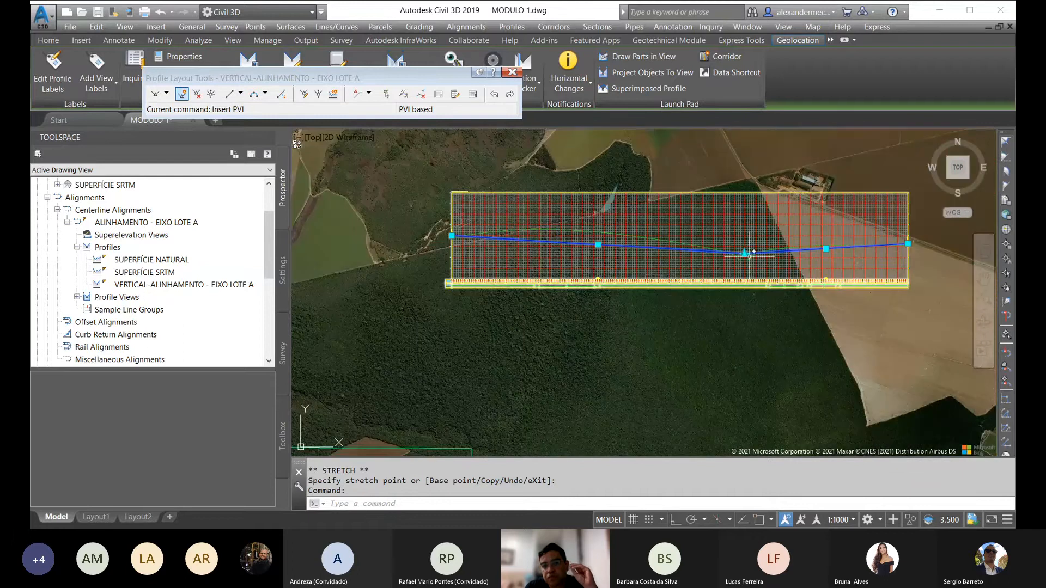
pyautogui.moveTo(714, 266); pyautogui.dragTo(696, 271, button='middle')
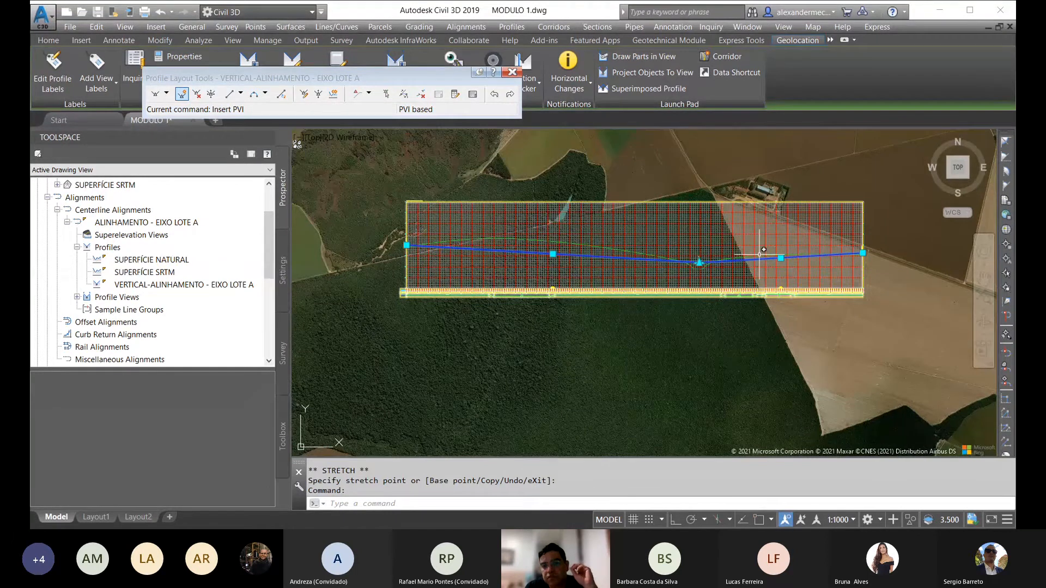
pyautogui.scroll(4, 762, 252)
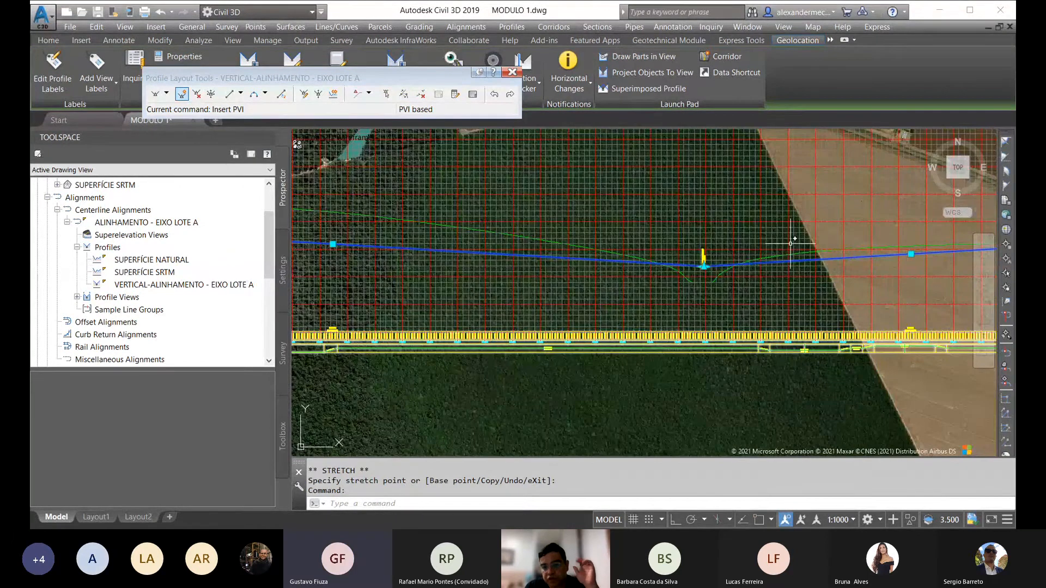
pyautogui.scroll(4, 721, 268)
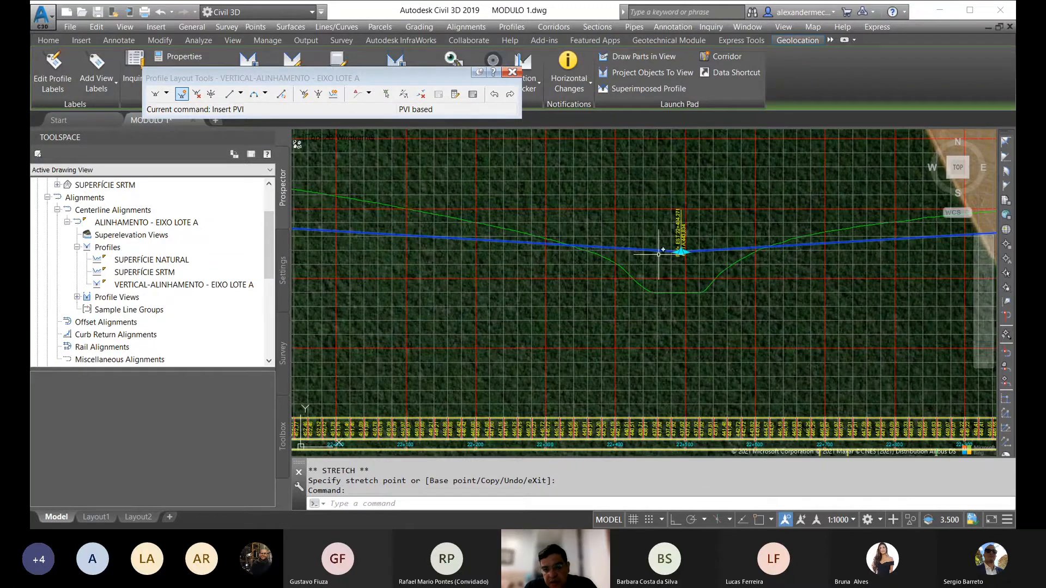
pyautogui.scroll(5, 658, 254)
pyautogui.click(637, 250)
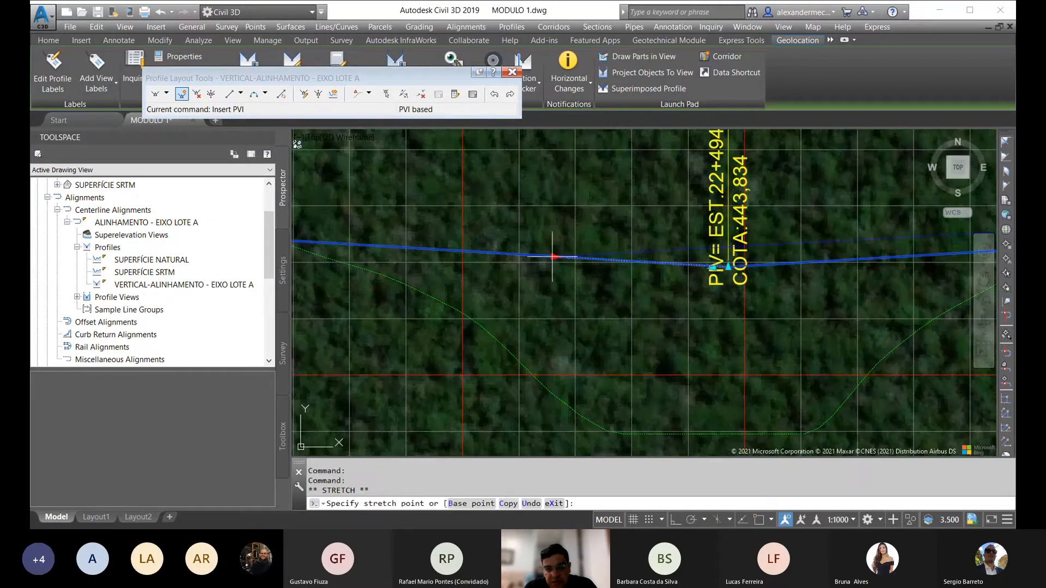
pyautogui.scroll(-5, 540, 254)
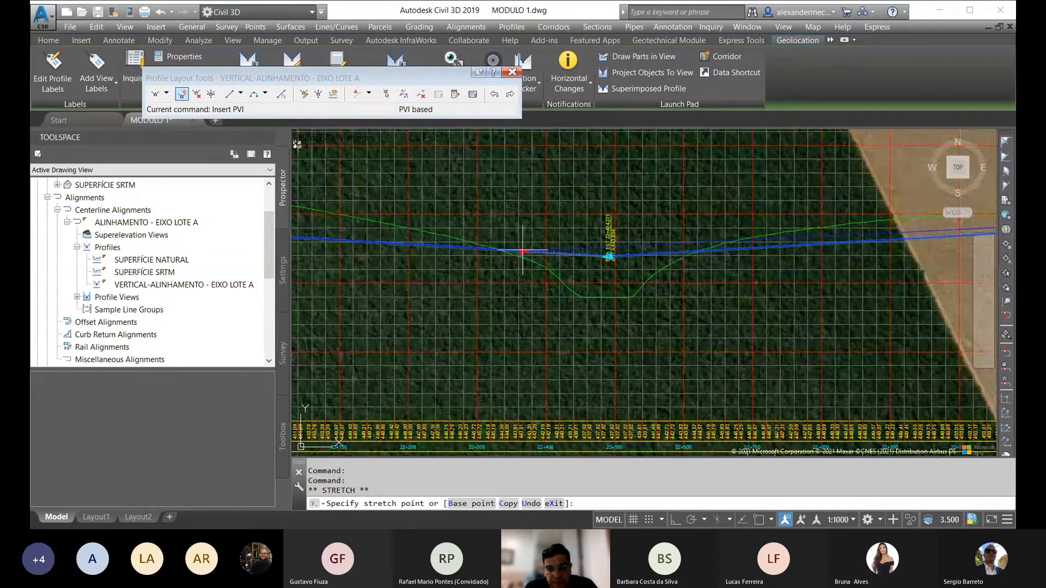
pyautogui.click(506, 250)
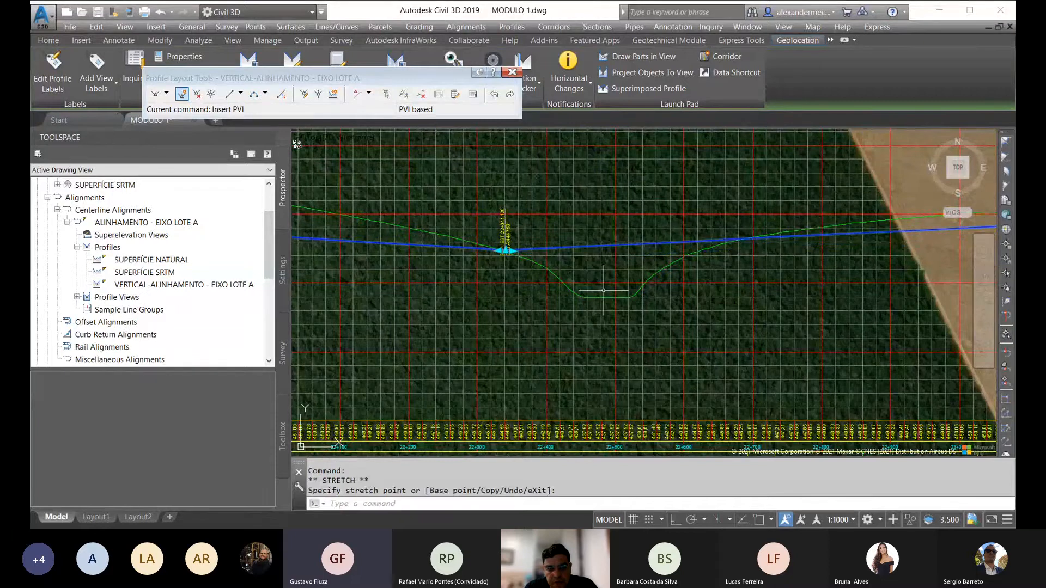
pyautogui.press('Escape')
pyautogui.press('Escape')
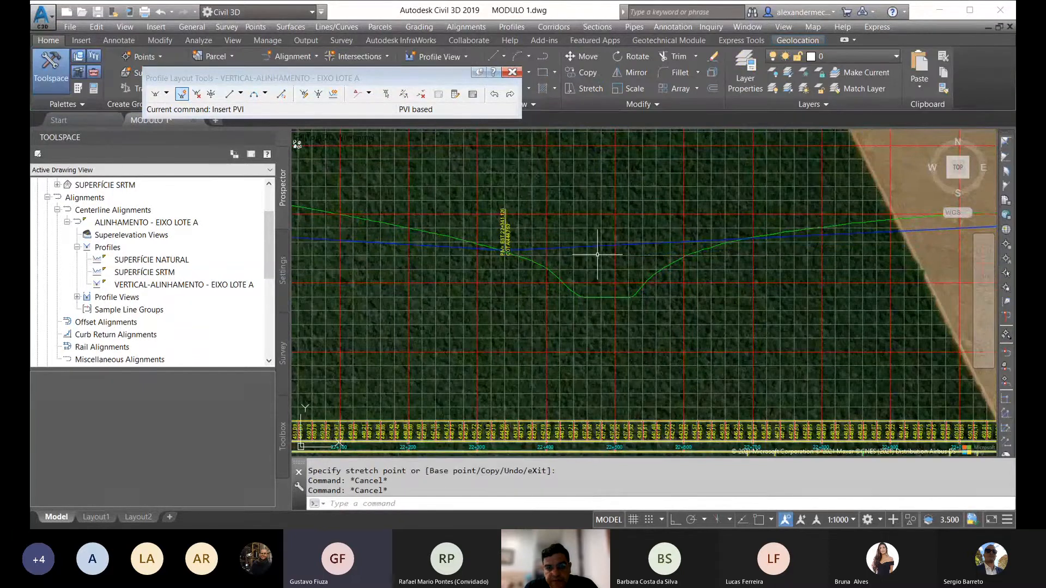
# Insert a new PVI on the outgoing tangent just past the depression, where it meets the terrain, at about station 22+649 and elevation 445.5 m.
pyautogui.scroll(-3, 597, 254)
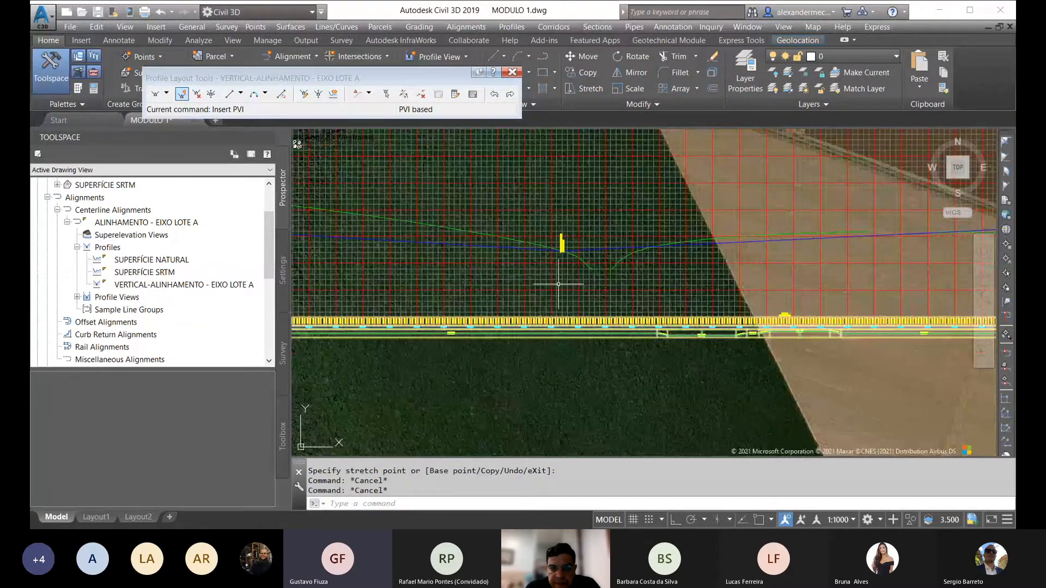
pyautogui.moveTo(559, 284); pyautogui.dragTo(574, 287, button='middle')
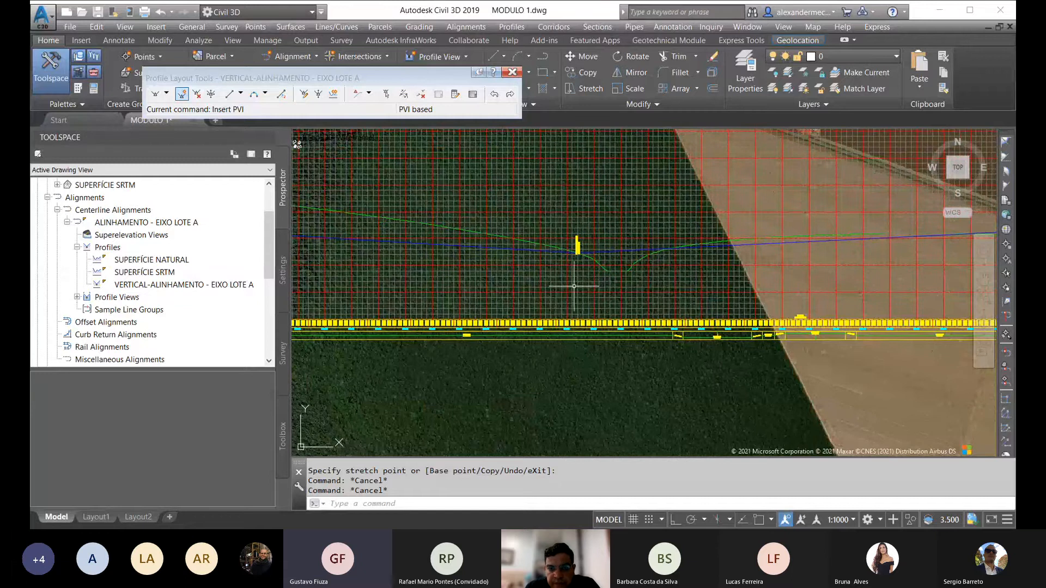
pyautogui.scroll(-3, 615, 267)
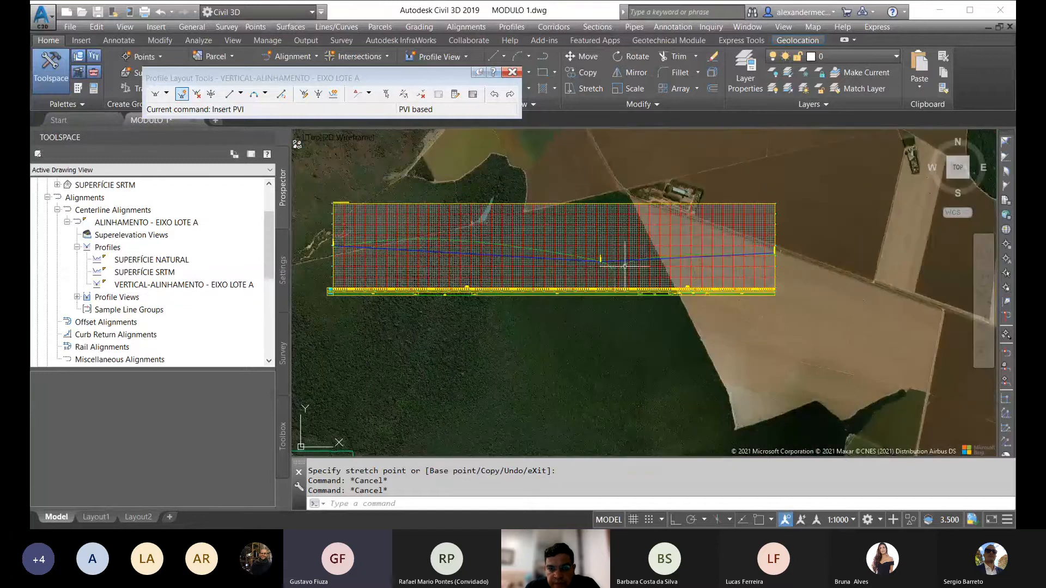
pyautogui.scroll(3, 651, 267)
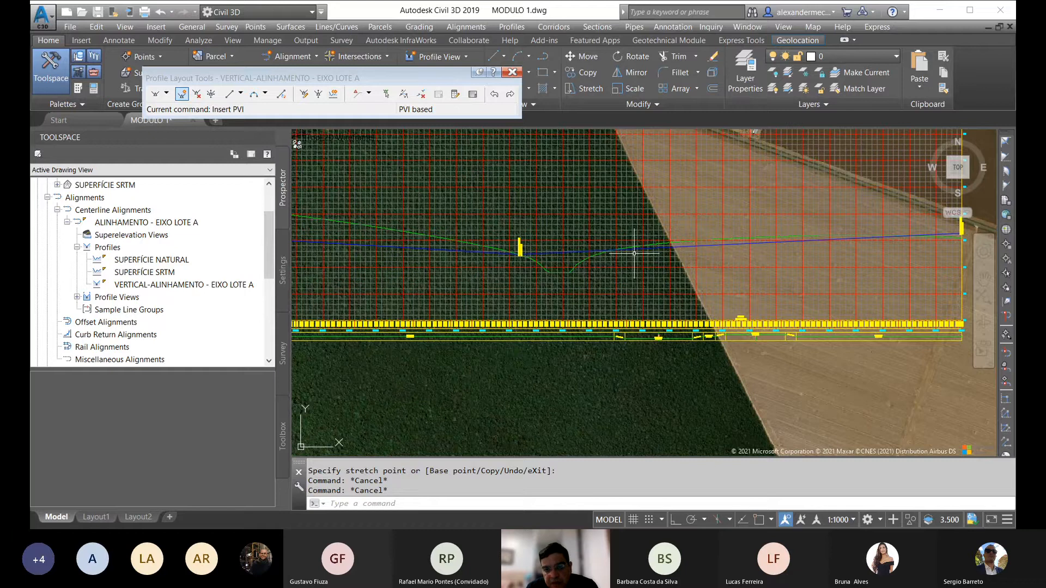
pyautogui.scroll(6, 634, 253)
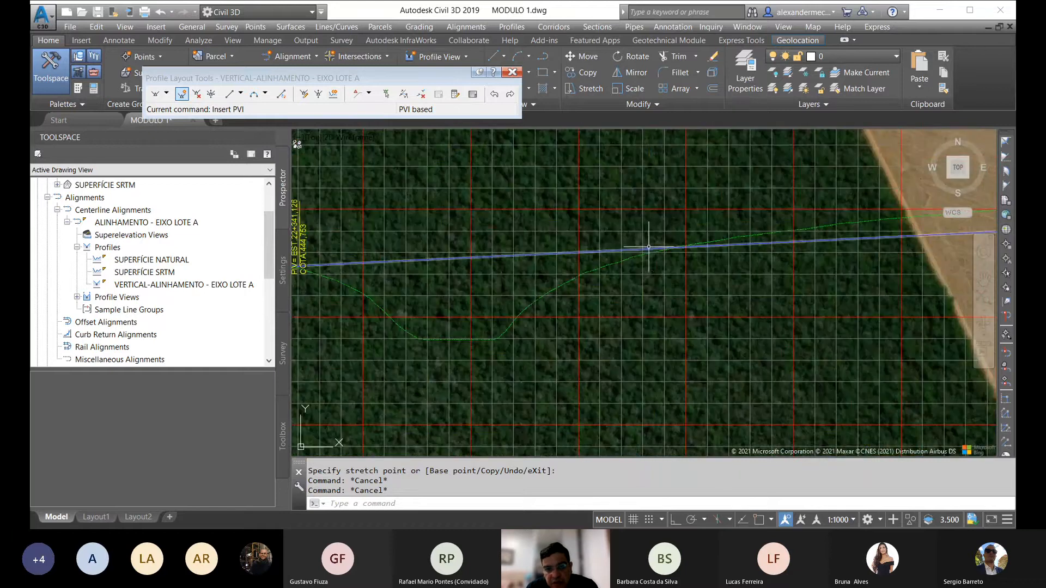
pyautogui.click(561, 255)
pyautogui.scroll(-4, 560, 262)
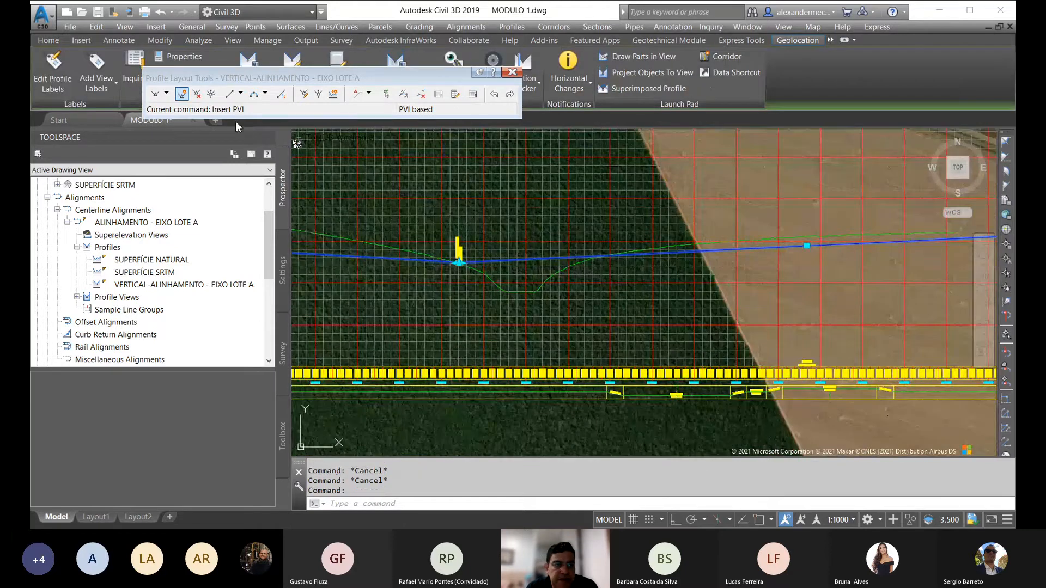
pyautogui.click(182, 94)
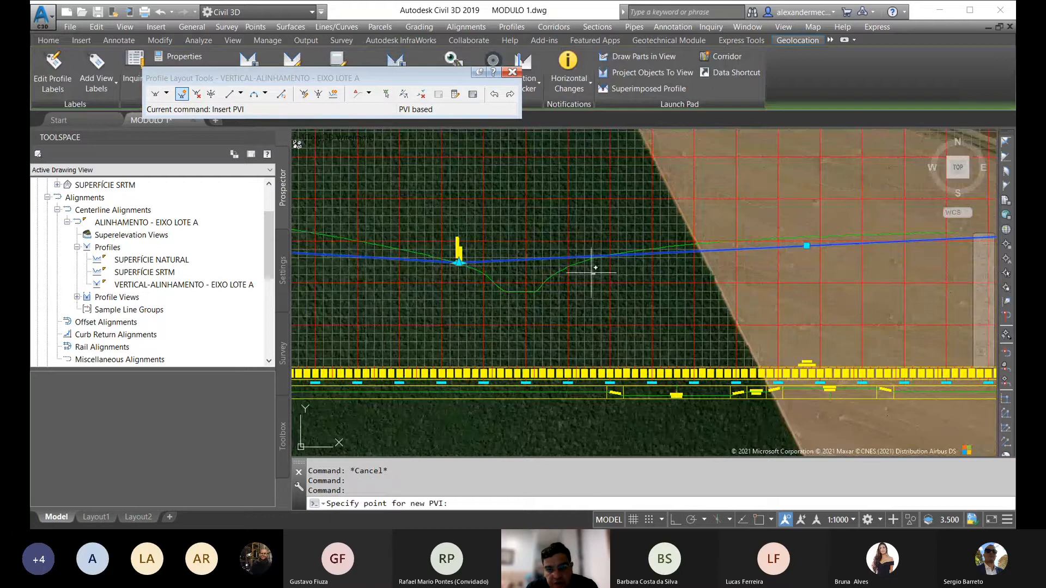
pyautogui.scroll(6, 578, 246)
pyautogui.click(581, 240)
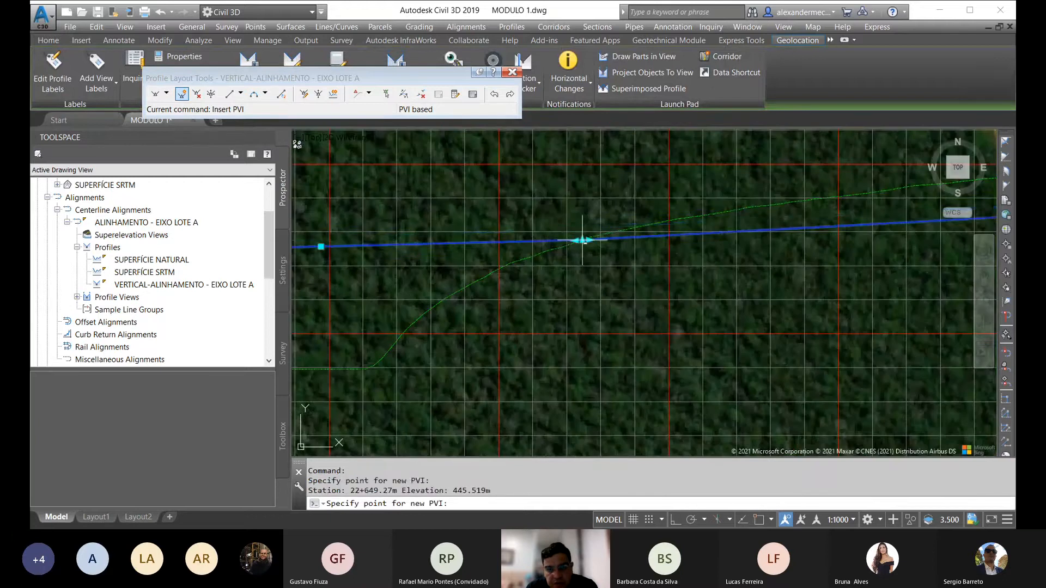
pyautogui.press('Return')
pyautogui.scroll(-6, 609, 251)
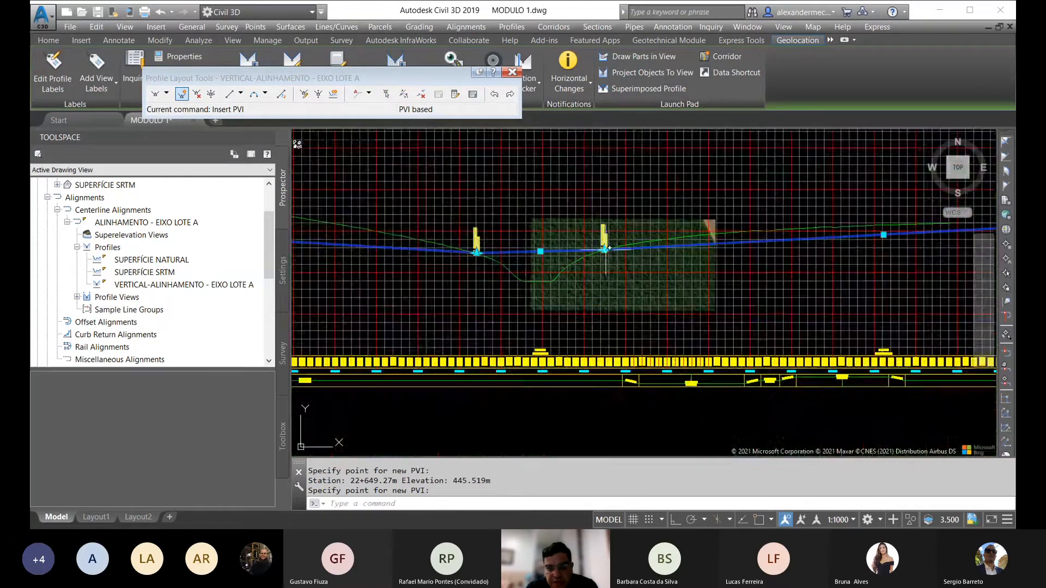
pyautogui.scroll(4, 607, 250)
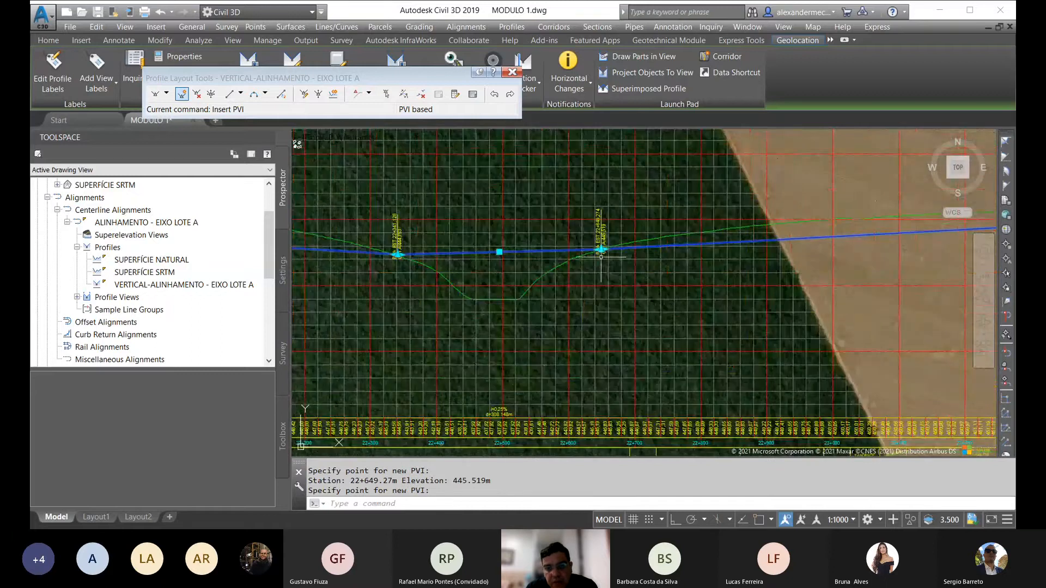
# Set the grade of the tangent crossing the terrain depression, between the two middle PVIs, to 0.00%.
pyautogui.scroll(-4, 504, 264)
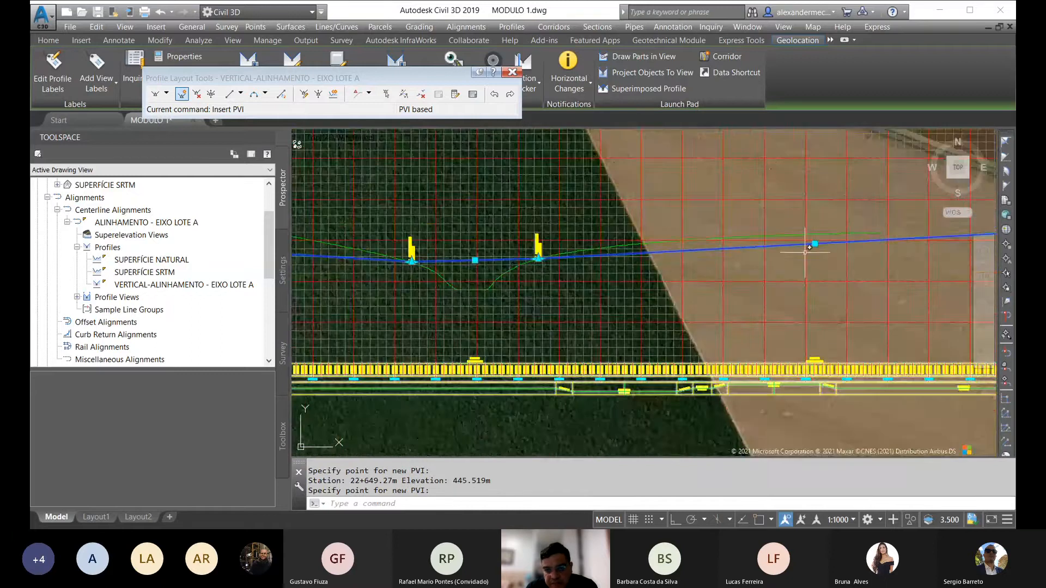
pyautogui.moveTo(805, 251); pyautogui.dragTo(639, 236, button='middle')
pyautogui.scroll(5, 658, 337)
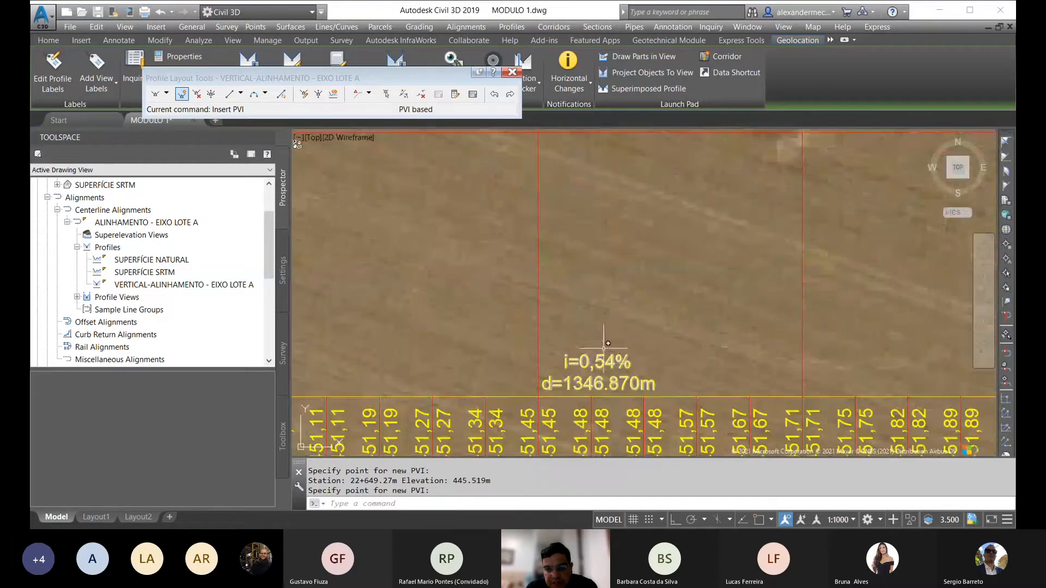
pyautogui.scroll(-5, 616, 316)
pyautogui.moveTo(616, 315); pyautogui.dragTo(734, 284, button='middle')
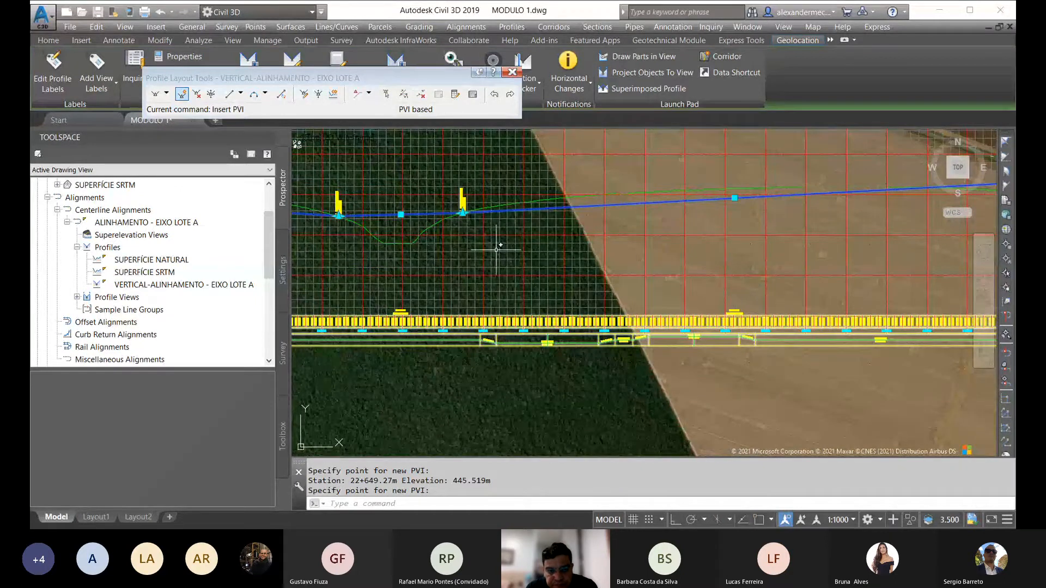
pyautogui.scroll(2, 497, 243)
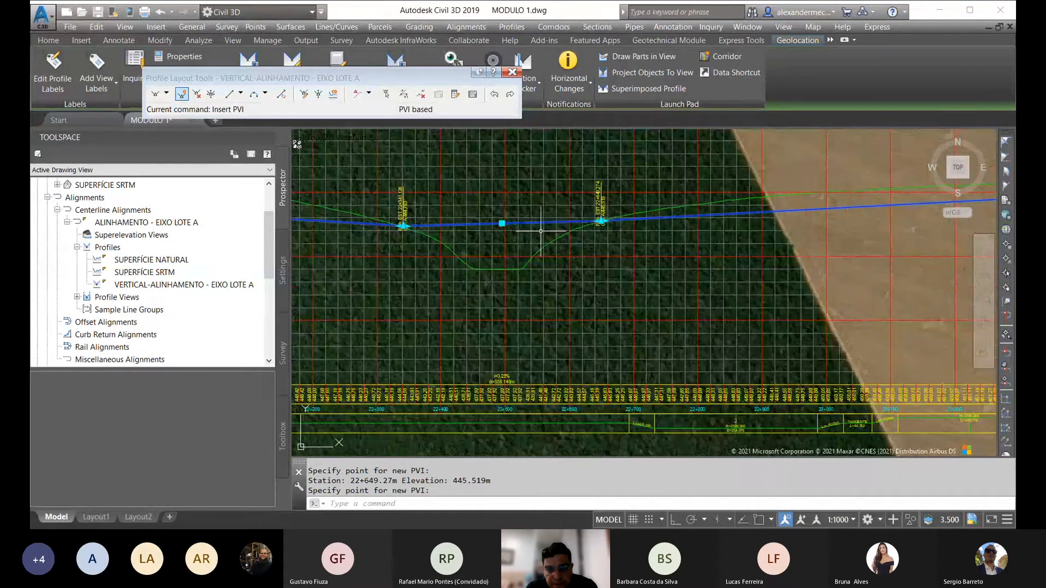
pyautogui.click(473, 94)
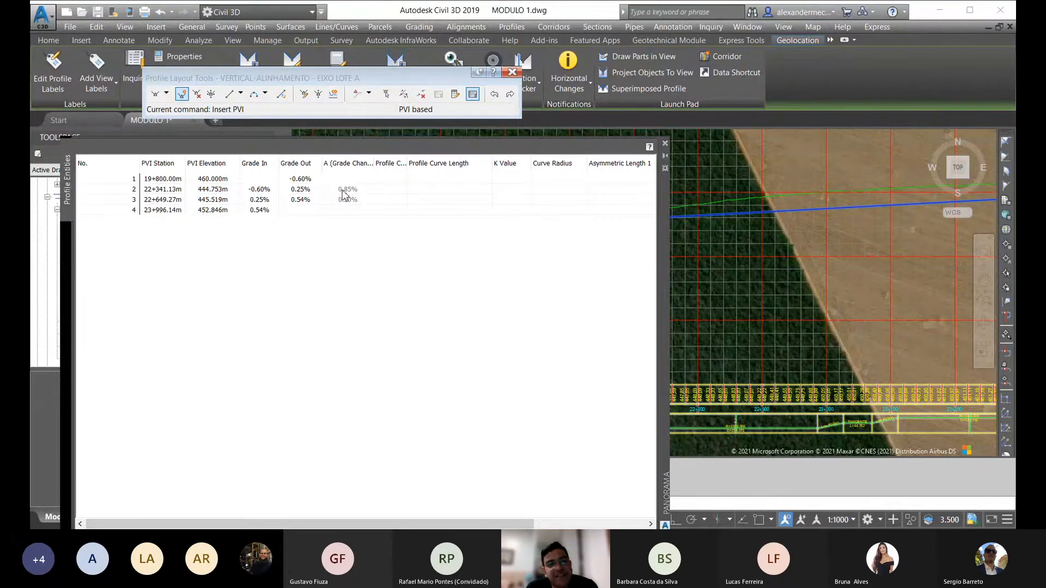
pyautogui.doubleClick(301, 190)
pyautogui.write('0')
pyautogui.press('Return')
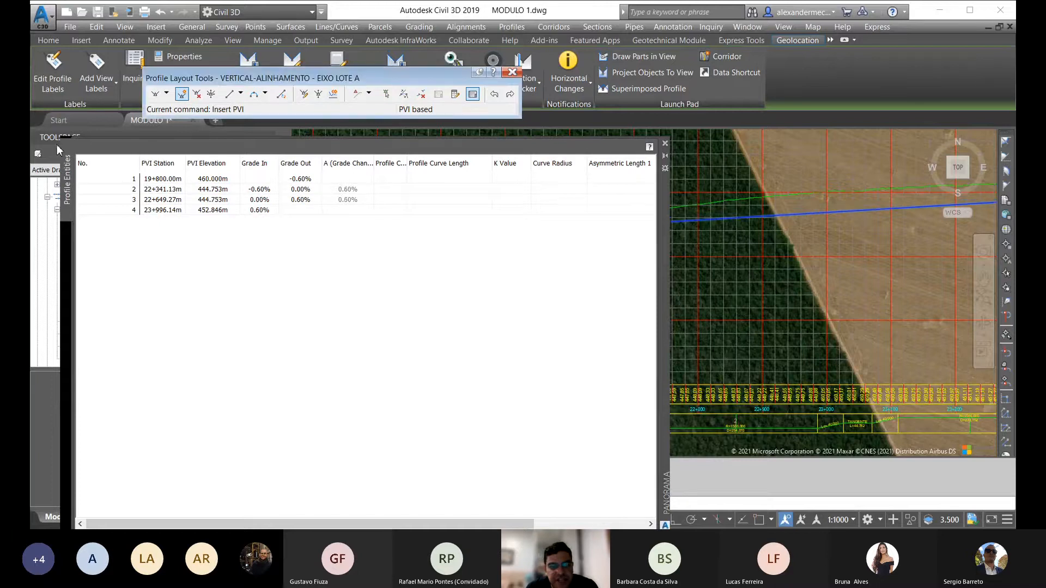
pyautogui.click(665, 144)
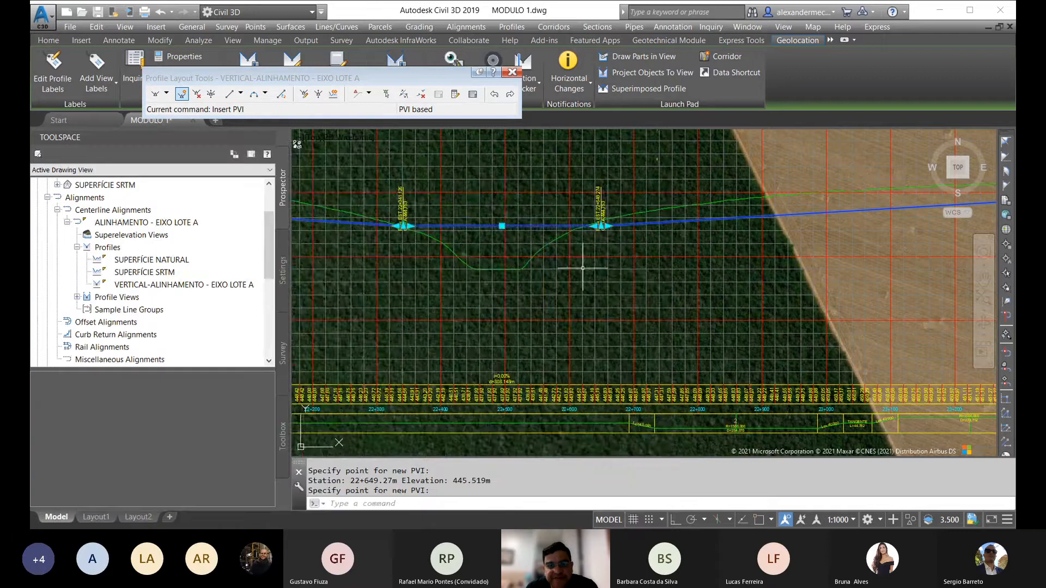
# Examine the level tangent over the depression, its grade label and its fit with the neighbouring tangents and terrain.
pyautogui.scroll(-4, 666, 266)
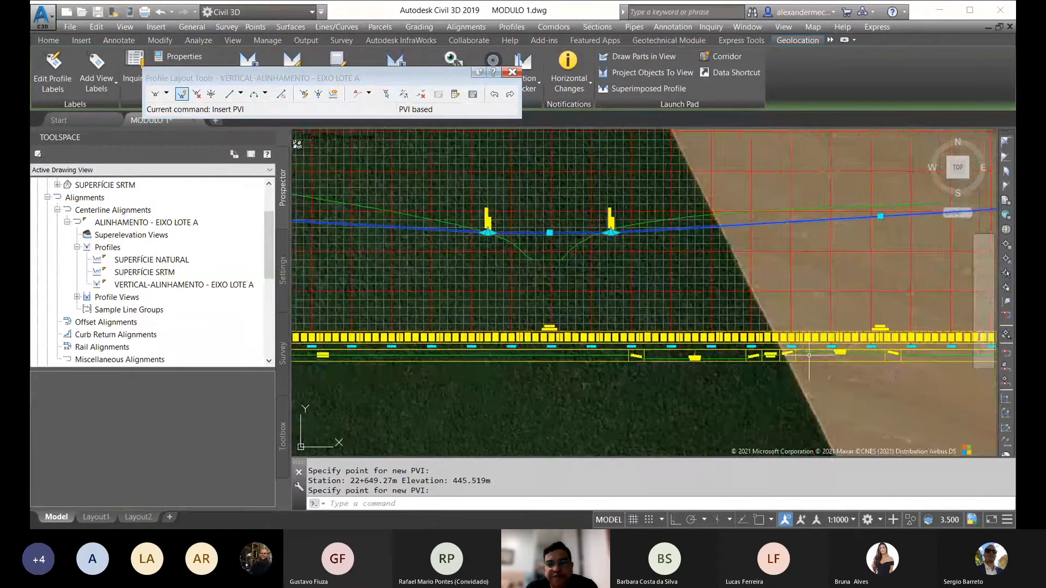
pyautogui.moveTo(867, 327); pyautogui.dragTo(729, 306, button='middle')
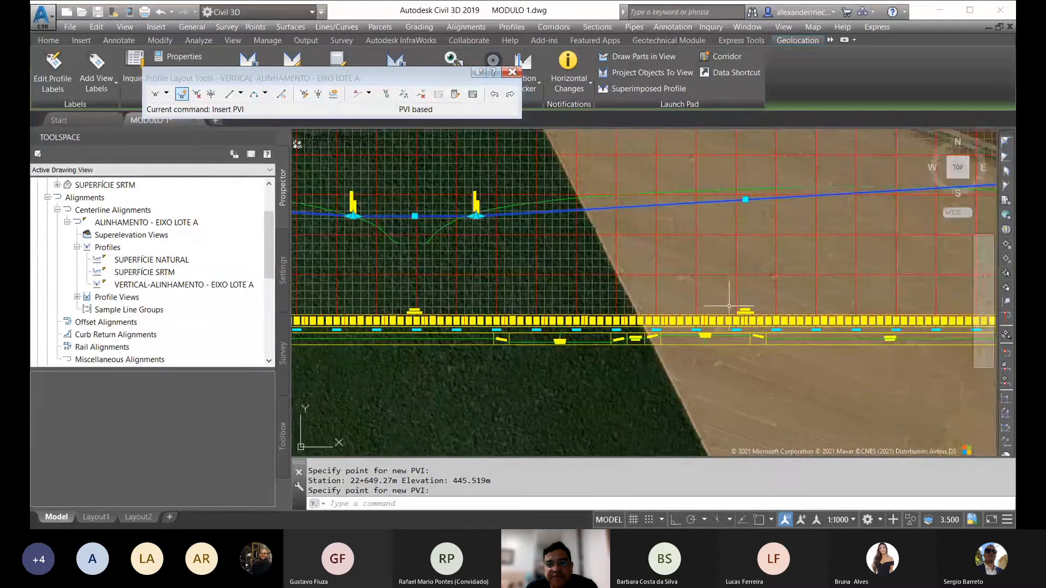
pyautogui.moveTo(844, 300)
pyautogui.mouseDown(button='middle')
pyautogui.moveTo(725, 304)
pyautogui.moveTo(885, 305)
pyautogui.mouseUp(button='middle')
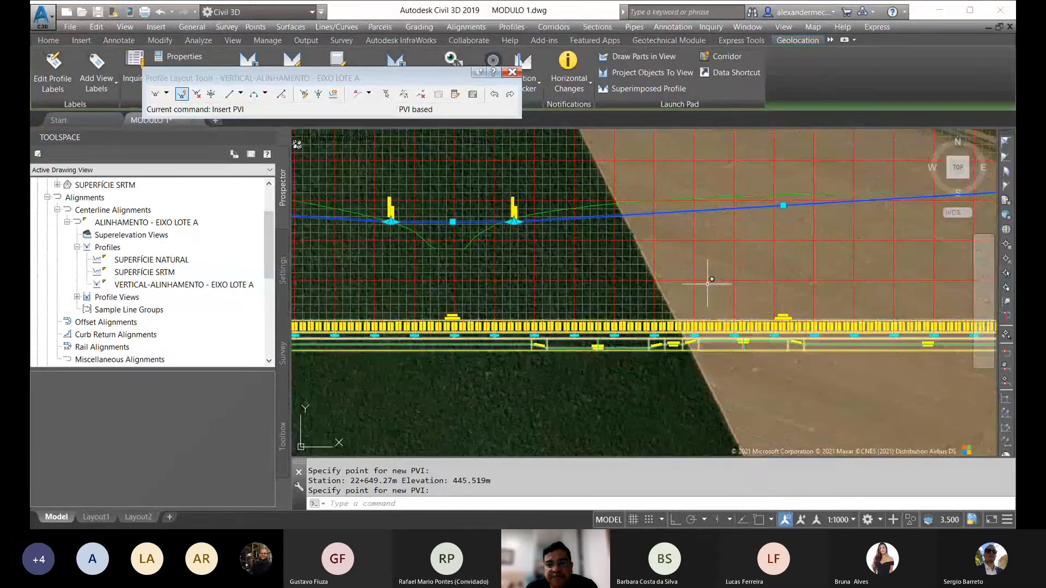
pyautogui.scroll(4, 457, 233)
pyautogui.moveTo(435, 248); pyautogui.dragTo(539, 264, button='middle')
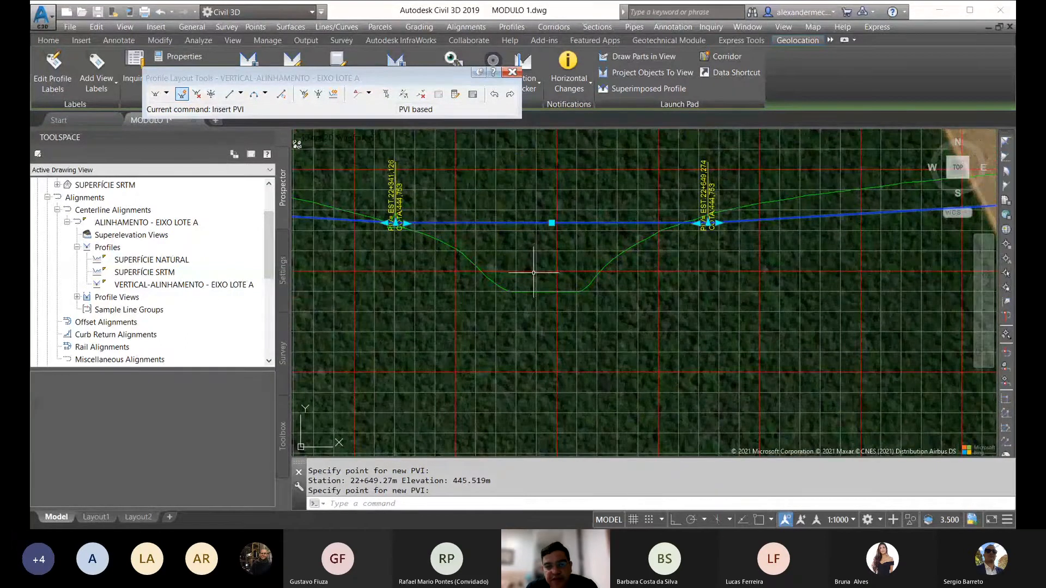
pyautogui.scroll(-4, 555, 239)
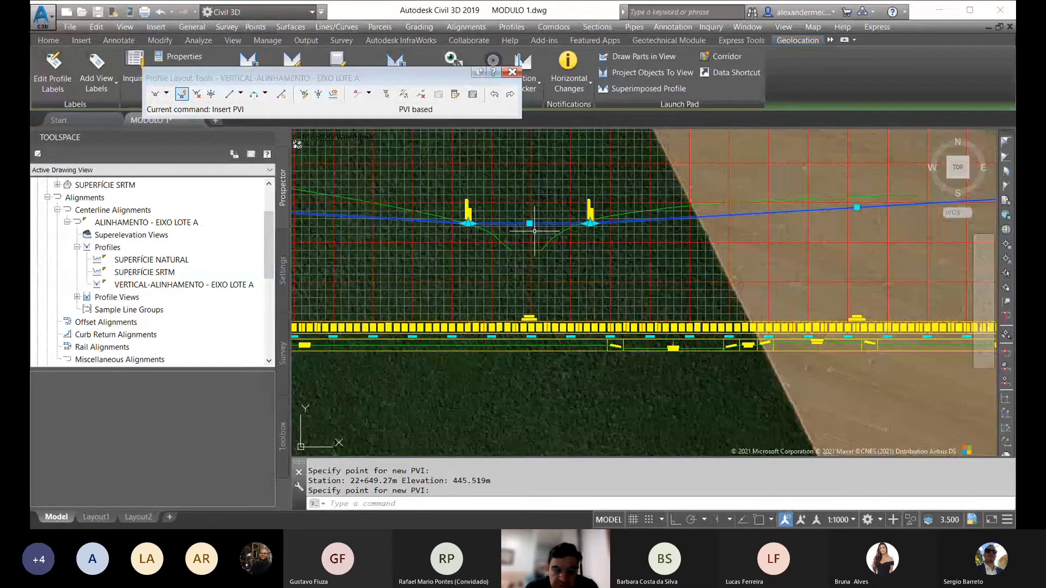
pyautogui.scroll(5, 535, 231)
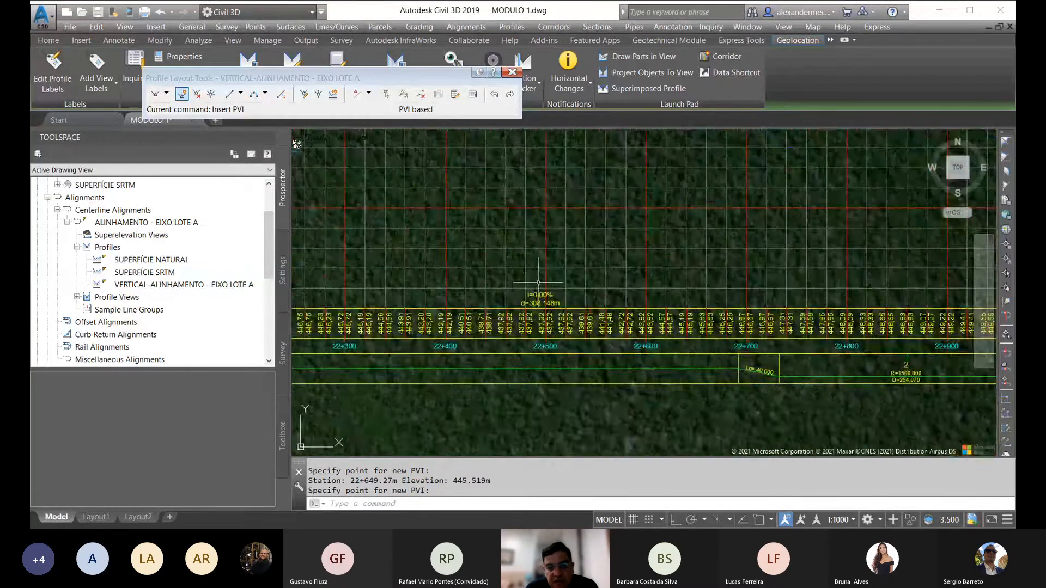
pyautogui.scroll(-4, 535, 318)
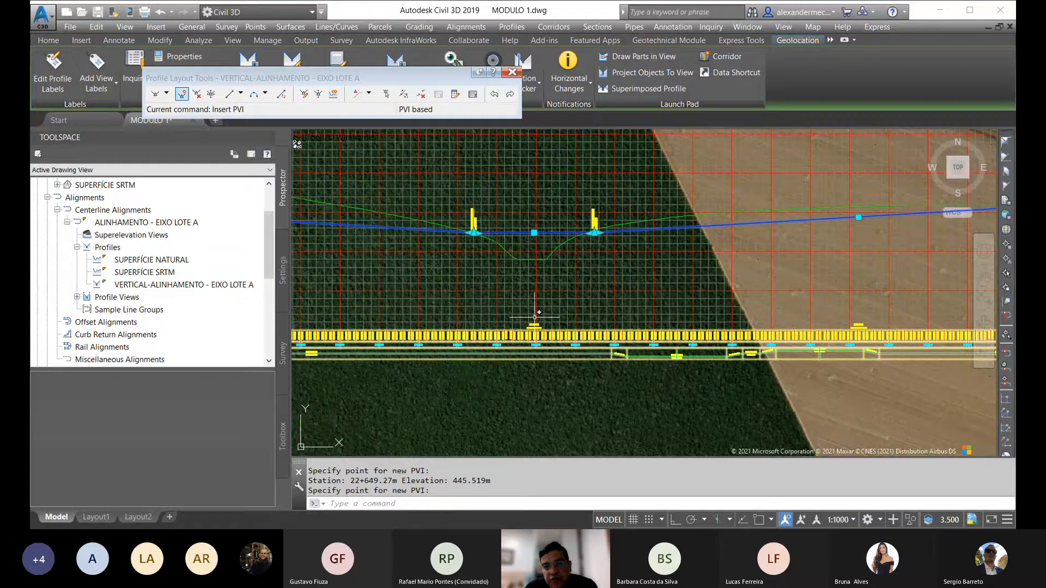
pyautogui.scroll(4, 448, 243)
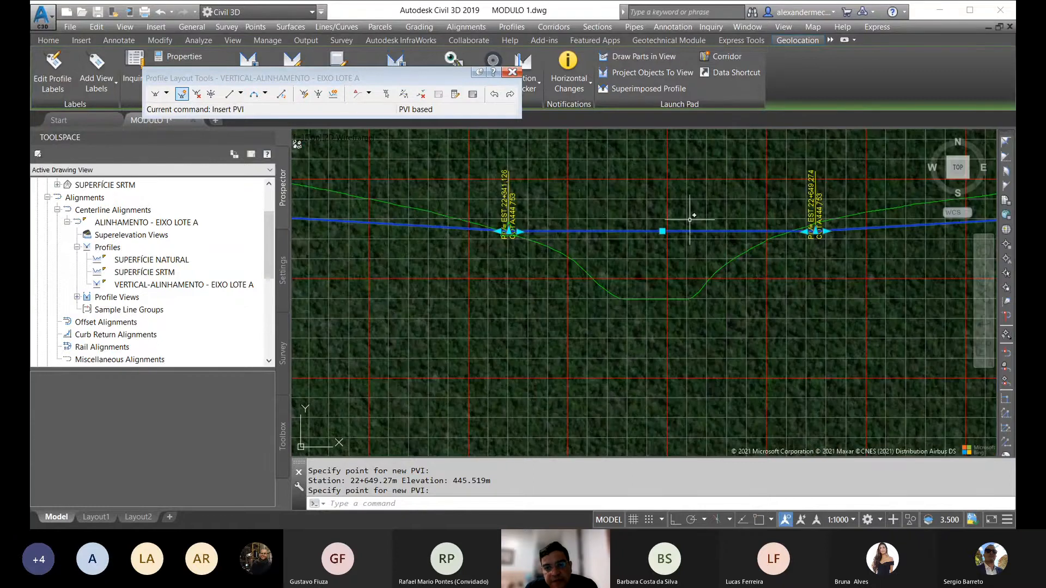
# Move the PVI past the depression back along the level tangent to about station 22+624, where it meets the terrain, and deselect the profile.
pyautogui.moveTo(869, 227); pyautogui.dragTo(711, 214, button='middle')
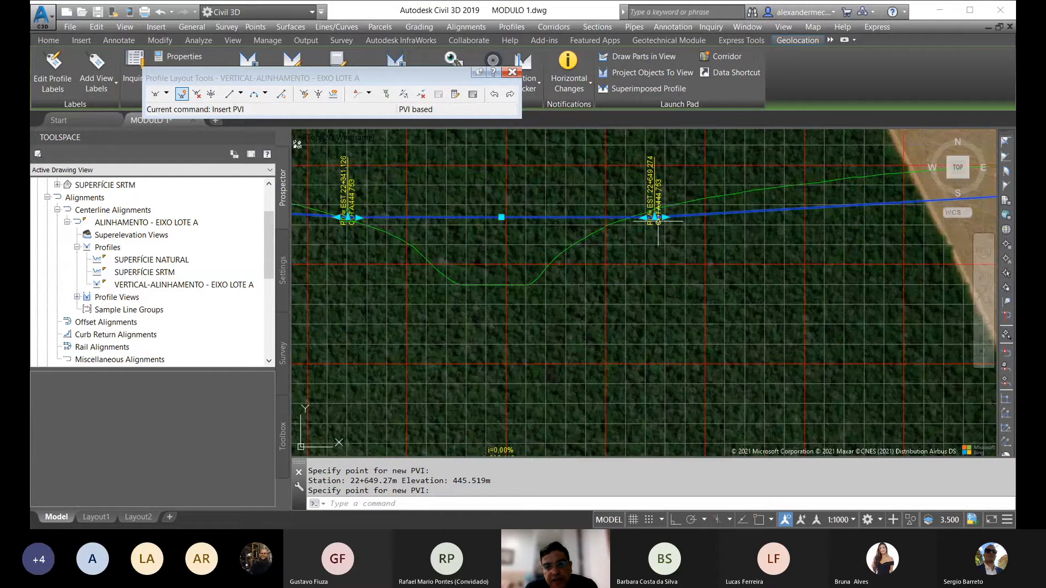
pyautogui.scroll(5, 652, 233)
pyautogui.click(590, 232)
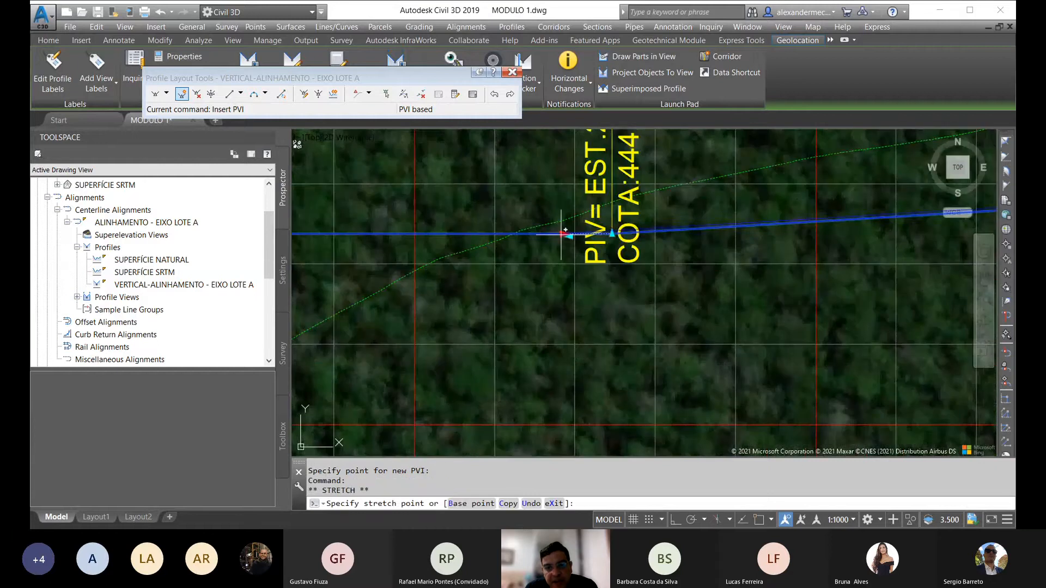
pyautogui.click(508, 235)
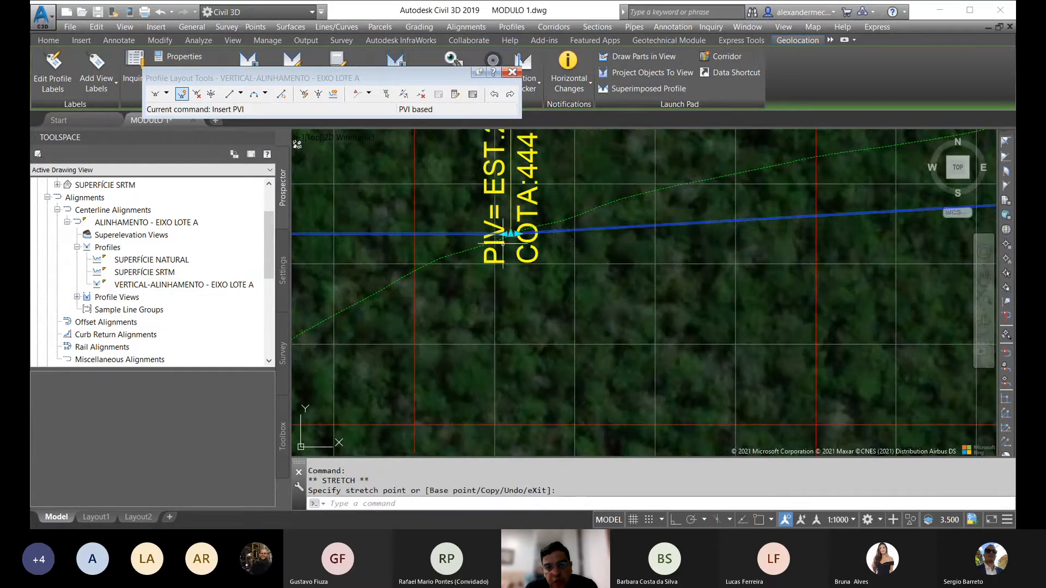
pyautogui.scroll(-3, 648, 250)
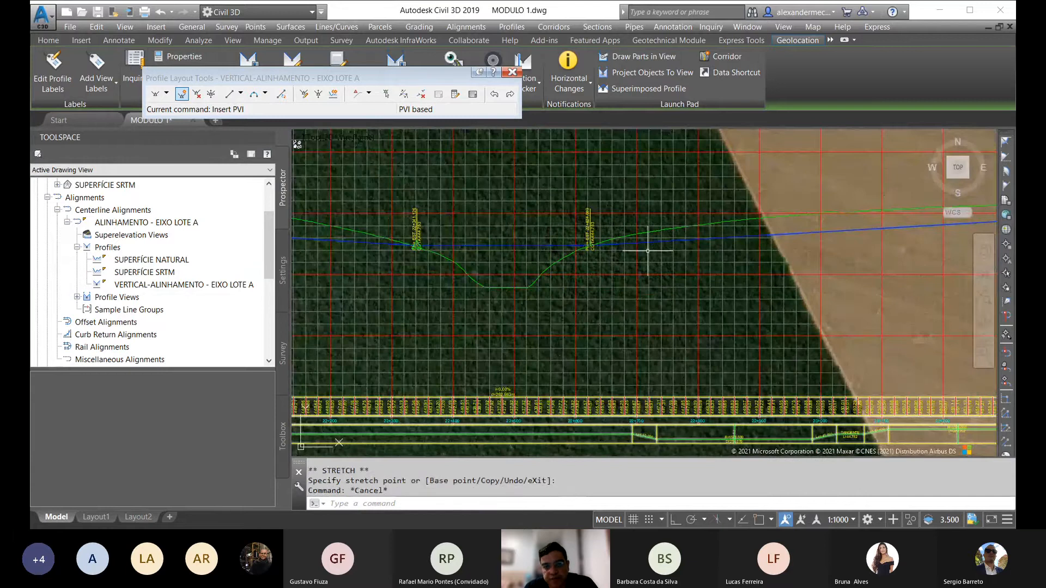
pyautogui.press('Escape')
pyautogui.press('Escape')
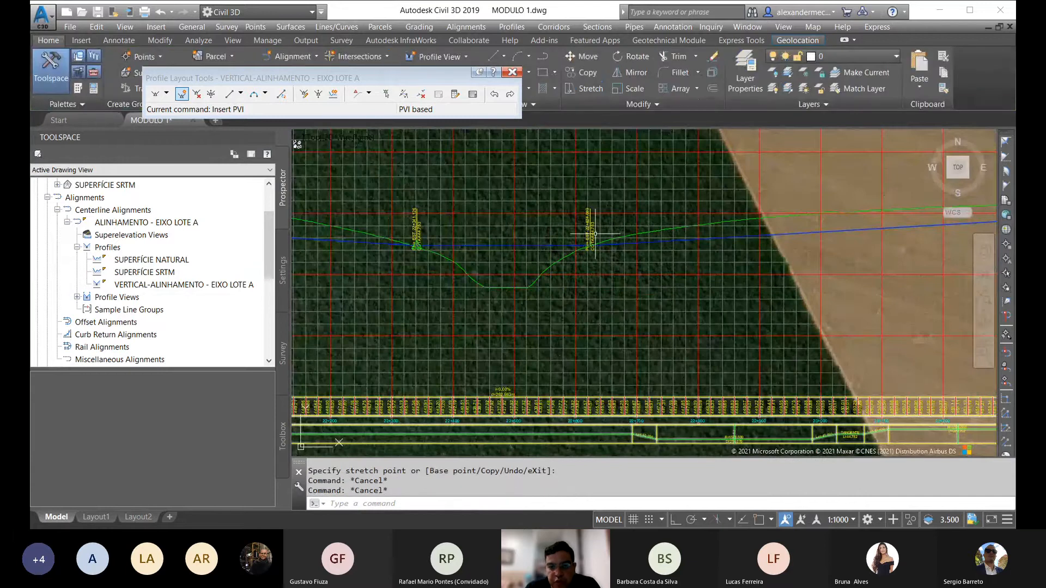
# Compare the grade labels of the incoming and outgoing tangents and inspect the profile from the depression to its end.
pyautogui.scroll(3, 618, 238)
pyautogui.scroll(-4, 613, 237)
pyautogui.scroll(1, 609, 235)
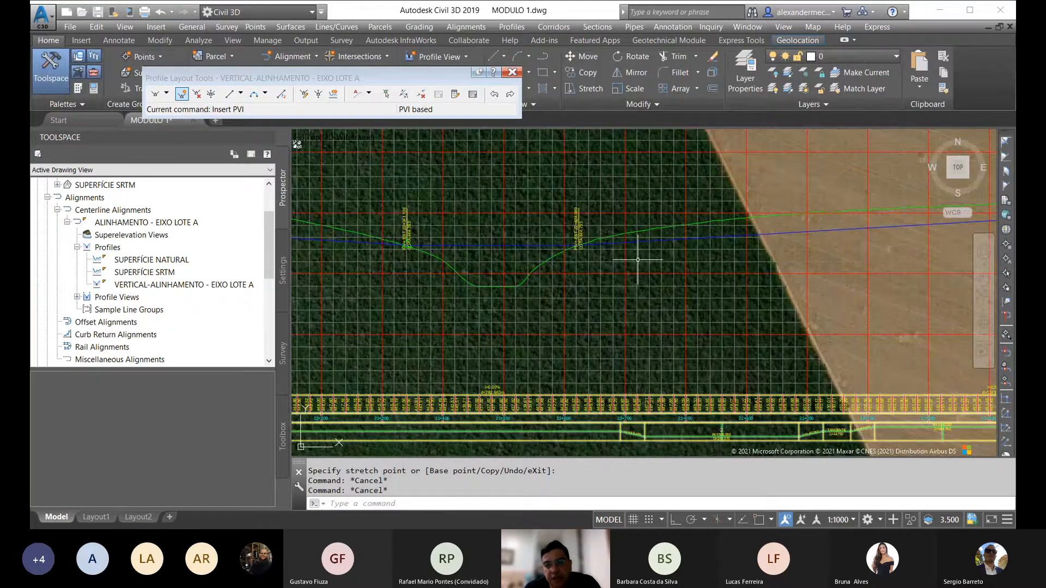
pyautogui.scroll(3, 410, 255)
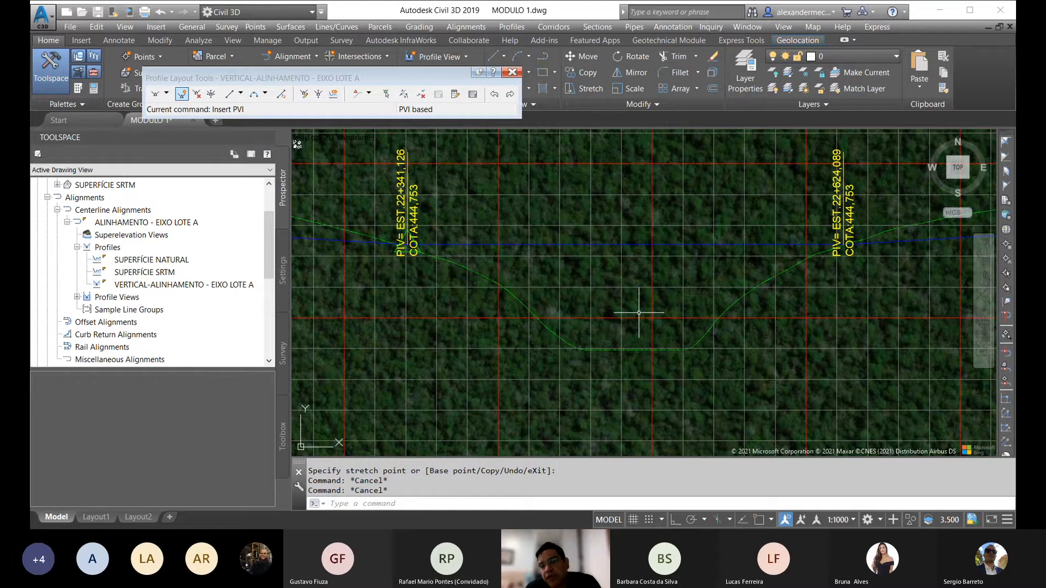
pyautogui.scroll(-10, 630, 307)
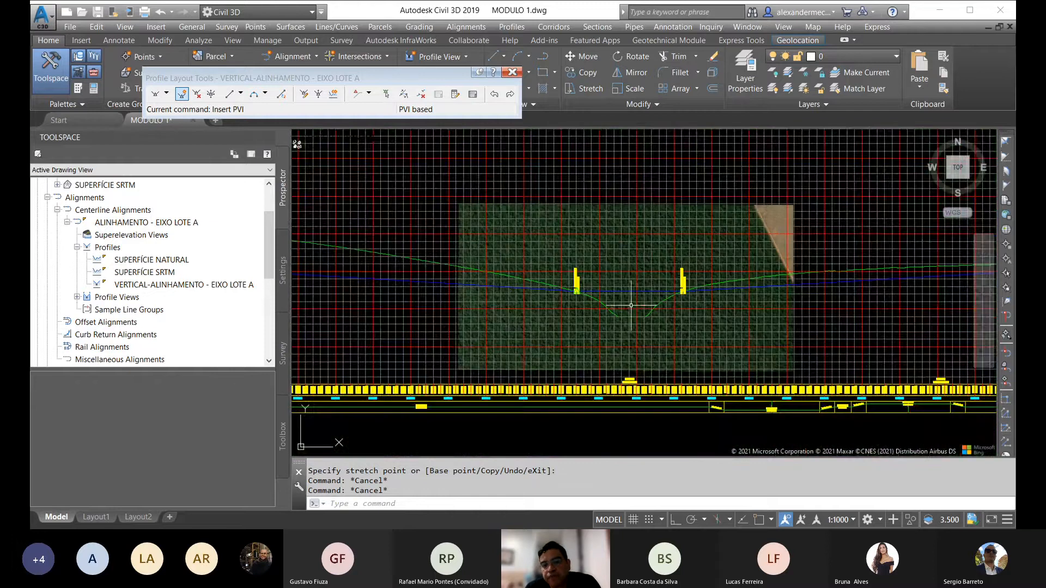
pyautogui.scroll(10, 810, 281)
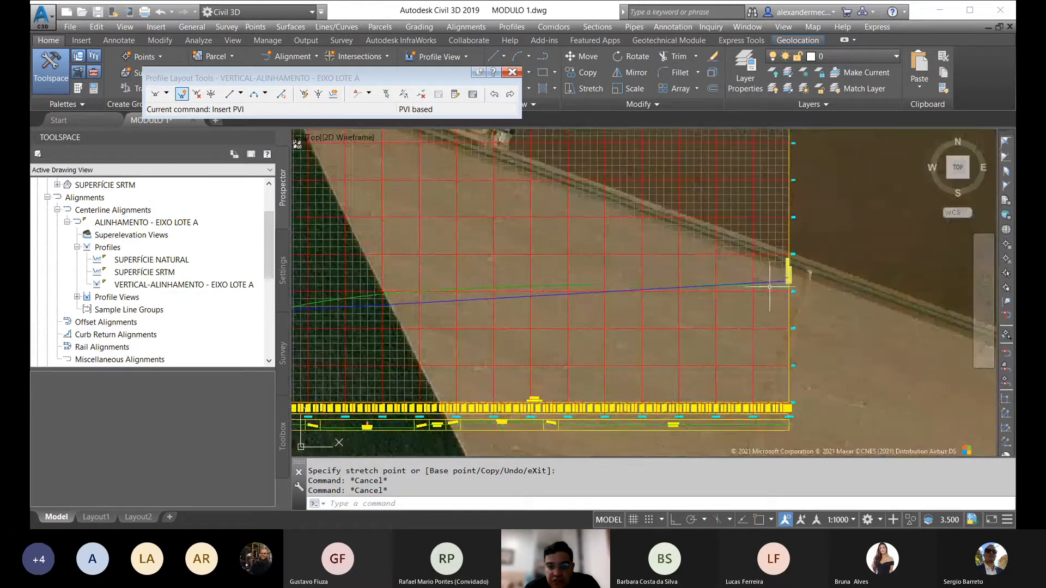
pyautogui.scroll(6, 774, 284)
pyautogui.scroll(-8, 738, 320)
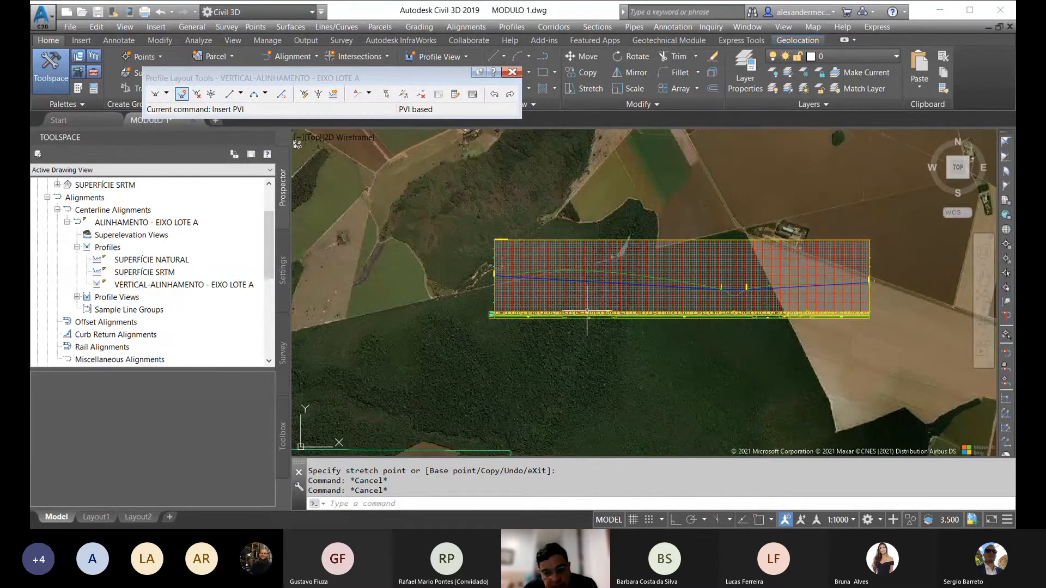
pyautogui.scroll(8, 587, 312)
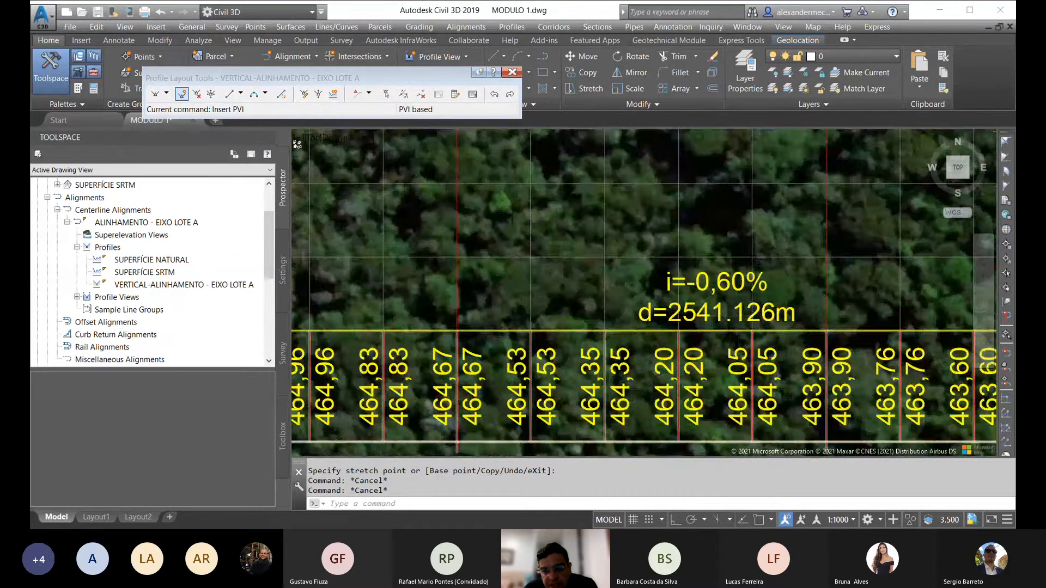
pyautogui.scroll(-10, 491, 270)
pyautogui.scroll(10, 491, 270)
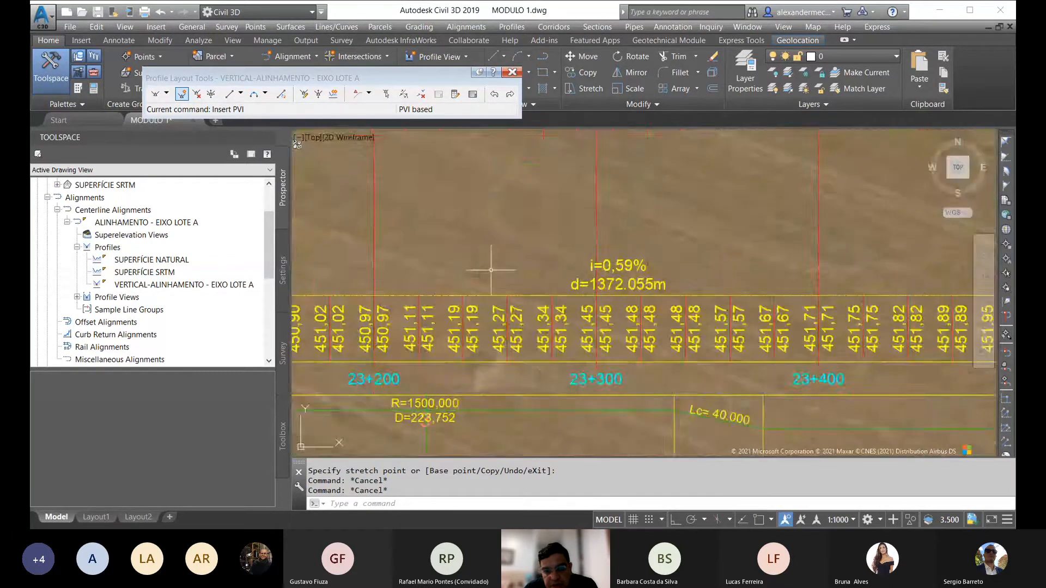
# Set the outgoing grade of the PVI at station 22+624.09 to 0.60%.
pyautogui.scroll(-6, 627, 262)
pyautogui.click(472, 93)
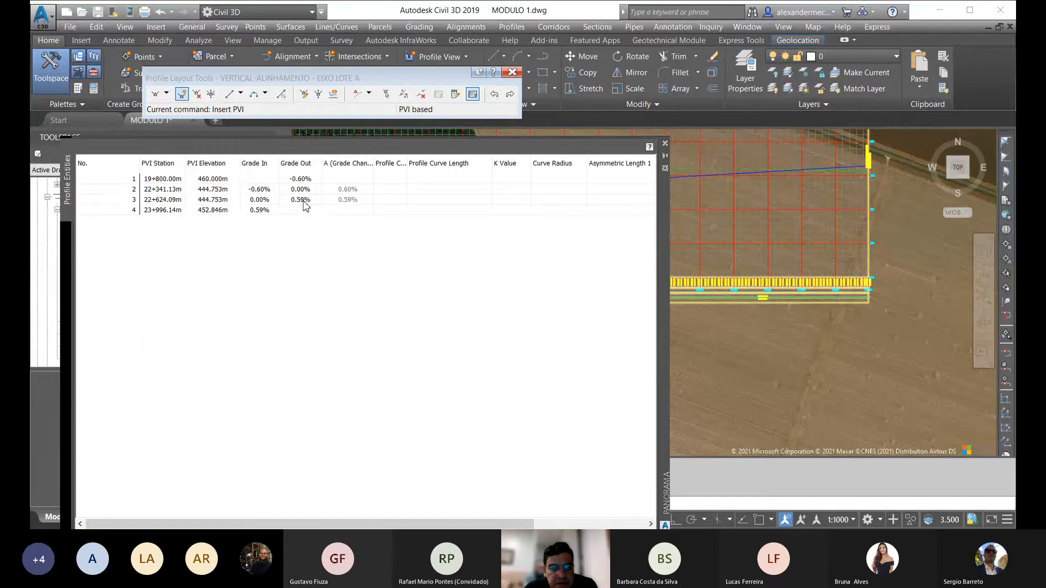
pyautogui.doubleClick(294, 199)
pyautogui.write('6')
pyautogui.press('Return')
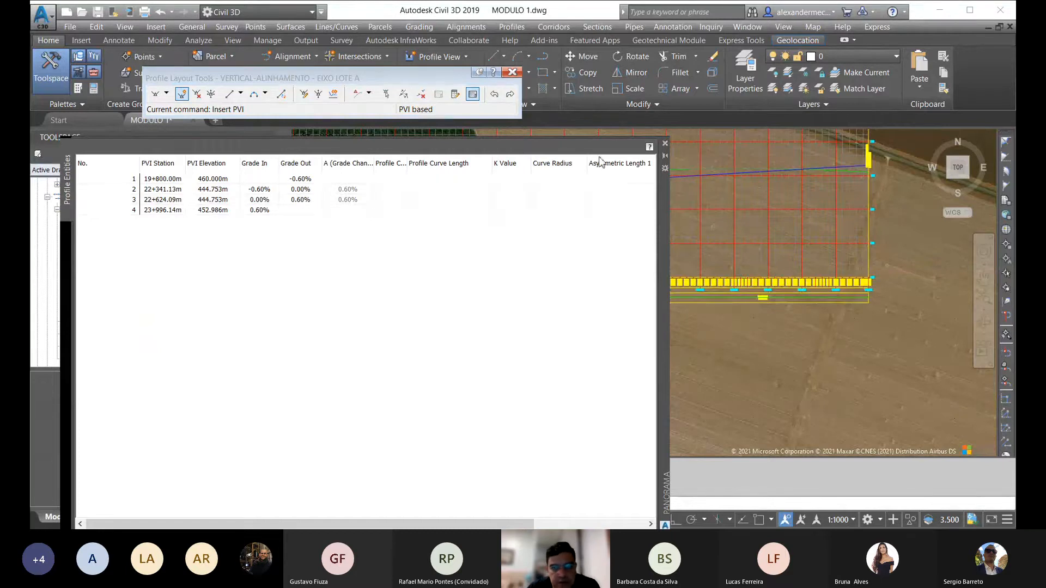
pyautogui.click(666, 144)
# Review the design profile against the terrain over the whole profile view and around the depression, including the grade labels.
pyautogui.scroll(-6, 787, 294)
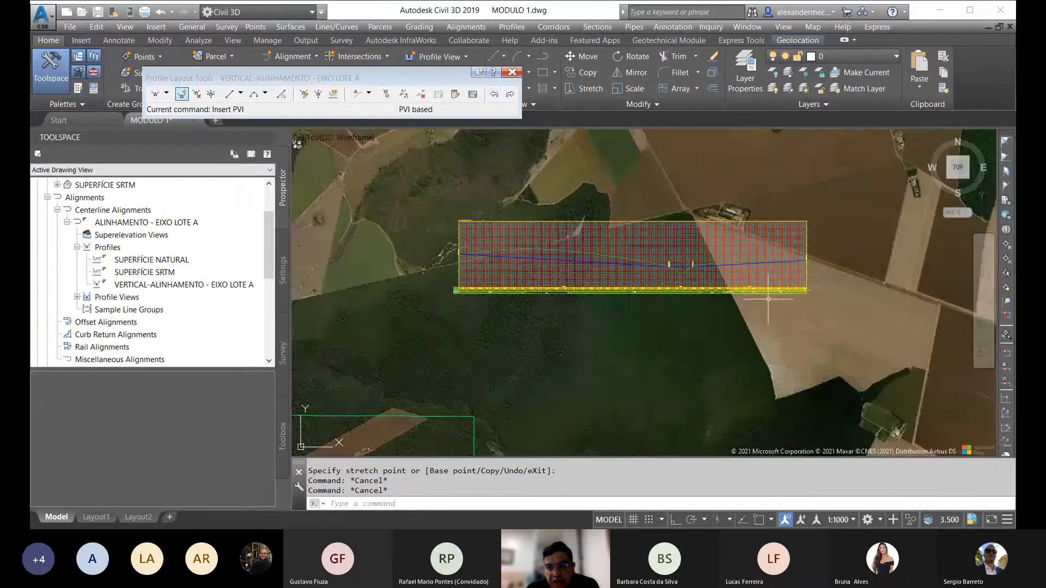
pyautogui.scroll(2, 687, 284)
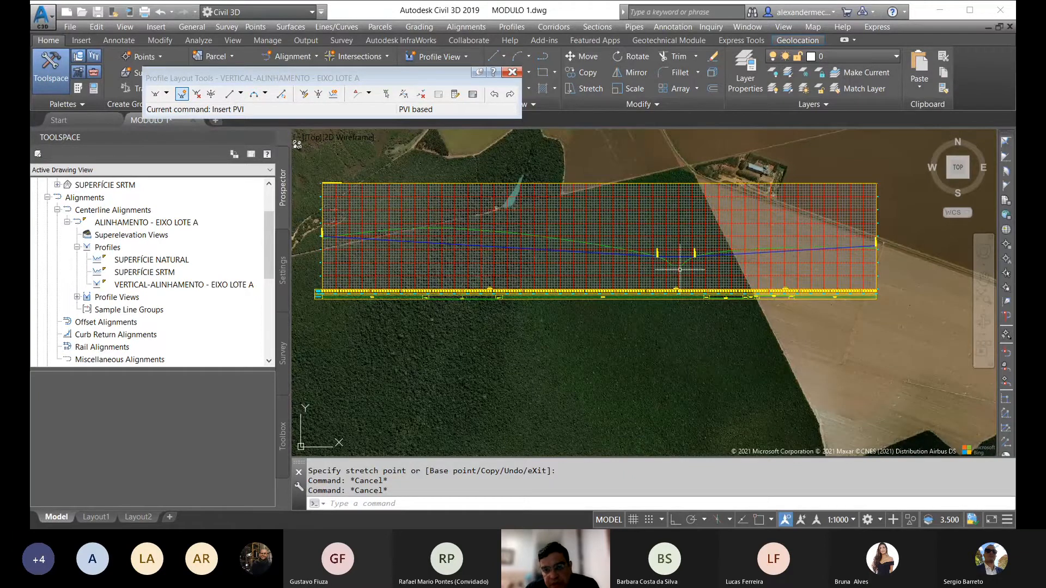
pyautogui.scroll(5, 691, 275)
pyautogui.scroll(-6, 656, 234)
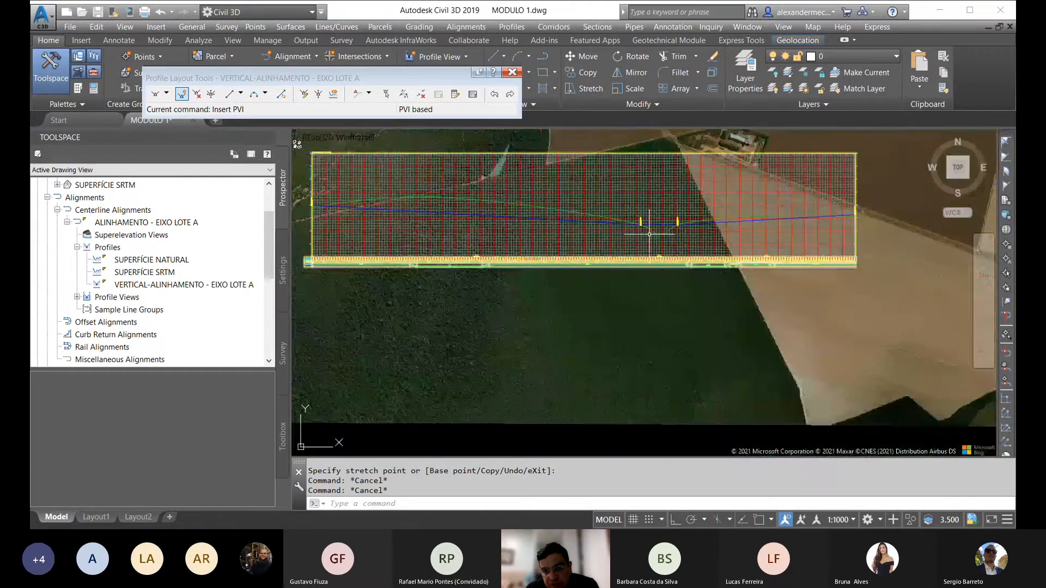
pyautogui.scroll(8, 763, 267)
pyautogui.scroll(3, 751, 330)
pyautogui.scroll(-8, 627, 283)
pyautogui.scroll(5, 517, 267)
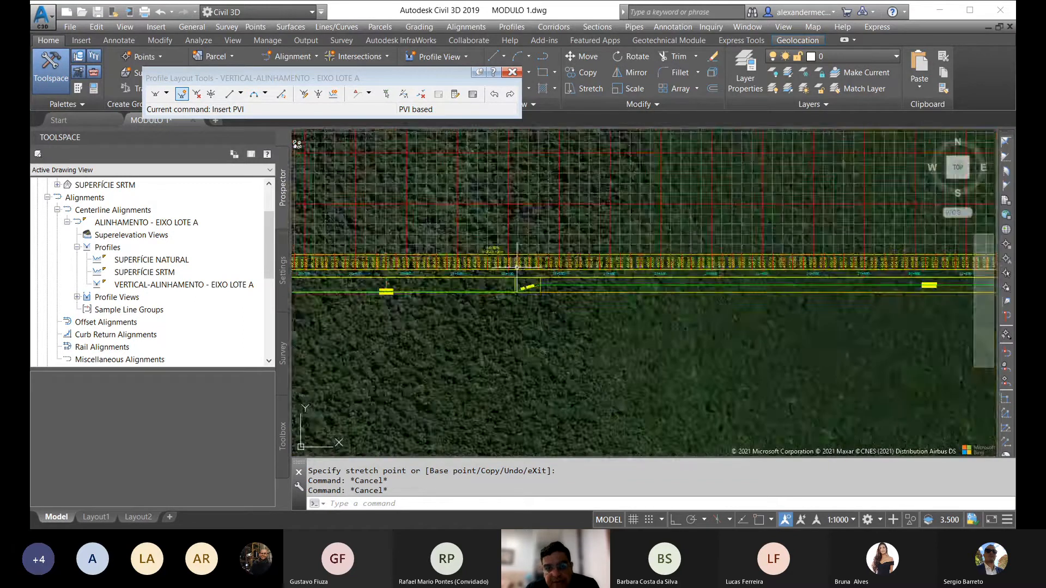
pyautogui.scroll(-7, 517, 267)
pyautogui.scroll(7, 639, 261)
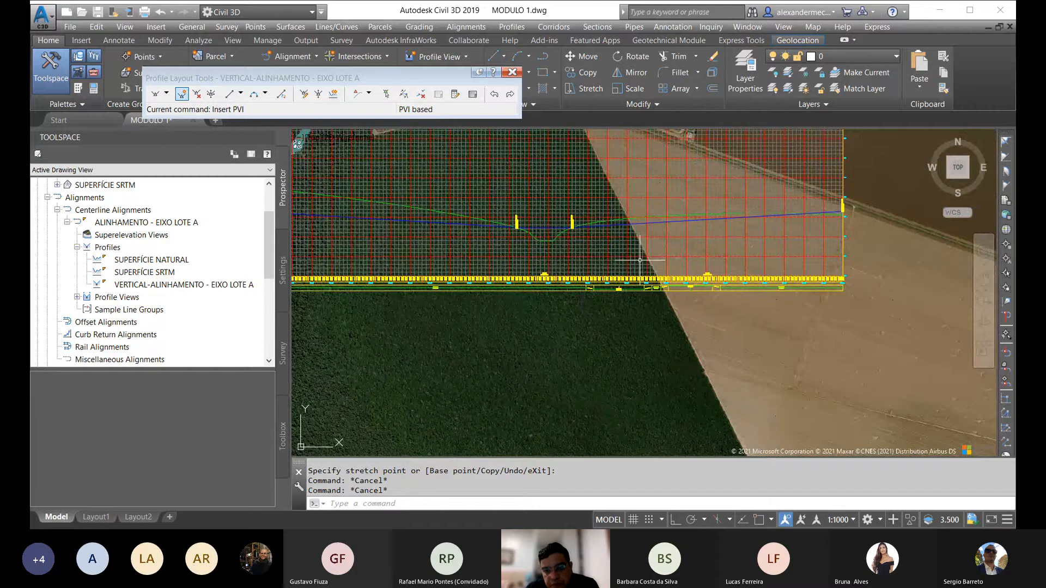
pyautogui.moveTo(549, 265); pyautogui.dragTo(747, 279, button='middle')
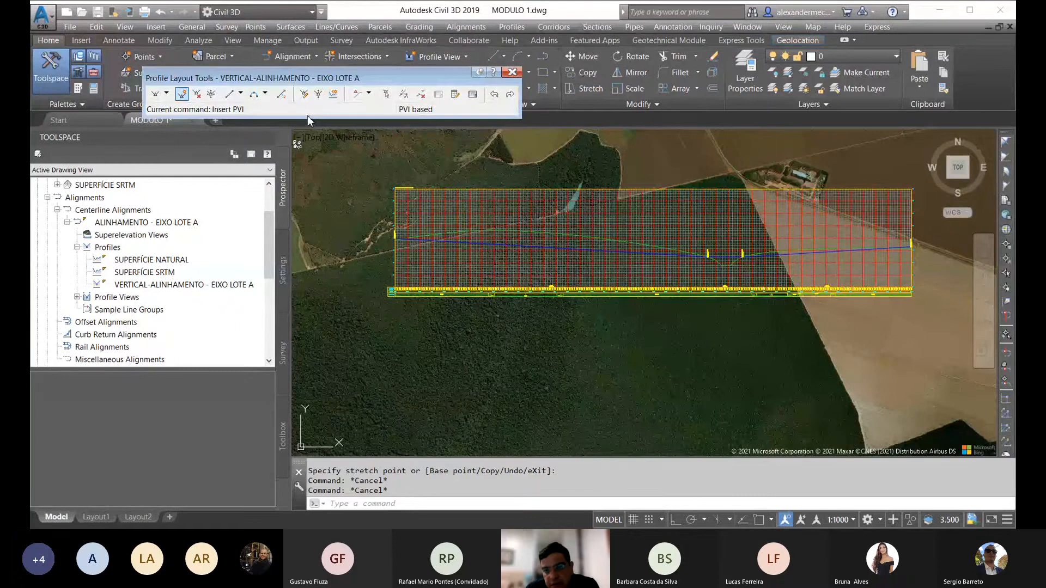
# Examine the design profile and the horizontal geometry band along the whole profile view.
pyautogui.moveTo(792, 163); pyautogui.dragTo(785, 171, button='middle')
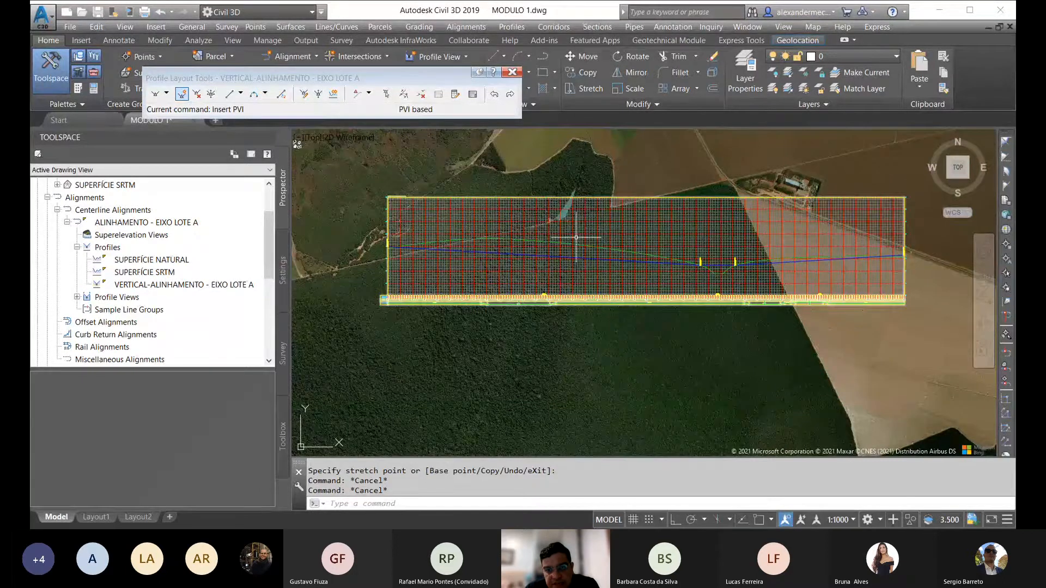
pyautogui.scroll(5, 576, 237)
pyautogui.scroll(-6, 544, 266)
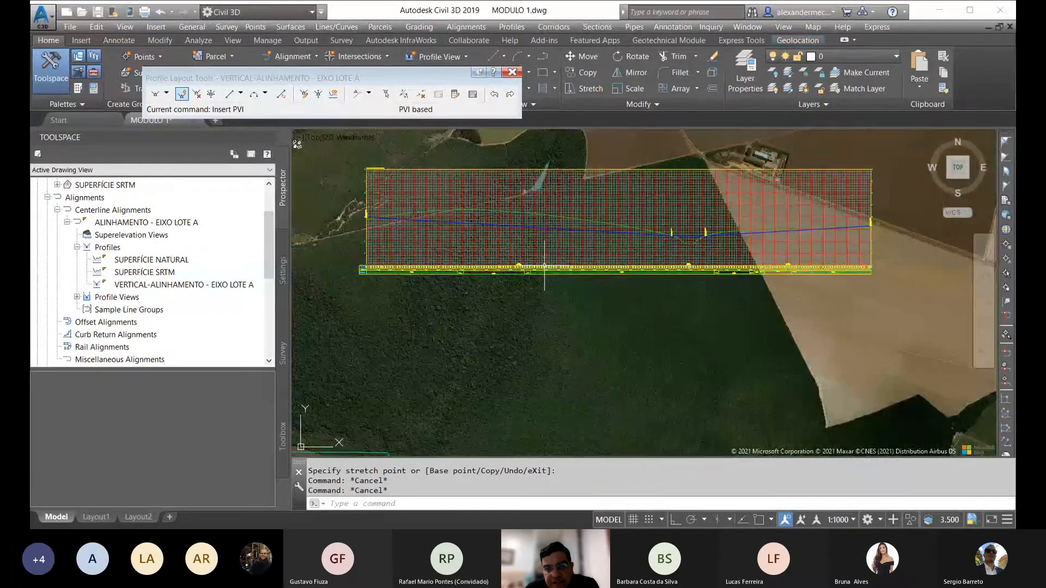
pyautogui.scroll(4, 883, 275)
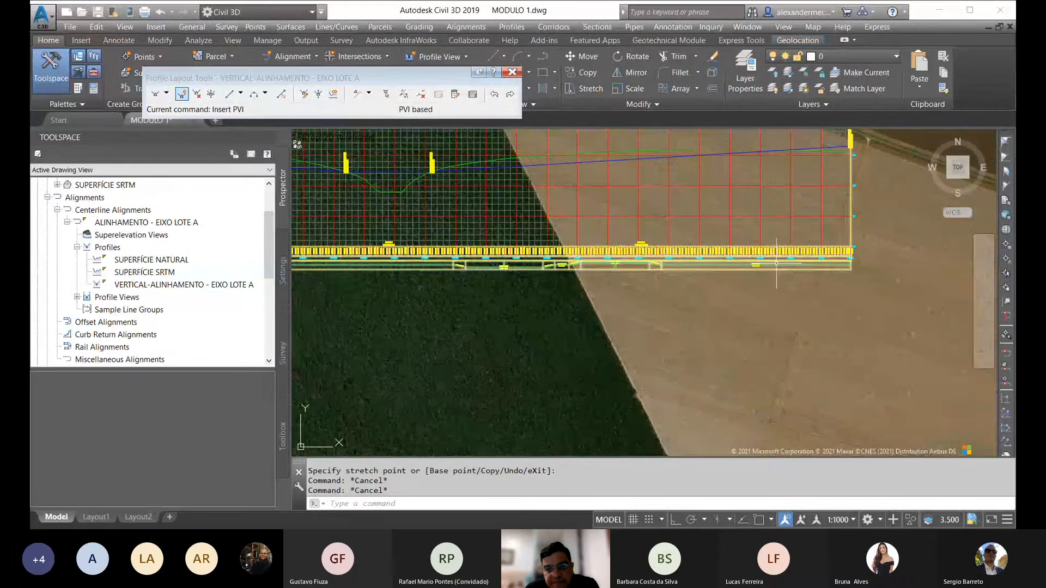
pyautogui.scroll(-5, 776, 264)
pyautogui.scroll(-2, 782, 259)
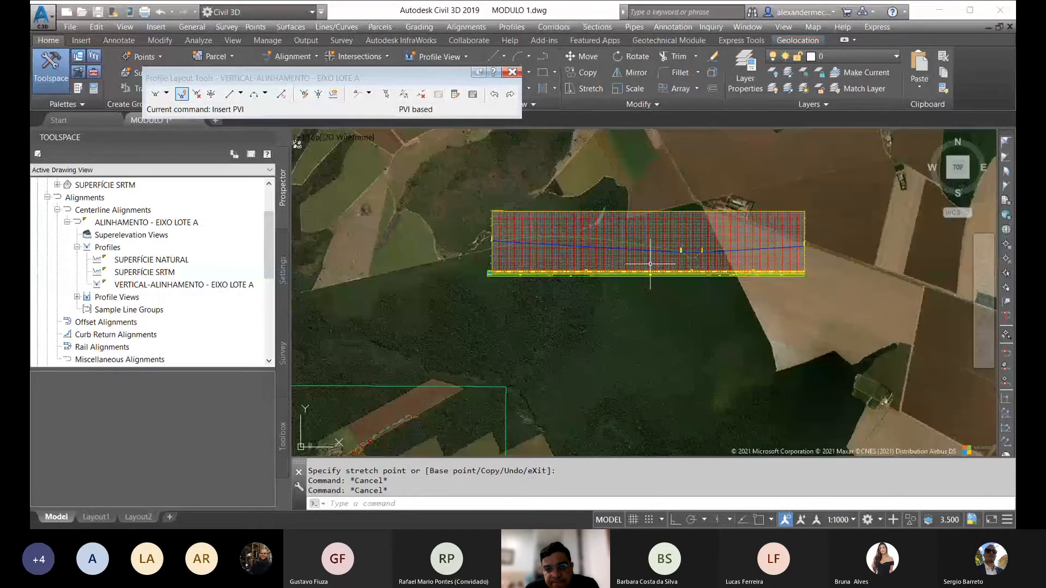
pyautogui.scroll(2, 650, 264)
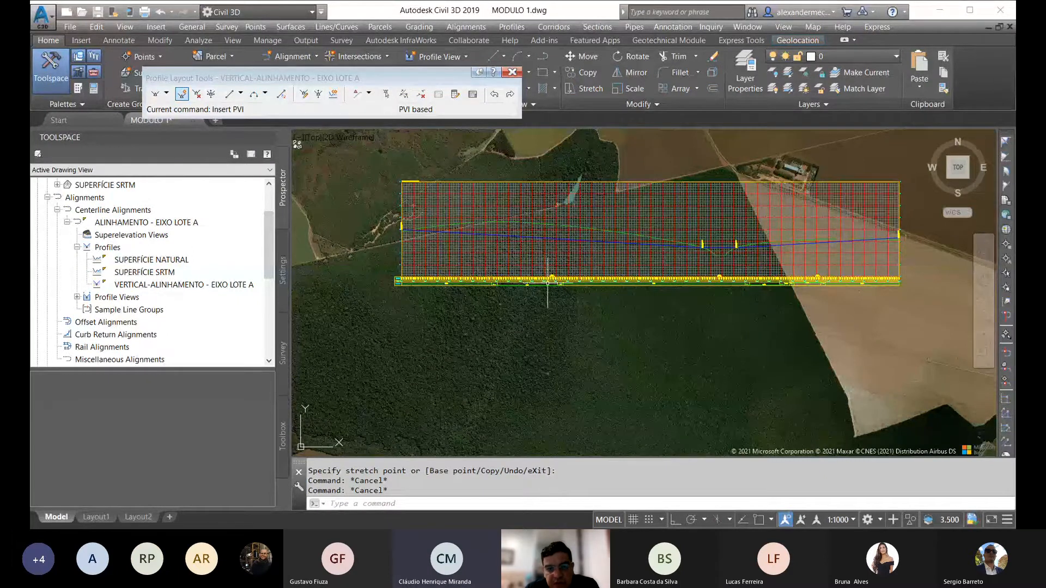
# Read the curve radii, curve lengths and spirals in the horizontal geometry band and compare the curve positions with the design tangents.
pyautogui.scroll(6, 555, 280)
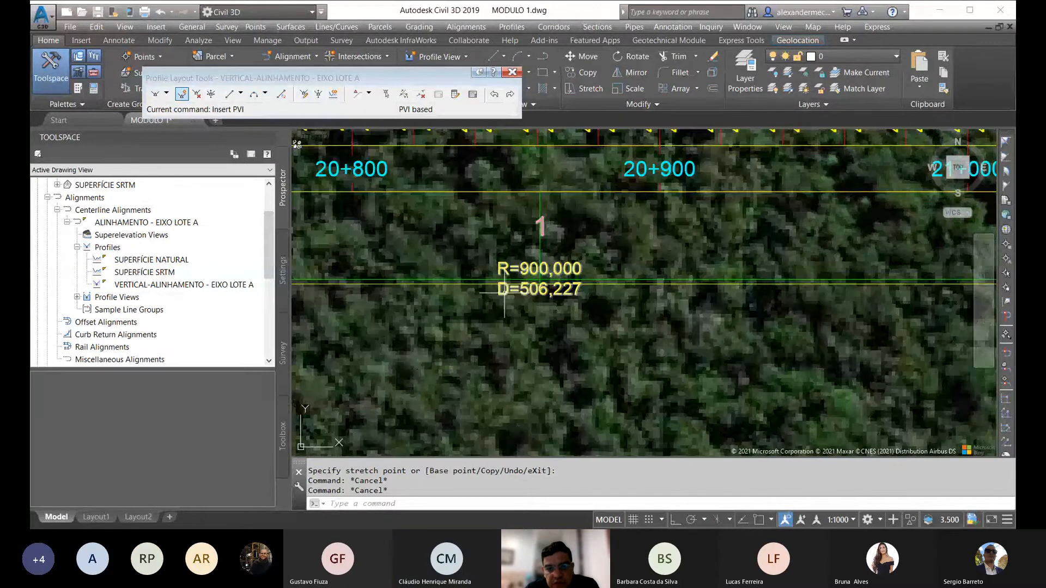
pyautogui.scroll(-8, 505, 292)
pyautogui.scroll(5, 828, 270)
pyautogui.moveTo(861, 296); pyautogui.dragTo(821, 290, button='middle')
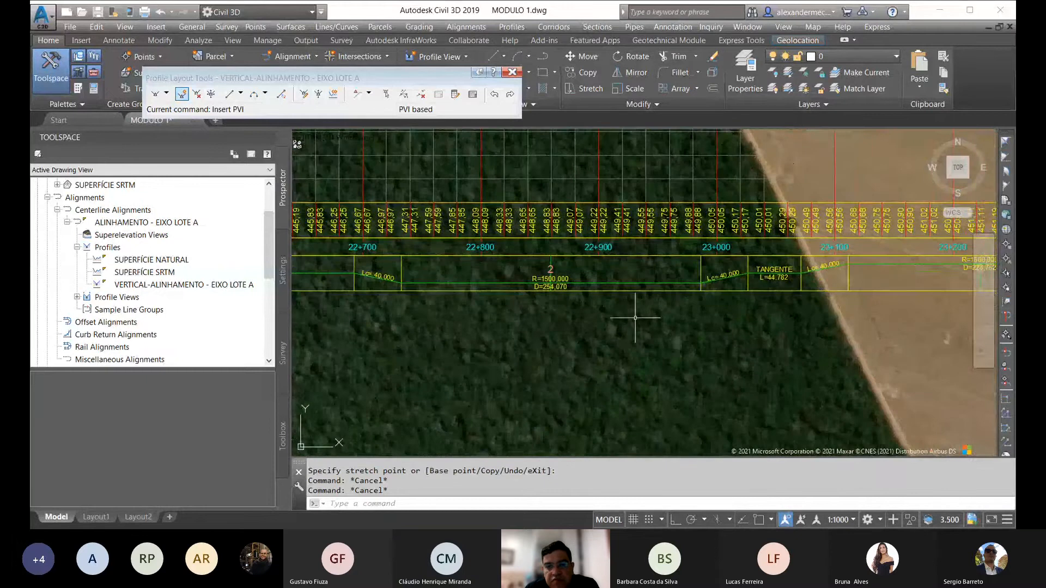
pyautogui.scroll(-5, 752, 310)
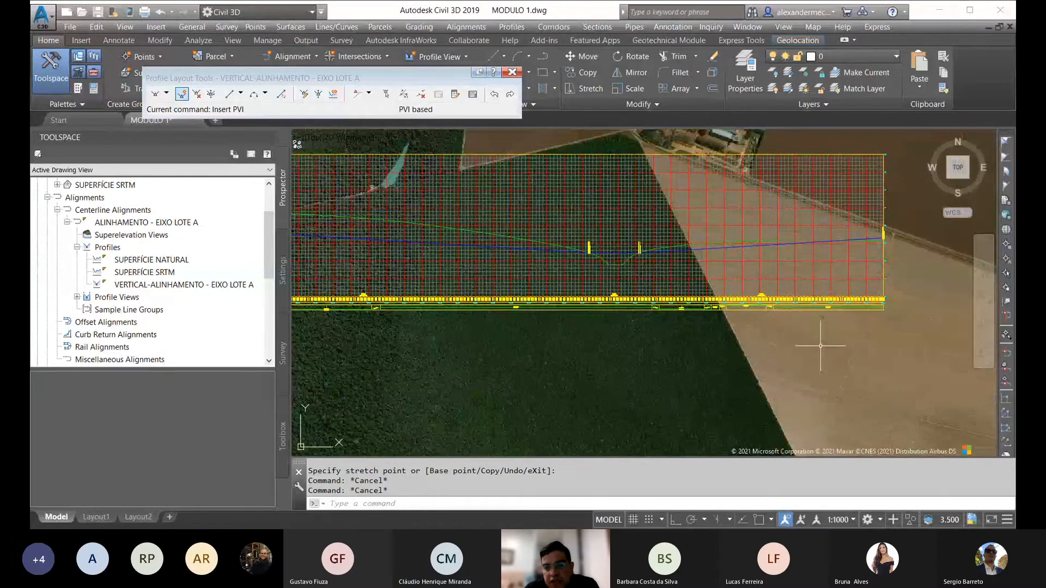
pyautogui.moveTo(557, 317); pyautogui.dragTo(735, 296, button='middle')
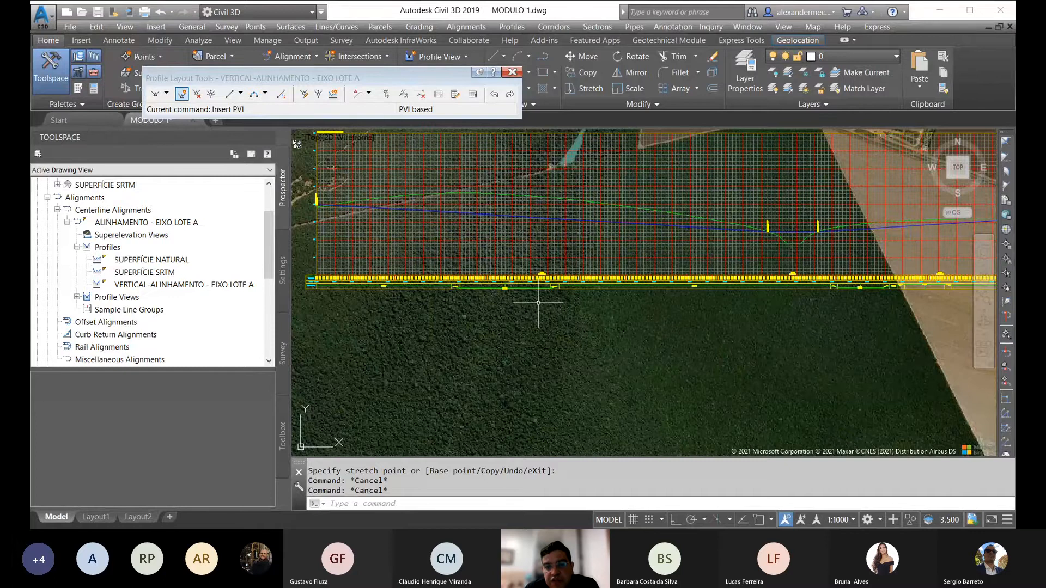
pyautogui.scroll(-2, 540, 299)
pyautogui.scroll(4, 707, 305)
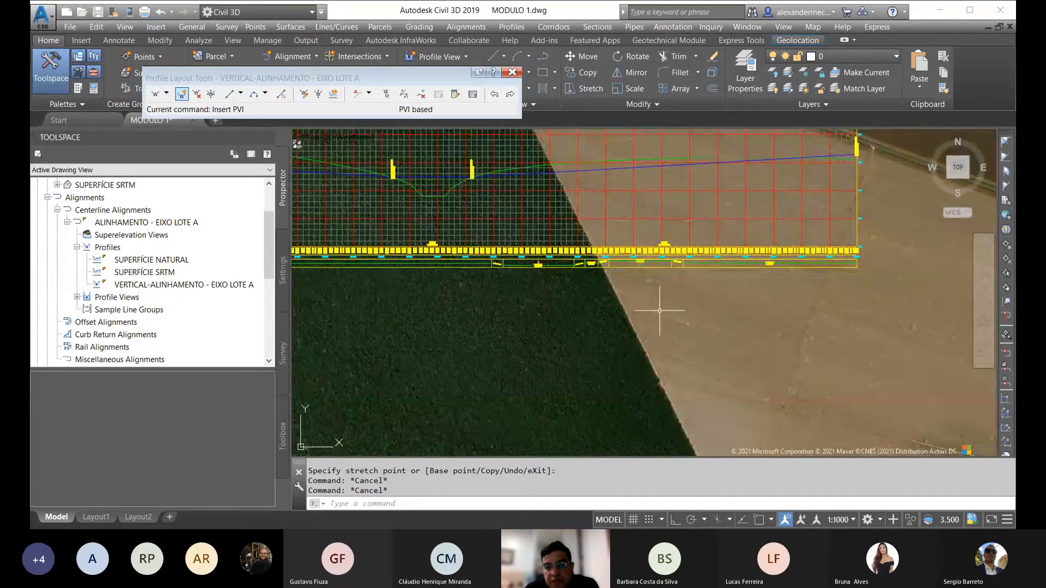
pyautogui.moveTo(472, 311); pyautogui.dragTo(741, 299, button='middle')
pyautogui.moveTo(442, 303); pyautogui.dragTo(667, 321, button='middle')
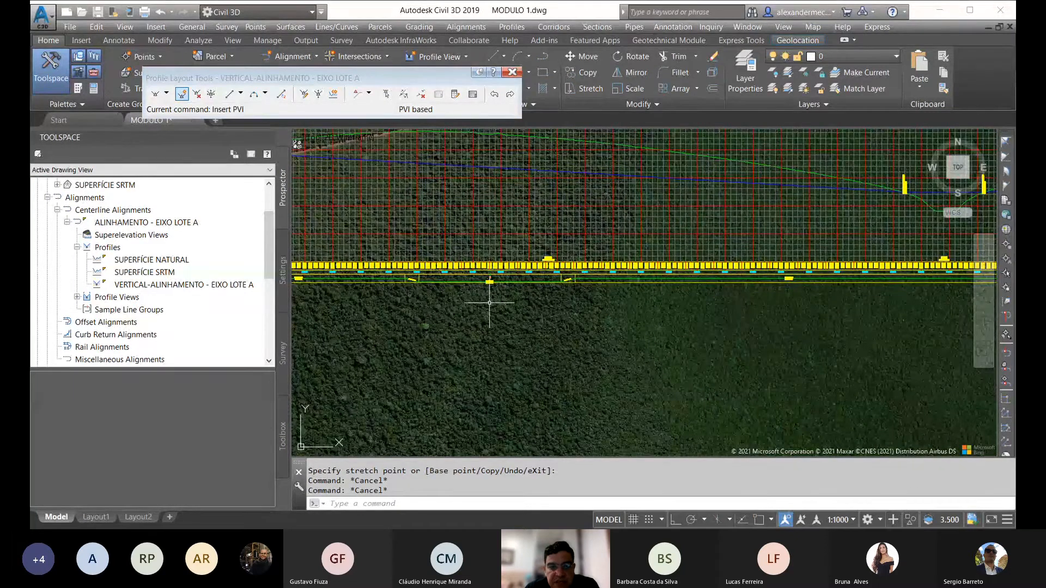
pyautogui.moveTo(489, 302); pyautogui.dragTo(526, 332, button='middle')
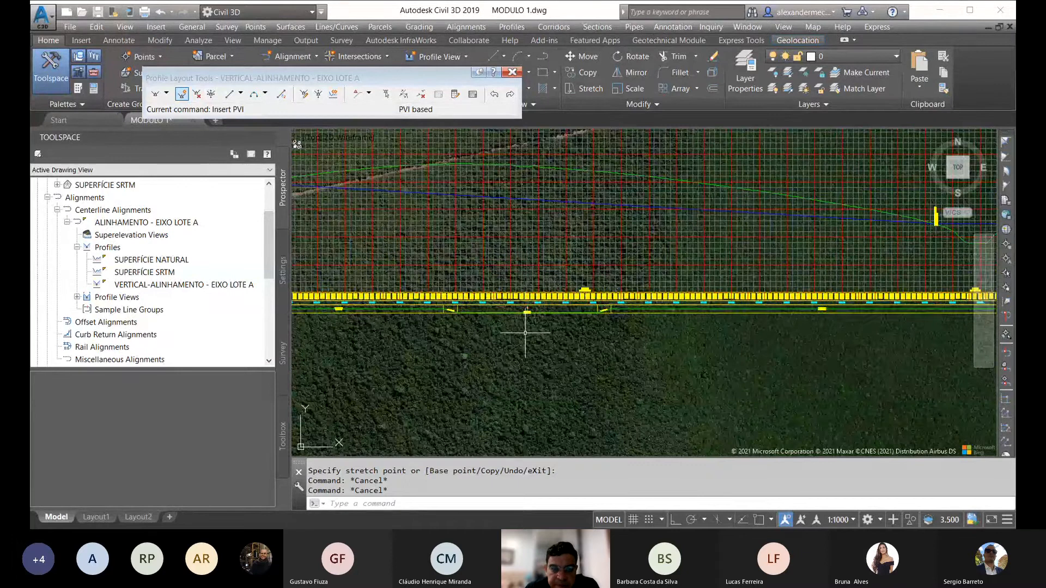
# Select the design profile, check the grade label of its first tangent against the first horizontal curve, and deselect it.
pyautogui.click(586, 204)
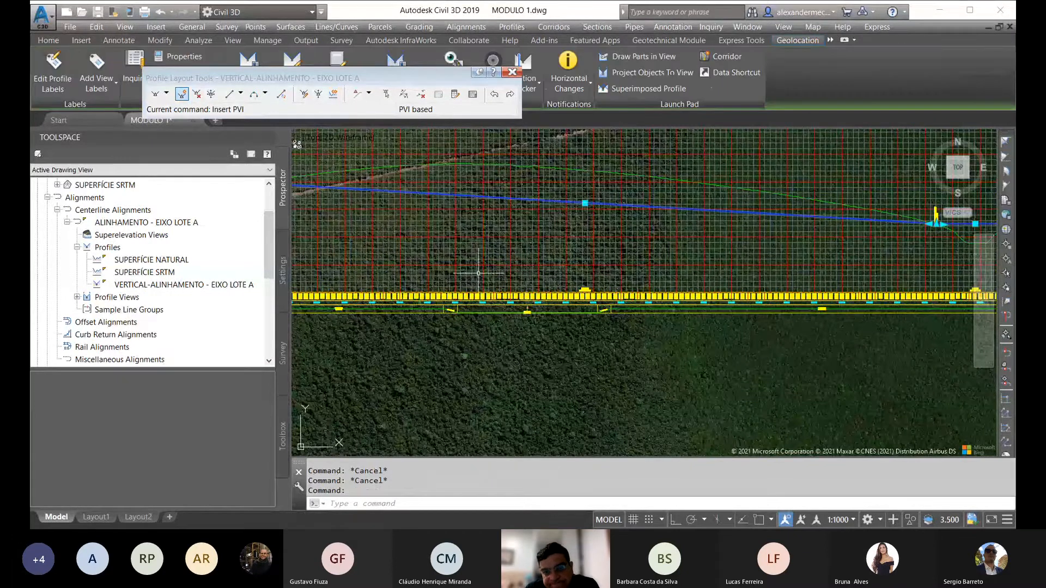
pyautogui.scroll(-5, 478, 273)
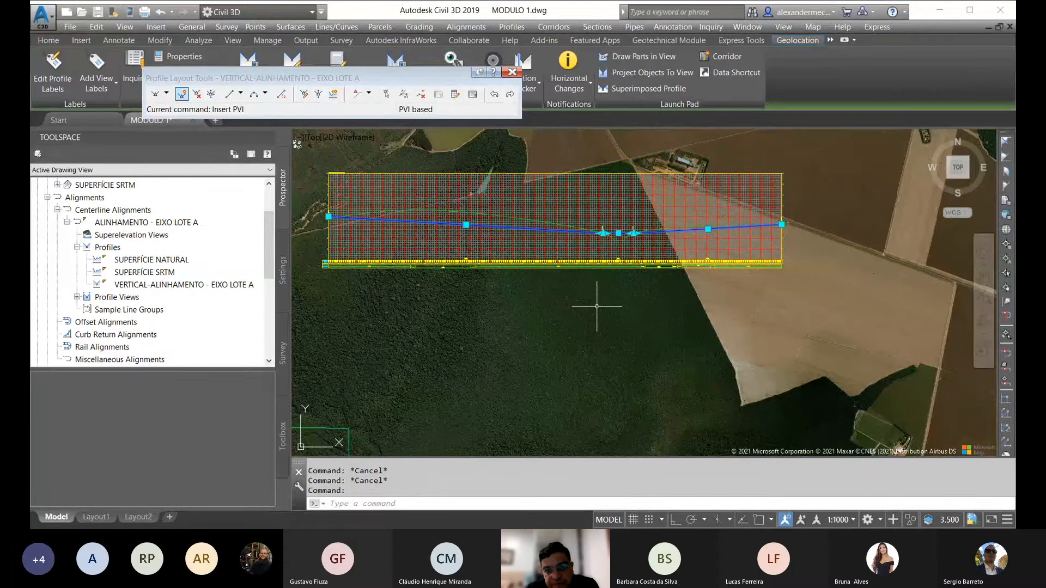
pyautogui.scroll(5, 528, 244)
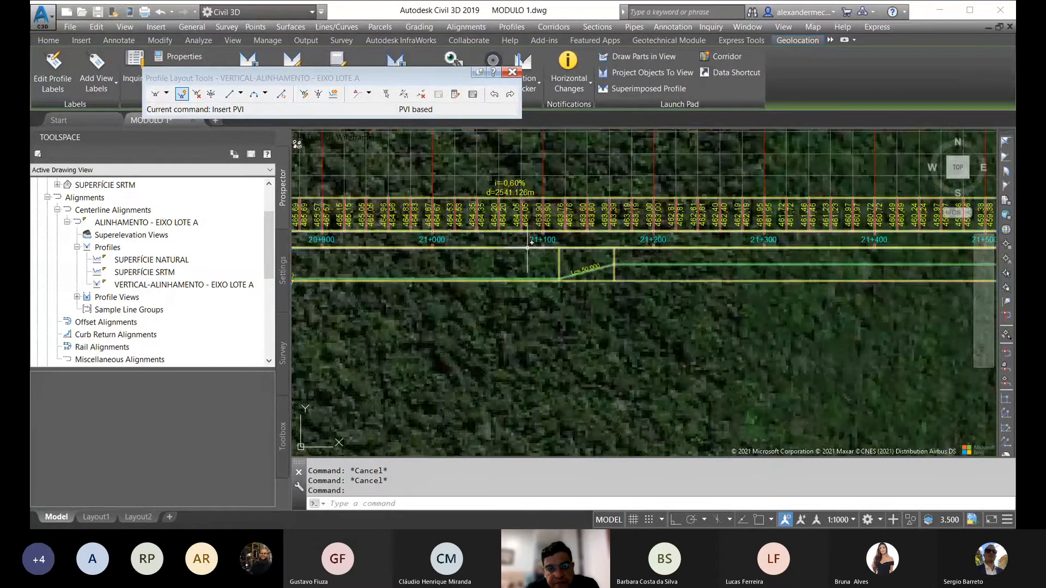
pyautogui.scroll(-5, 538, 292)
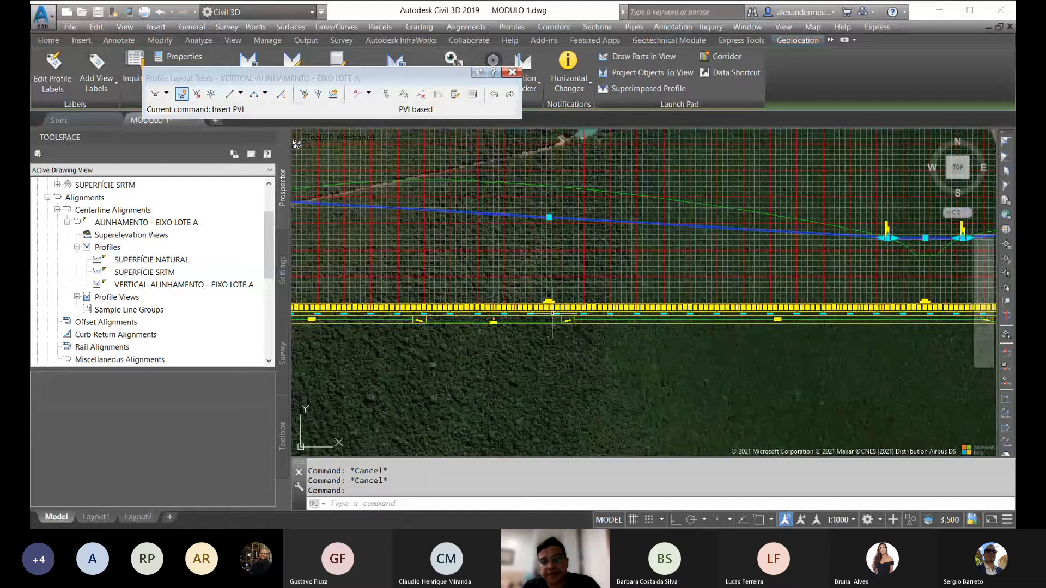
pyautogui.press('Escape')
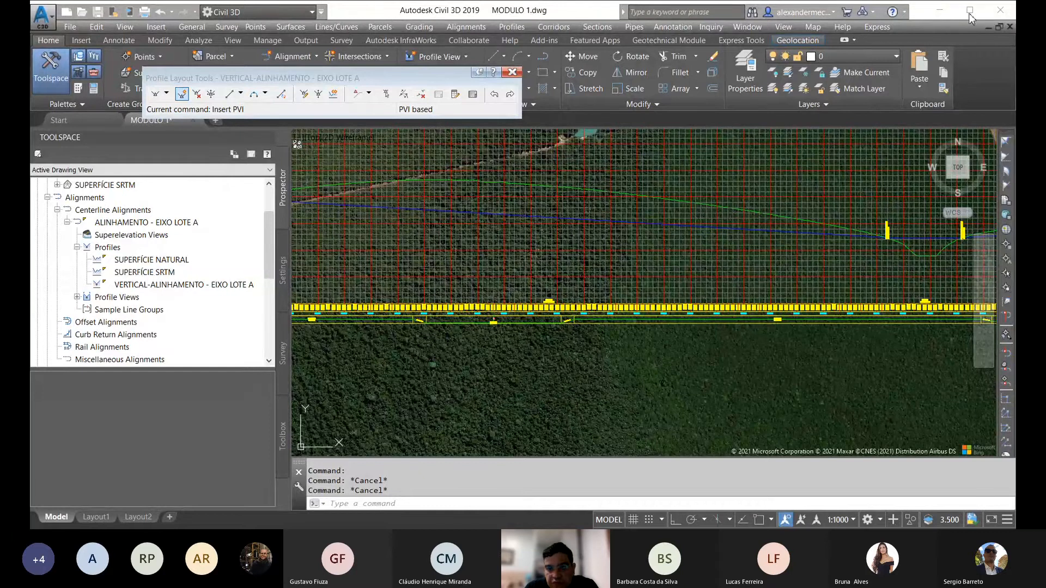
# Switch to the PARÂMETROS DE GEOMETRIA workbook in Excel and check the maximum-grade curve compensation for the 900 m radius.
pyautogui.scroll(8, 496, 310)
pyautogui.scroll(-6, 492, 337)
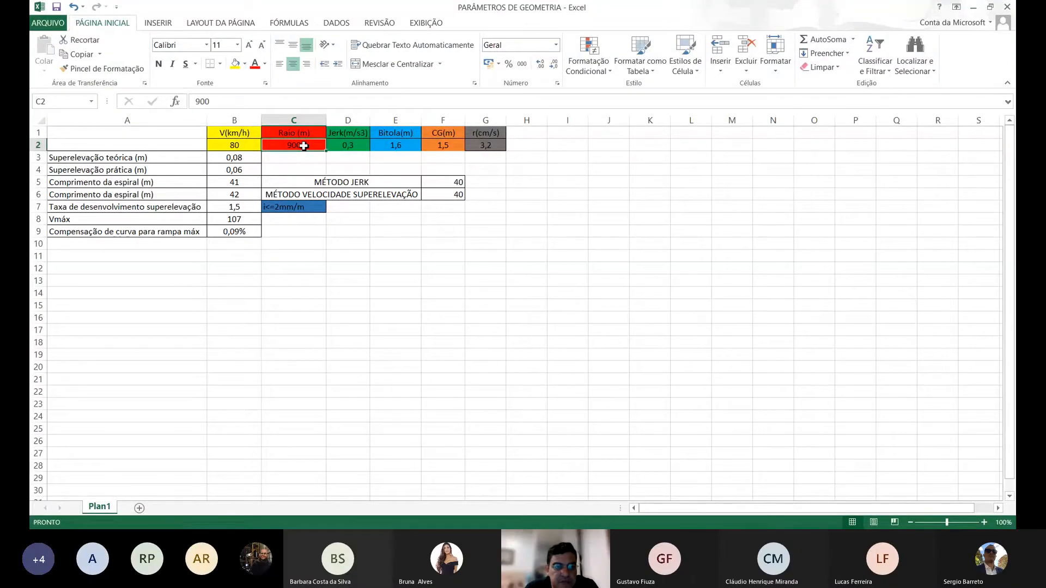
pyautogui.click(238, 233)
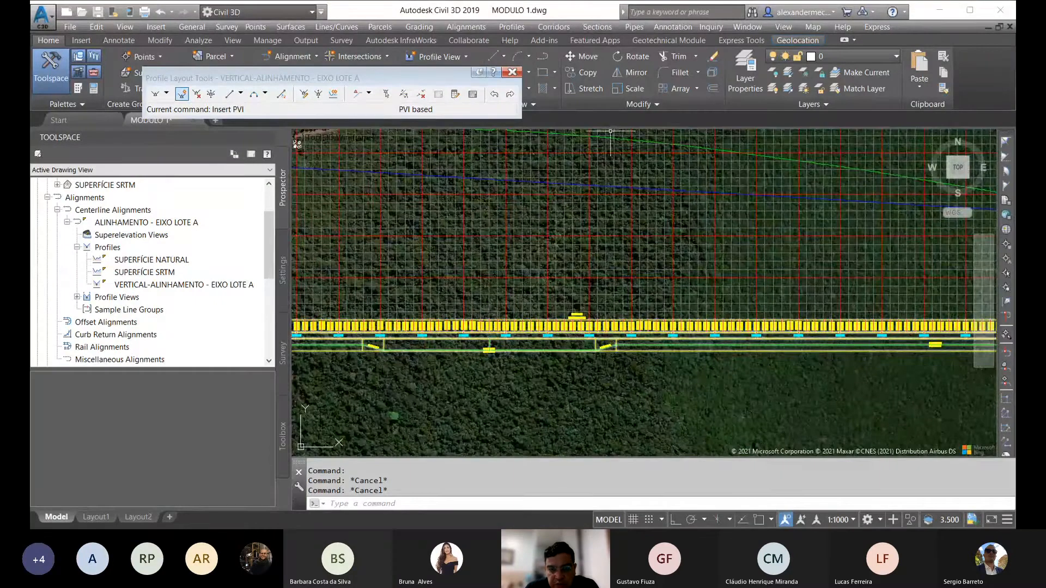
# Back in Civil 3D, set the outgoing grade of the design profile's PVI at station 19+800 to -0.51% and close the entity table.
pyautogui.scroll(-5, 560, 242)
pyautogui.scroll(5, 550, 242)
pyautogui.click(582, 196)
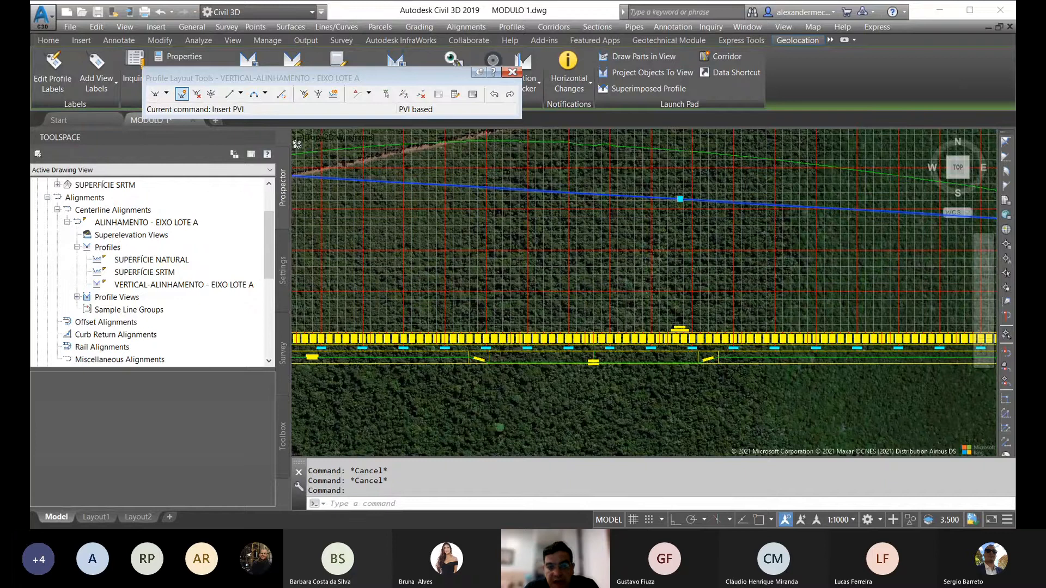
pyautogui.scroll(-3, 454, 208)
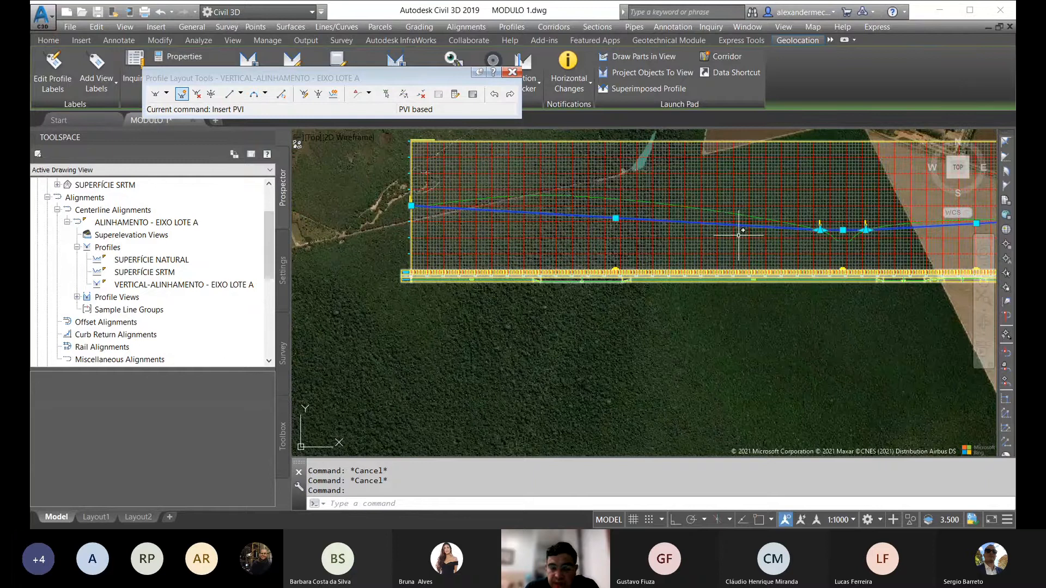
pyautogui.click(473, 94)
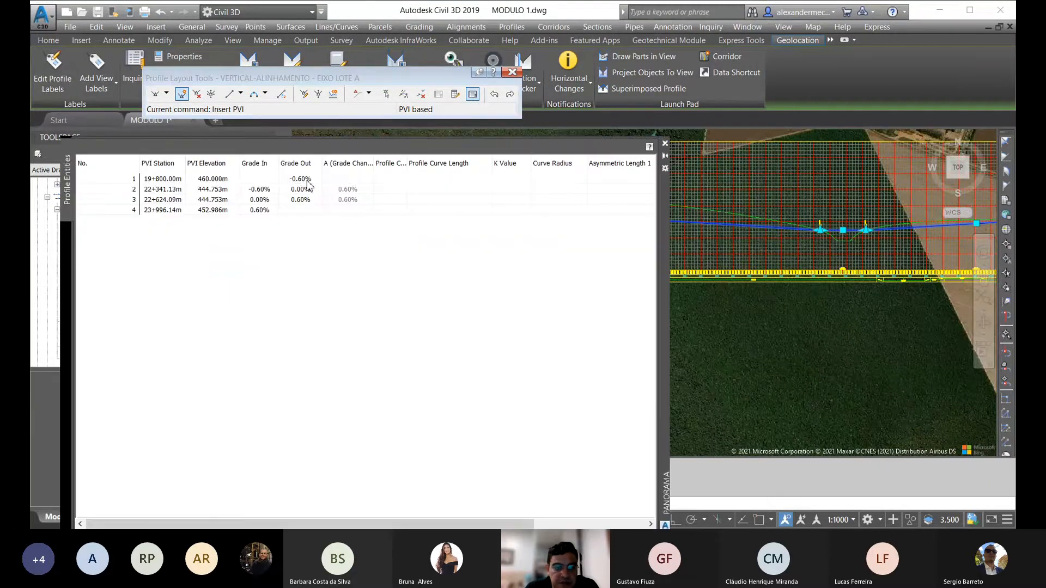
pyautogui.moveTo(311, 181); pyautogui.dragTo(295, 182)
pyautogui.write('51')
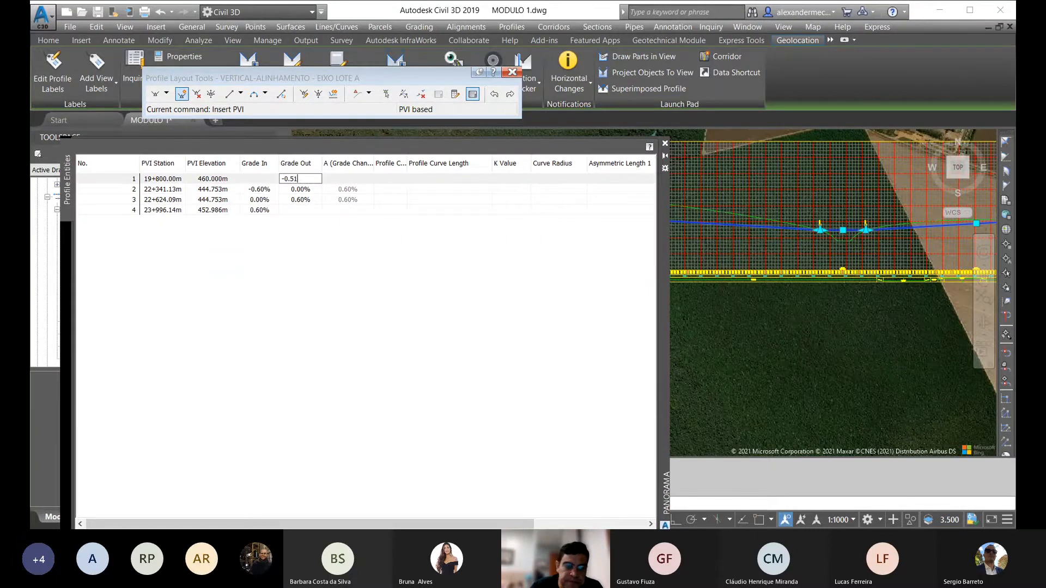
pyautogui.press('Return')
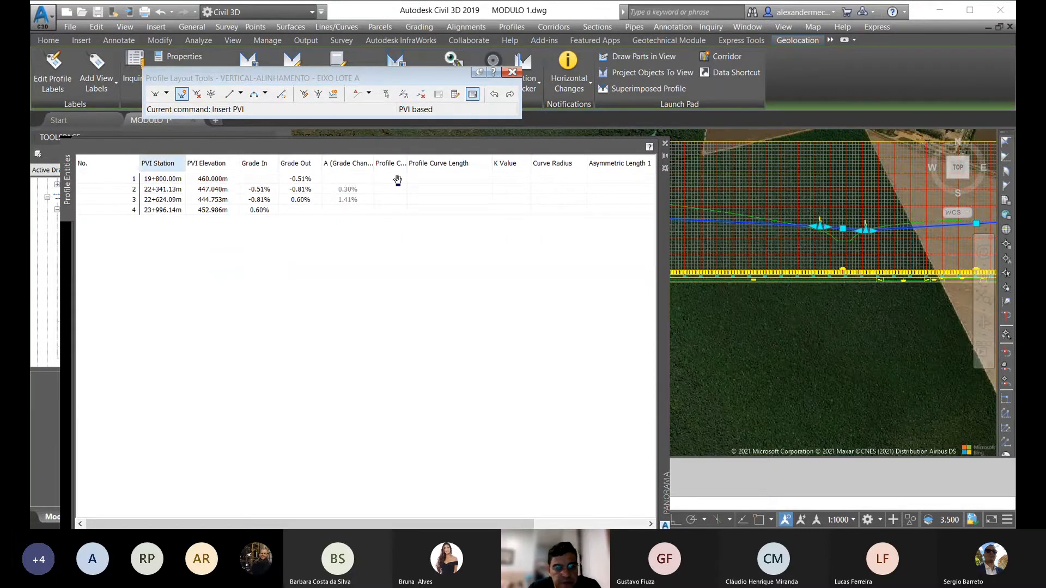
pyautogui.click(665, 143)
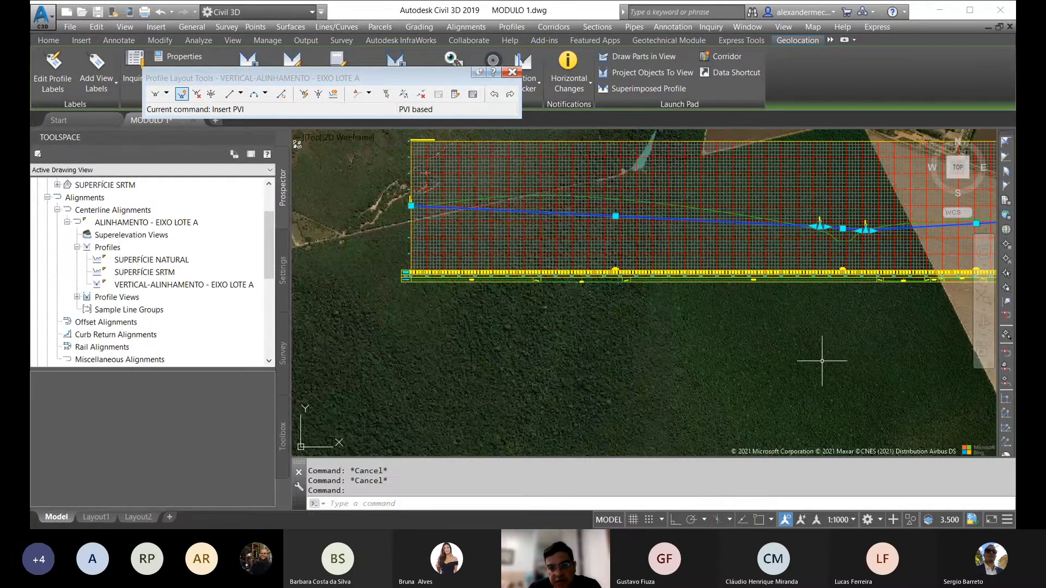
# Inspect the design profile around the depression and along the first tangent, including the tangent's grade label over the horizontal curve.
pyautogui.scroll(2, 626, 208)
pyautogui.moveTo(739, 230); pyautogui.dragTo(530, 236, button='middle')
pyautogui.scroll(4, 784, 215)
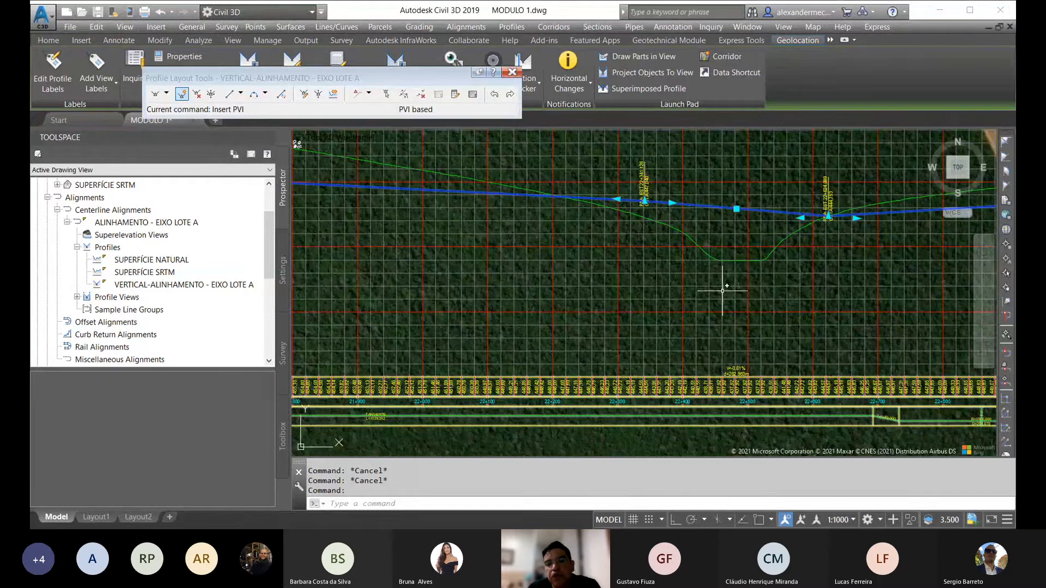
pyautogui.scroll(-4, 722, 291)
pyautogui.moveTo(532, 270); pyautogui.dragTo(761, 289, button='middle')
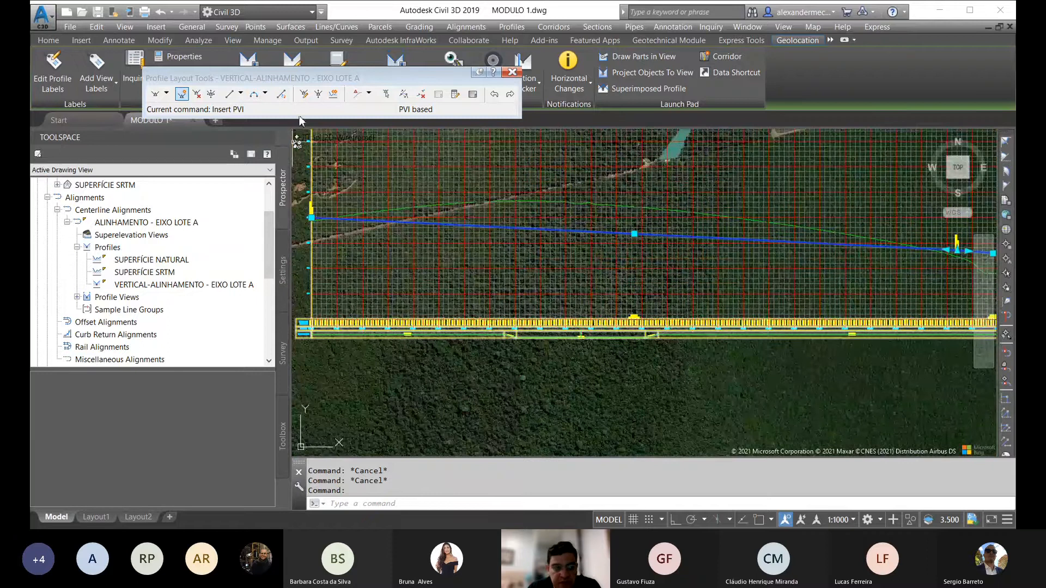
pyautogui.click(182, 95)
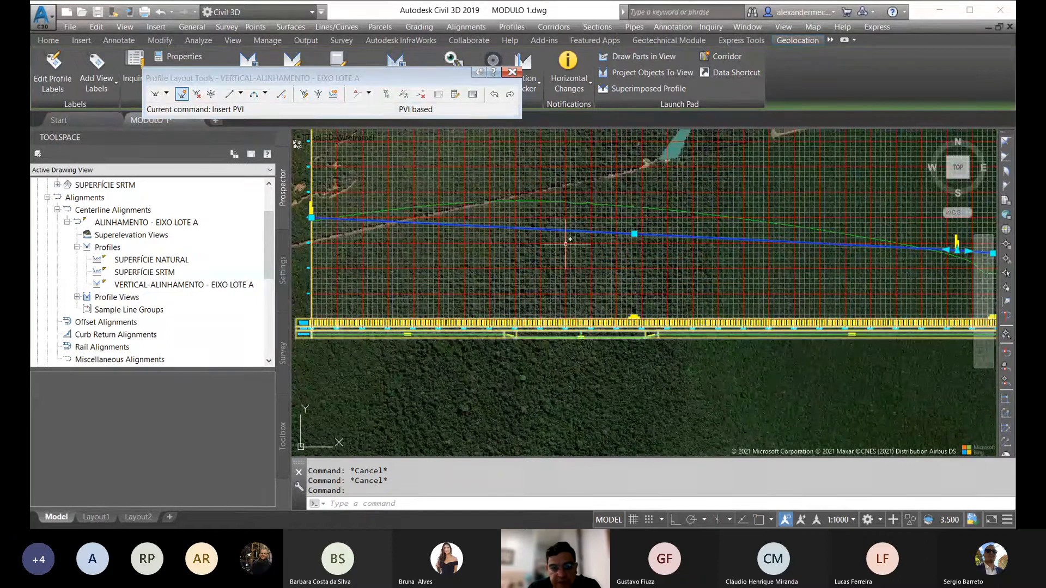
pyautogui.click(679, 237)
pyautogui.scroll(-3, 471, 235)
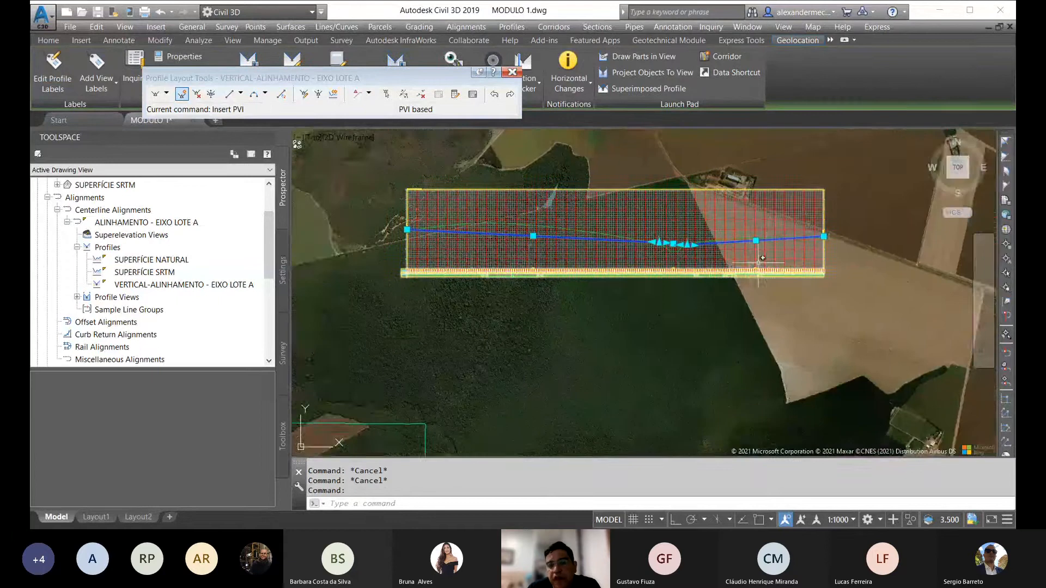
pyautogui.scroll(6, 591, 306)
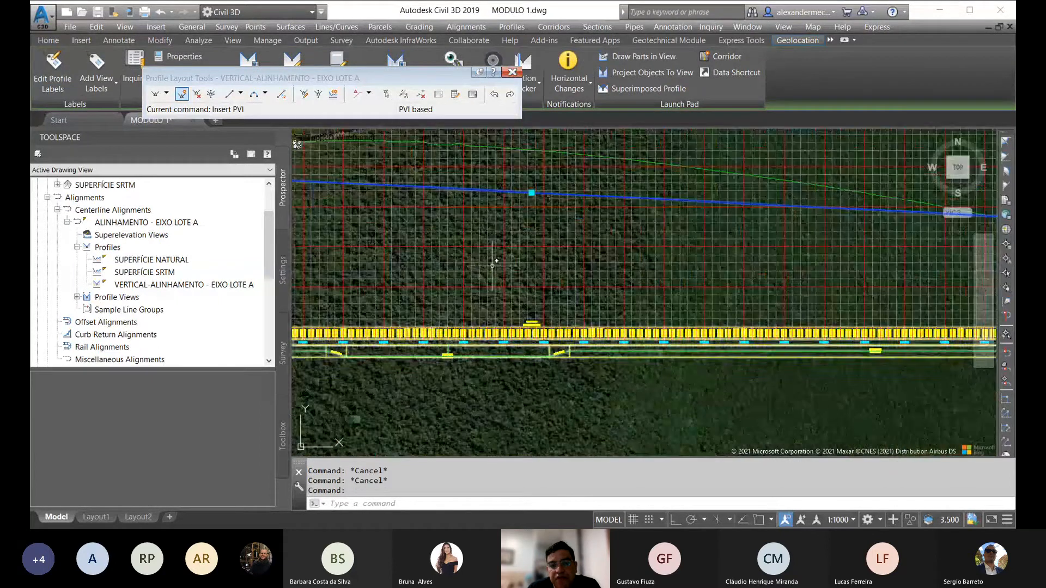
pyautogui.scroll(-4, 596, 301)
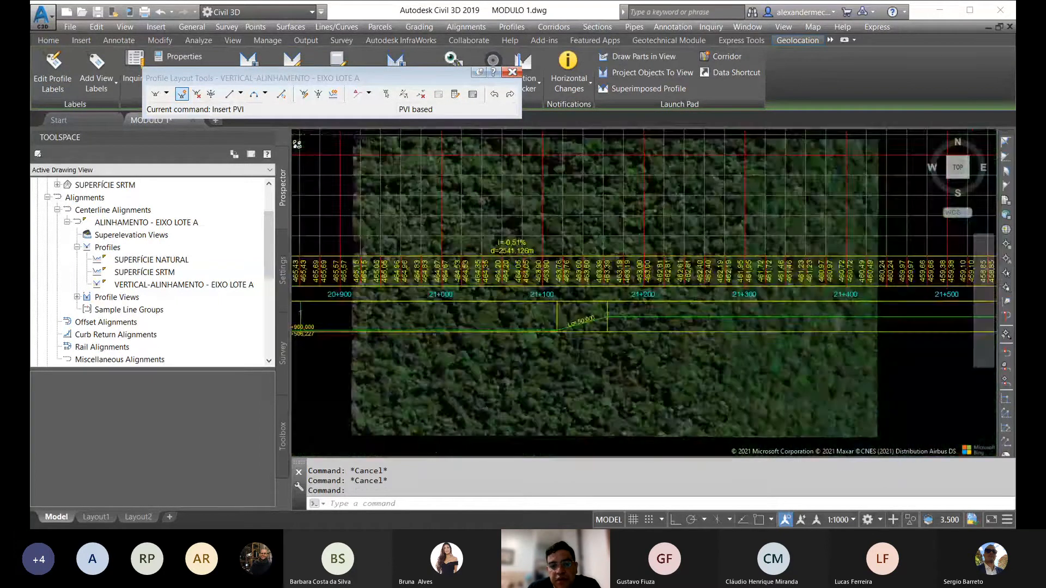
pyautogui.scroll(-4, 473, 344)
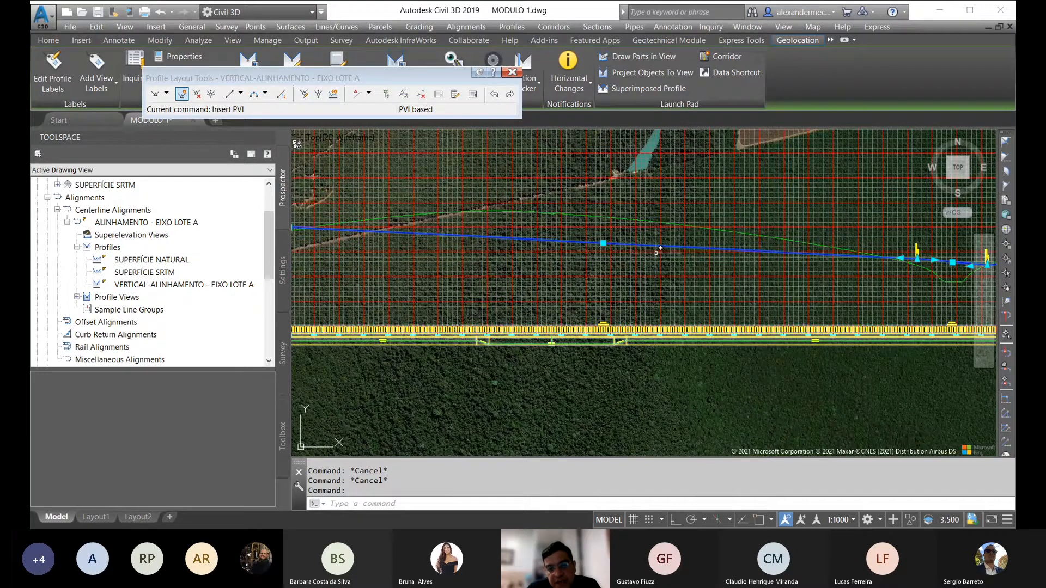
# Open the label settings of the vertical design profile to check its label types and styles, and cancel without changes.
pyautogui.rightClick(656, 204)
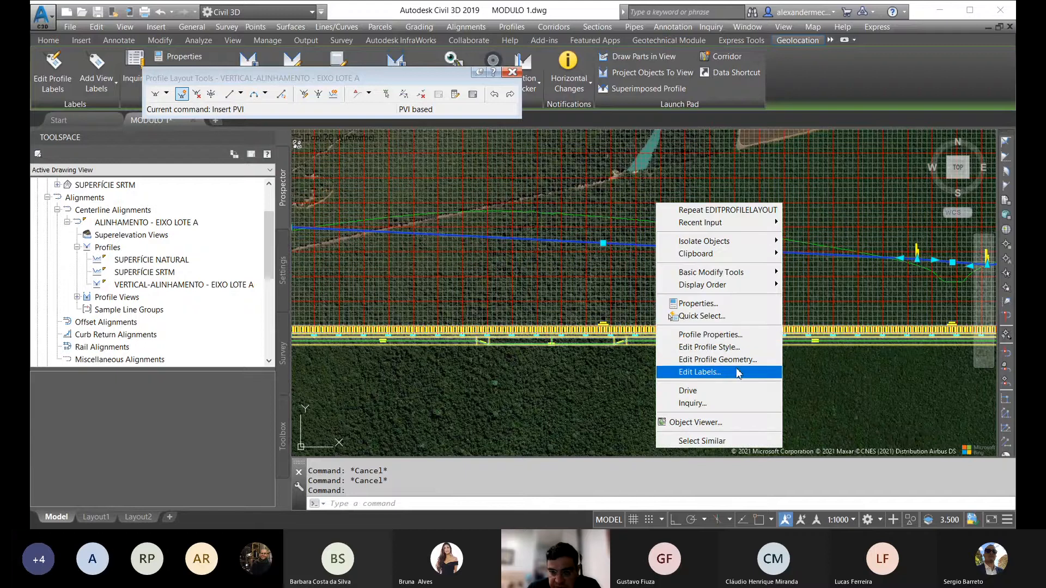
pyautogui.click(711, 373)
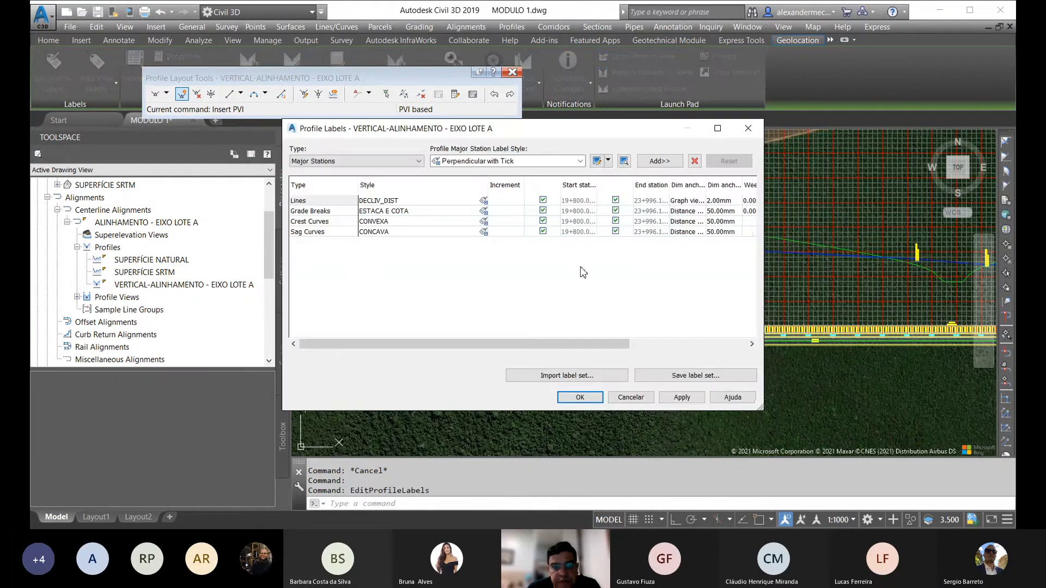
pyautogui.click(635, 396)
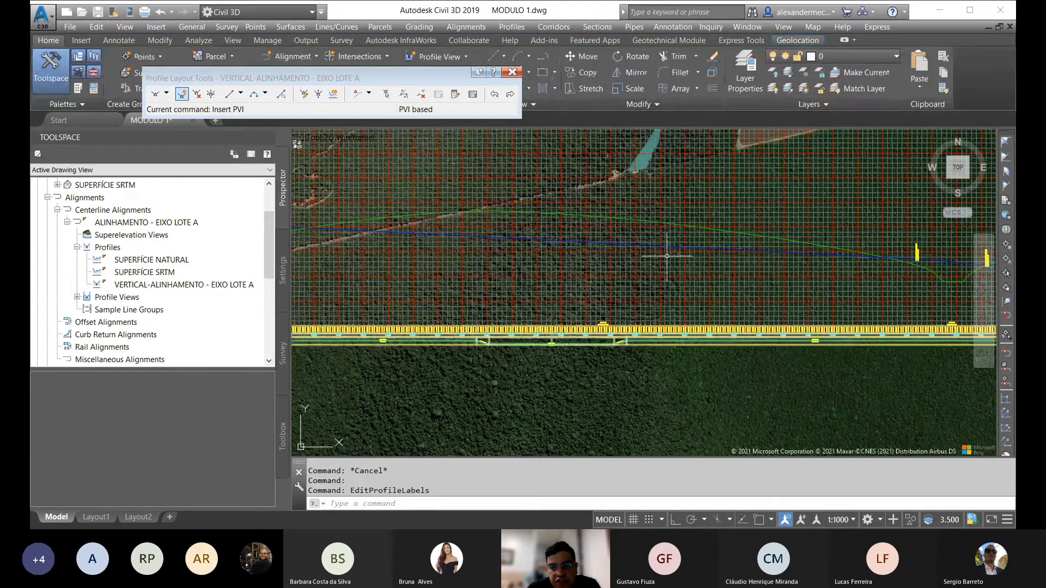
# Inspect the PVI labels around the depression and the grade label of the tangent crossing it.
pyautogui.scroll(6, 667, 256)
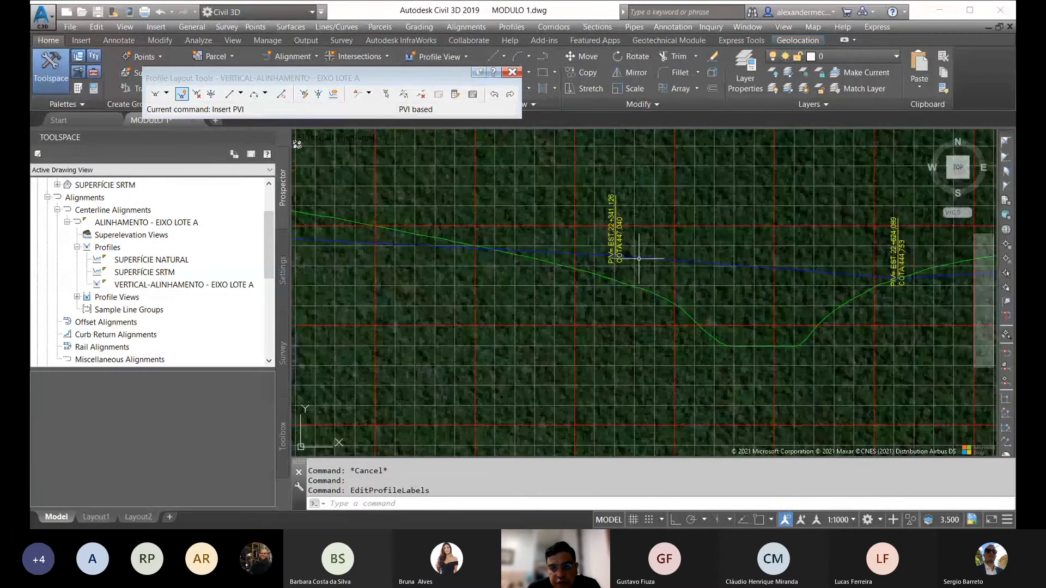
pyautogui.click(640, 259)
pyautogui.scroll(3, 628, 239)
pyautogui.press('Escape')
pyautogui.press('Escape')
pyautogui.scroll(-2, 628, 239)
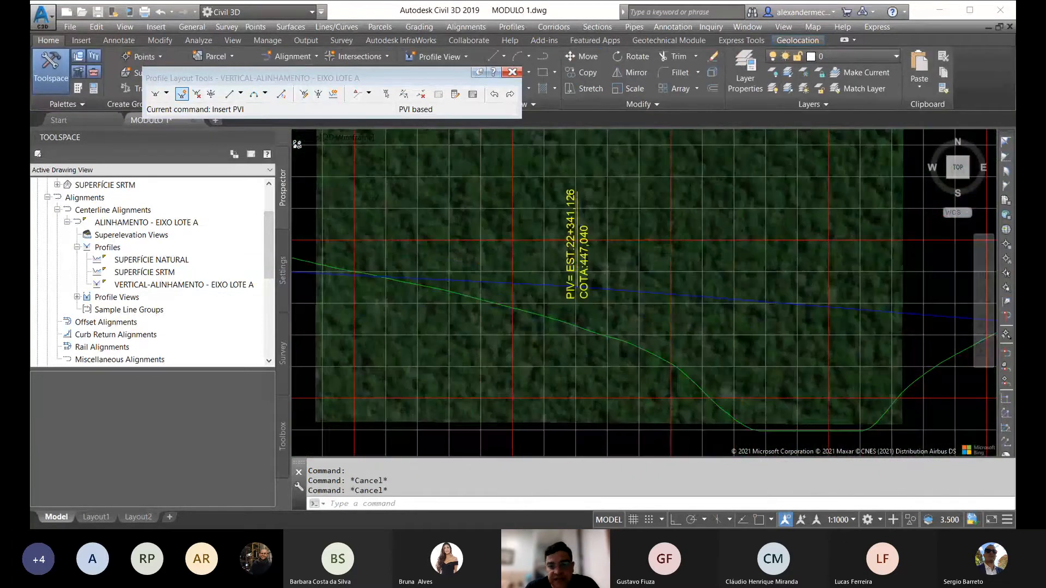
pyautogui.scroll(-6, 628, 245)
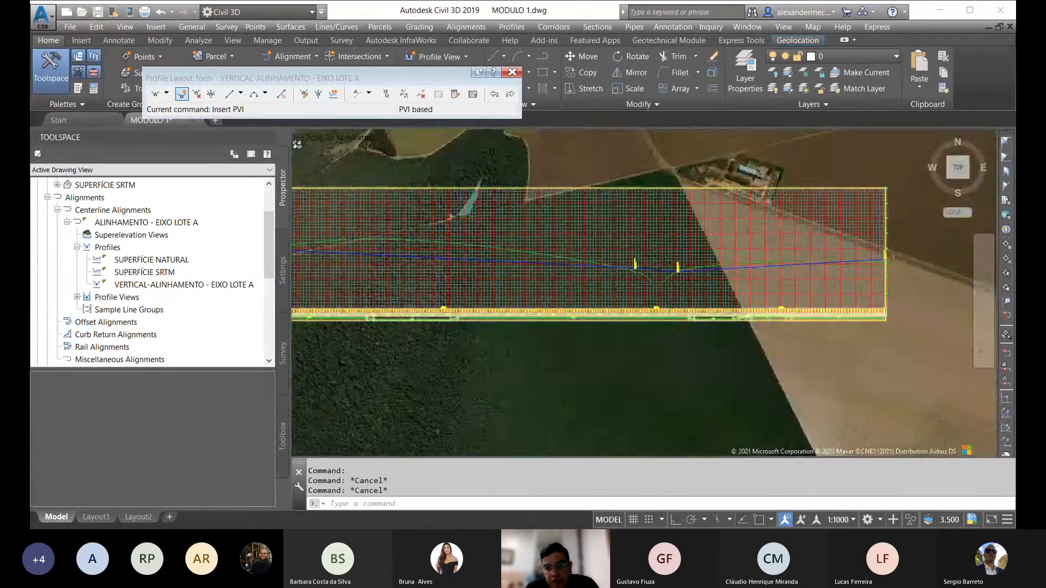
pyautogui.scroll(8, 654, 308)
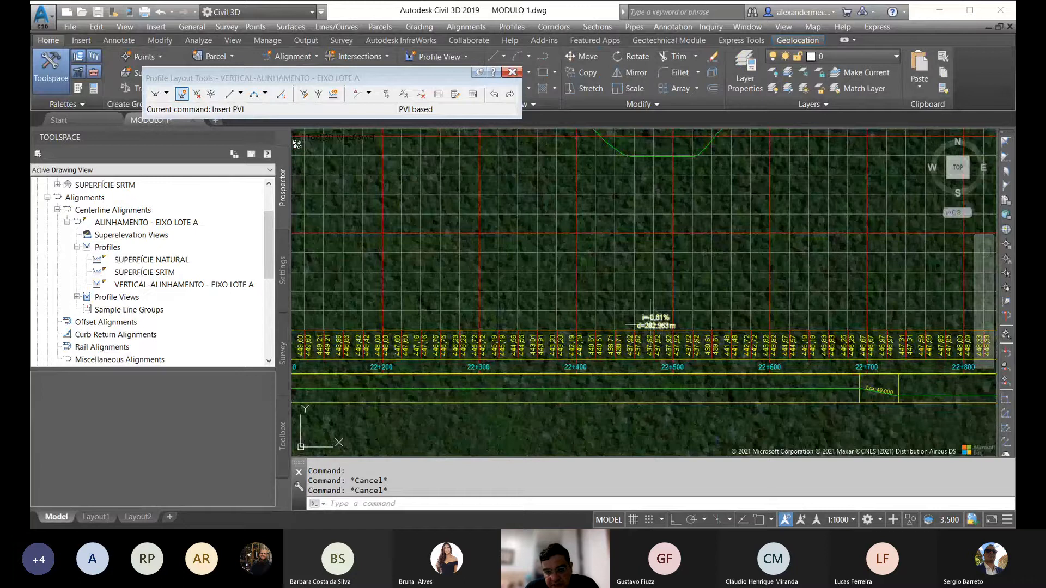
pyautogui.scroll(-5, 732, 329)
pyautogui.moveTo(587, 306); pyautogui.dragTo(761, 327, button='middle')
pyautogui.press('Escape')
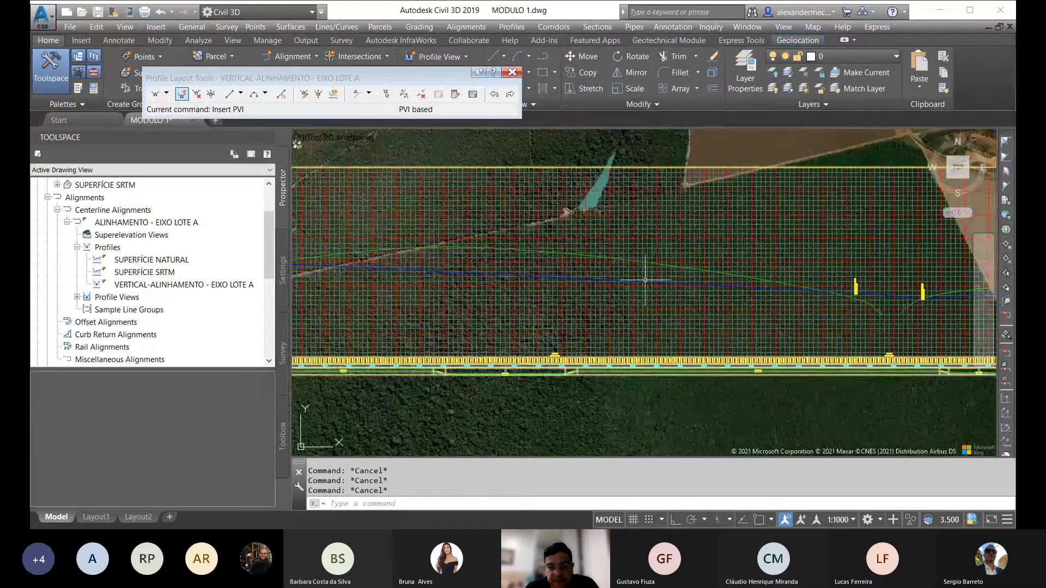
# Add Horizontal Geometry Points labels with the Horizontal Geometry Station style to the vertical design profile.
pyautogui.click(644, 281)
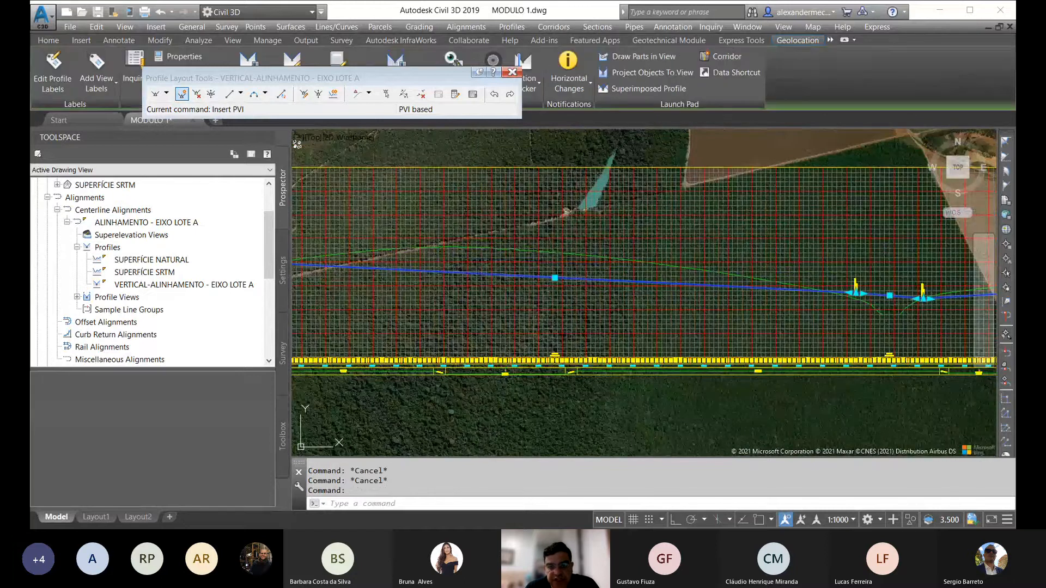
pyautogui.rightClick(618, 208)
pyautogui.click(693, 383)
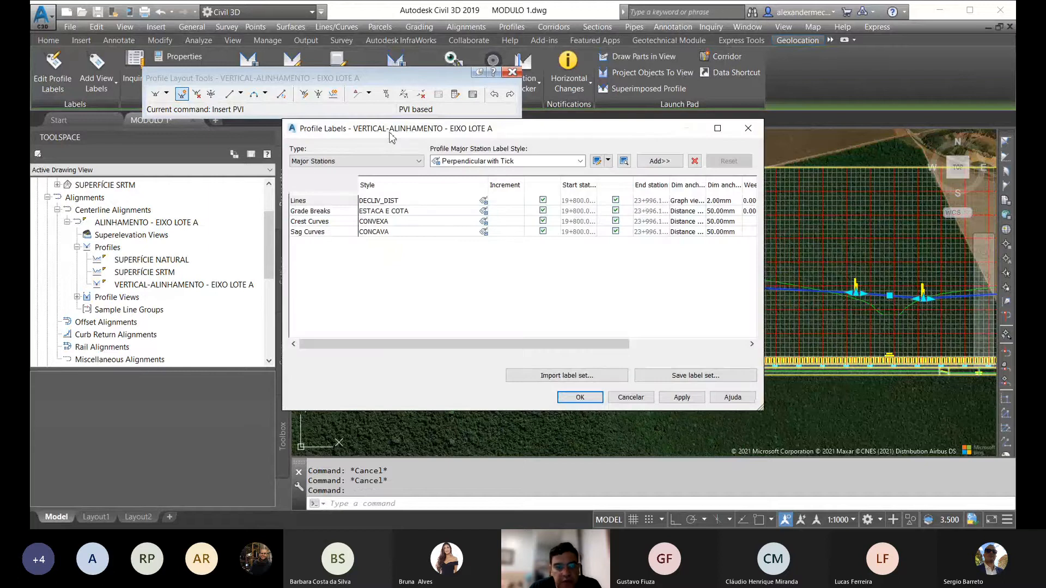
pyautogui.click(342, 162)
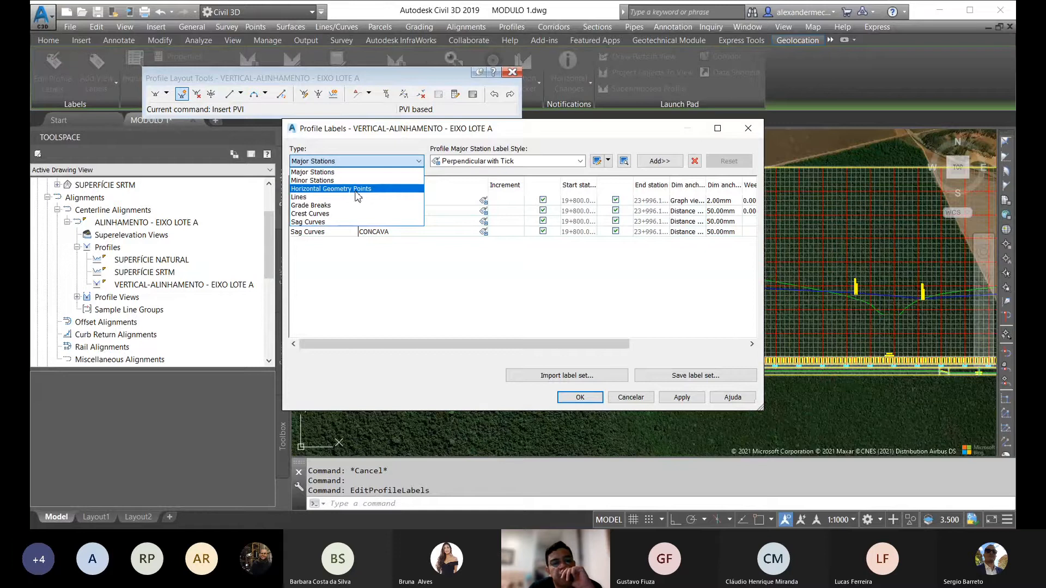
pyautogui.click(355, 190)
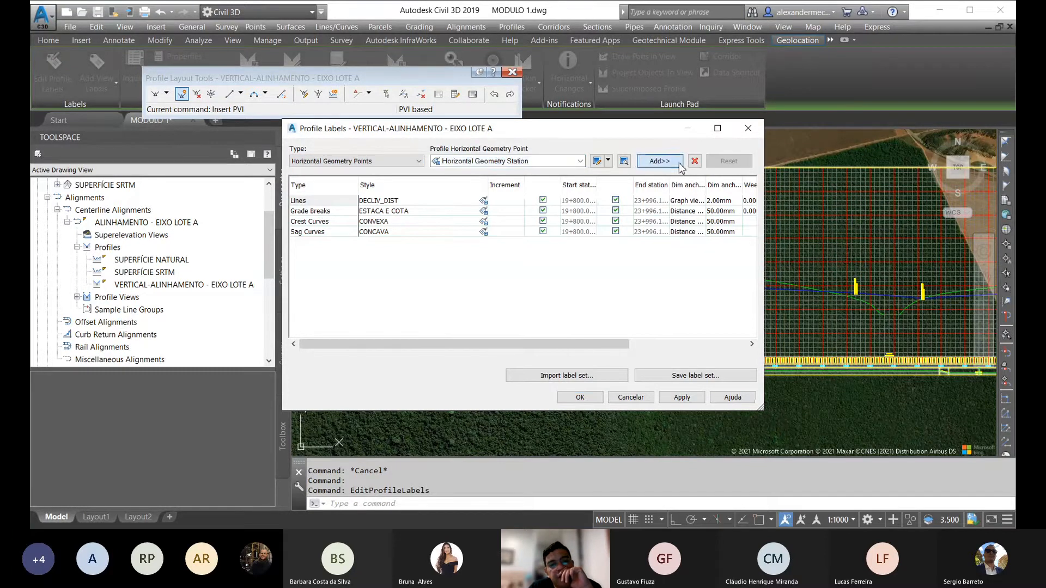
pyautogui.click(679, 165)
pyautogui.click(507, 370)
pyautogui.click(581, 398)
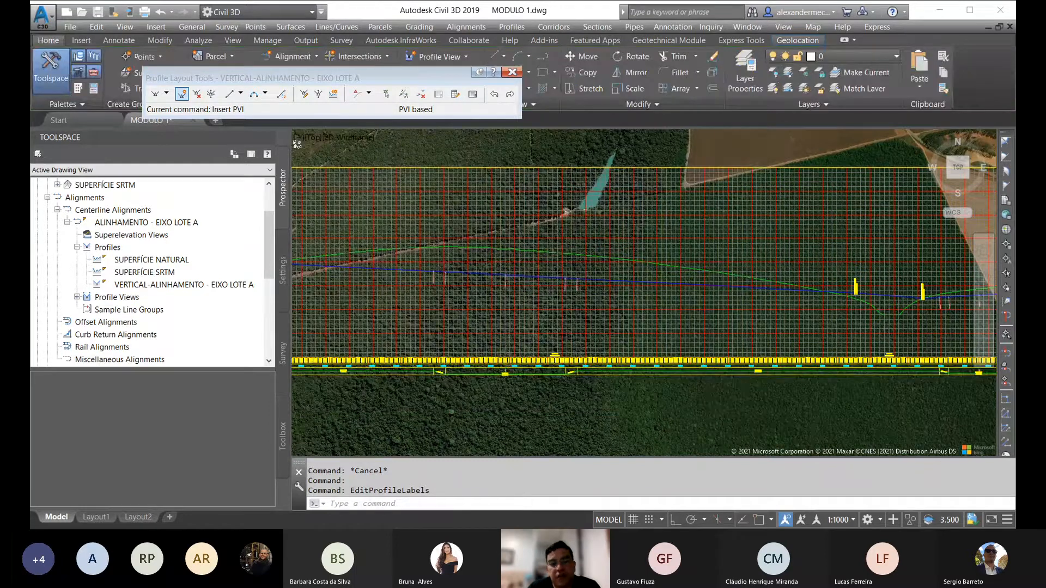
# Examine the horizontal geometry point labels along the design profile to locate where the first horizontal curve's spirals start and end.
pyautogui.scroll(8, 454, 291)
pyautogui.moveTo(411, 264); pyautogui.dragTo(570, 298, button='middle')
pyautogui.scroll(2, 503, 249)
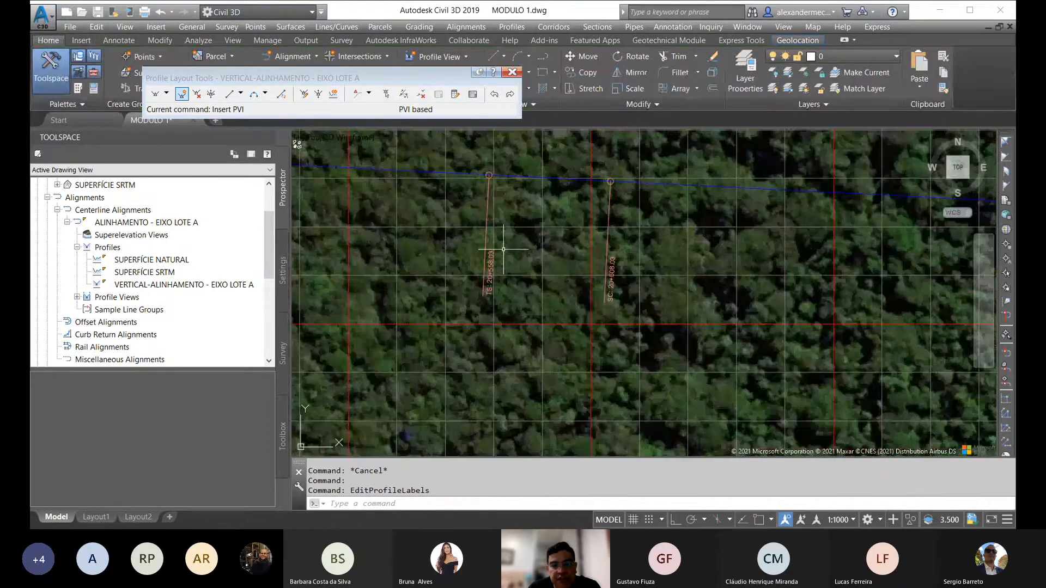
pyautogui.scroll(3, 503, 249)
pyautogui.scroll(-5, 463, 267)
pyautogui.scroll(4, 463, 267)
pyautogui.moveTo(655, 300); pyautogui.dragTo(497, 295, button='middle')
pyautogui.scroll(-2, 493, 295)
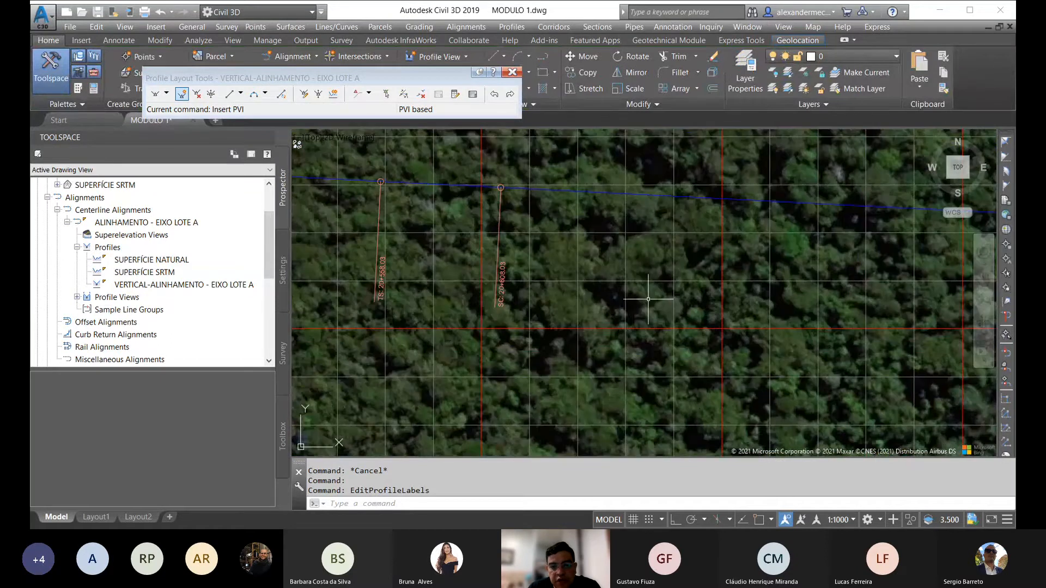
pyautogui.moveTo(845, 309); pyautogui.dragTo(560, 278, button='middle')
pyautogui.scroll(-2, 639, 276)
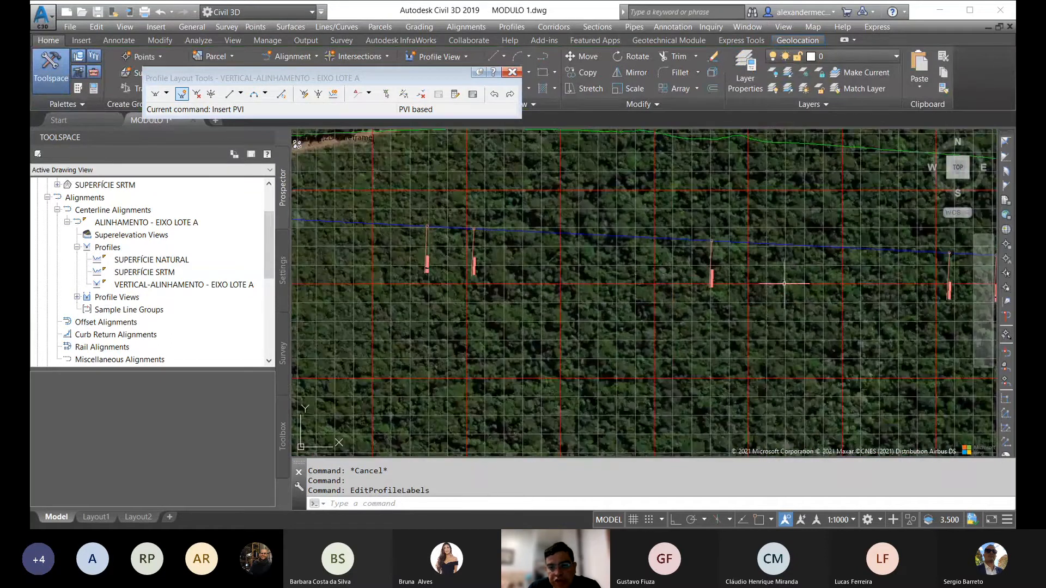
pyautogui.moveTo(778, 289); pyautogui.dragTo(556, 271, button='middle')
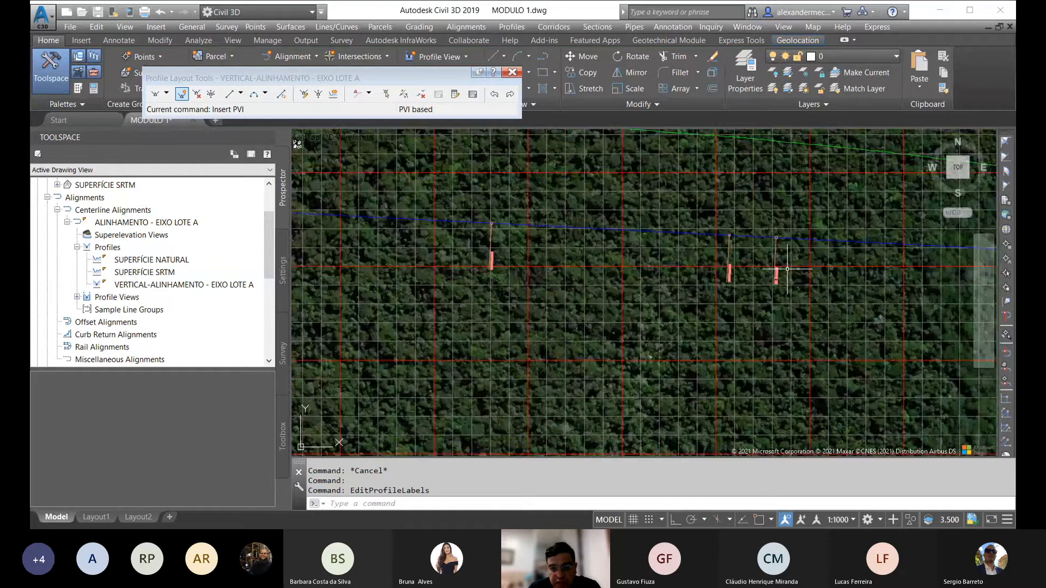
pyautogui.moveTo(787, 269); pyautogui.dragTo(611, 279, button='middle')
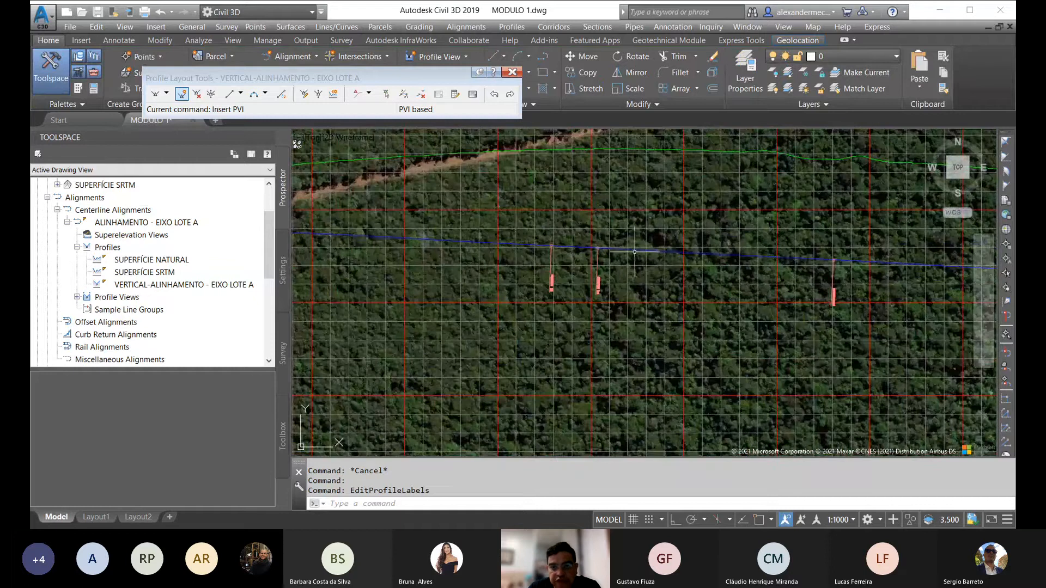
# Insert a PVI on the design profile just before the first horizontal curve's TS point, at about station 20+540.
pyautogui.click(636, 251)
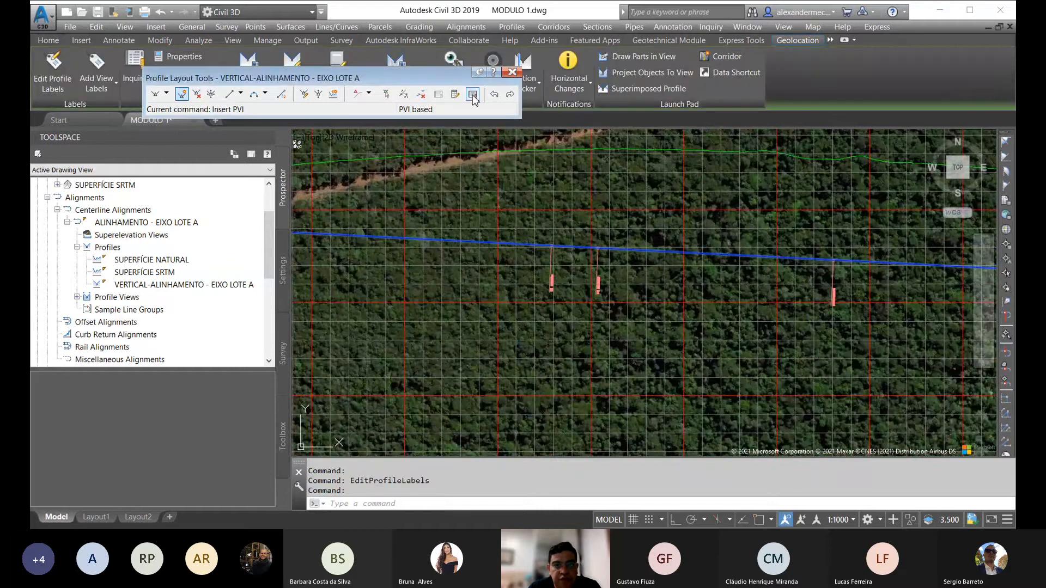
pyautogui.click(197, 94)
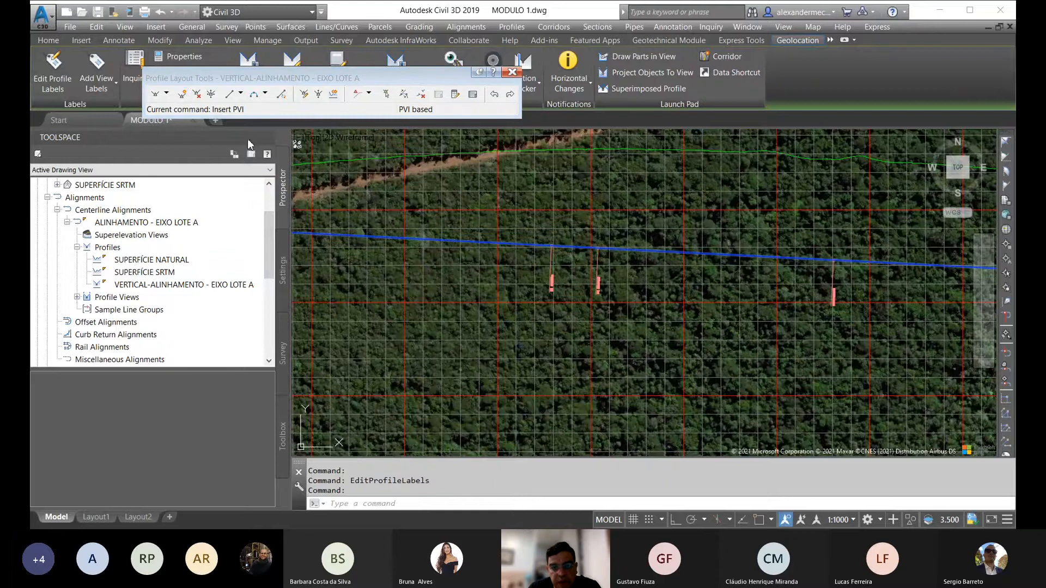
pyautogui.scroll(6, 550, 239)
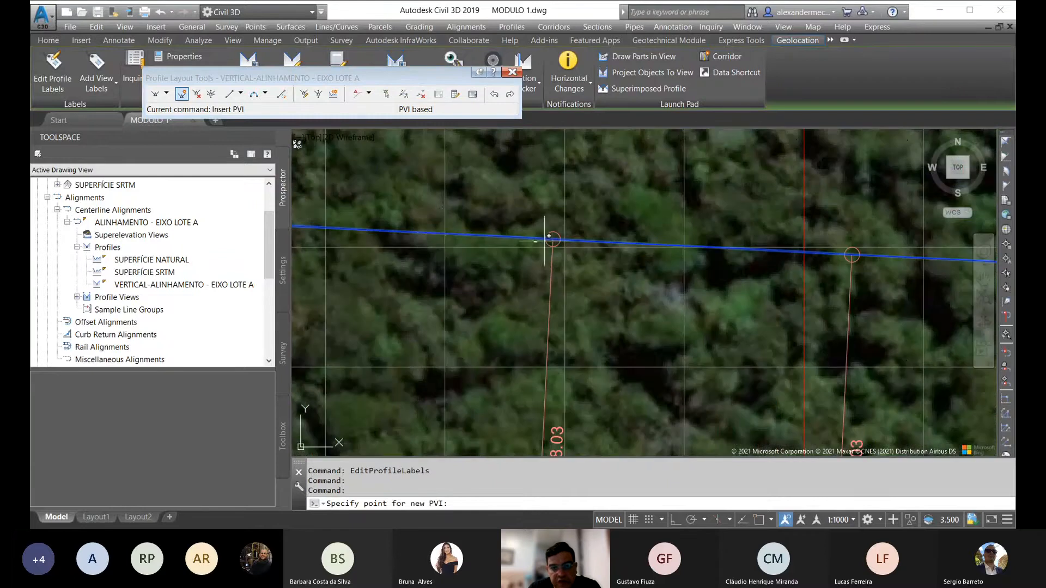
pyautogui.click(447, 234)
pyautogui.scroll(-3, 415, 234)
pyautogui.scroll(-4, 401, 233)
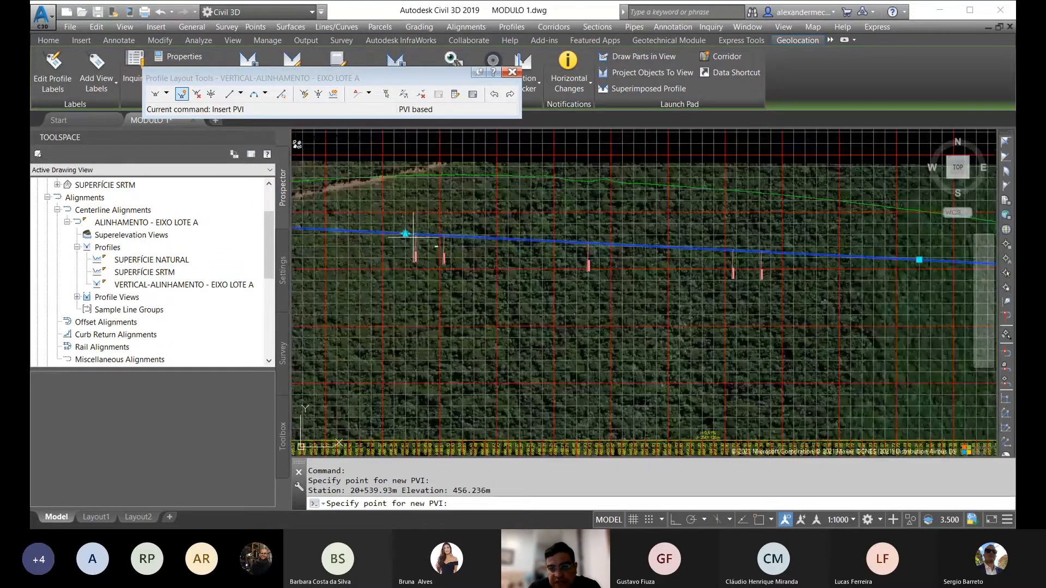
# Insert another PVI on the design profile just past the same curve's ST point, at about station 21+180.
pyautogui.scroll(8, 770, 258)
pyautogui.click(720, 231)
pyautogui.scroll(-7, 786, 249)
pyautogui.scroll(6, 757, 250)
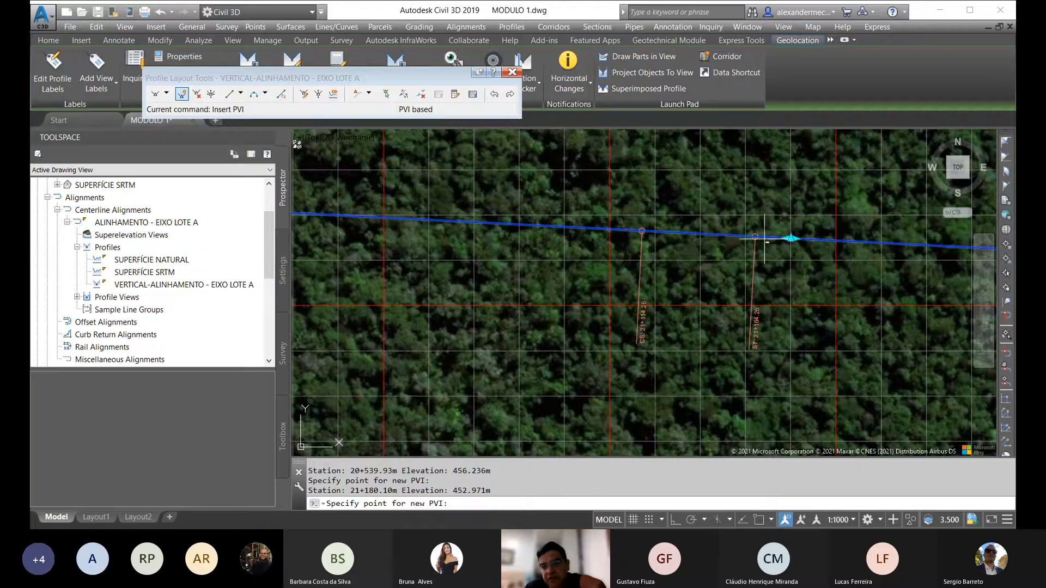
pyautogui.scroll(-7, 851, 237)
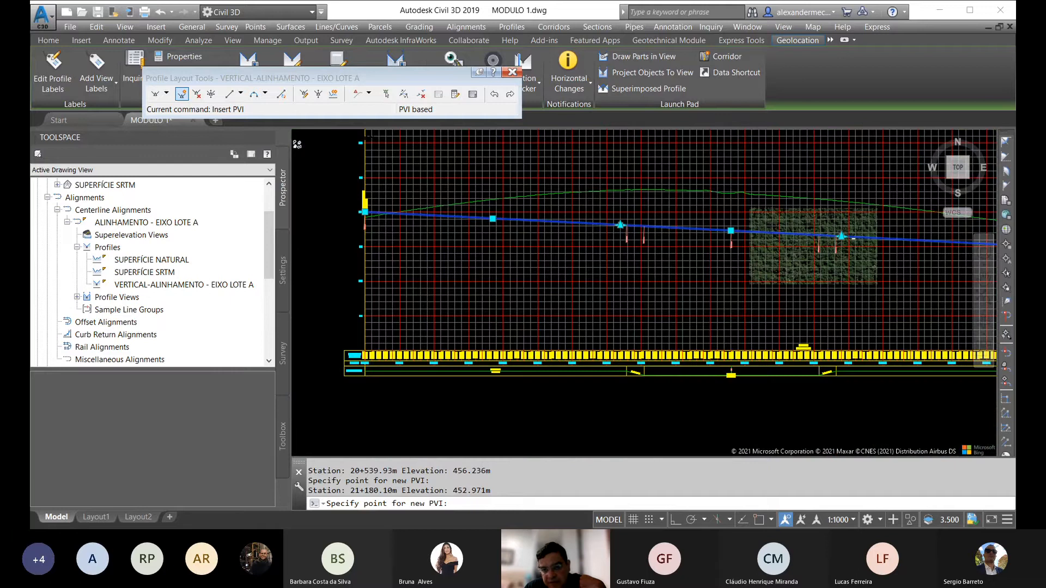
pyautogui.scroll(2, 829, 234)
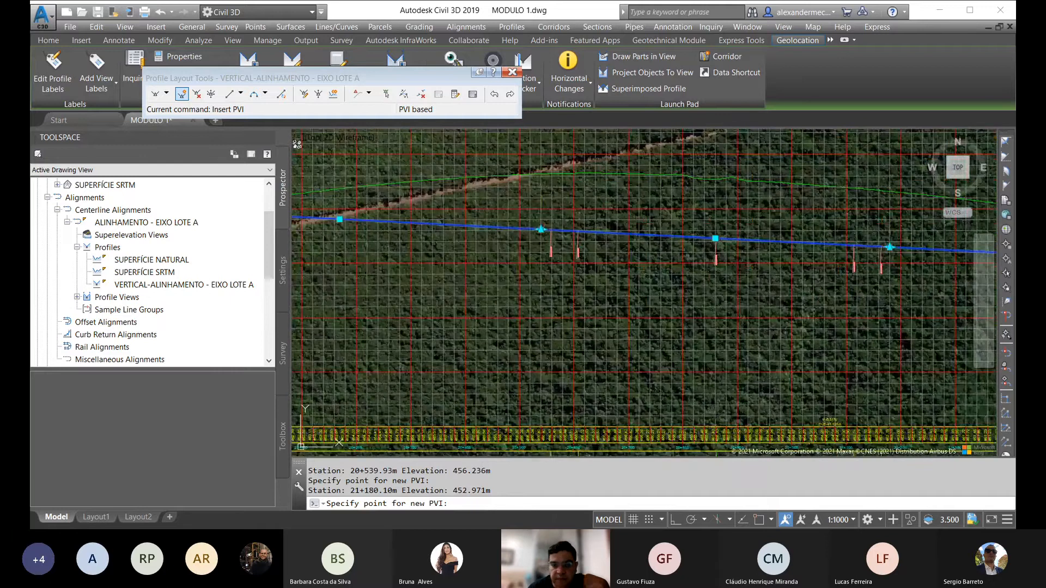
# In the profile entity table, set the outgoing grade to -0.60% at PVI 19+800 and -0.51% at the PVI before the curve.
pyautogui.click(473, 94)
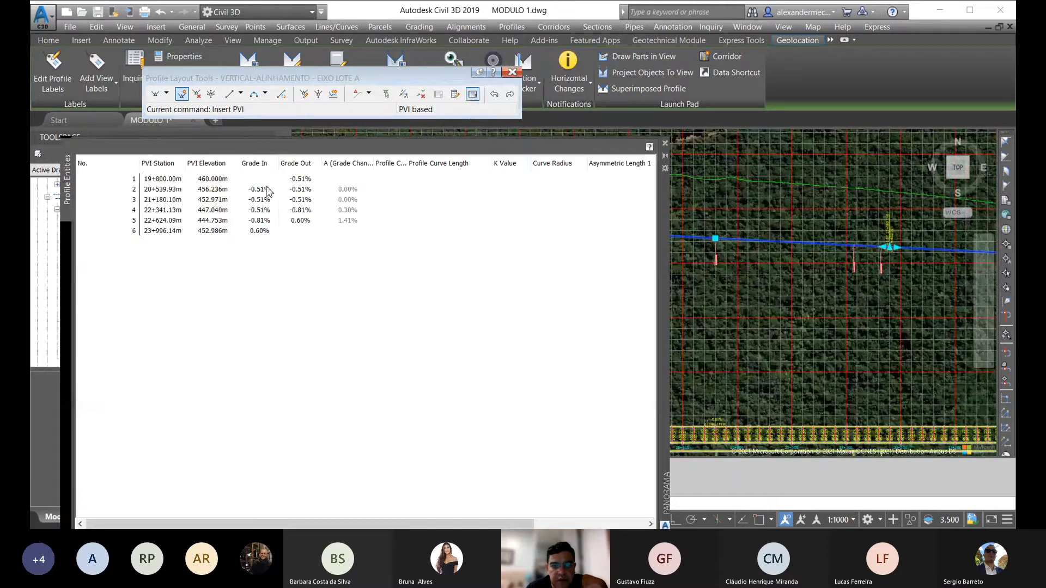
pyautogui.doubleClick(313, 180)
pyautogui.write('60')
pyautogui.press('Return')
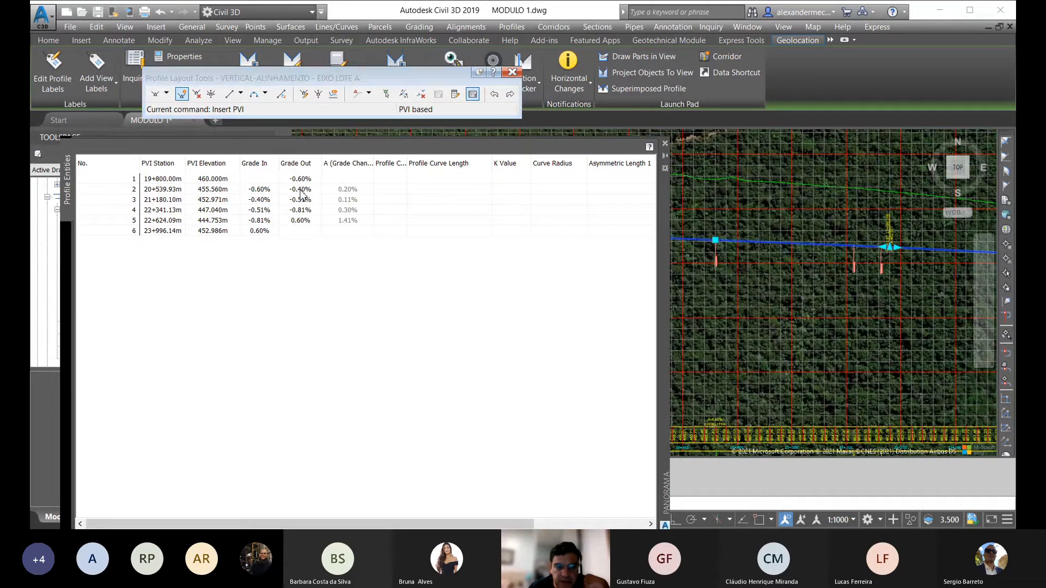
pyautogui.doubleClick(311, 190)
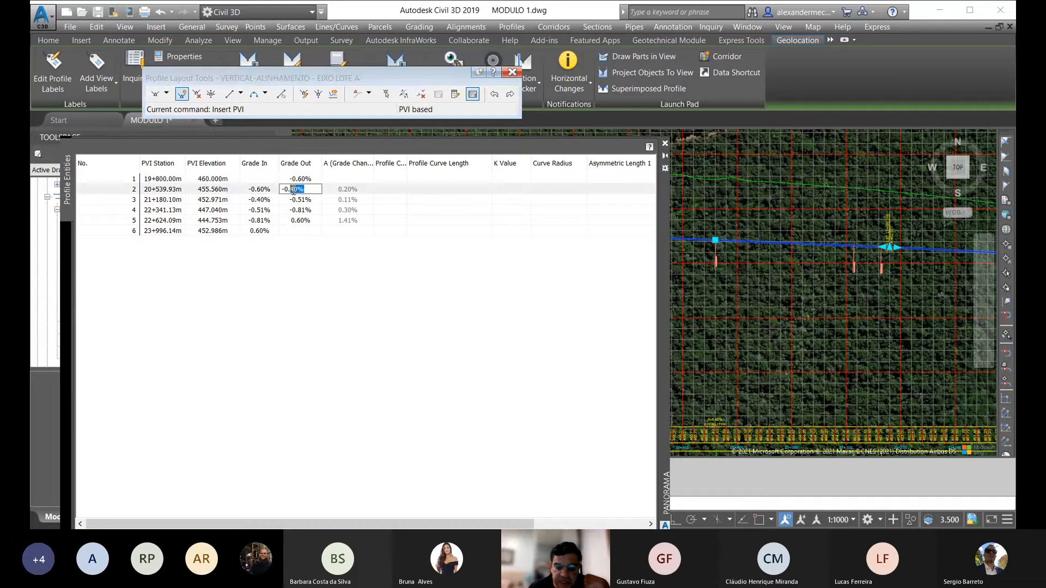
pyautogui.write('51')
pyautogui.press('Return')
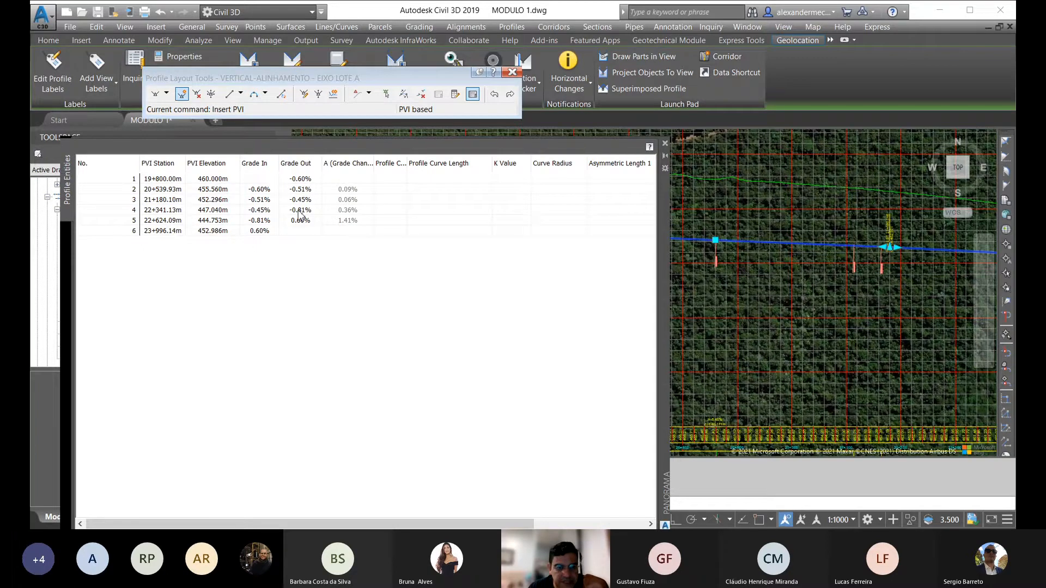
# Set the outgoing grade of the PVI just past the curve to -0.60% and close the entity table.
pyautogui.doubleClick(305, 201)
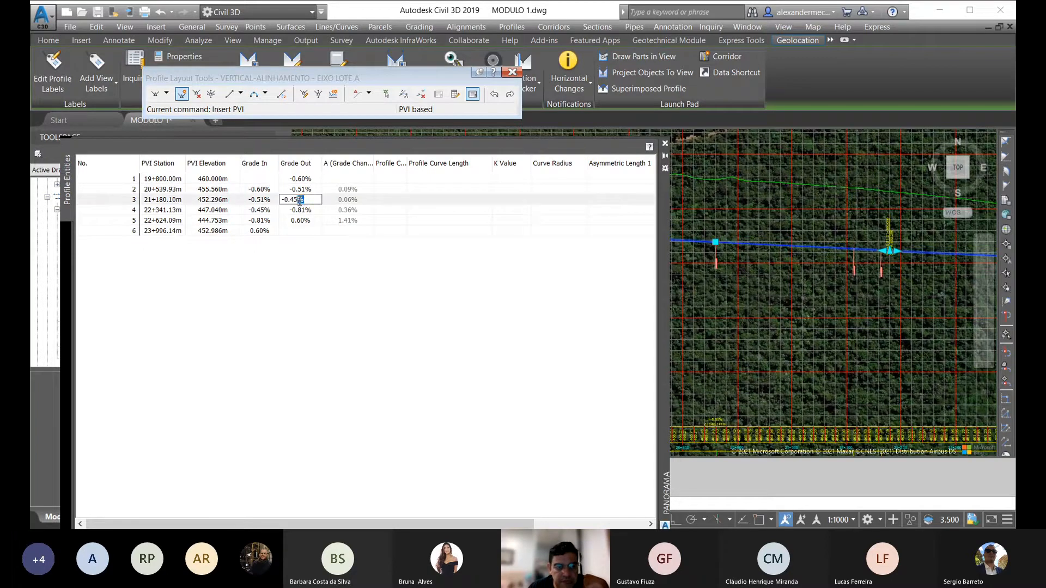
pyautogui.write('-0.6')
pyautogui.press('Return')
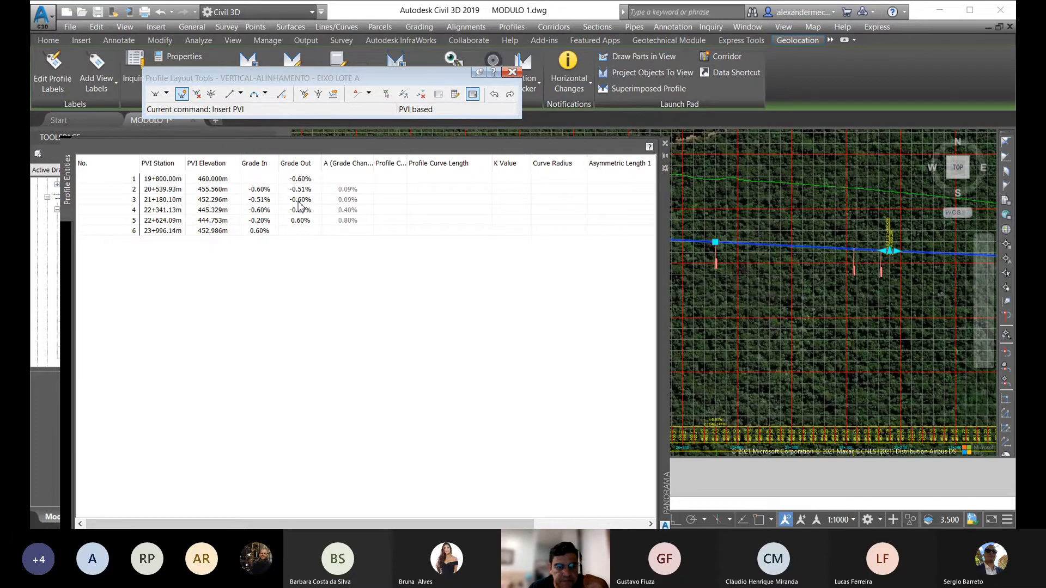
pyautogui.click(665, 144)
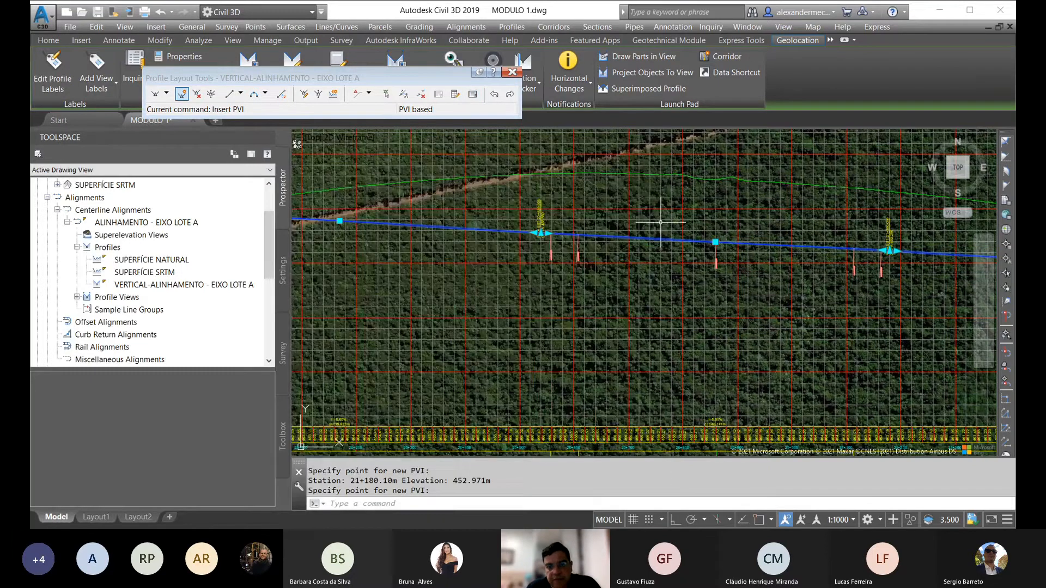
# Inspect the design profile's grade and length label over the horizontal curve, and review the adjusted tangents along the whole profile view.
pyautogui.scroll(-2, 661, 223)
pyautogui.press('Escape')
pyautogui.press('Escape')
pyautogui.scroll(1, 578, 252)
pyautogui.moveTo(578, 252)
pyautogui.mouseDown(button='middle')
pyautogui.moveTo(552, 270)
pyautogui.moveTo(598, 257)
pyautogui.mouseUp(button='middle')
pyautogui.scroll(8, 587, 334)
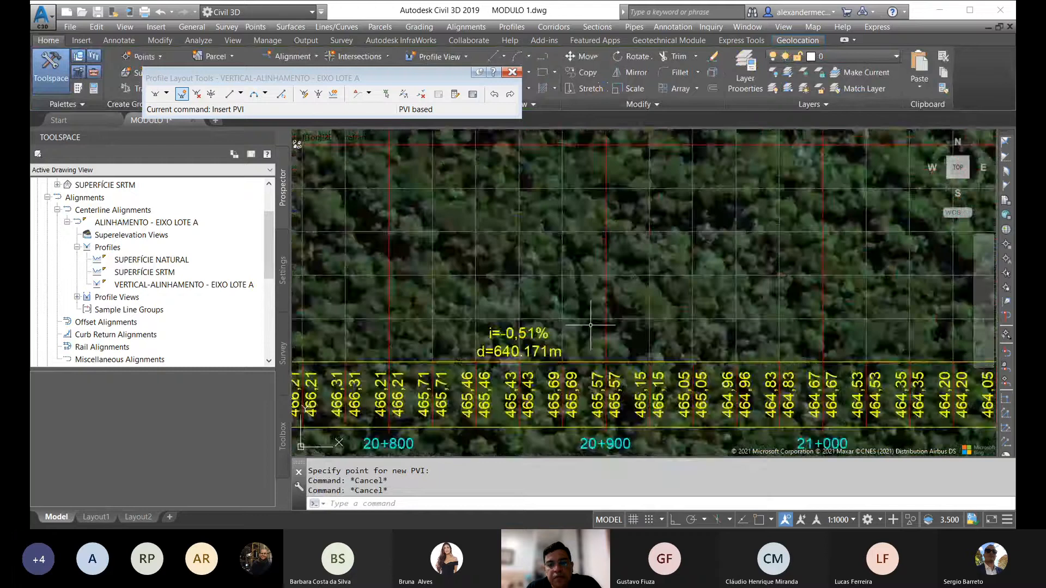
pyautogui.scroll(-10, 588, 317)
pyautogui.scroll(3, 588, 317)
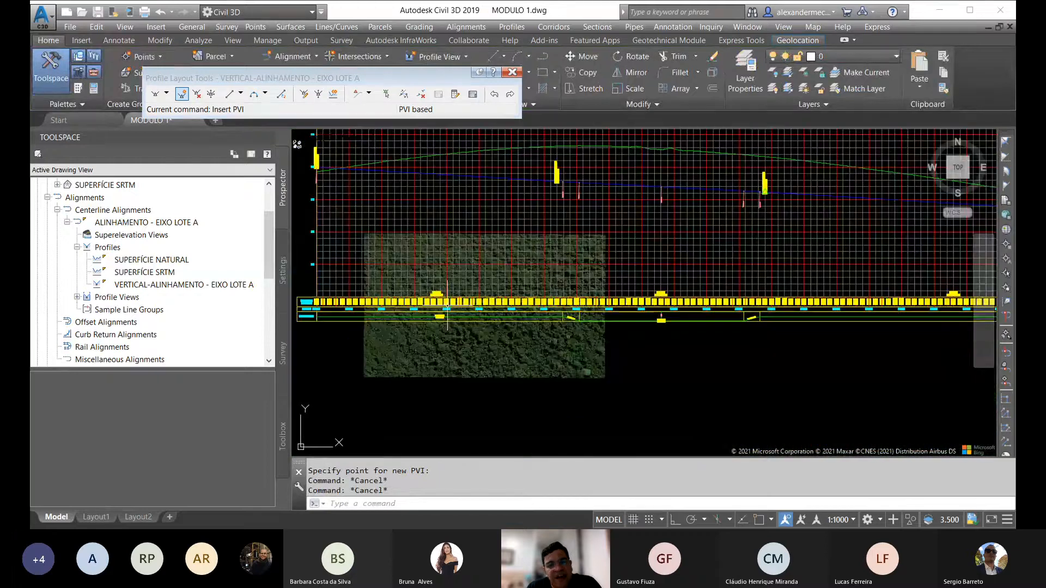
pyautogui.scroll(7, 448, 305)
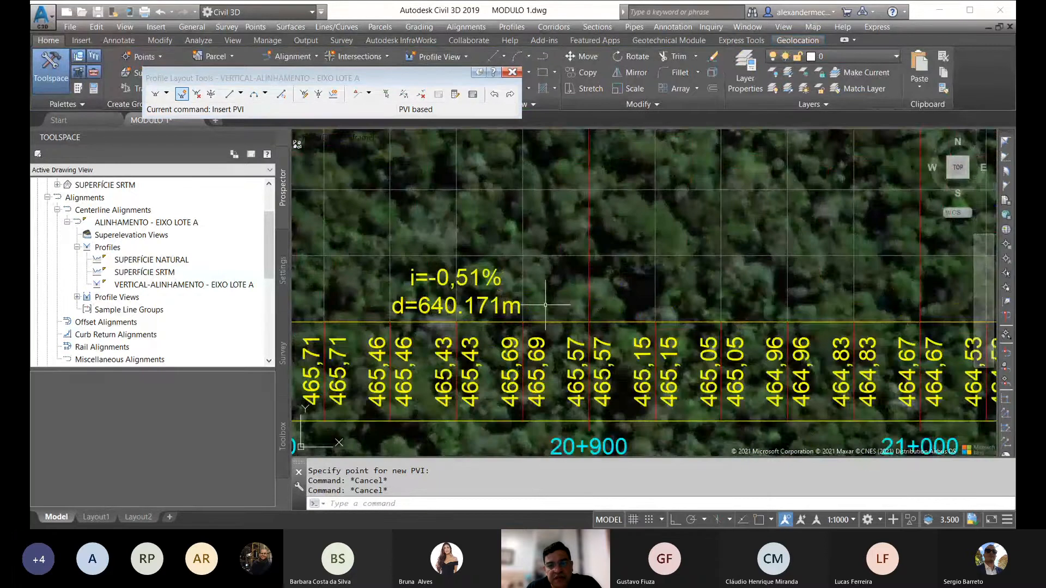
pyautogui.scroll(-10, 545, 305)
pyautogui.press('Escape')
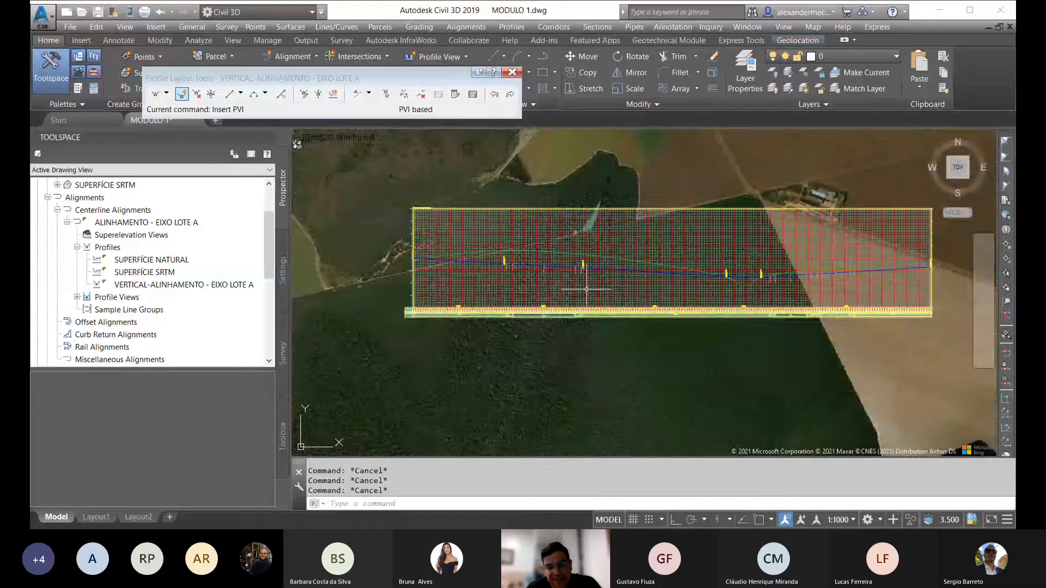
pyautogui.scroll(2, 589, 288)
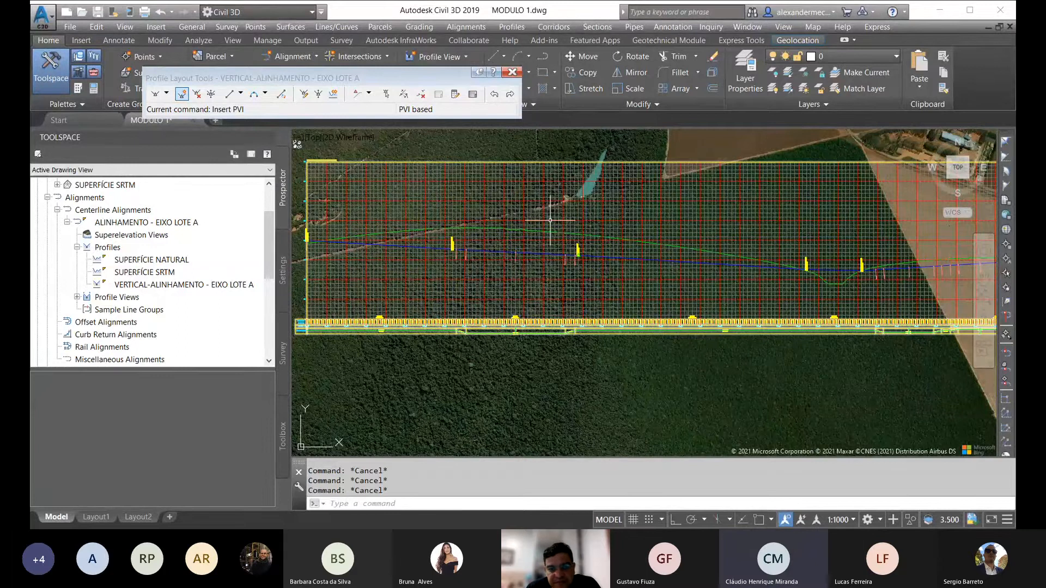
pyautogui.scroll(2, 542, 287)
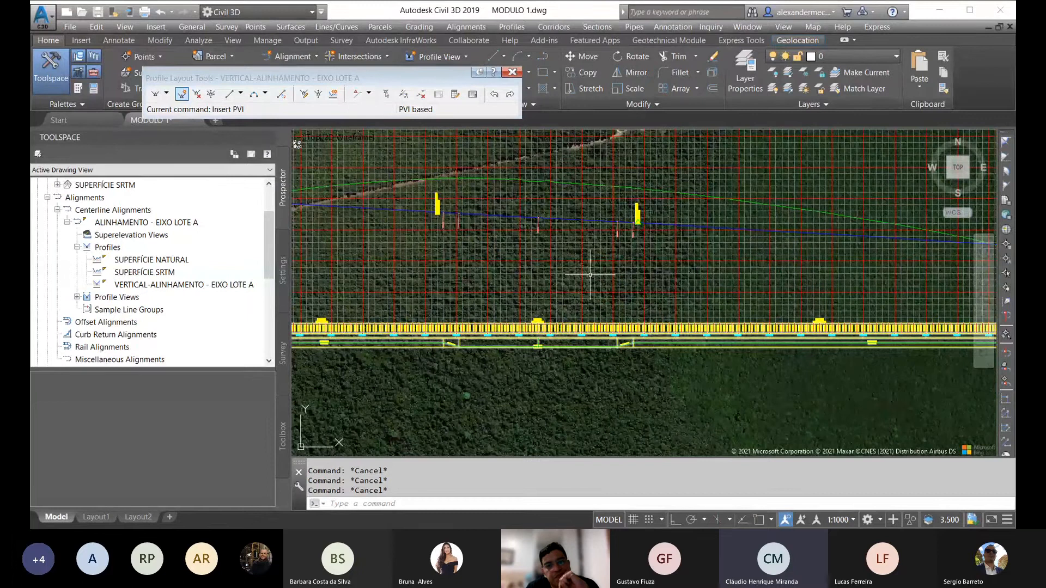
# Examine the design profile and the grade and length label of the tangent leading up to the first horizontal curve.
pyautogui.scroll(-2, 553, 248)
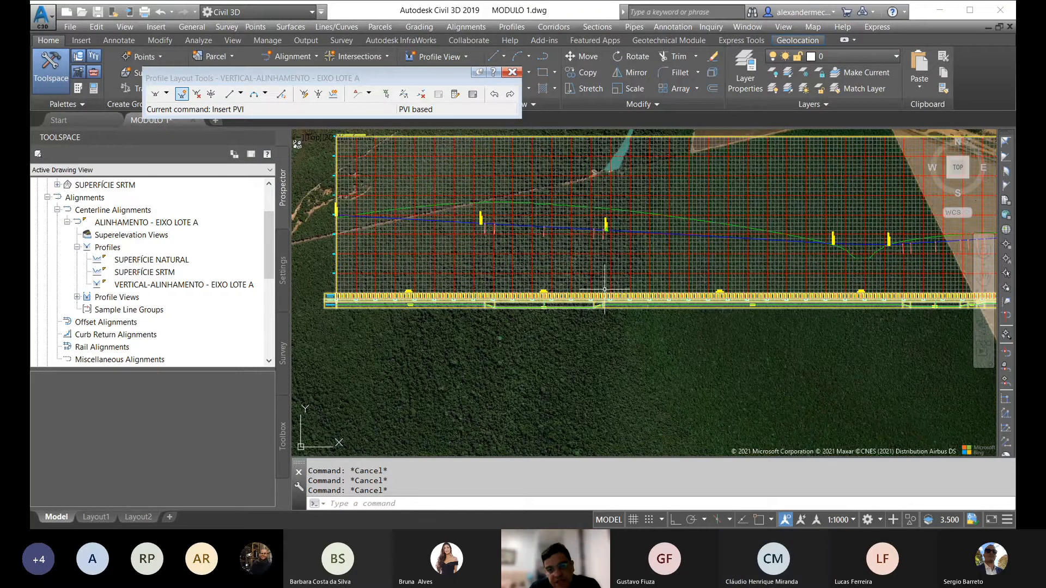
pyautogui.scroll(4, 487, 231)
pyautogui.scroll(6, 473, 234)
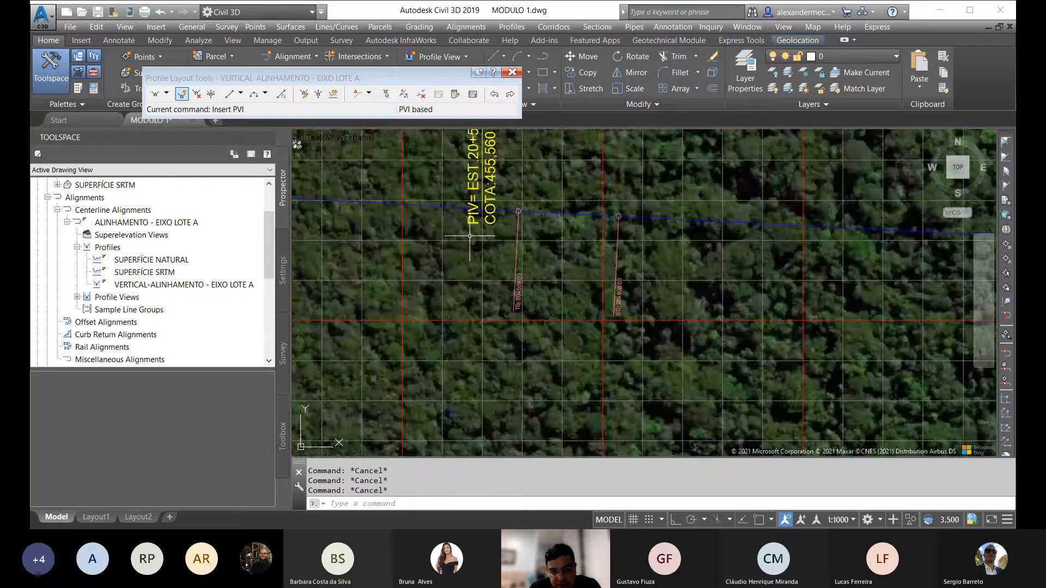
pyautogui.click(556, 215)
pyautogui.scroll(-8, 447, 223)
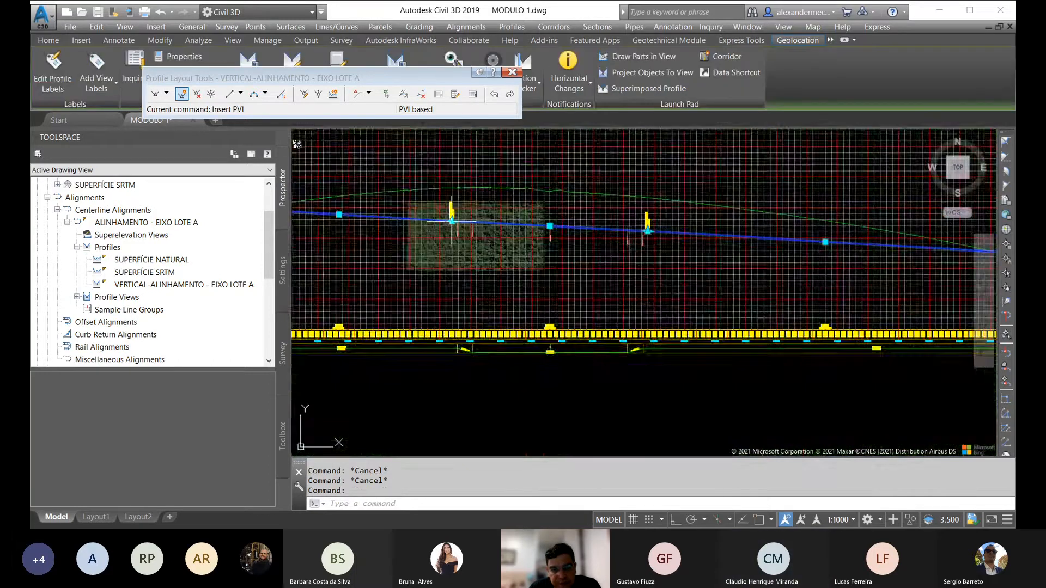
pyautogui.scroll(5, 509, 313)
pyautogui.scroll(-2, 510, 314)
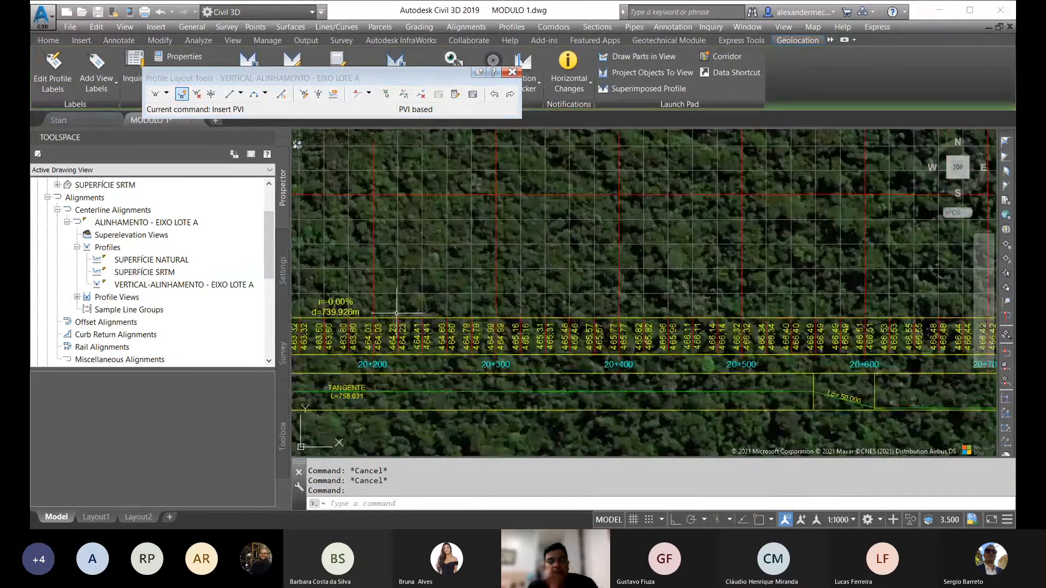
pyautogui.scroll(-3, 509, 313)
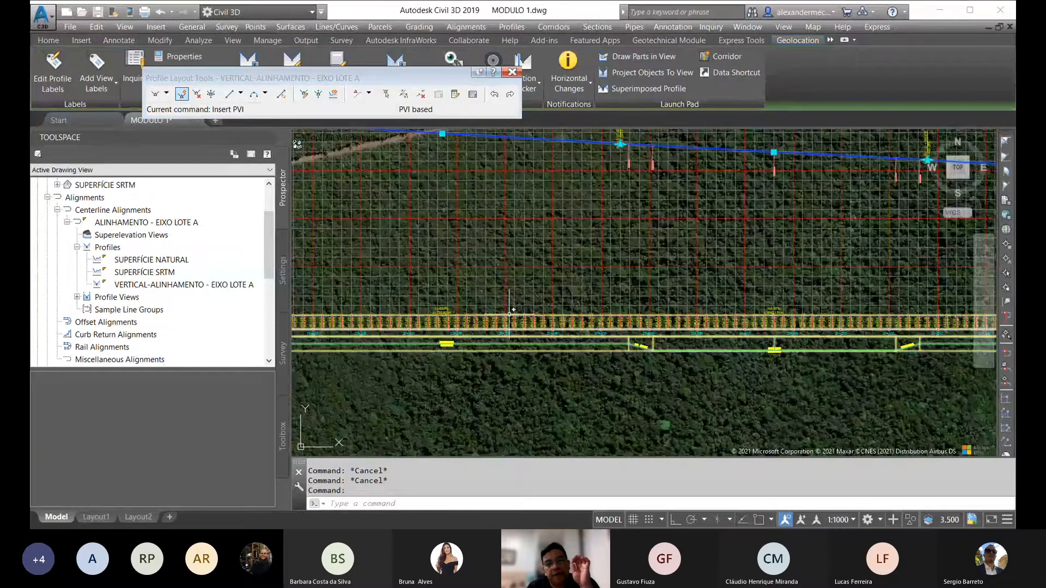
pyautogui.moveTo(598, 276); pyautogui.dragTo(516, 288, button='middle')
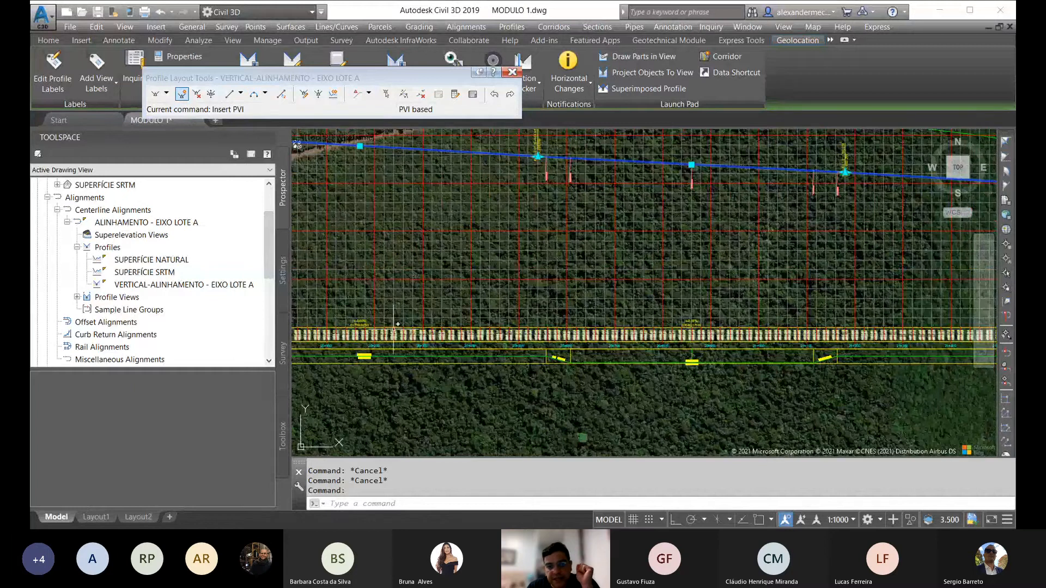
pyautogui.scroll(4, 356, 316)
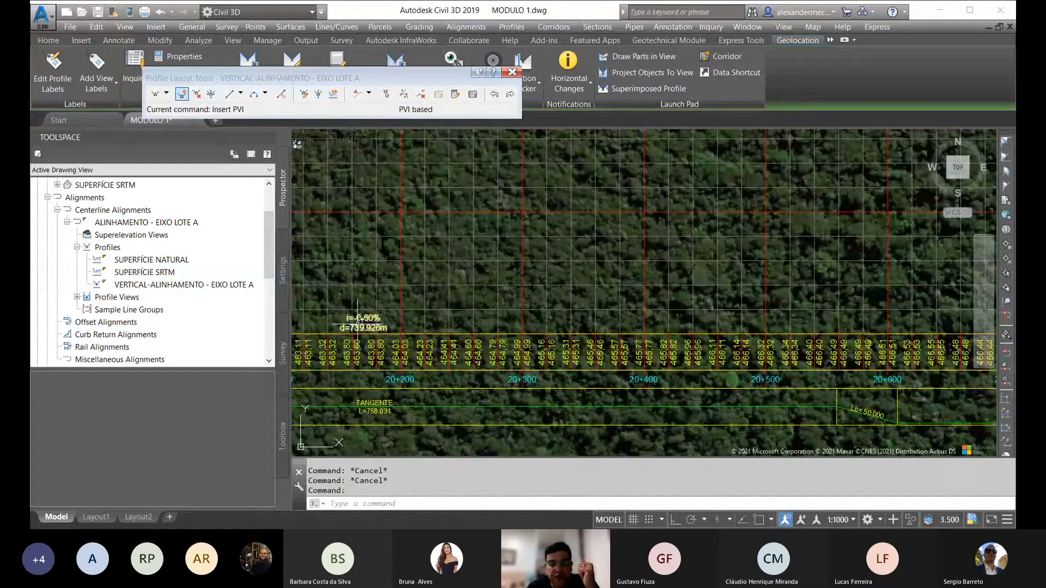
pyautogui.scroll(-3, 375, 325)
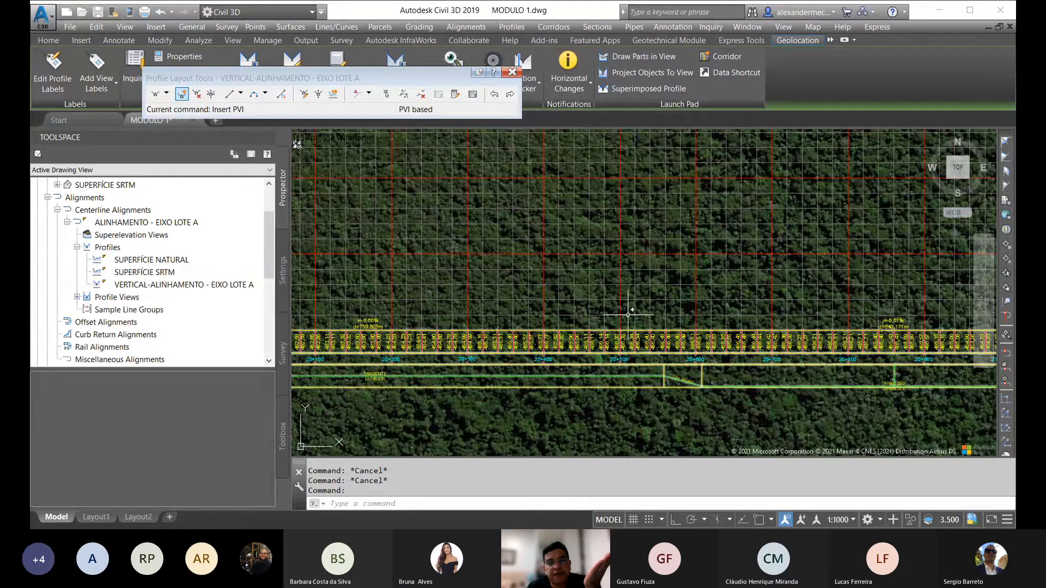
# Check where the PVIs before and after the first horizontal curve sit relative to its transition start and end points.
pyautogui.scroll(-3, 557, 264)
pyautogui.scroll(5, 557, 265)
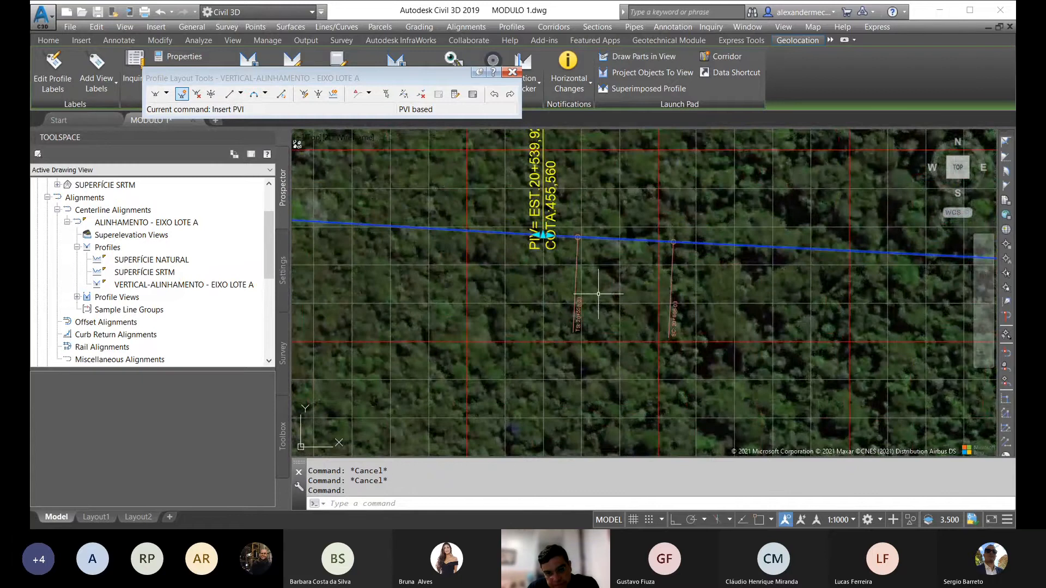
pyautogui.scroll(-2, 599, 294)
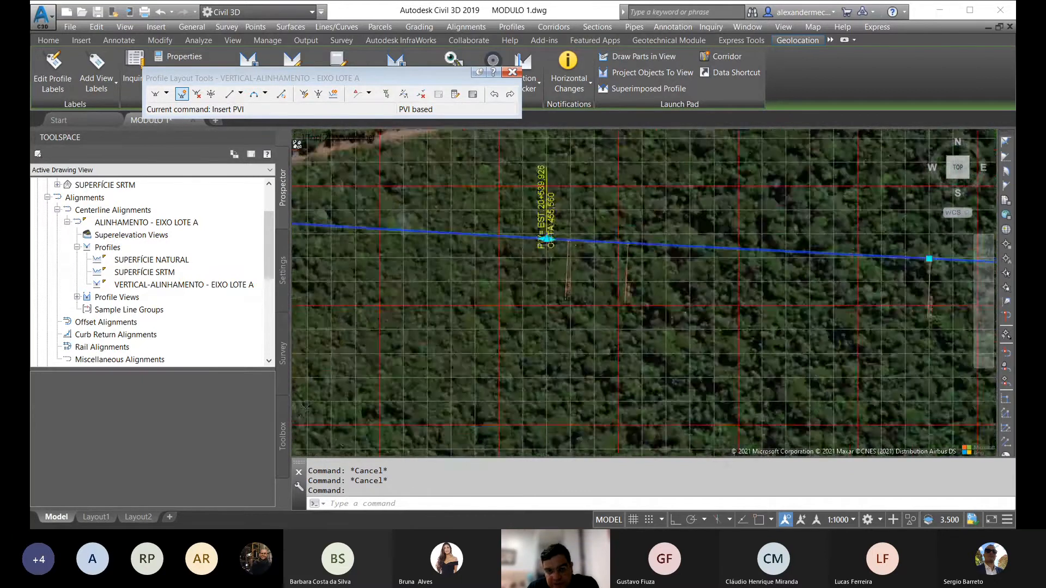
pyautogui.scroll(-4, 575, 245)
pyautogui.moveTo(672, 393); pyautogui.dragTo(598, 338, button='middle')
pyautogui.scroll(6, 835, 216)
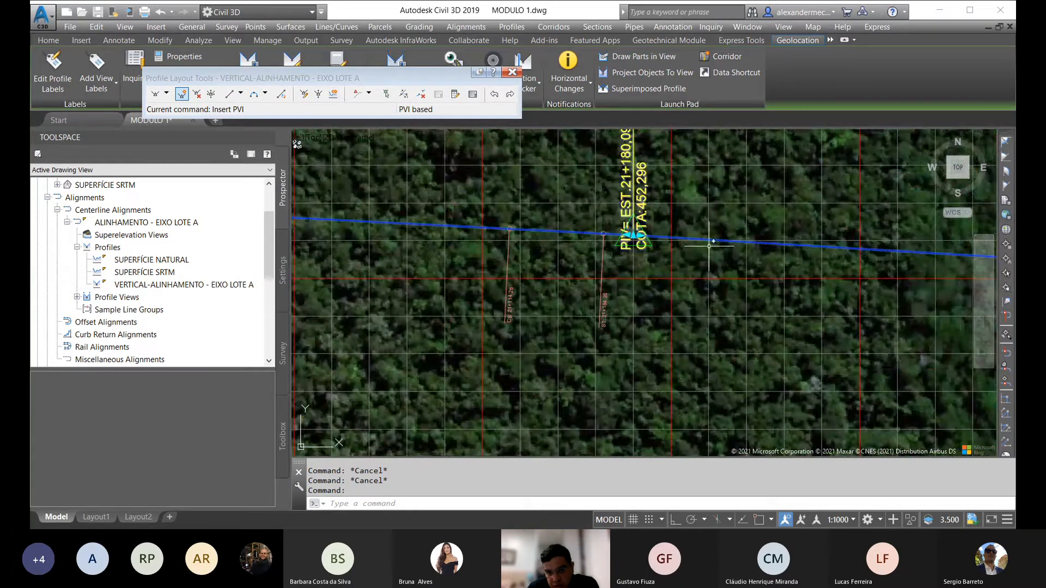
pyautogui.scroll(-4, 708, 327)
pyautogui.scroll(-4, 708, 326)
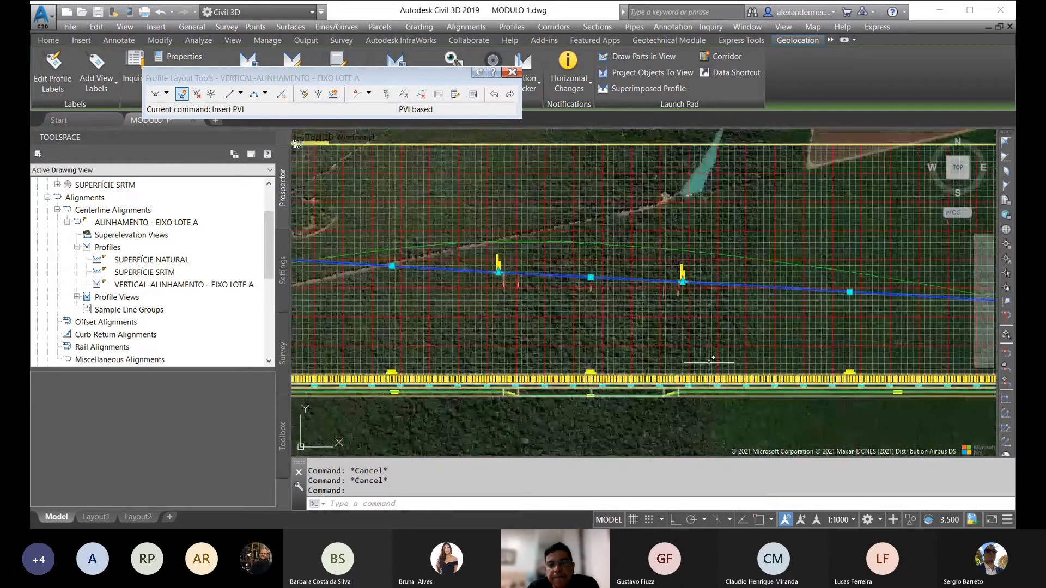
# Set the outgoing grade of the PVI at station 22+341.13 to 0.00% in the profile entity table and close it.
pyautogui.moveTo(787, 361); pyautogui.dragTo(441, 308, button='middle')
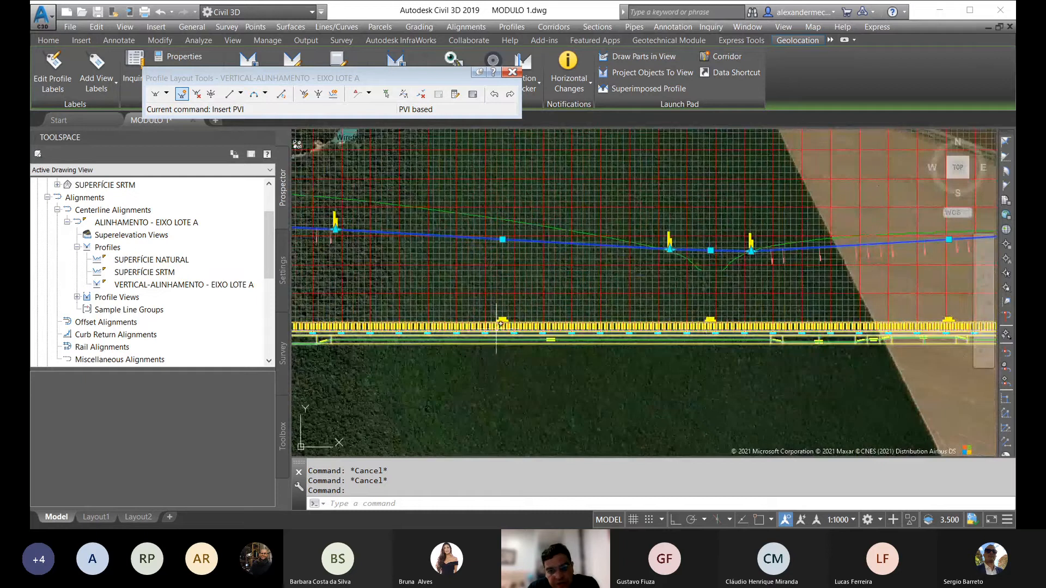
pyautogui.scroll(5, 491, 308)
pyautogui.scroll(-4, 491, 307)
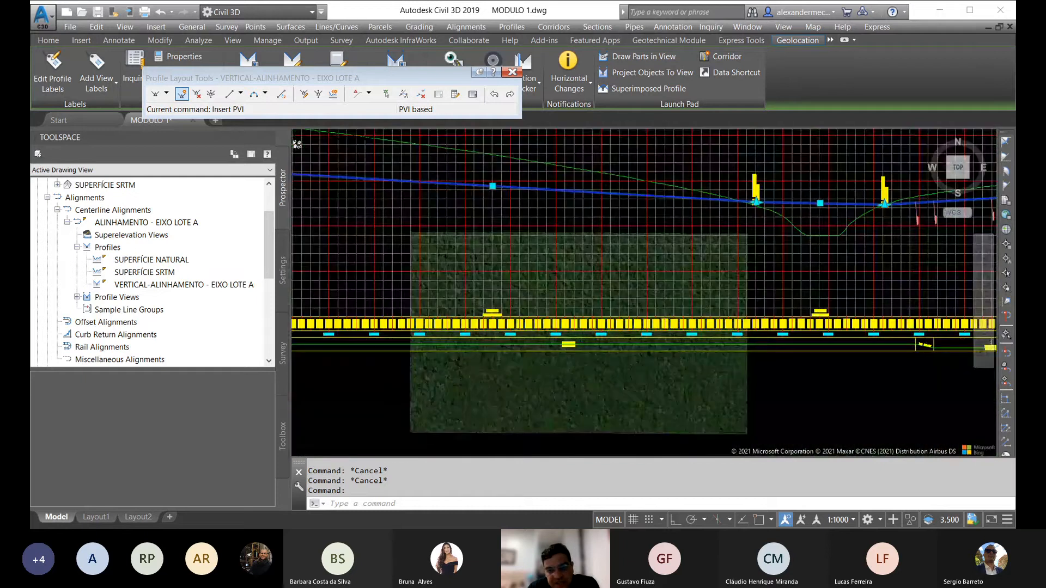
pyautogui.scroll(5, 362, 154)
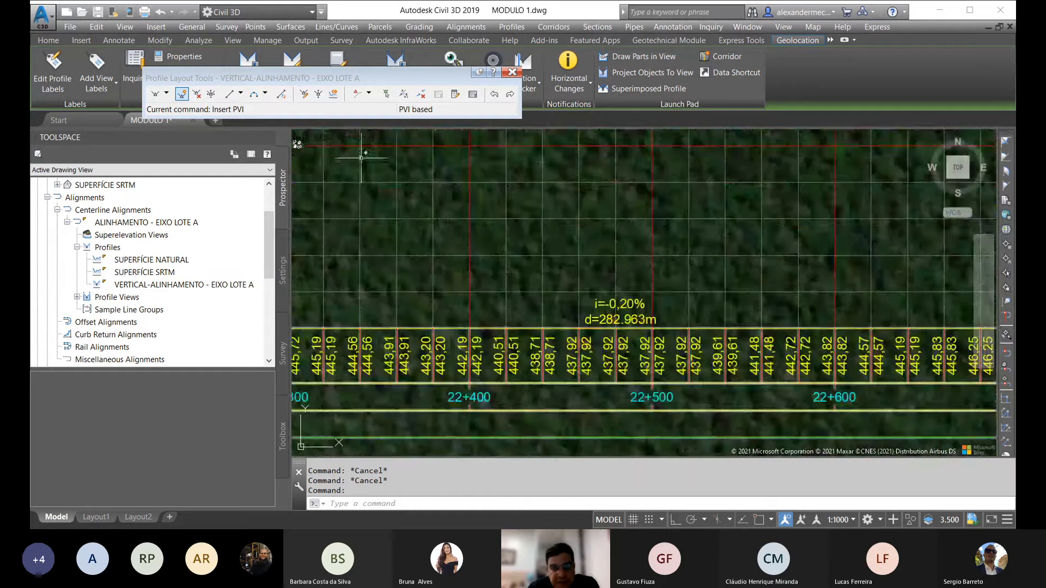
pyautogui.click(474, 95)
pyautogui.click(305, 211)
pyautogui.click(305, 211)
pyautogui.write('-0.0')
pyautogui.press('Return')
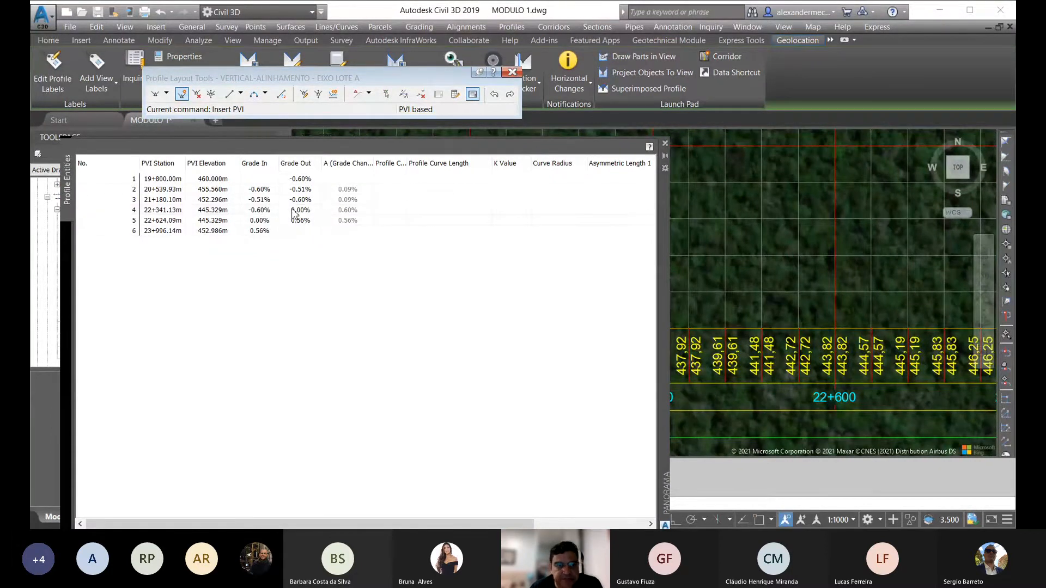
pyautogui.click(665, 144)
# Deselect the design profile and review its tangents, PVIs and the grade label over the first horizontal curve.
pyautogui.scroll(-4, 541, 280)
pyautogui.scroll(-2, 539, 280)
pyautogui.moveTo(534, 280); pyautogui.dragTo(626, 283, button='middle')
pyautogui.moveTo(486, 290); pyautogui.dragTo(585, 292, button='middle')
pyautogui.press('Escape')
pyautogui.press('Escape')
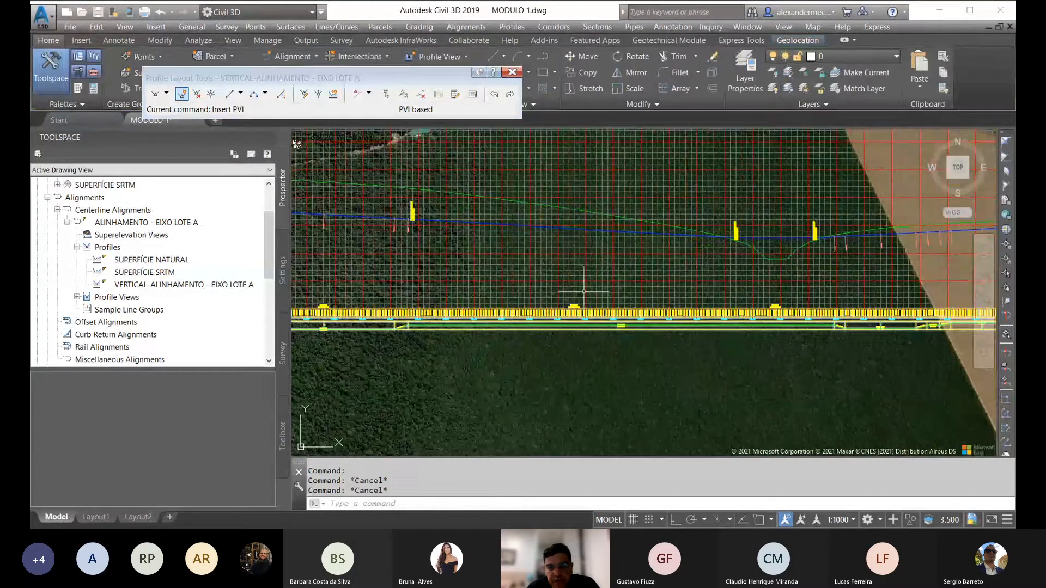
pyautogui.scroll(2, 382, 225)
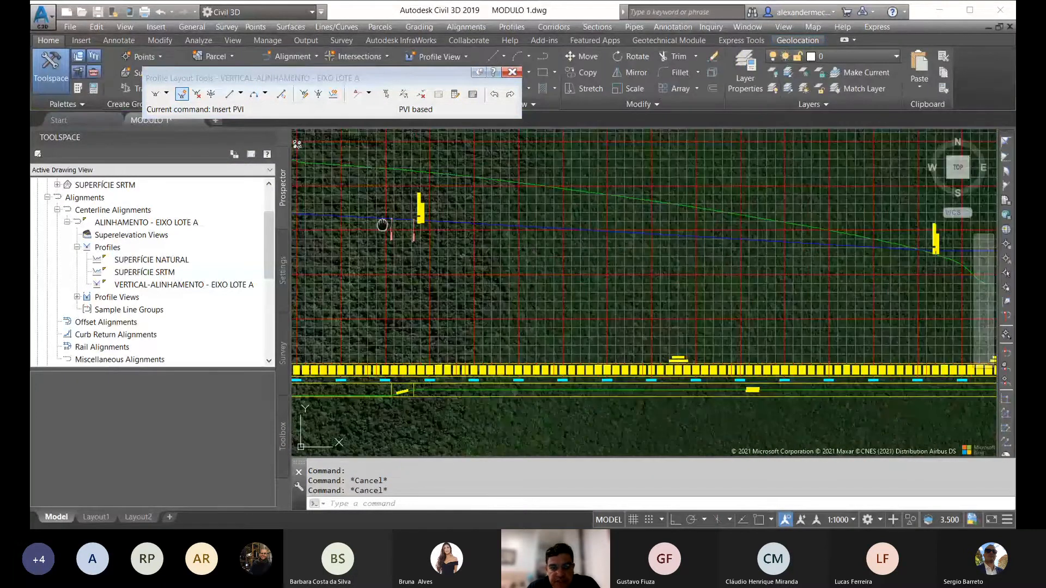
pyautogui.moveTo(382, 225); pyautogui.dragTo(441, 236, button='middle')
pyautogui.scroll(-2, 436, 259)
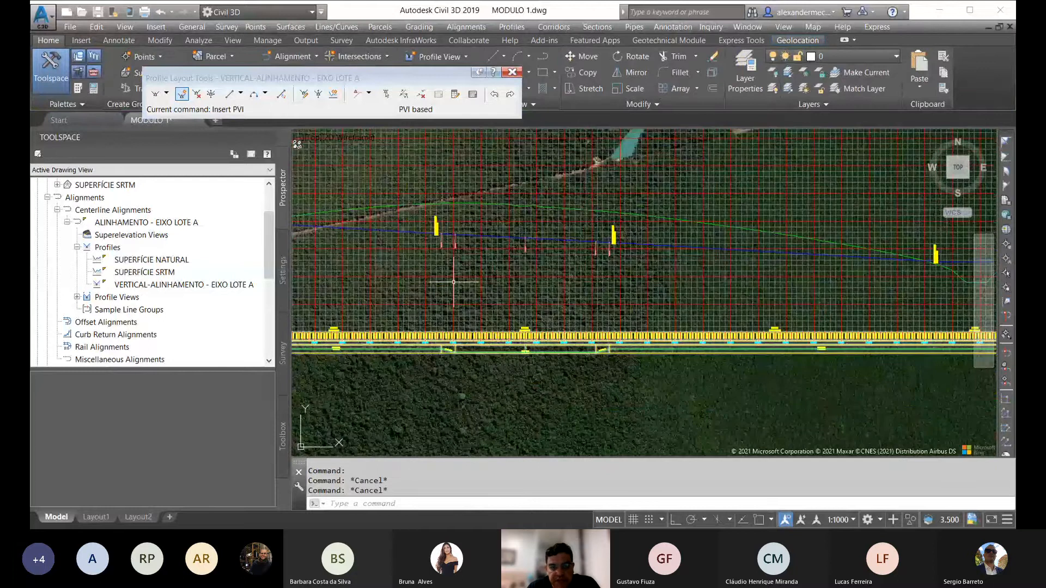
pyautogui.scroll(-2, 453, 282)
pyautogui.scroll(4, 631, 331)
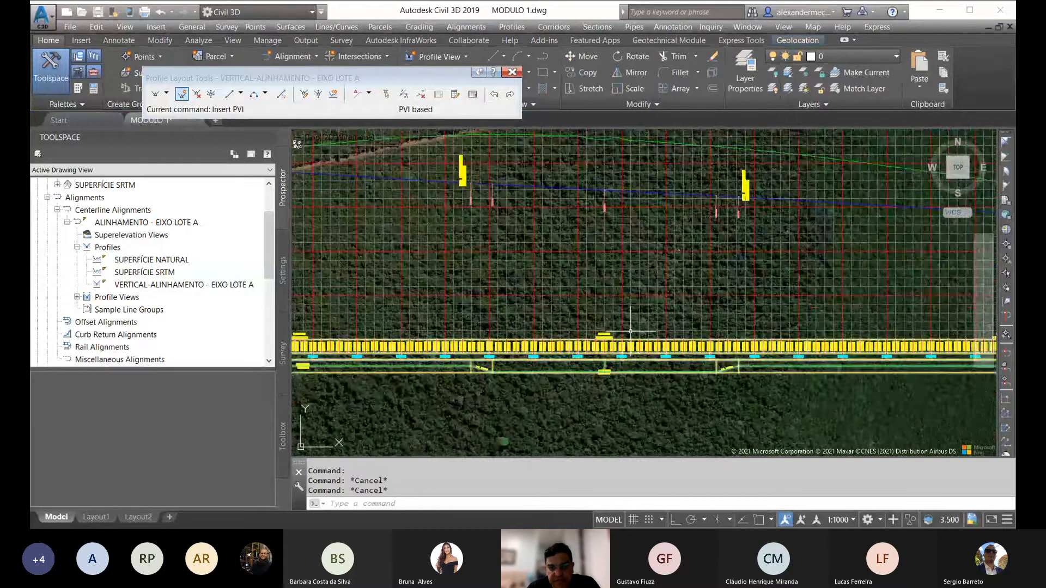
pyautogui.scroll(4, 606, 338)
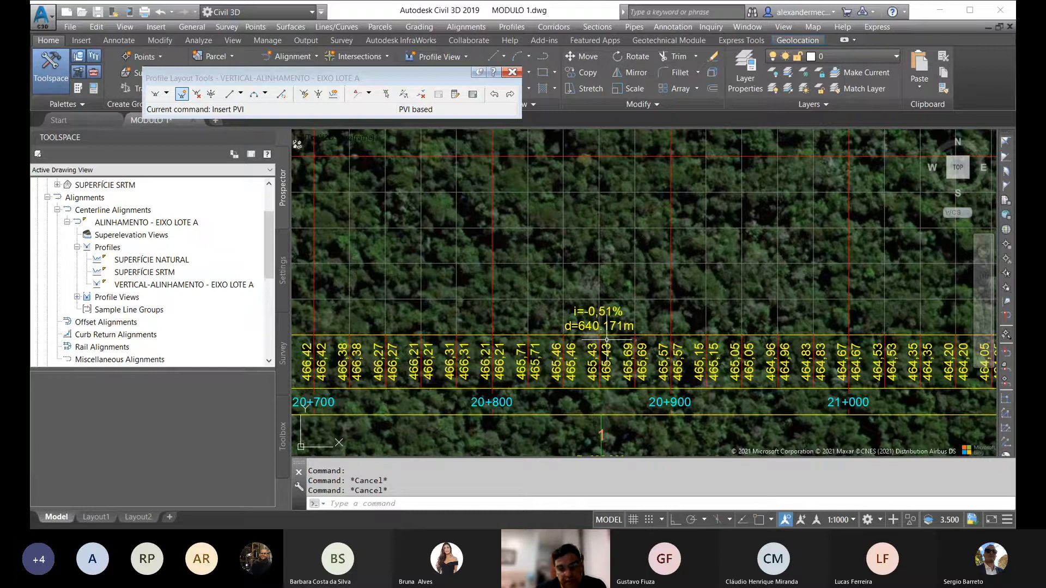
pyautogui.scroll(-3, 606, 339)
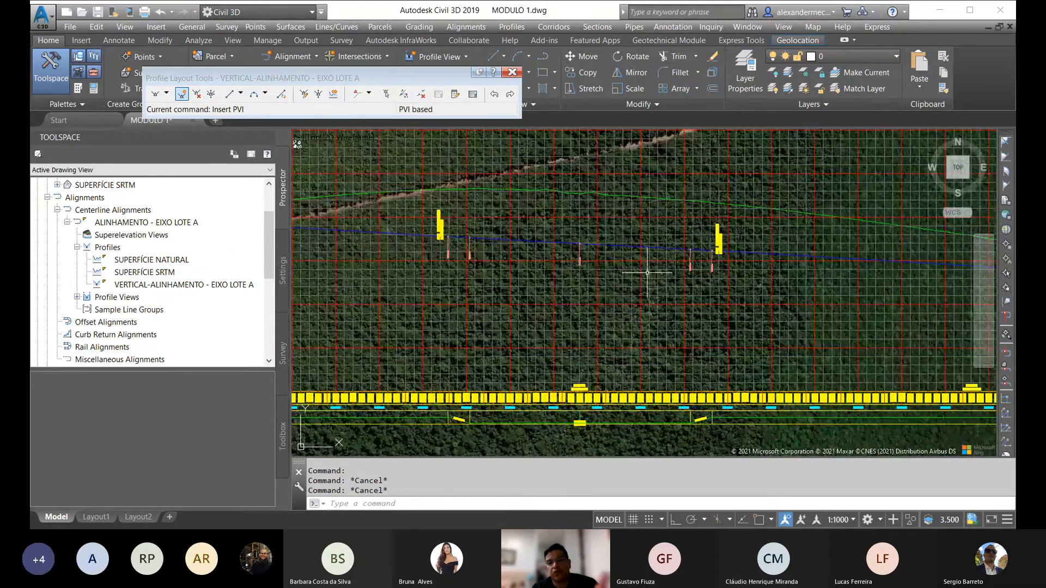
pyautogui.scroll(5, 614, 300)
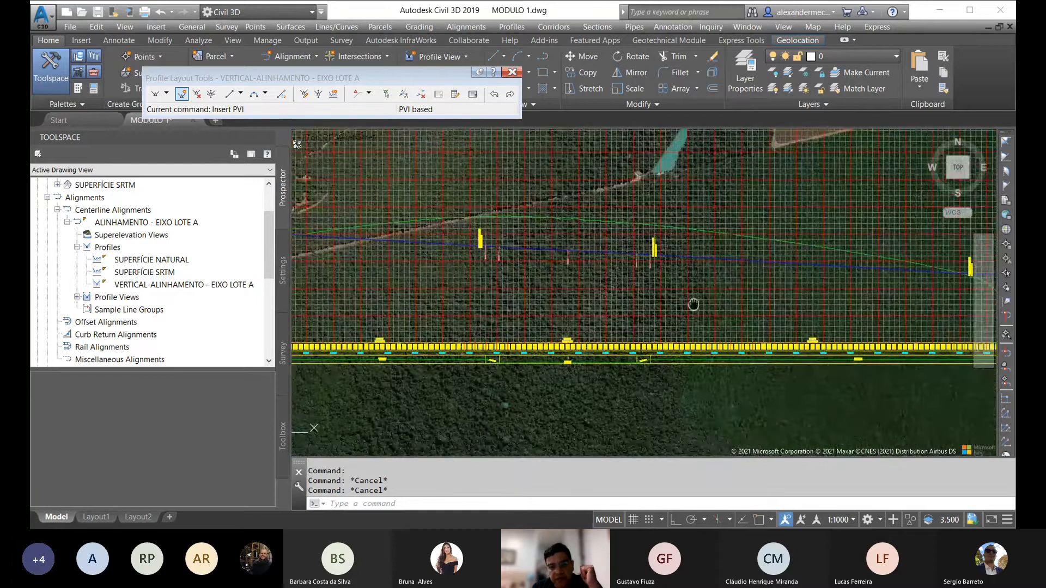
pyautogui.scroll(-3, 391, 341)
pyautogui.scroll(5, 656, 289)
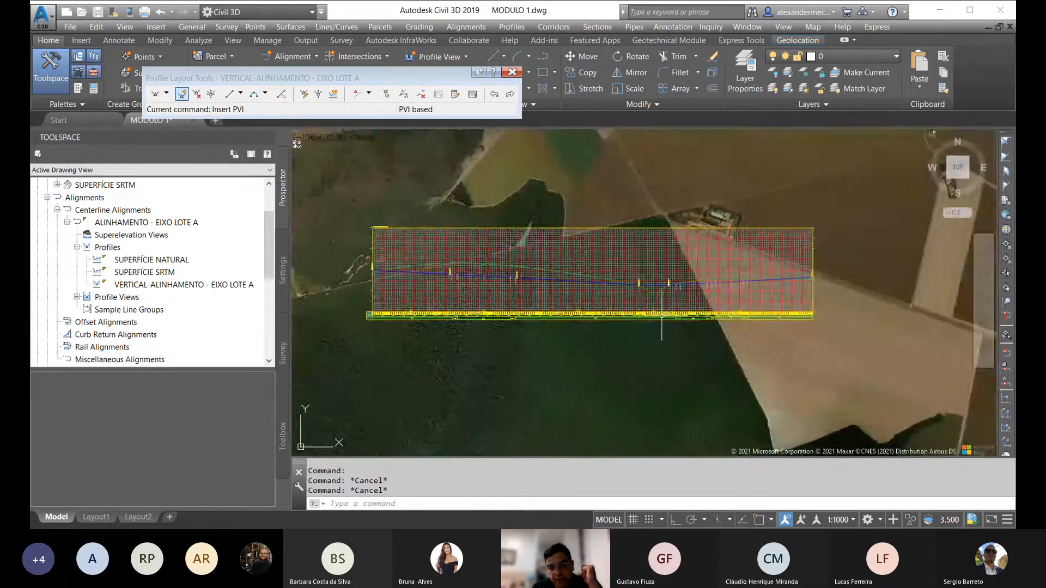
# Set the outgoing grade of the PVI at station 22+624.09 to 0.60% in the profile entity table and close it.
pyautogui.moveTo(769, 300); pyautogui.dragTo(507, 283, button='middle')
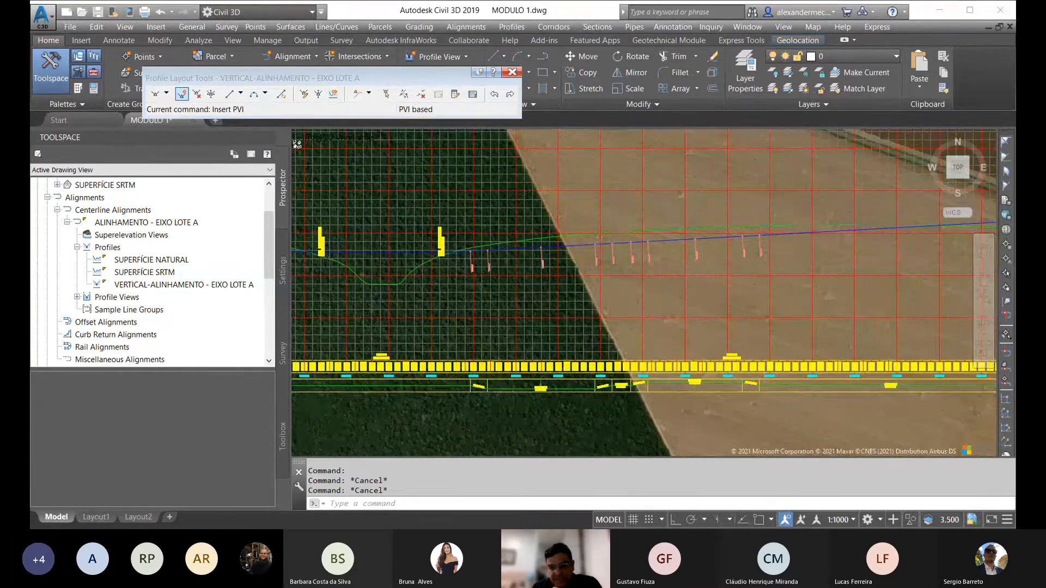
pyautogui.scroll(5, 689, 322)
pyautogui.scroll(-5, 689, 321)
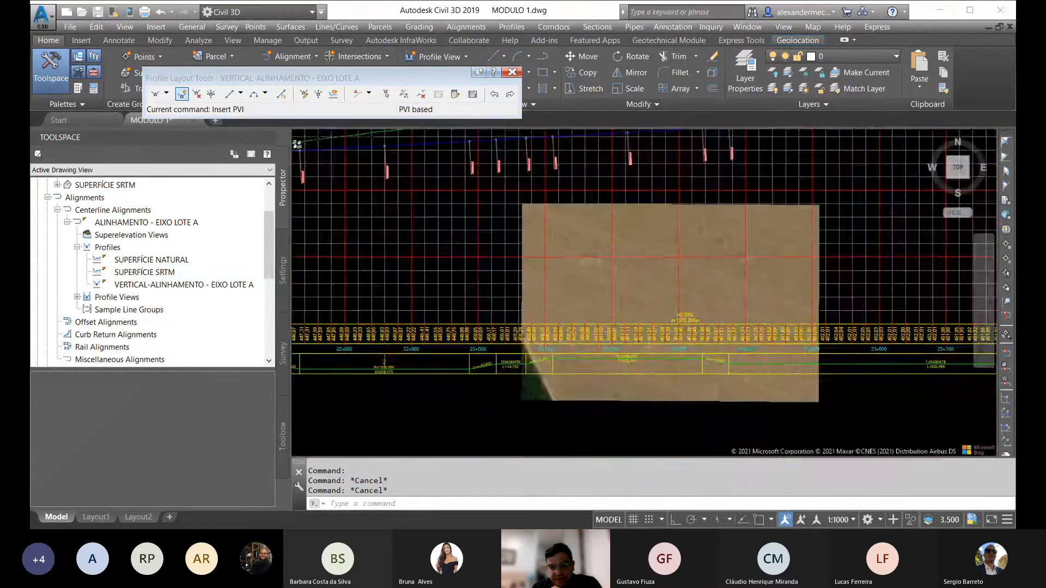
pyautogui.click(473, 94)
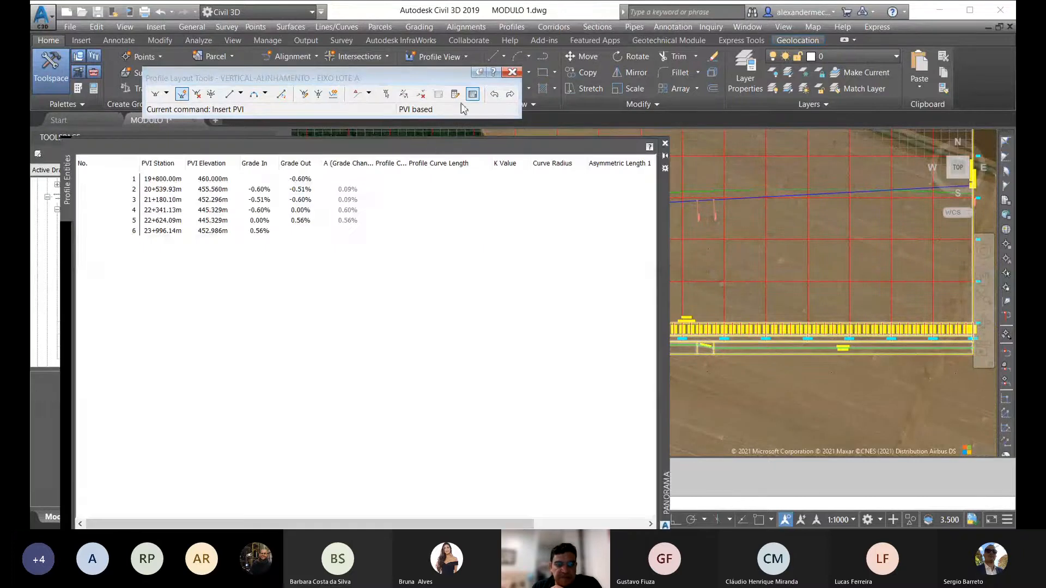
pyautogui.moveTo(305, 224); pyautogui.dragTo(293, 222)
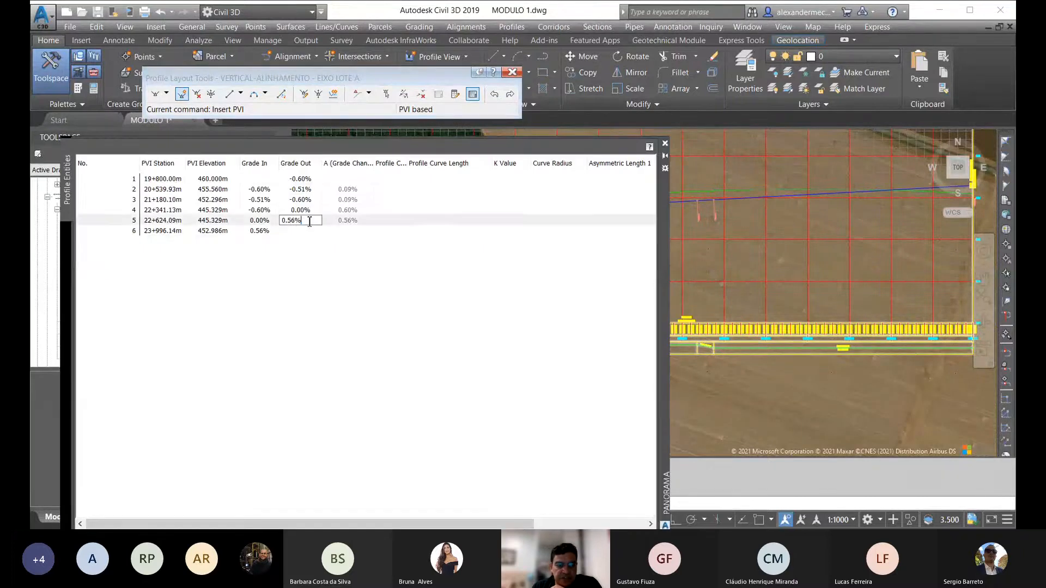
pyautogui.write('6')
pyautogui.press('Return')
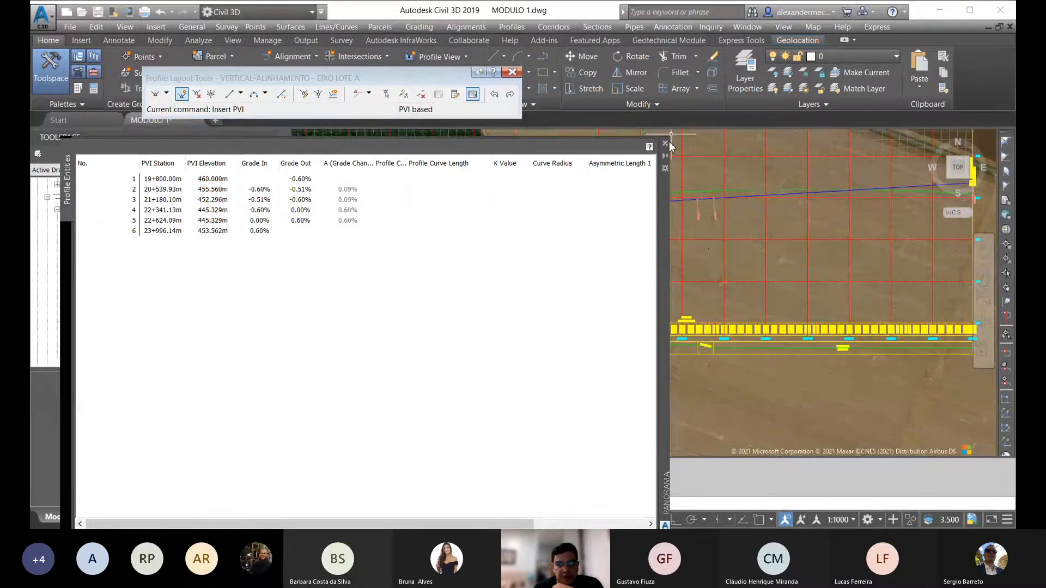
pyautogui.click(666, 144)
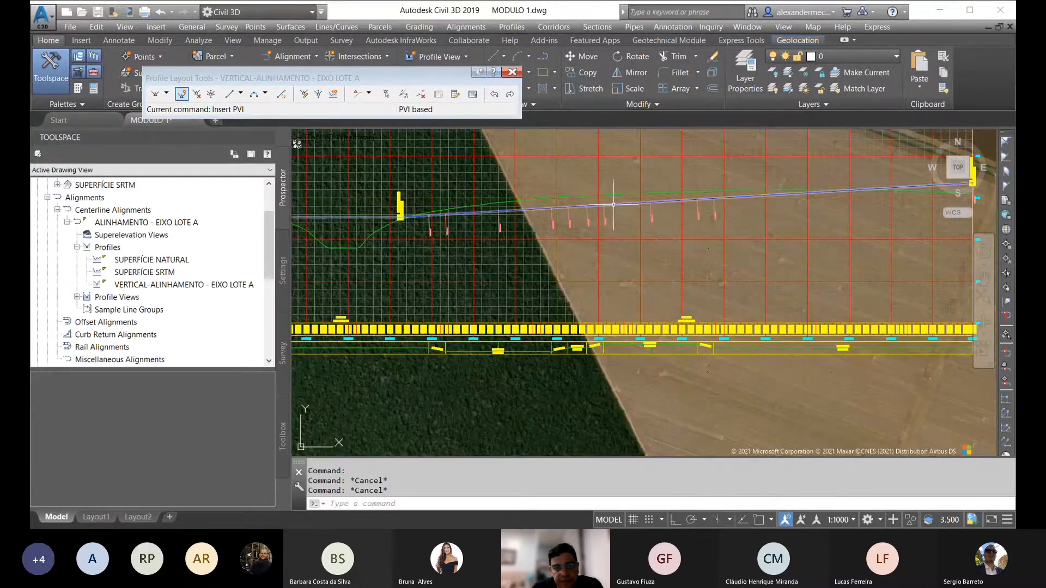
# Examine the final tangent's grade label and the radius and length data of horizontal curve 2 in the profile bands.
pyautogui.moveTo(580, 286); pyautogui.dragTo(599, 281, button='middle')
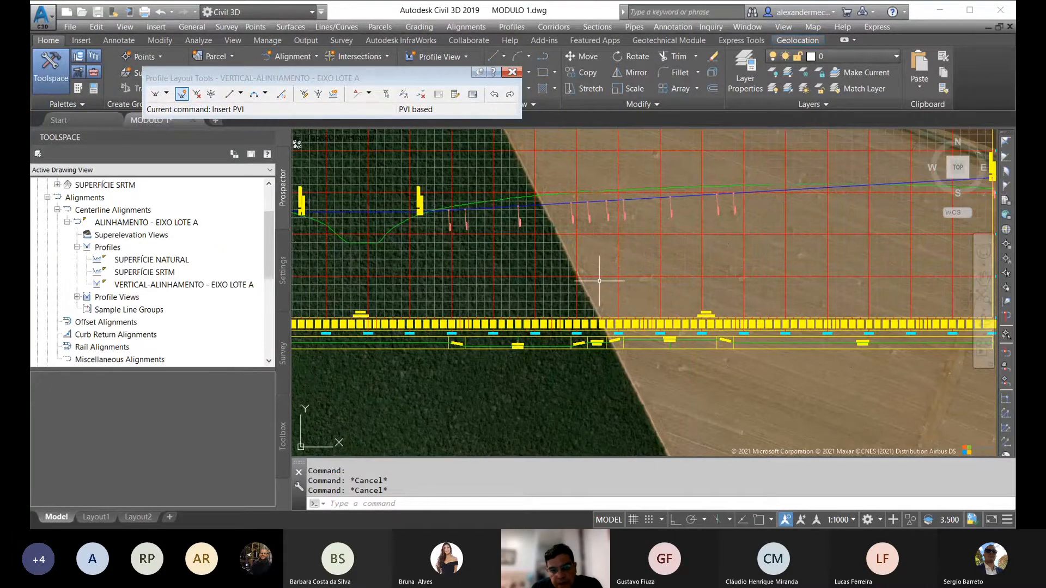
pyautogui.scroll(4, 676, 275)
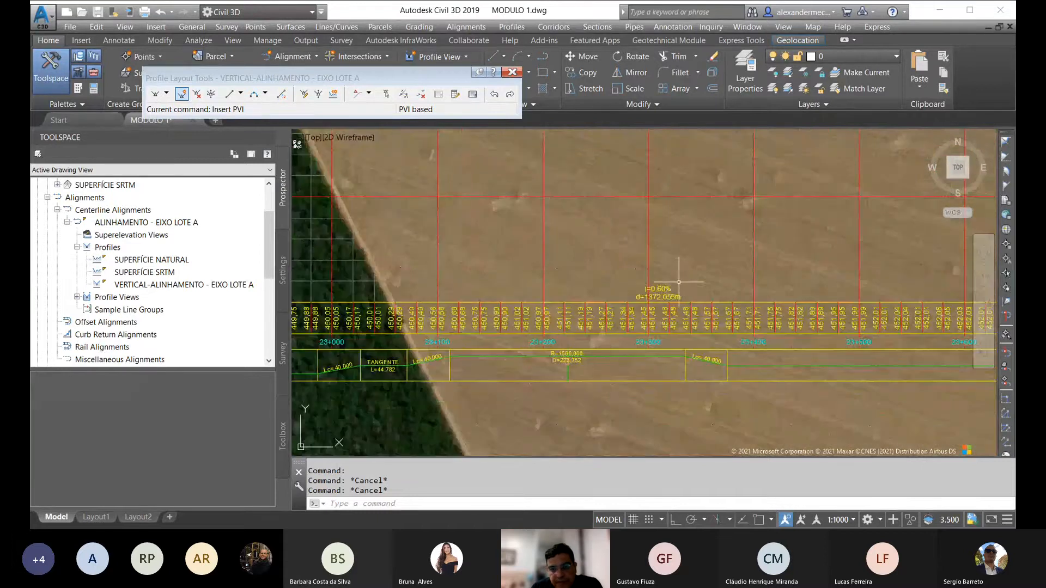
pyautogui.moveTo(530, 361); pyautogui.dragTo(682, 334, button='middle')
pyautogui.moveTo(469, 355); pyautogui.dragTo(568, 334, button='middle')
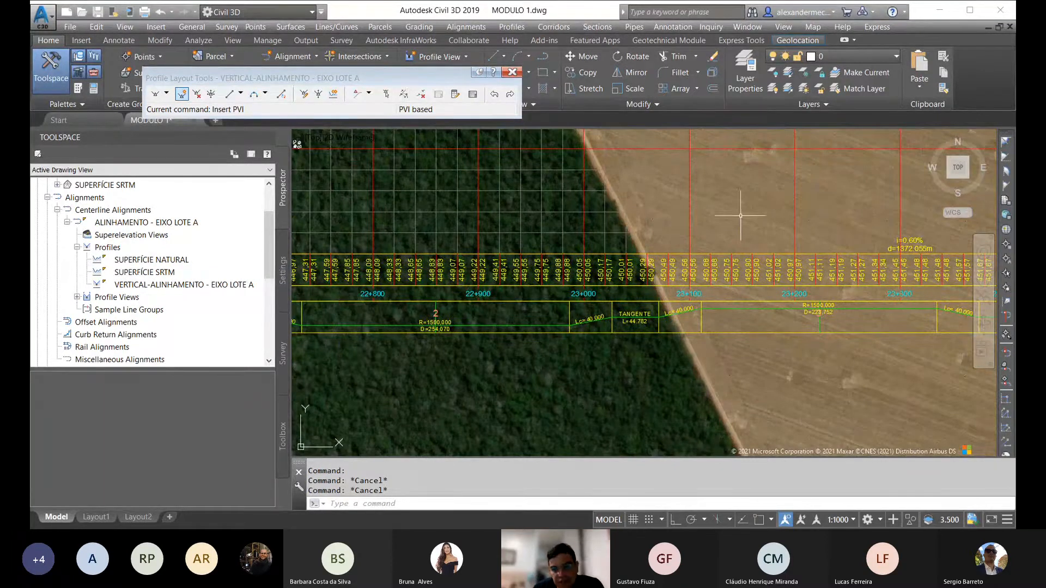
pyautogui.scroll(-8, 614, 222)
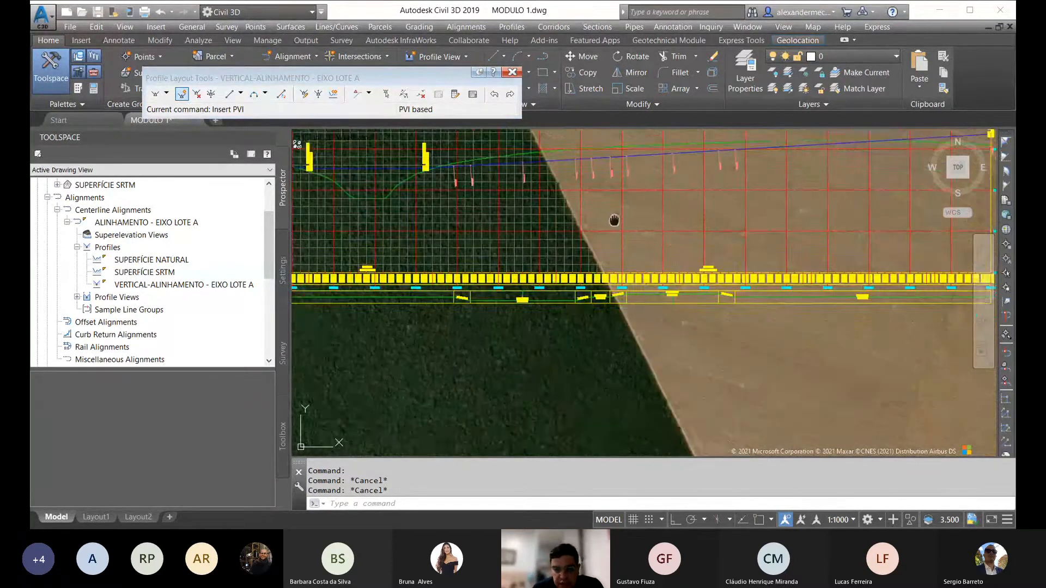
pyautogui.moveTo(614, 221); pyautogui.dragTo(596, 249, button='middle')
pyautogui.scroll(12, 498, 334)
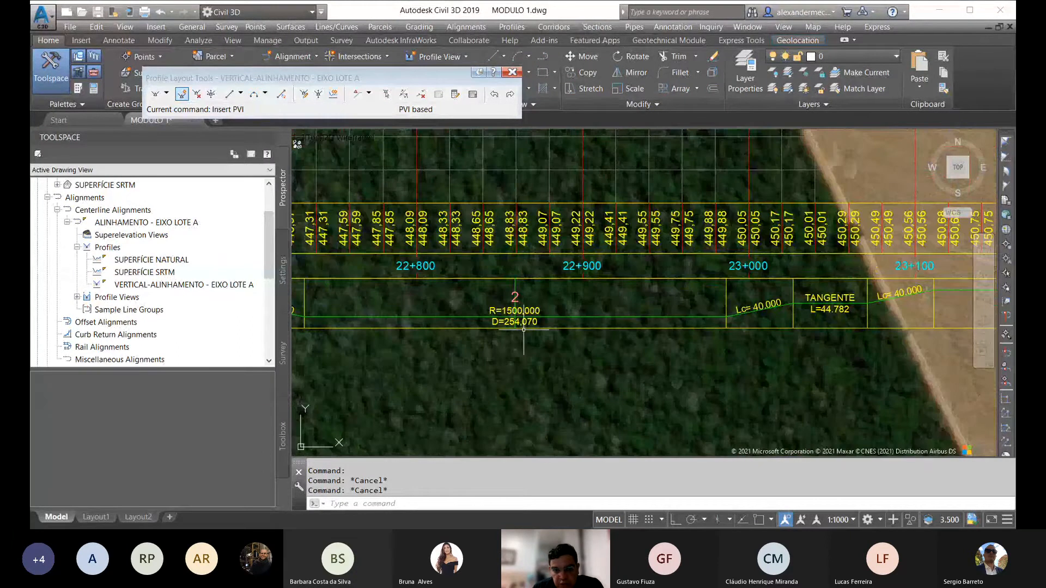
# Examine the radius and length data of horizontal curve 3 and its extent along the final tangent of the design profile.
pyautogui.scroll(-5, 523, 330)
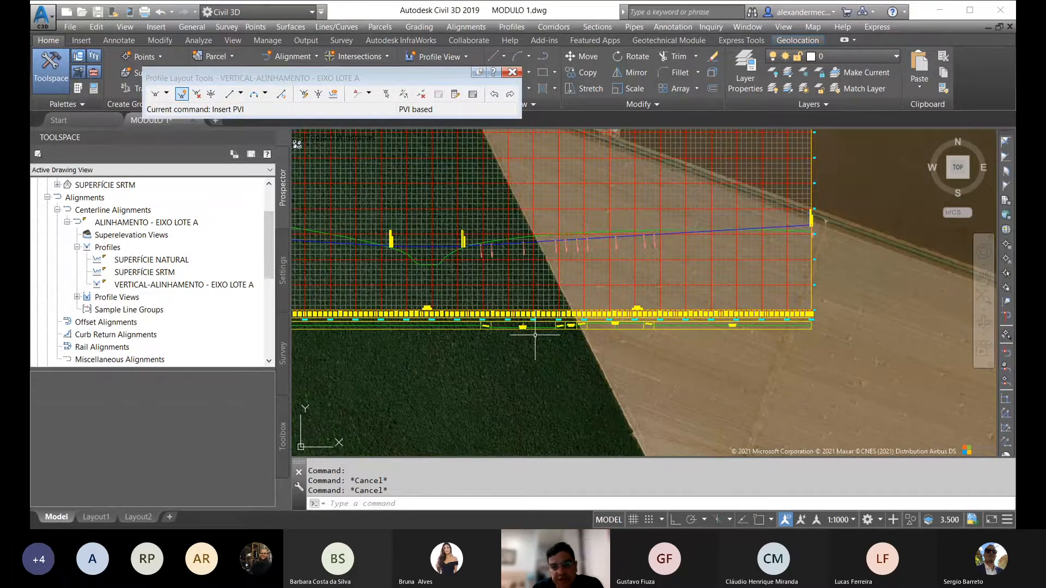
pyautogui.scroll(4, 536, 335)
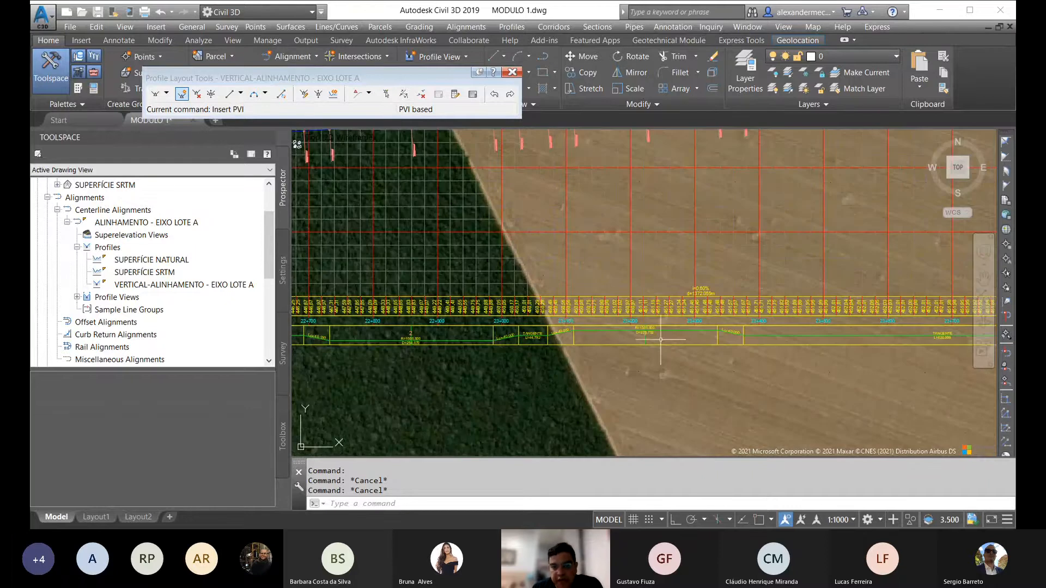
pyautogui.scroll(5, 662, 339)
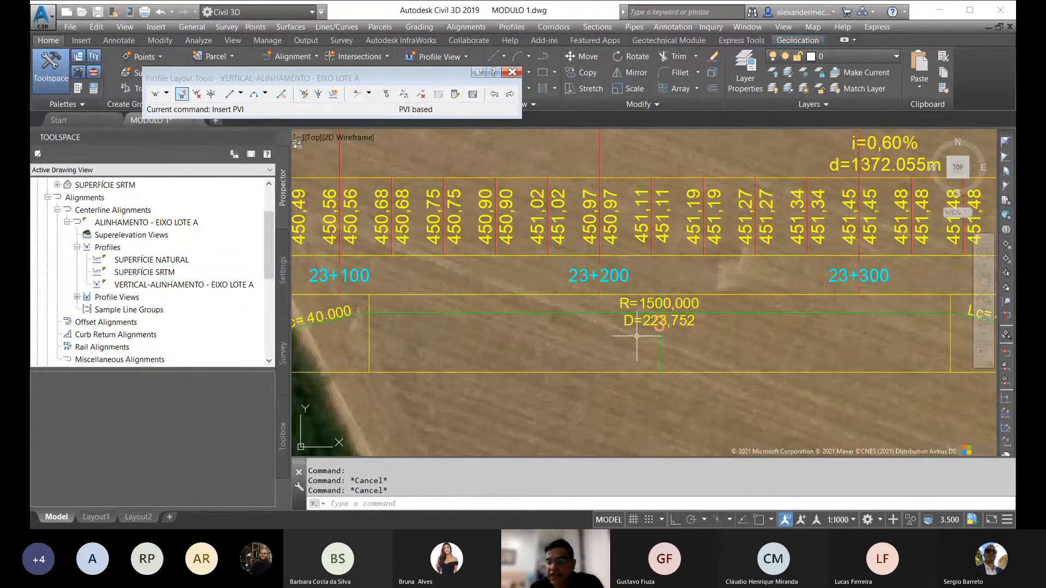
pyautogui.scroll(-6, 637, 336)
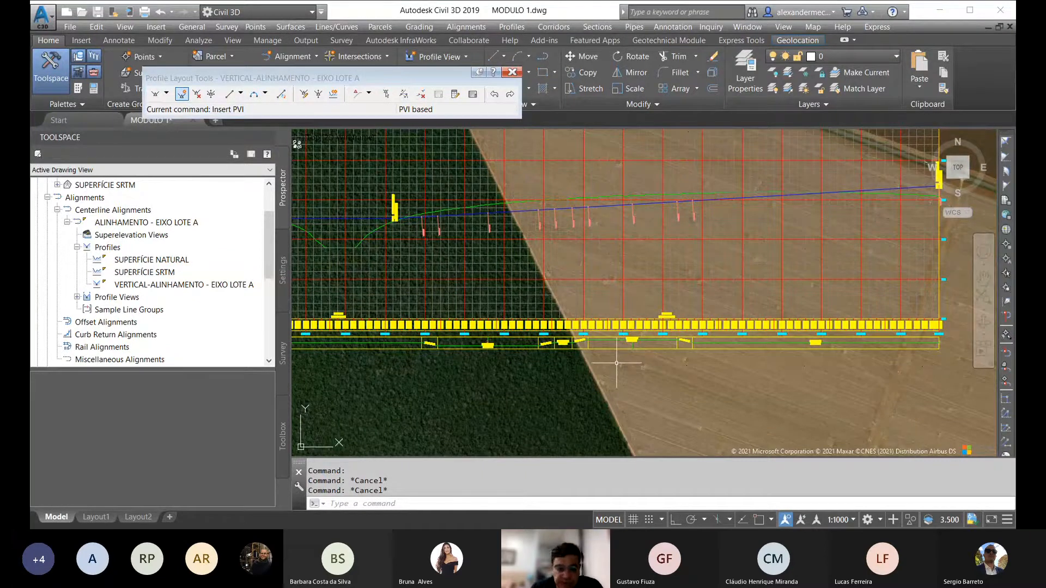
pyautogui.scroll(4, 447, 235)
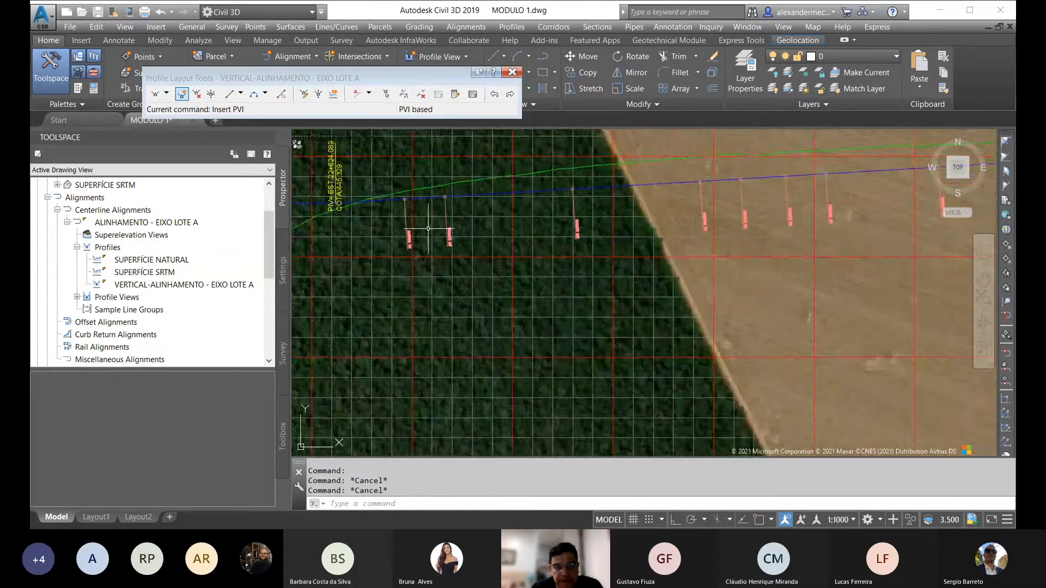
pyautogui.scroll(-4, 488, 202)
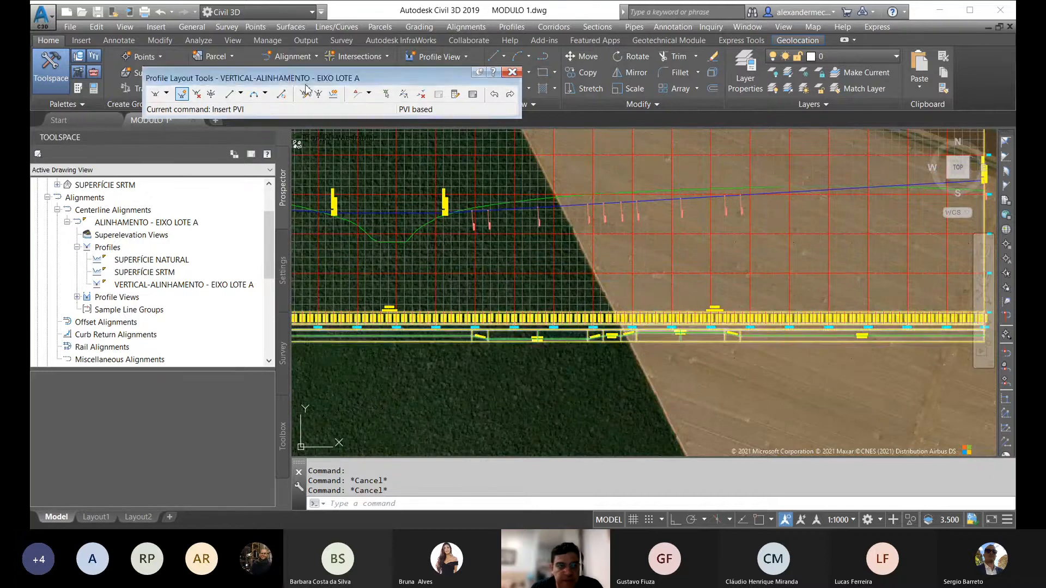
# Insert PVIs on the final tangent at stations 22+678.73 and 23+390.76, just outside the limits of horizontal curves 2 and 3.
pyautogui.click(180, 98)
pyautogui.scroll(3, 458, 205)
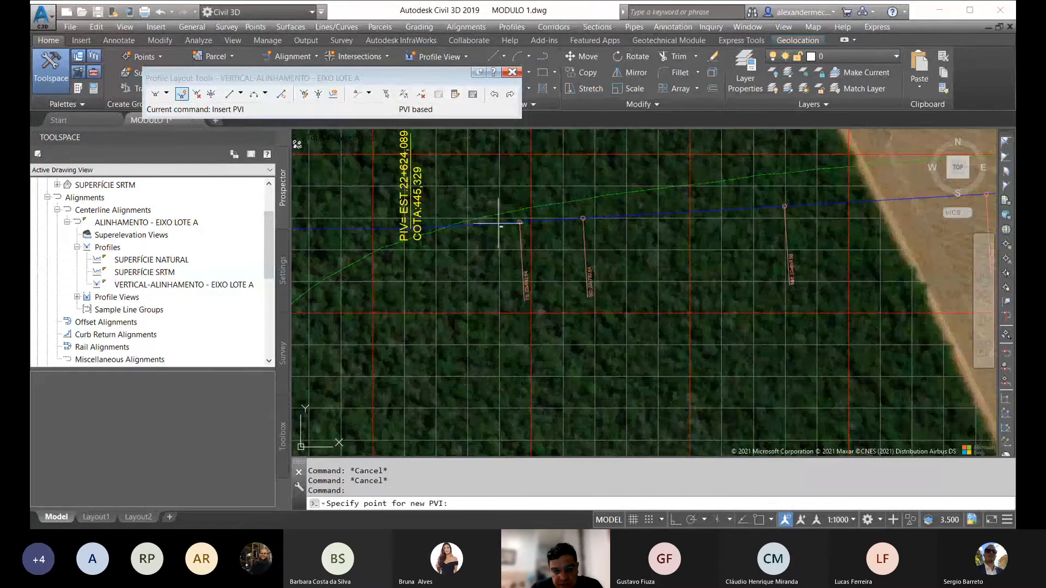
pyautogui.scroll(-3, 499, 224)
pyautogui.scroll(3, 687, 207)
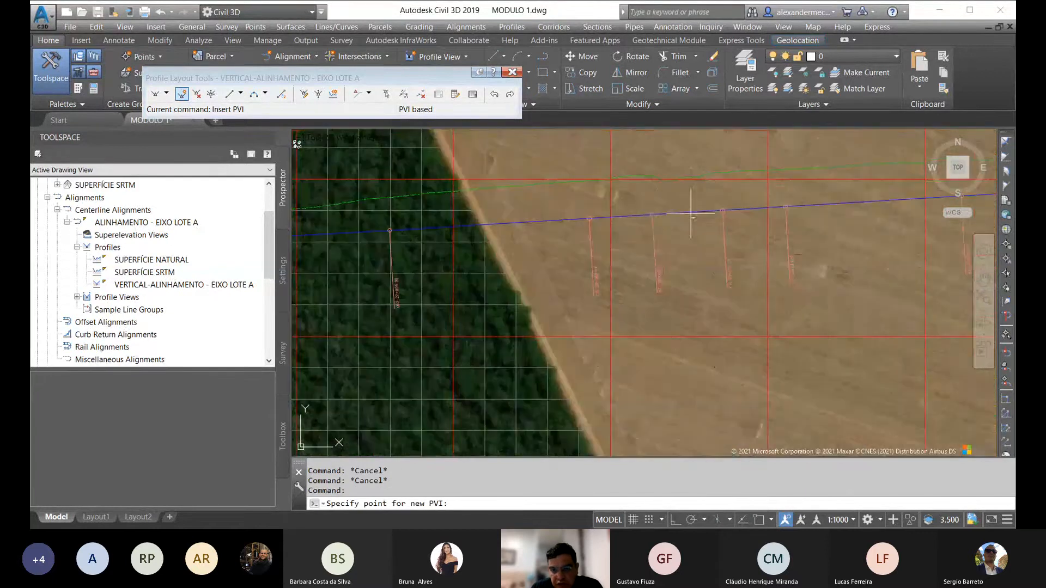
pyautogui.scroll(-1, 681, 206)
pyautogui.scroll(-2, 627, 197)
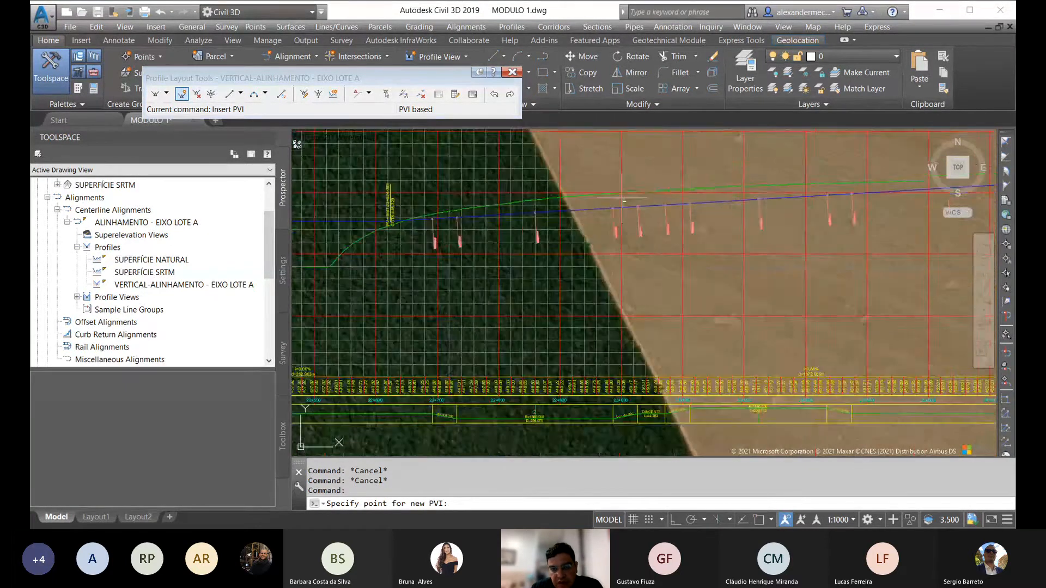
pyautogui.scroll(2, 666, 200)
pyautogui.scroll(-3, 594, 229)
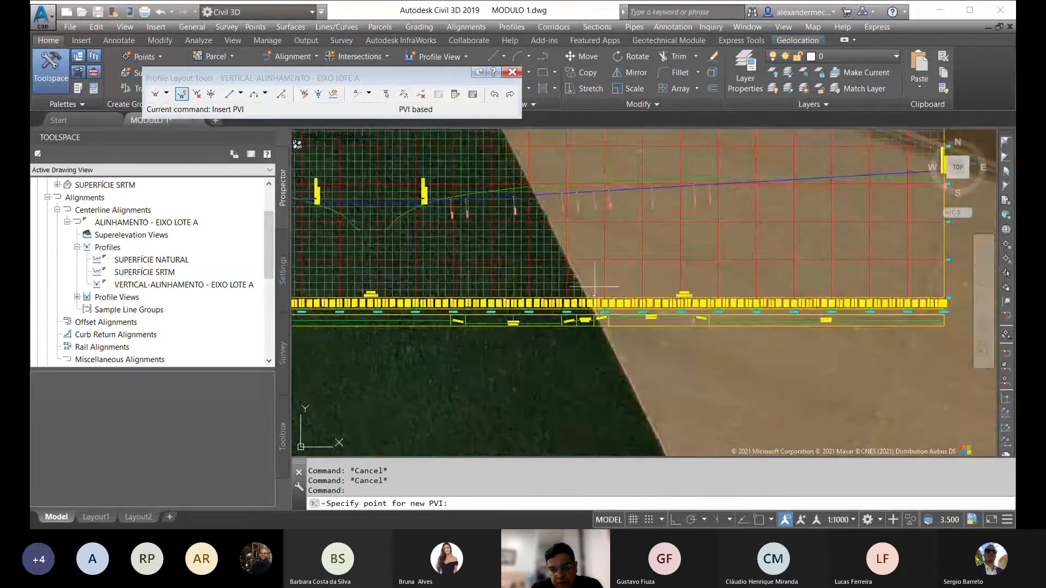
pyautogui.scroll(2, 589, 313)
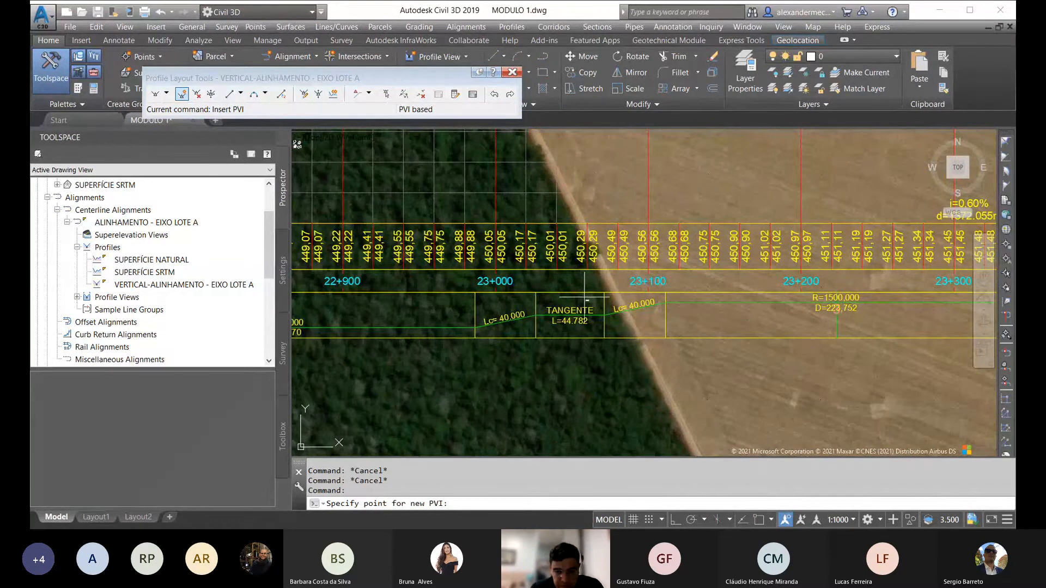
pyautogui.scroll(-3, 561, 284)
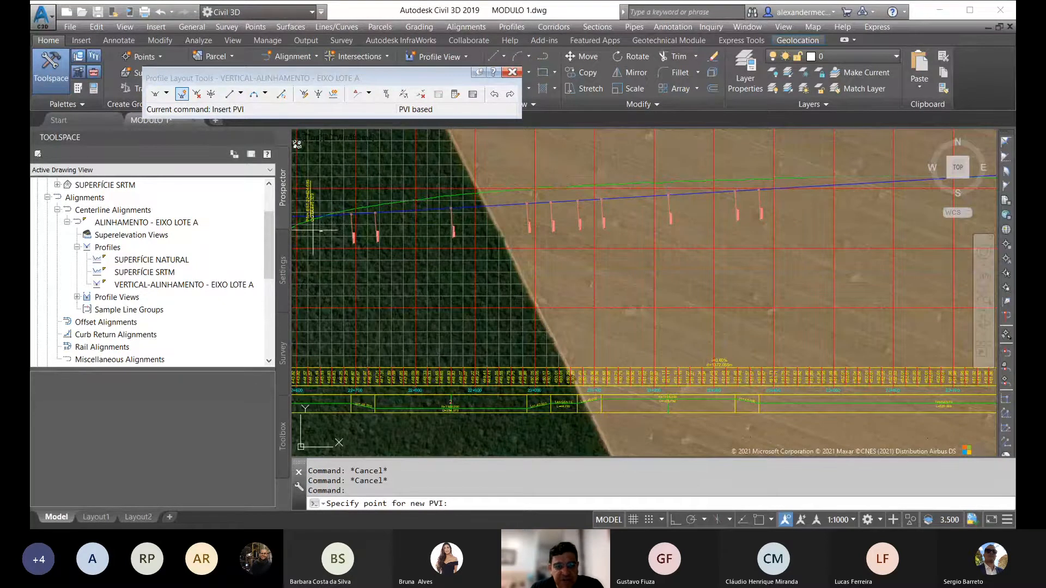
pyautogui.click(343, 216)
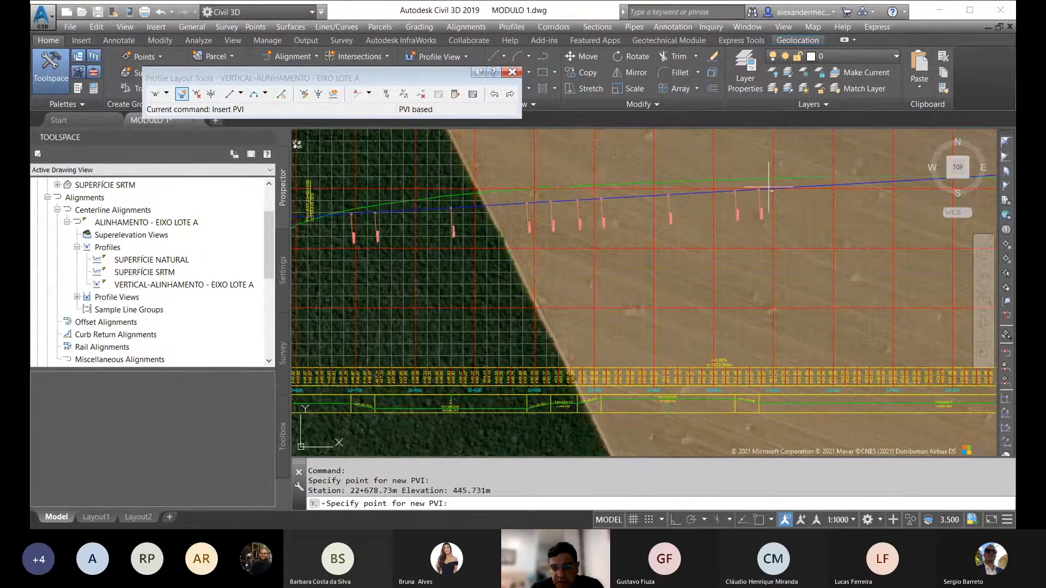
pyautogui.click(769, 188)
pyautogui.press('Return')
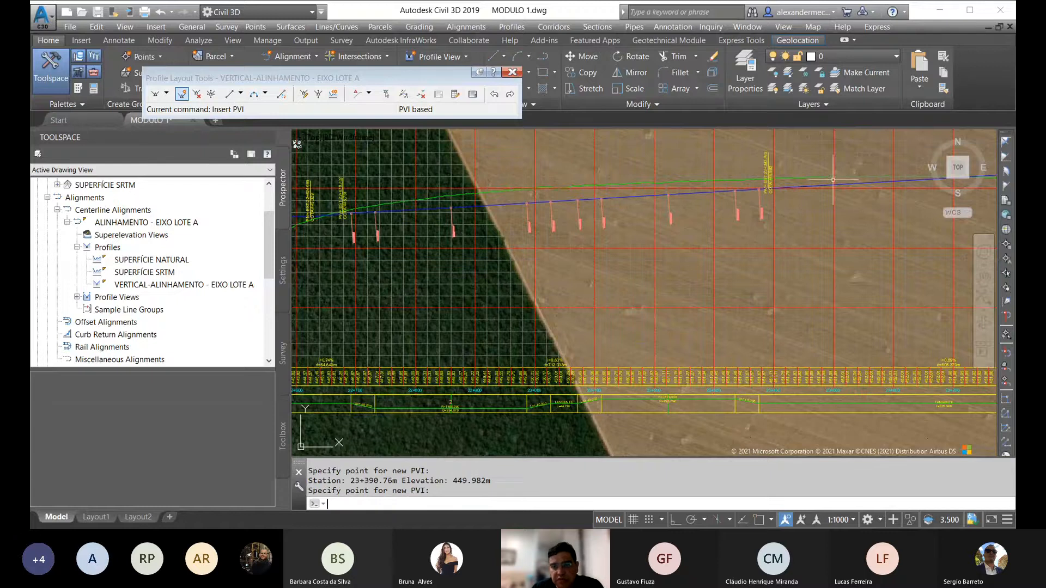
# Review the grades around the two new PVIs in the profile entity table and close it without changing any value.
pyautogui.scroll(-3, 534, 240)
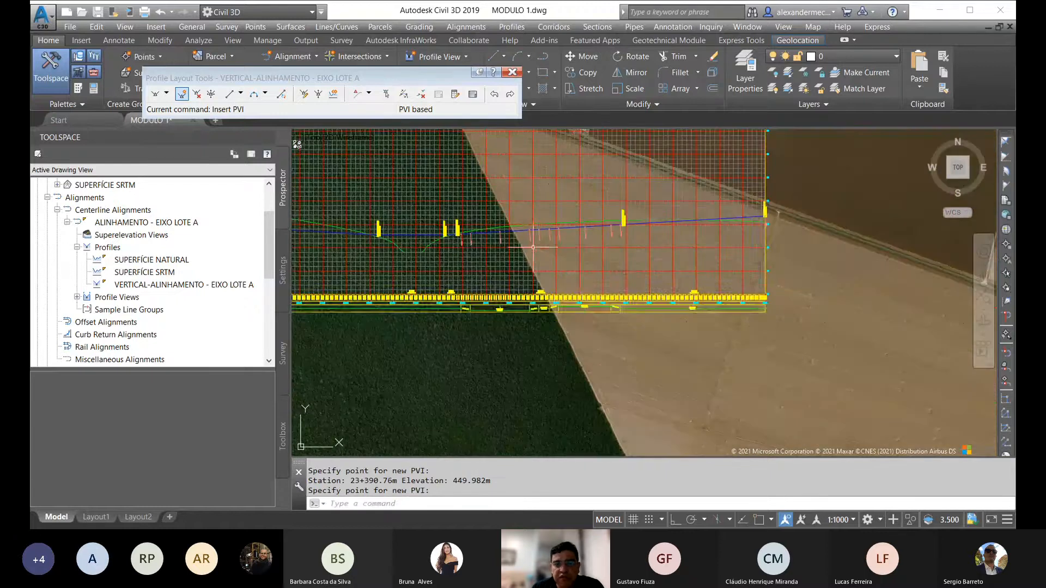
pyautogui.click(473, 94)
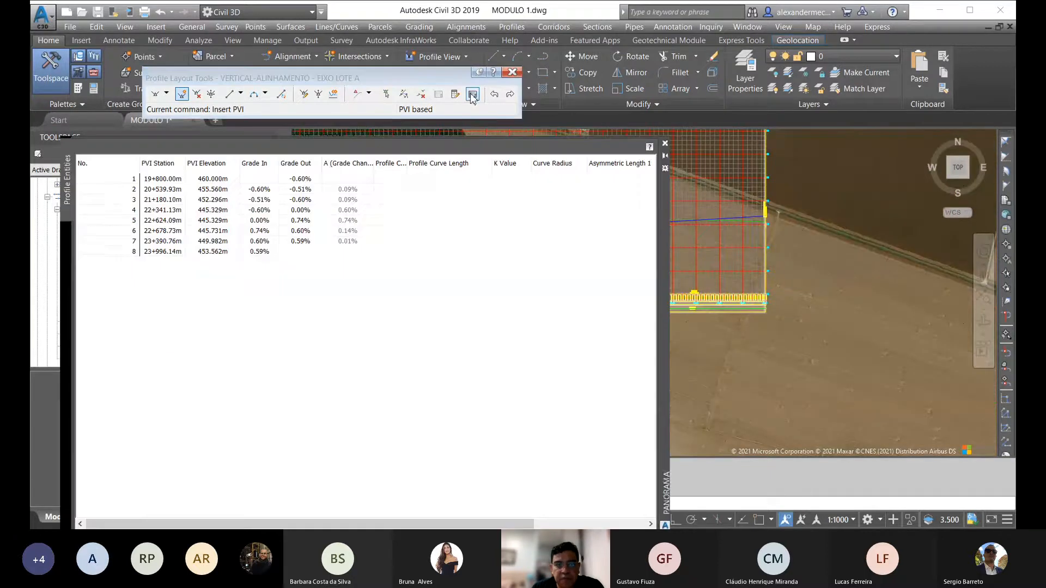
pyautogui.doubleClick(311, 221)
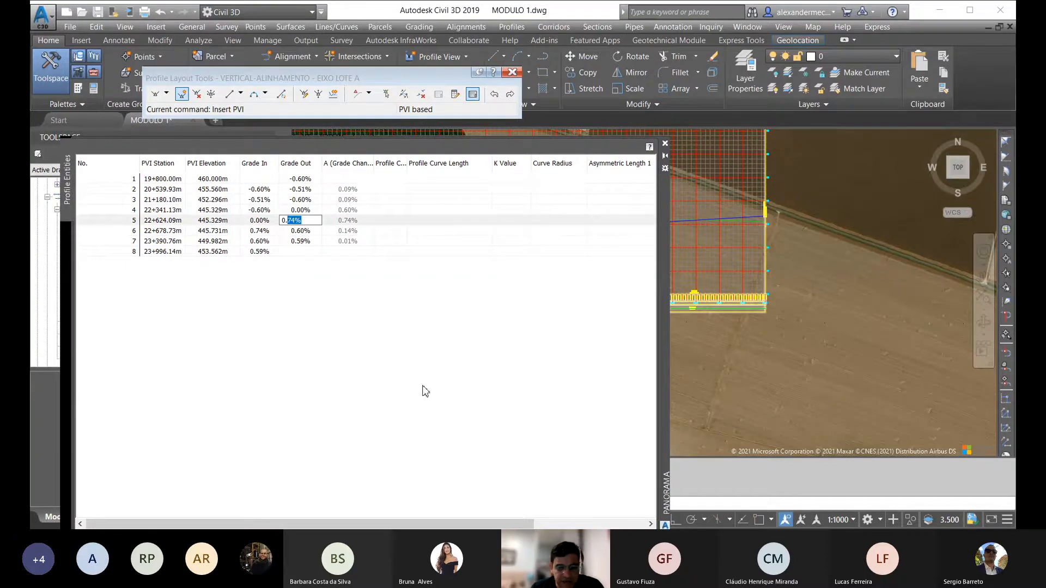
pyautogui.click(666, 145)
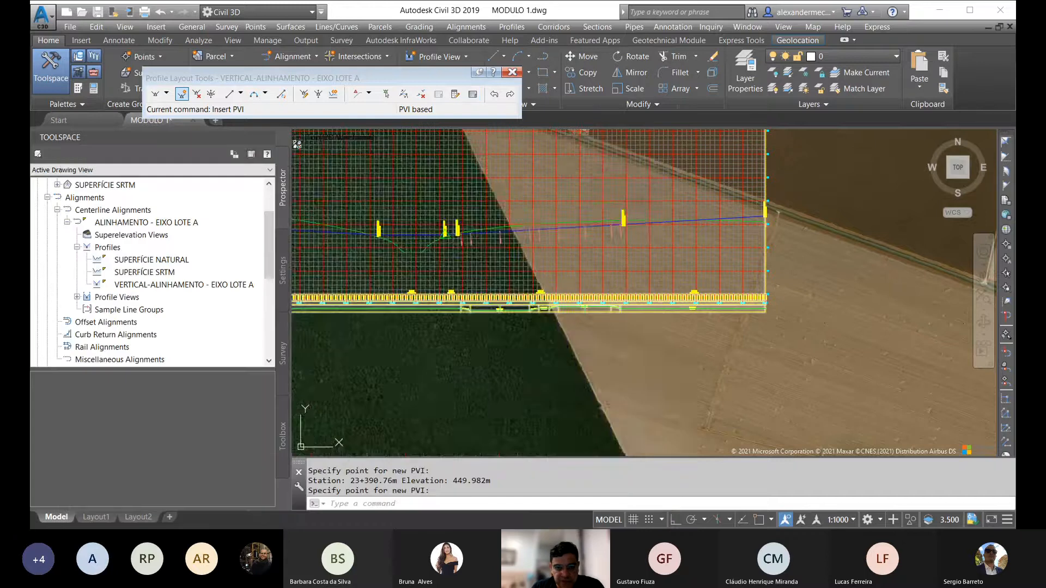
pyautogui.scroll(6, 447, 232)
pyautogui.click(472, 93)
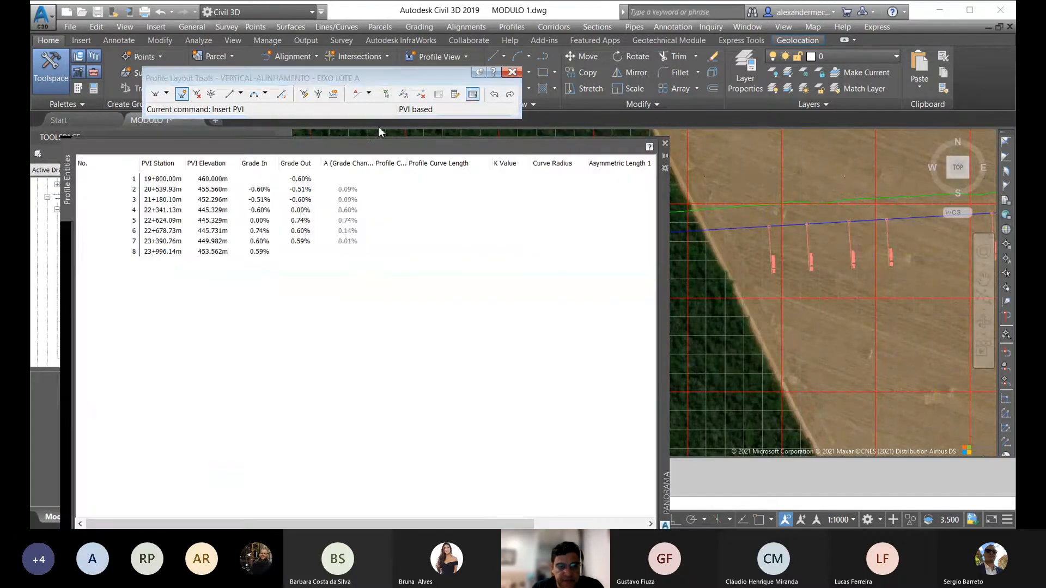
pyautogui.click(666, 143)
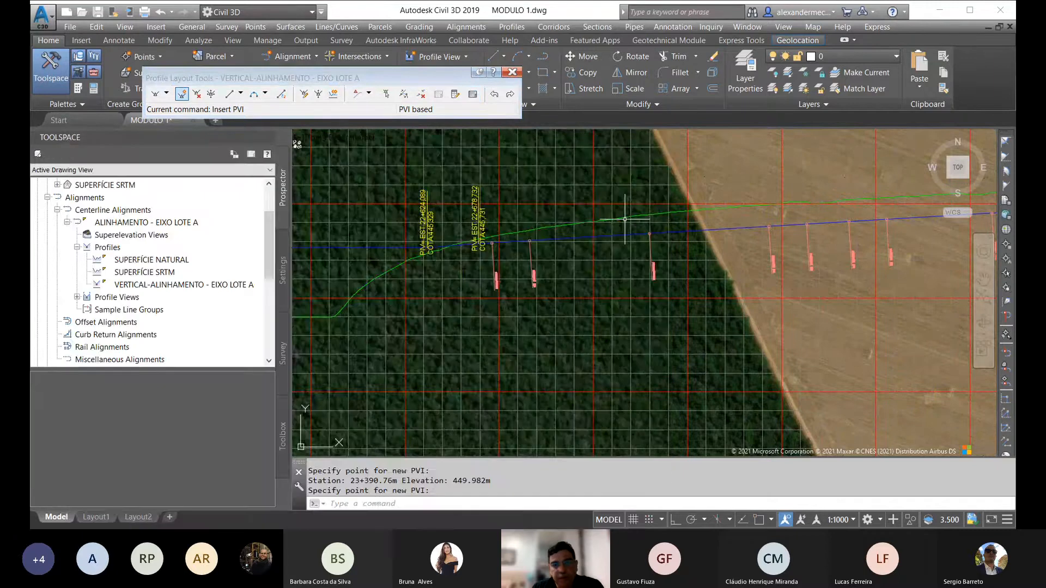
# Delete the PVI at station 22+678.73 from the design profile.
pyautogui.scroll(5, 527, 287)
pyautogui.press('Escape')
pyautogui.press('Escape')
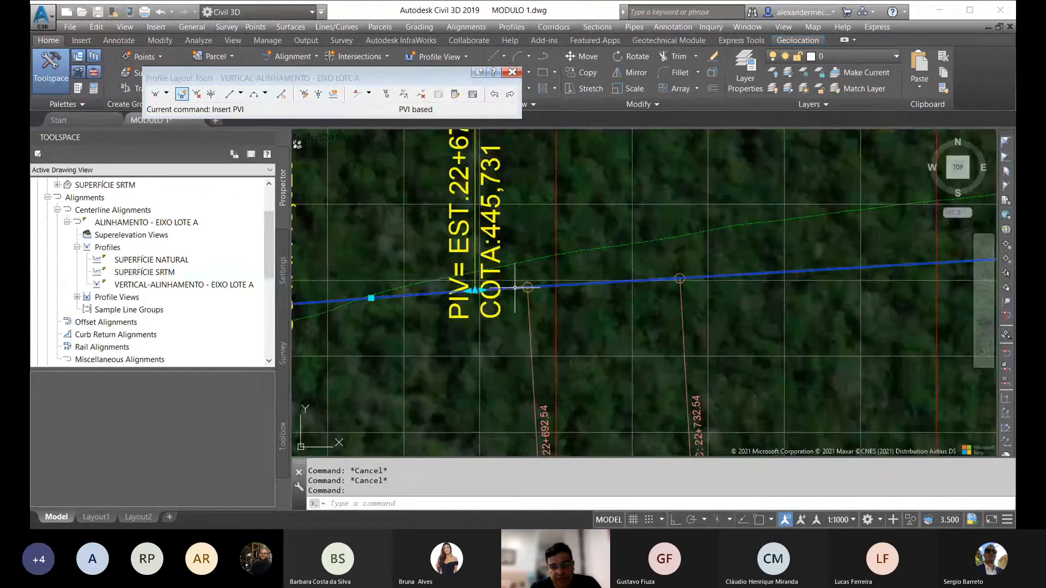
pyautogui.click(361, 299)
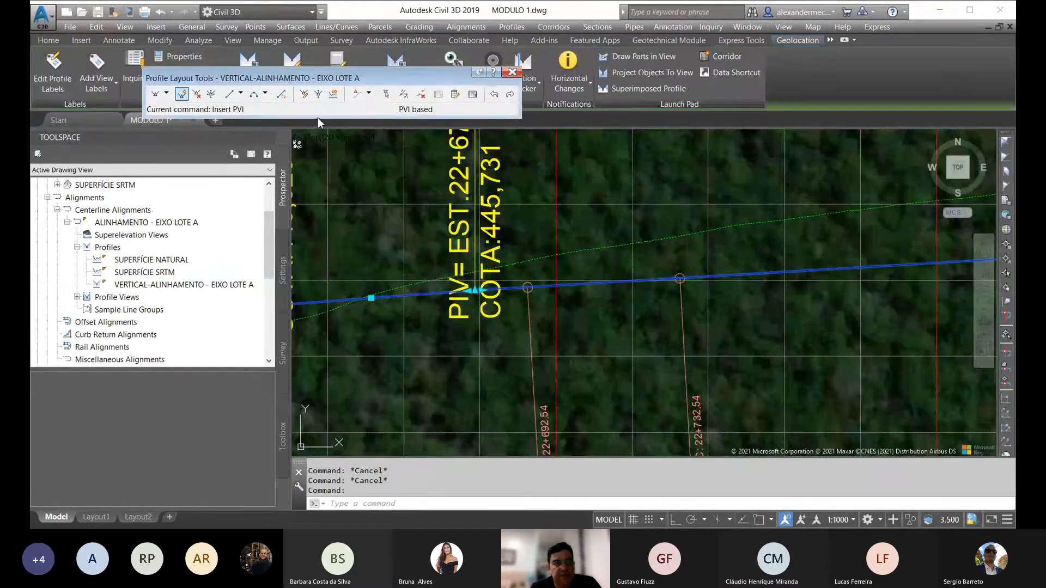
pyautogui.click(197, 95)
pyautogui.scroll(-3, 522, 264)
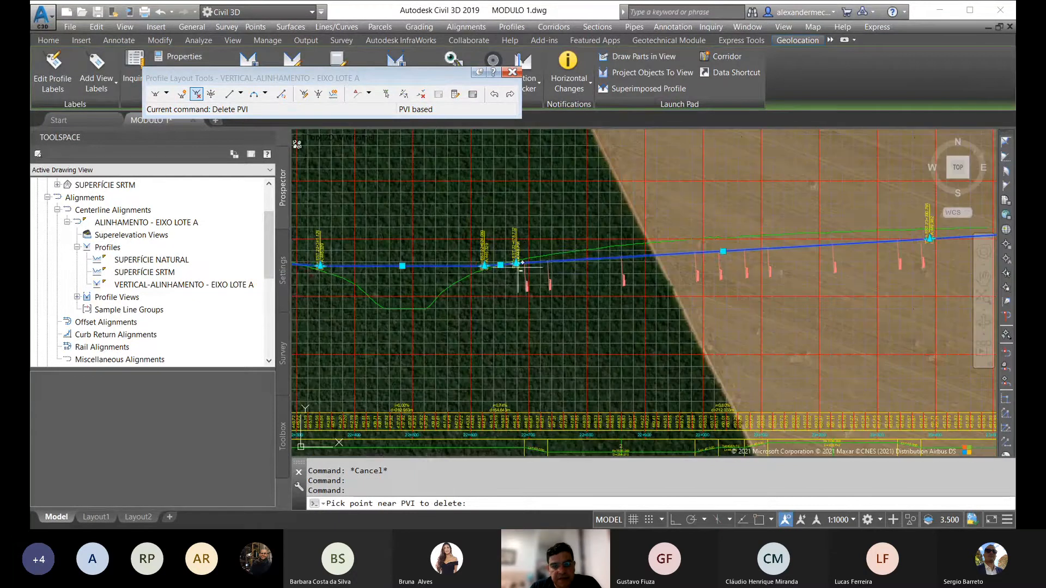
pyautogui.click(532, 263)
pyautogui.click(532, 262)
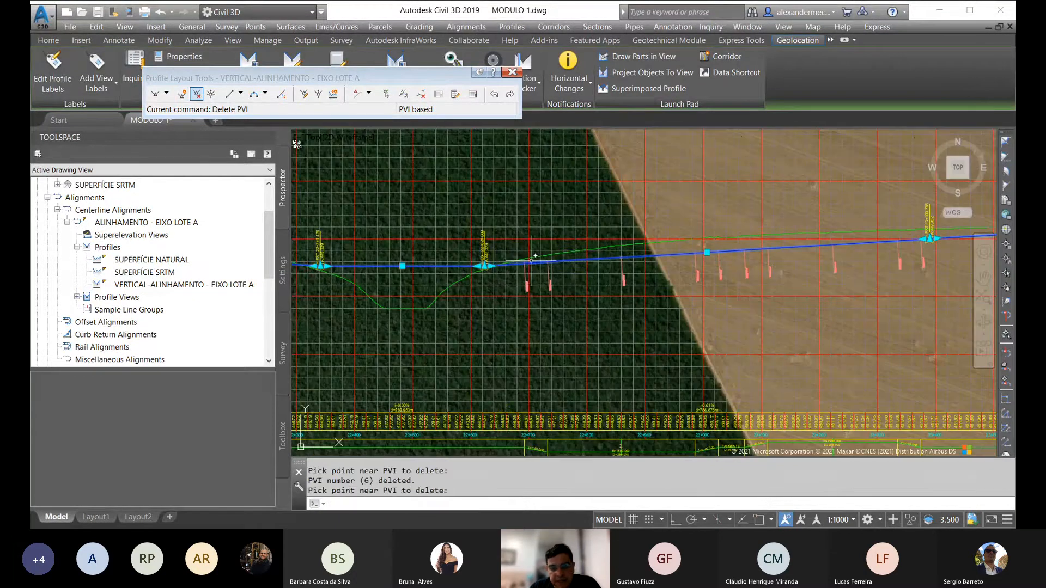
pyautogui.press('Escape')
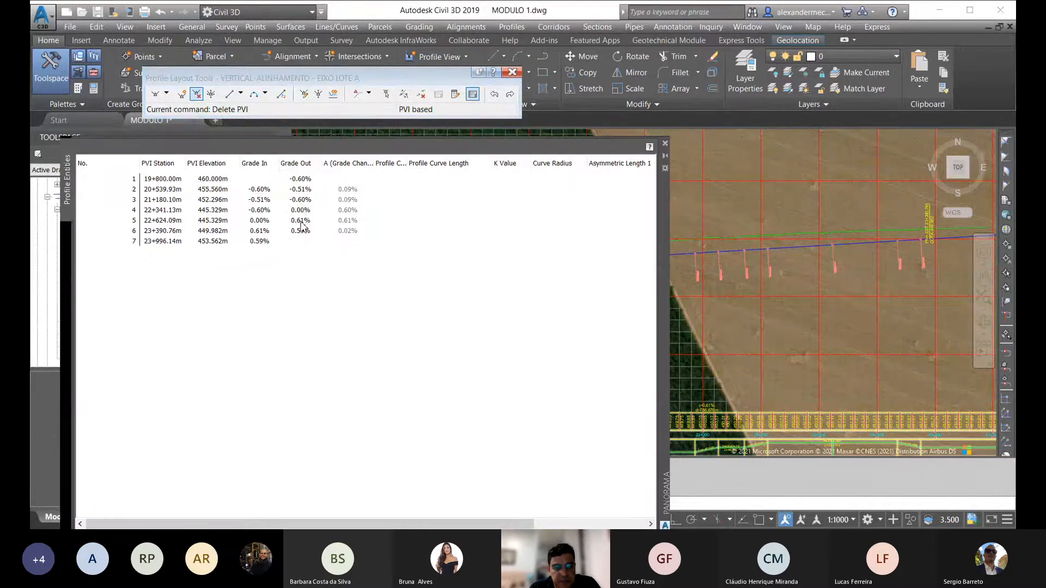
# Set the outgoing grade of the PVI at station 22+624.09 to 0.55% in the profile entity table.
pyautogui.click(307, 221)
pyautogui.moveTo(312, 221); pyautogui.dragTo(295, 221)
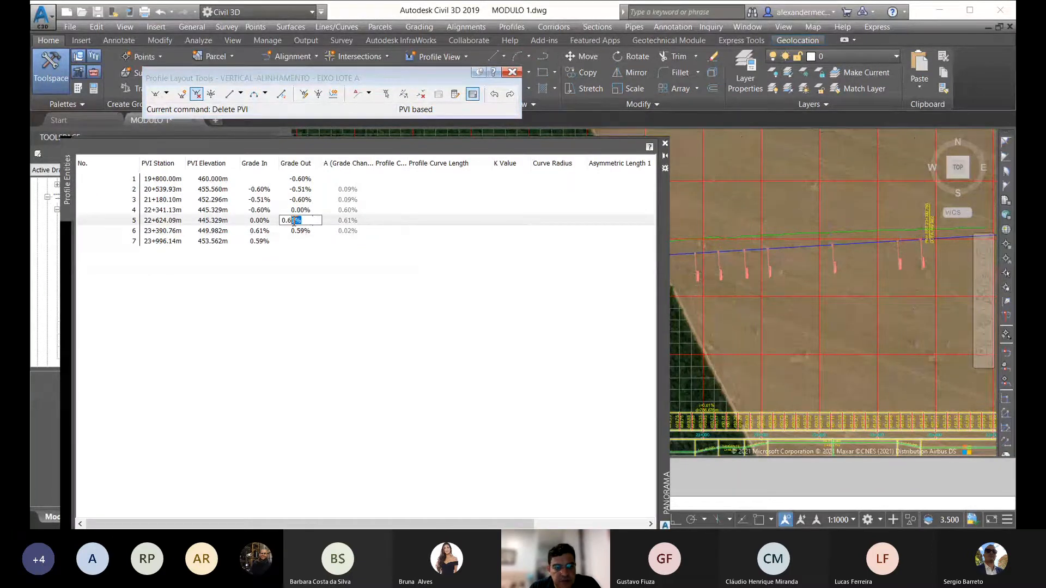
pyautogui.write('55')
pyautogui.press('Return')
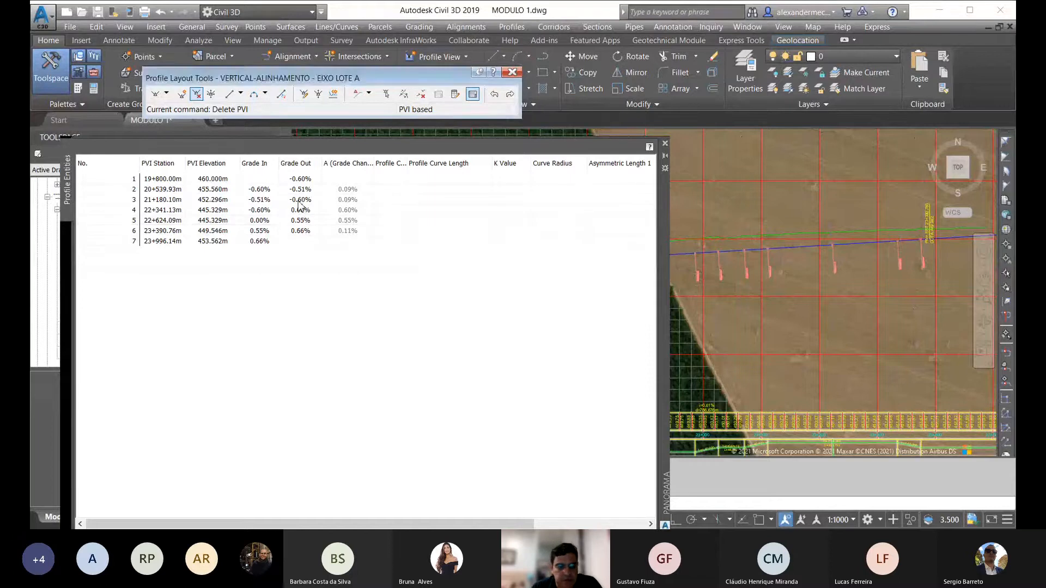
# Set the outgoing grade of the PVI at station 23+390.76 to 0.60%, close the entity table and deselect the profile.
pyautogui.click(309, 232)
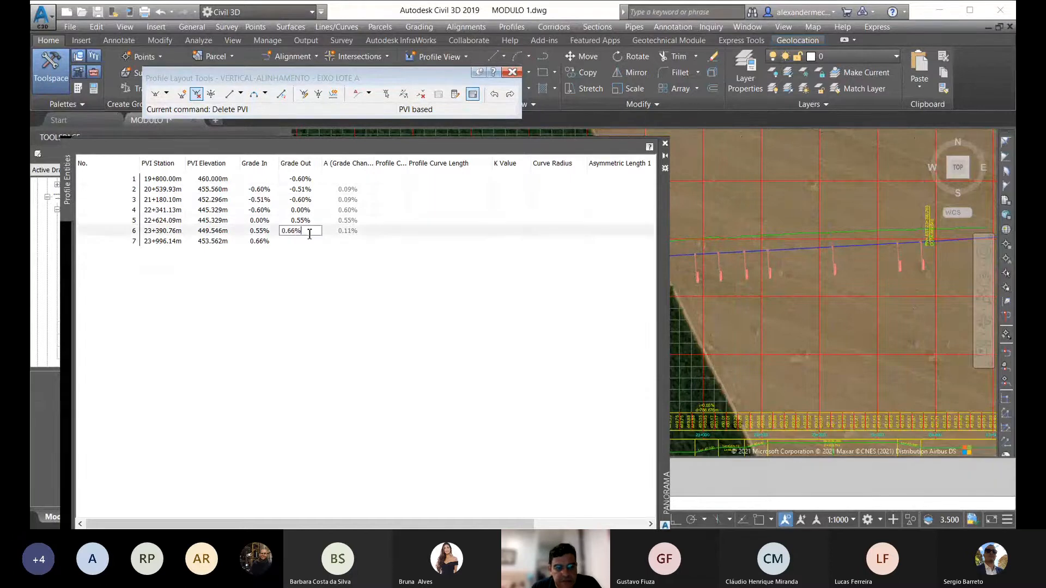
pyautogui.write('6')
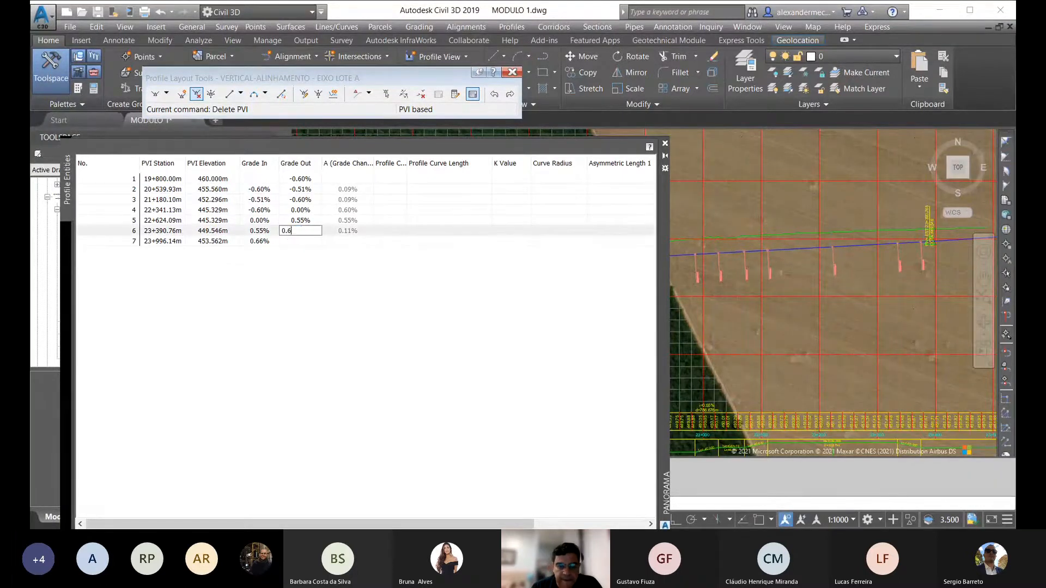
pyautogui.press('Return')
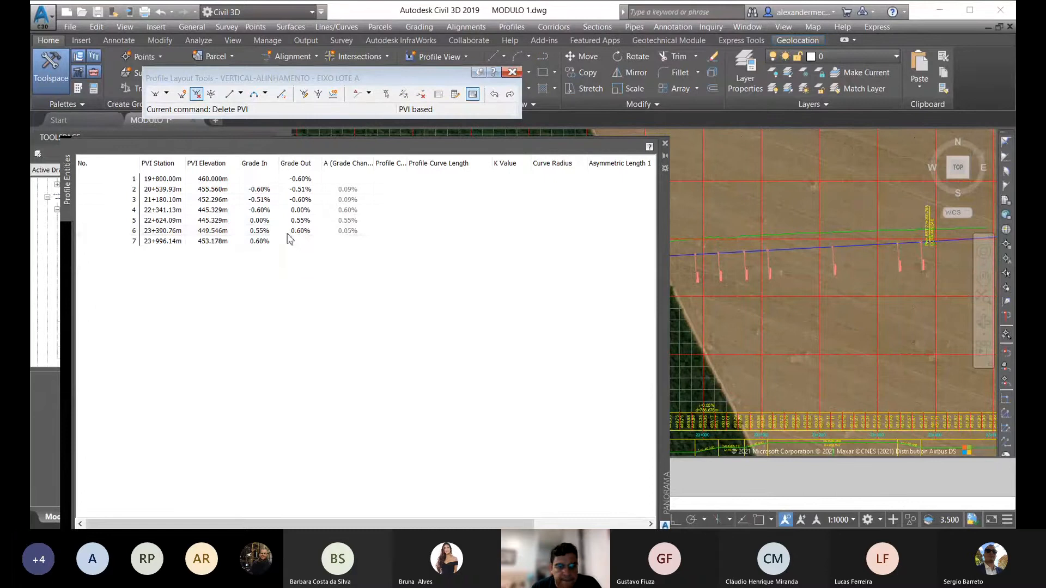
pyautogui.click(665, 144)
pyautogui.scroll(-6, 594, 229)
pyautogui.press('Escape')
pyautogui.press('Escape')
# Insert a PVI on the final tangent near where the design line crosses the green terrain line, at about station 23+778.88, elevation 451.85 m.
pyautogui.scroll(4, 741, 220)
pyautogui.scroll(2, 741, 220)
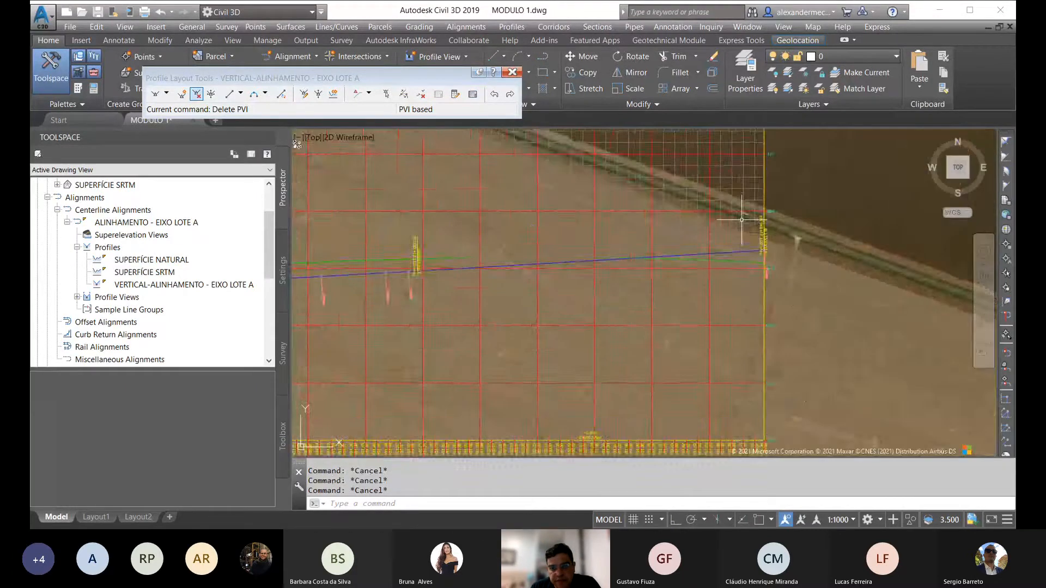
pyautogui.scroll(-4, 741, 220)
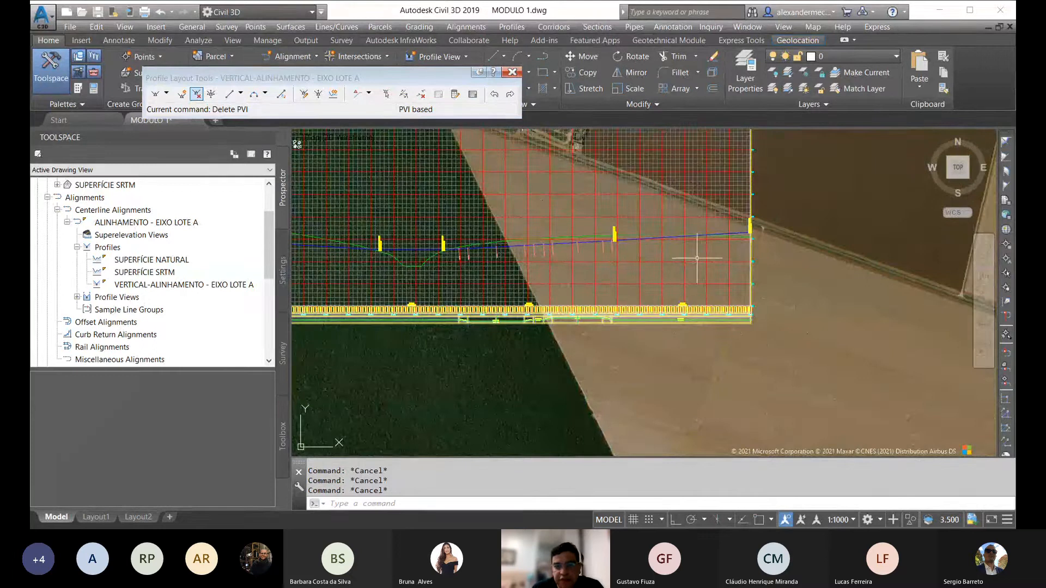
pyautogui.moveTo(721, 255); pyautogui.dragTo(599, 234, button='middle')
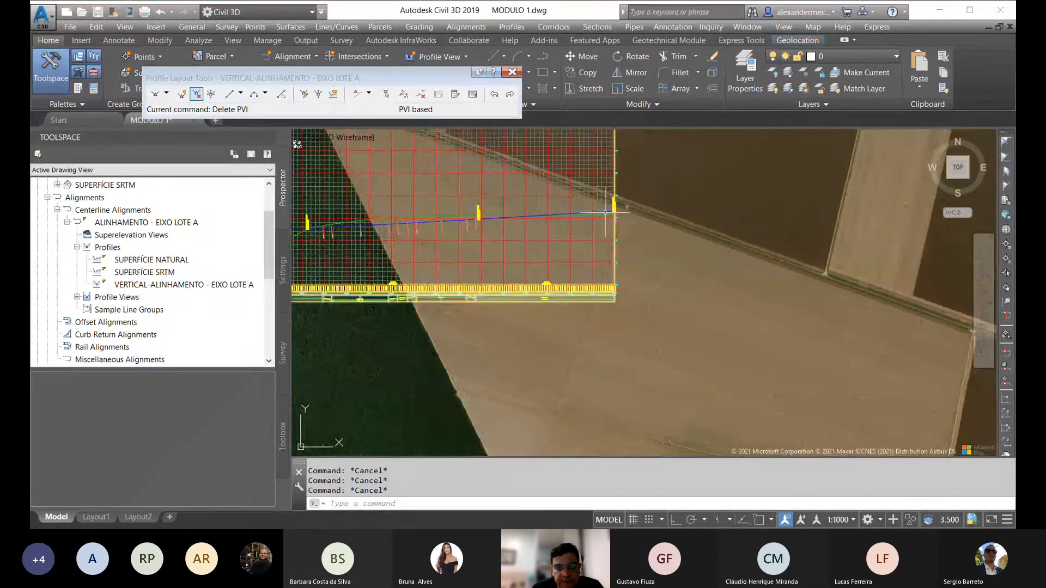
pyautogui.scroll(6, 626, 226)
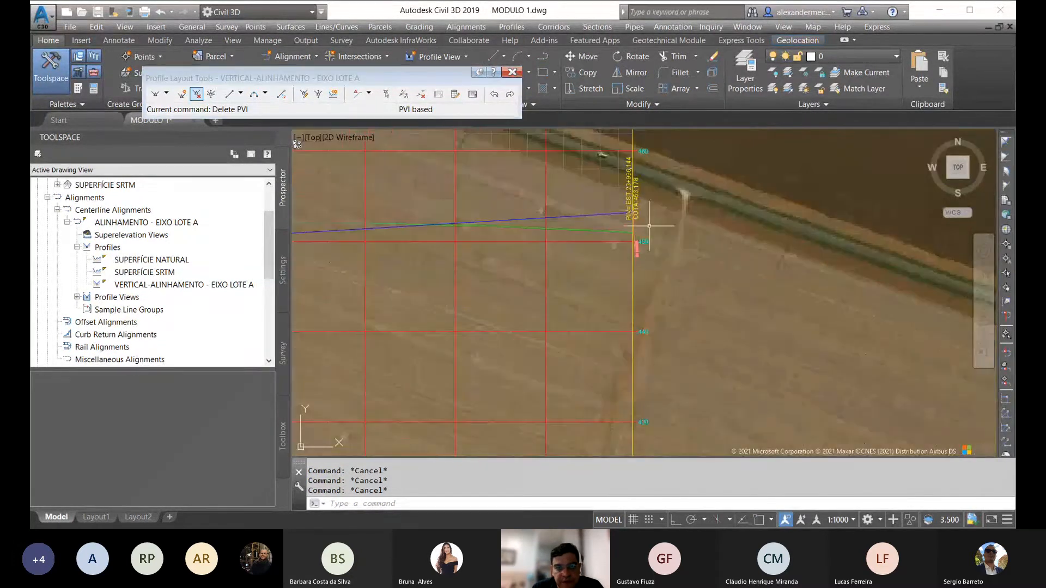
pyautogui.click(181, 93)
pyautogui.scroll(6, 532, 260)
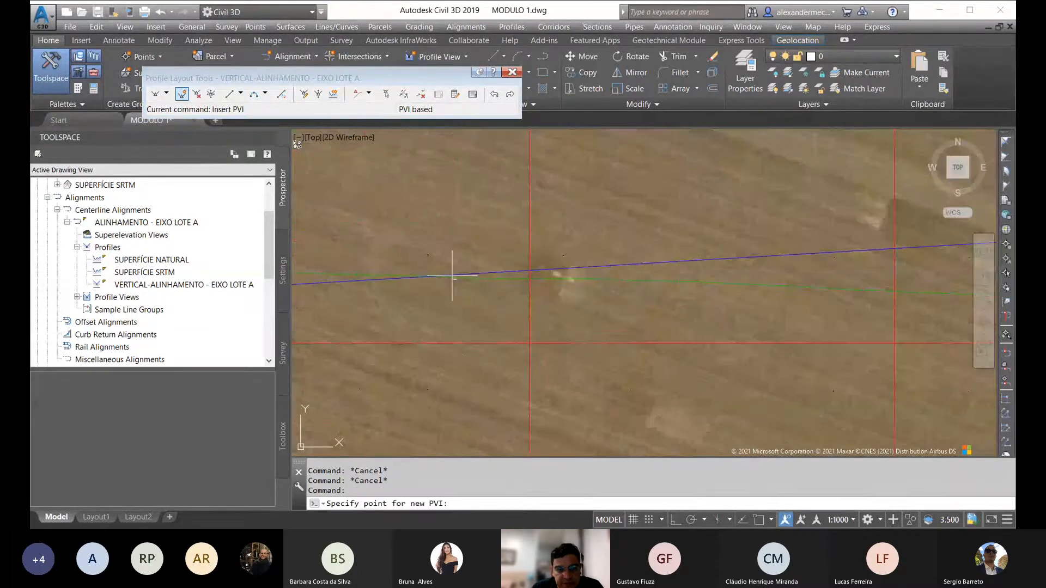
pyautogui.click(453, 277)
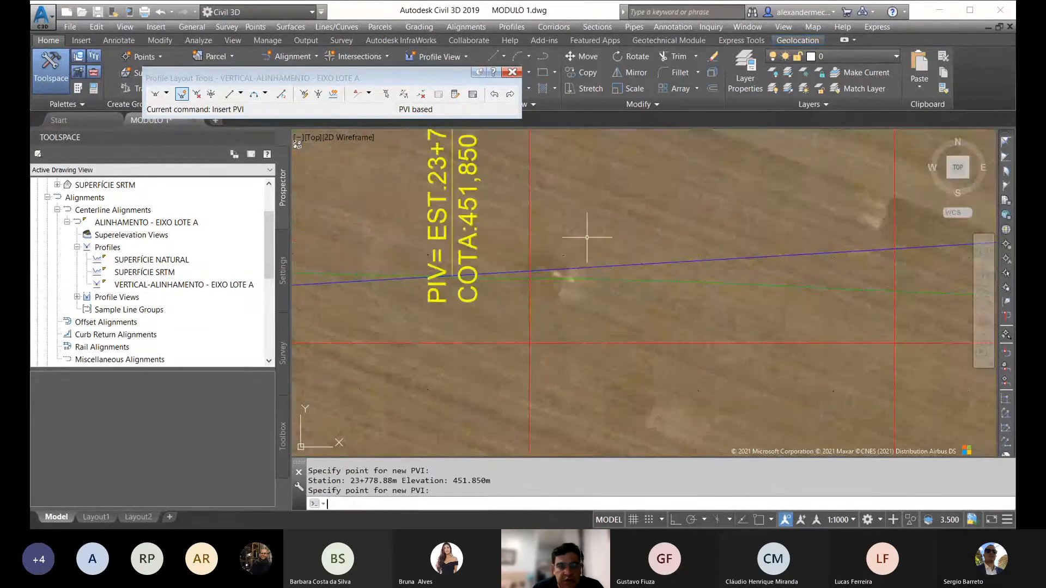
# Set the outgoing grade of the PVI at station 23+390.76 to 0.60% in the profile entity table.
pyautogui.click(472, 94)
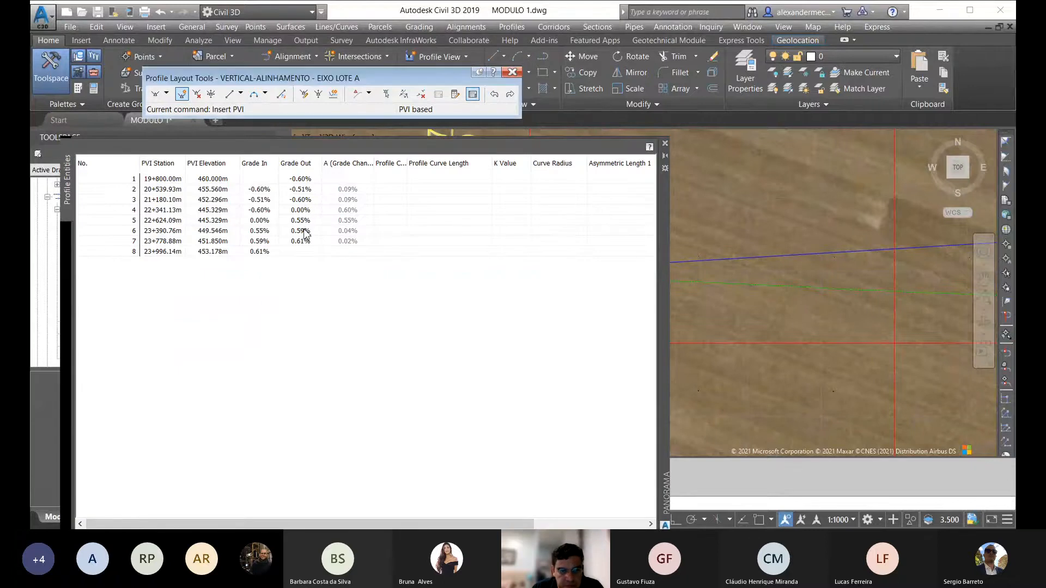
pyautogui.click(309, 232)
pyautogui.moveTo(309, 232); pyautogui.dragTo(292, 232)
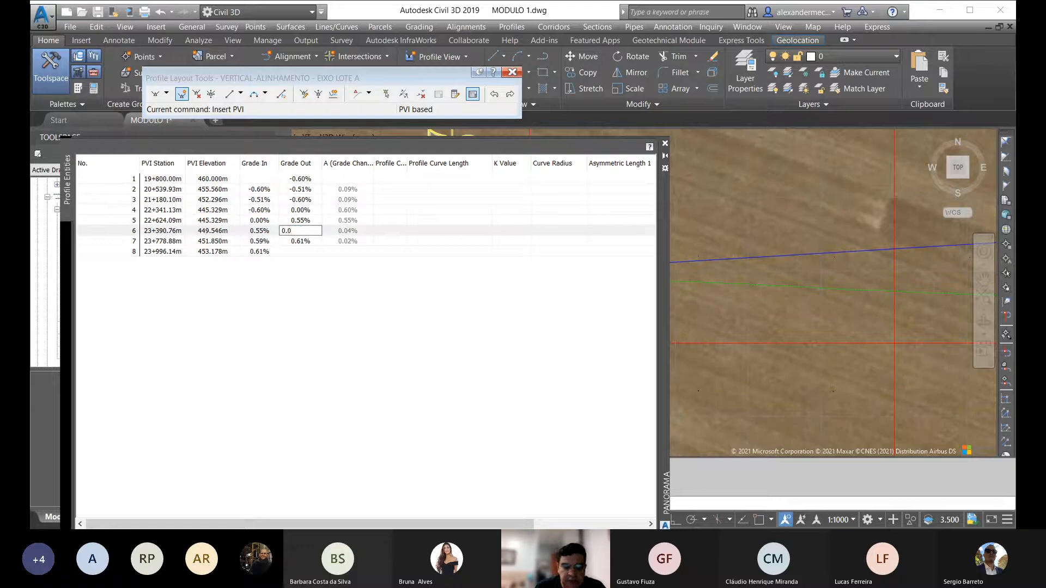
pyautogui.write('6')
pyautogui.press('Return')
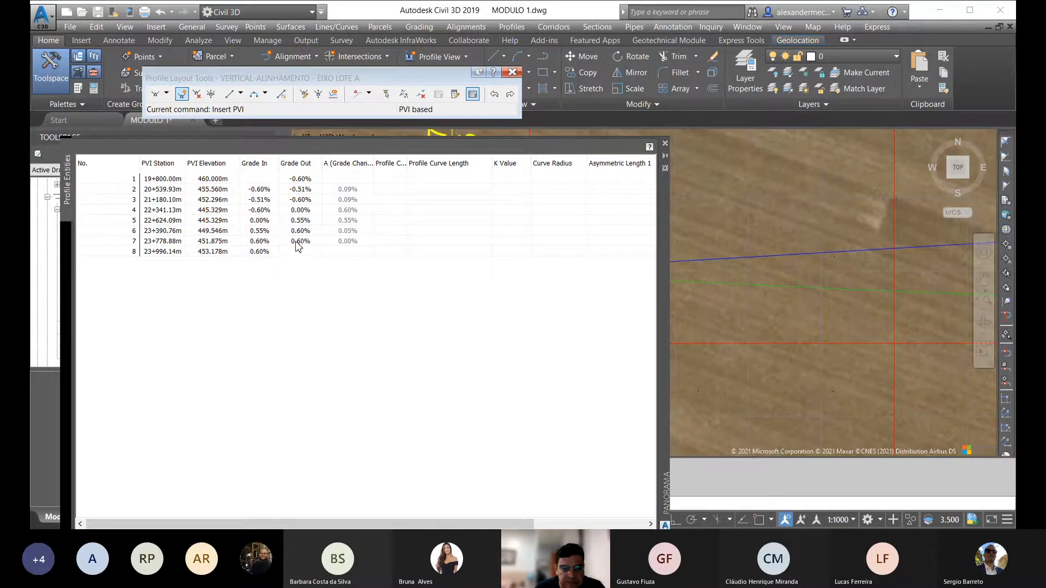
# Set the outgoing grade of the PVI at station 23+778.88 to 0% and close the entity table.
pyautogui.click(298, 242)
pyautogui.click(298, 241)
pyautogui.write('0')
pyautogui.press('Return')
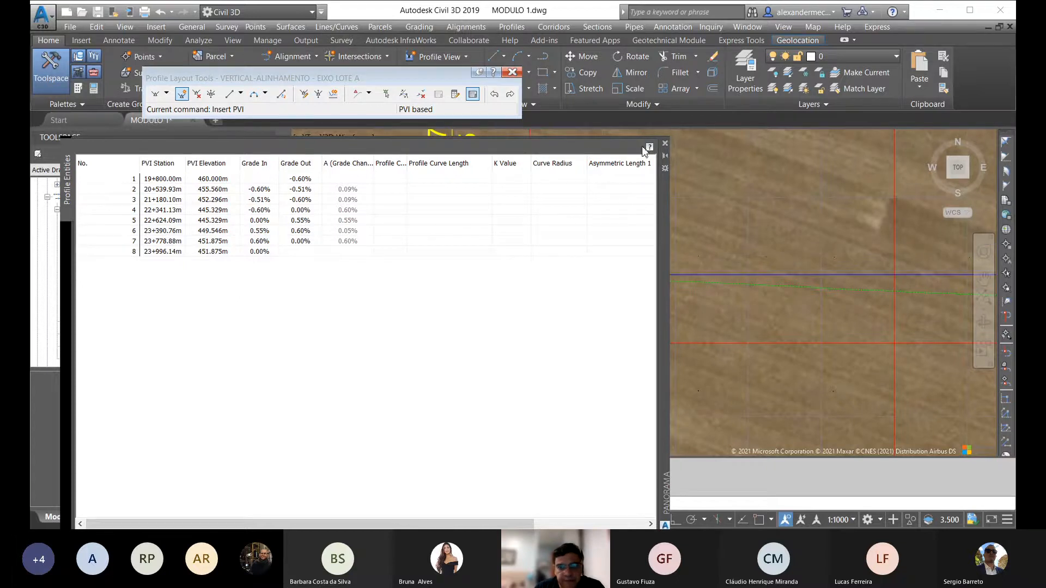
pyautogui.click(664, 144)
# Examine the design profile against the terrain, from the level final tangent back along the whole profile view.
pyautogui.scroll(-5, 567, 271)
pyautogui.scroll(3, 595, 305)
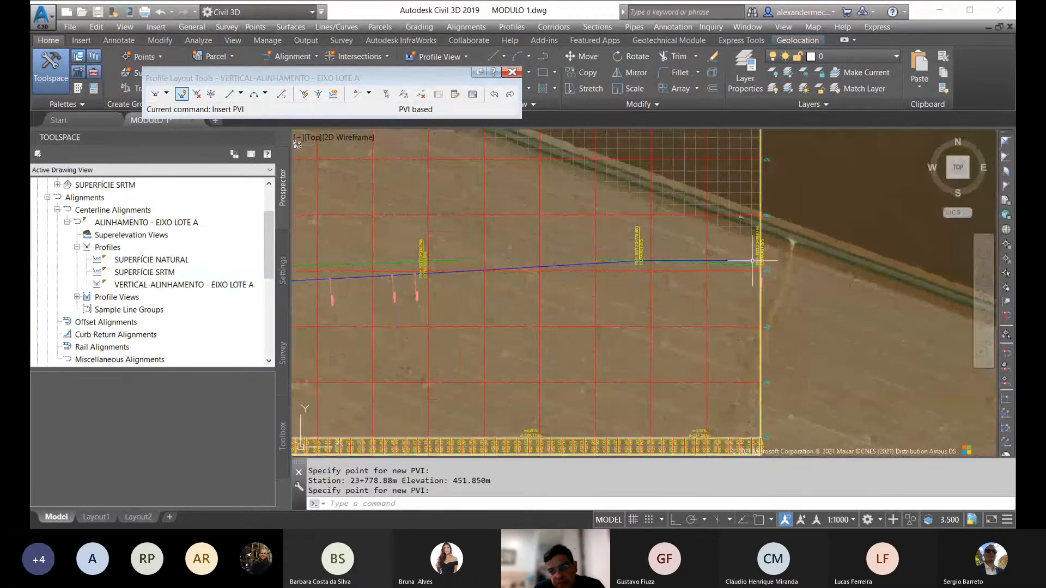
pyautogui.scroll(-3, 627, 261)
pyautogui.scroll(3, 648, 294)
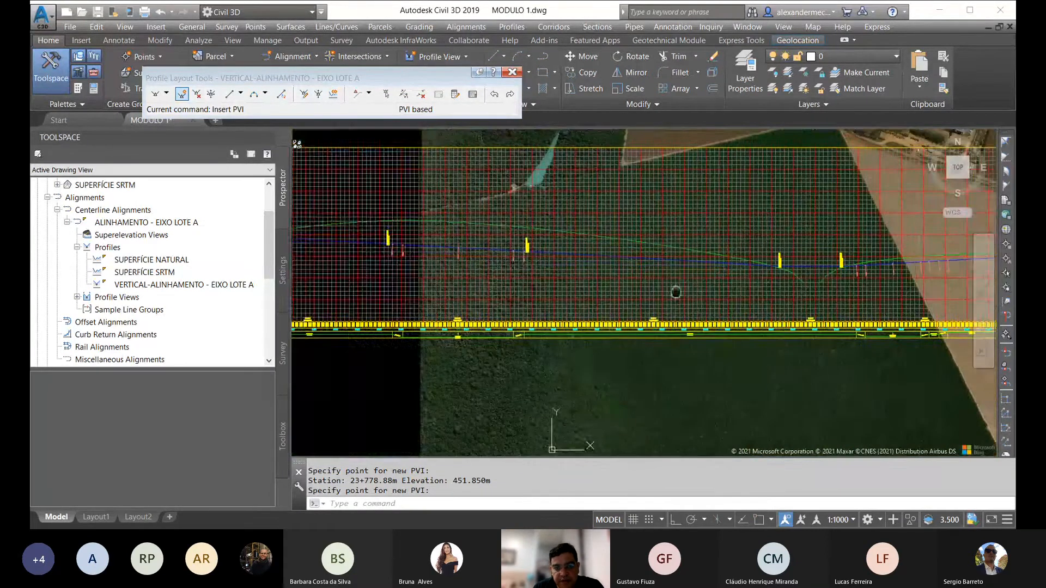
pyautogui.scroll(-3, 512, 268)
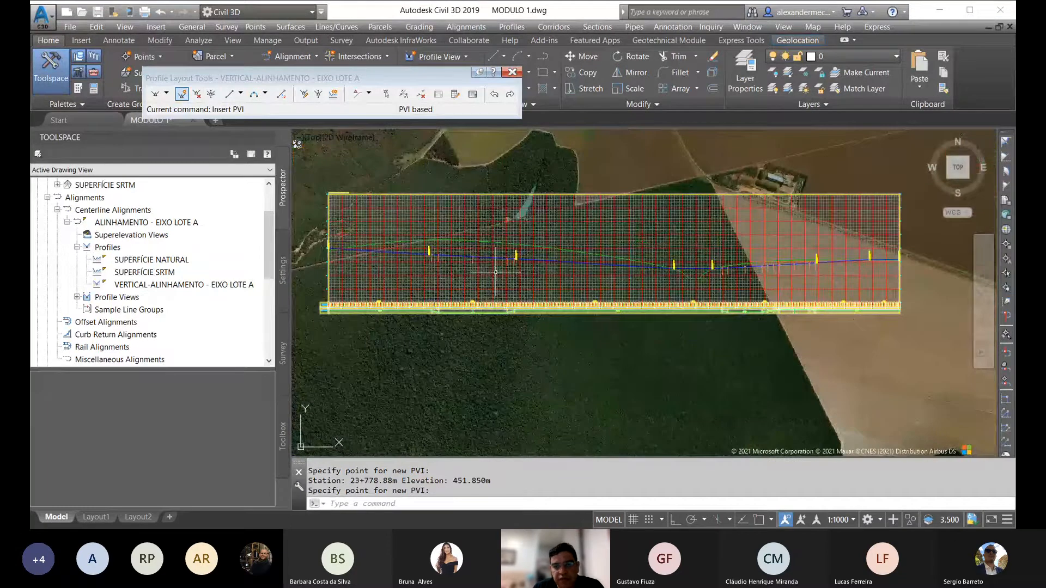
pyautogui.moveTo(742, 348); pyautogui.dragTo(702, 345, button='middle')
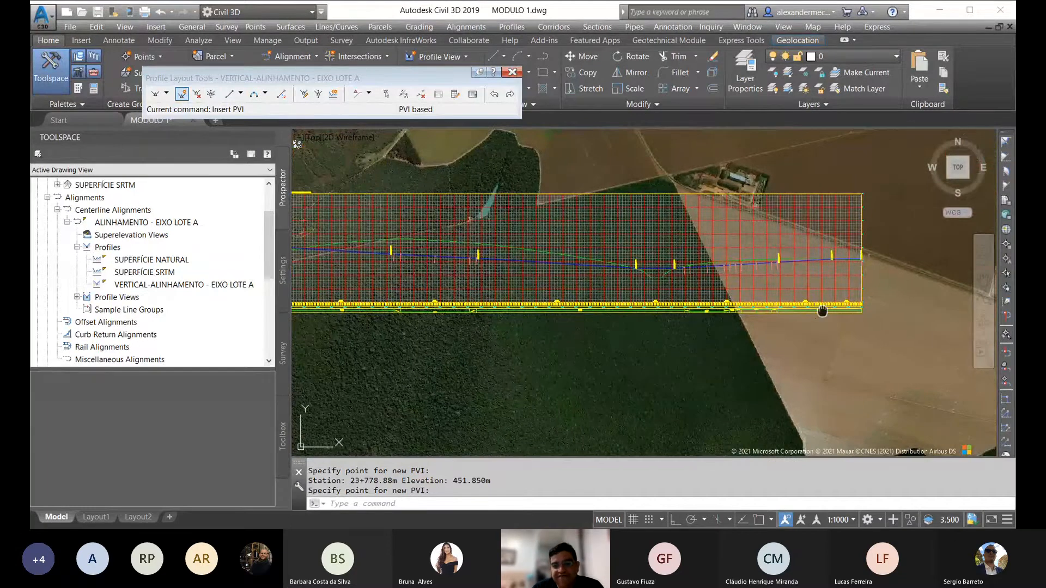
pyautogui.moveTo(828, 312); pyautogui.dragTo(772, 310, button='middle')
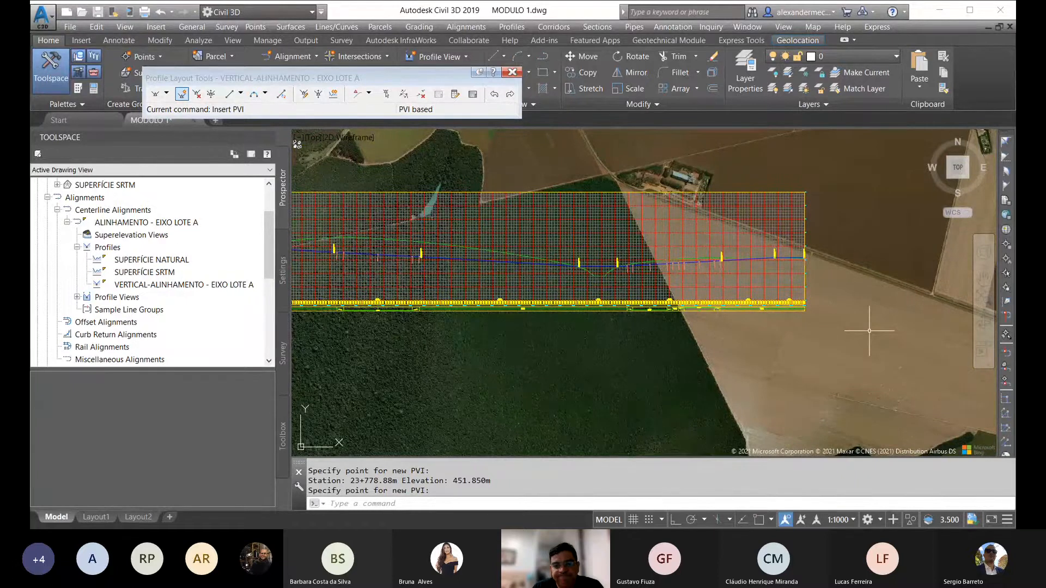
pyautogui.moveTo(644, 332); pyautogui.dragTo(742, 348, button='middle')
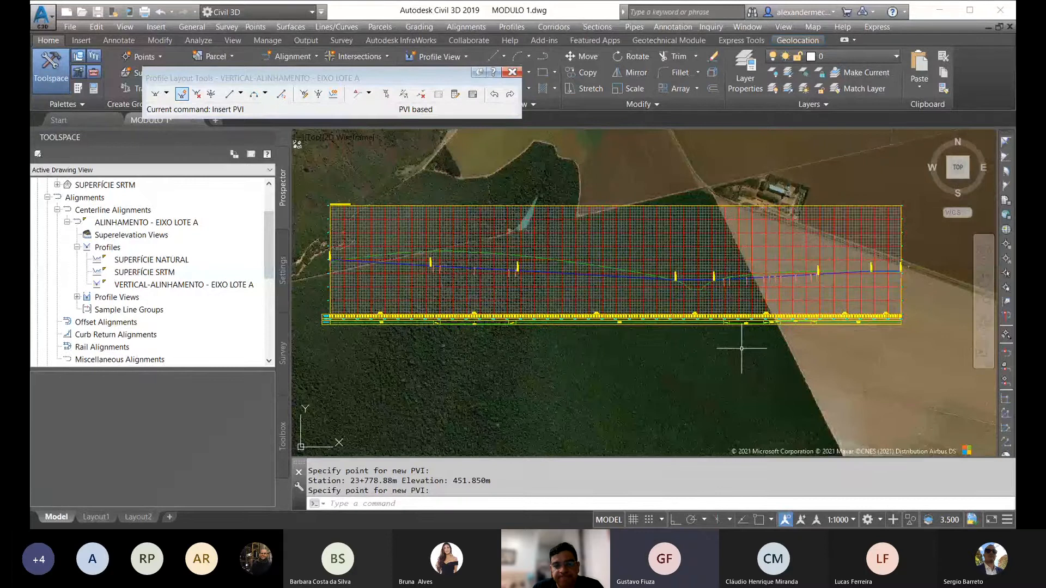